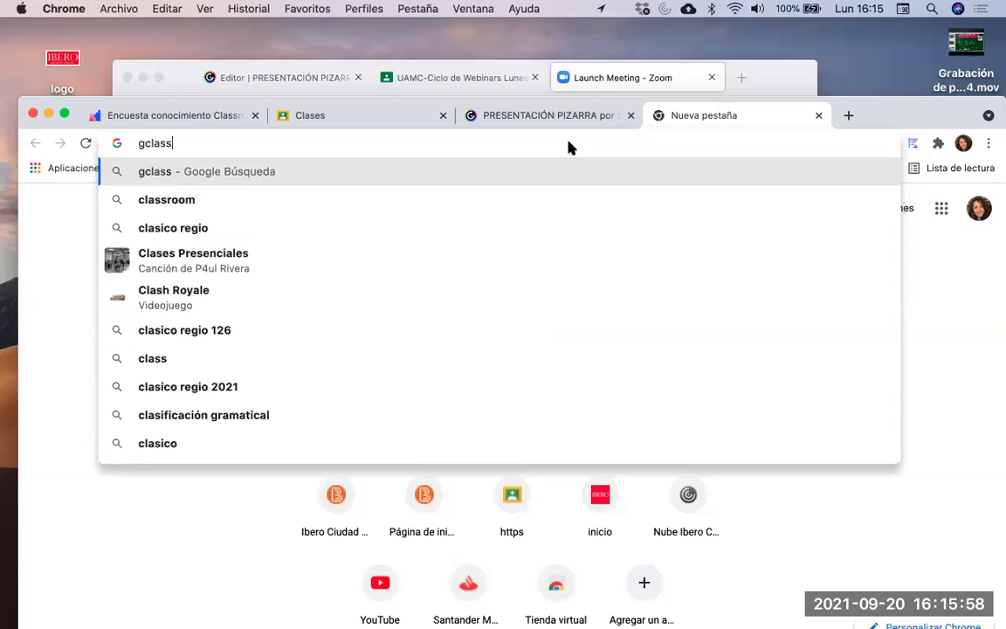
Go to classroom.google.com from the address bar to open the Classroom home page
key(BackSpace)
key(BackSpace)
key(BackSpace)
key(BackSpace)
key(BackSpace)
text(class)
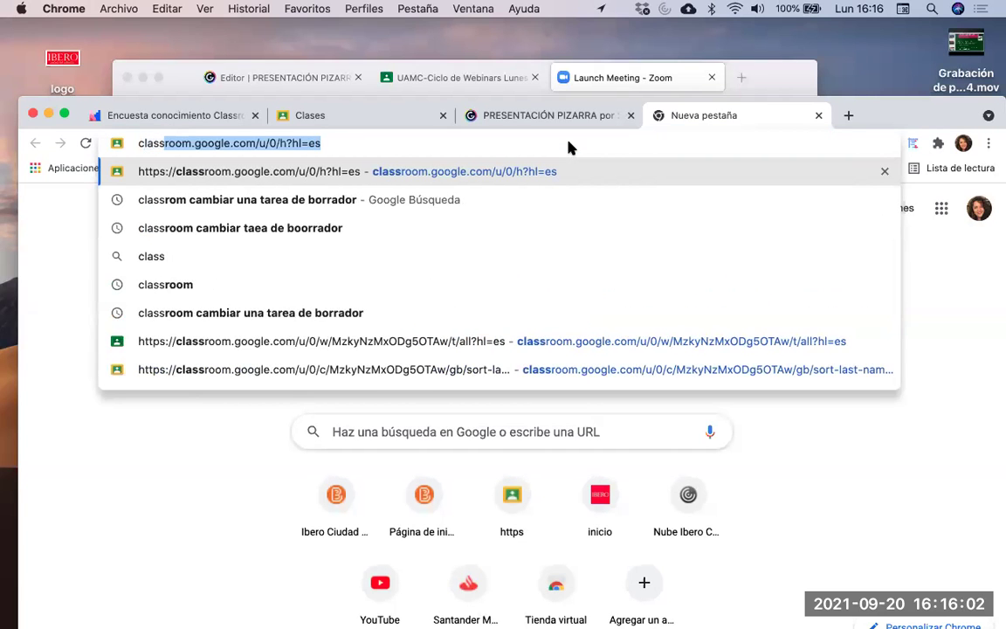
key(Return)
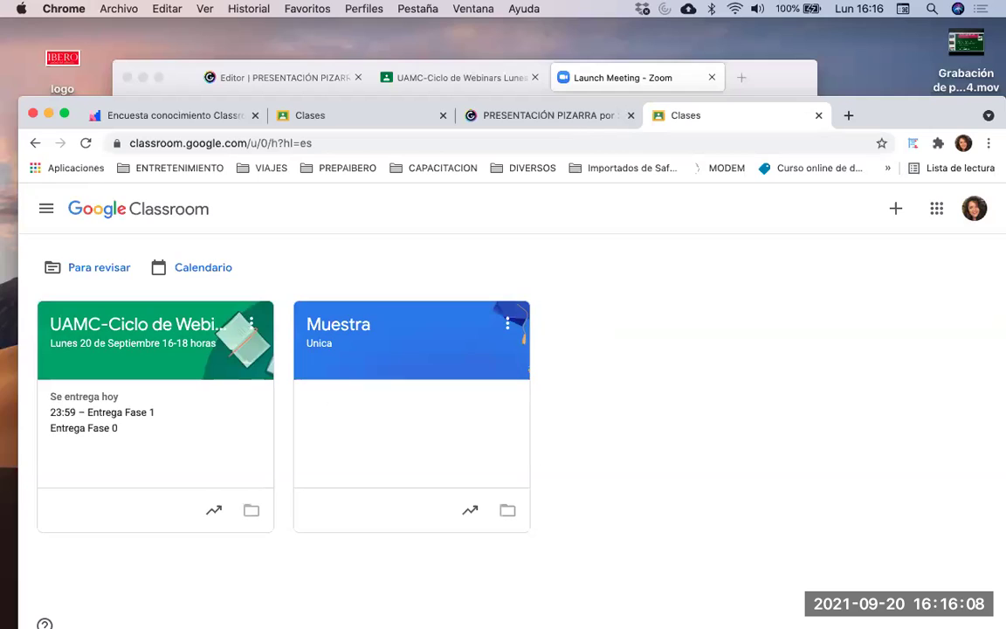
Sign out of the Google account and reload Classroom to reach the account chooser
click(973, 210)
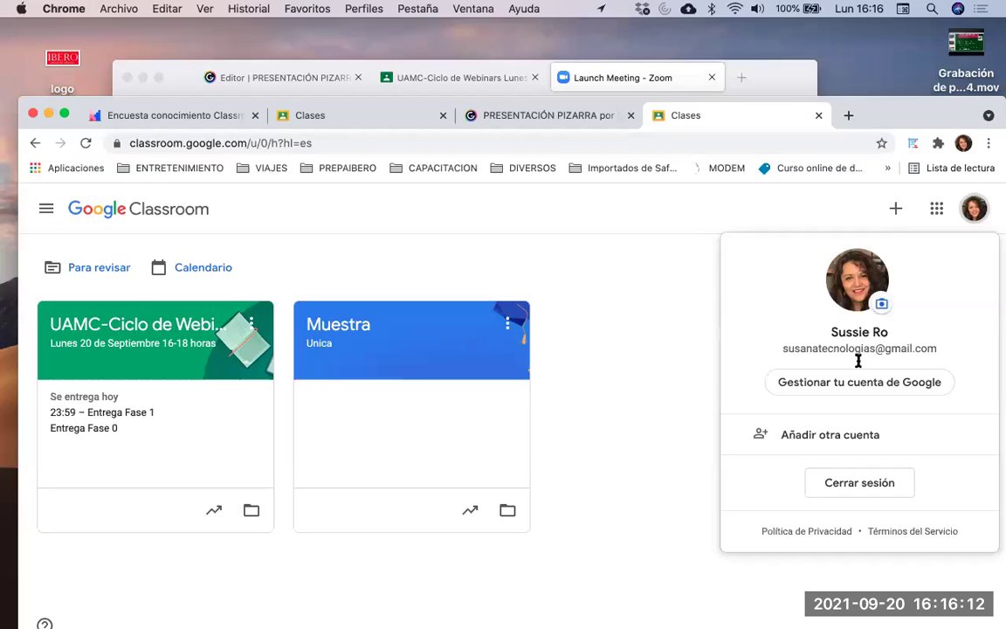
click(815, 484)
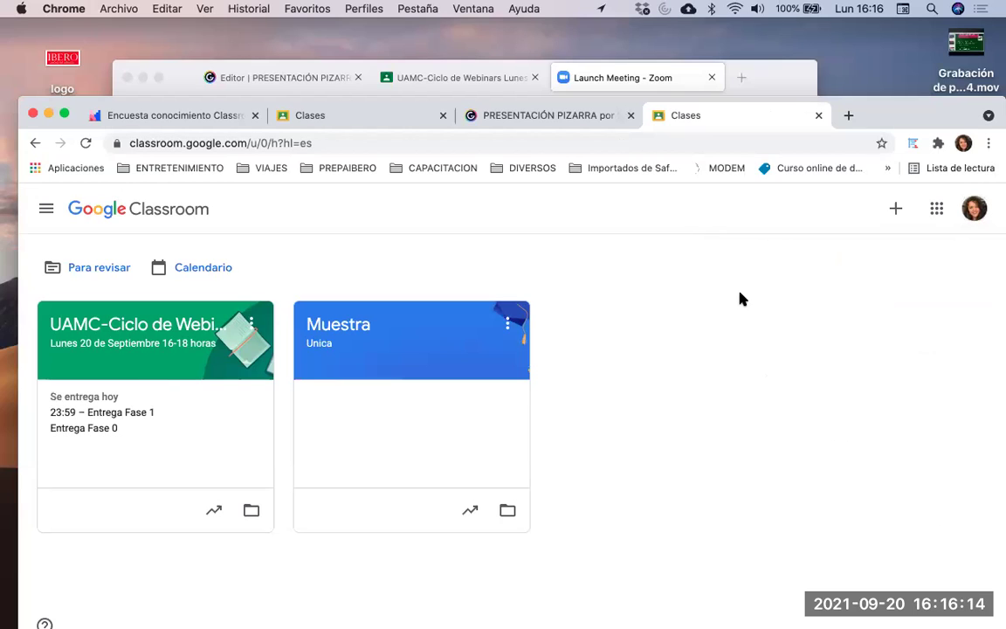
click(368, 142)
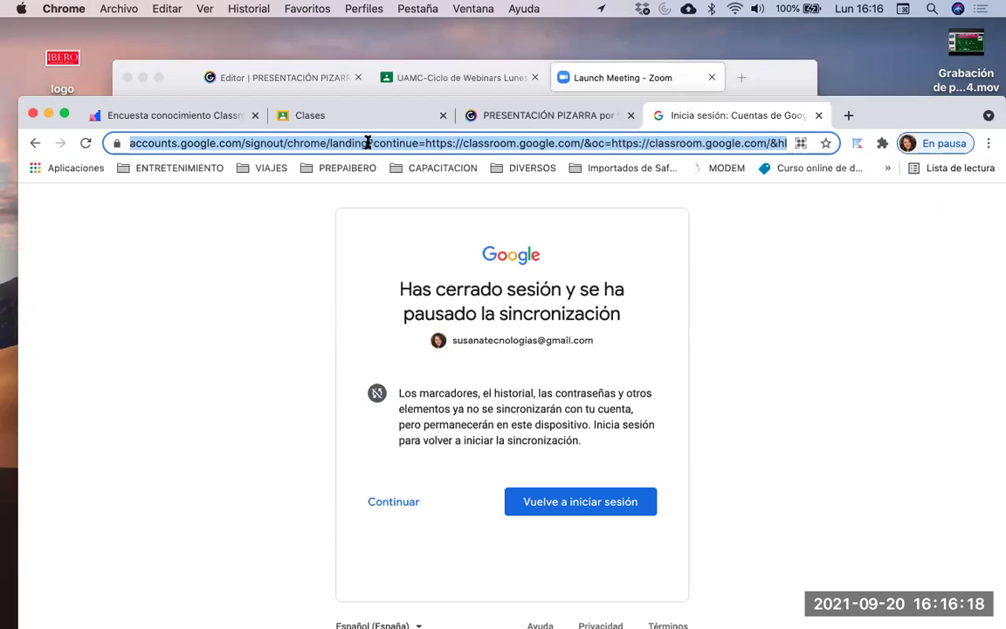
text(classroom.google.com/u/0/h?hl=es)
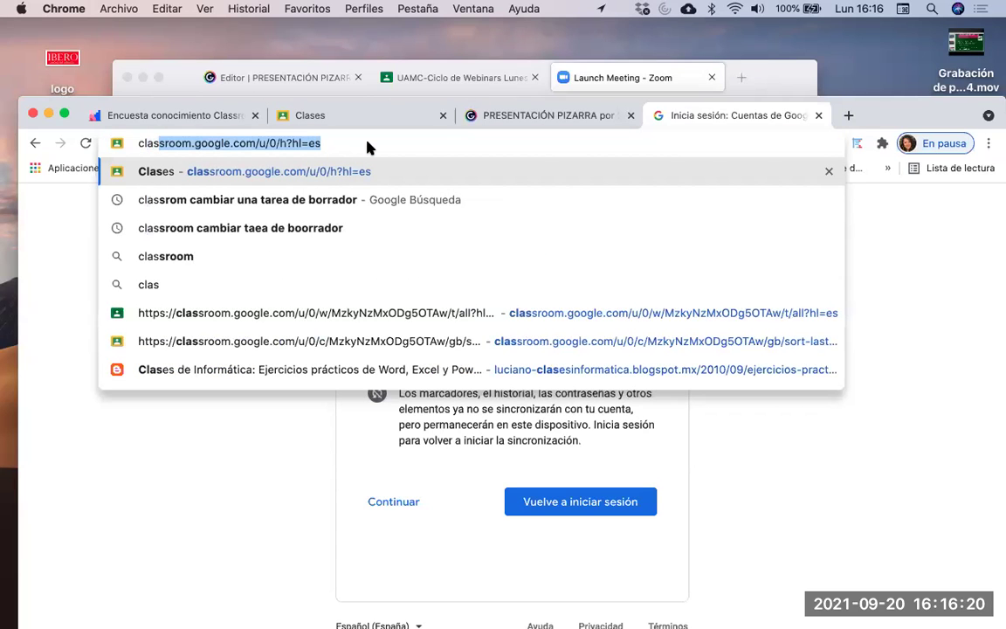
key(Return)
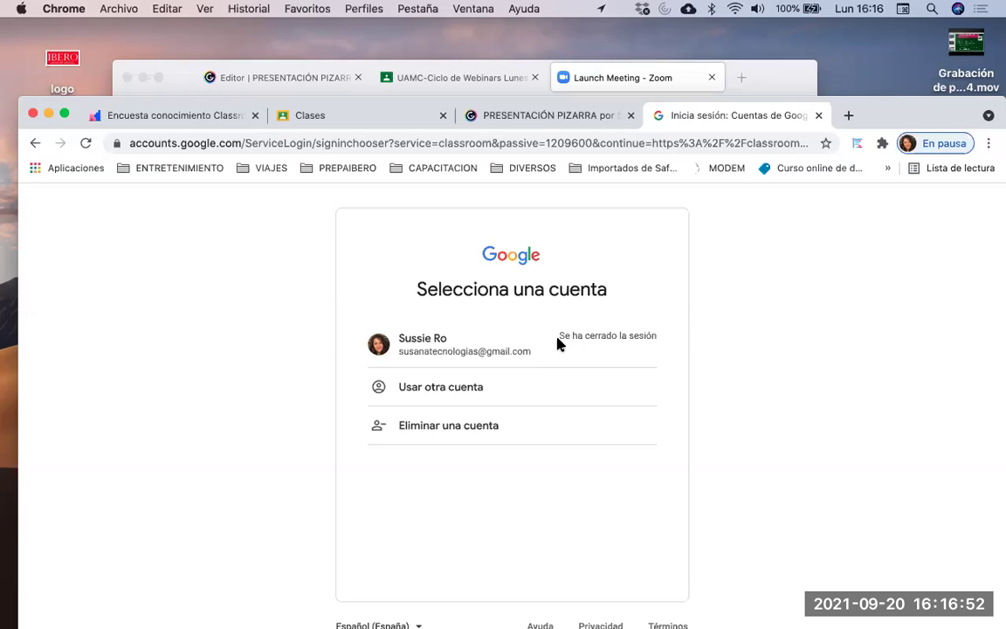
Sign back in by choosing the saved account and entering its password
click(503, 357)
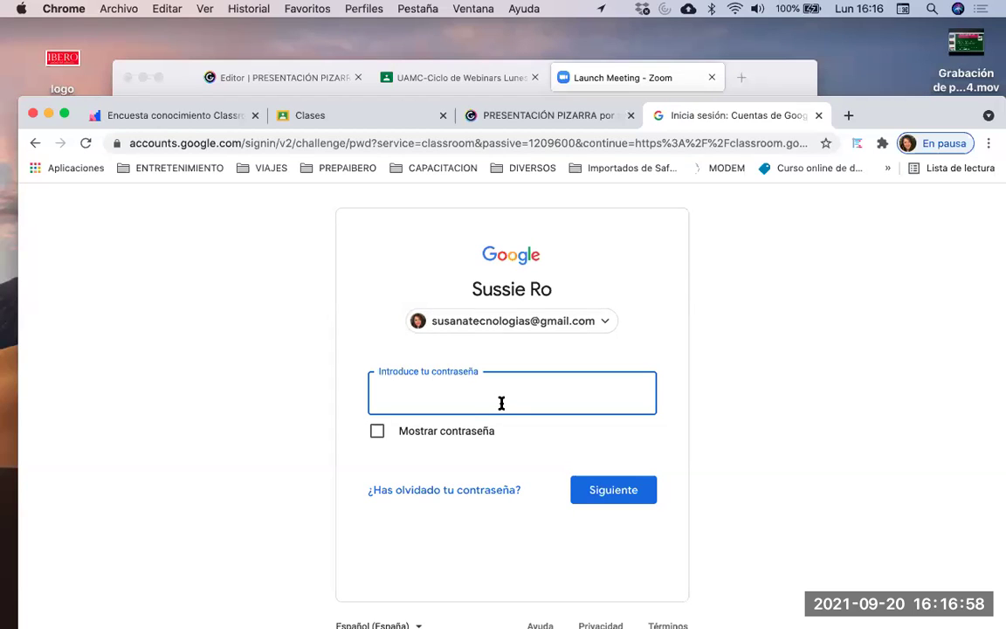
text(••••)
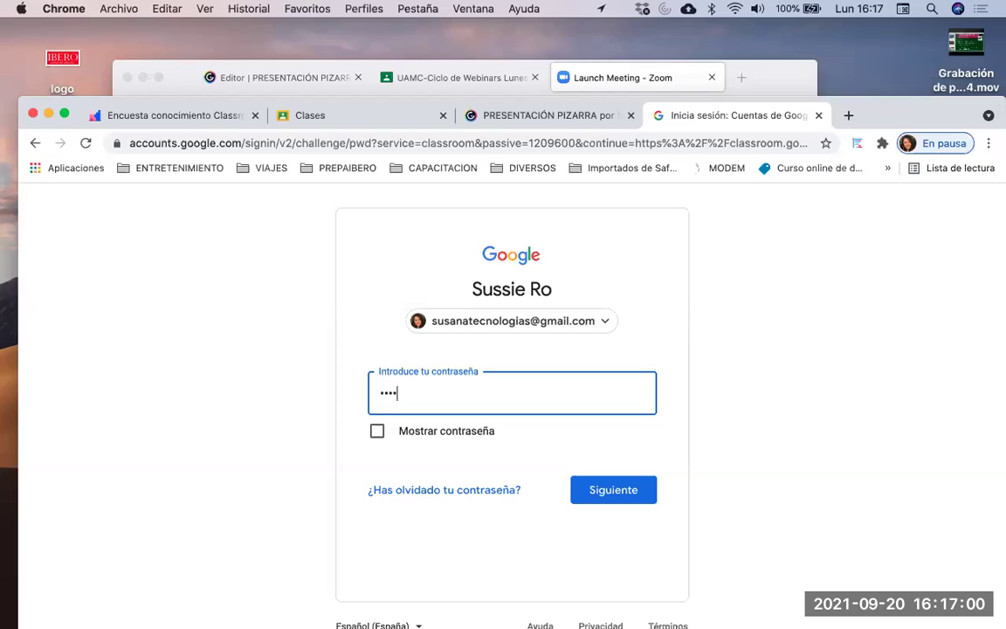
key(Tab)
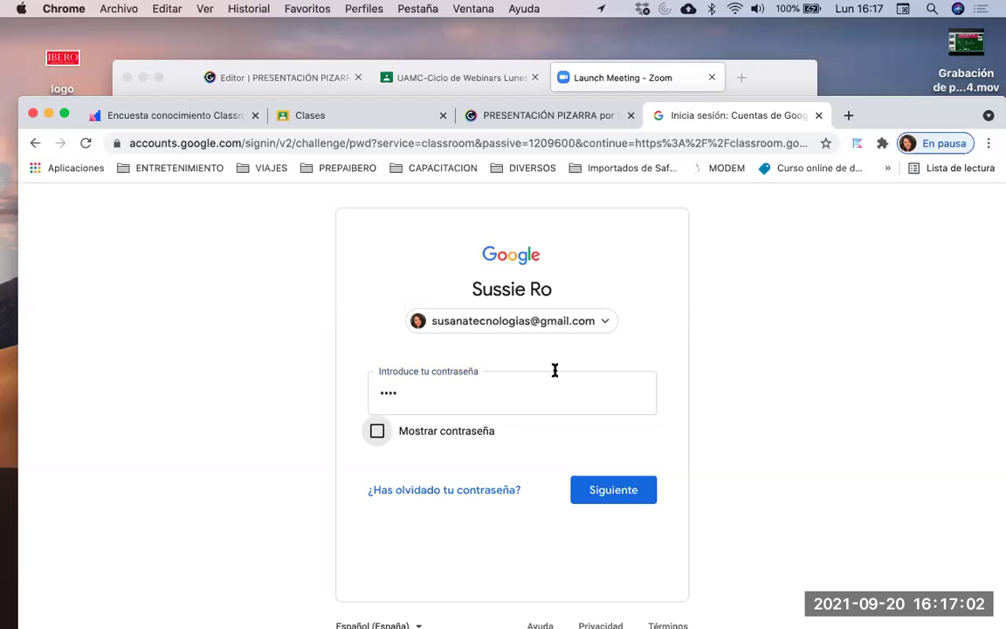
click(503, 402)
key(BackSpace)
key(BackSpace)
key(BackSpace)
key(BackSpace)
text(•••••••••)
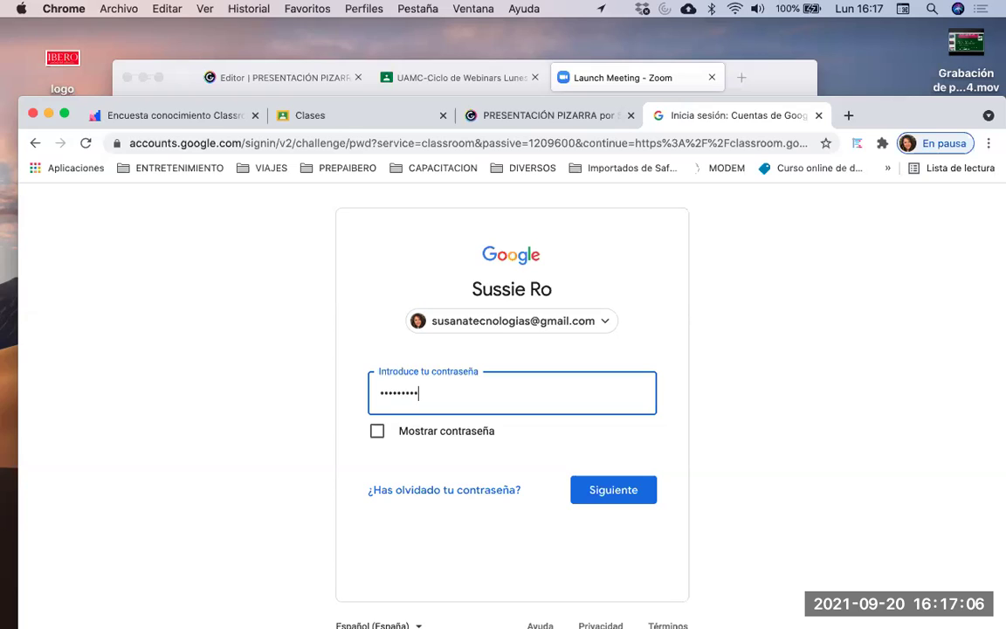
click(633, 487)
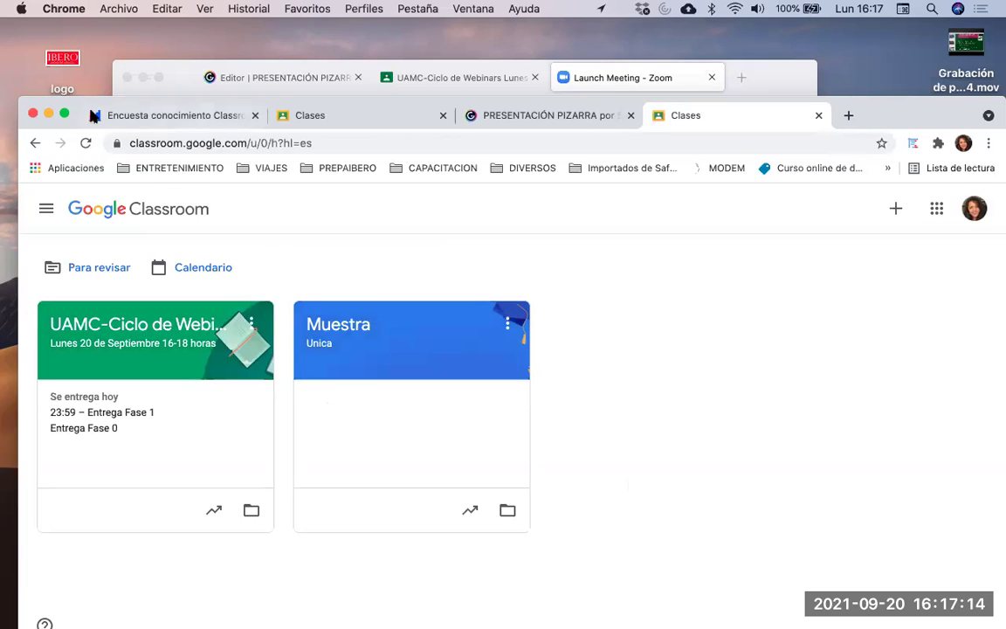
Open UAMC-Ciclo de Webinars and review its stream down to the Proyecto final comment
drag(932, 105, 907, 47)
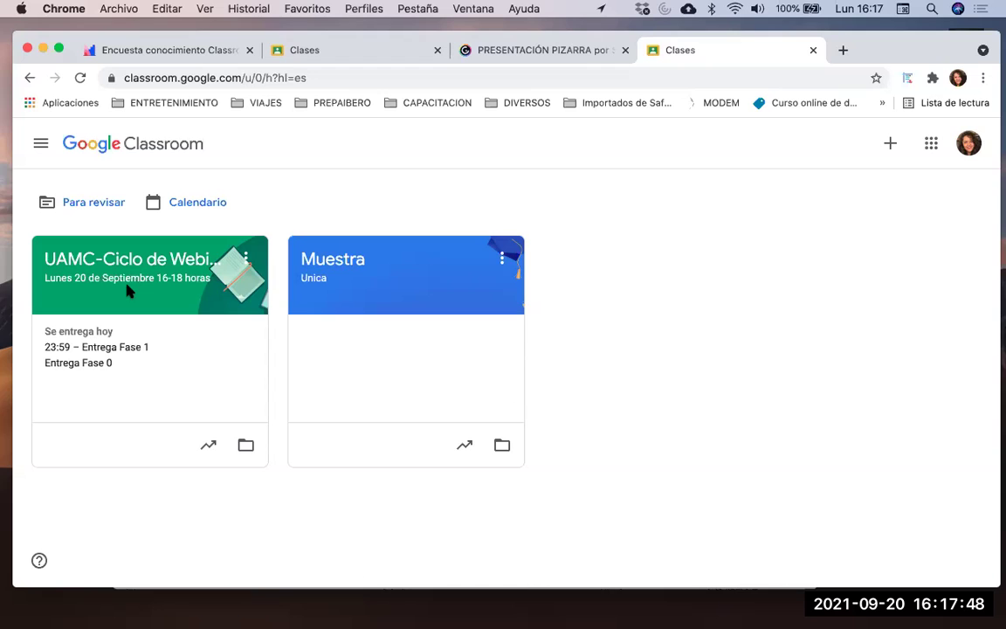
click(129, 277)
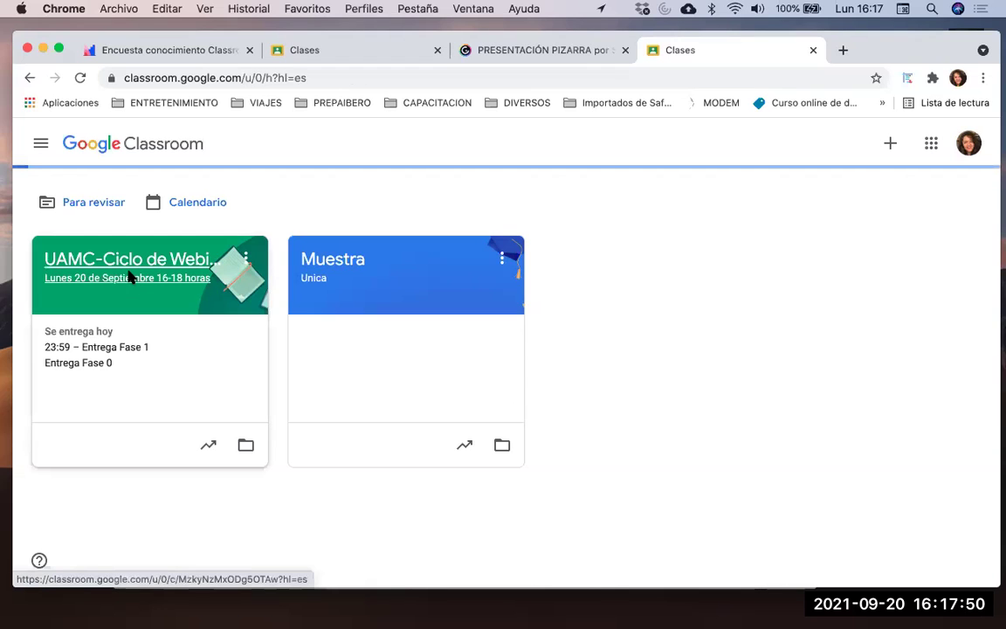
scroll(484, 332, down, 1)
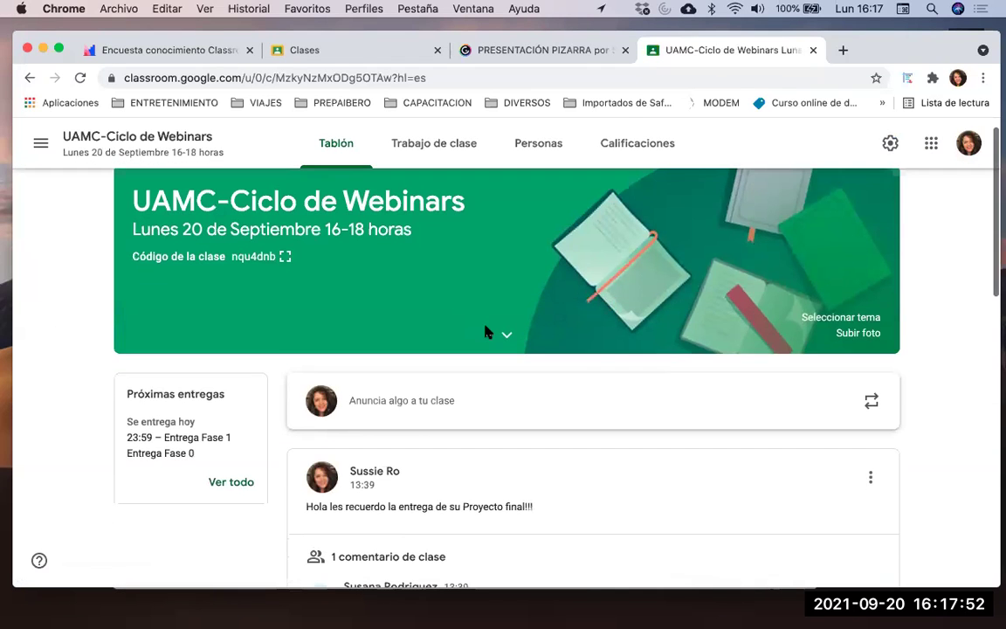
scroll(602, 283, down, 2)
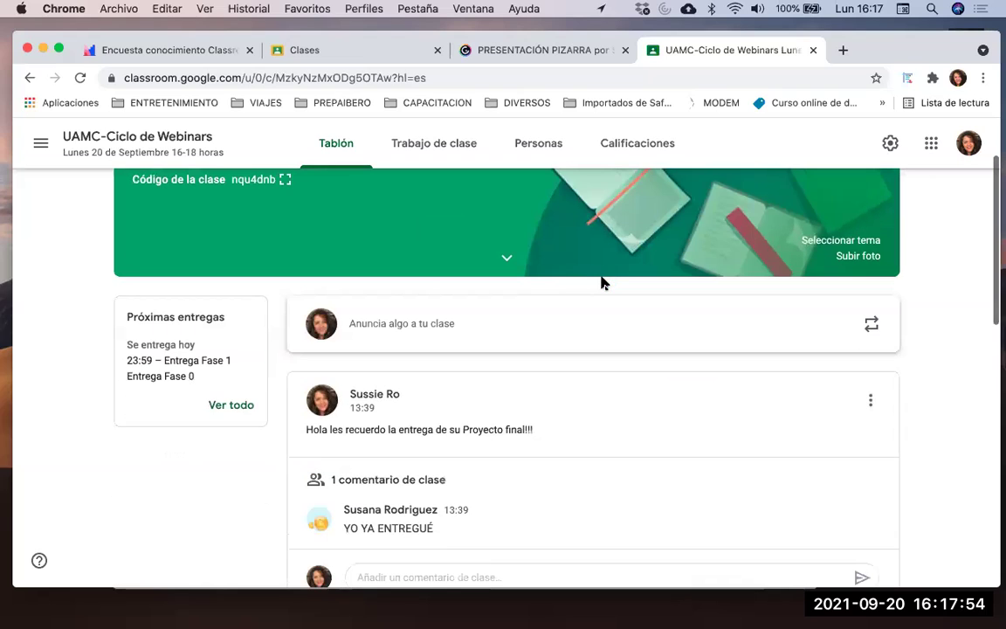
scroll(602, 283, down, 5)
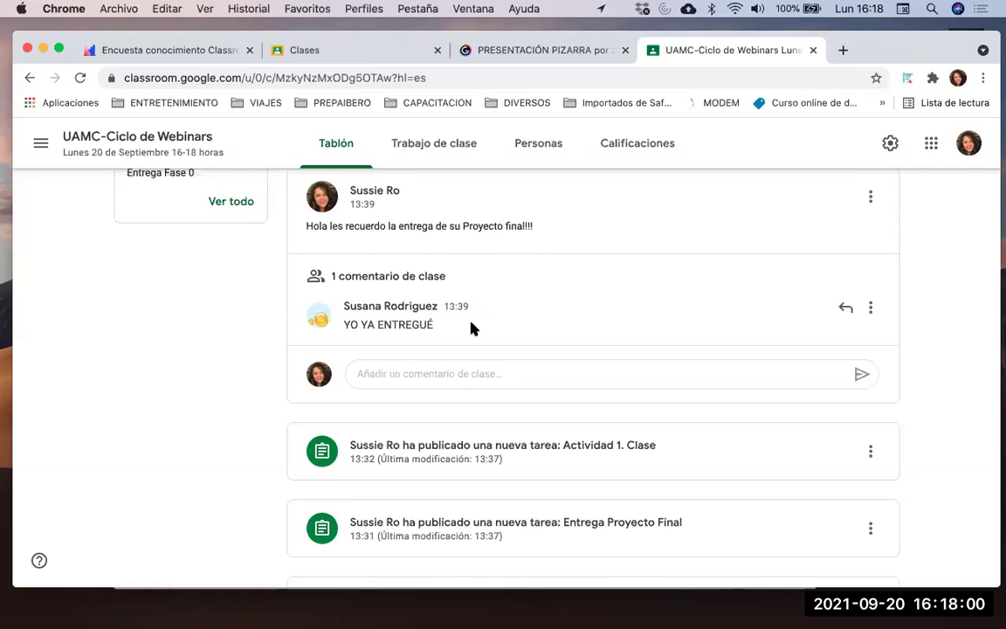
scroll(476, 288, down, 1)
scroll(511, 262, up, 8)
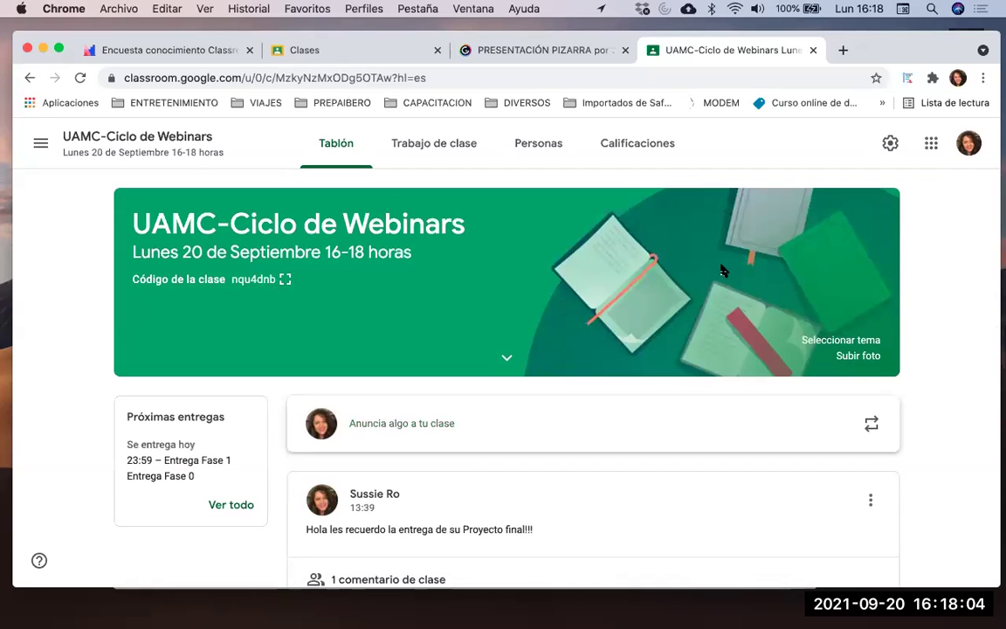
Browse the Trabajo de clase topics from Presentación del curso through Tareas and Exámenes to Proyecto
click(427, 150)
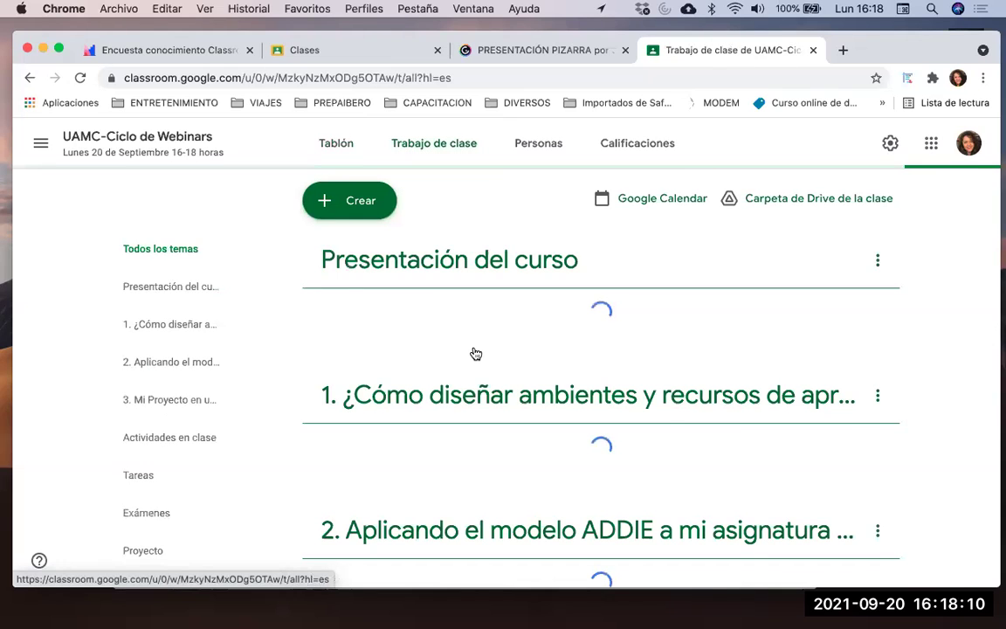
scroll(476, 354, down, 1)
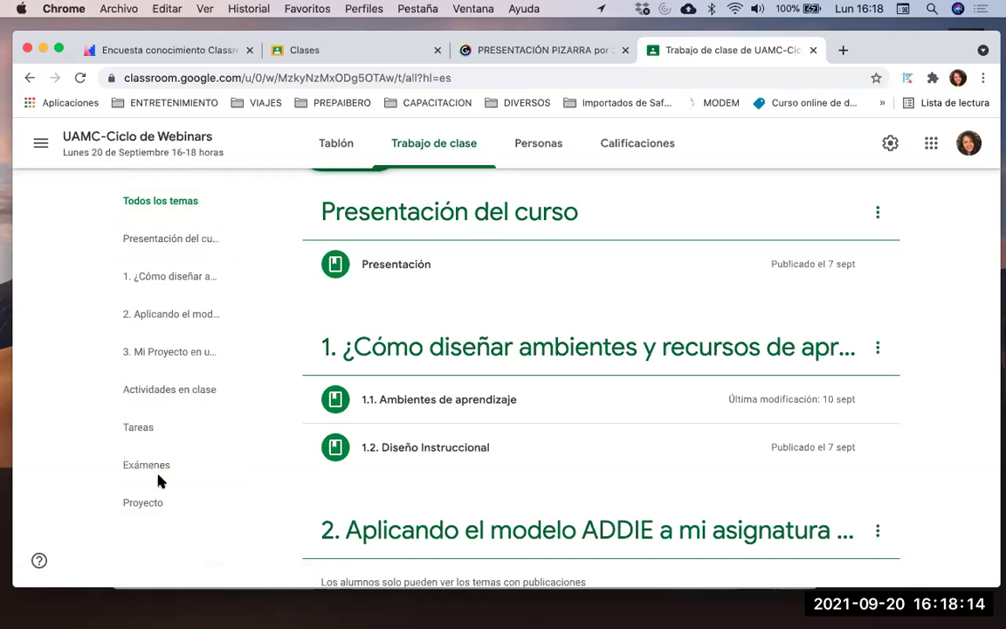
scroll(157, 479, down, 1)
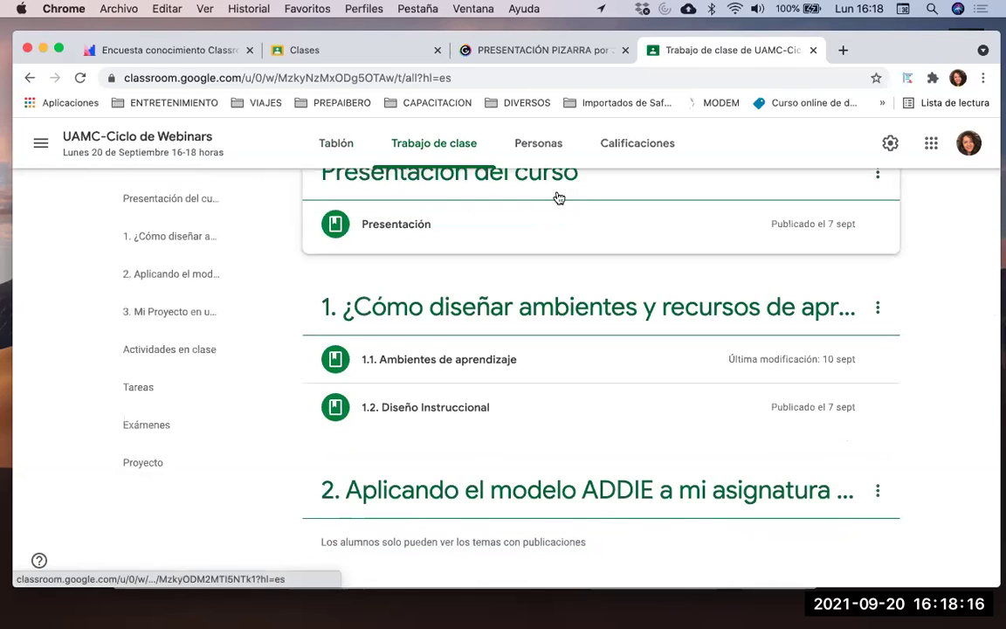
scroll(577, 252, down, 1)
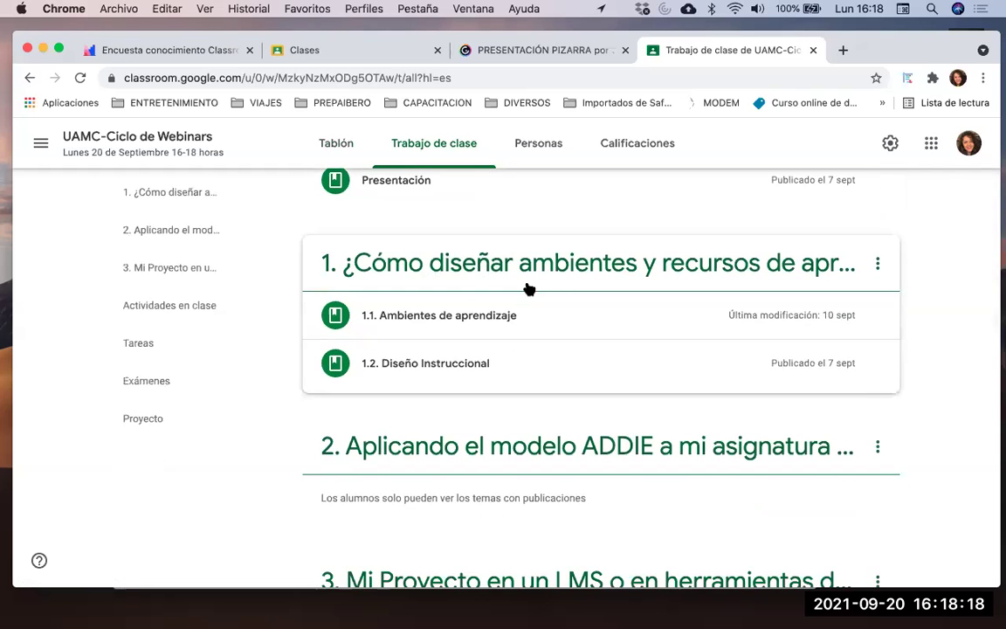
scroll(568, 298, down, 2)
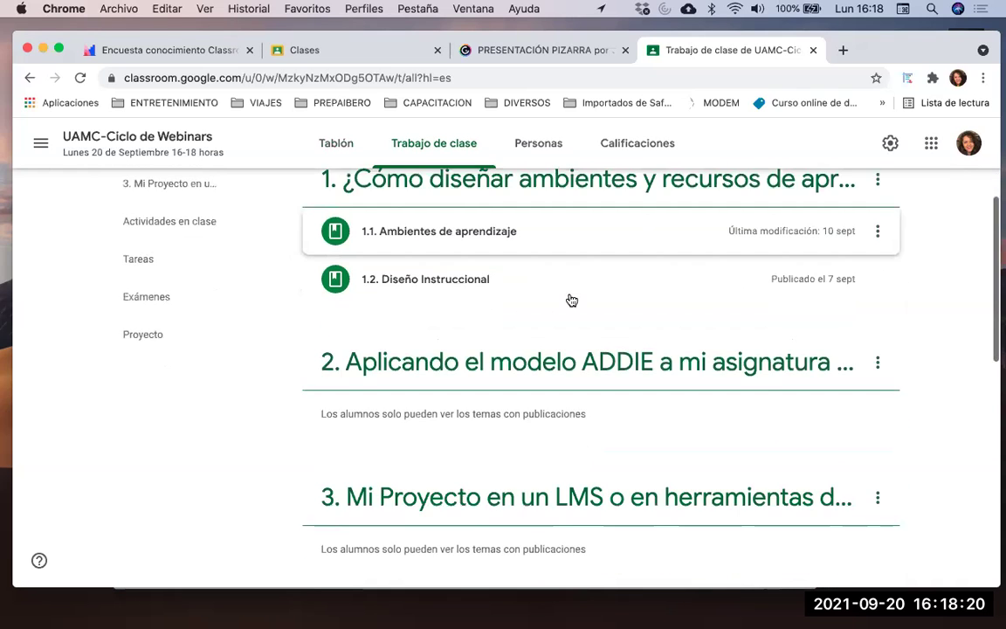
scroll(571, 301, down, 1)
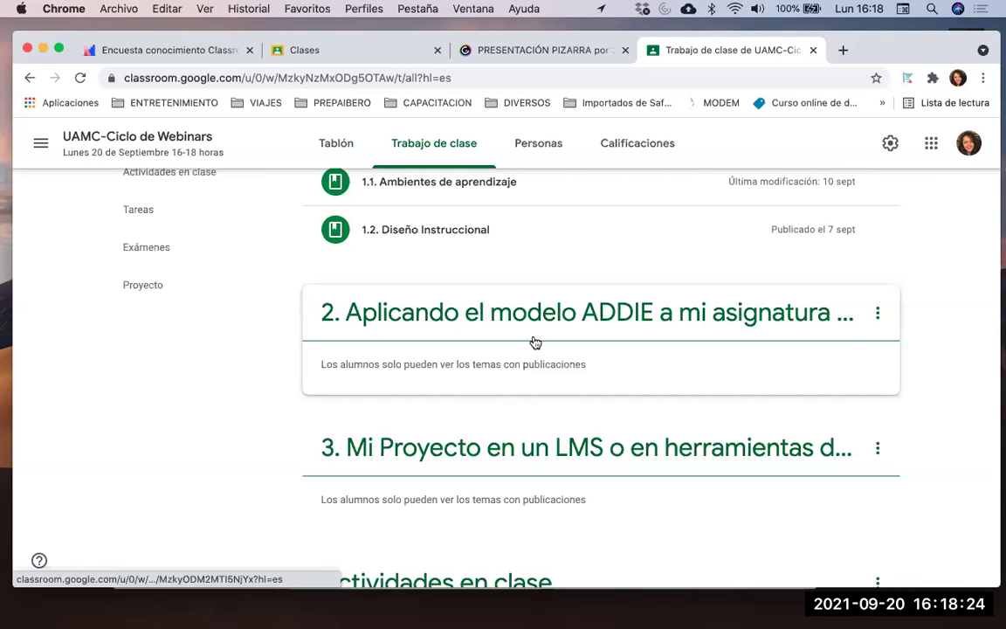
scroll(536, 343, down, 1)
scroll(537, 362, down, 4)
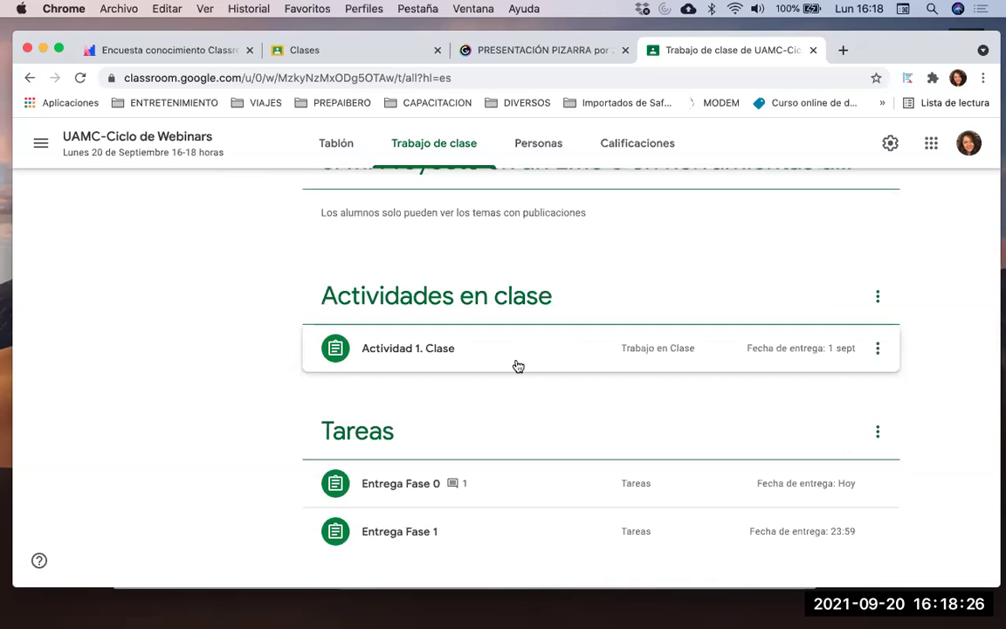
scroll(481, 450, down, 4)
scroll(480, 450, down, 1)
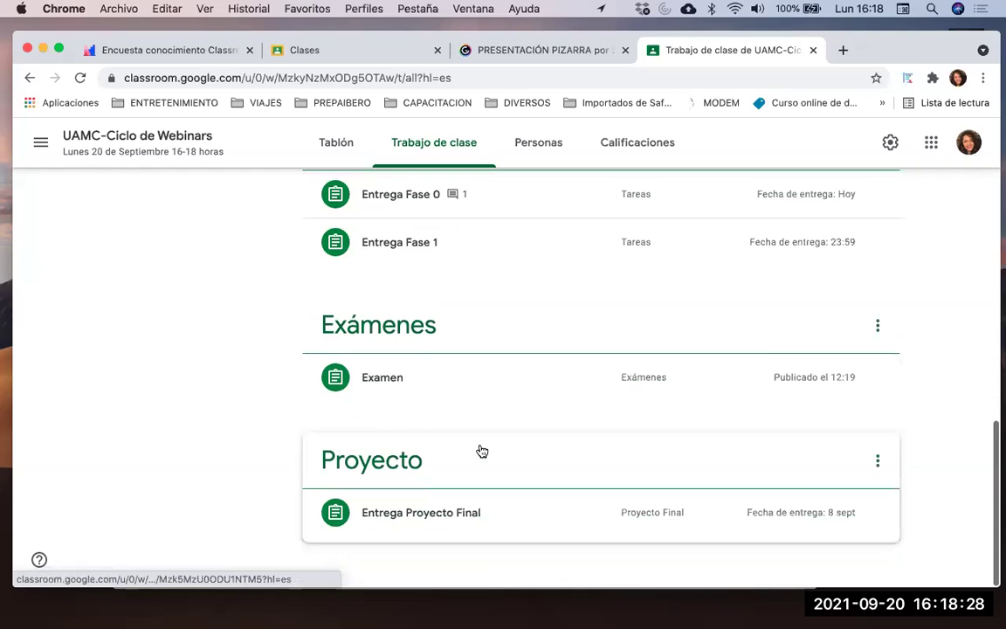
scroll(480, 450, up, 15)
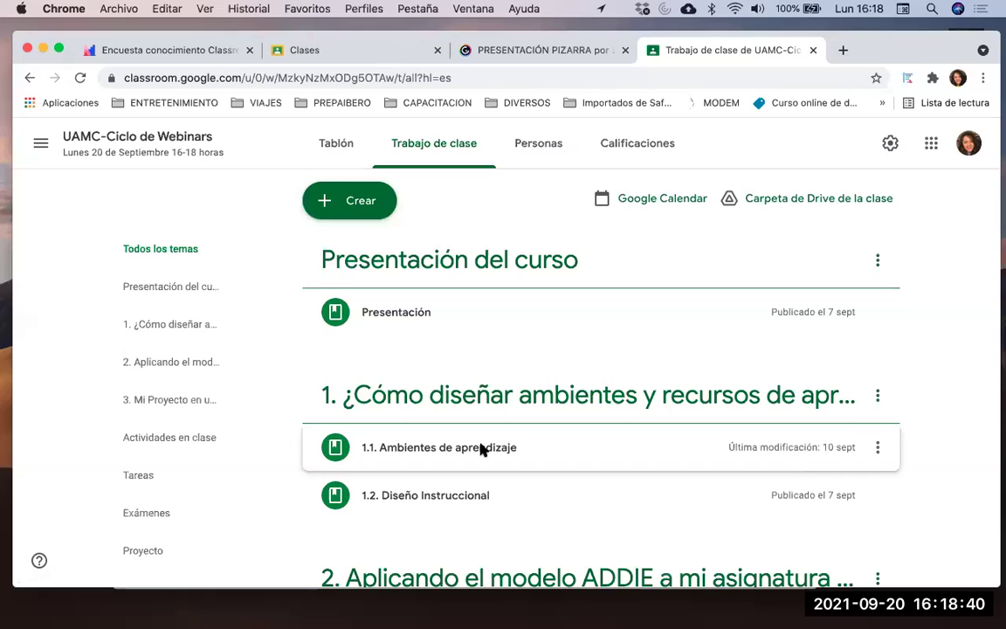
scroll(479, 448, down, 3)
scroll(467, 225, up, 1)
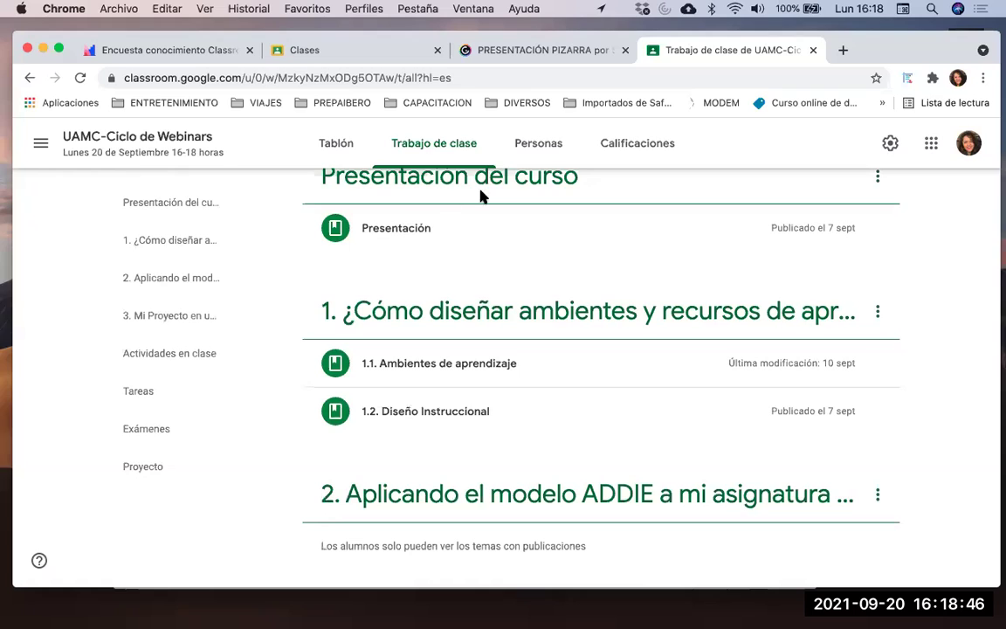
scroll(503, 225, down, 2)
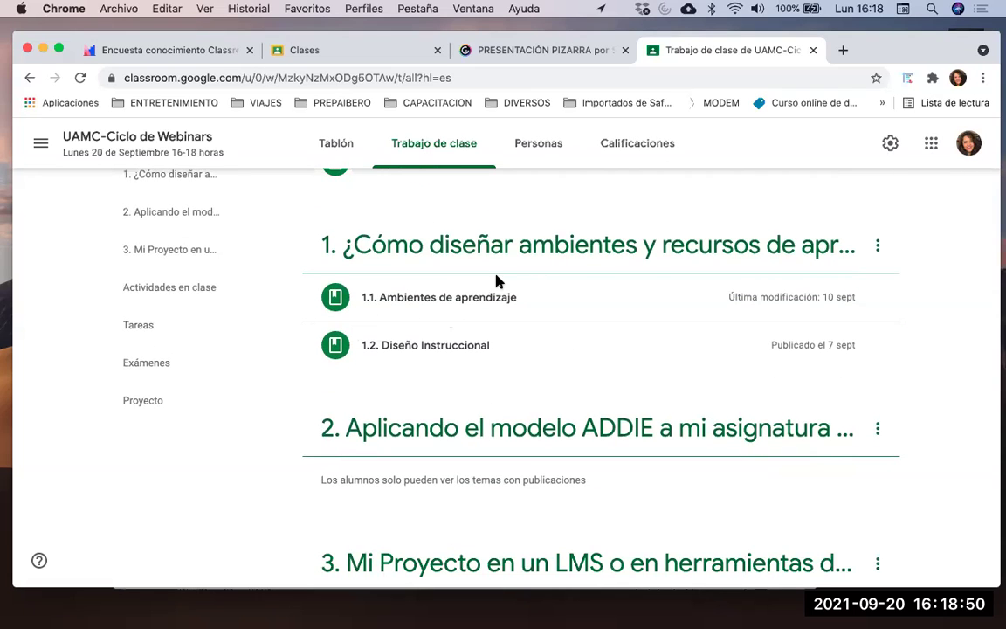
scroll(566, 337, down, 1)
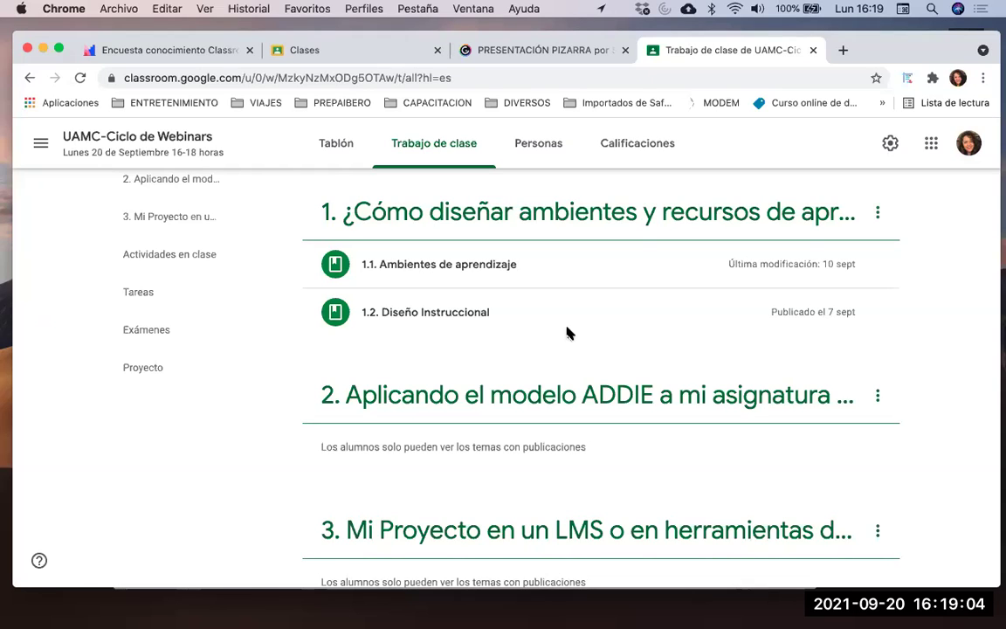
Finish reviewing the Trabajo de clase topics, then view the Personas list of teacher and students
scroll(565, 332, down, 1)
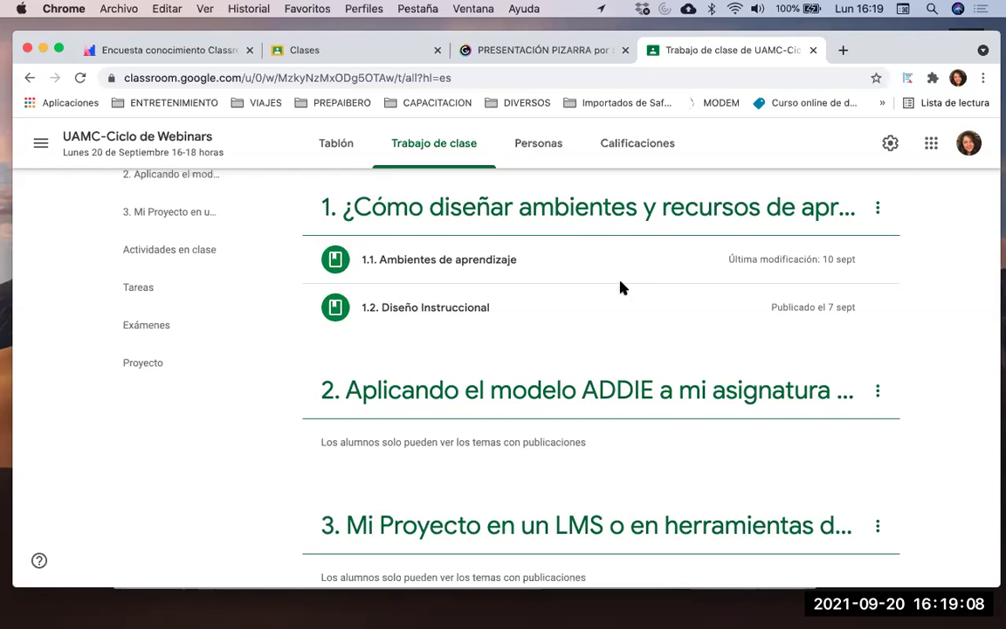
scroll(621, 287, down, 2)
scroll(620, 280, down, 5)
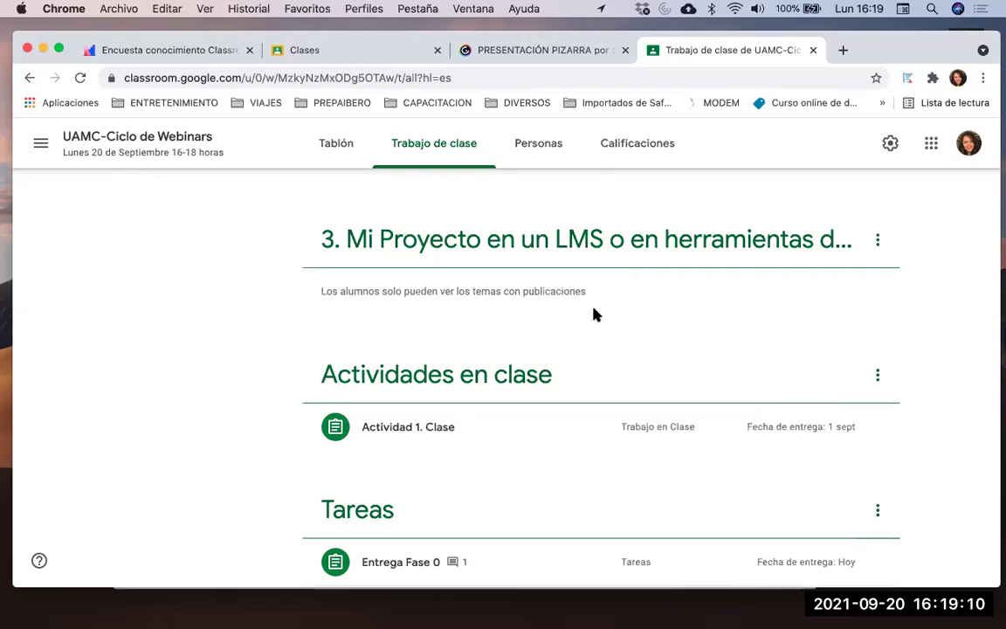
scroll(595, 319, down, 2)
scroll(595, 322, down, 1)
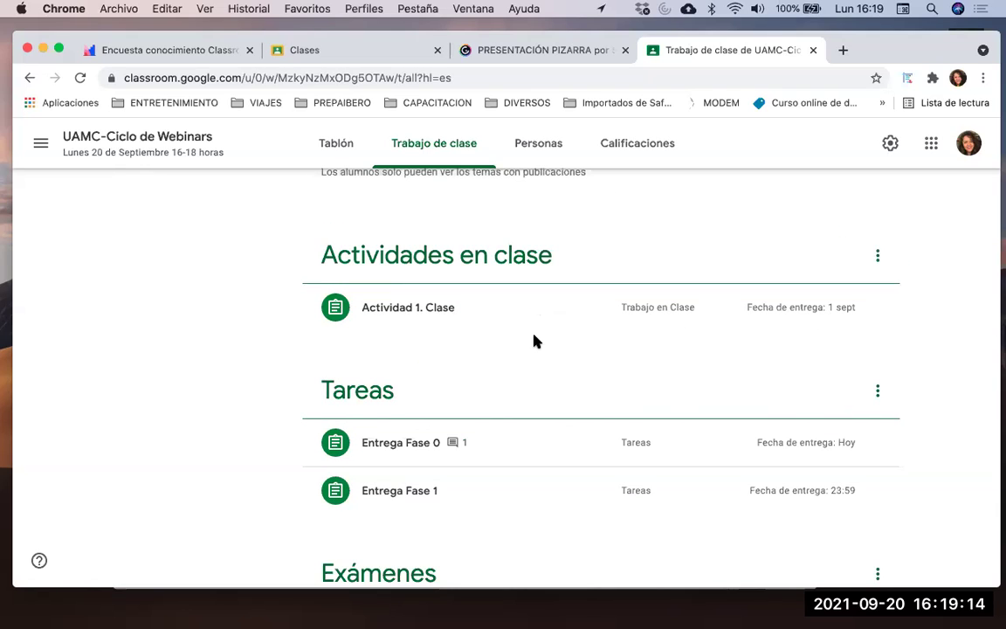
scroll(534, 341, down, 1)
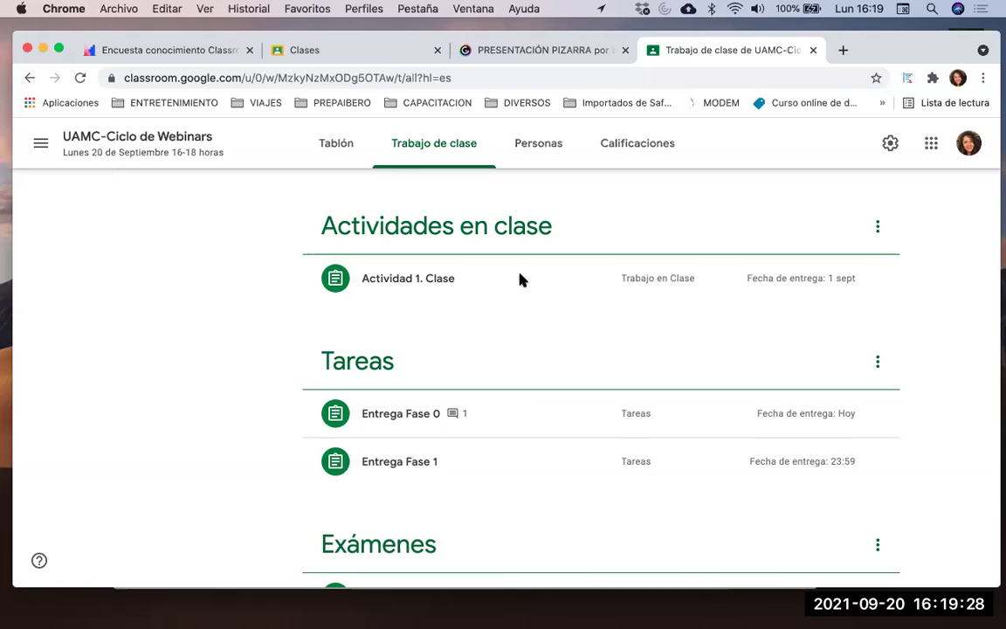
scroll(519, 280, down, 2)
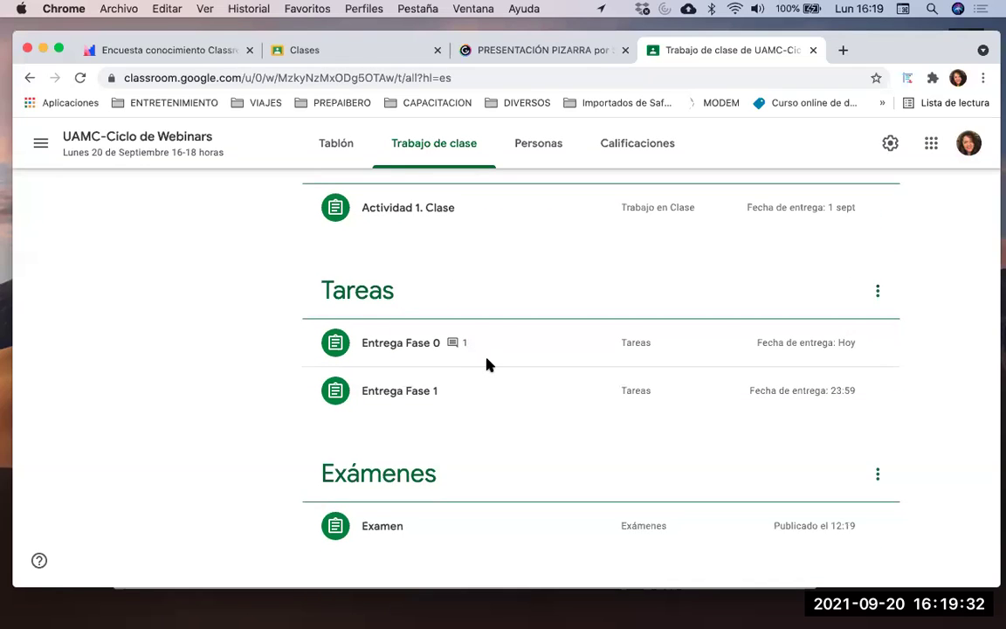
scroll(488, 365, down, 1)
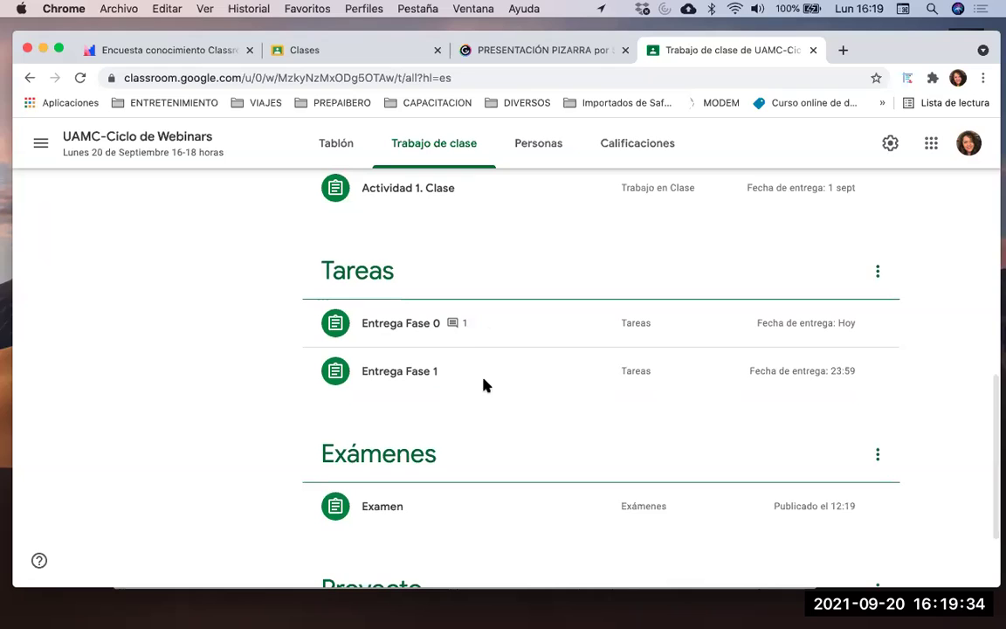
scroll(500, 363, down, 2)
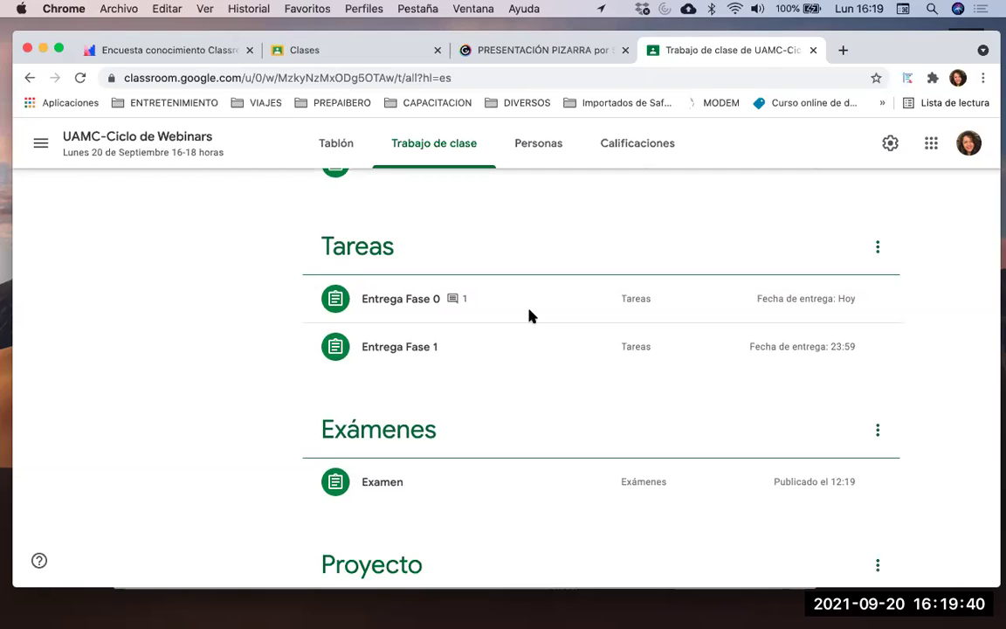
scroll(534, 325, down, 3)
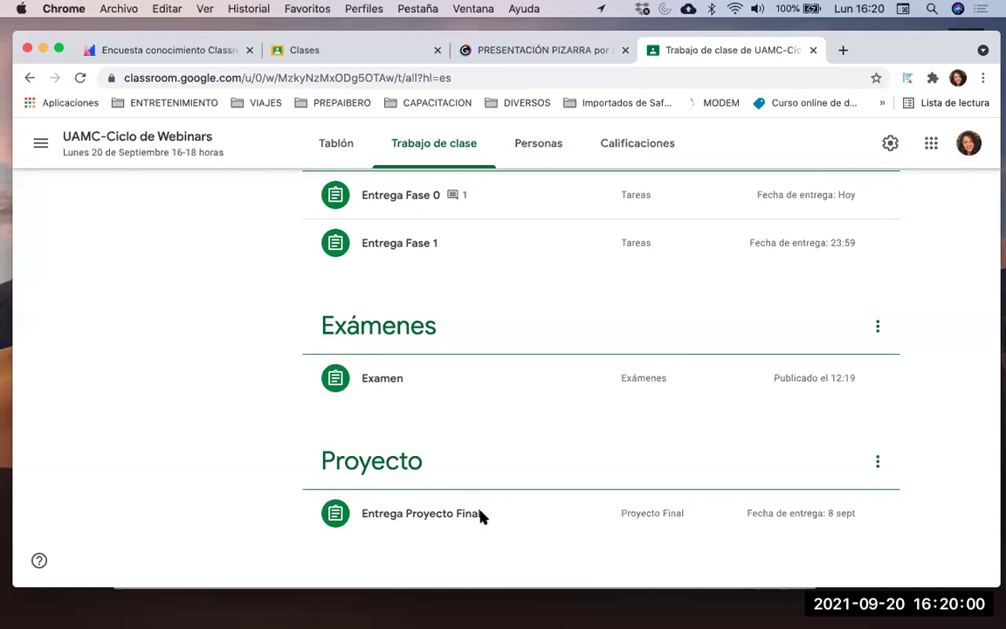
scroll(517, 516, up, 15)
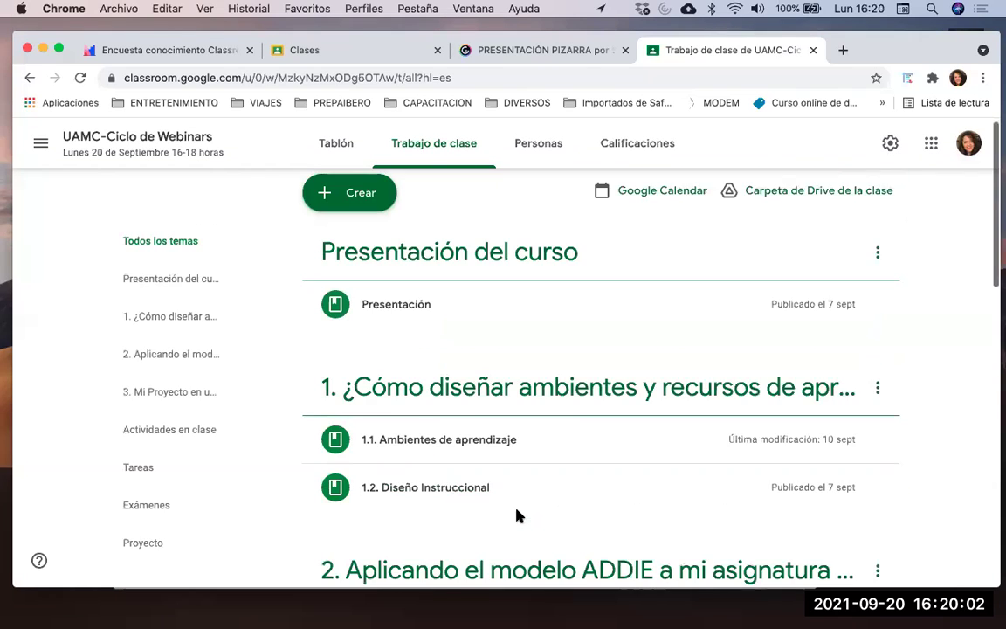
click(539, 149)
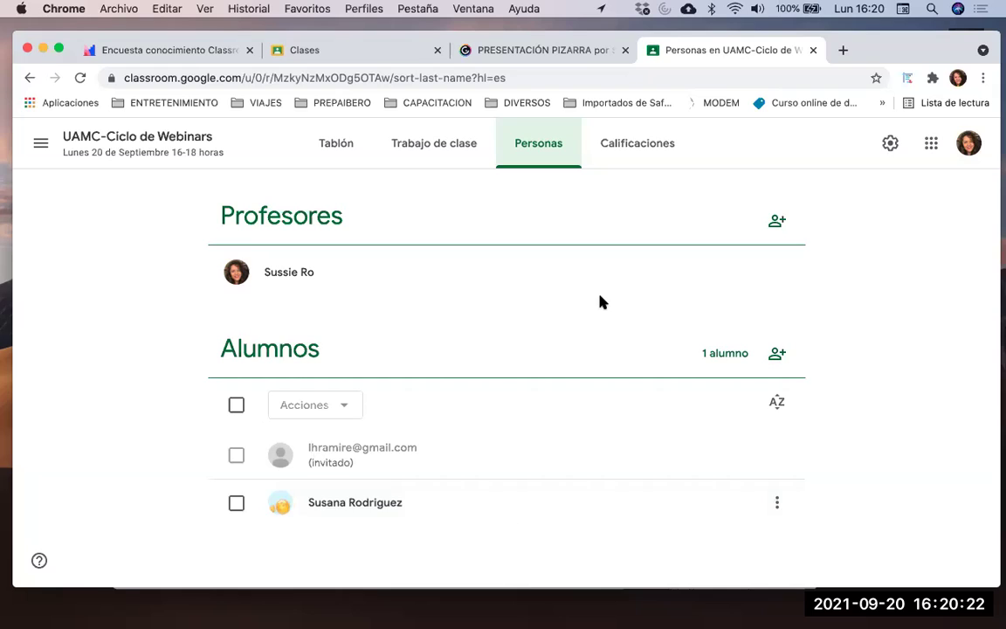
View the Calificaciones gradebook with its 91% class average across five graded items
click(623, 142)
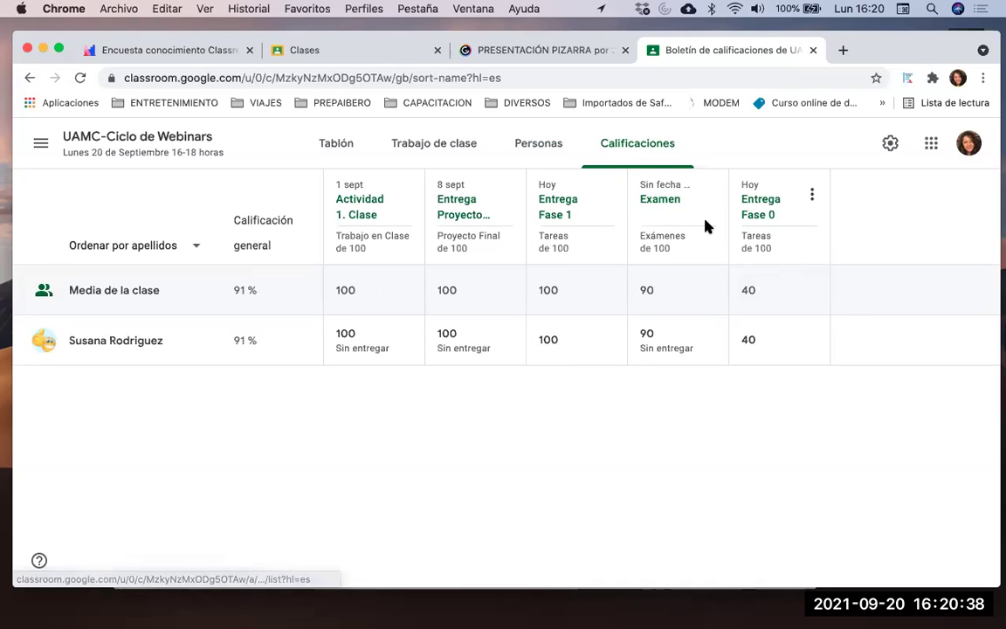
click(39, 144)
Return to the Clases list showing UAMC-Ciclo de Webinars and Muestra
click(68, 150)
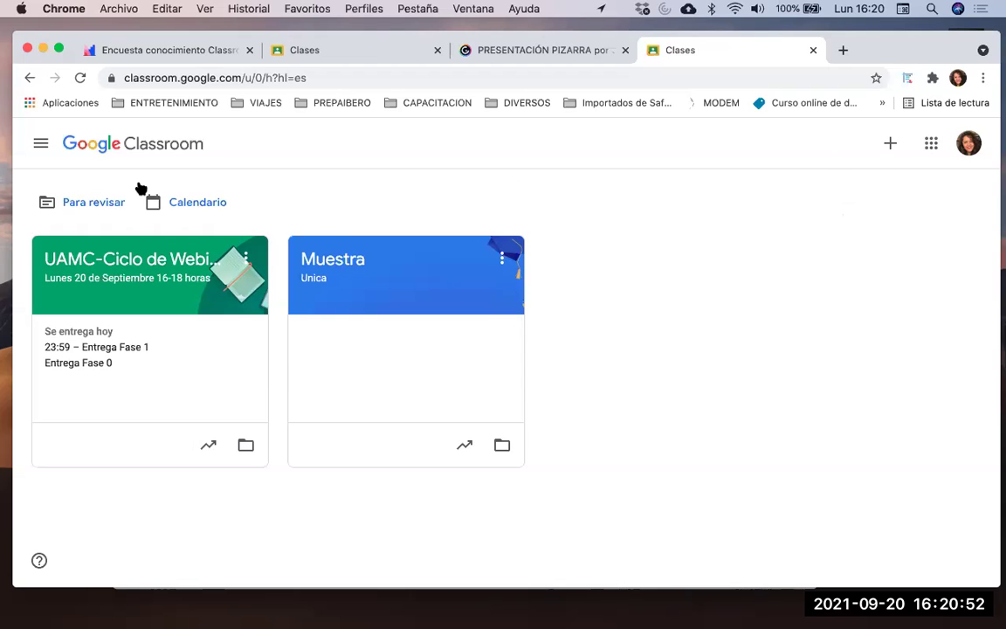
drag(74, 42, 55, 31)
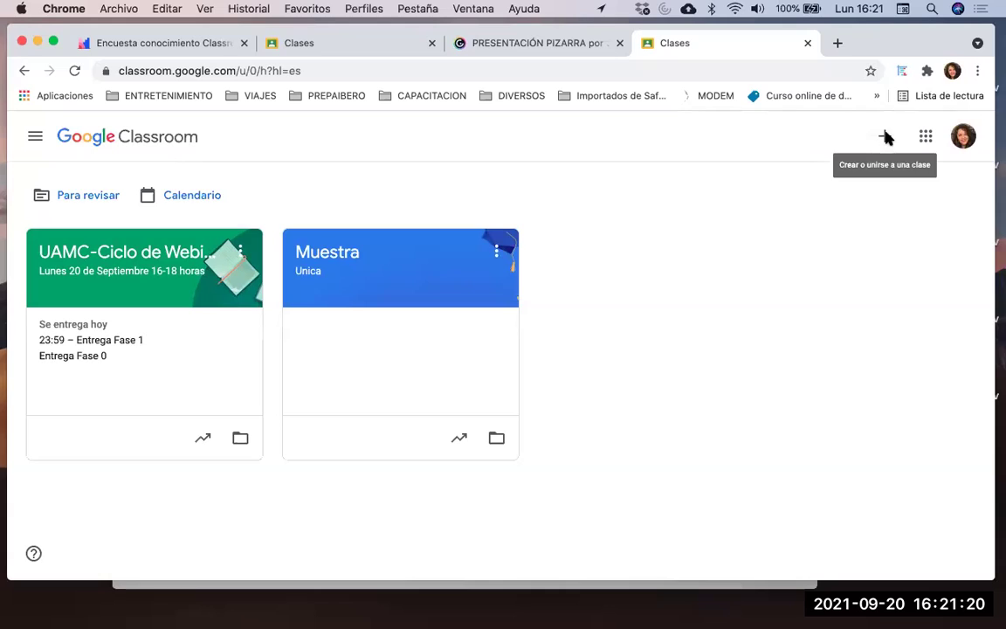
Choose Crear una clase from the + menu and acknowledge the school-use notice
click(886, 138)
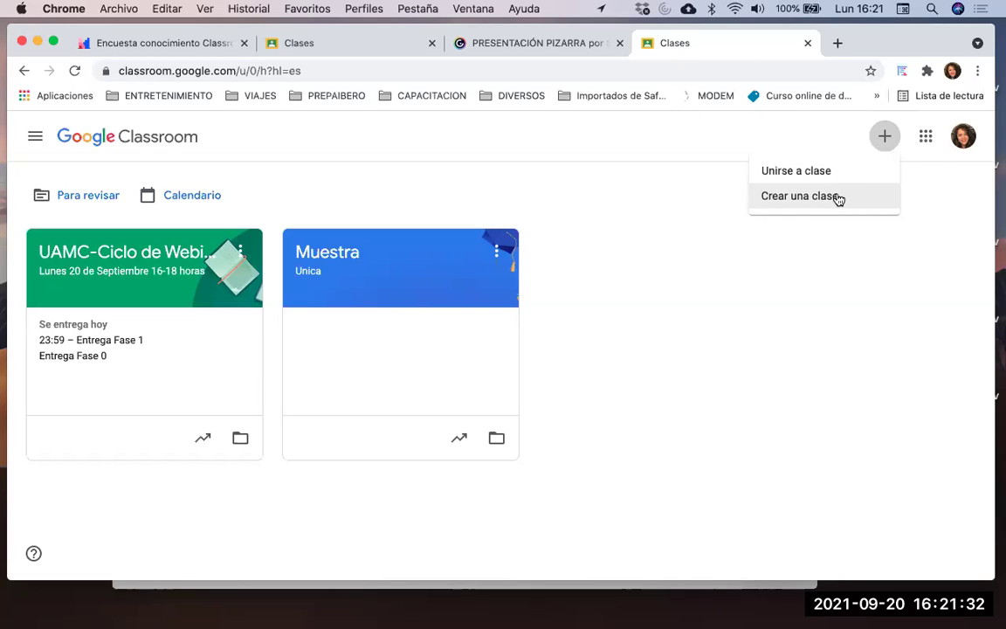
click(837, 197)
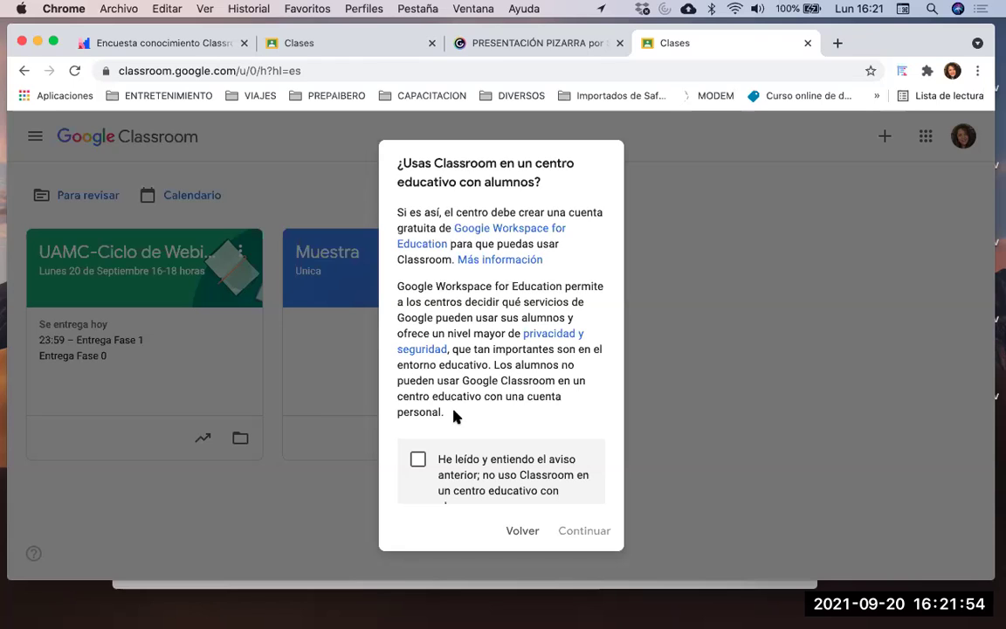
click(419, 462)
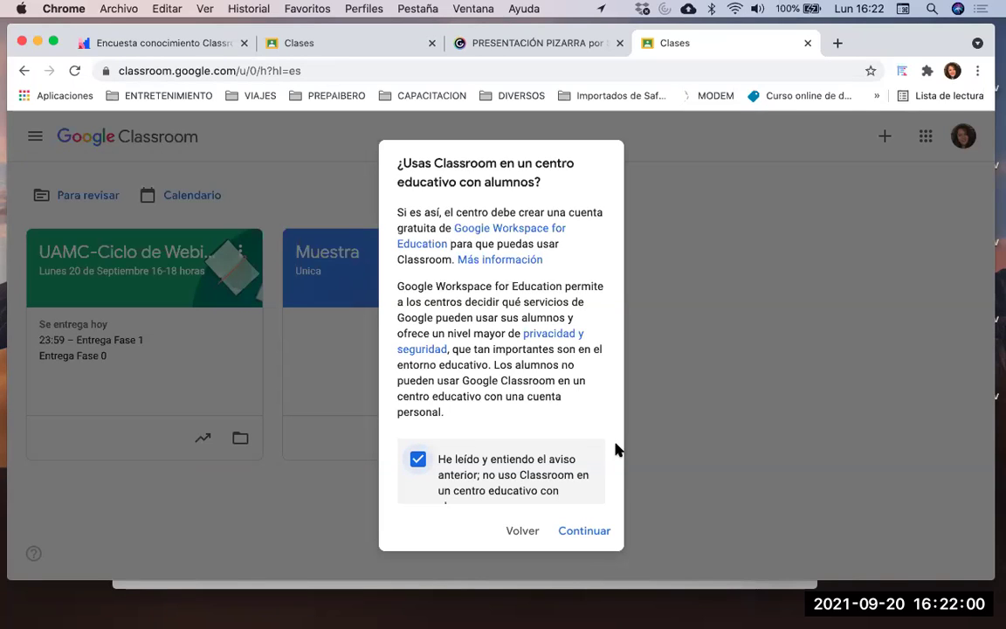
click(570, 532)
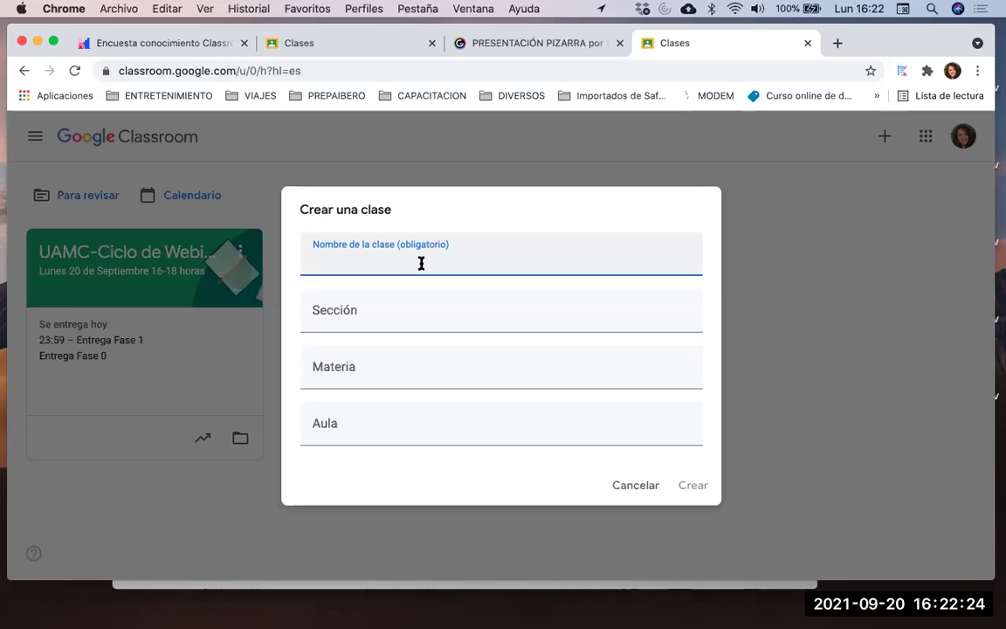
Create class 'Webinar Classroom' with subject 'Educación Contínua' and room 'Aula 0'
text(Webinar Classroom)
click(393, 317)
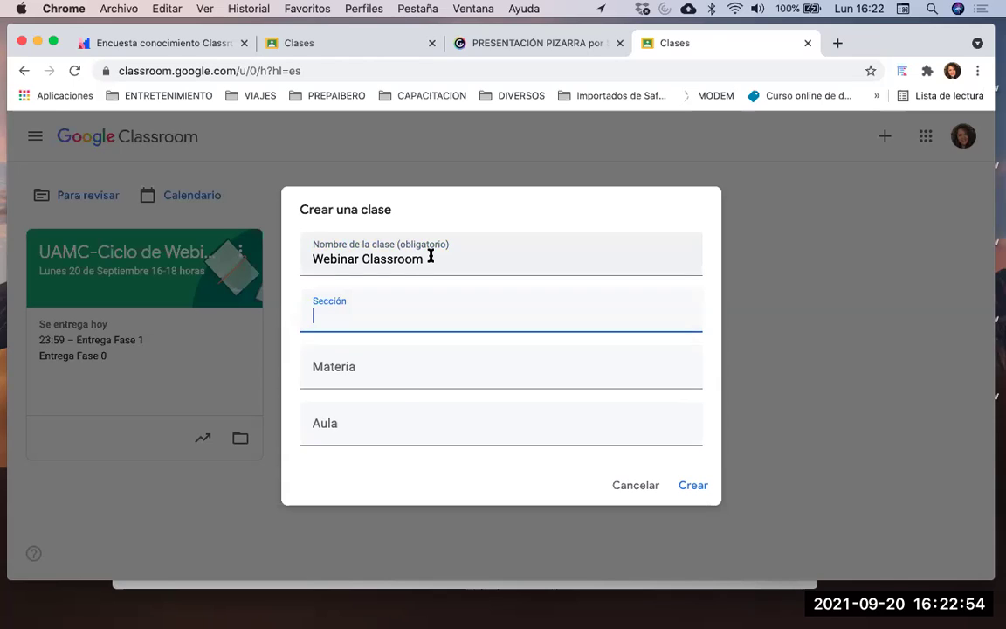
click(388, 372)
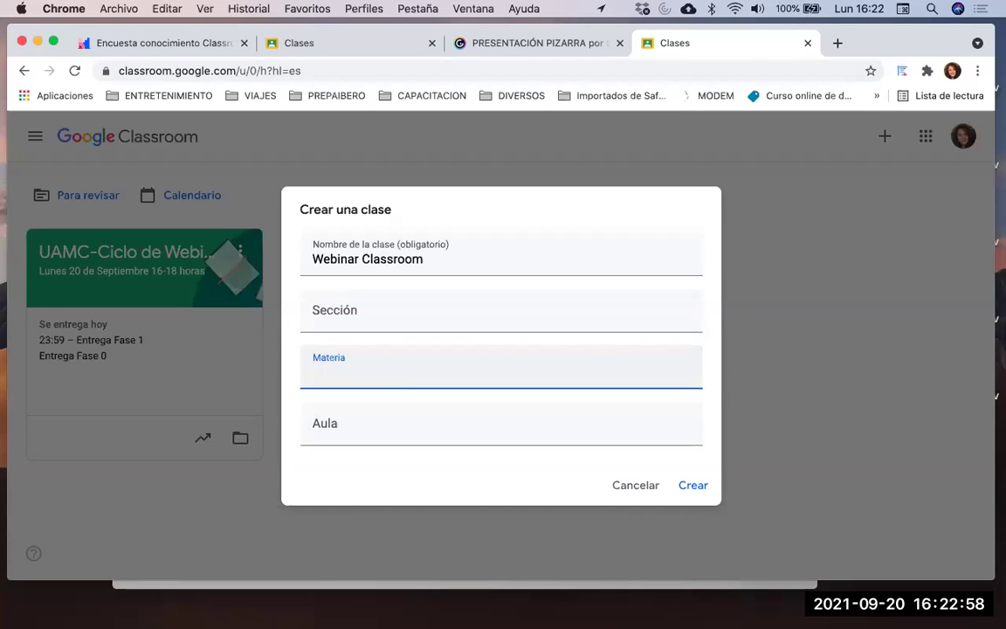
text(Educación Contínua)
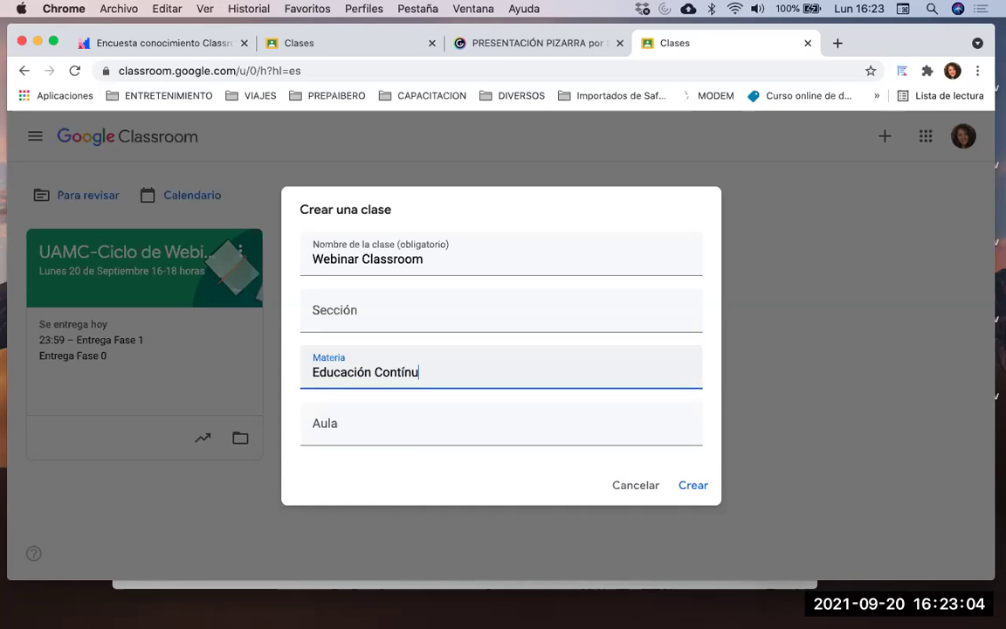
click(370, 429)
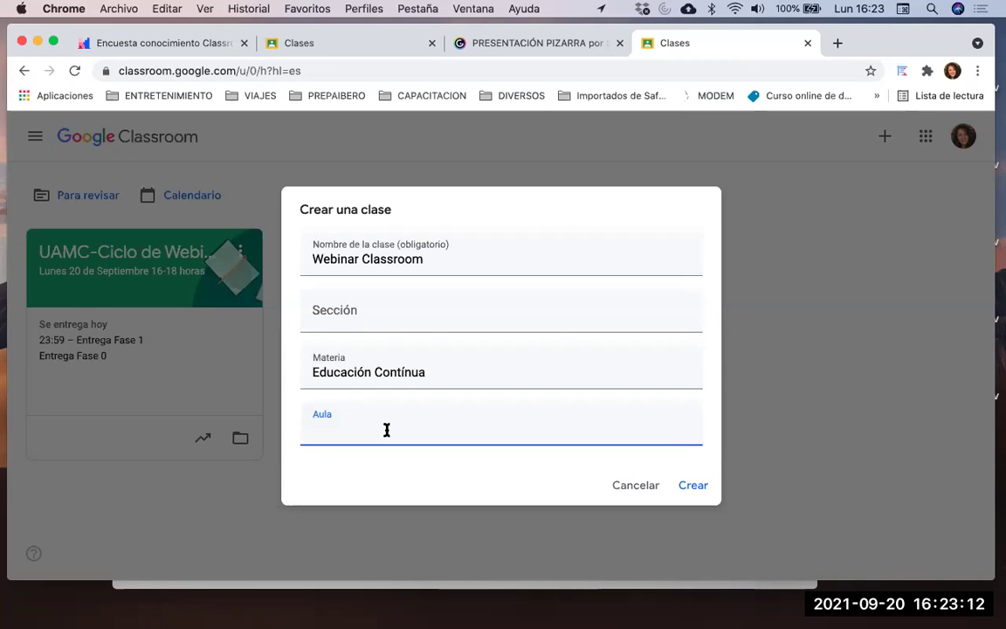
text(Aula 0)
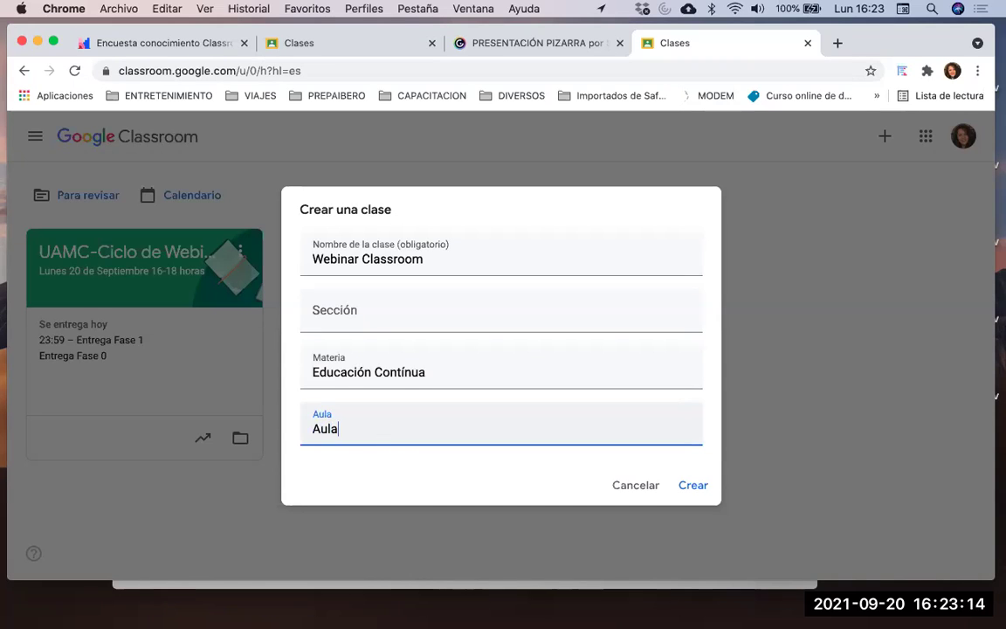
click(694, 485)
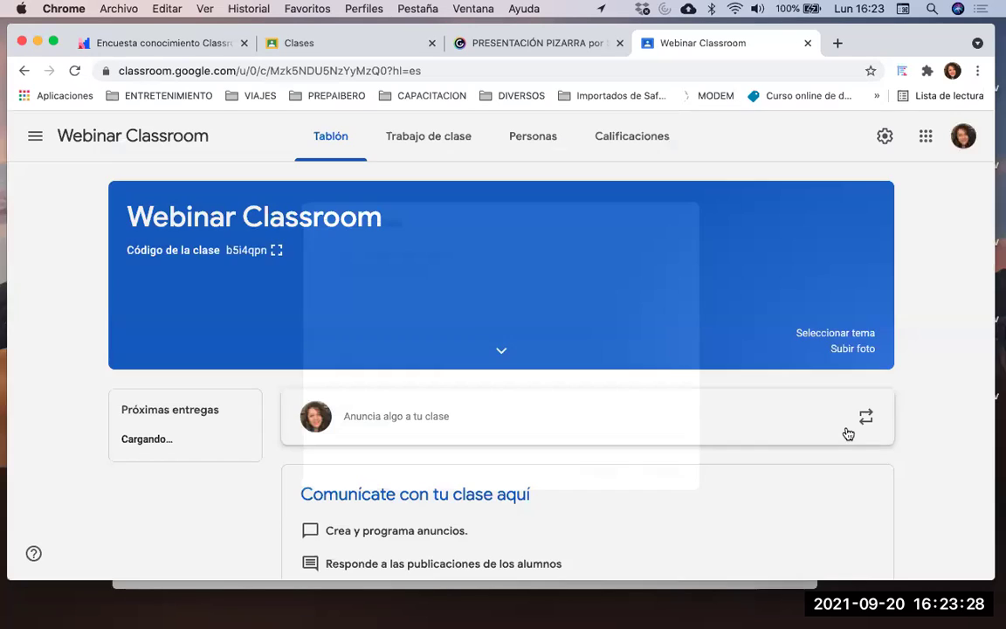
Review the new Webinar Classroom stream page and bring up the main navigation drawer
scroll(846, 431, down, 1)
scroll(370, 273, up, 1)
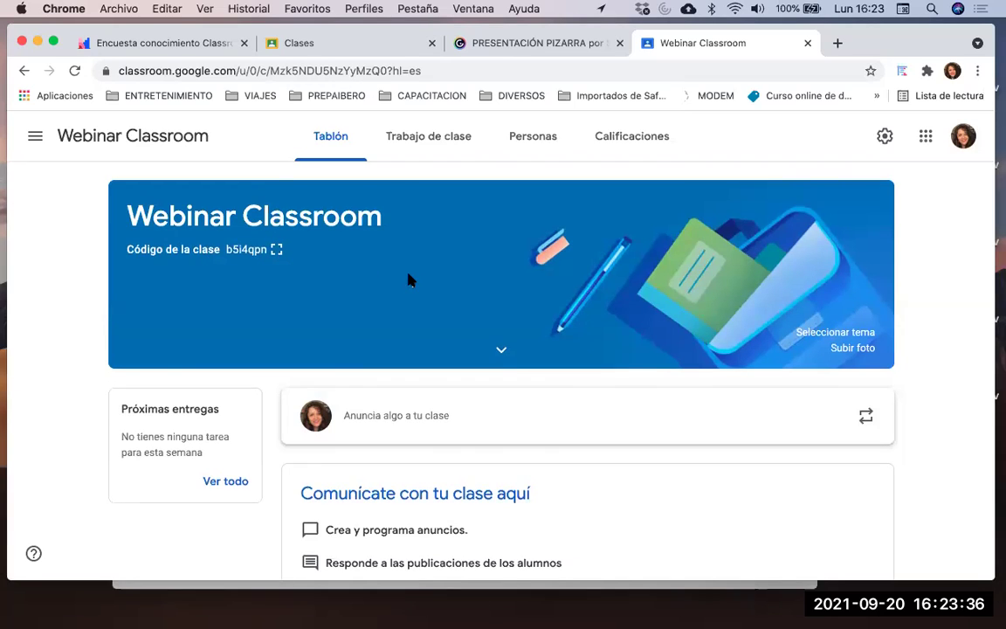
scroll(408, 278, down, 1)
scroll(408, 279, up, 1)
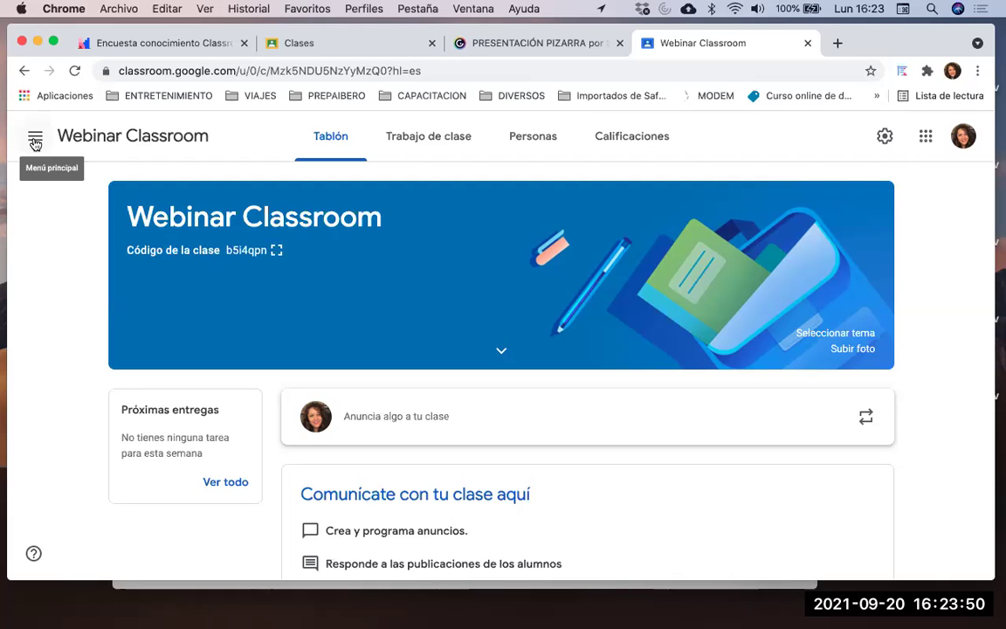
click(35, 141)
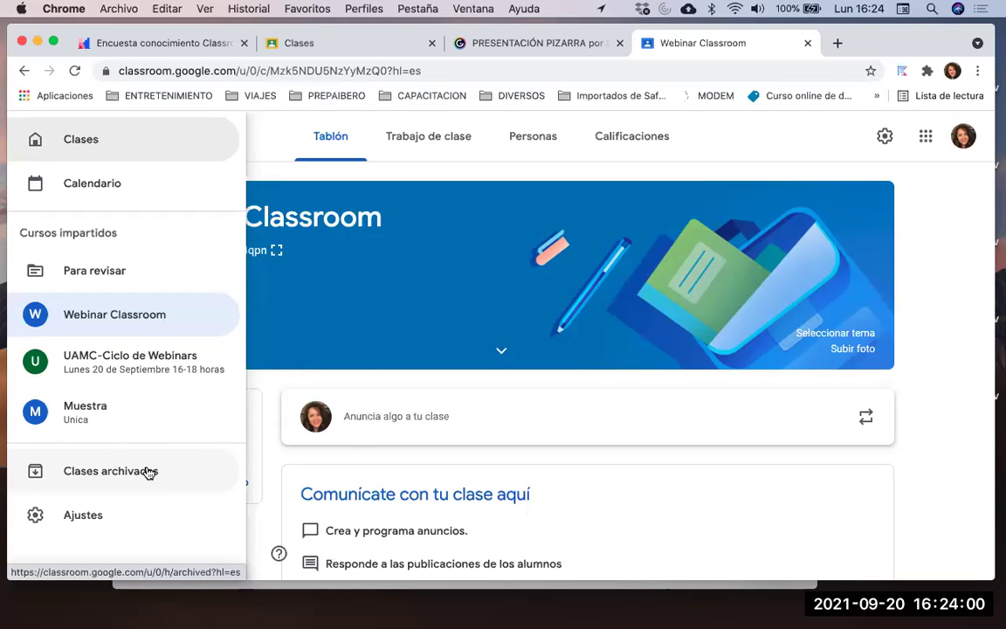
Return to the class list and archive the Muestra class
click(144, 151)
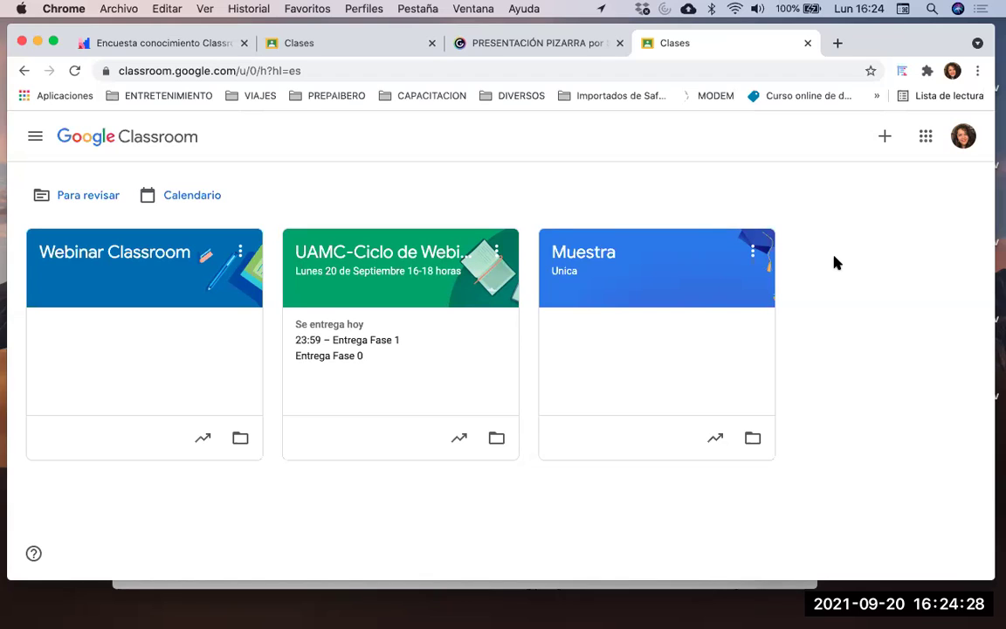
click(753, 255)
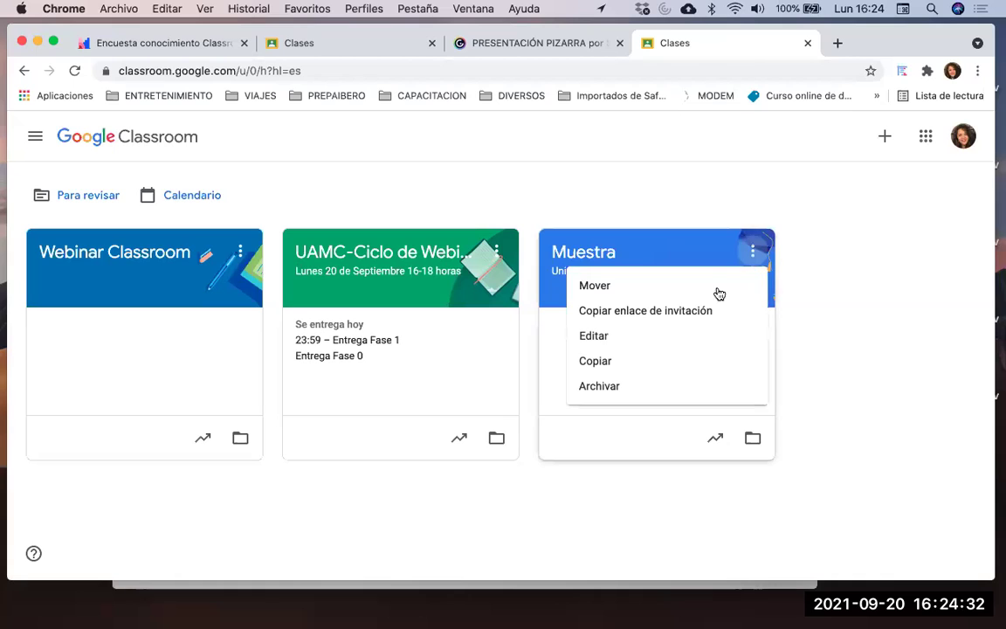
click(651, 386)
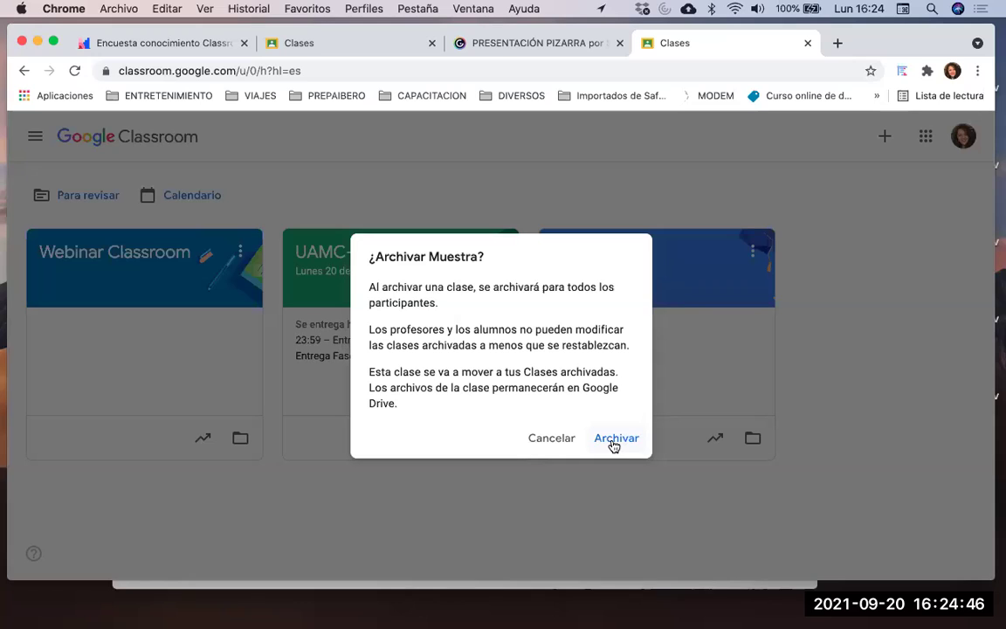
click(612, 441)
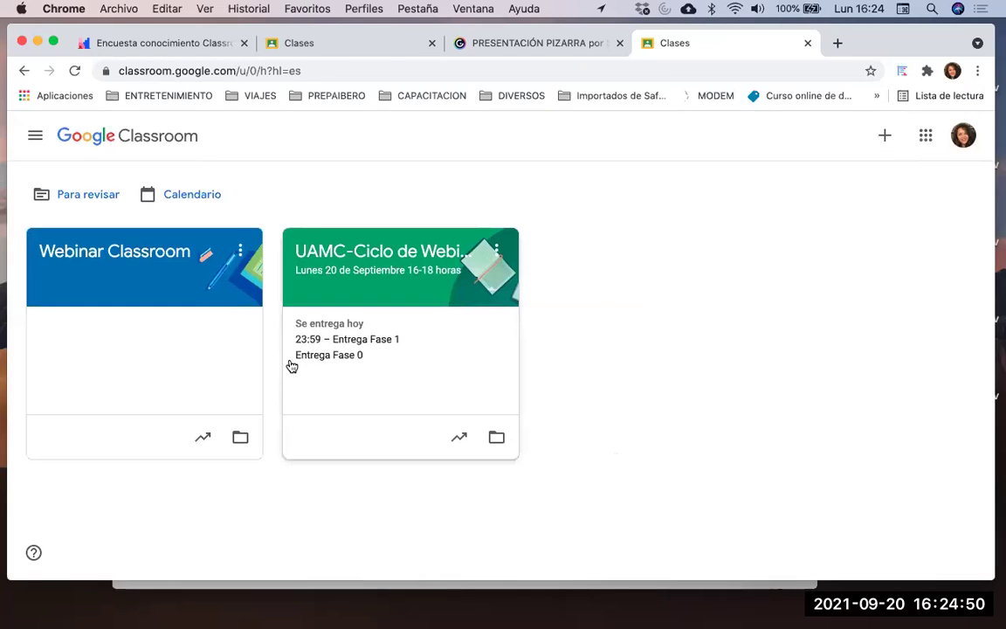
Go to the Clases archivadas page from the main navigation menu
click(33, 146)
click(27, 153)
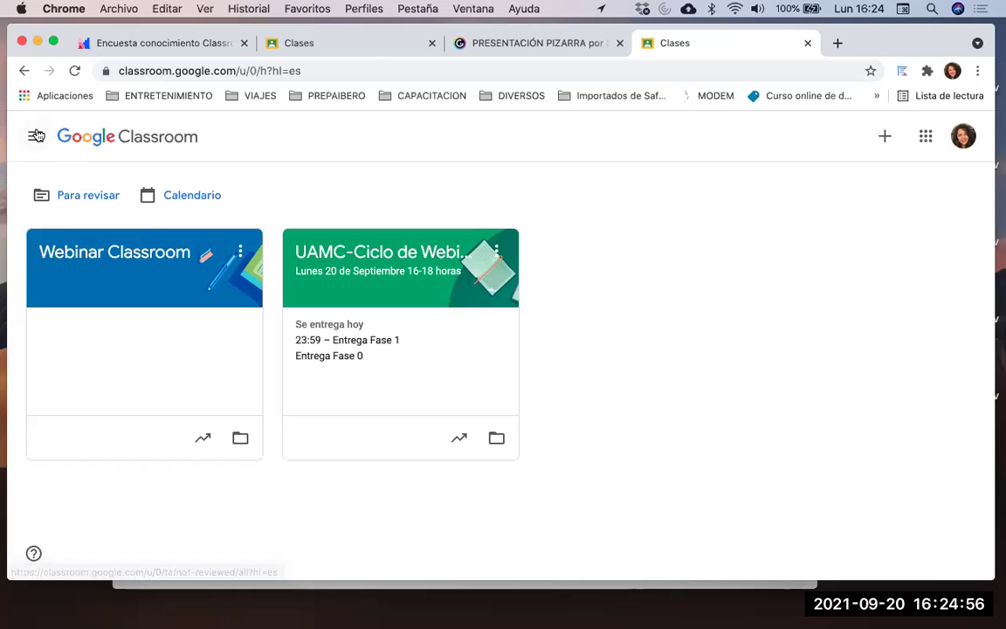
click(36, 137)
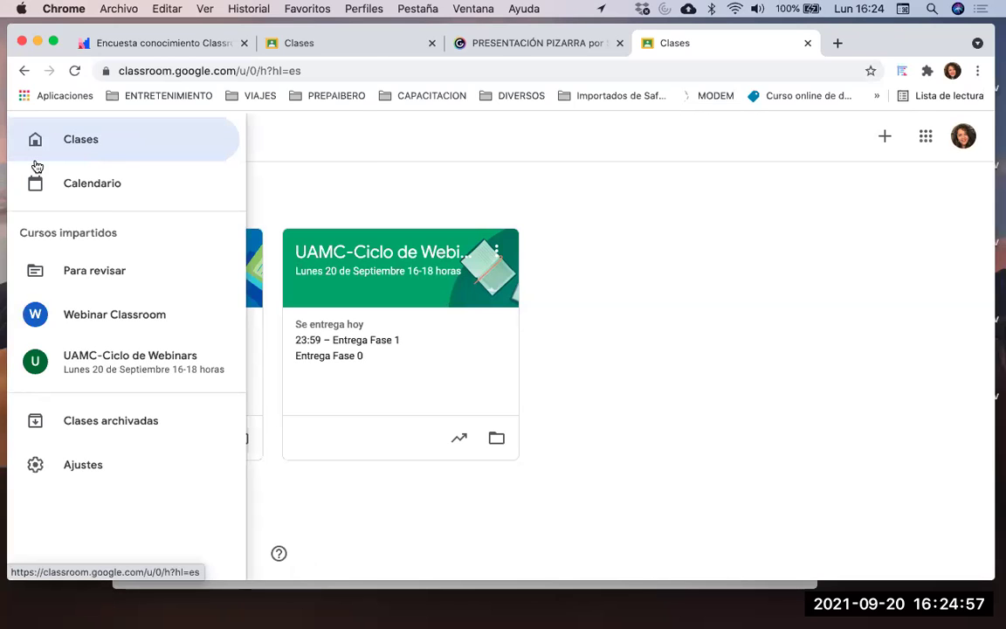
click(39, 422)
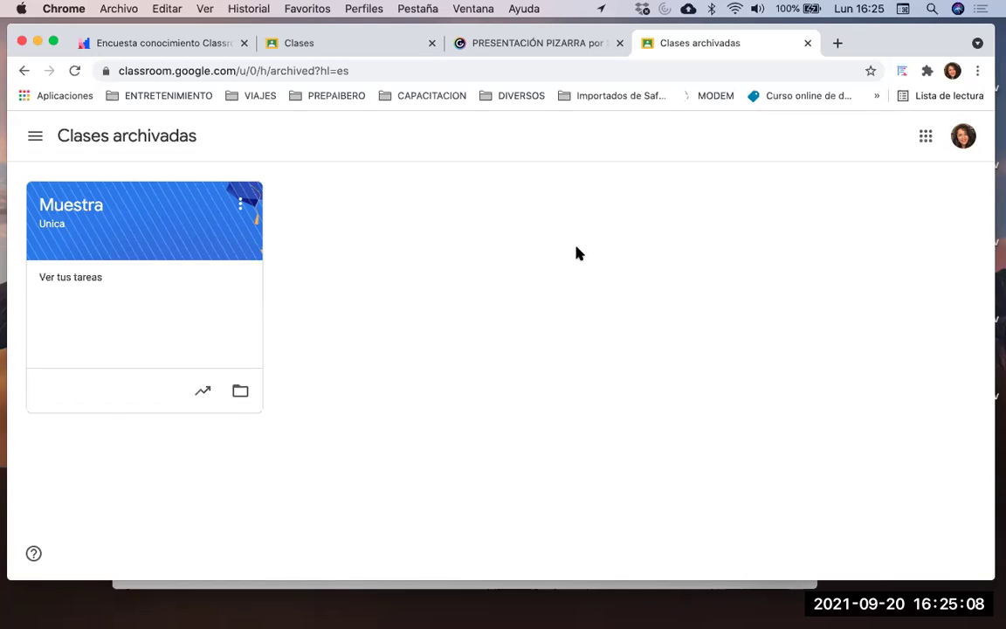
Permanently delete the archived Muestra class, leaving the archived list empty
click(242, 208)
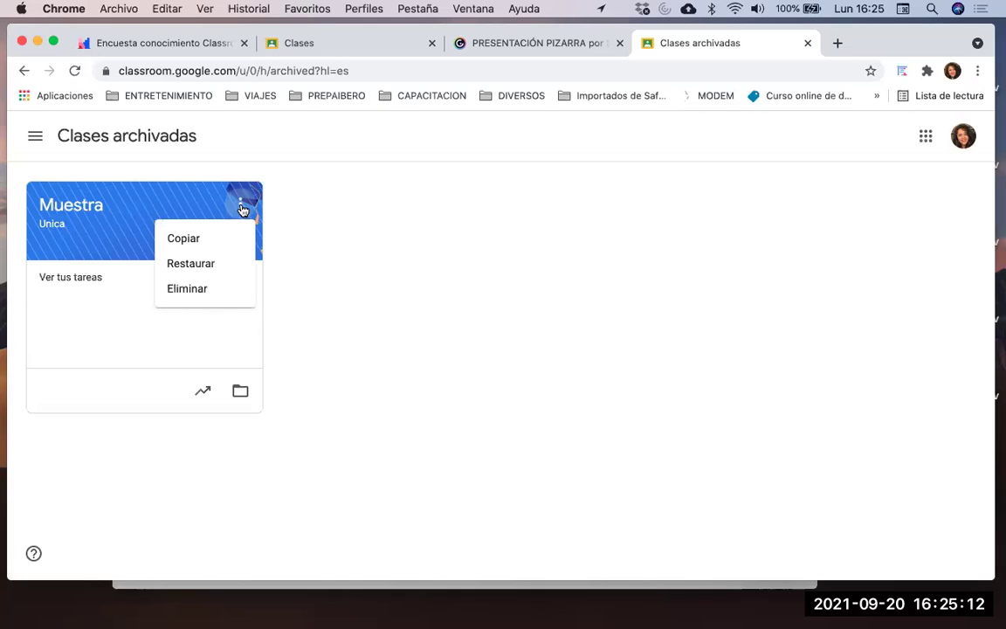
click(313, 209)
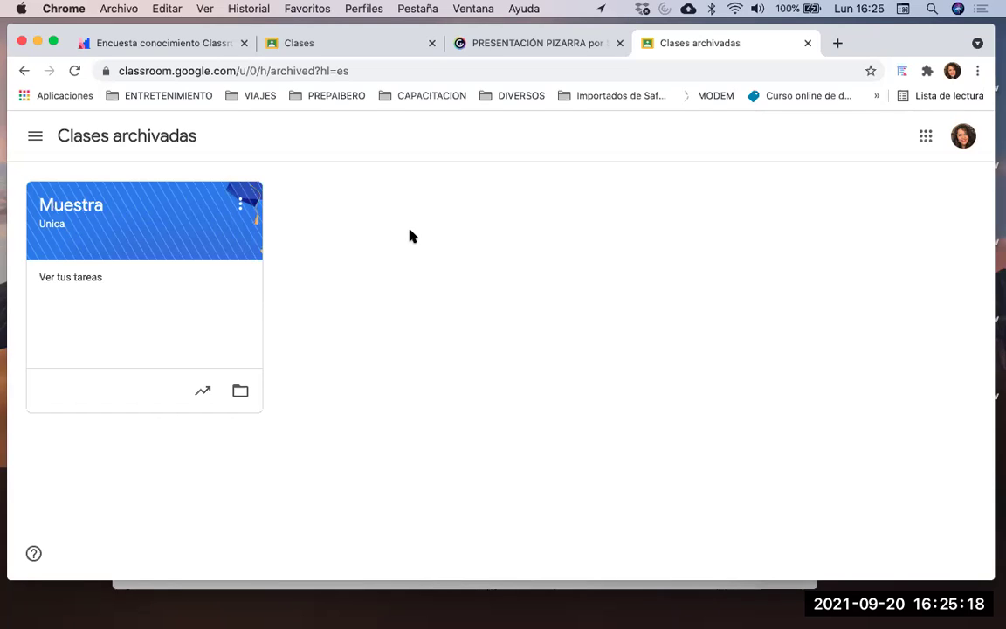
click(244, 209)
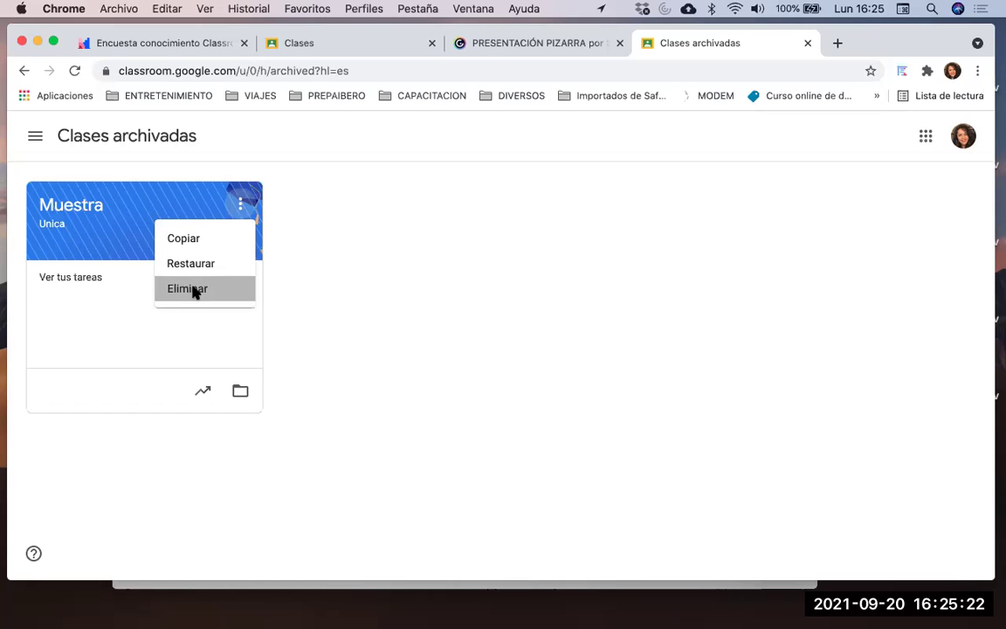
click(193, 289)
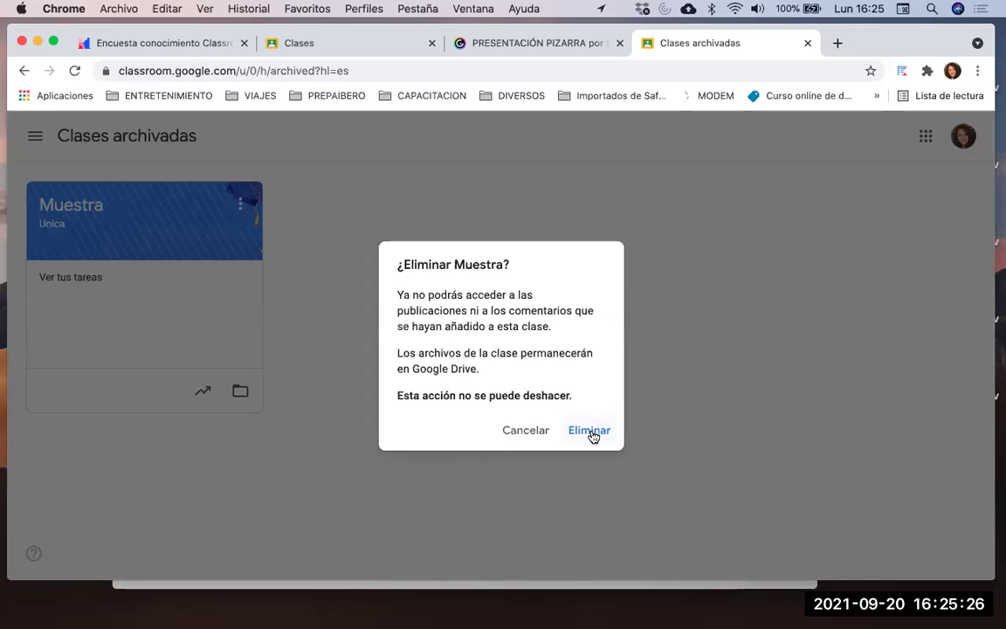
click(591, 432)
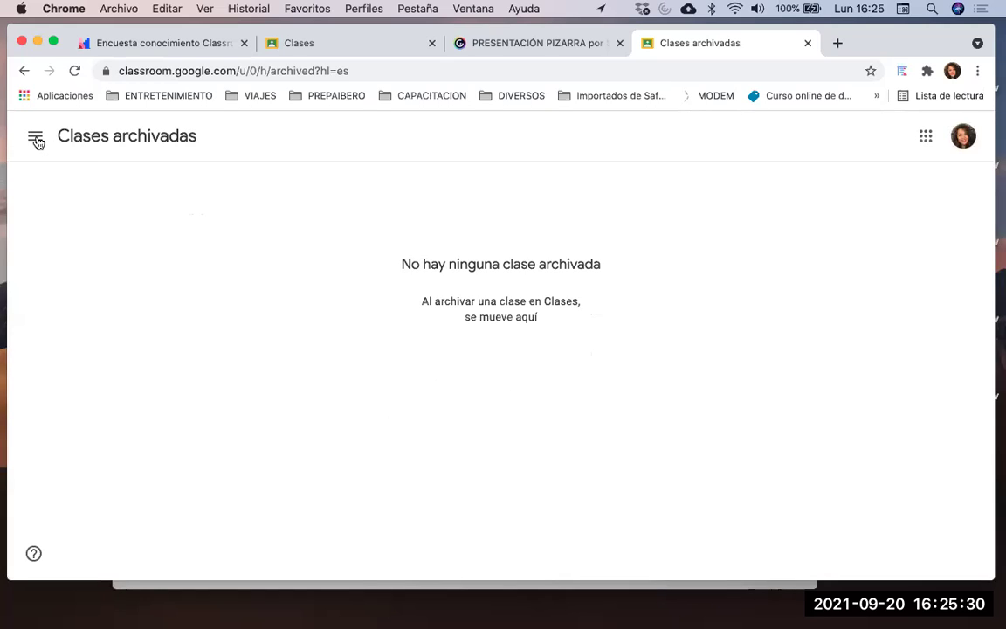
click(37, 140)
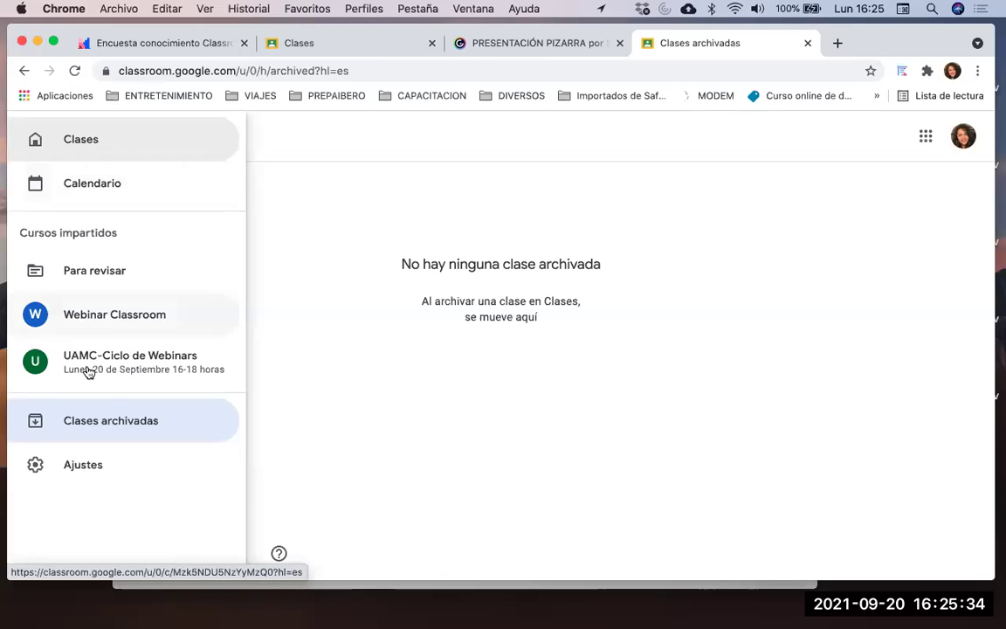
Go back to the class list and open the Webinar Classroom stream
click(81, 139)
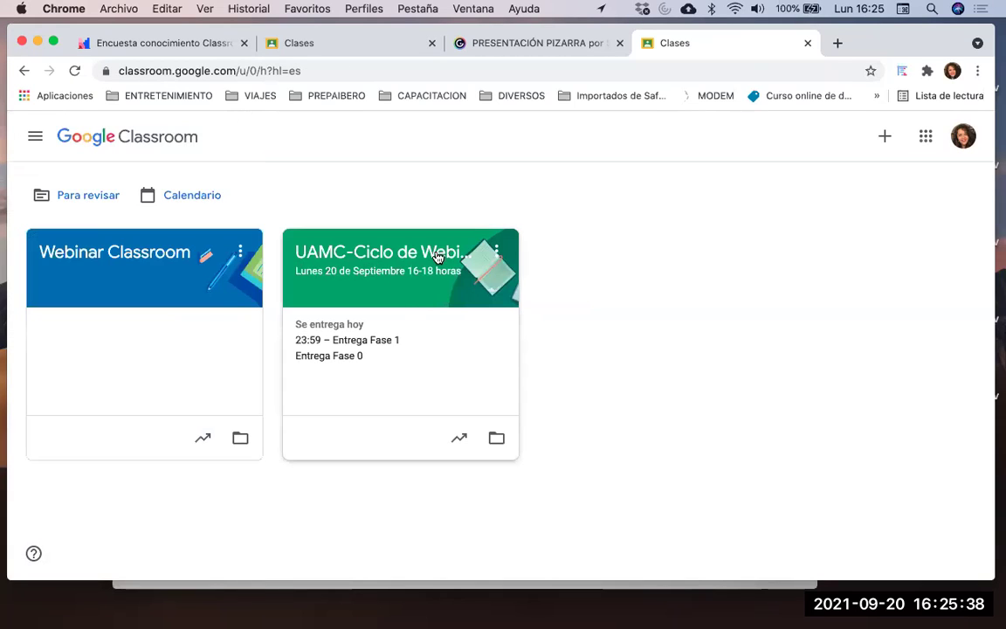
click(152, 255)
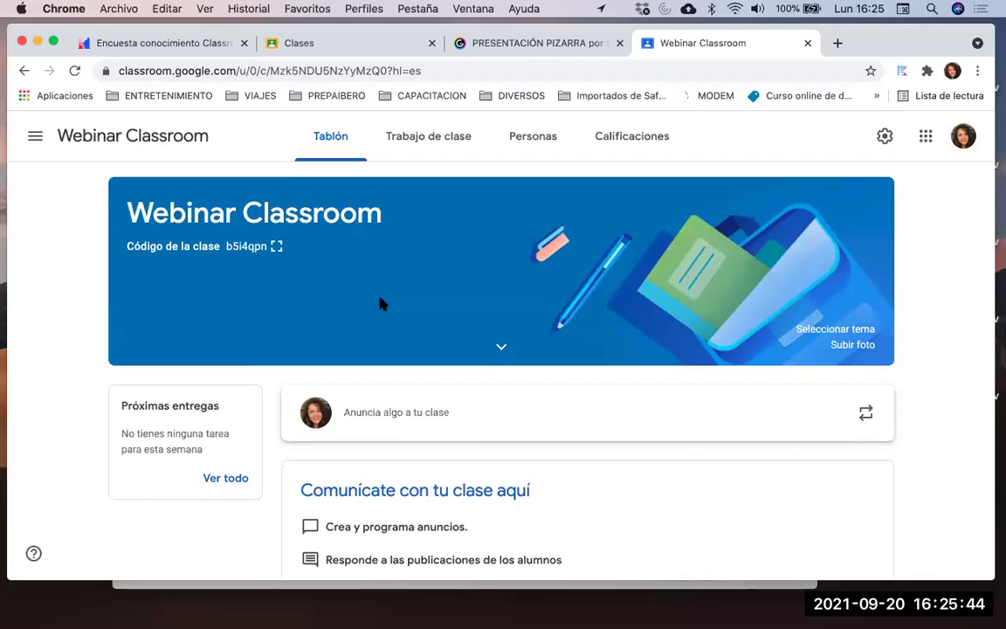
scroll(381, 303, down, 1)
scroll(611, 312, up, 1)
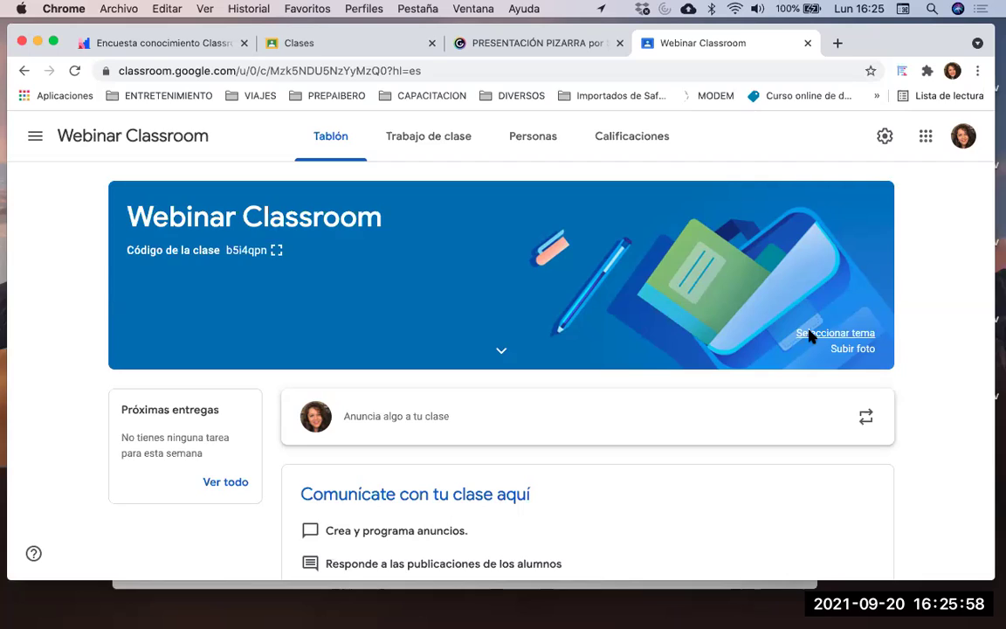
Apply the red book and glasses gallery theme to the banner, then begin a photo upload
click(810, 335)
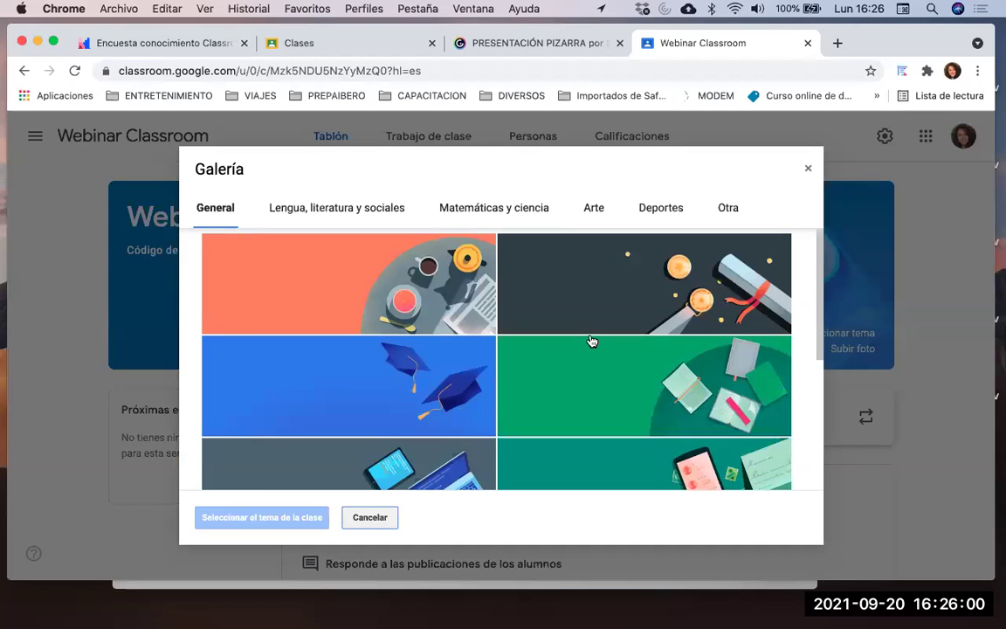
scroll(591, 340, down, 3)
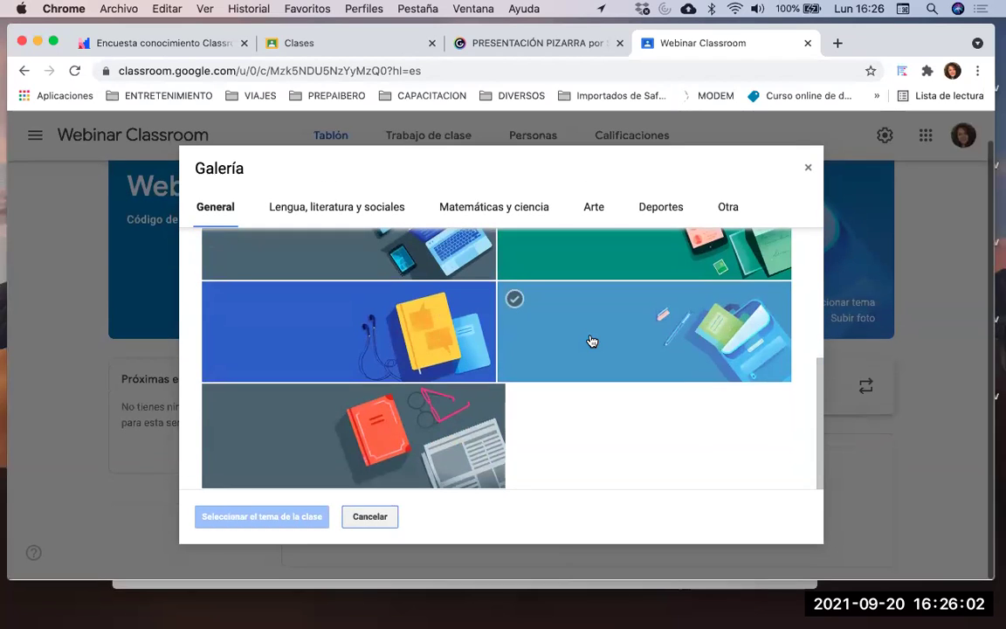
scroll(591, 341, up, 3)
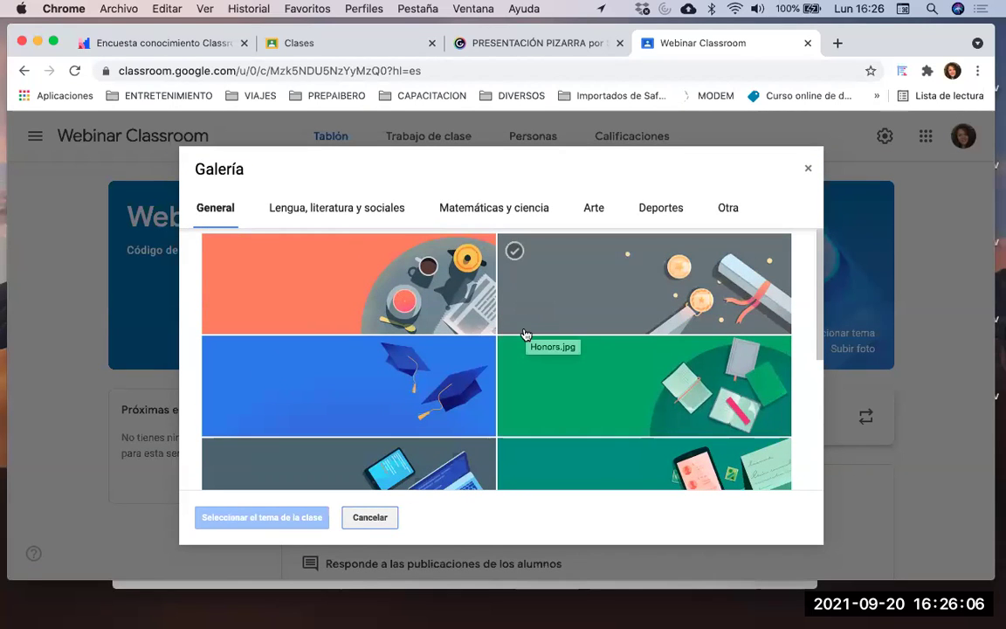
scroll(526, 333, down, 1)
scroll(526, 336, down, 3)
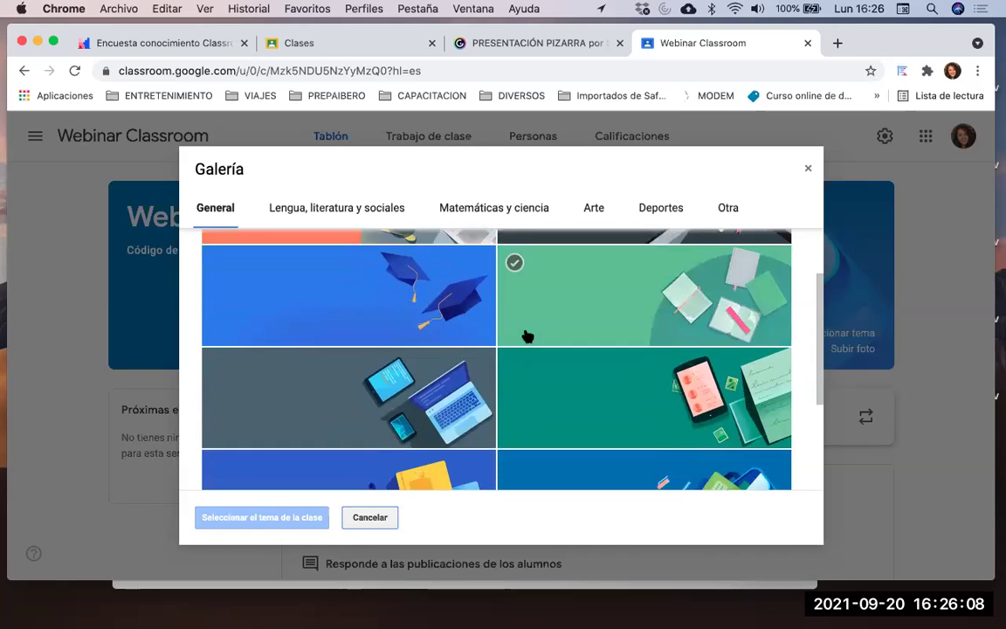
click(418, 362)
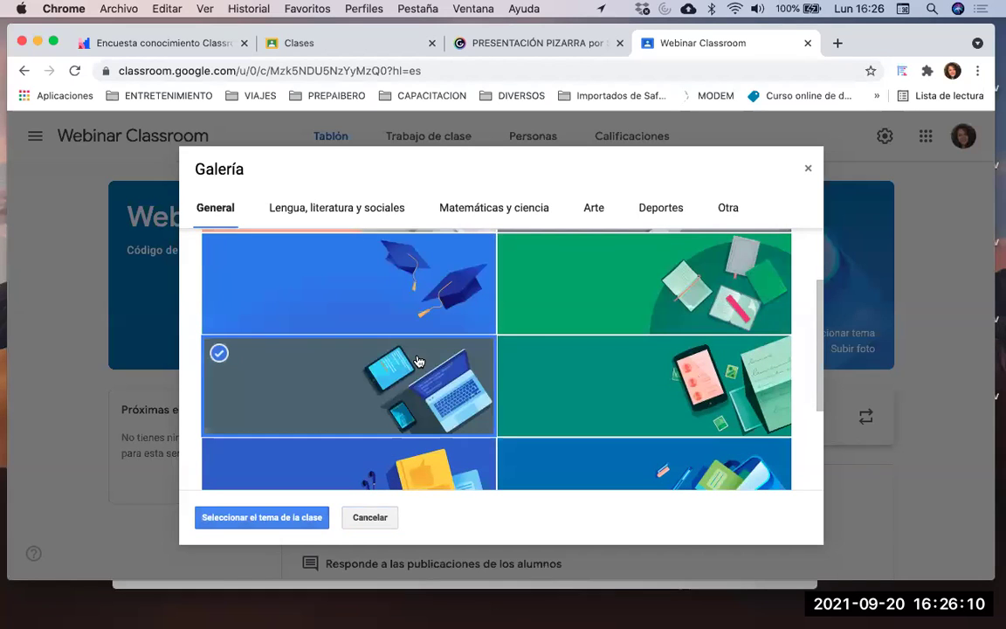
scroll(519, 372, down, 5)
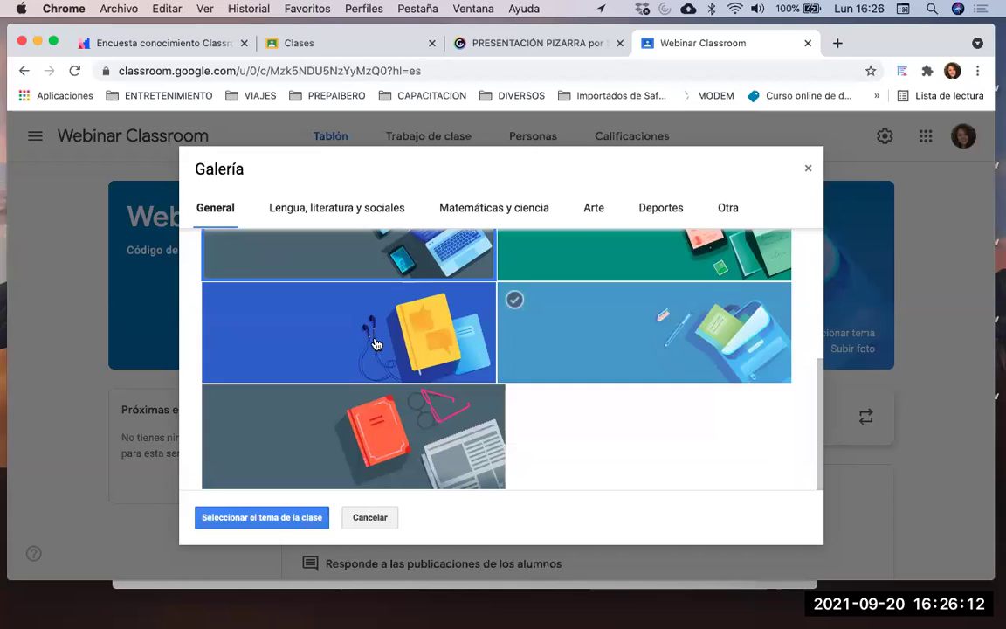
click(635, 341)
click(406, 442)
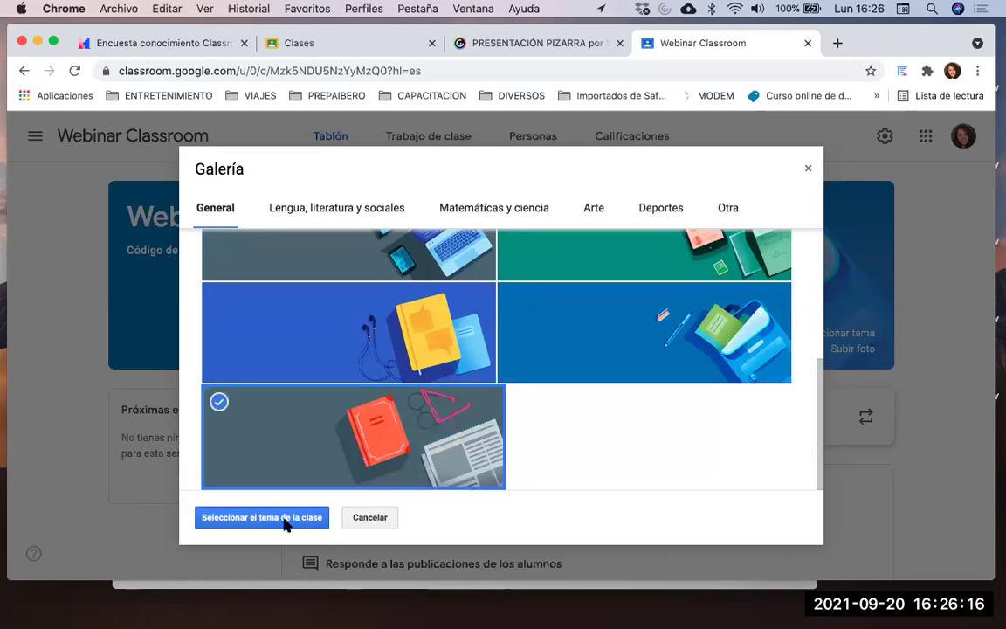
click(284, 518)
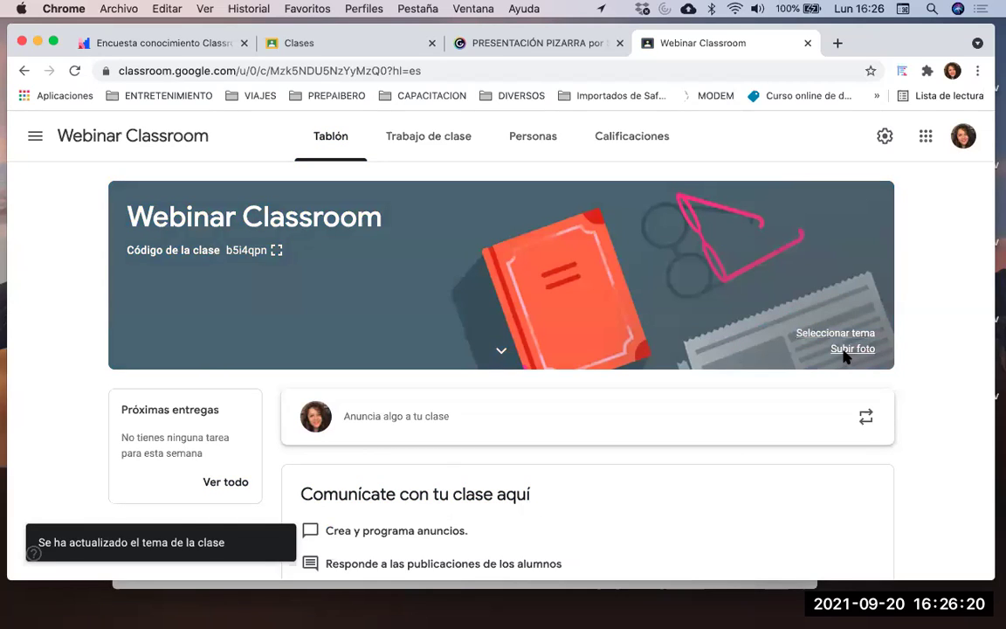
click(847, 350)
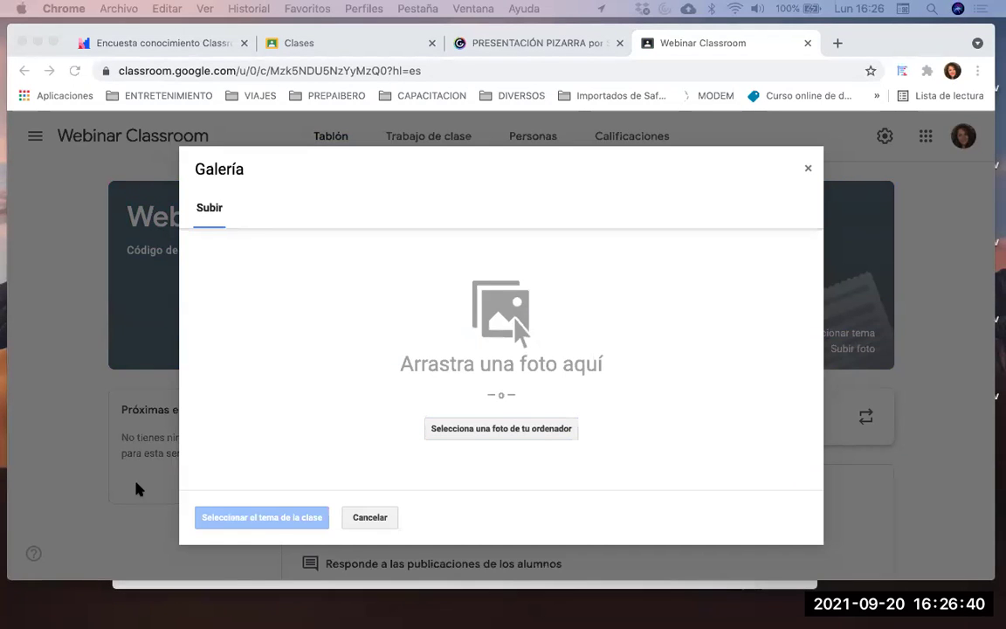
Try uploading images.jpg as the banner; after the too-small error, close the upload window
drag(235, 384, 531, 417)
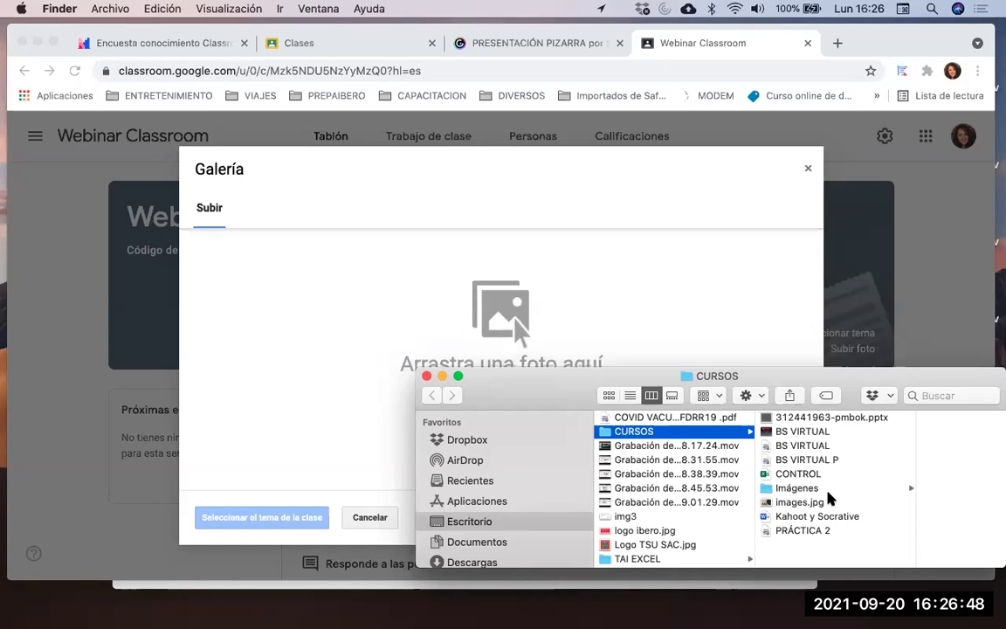
click(825, 489)
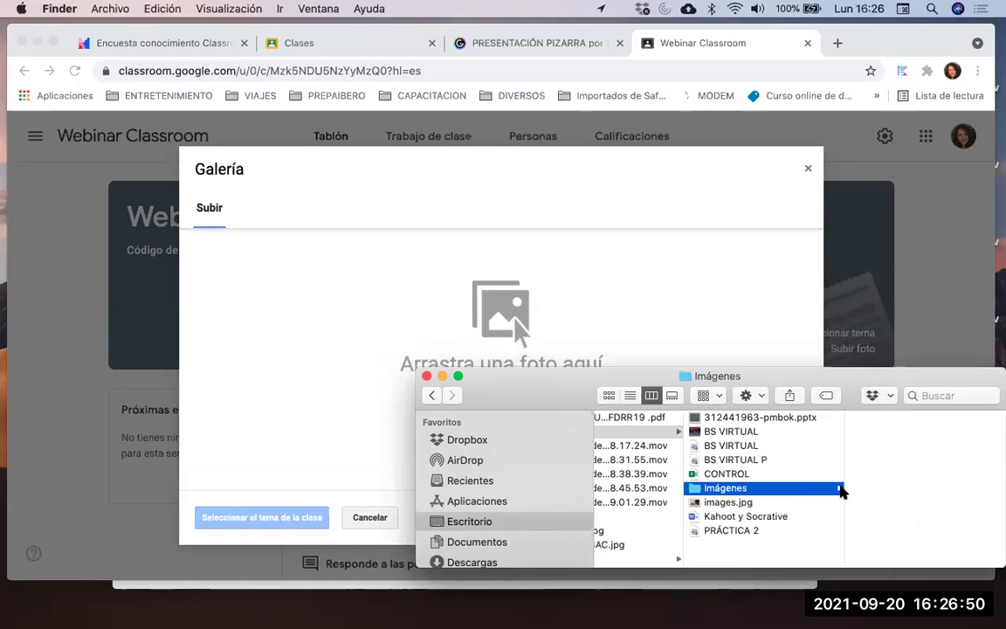
click(749, 502)
drag(752, 504, 624, 327)
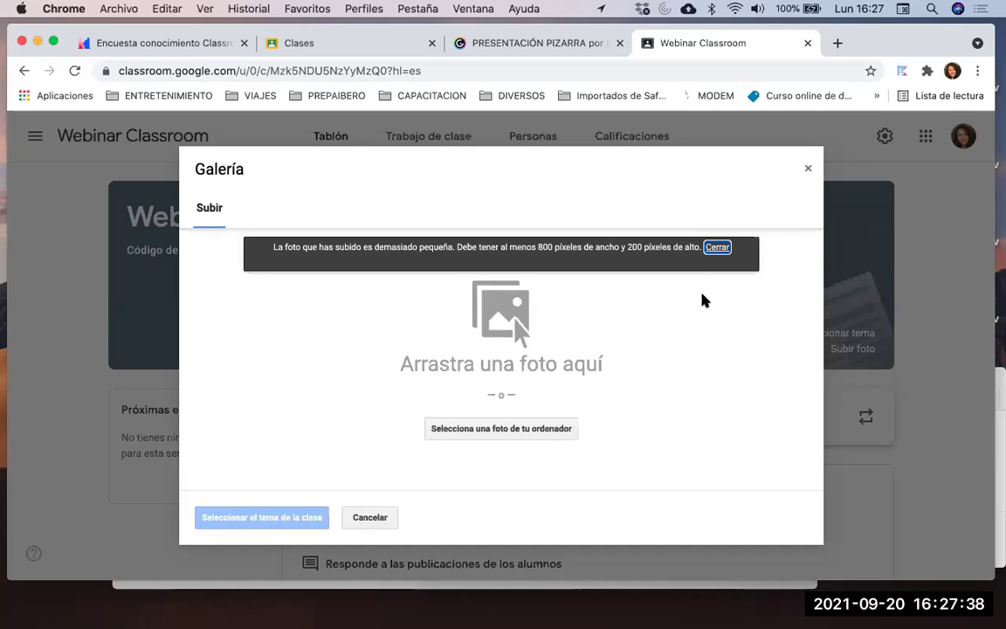
click(717, 249)
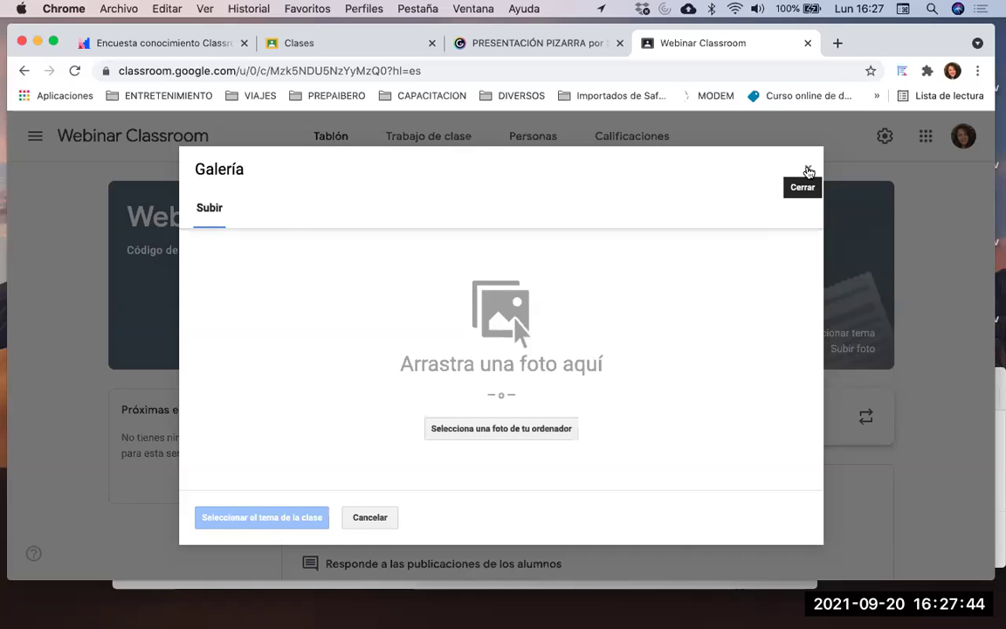
click(808, 171)
scroll(725, 255, down, 1)
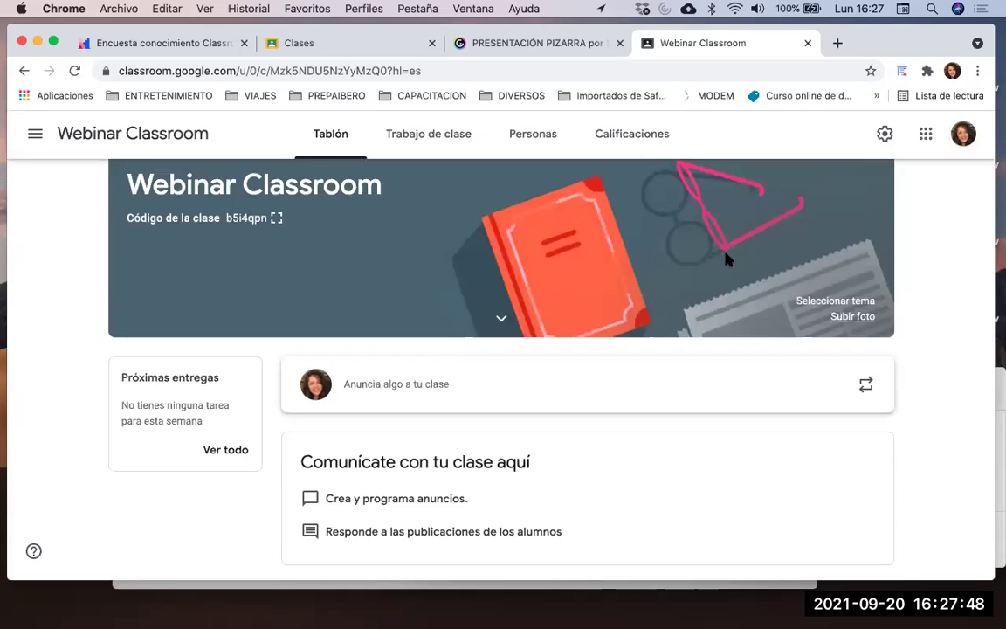
scroll(747, 185, up, 1)
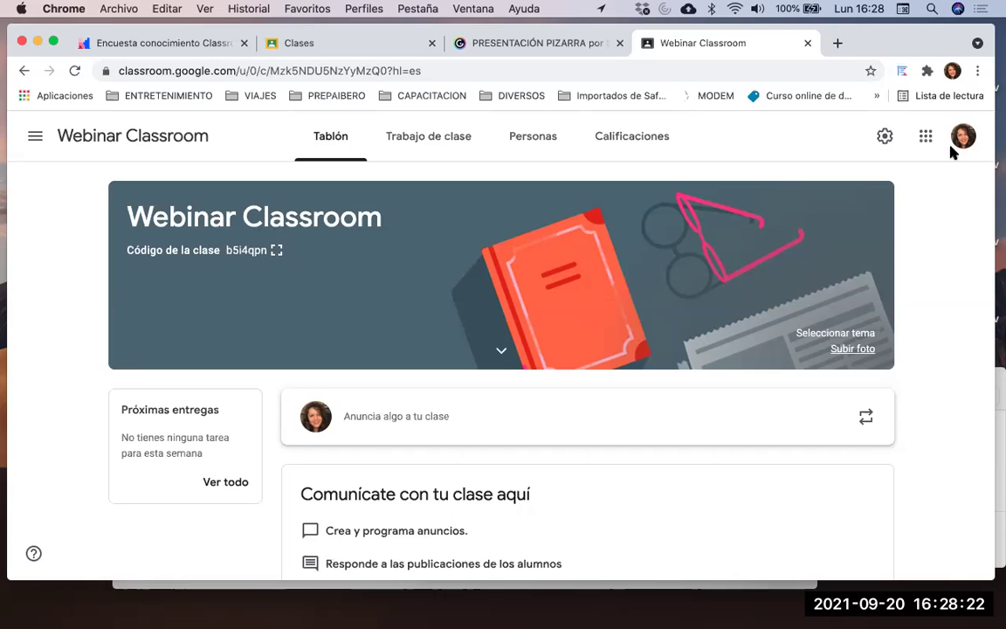
Enter 'Webinar único' as the class description in the class settings
click(886, 138)
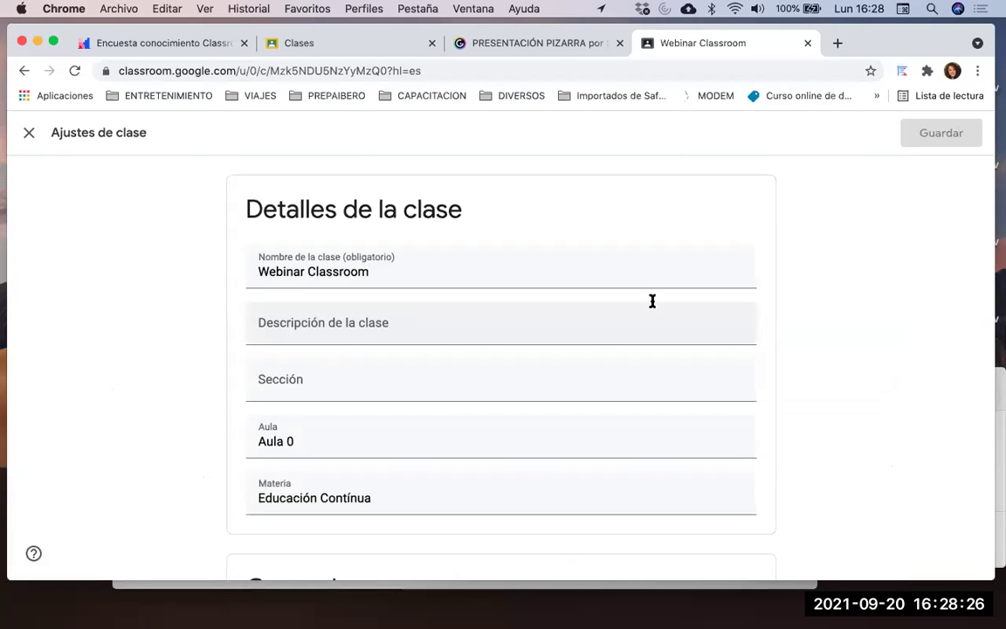
scroll(652, 300, down, 1)
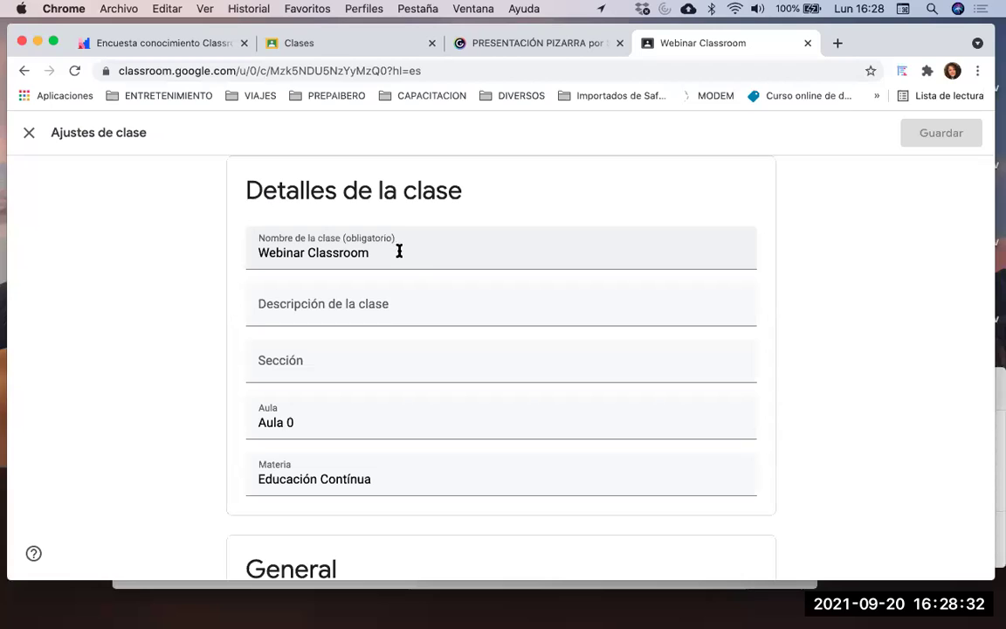
scroll(411, 274, down, 1)
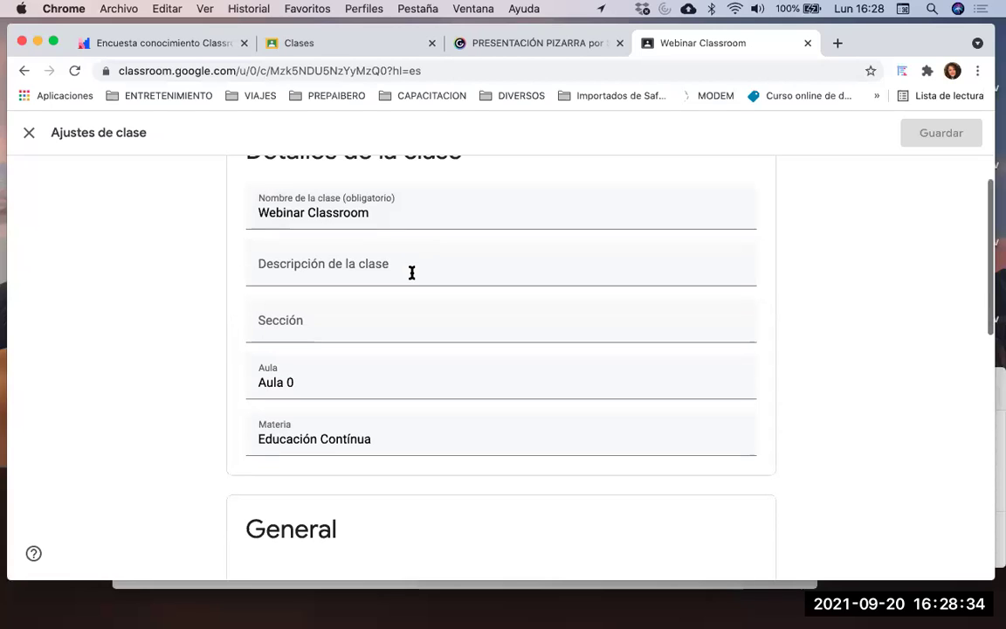
click(411, 273)
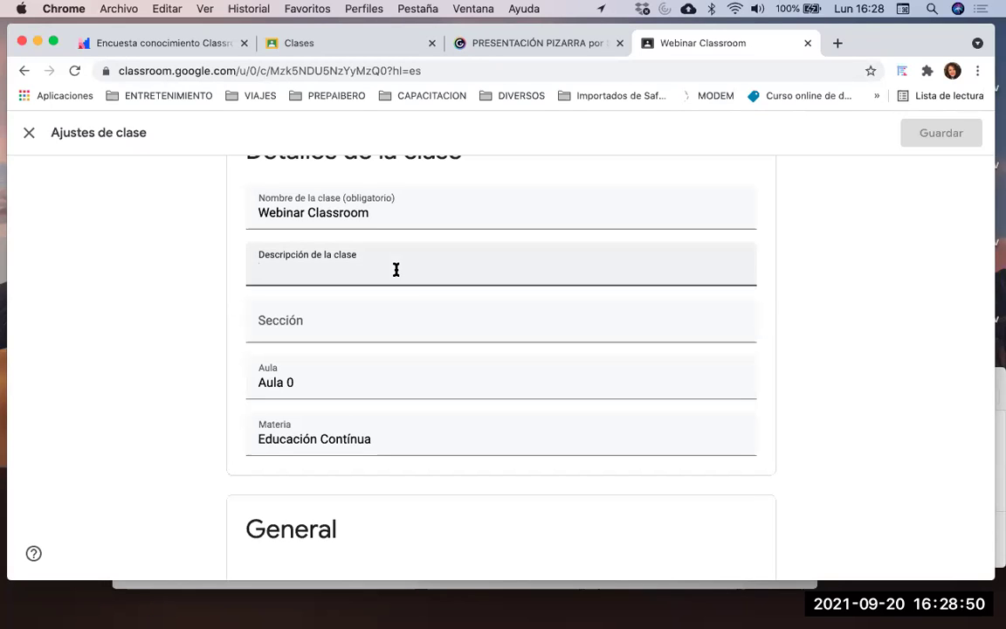
text(Webinar único)
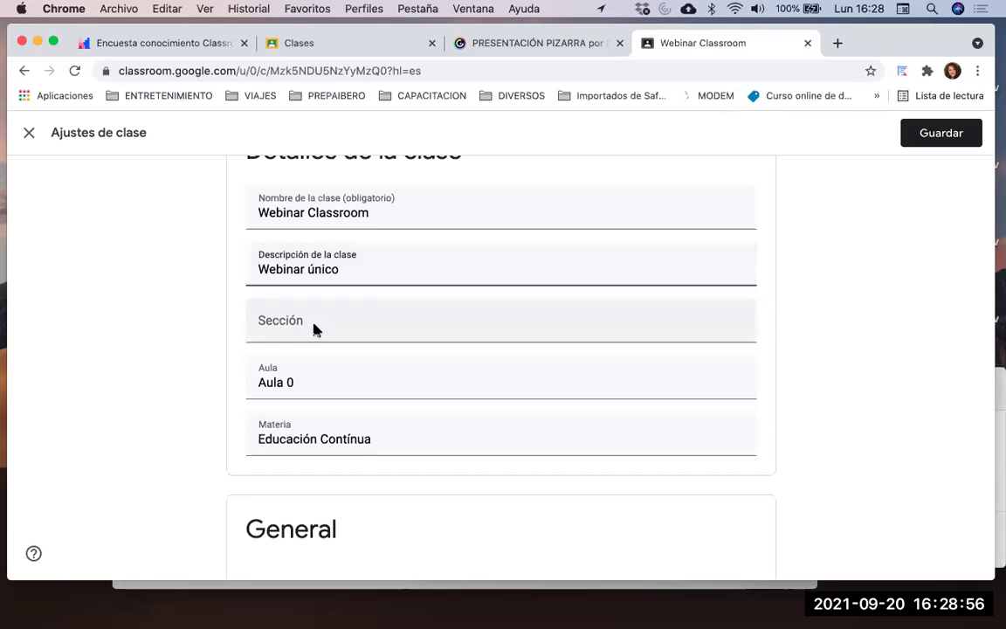
Turn off the class invitation codes and link under Gestionar códigos de invitación
scroll(314, 330, down, 3)
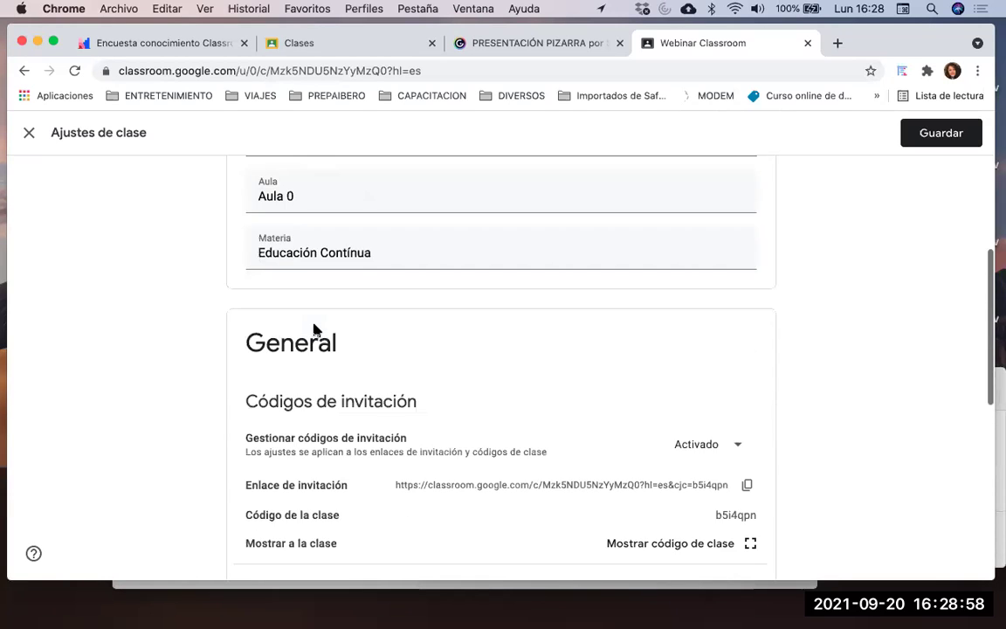
scroll(314, 329, down, 3)
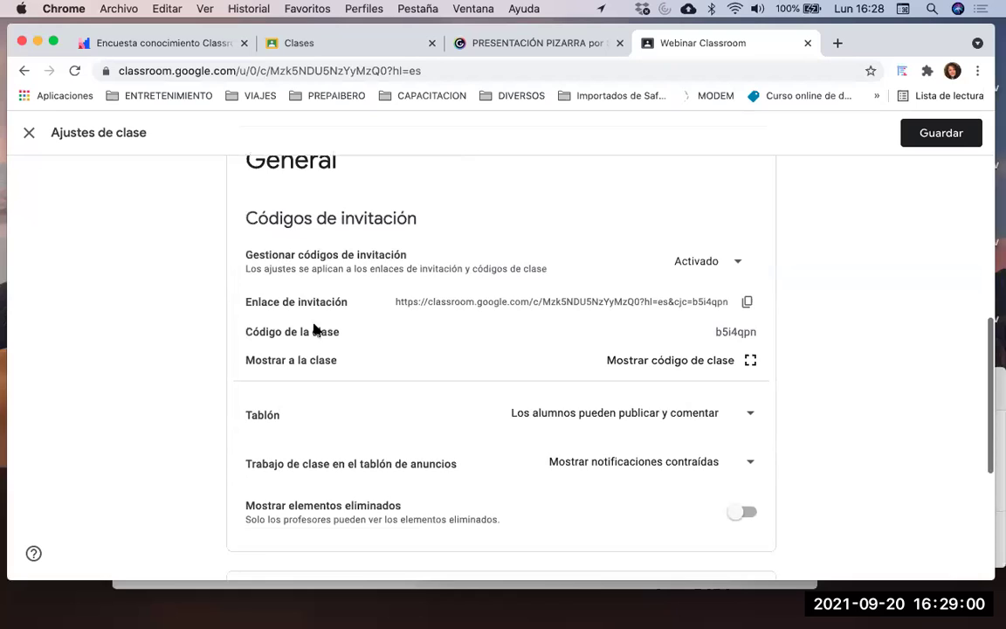
scroll(319, 309, down, 1)
scroll(319, 309, up, 1)
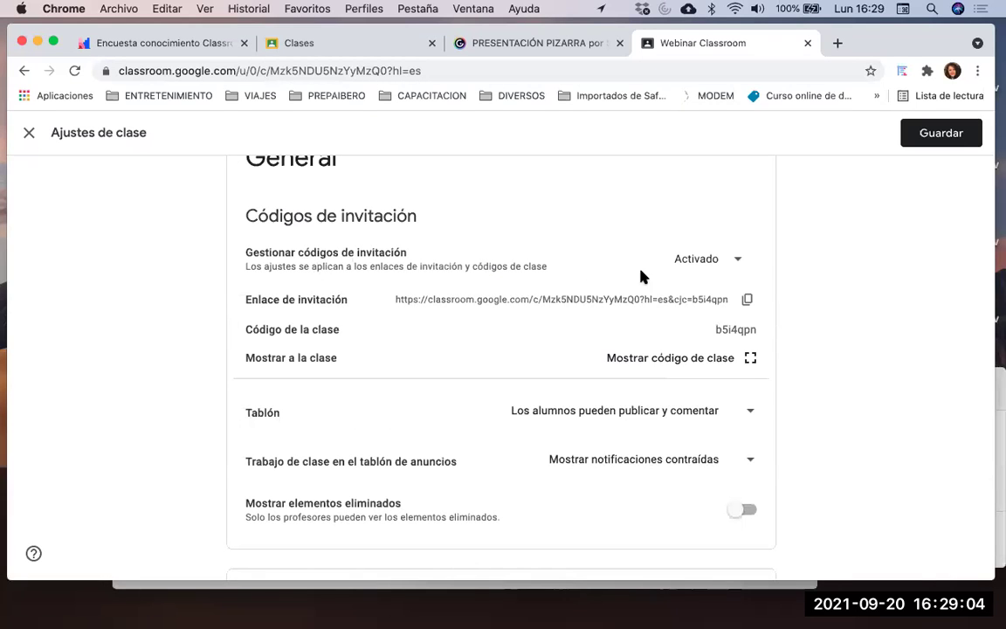
click(712, 262)
click(716, 264)
click(717, 265)
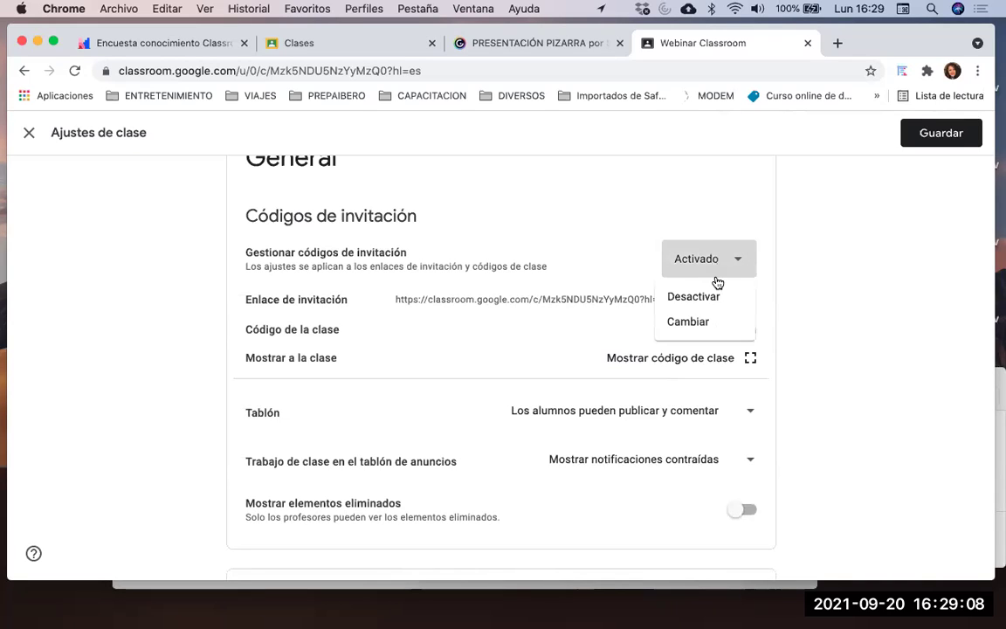
click(712, 299)
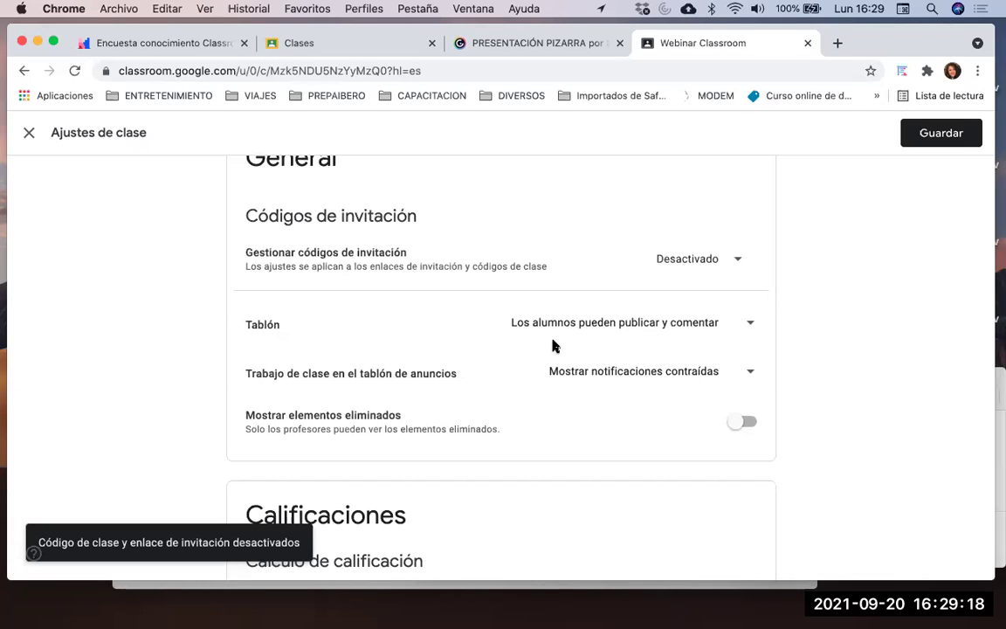
Turn invitation codes back on and copy the new invitation link
click(721, 262)
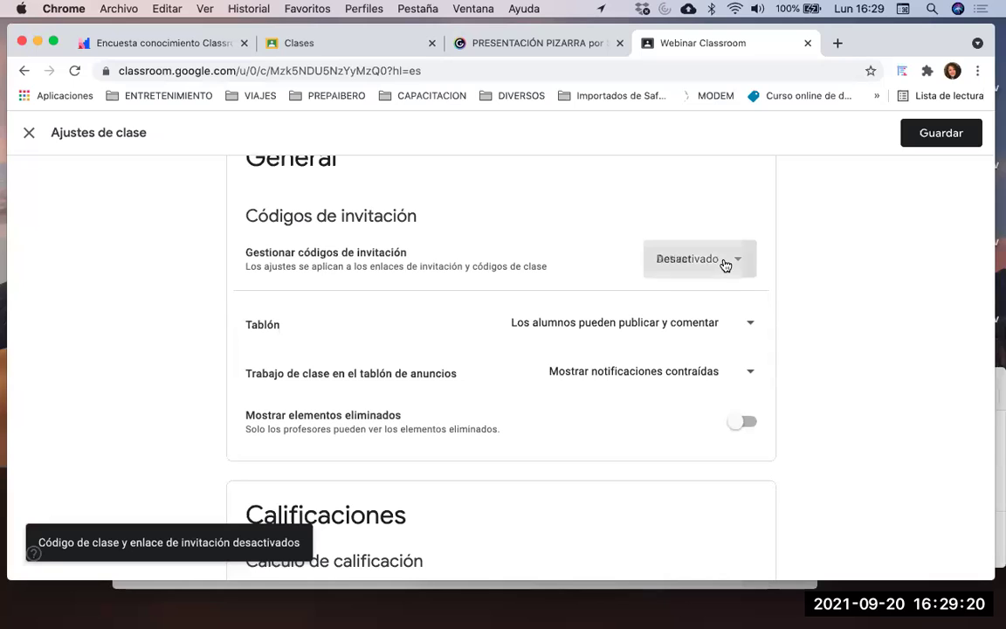
click(685, 298)
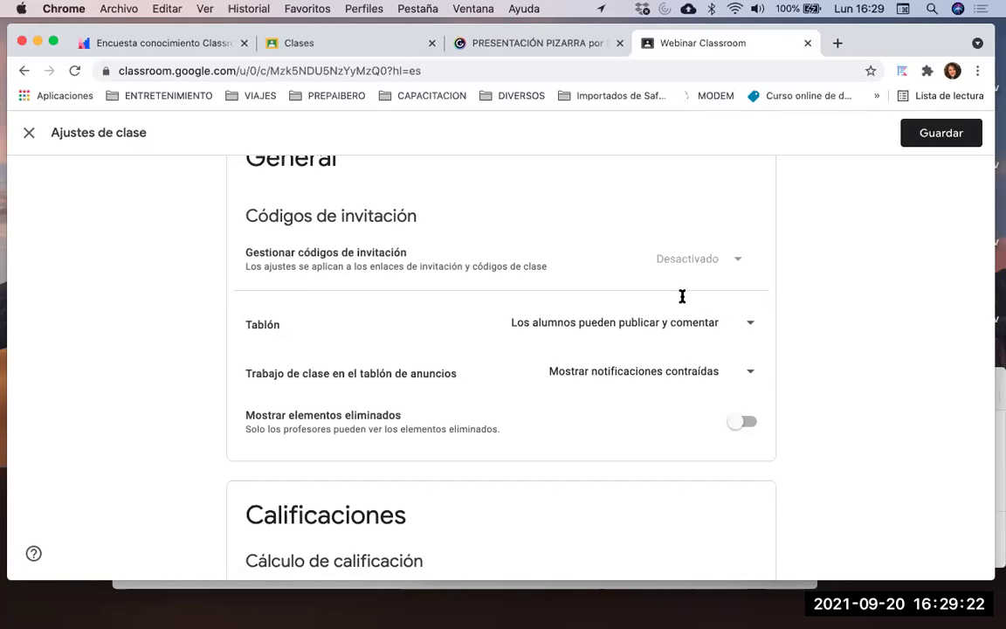
scroll(393, 277, down, 1)
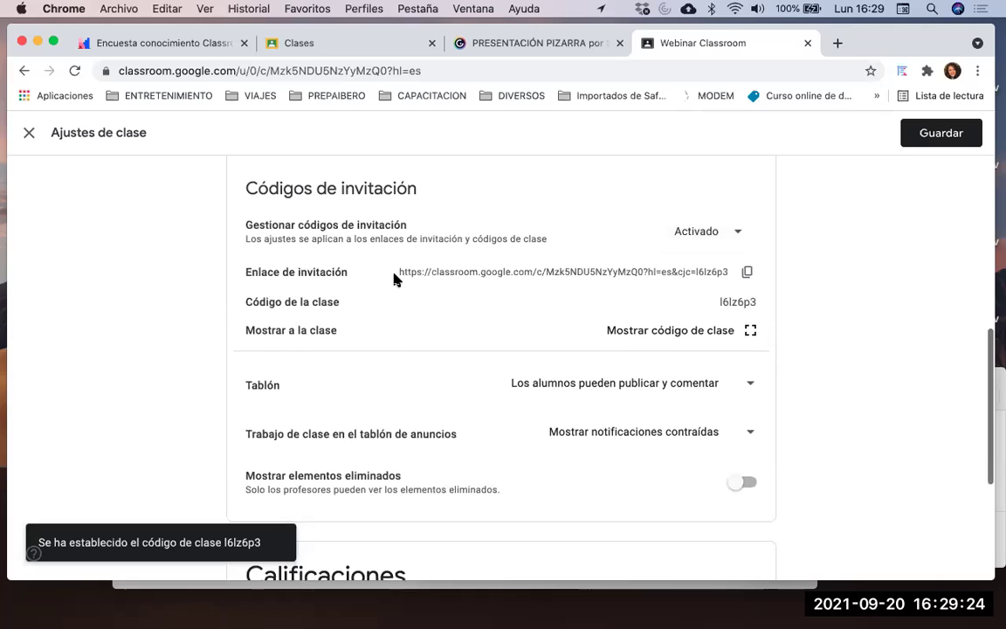
click(747, 276)
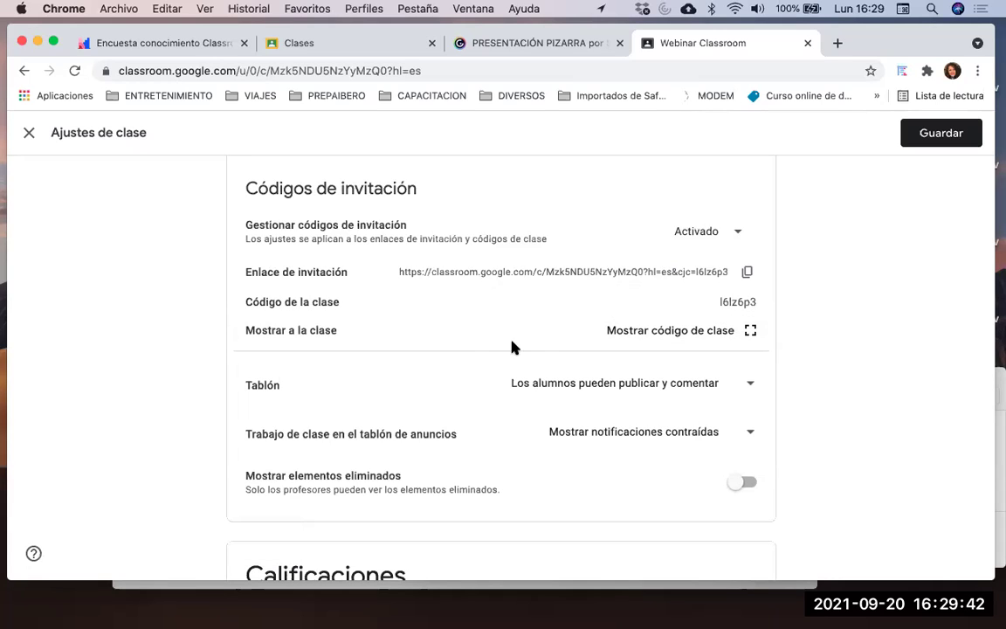
click(749, 331)
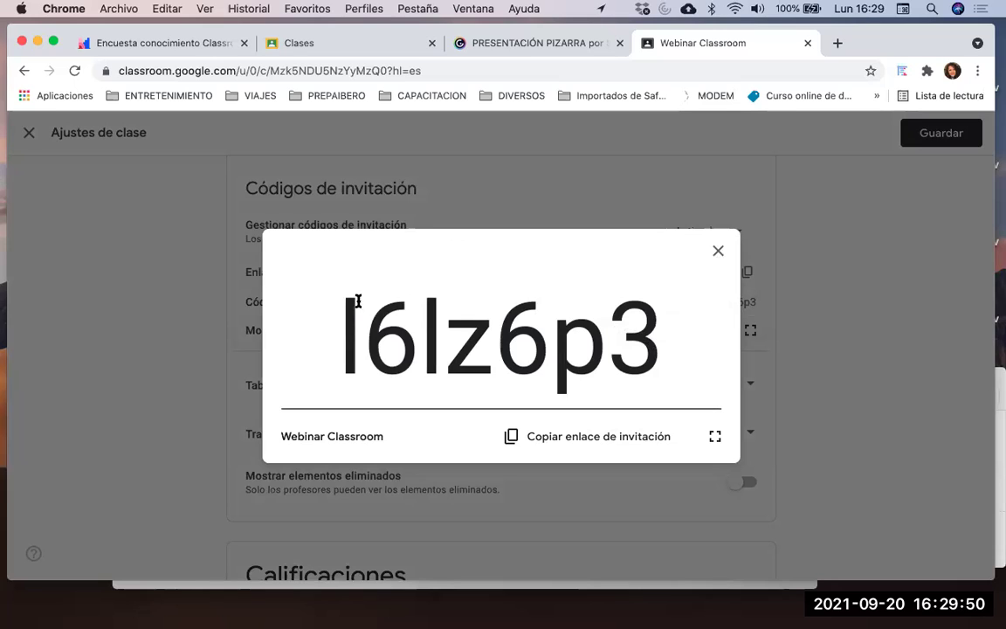
click(718, 251)
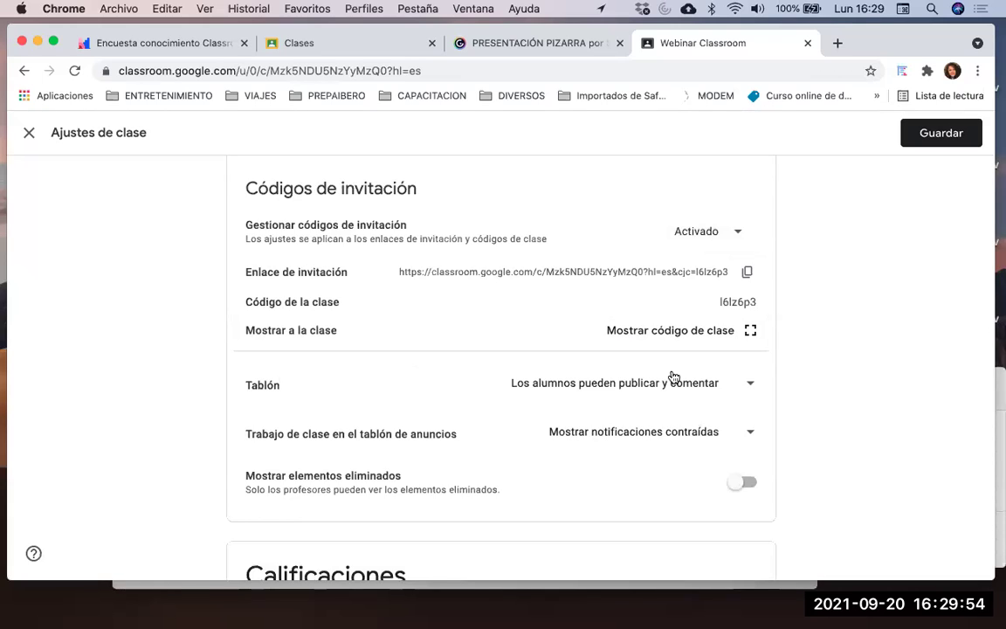
scroll(673, 377, down, 5)
scroll(673, 377, up, 2)
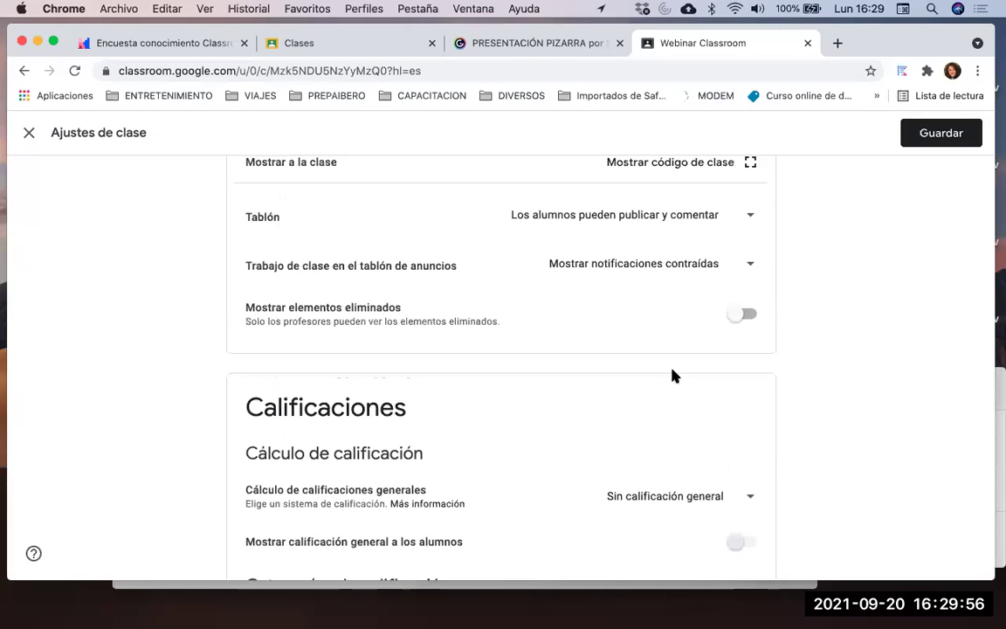
scroll(673, 375, up, 10)
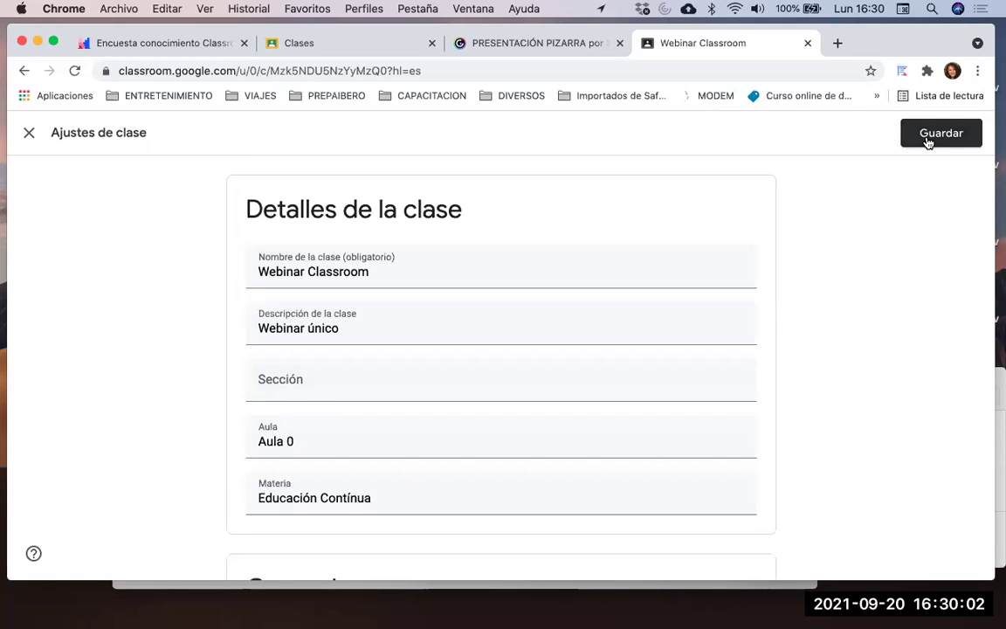
Save the class settings and return to the Webinar Classroom stream page
click(928, 141)
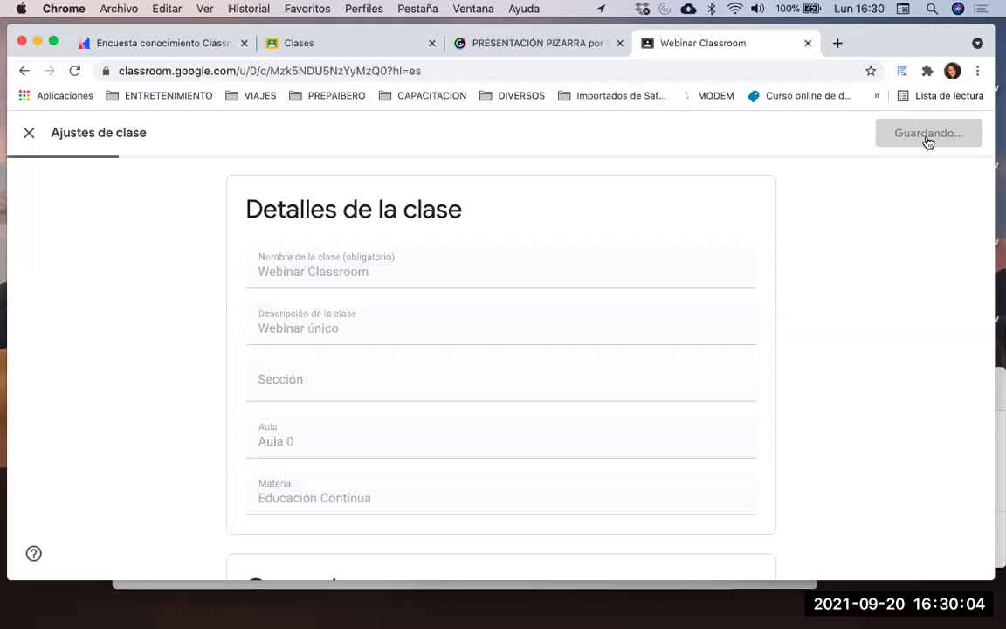
scroll(576, 277, down, 1)
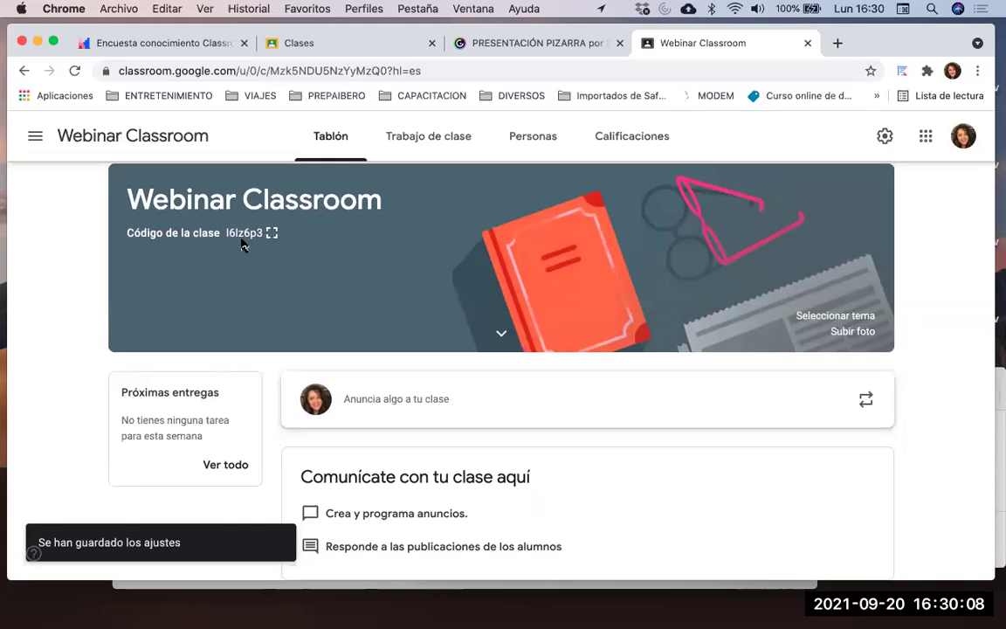
scroll(283, 247, up, 1)
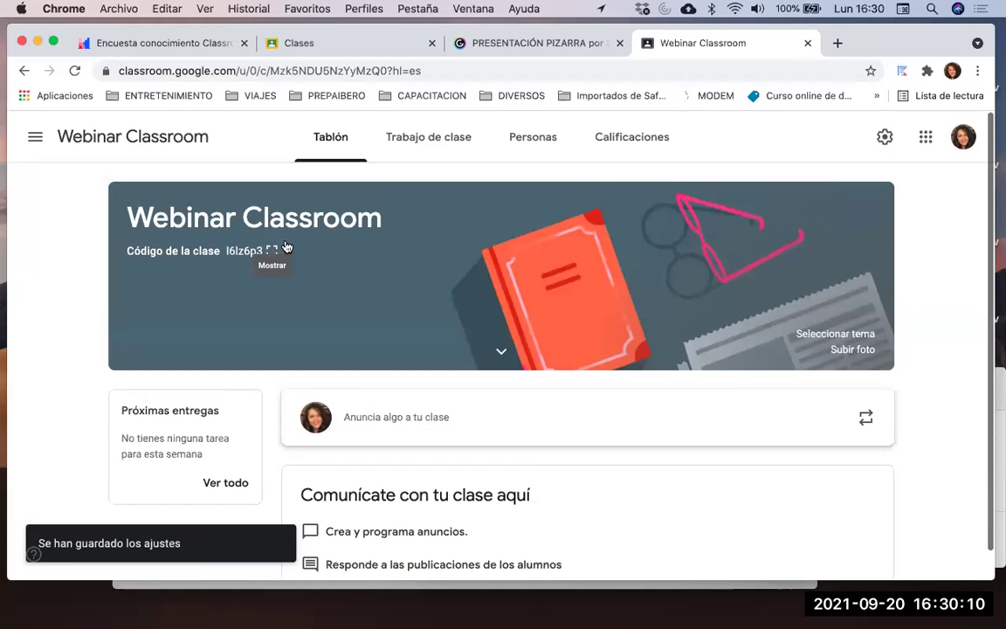
click(35, 138)
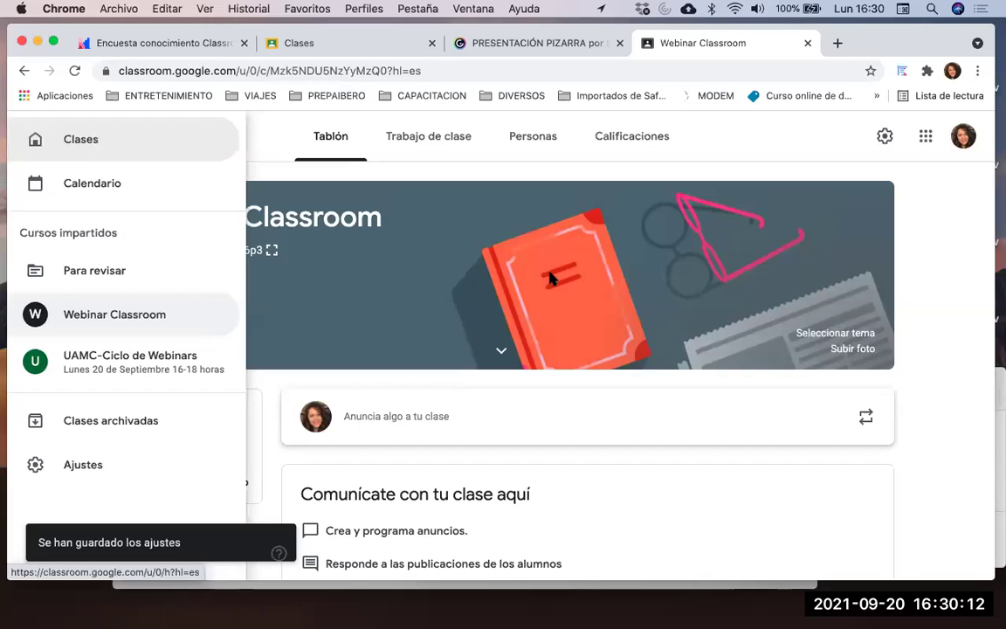
click(457, 277)
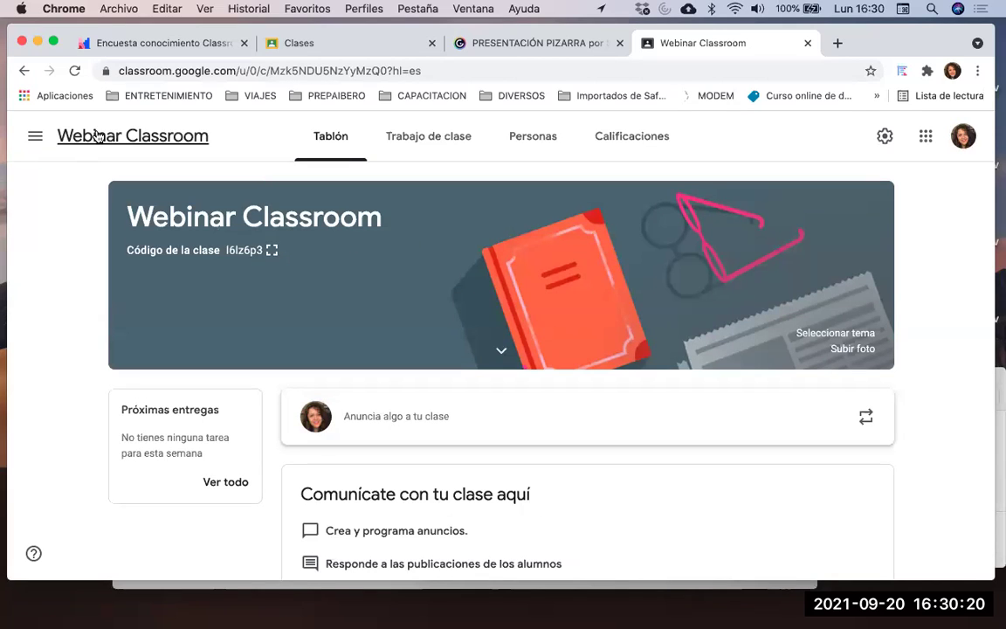
click(34, 142)
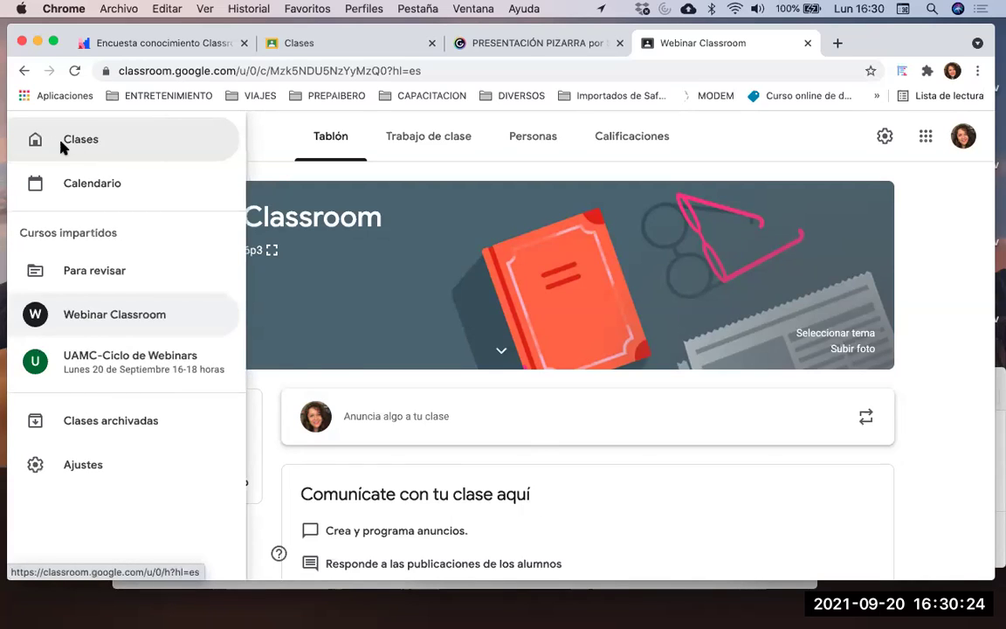
Open the Unirse a clase form from the class list, then switch to the other Clases tab
click(63, 147)
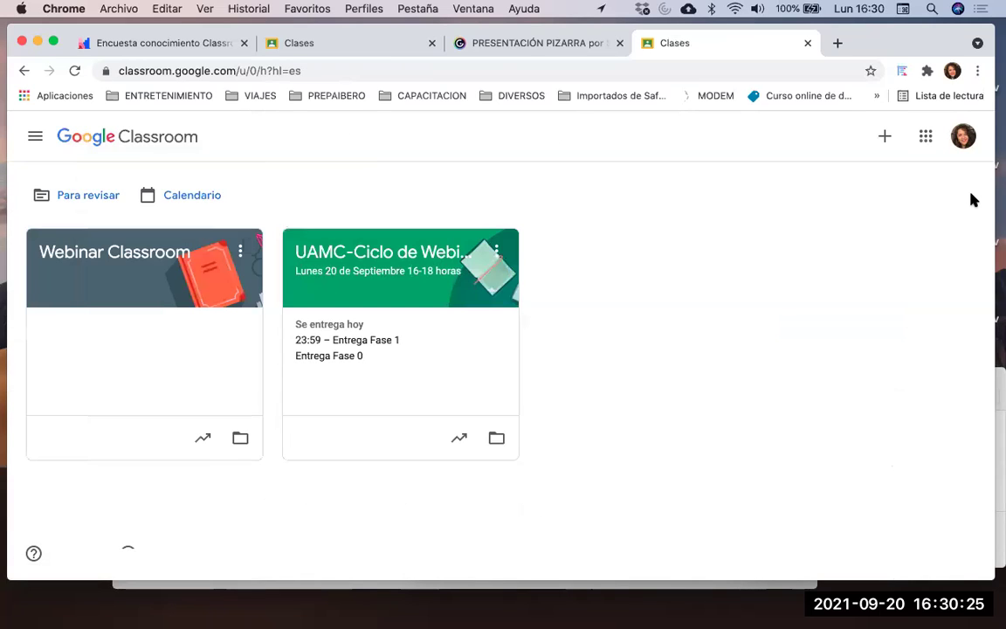
click(886, 138)
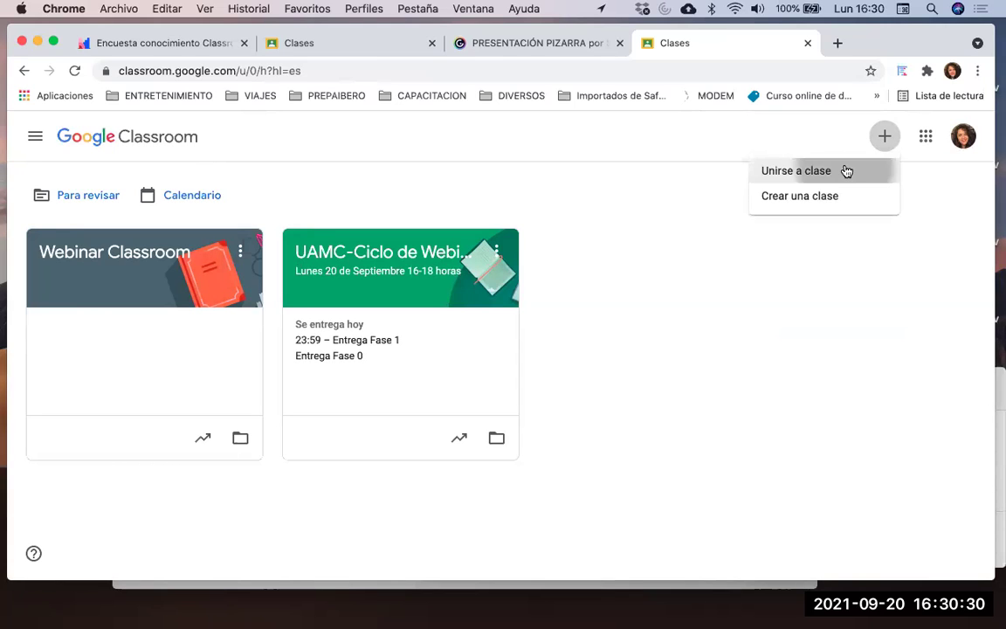
click(844, 170)
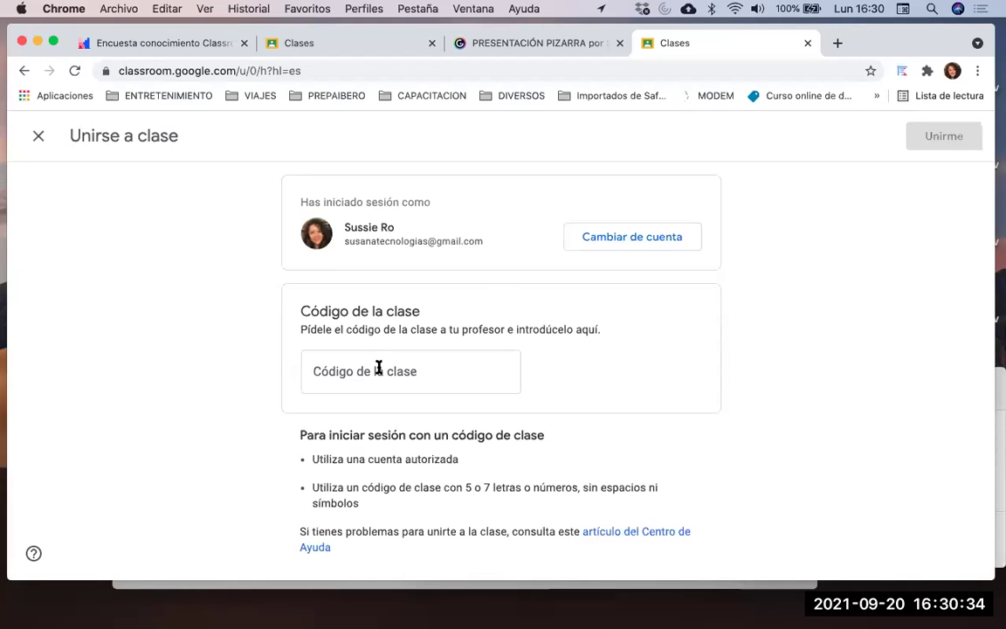
click(274, 47)
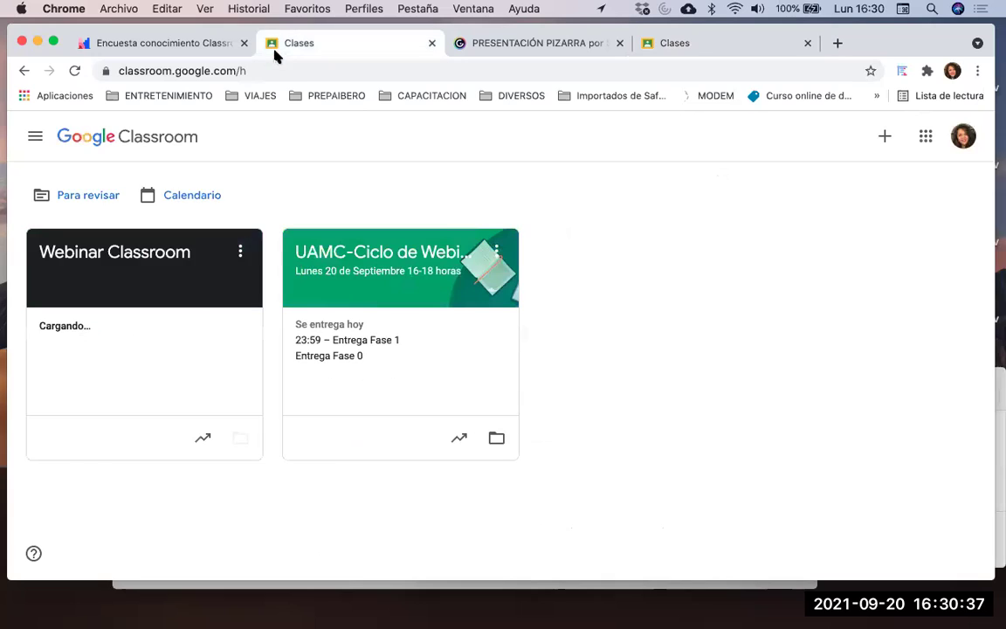
Open Webinar Classroom and show its class code full-size
click(128, 282)
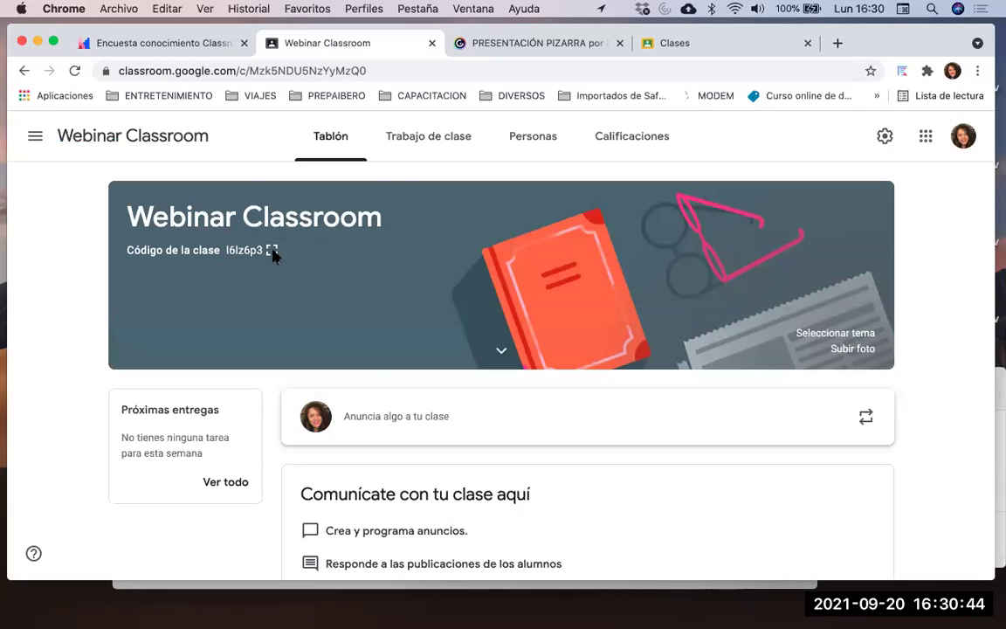
click(271, 250)
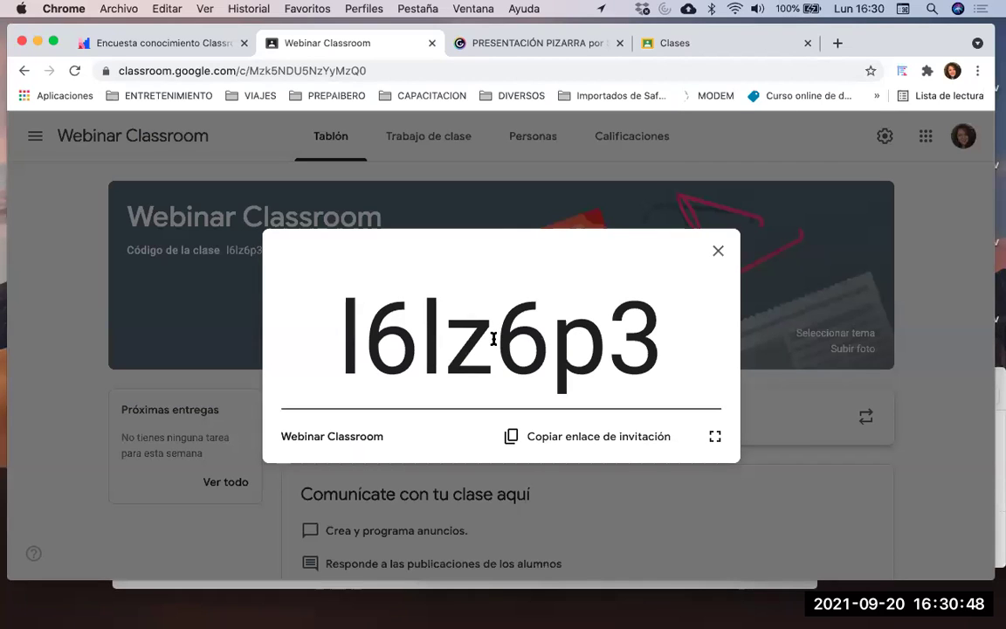
click(704, 64)
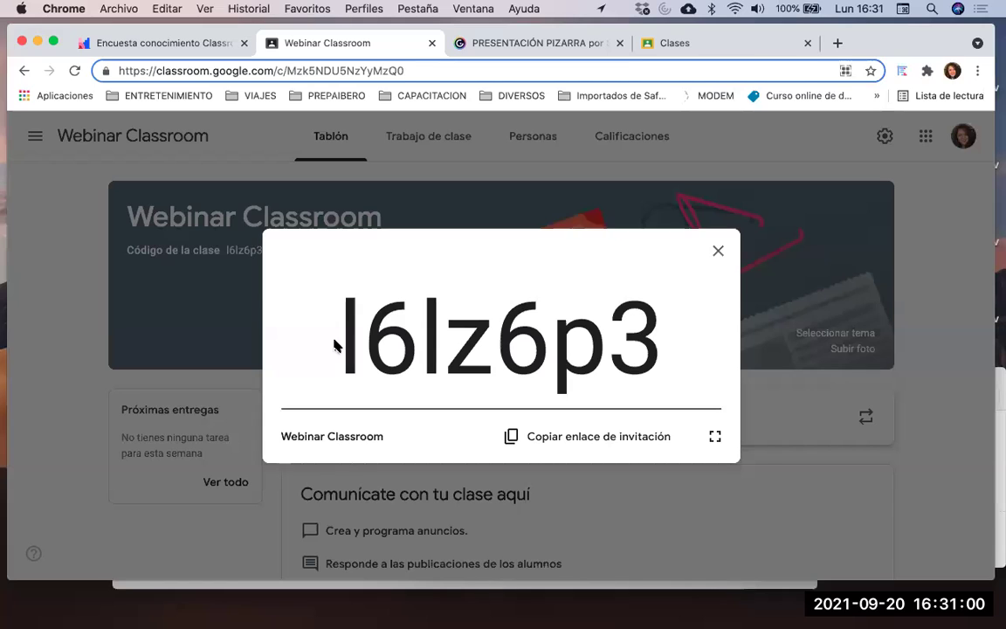
Copy the displayed class code and the class invitation link
drag(343, 351, 674, 355)
key(super+c)
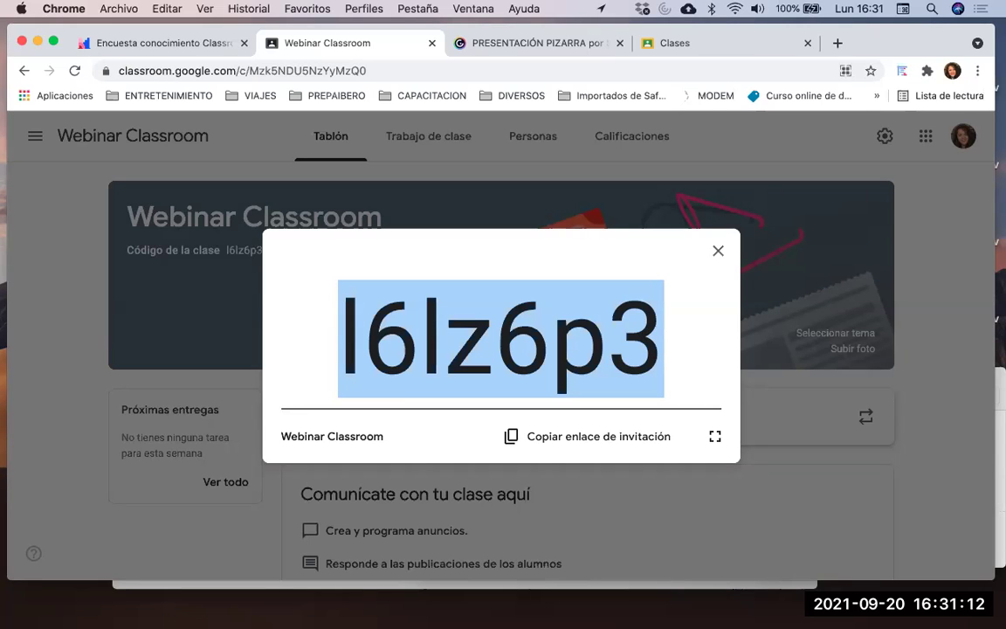
click(666, 442)
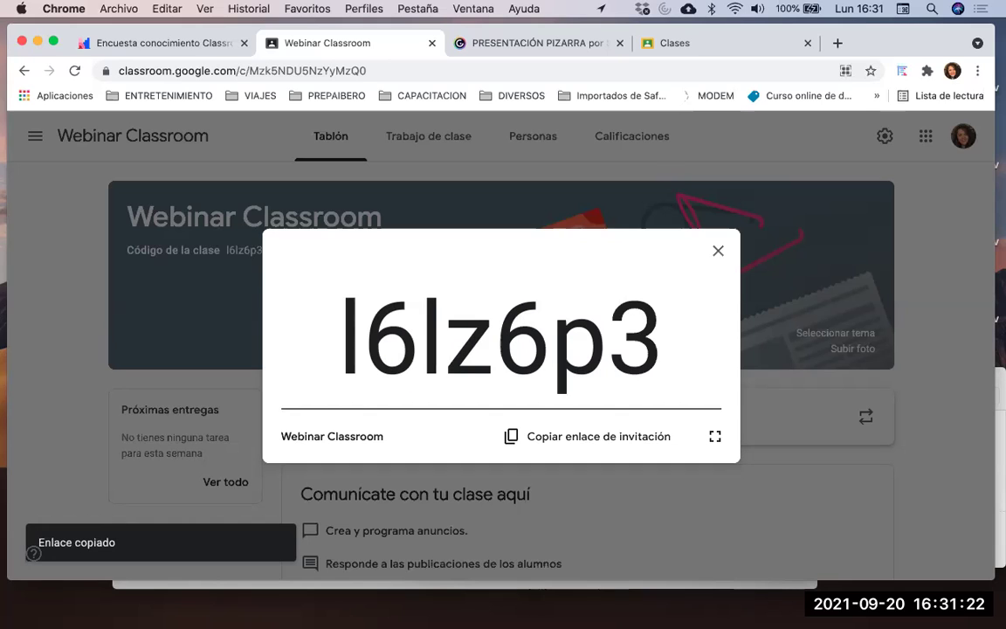
Close the full-size class code to return to the Webinar Classroom Tablón
click(718, 254)
scroll(644, 313, down, 1)
scroll(644, 313, up, 1)
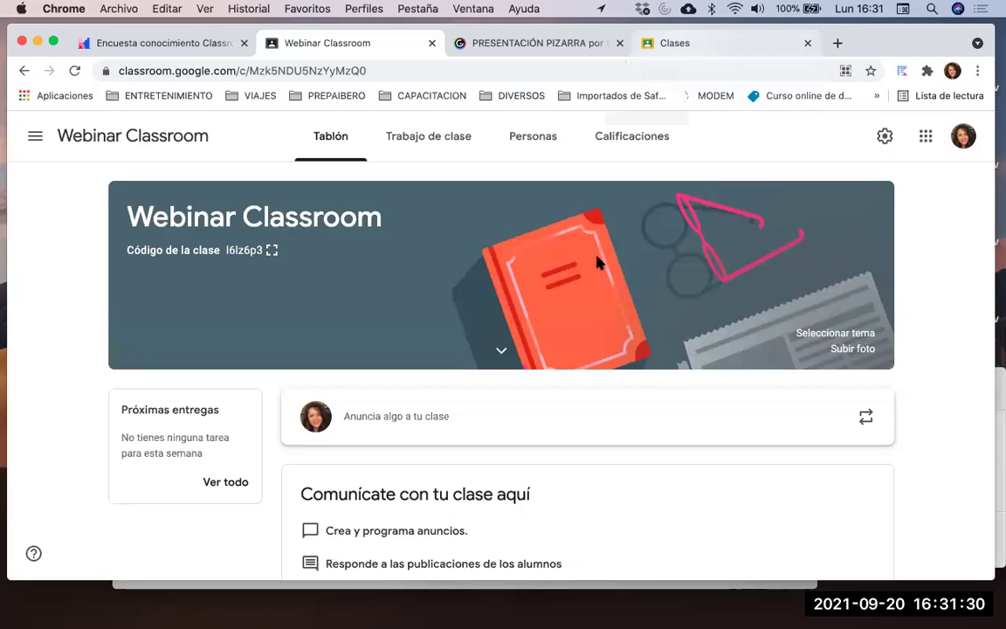
scroll(535, 226, up, 1)
scroll(564, 200, down, 1)
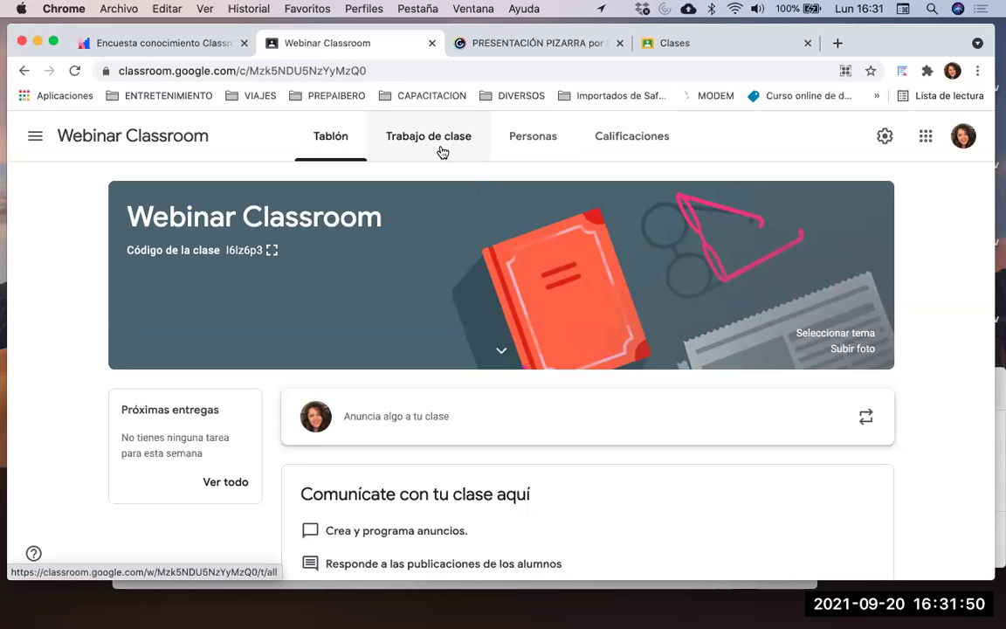
Open Personas and look through the teacher and the Alumnos list
click(519, 141)
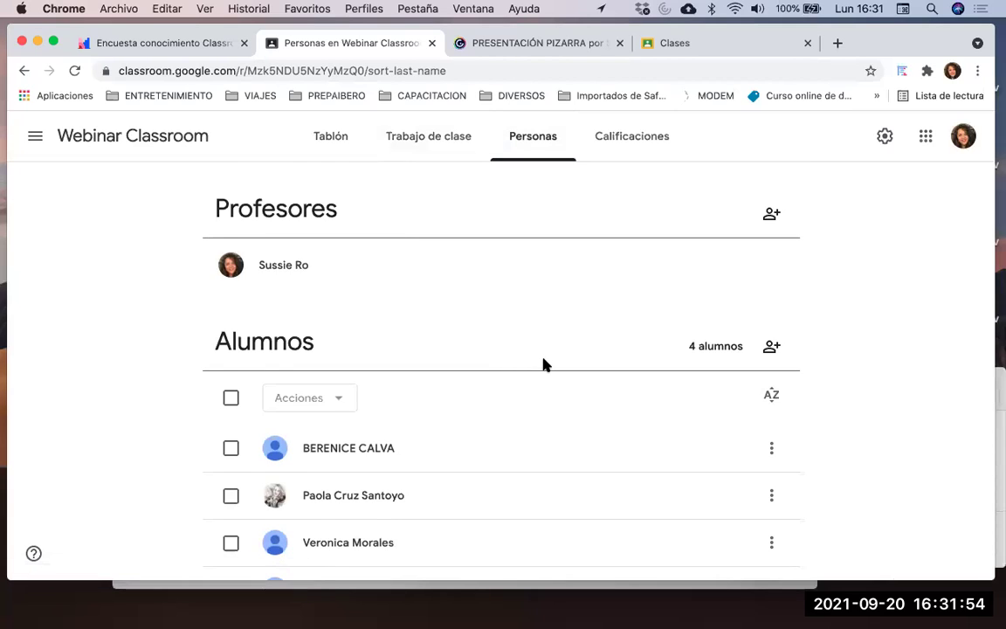
scroll(542, 364, down, 1)
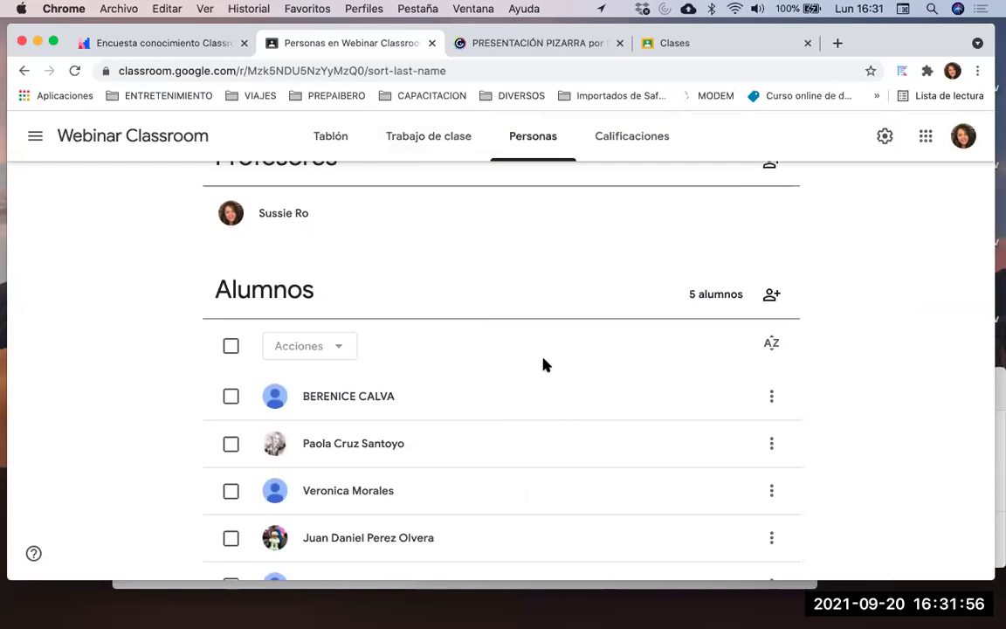
scroll(542, 364, down, 1)
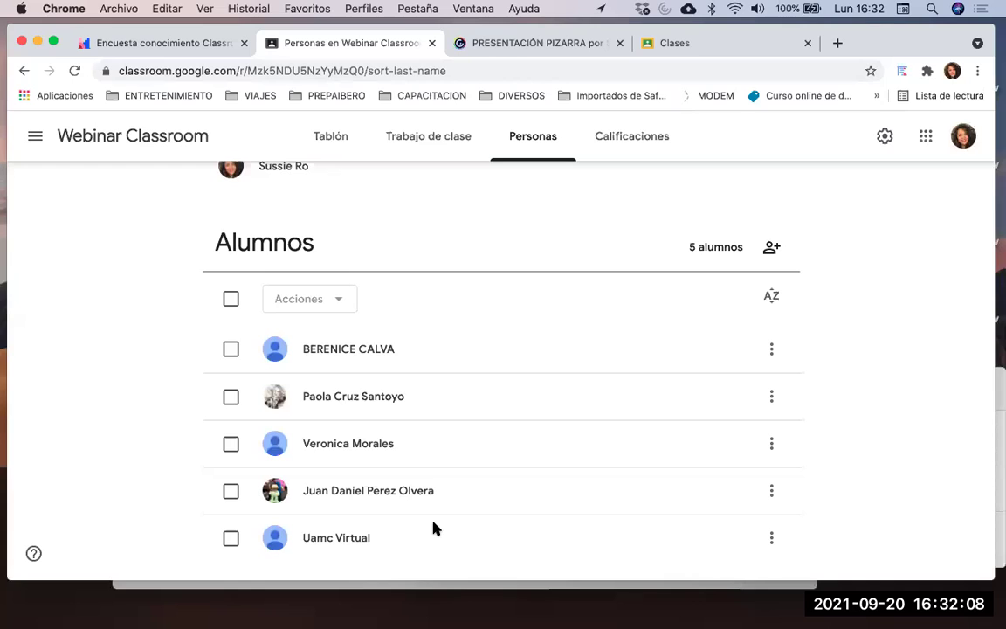
scroll(434, 529, up, 3)
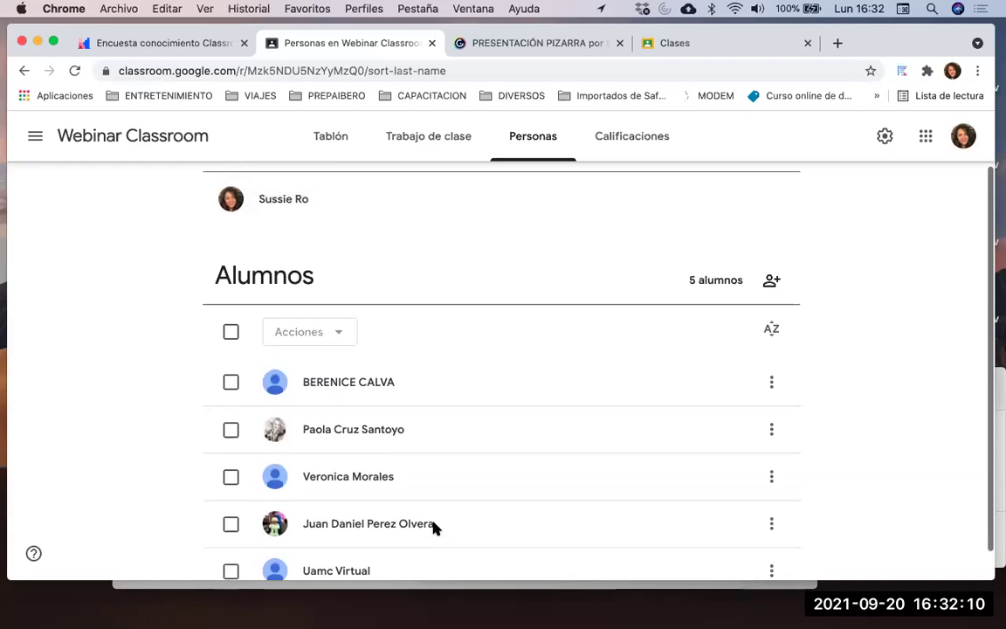
scroll(434, 528, down, 3)
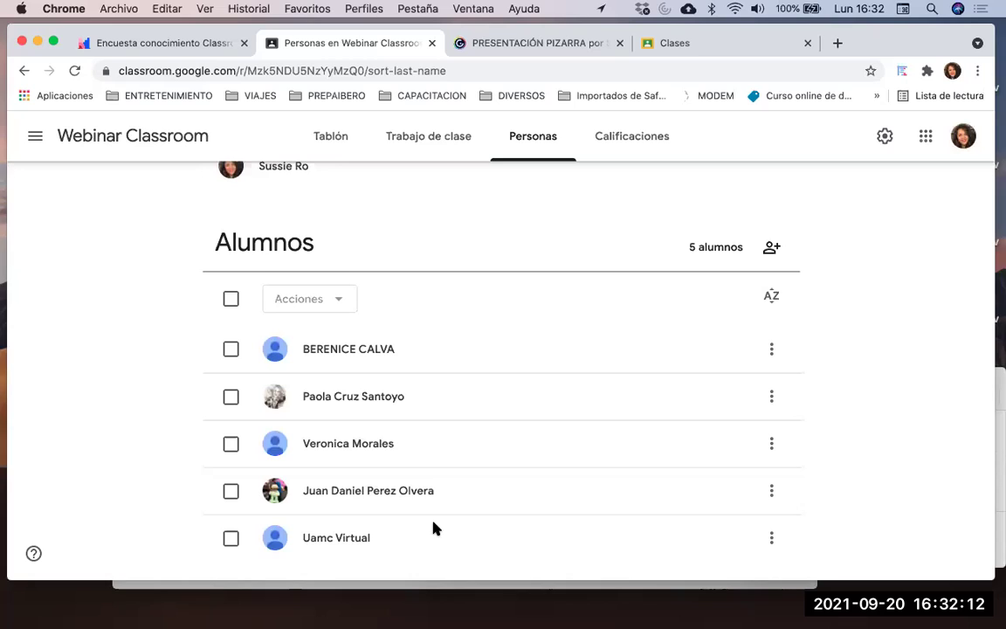
scroll(434, 529, up, 3)
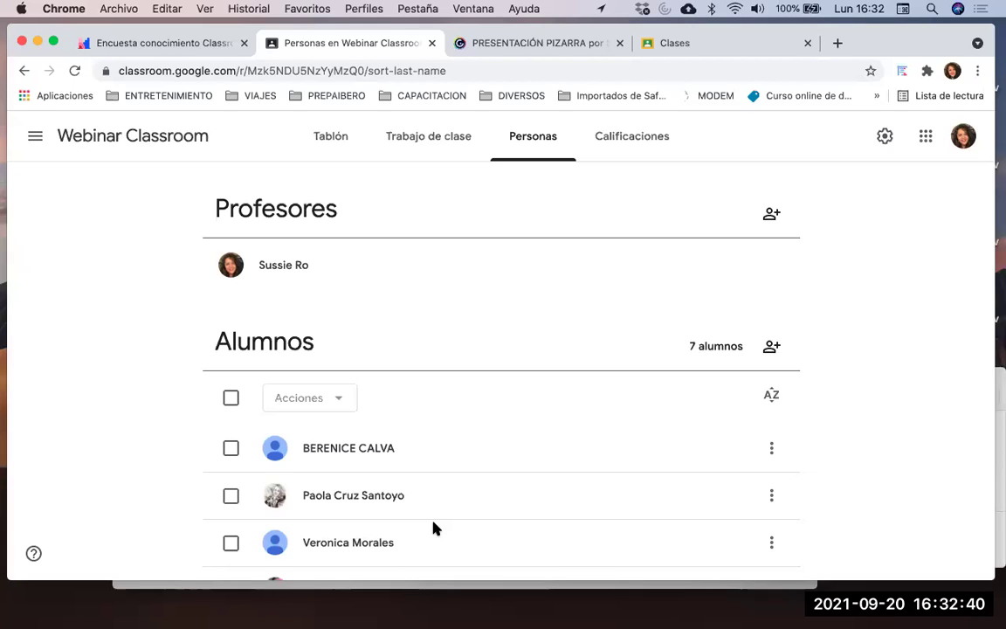
scroll(435, 527, down, 1)
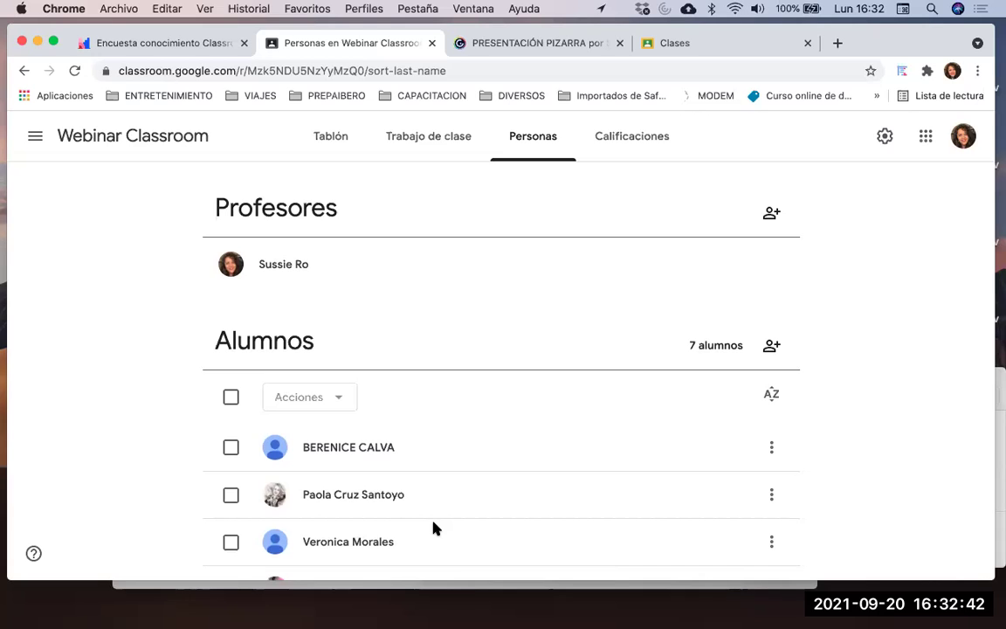
scroll(435, 527, down, 5)
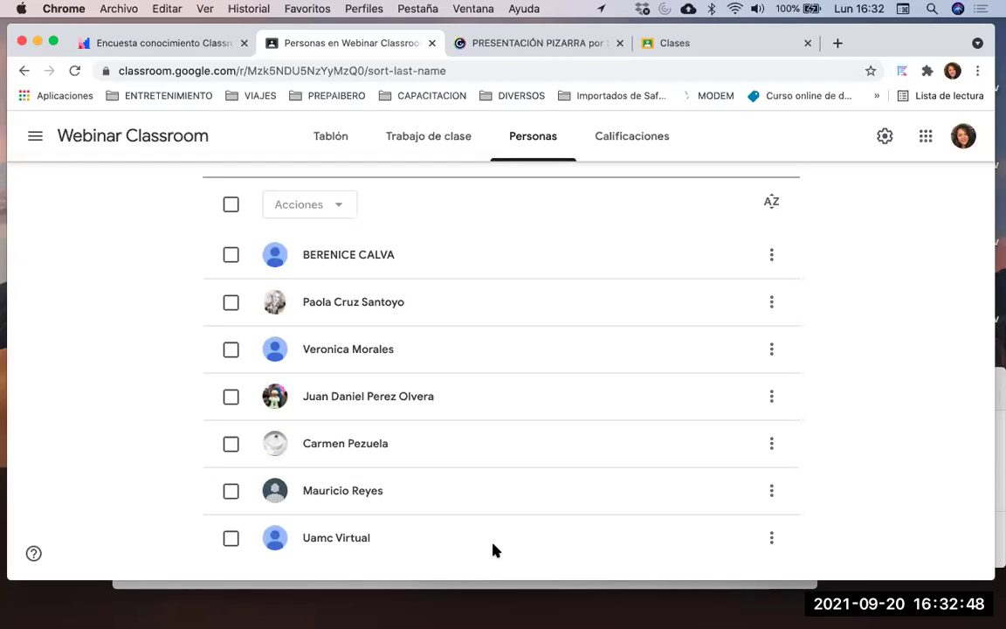
scroll(494, 550, up, 2)
scroll(499, 382, down, 2)
scroll(521, 316, up, 2)
scroll(520, 316, up, 3)
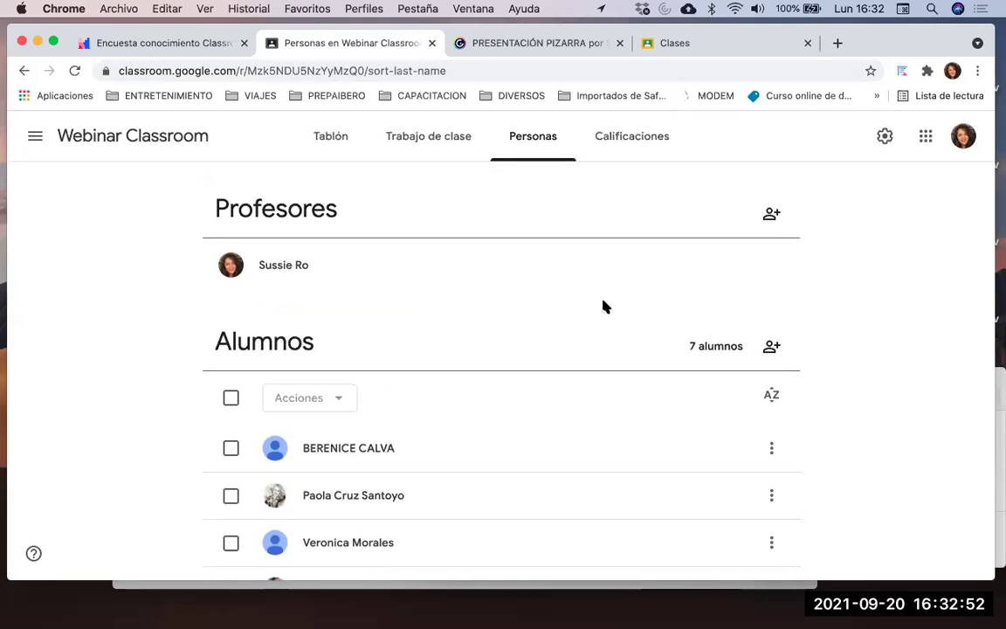
scroll(596, 244, down, 1)
scroll(596, 245, up, 1)
scroll(611, 439, down, 5)
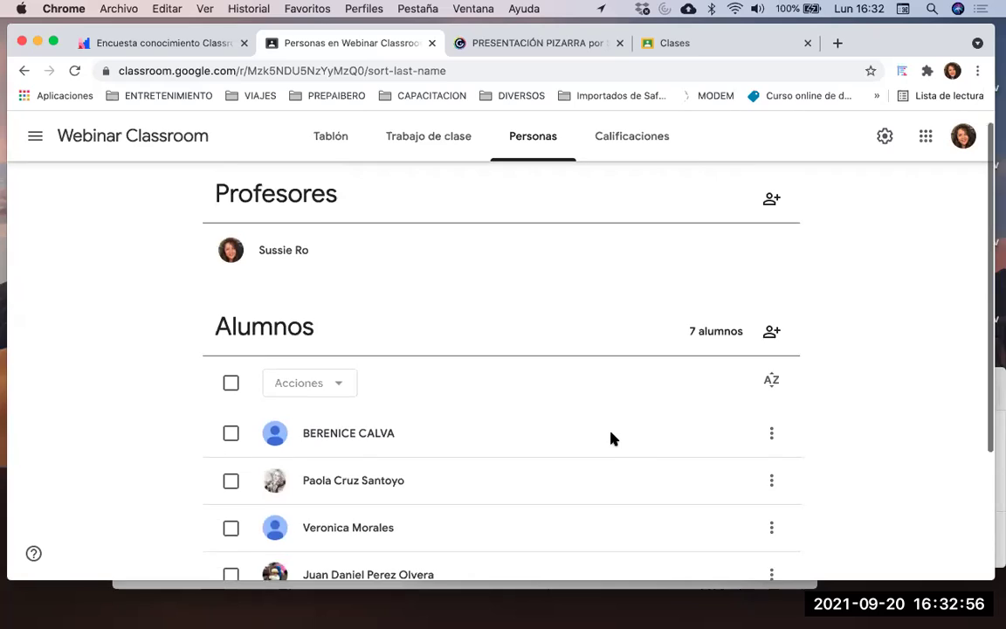
scroll(611, 439, up, 5)
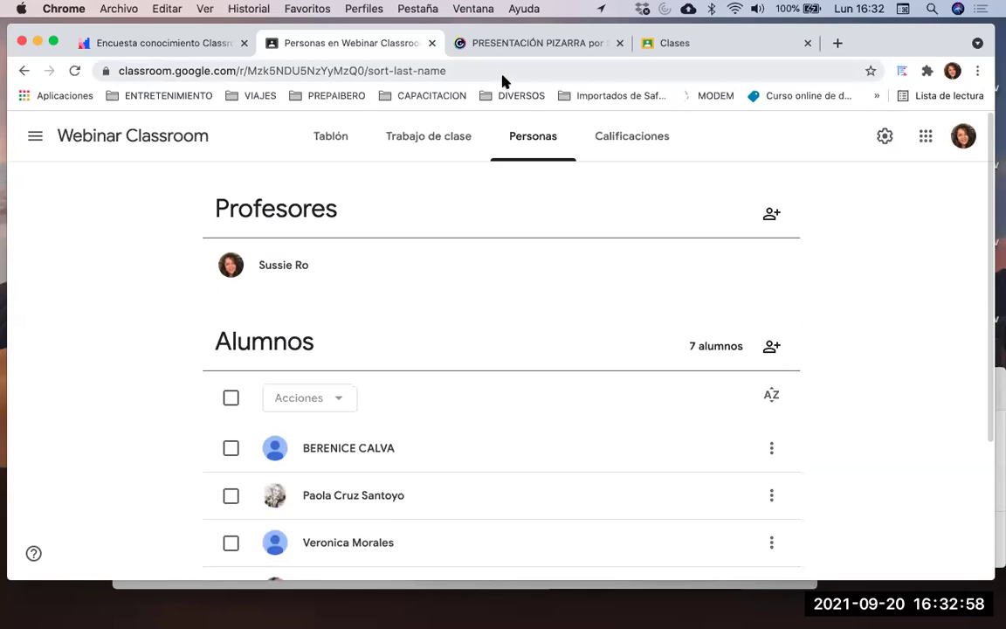
Reload Personas so the list shows the updated 8 students
click(534, 140)
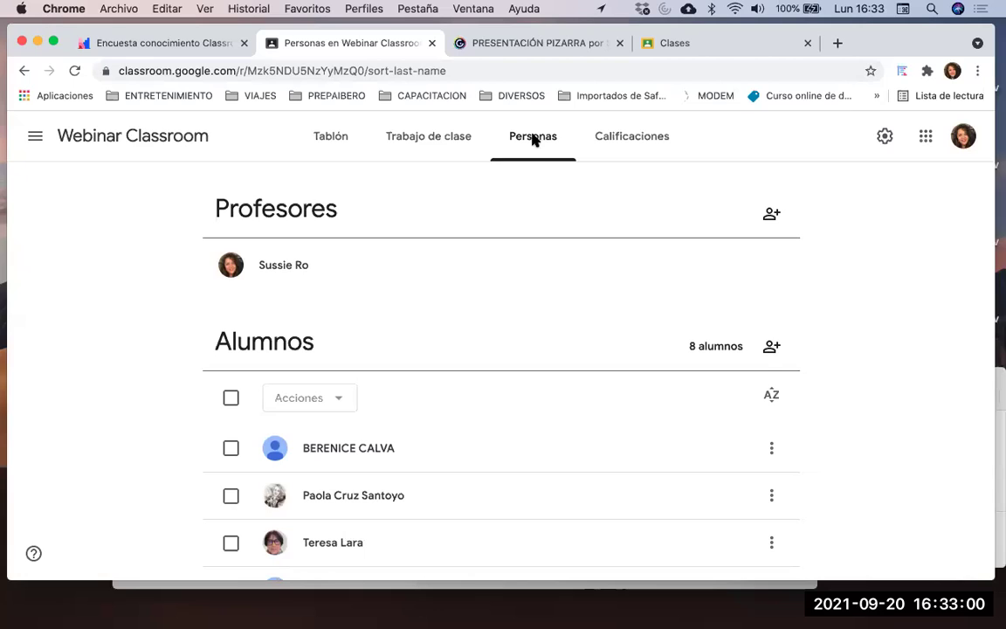
scroll(467, 404, down, 5)
scroll(467, 404, up, 5)
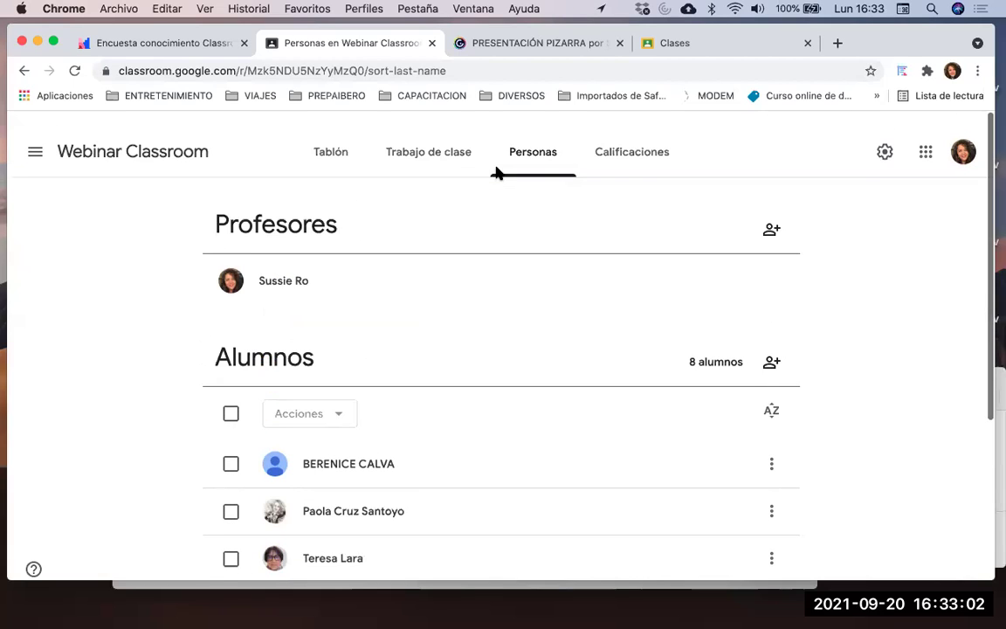
Open Ajustes de clase and scroll through the Webinar Classroom settings
click(884, 137)
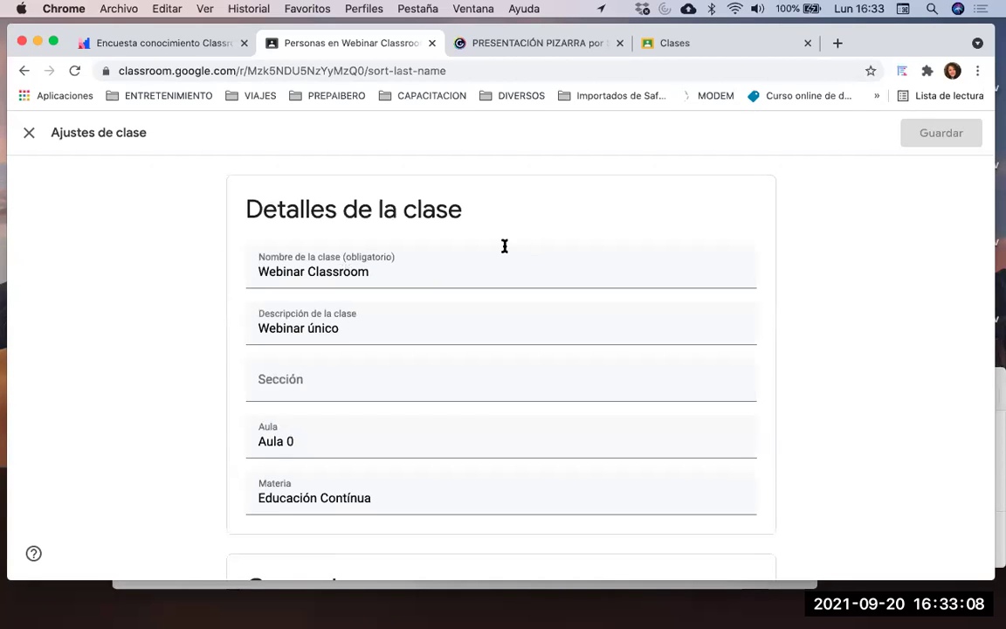
scroll(493, 263, down, 1)
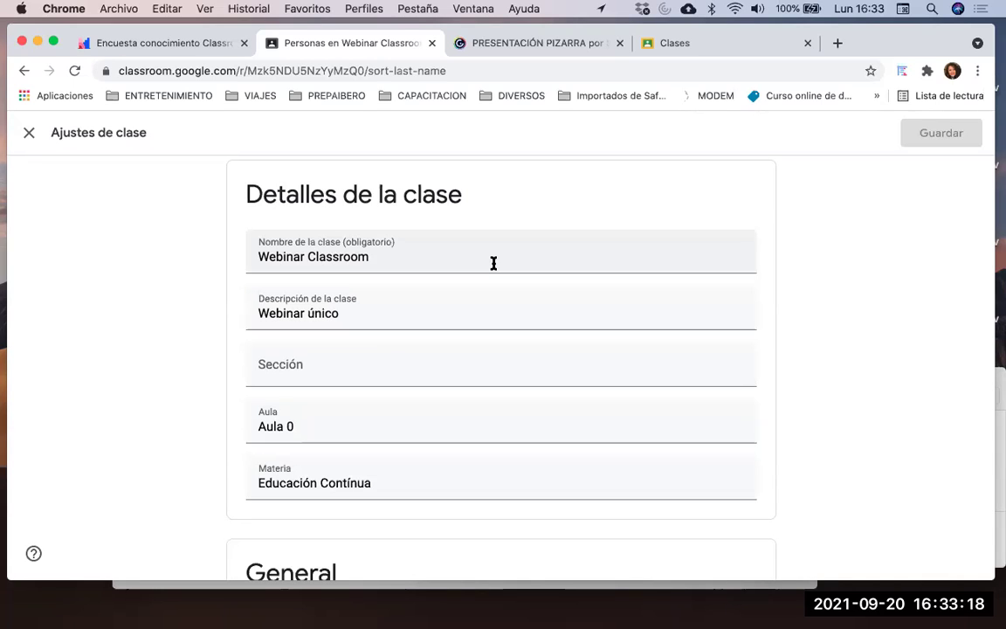
scroll(492, 263, down, 2)
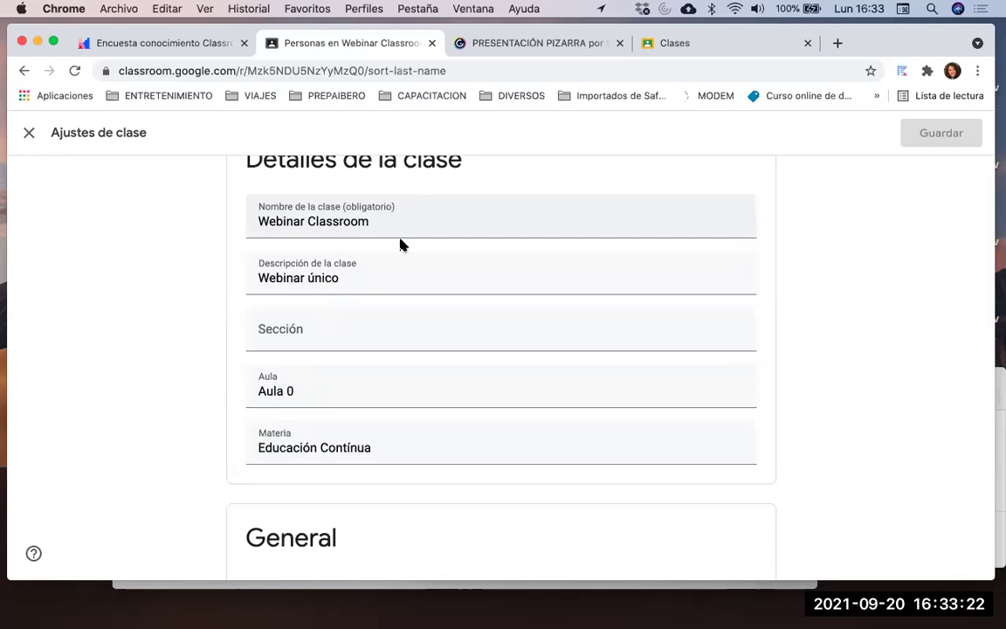
scroll(369, 313, down, 1)
scroll(370, 312, down, 2)
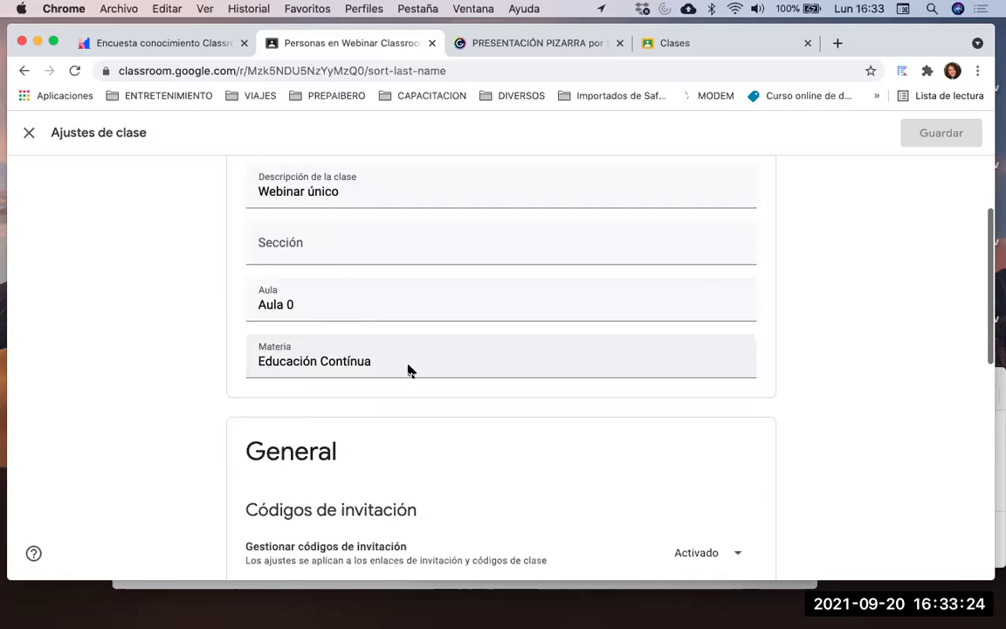
scroll(408, 368, down, 6)
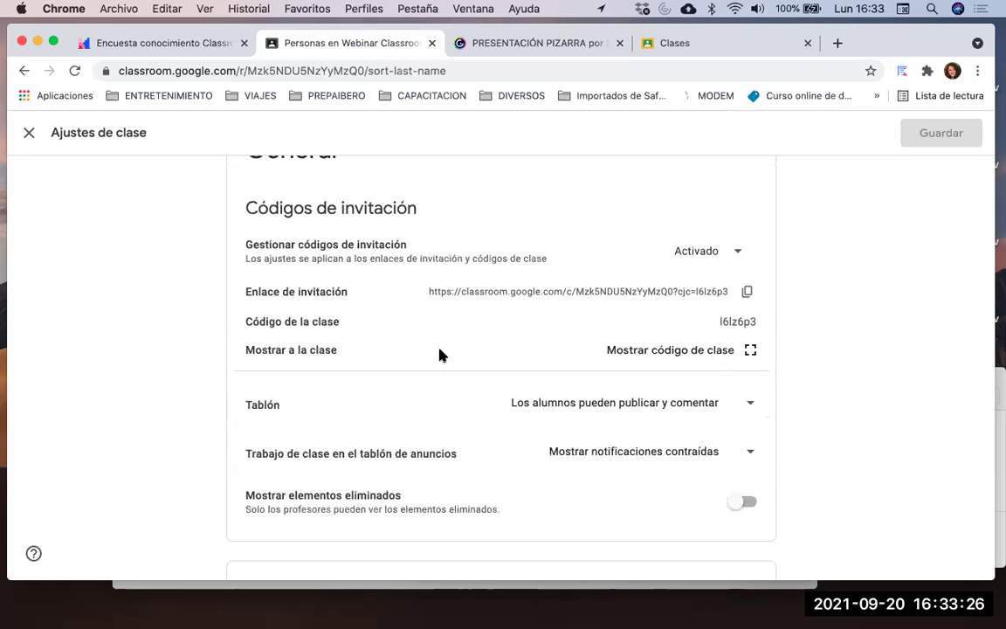
scroll(438, 355, down, 3)
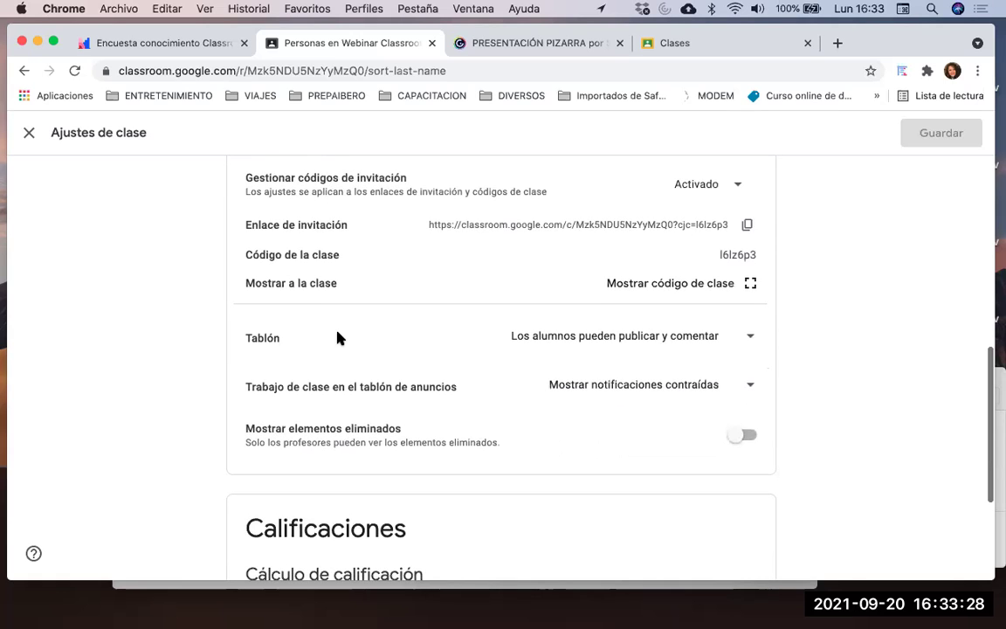
scroll(337, 337, down, 3)
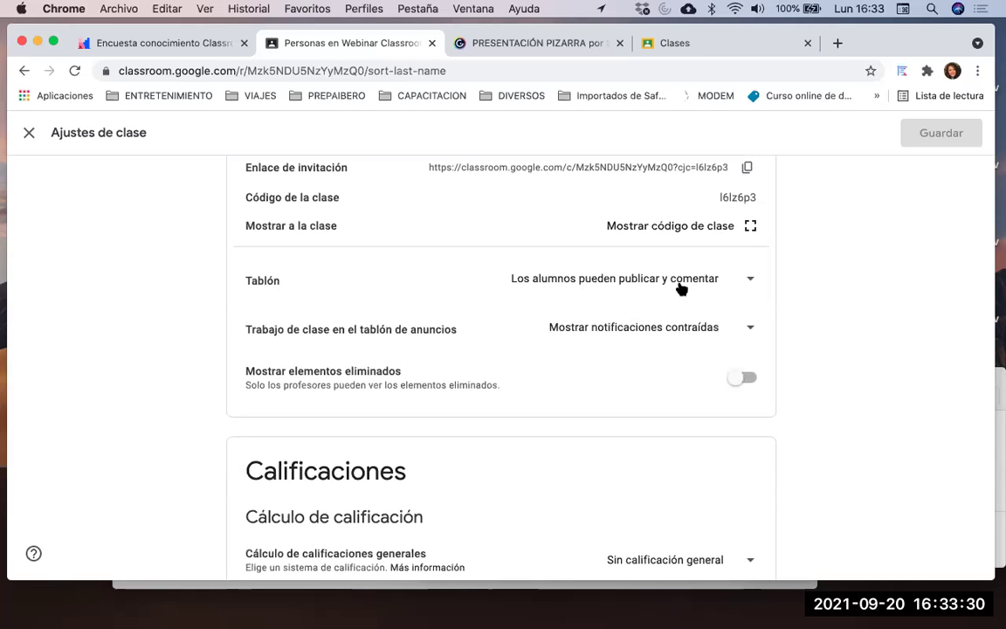
Keep Tablón letting students post and comment, then return to the Clases tab
click(752, 281)
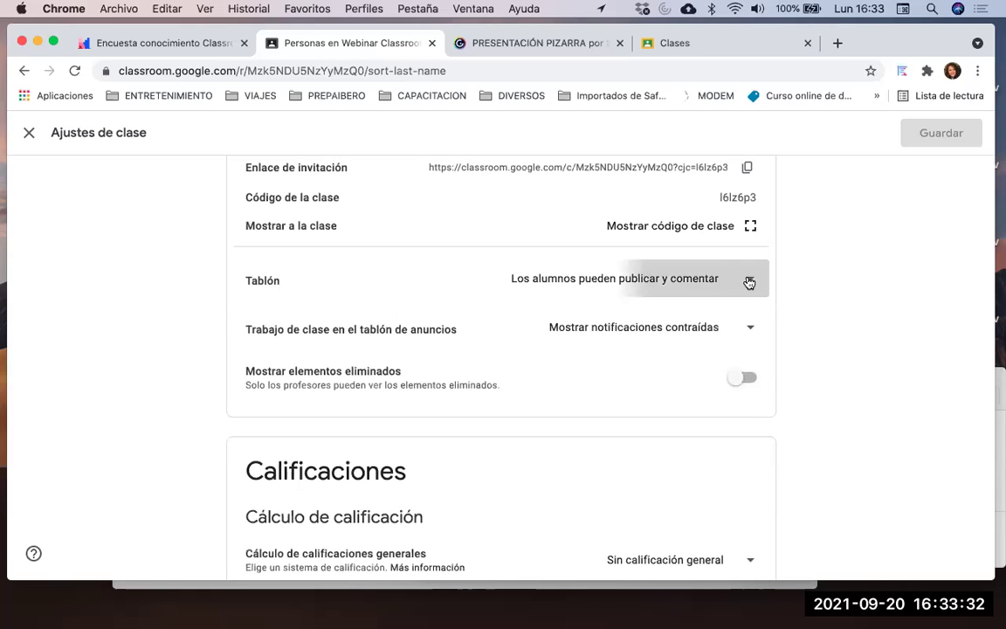
click(839, 280)
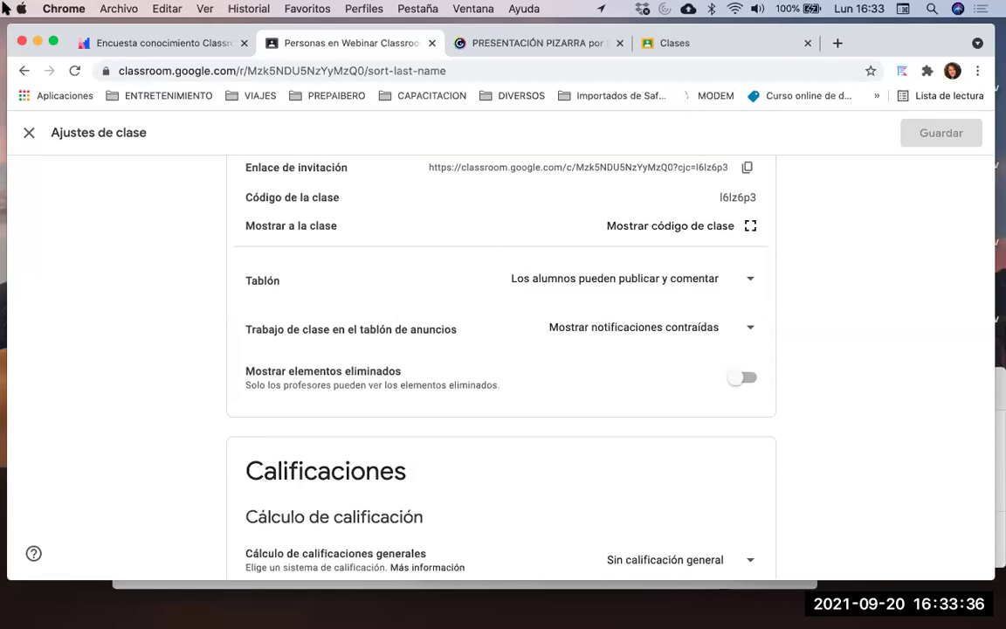
drag(13, 50, 7, 88)
click(699, 86)
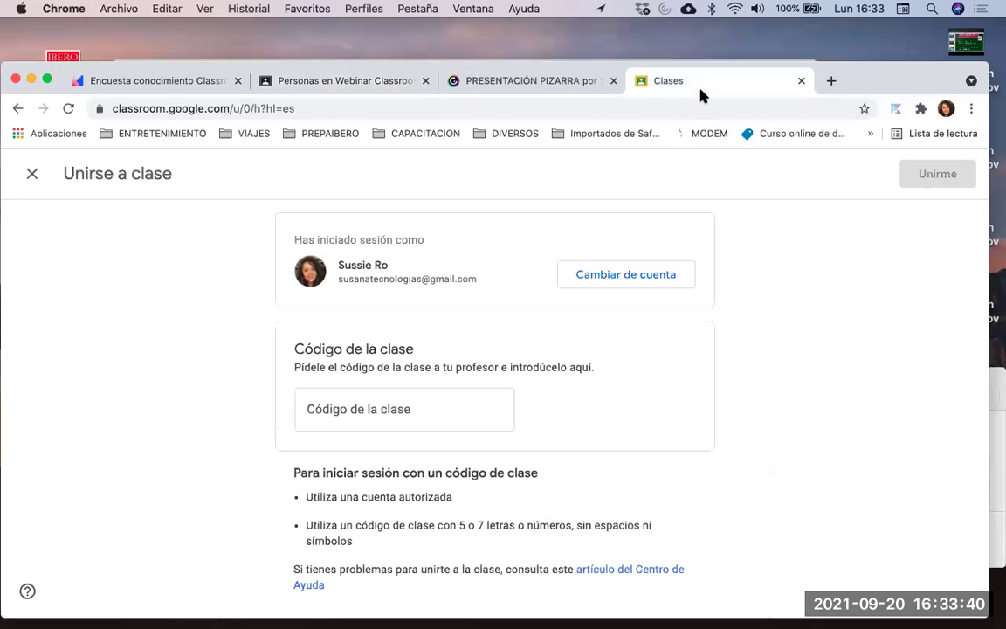
Close Unirse a clase, start a Webinar Classroom announcement, then return to Ajustes de clase
click(31, 177)
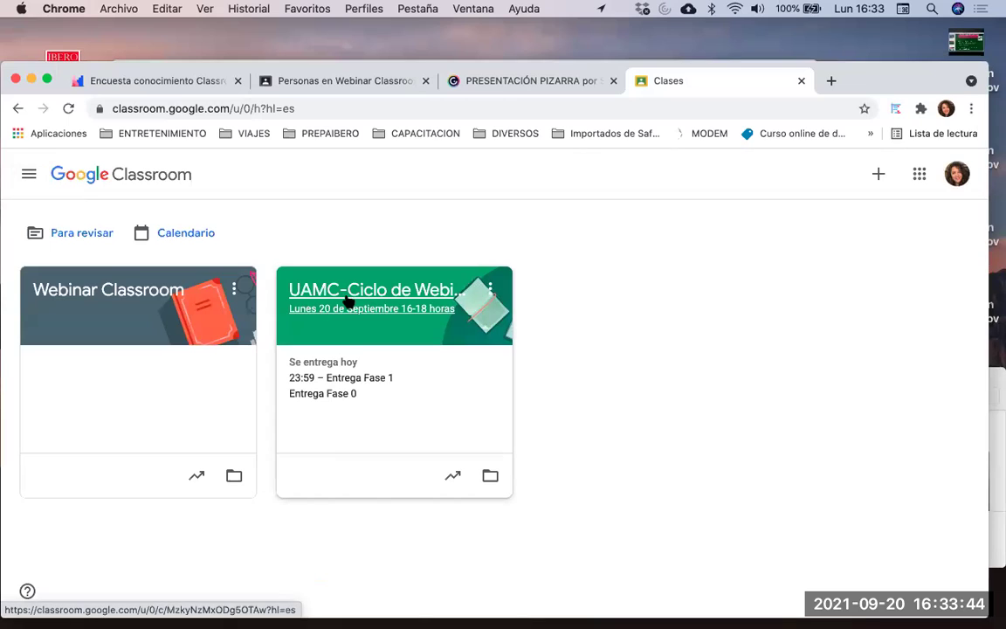
click(155, 291)
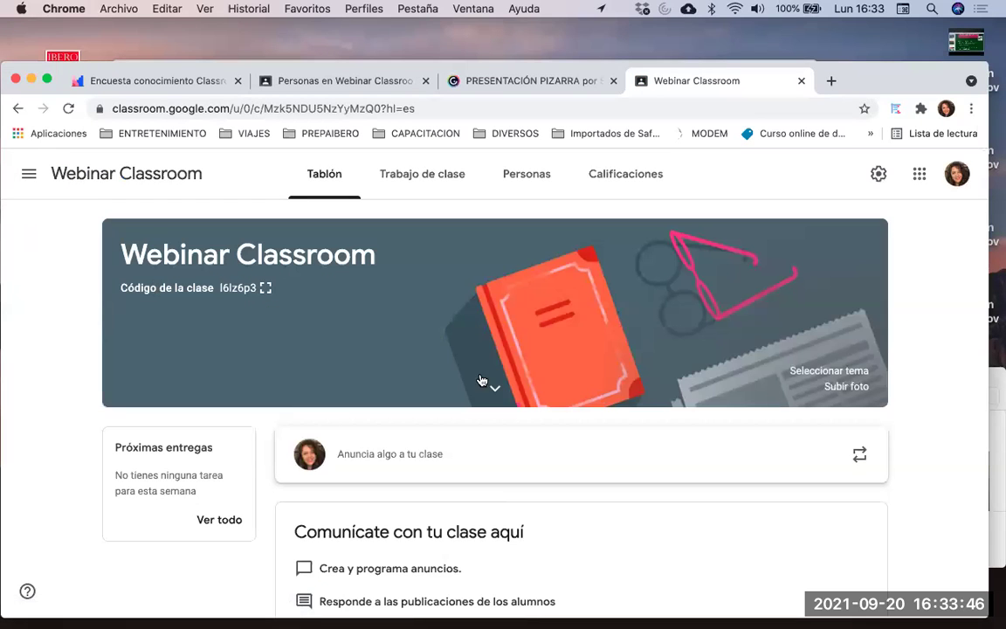
scroll(625, 530, down, 1)
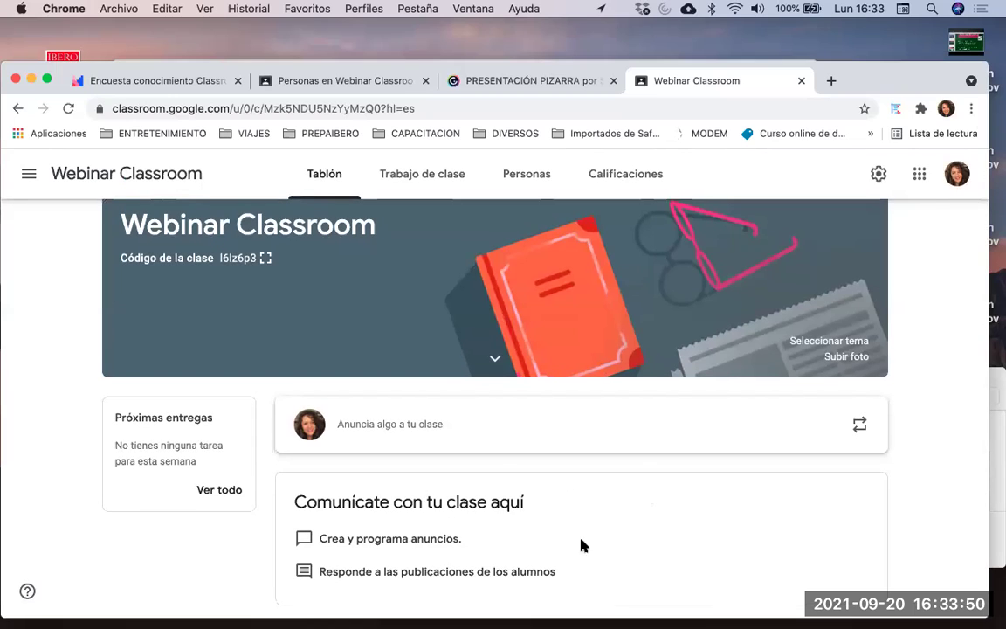
click(539, 427)
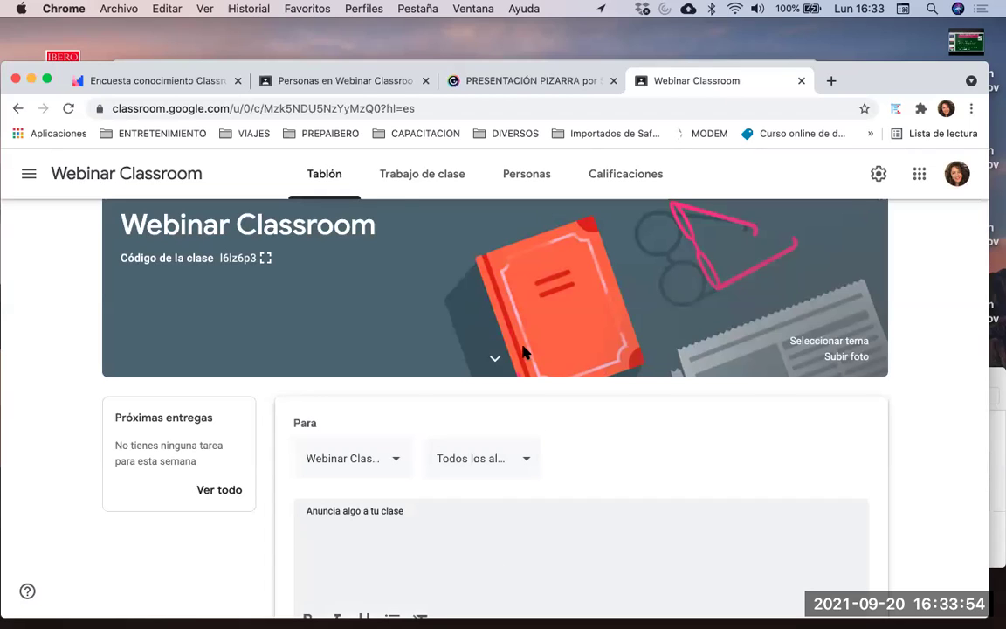
click(288, 84)
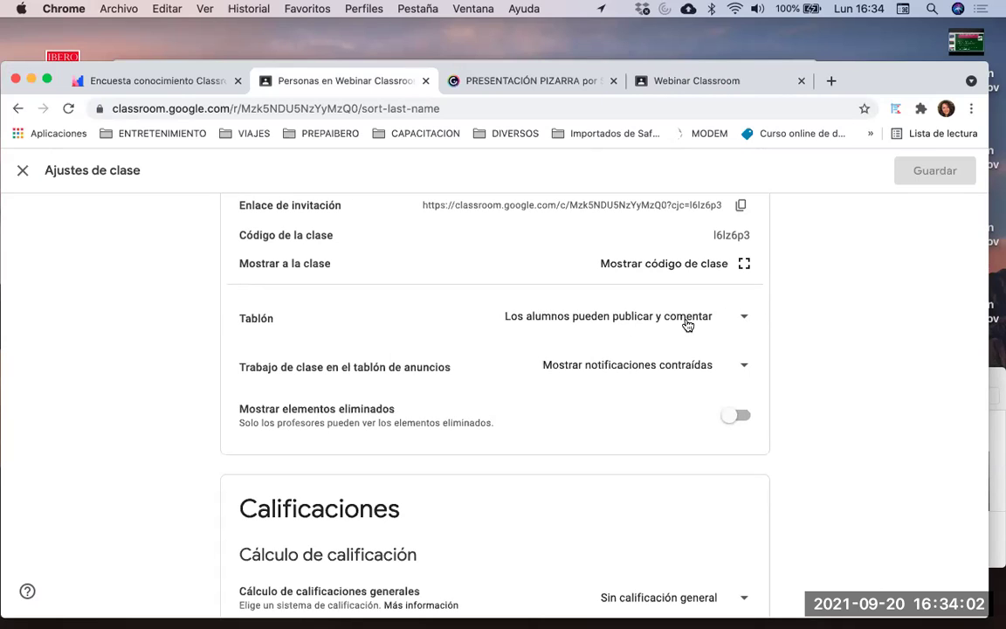
Set Tablón to 'Los alumnos solo pueden comentar' and return to the announcement draft
click(687, 325)
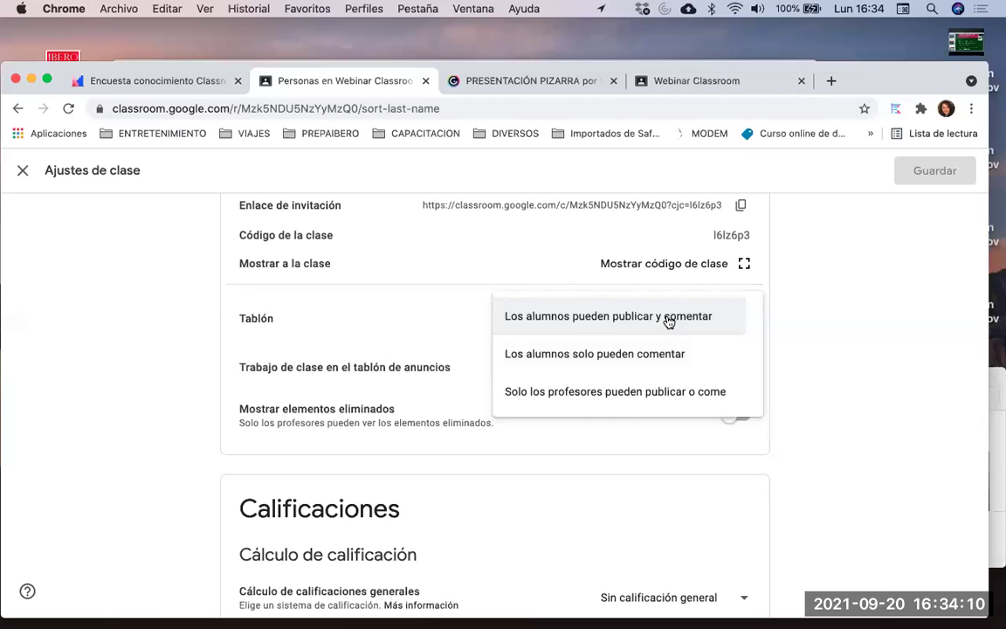
click(670, 355)
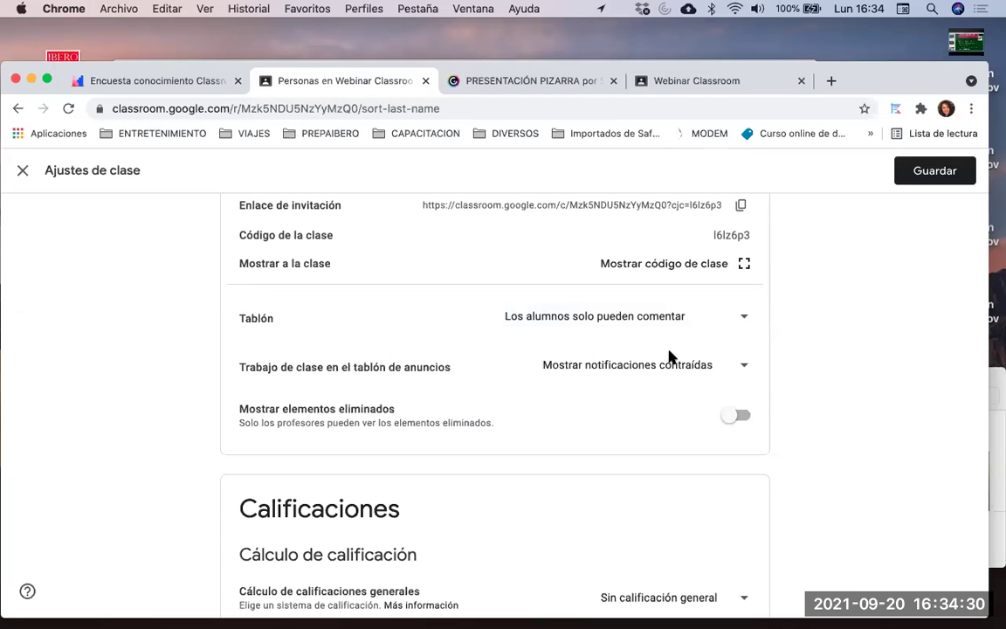
click(715, 80)
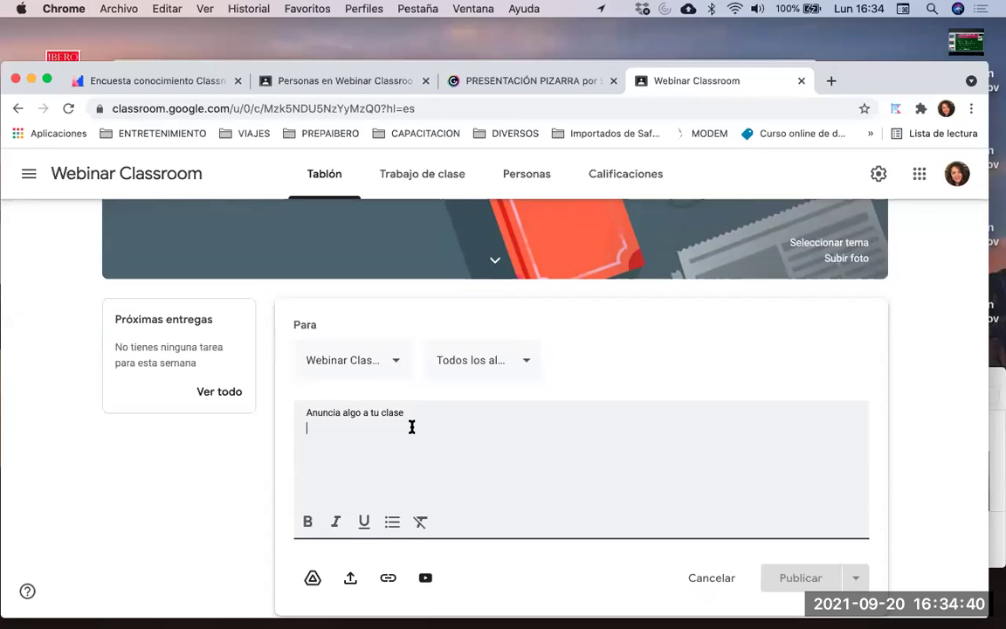
Type 'Hola a todos y bienvenidos' into the announcement draft
text(Hola a todos y bienvenidos)
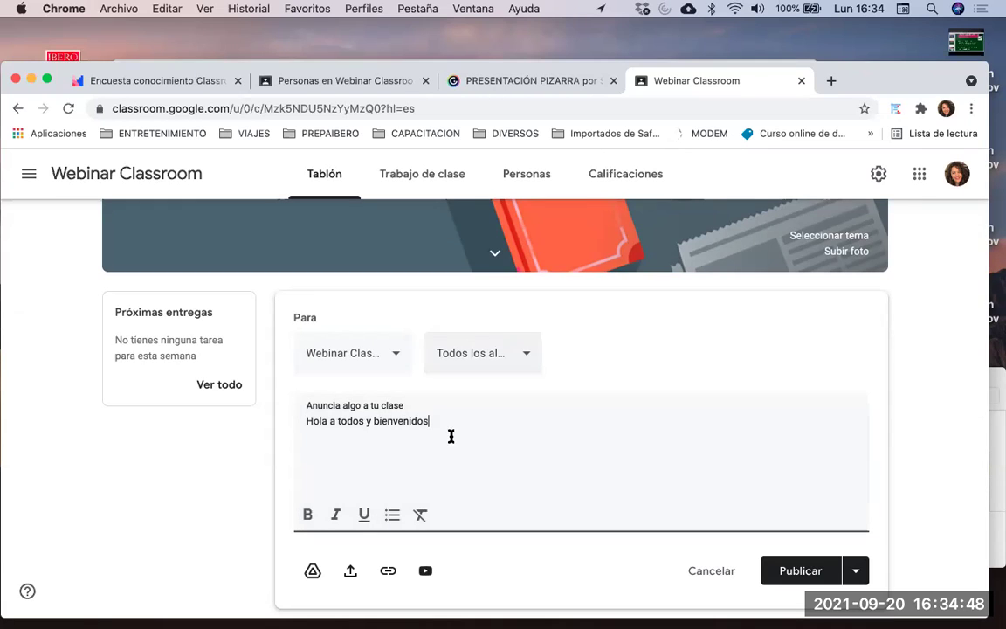
scroll(447, 498, down, 2)
scroll(447, 499, up, 1)
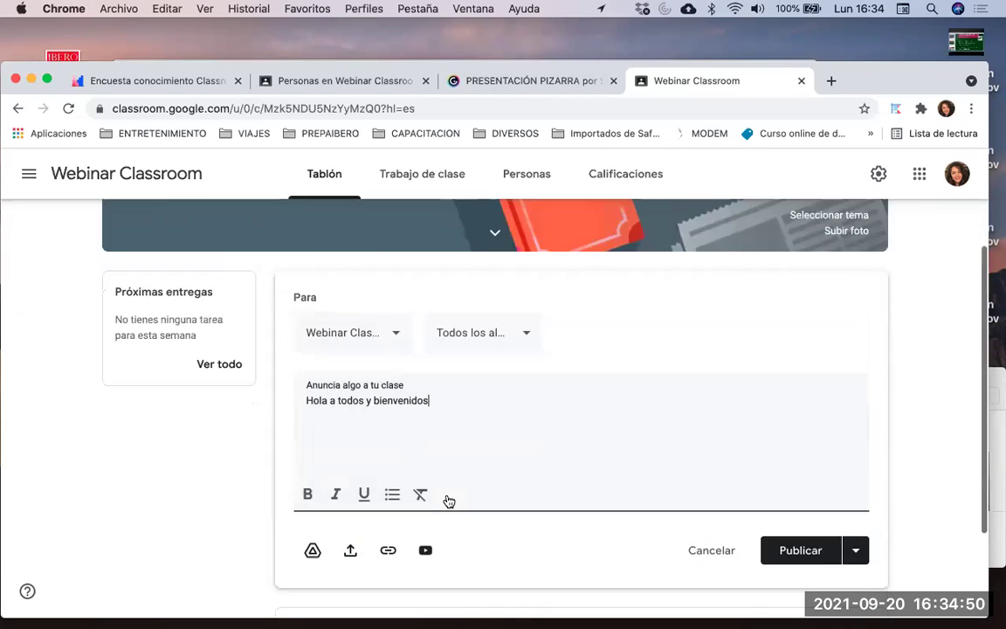
scroll(448, 501, up, 3)
scroll(512, 480, down, 5)
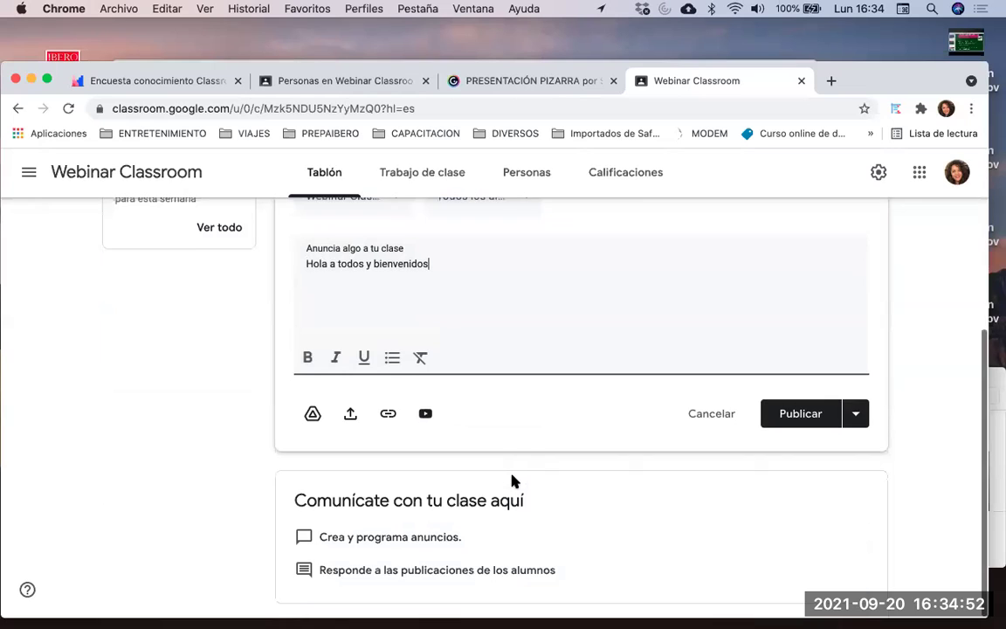
scroll(512, 476, up, 2)
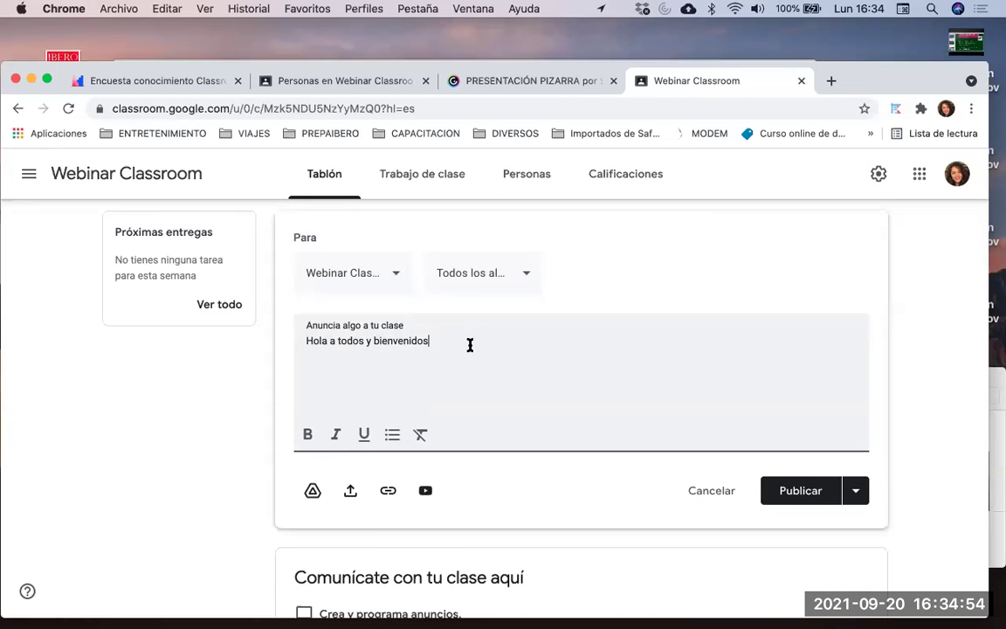
Make the greeting bold italic and open the Google Drive picker
drag(470, 345, 274, 338)
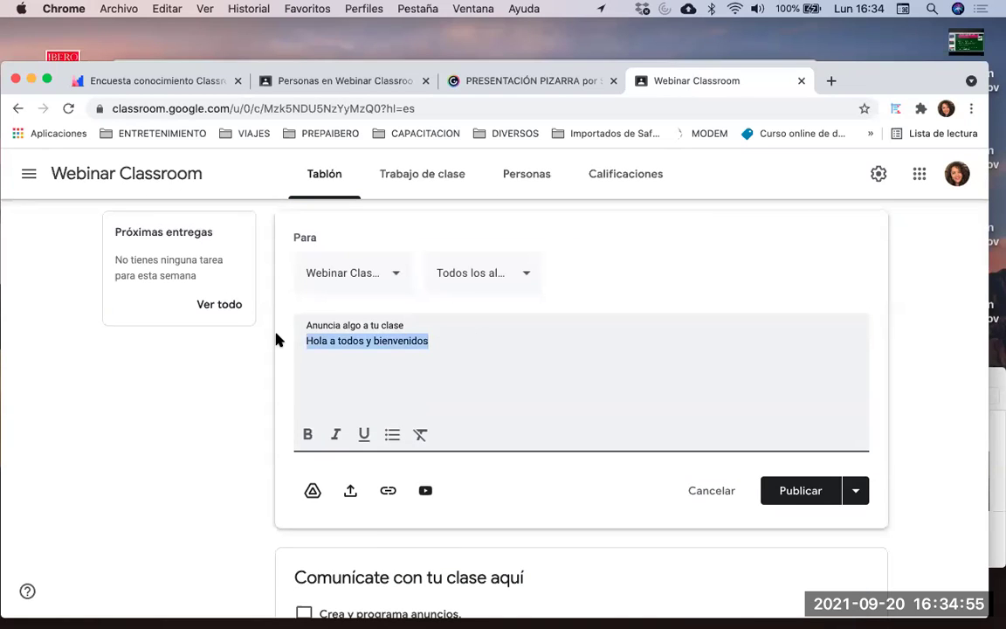
click(307, 436)
click(335, 436)
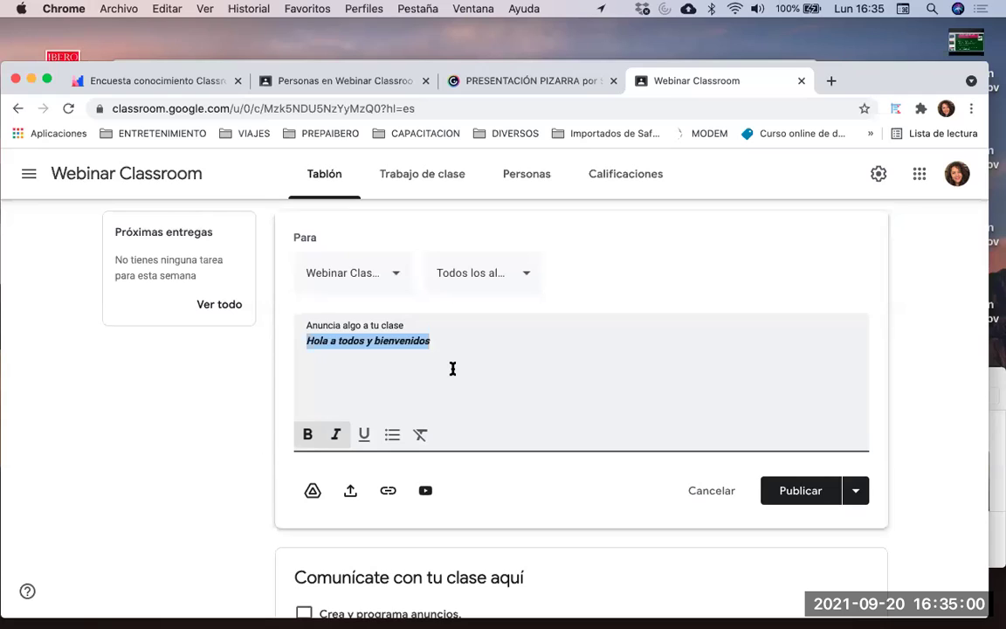
scroll(452, 369, down, 1)
scroll(384, 419, down, 1)
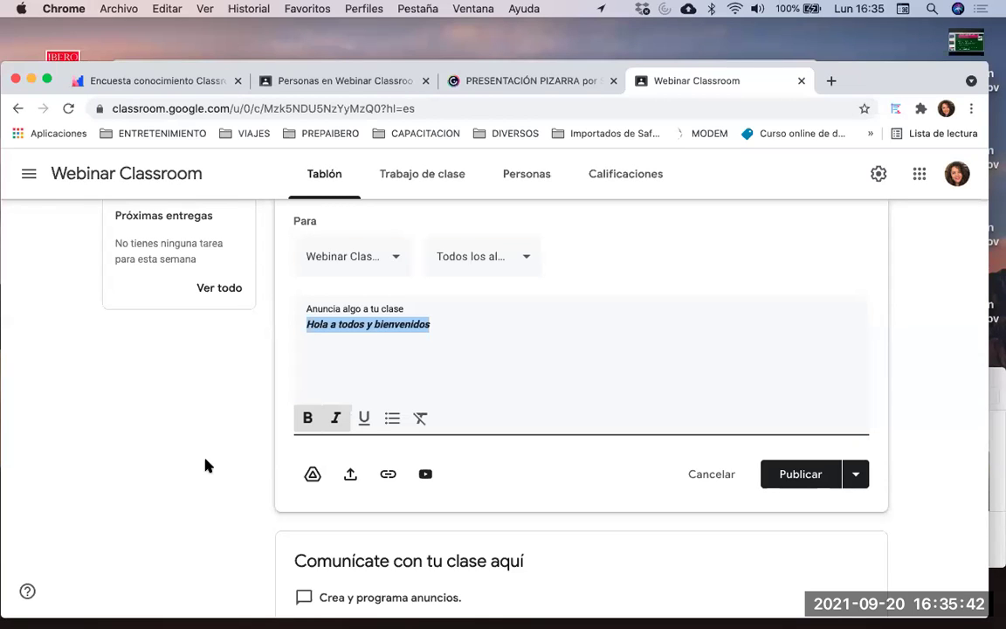
click(312, 474)
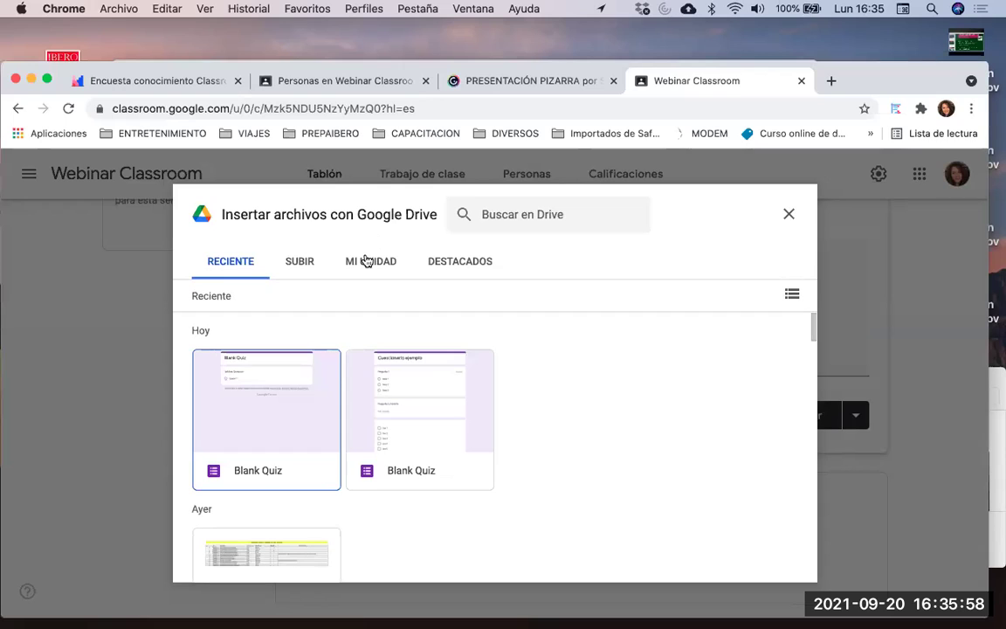
Browse MI UNIDAD in the Drive picker, including the Conociéndonos forms and APA manual PDF
click(368, 267)
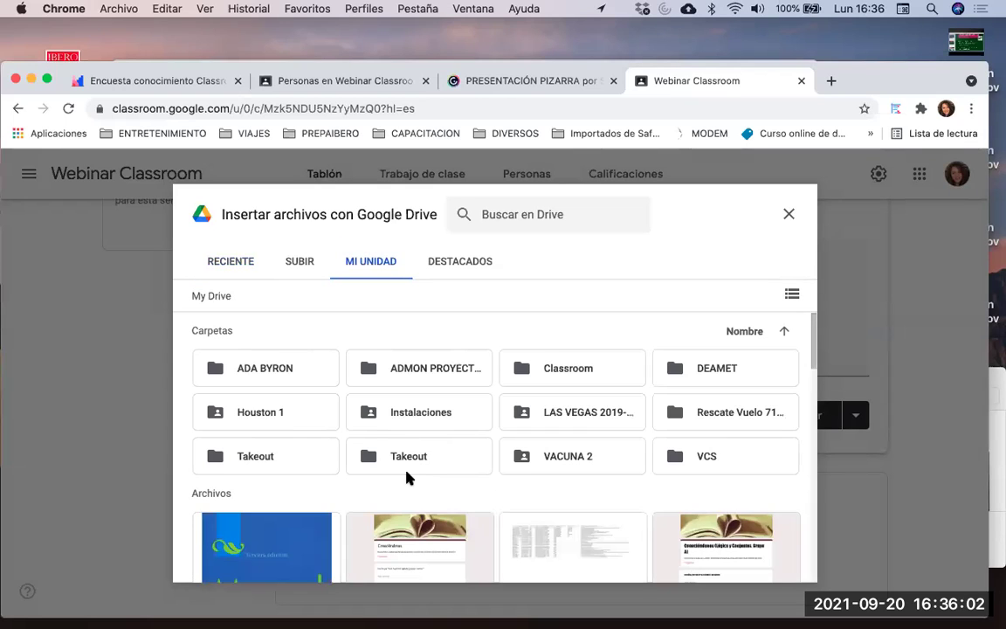
scroll(404, 475, down, 1)
scroll(404, 474, up, 1)
scroll(453, 451, down, 1)
scroll(419, 428, up, 1)
scroll(673, 449, down, 4)
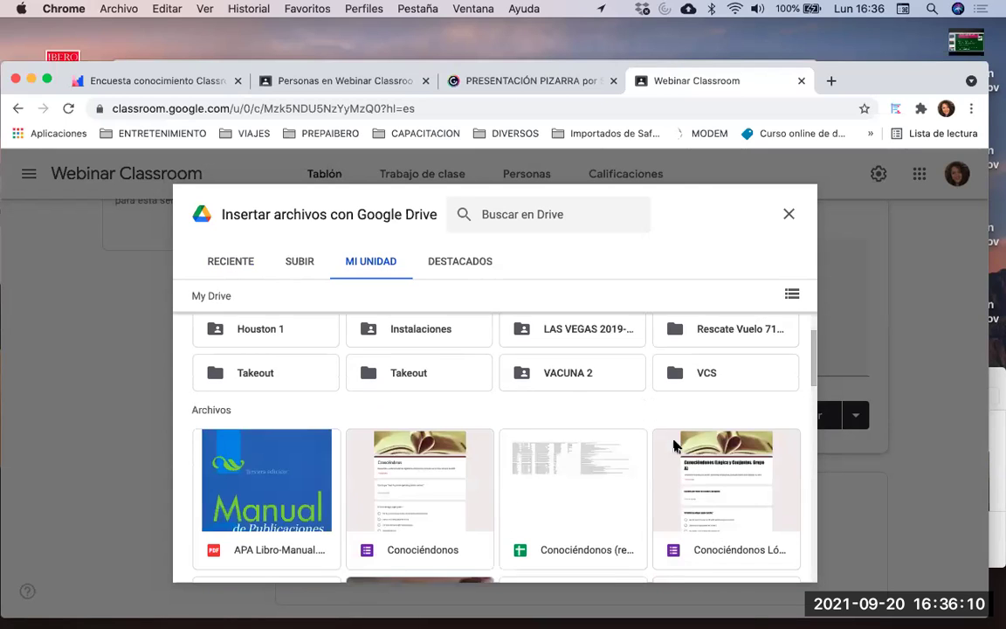
scroll(442, 400, up, 4)
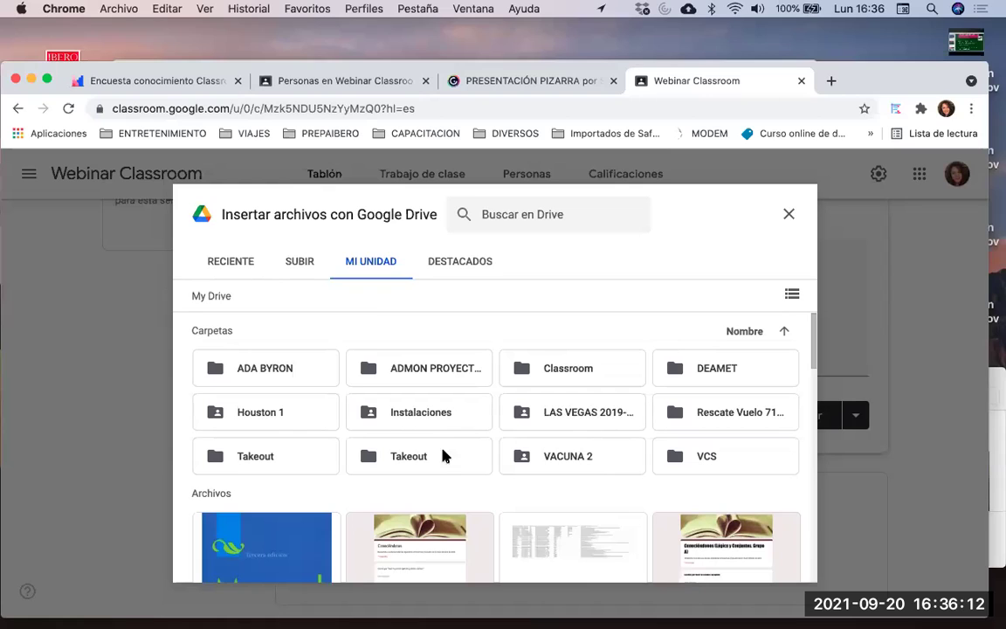
scroll(438, 480, down, 2)
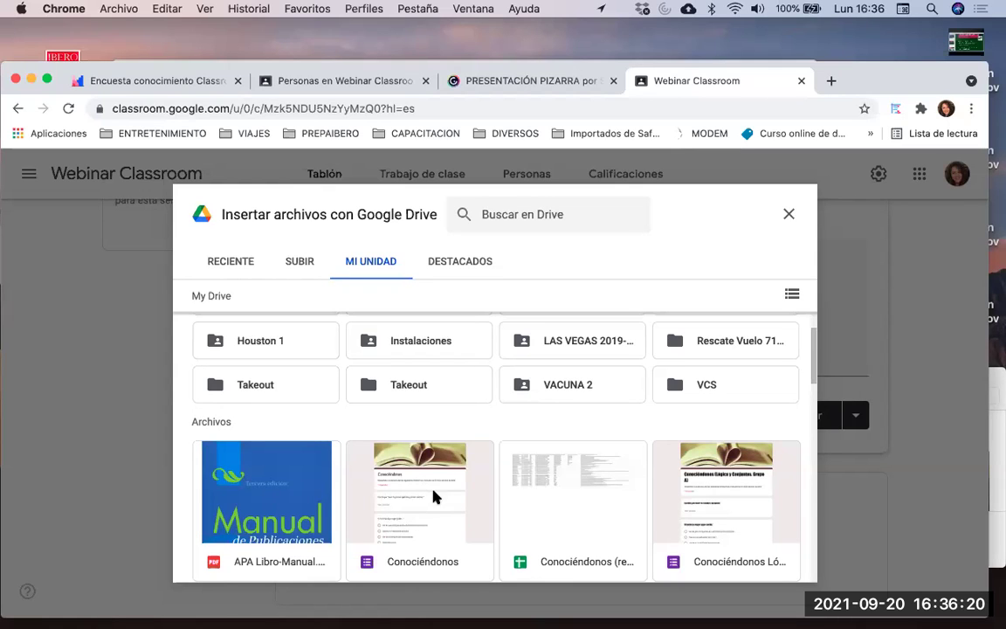
scroll(420, 498, down, 1)
scroll(402, 489, up, 2)
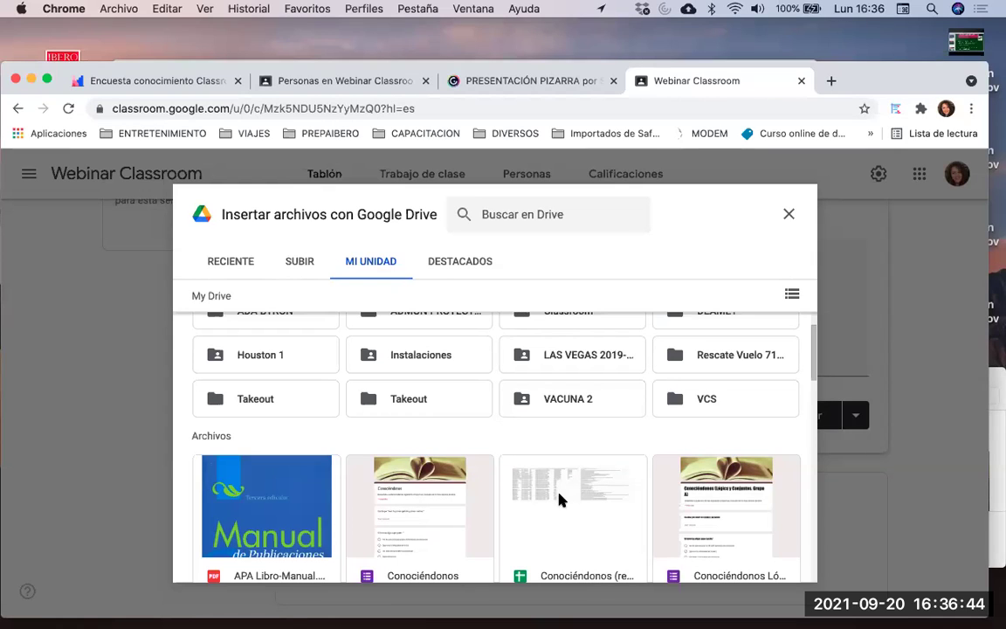
scroll(558, 493, up, 2)
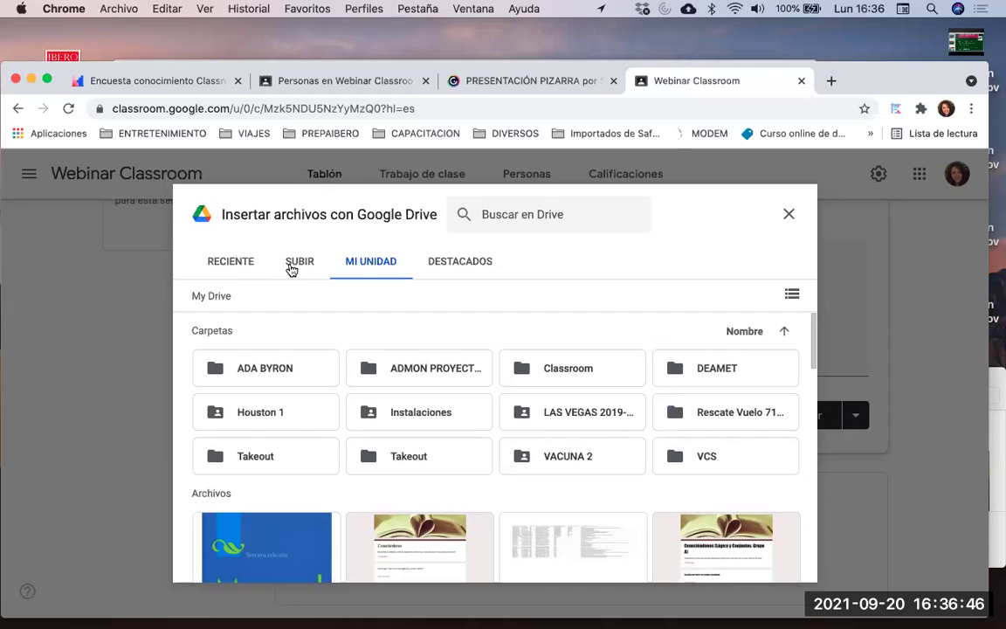
Switch the Drive picker to SUBIR and bring the Finder CURSOS folder forward
click(292, 266)
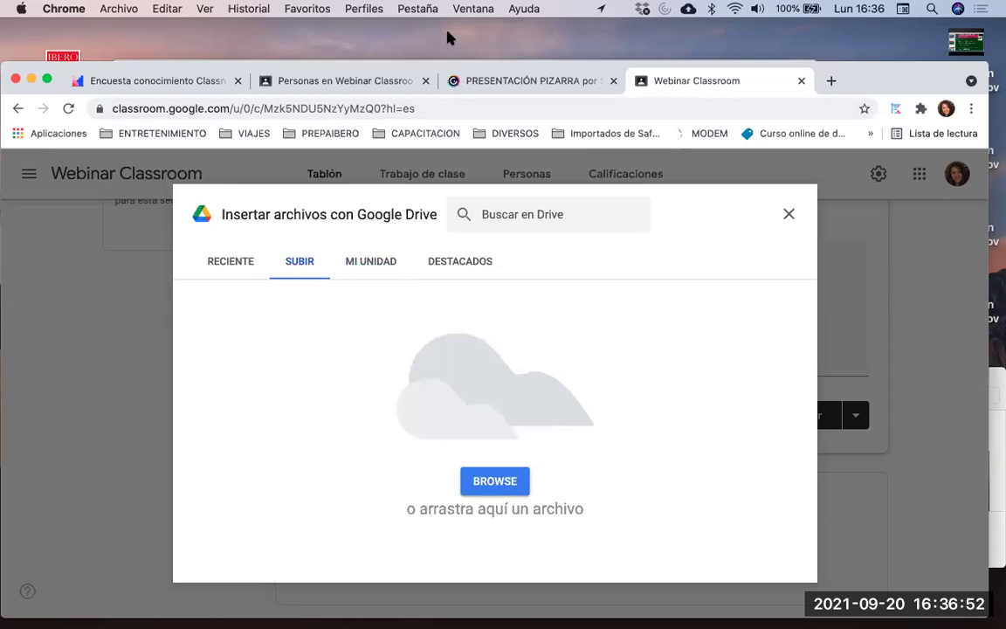
drag(58, 70, 54, 7)
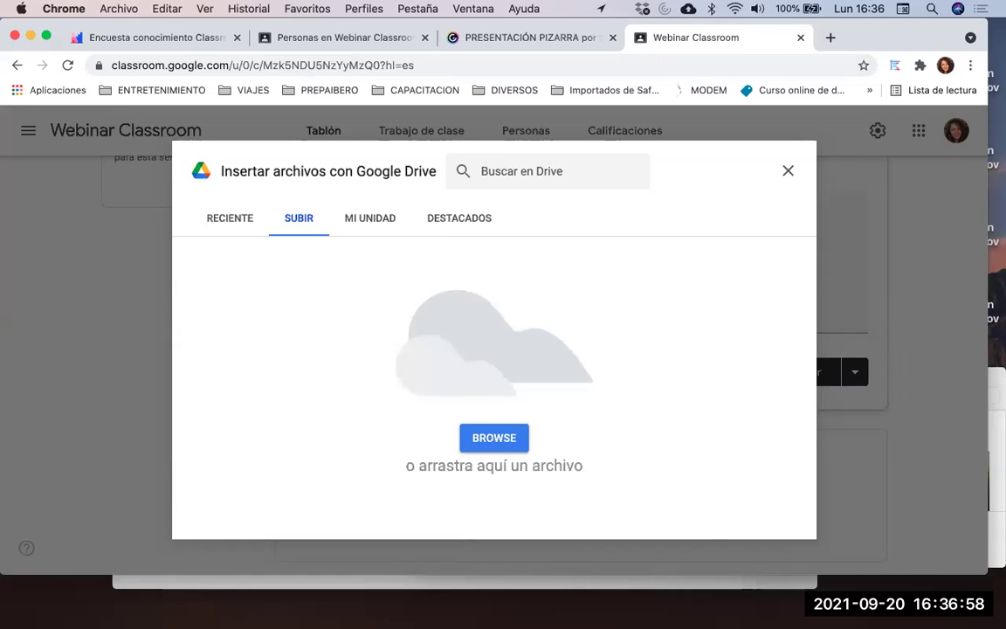
key(super+Tab)
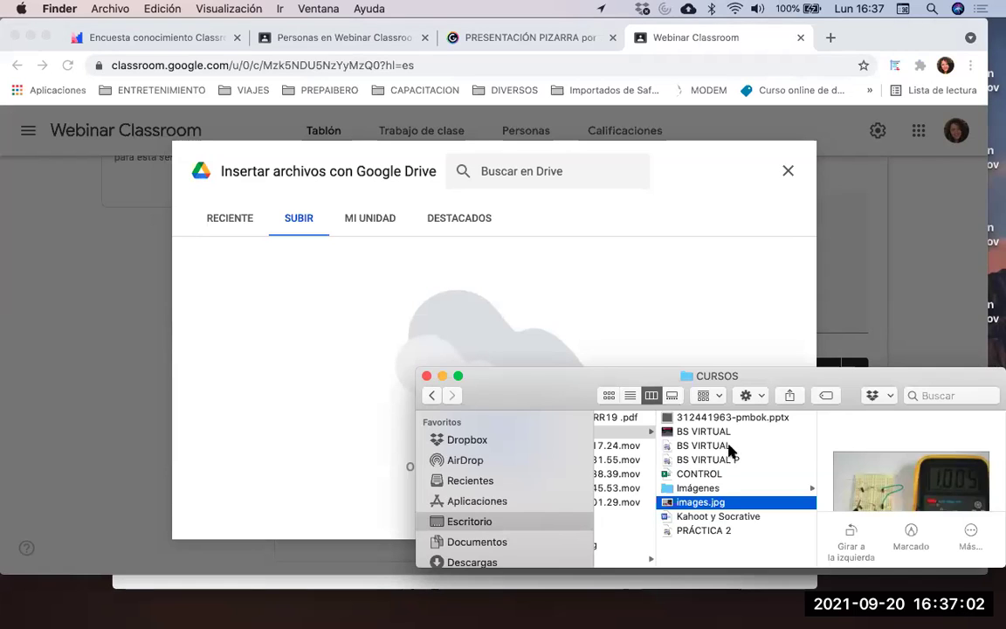
Drag images.jpg from the CURSOS folder into the upload area to attach it
drag(704, 504, 479, 330)
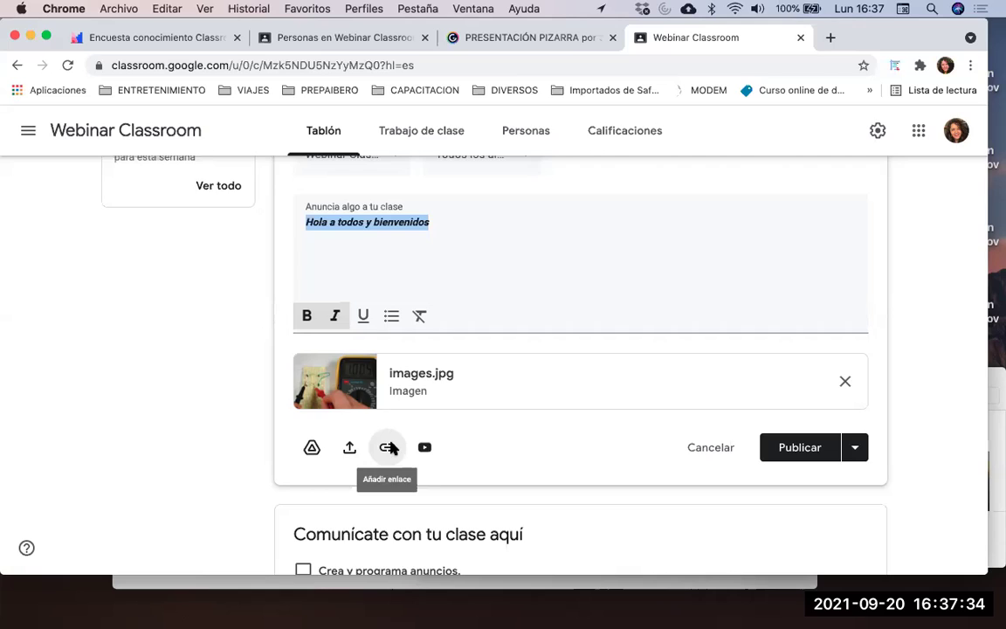
Start adding a link to the announcement and open a new empty browser tab
click(387, 447)
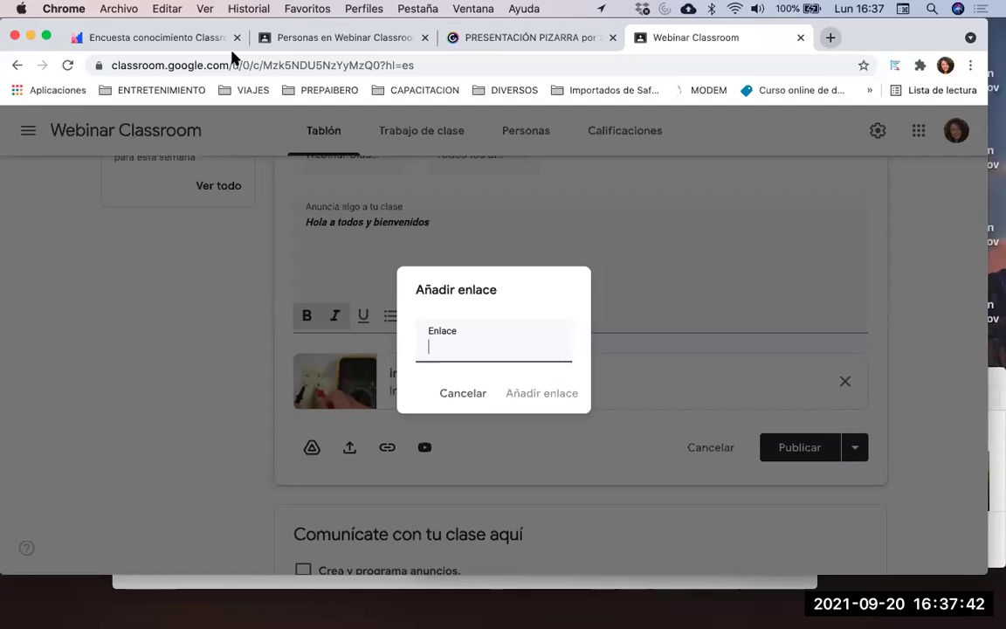
key(super+t)
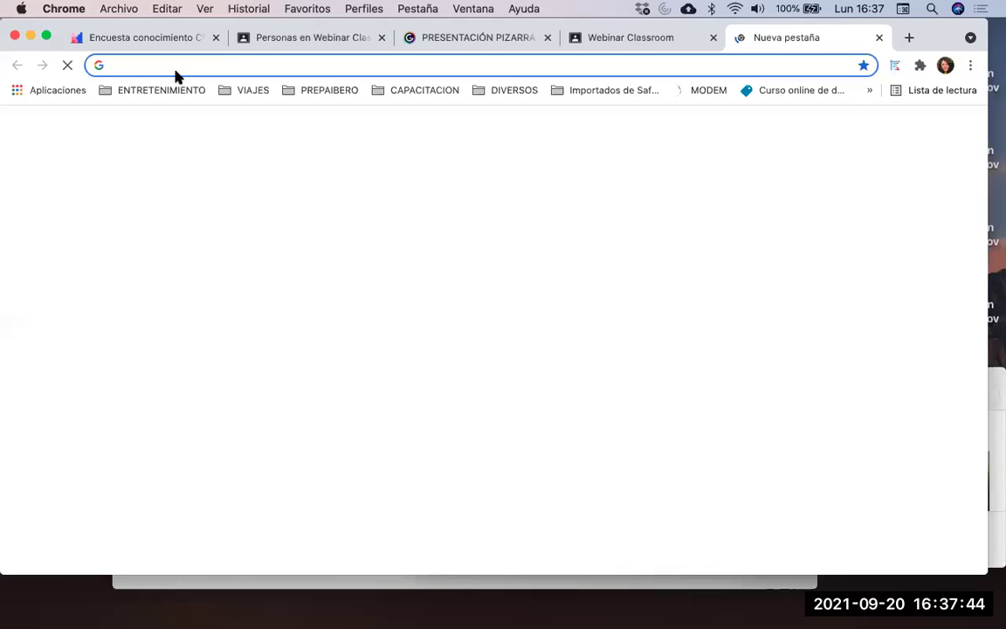
text(uamc)
key(Return)
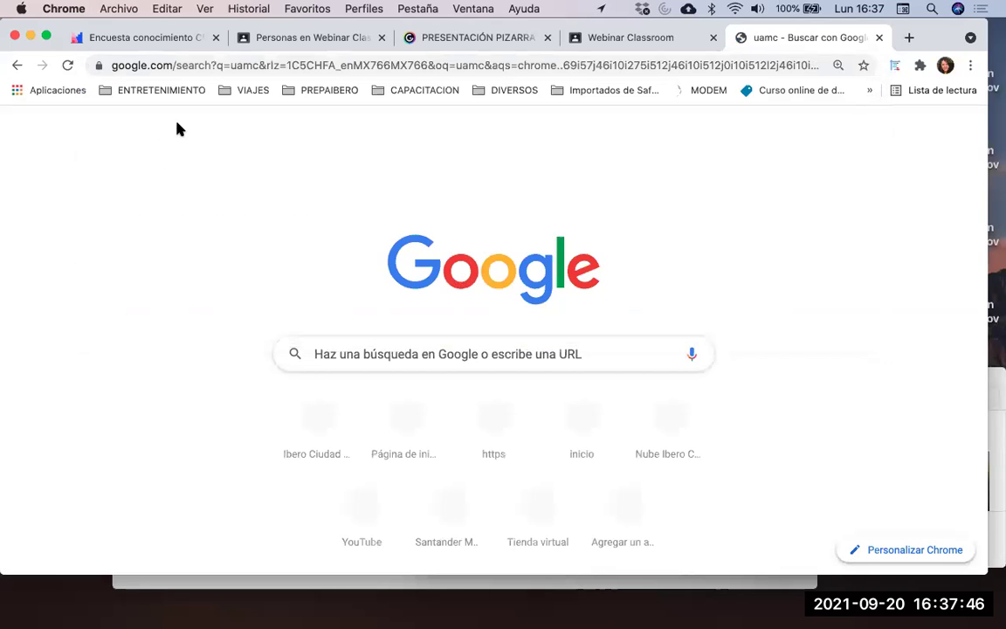
click(283, 359)
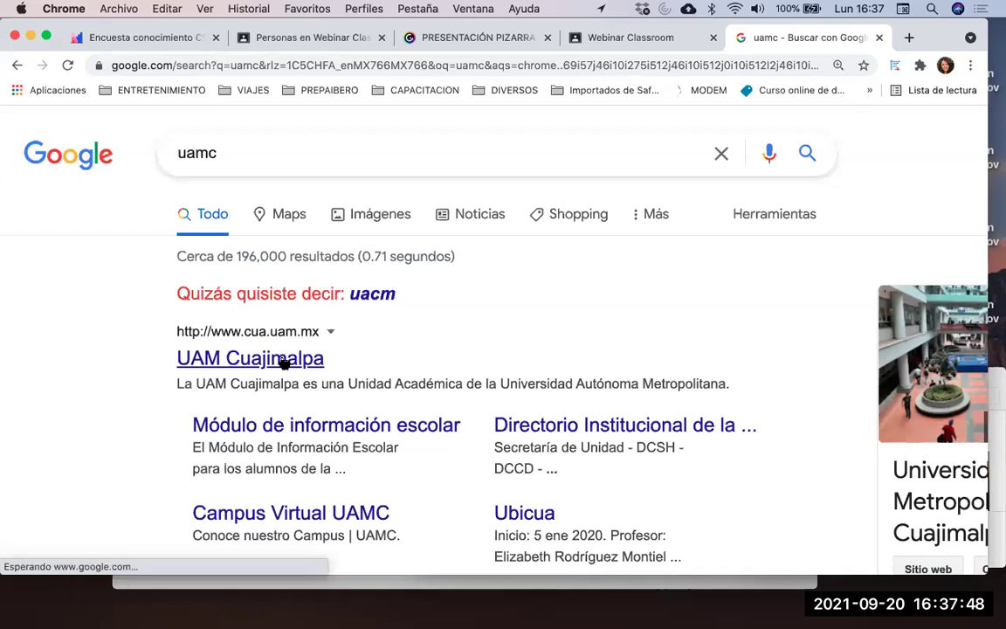
click(253, 69)
key(super+c)
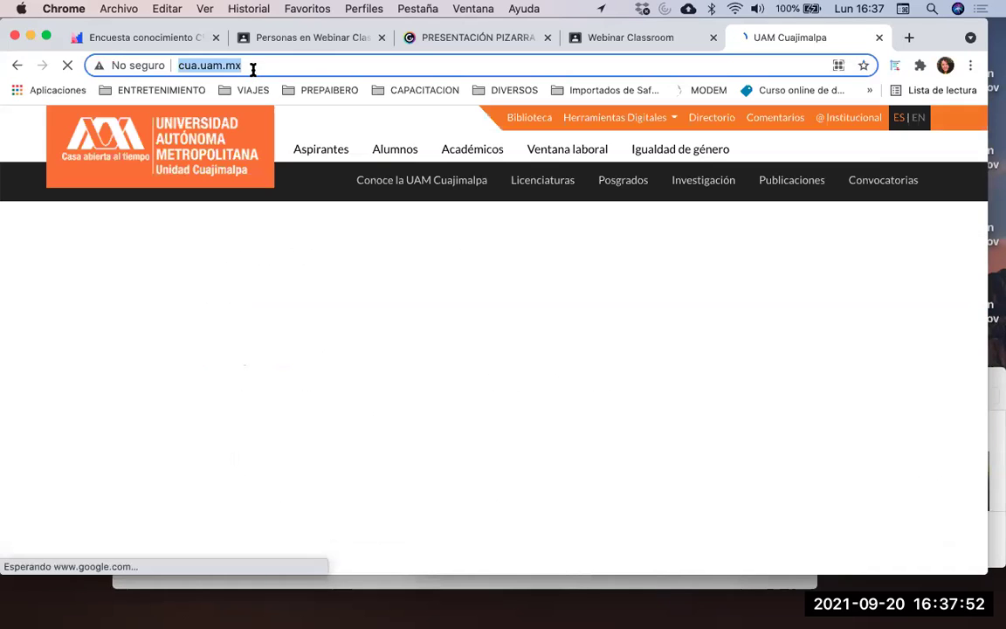
click(612, 42)
key(super+v)
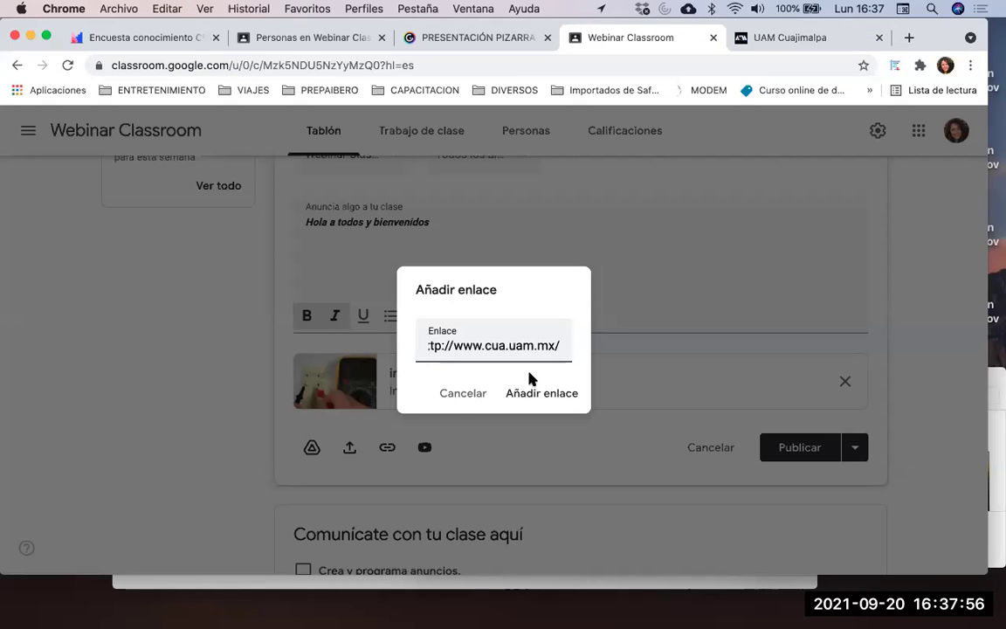
click(534, 394)
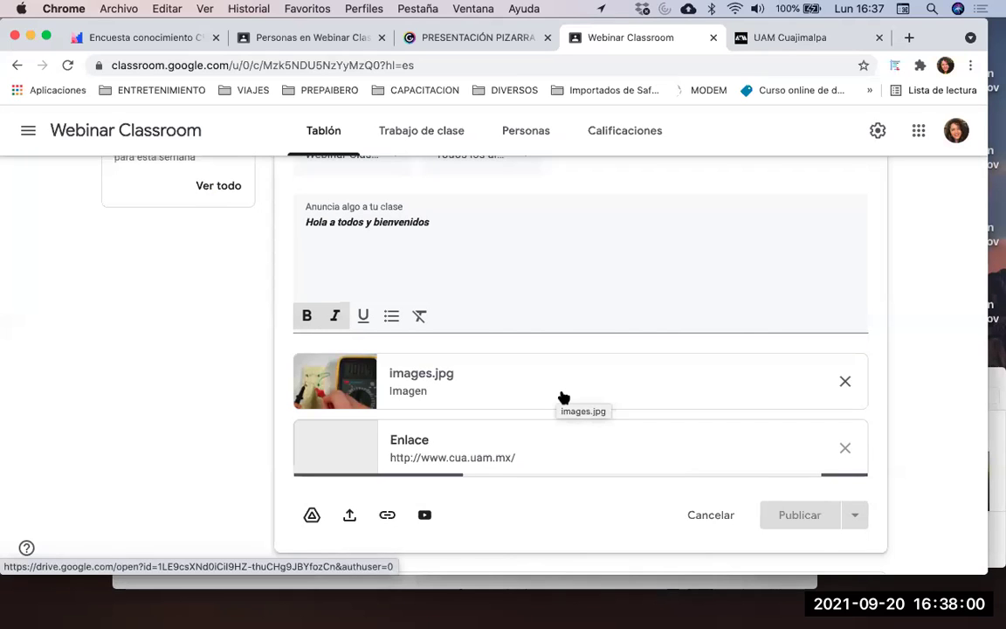
scroll(559, 396, down, 1)
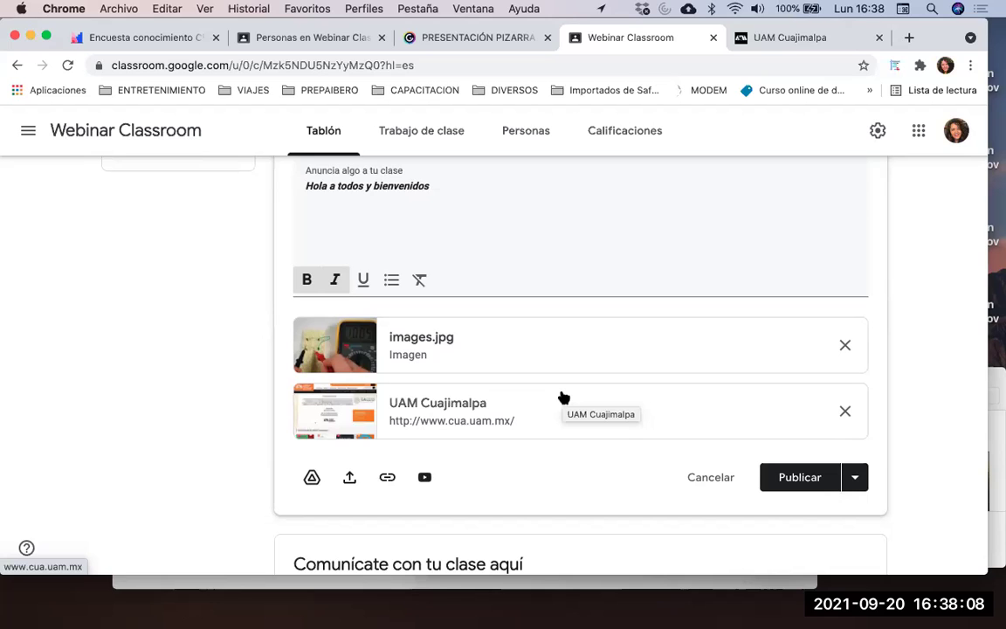
scroll(563, 397, down, 1)
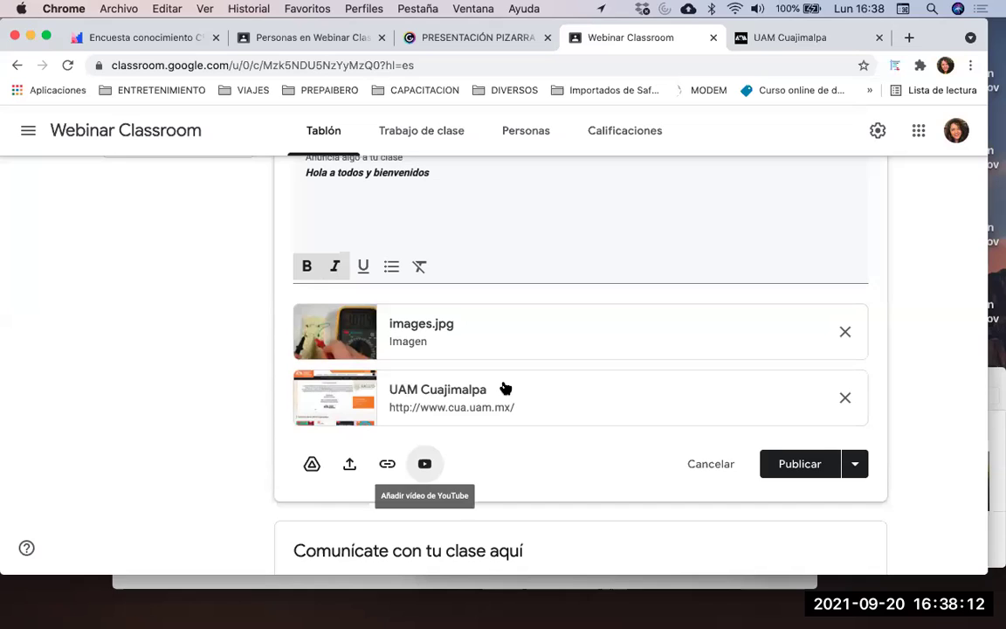
Search YouTube for 'classroom' in the video dialog and pick the Micset result
click(425, 464)
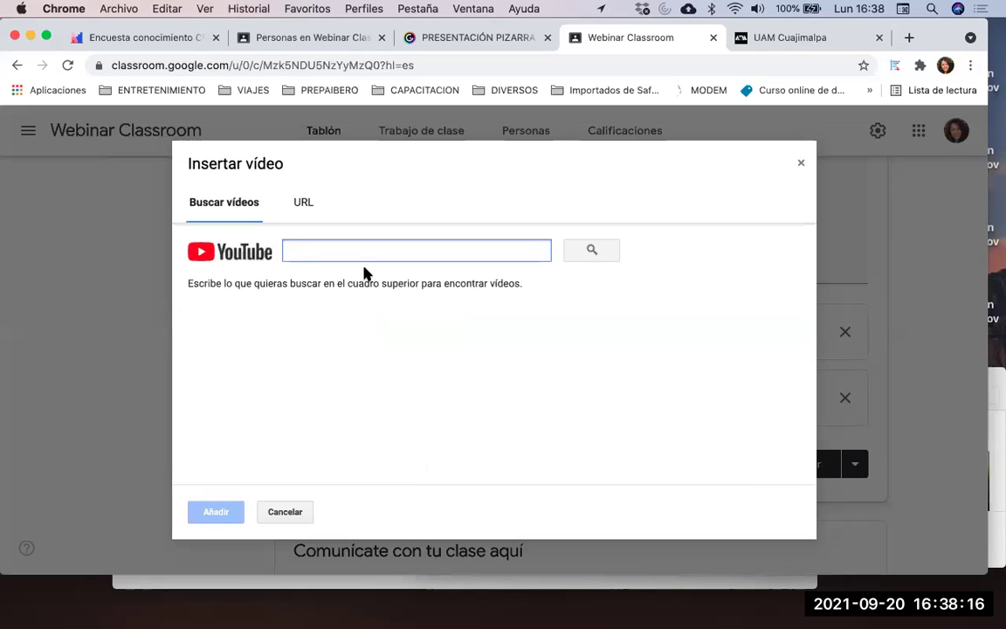
text(classroom)
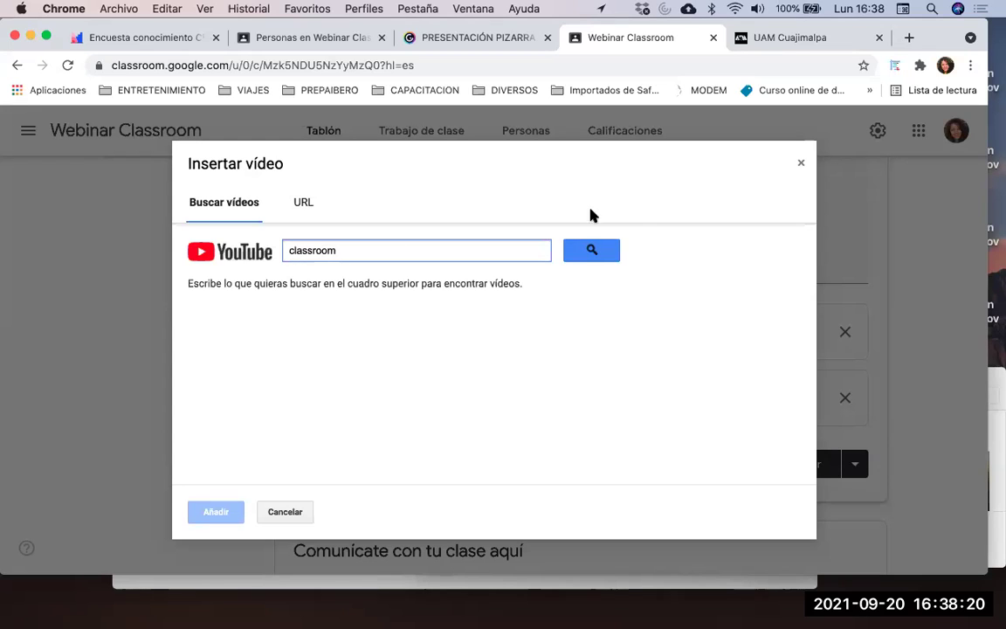
click(596, 251)
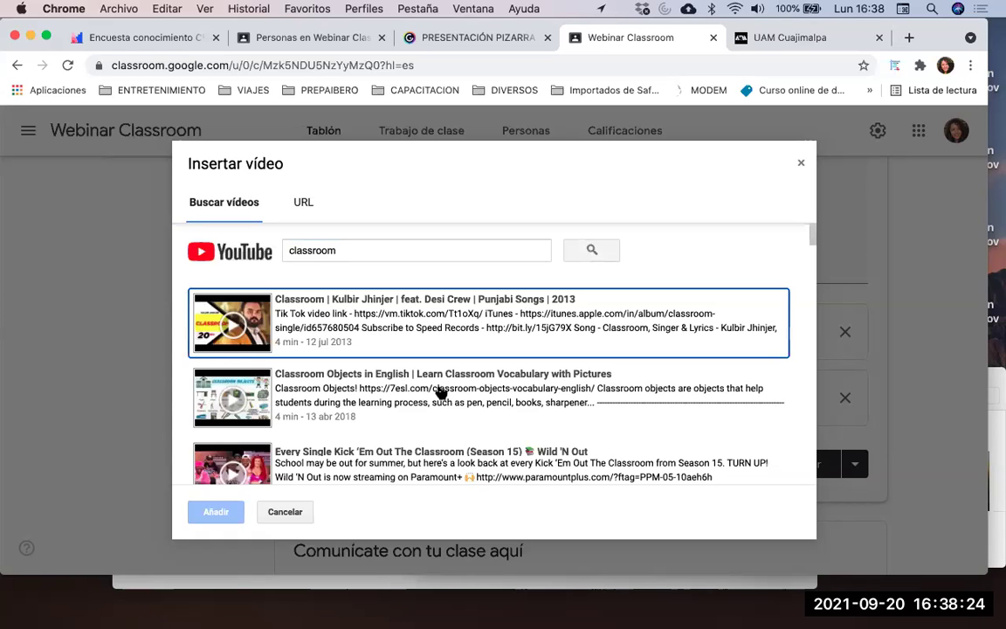
scroll(441, 393, down, 1)
scroll(441, 393, down, 3)
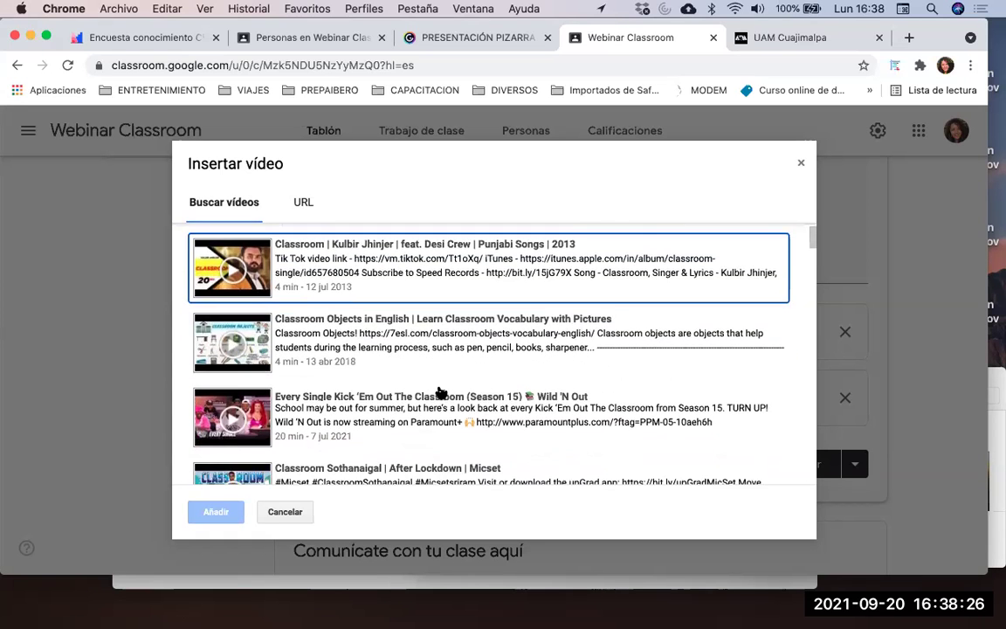
scroll(441, 393, down, 4)
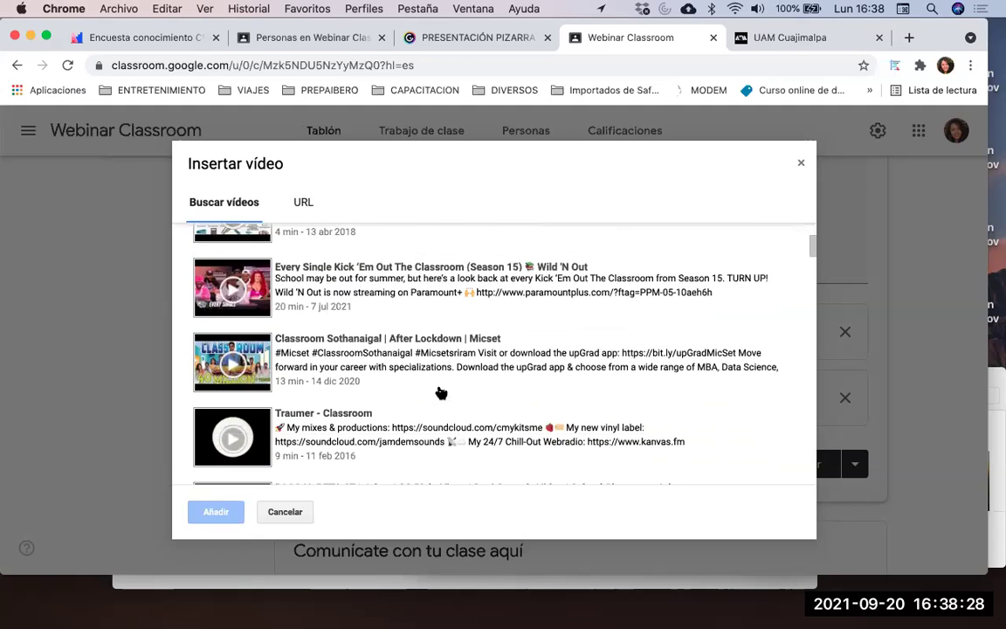
scroll(441, 393, up, 5)
scroll(441, 393, down, 2)
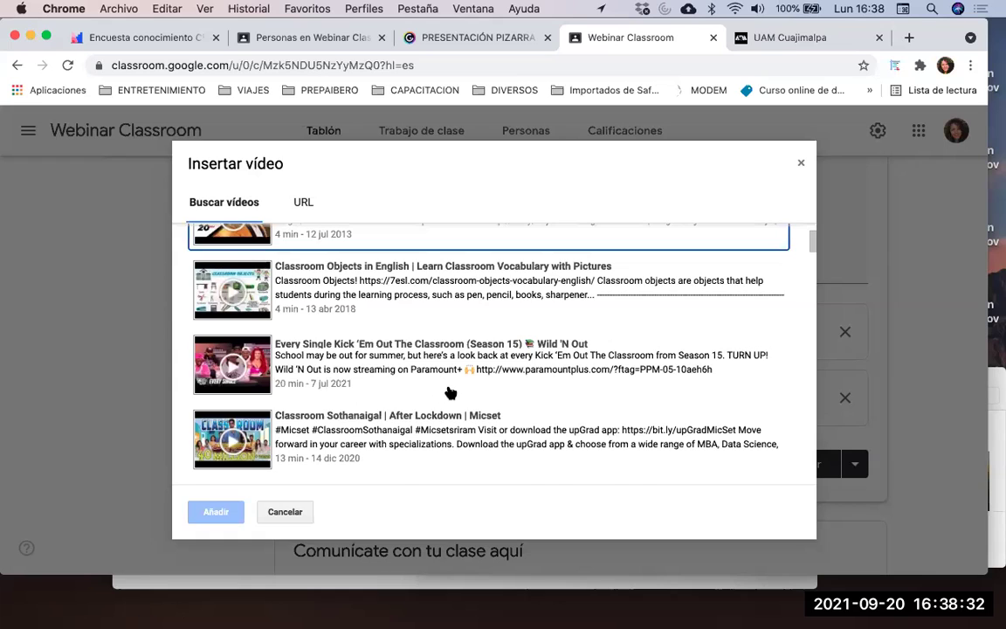
scroll(446, 393, down, 1)
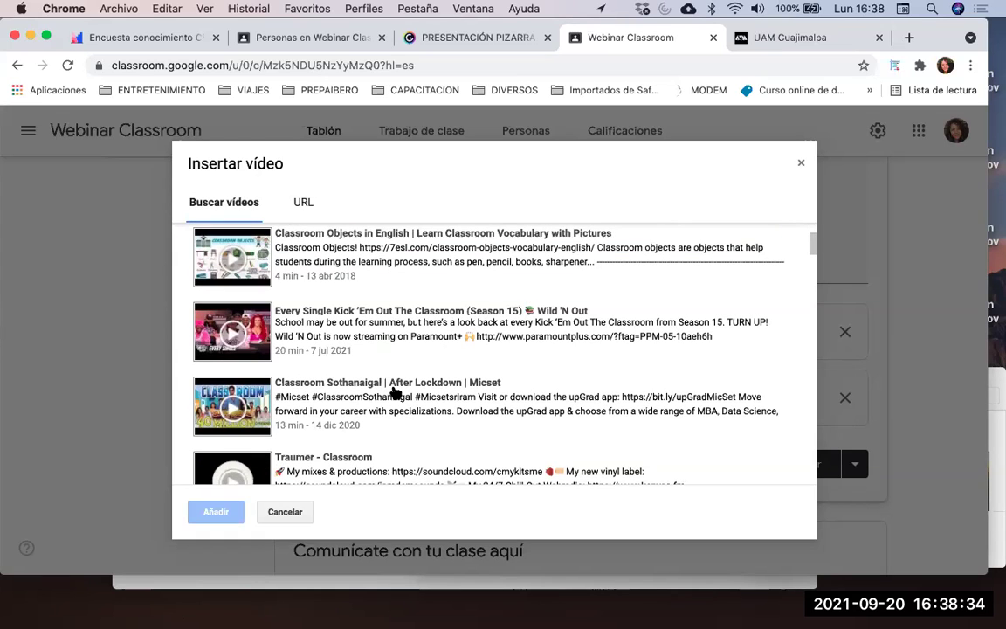
click(395, 393)
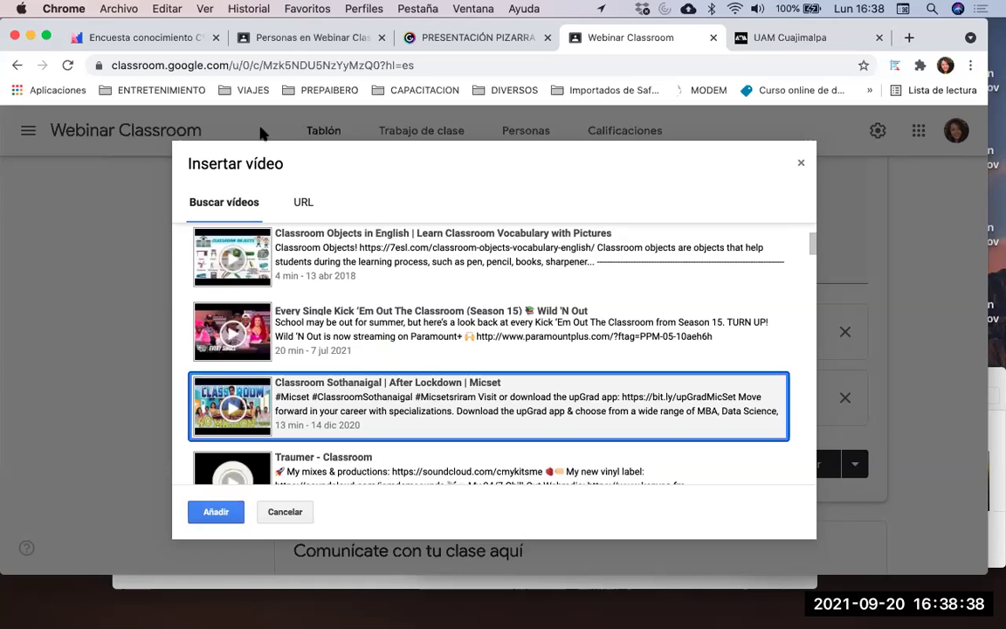
Rerun the 'classroom' search and attach the 'Classroom Sothanaigal | After Lockdown | Micset' video
click(304, 203)
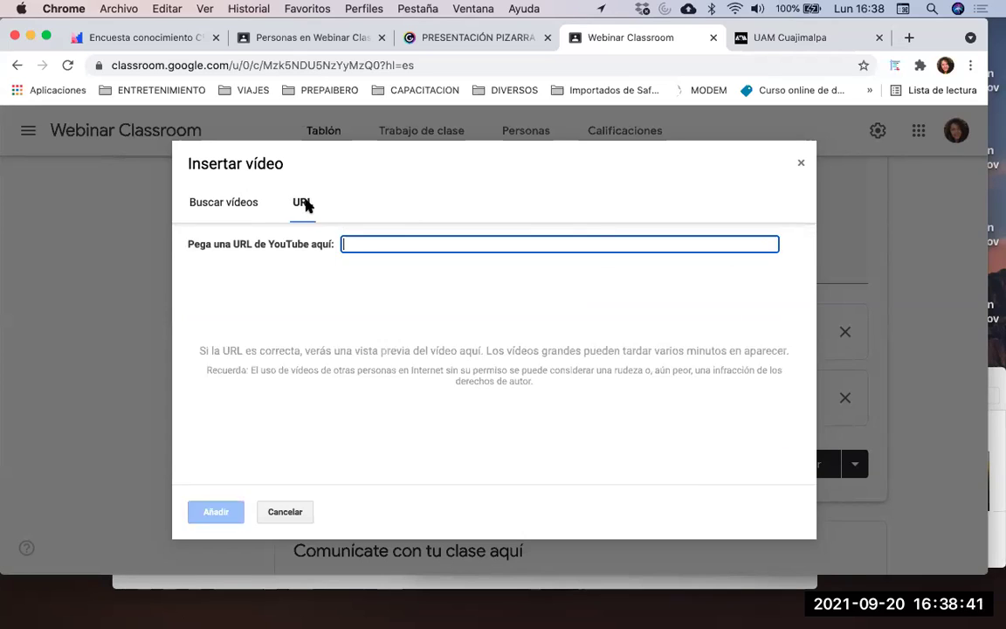
click(236, 202)
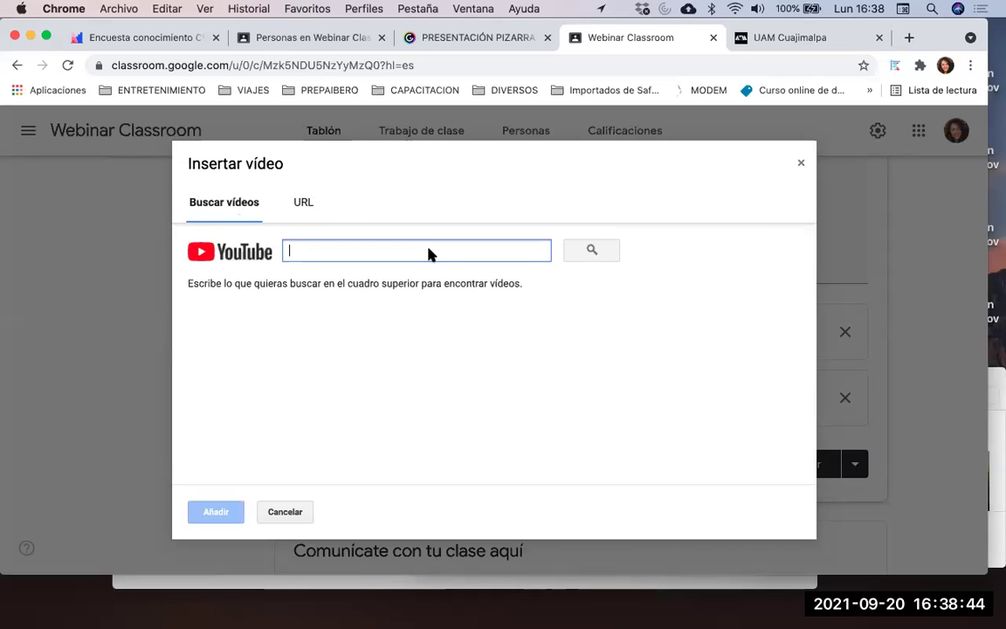
text(cls)
key(BackSpace)
text(assroom)
key(Return)
click(480, 418)
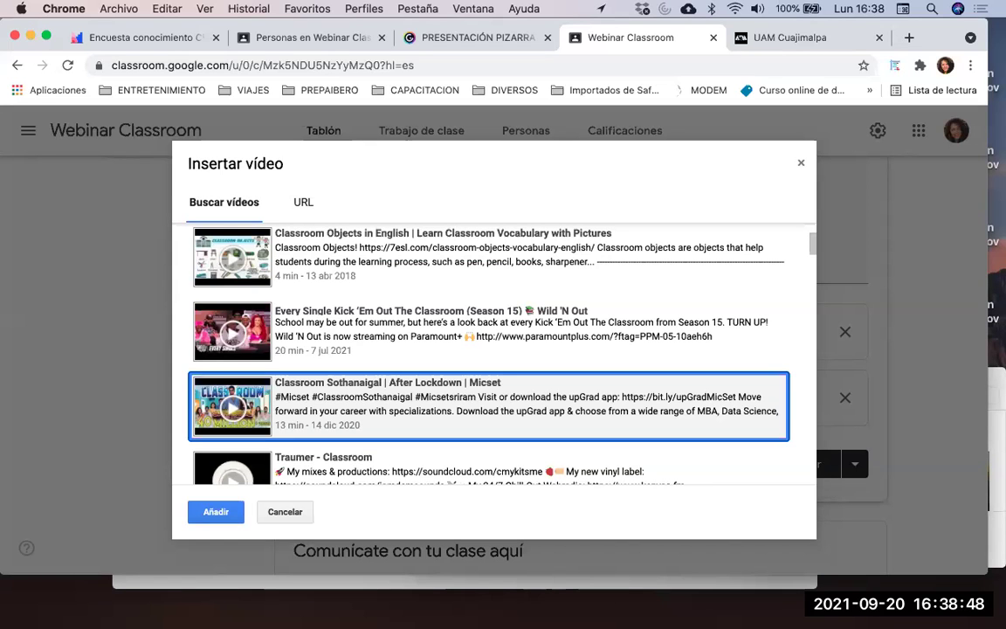
click(479, 418)
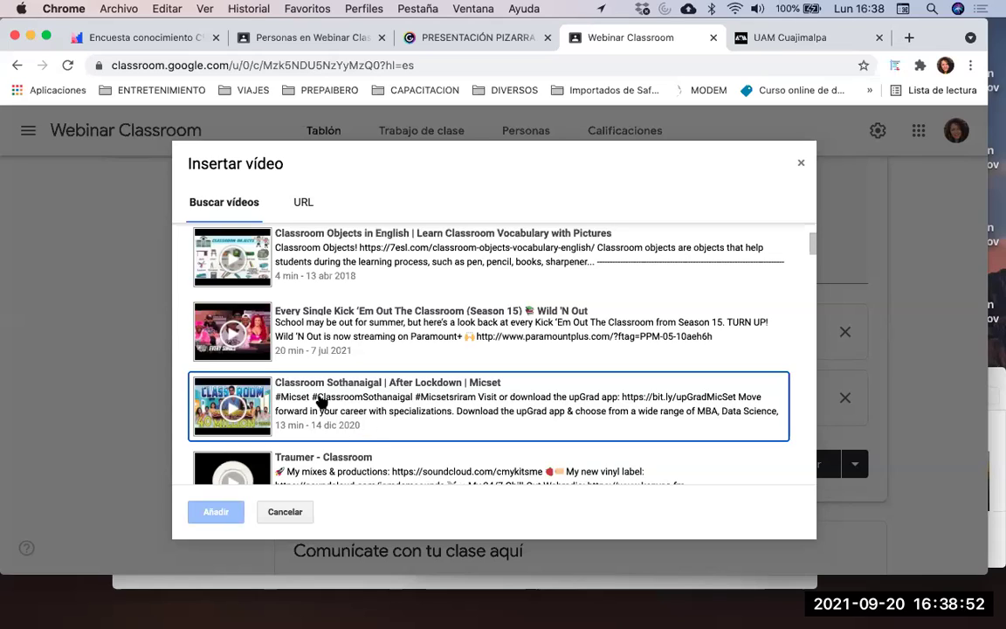
click(384, 408)
click(211, 513)
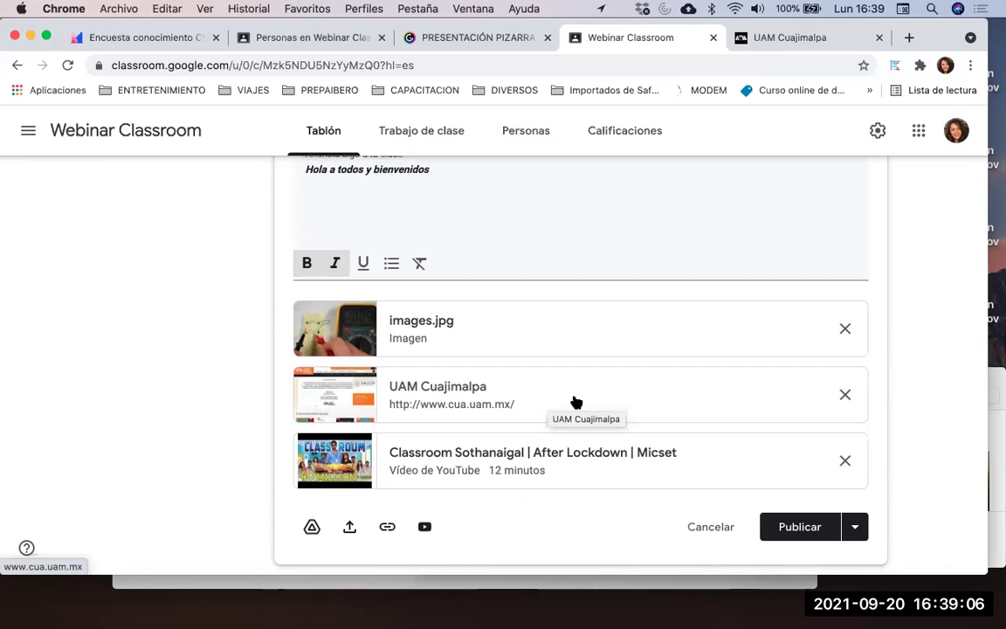
Publish the welcome announcement with its image, UAM Cuajimalpa link and YouTube video to the stream
scroll(576, 402, down, 1)
scroll(575, 401, down, 1)
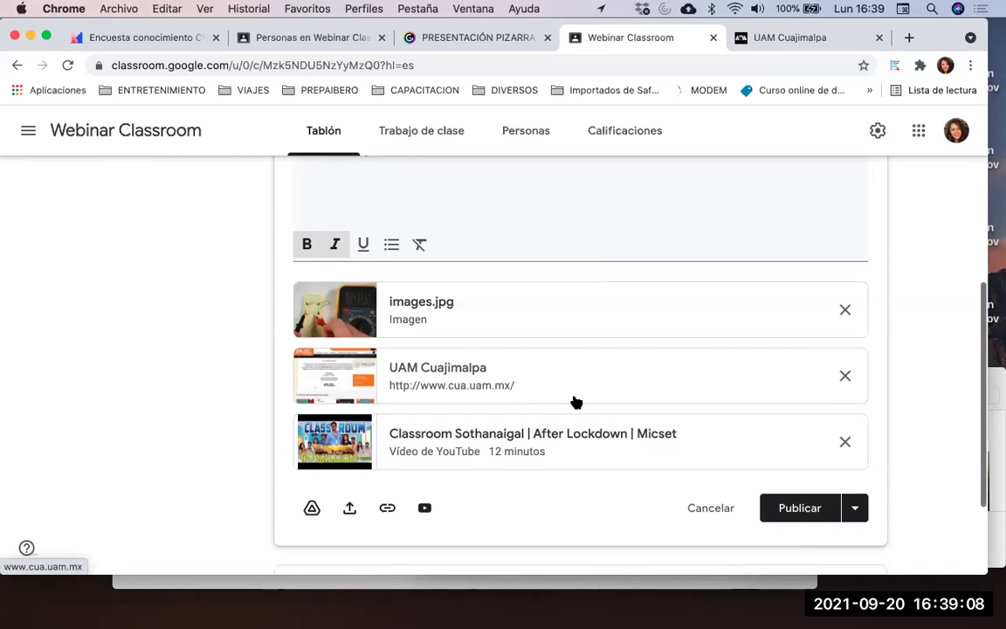
scroll(653, 446, up, 3)
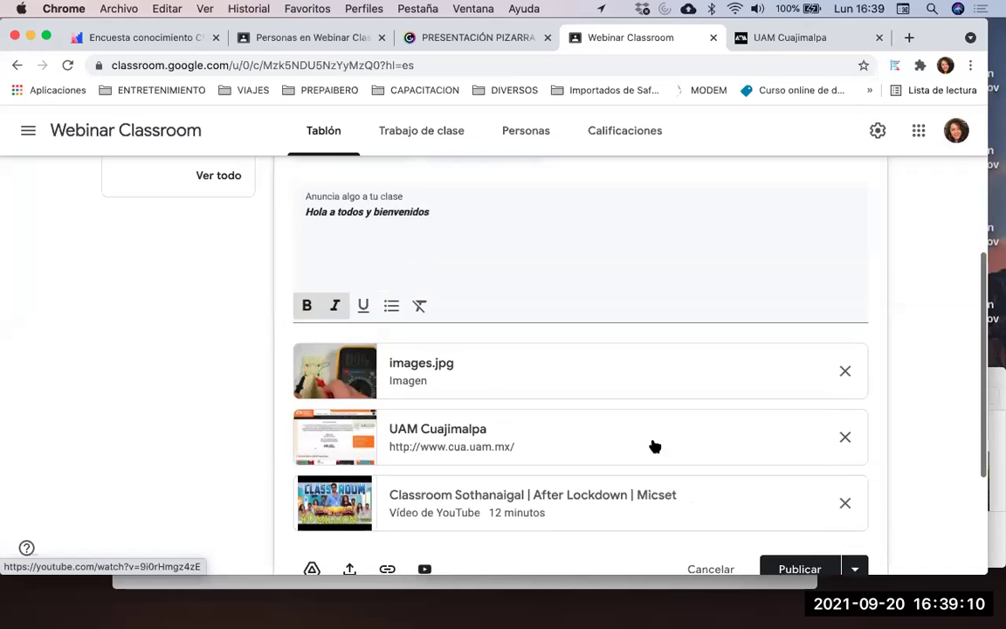
scroll(725, 340, down, 5)
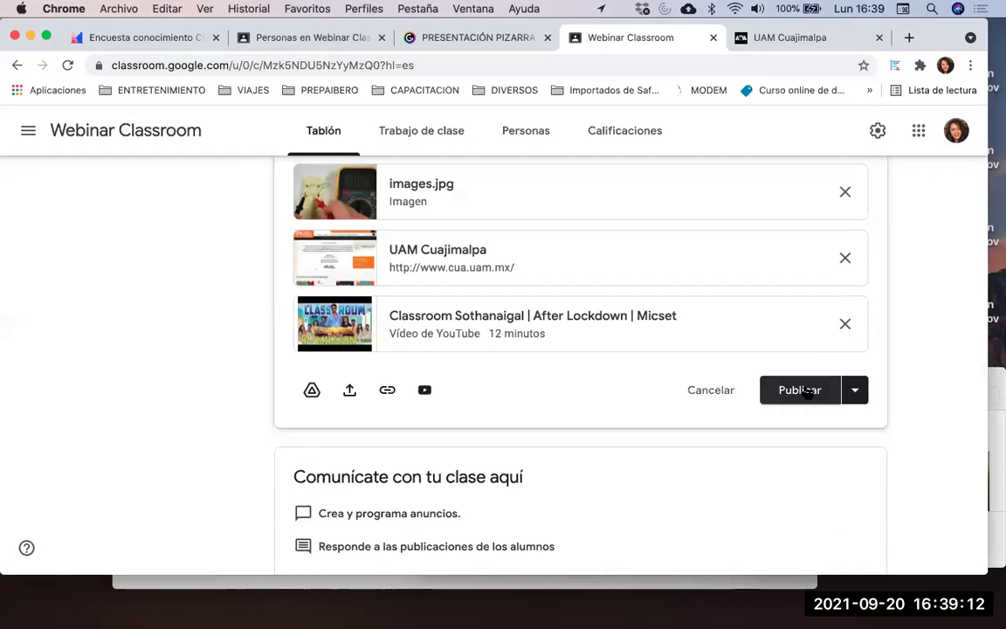
click(808, 391)
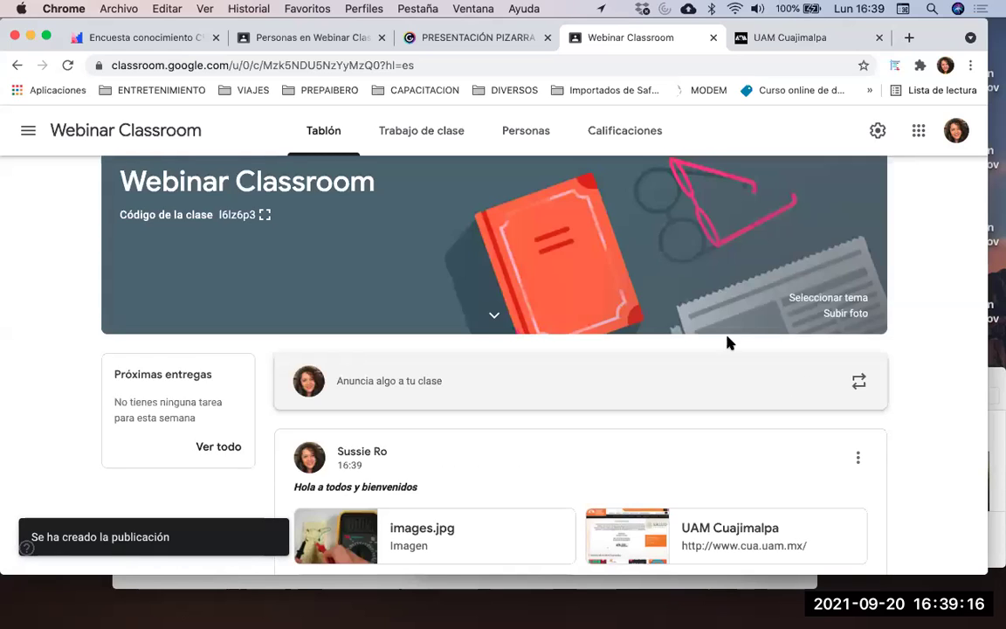
scroll(727, 341, down, 3)
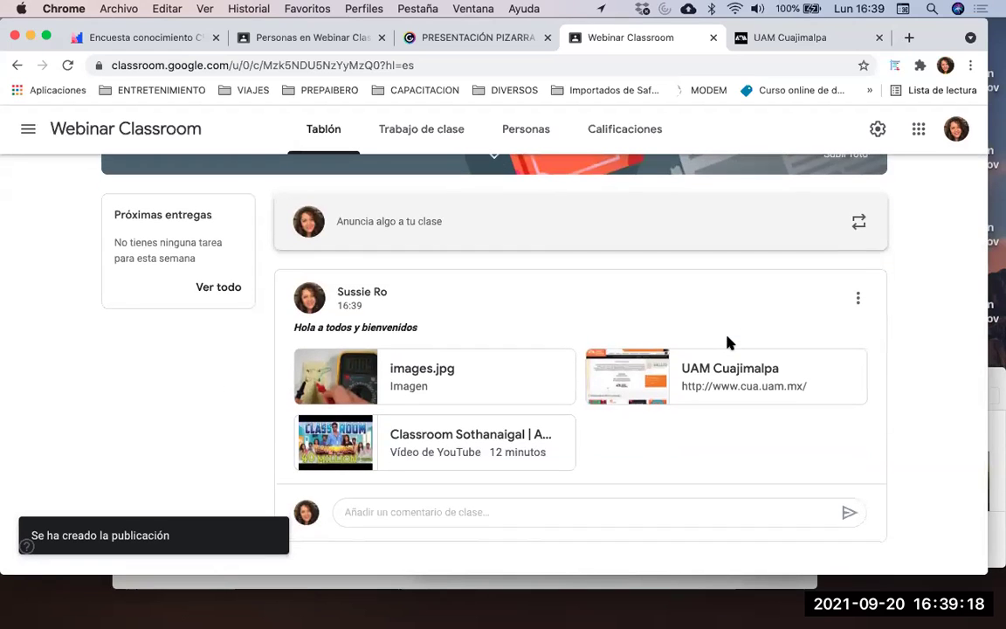
scroll(730, 318, up, 3)
scroll(732, 320, down, 3)
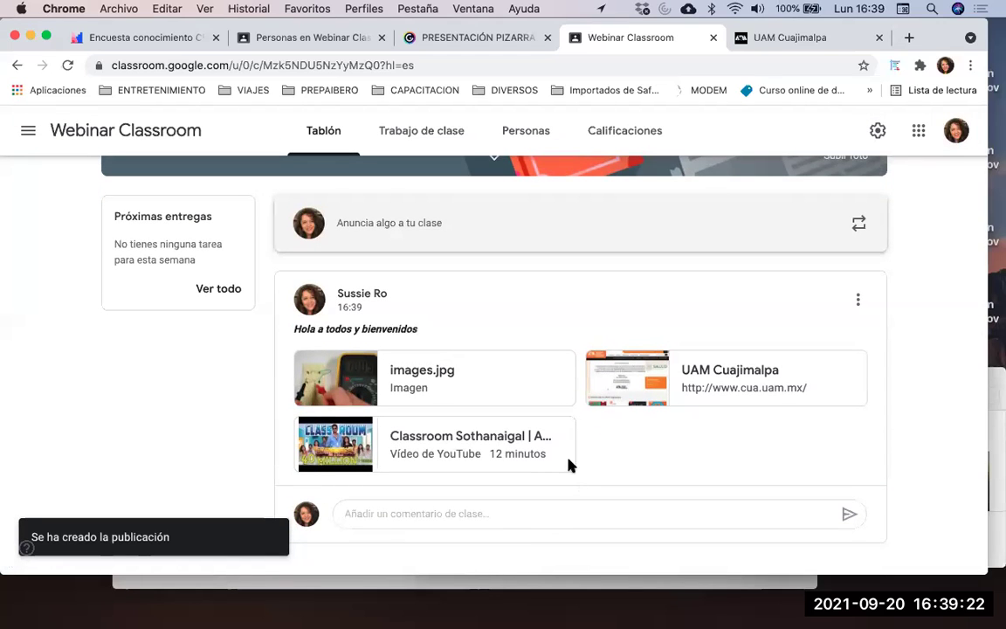
Open the Personas page and look through its one teacher and nine students
click(540, 133)
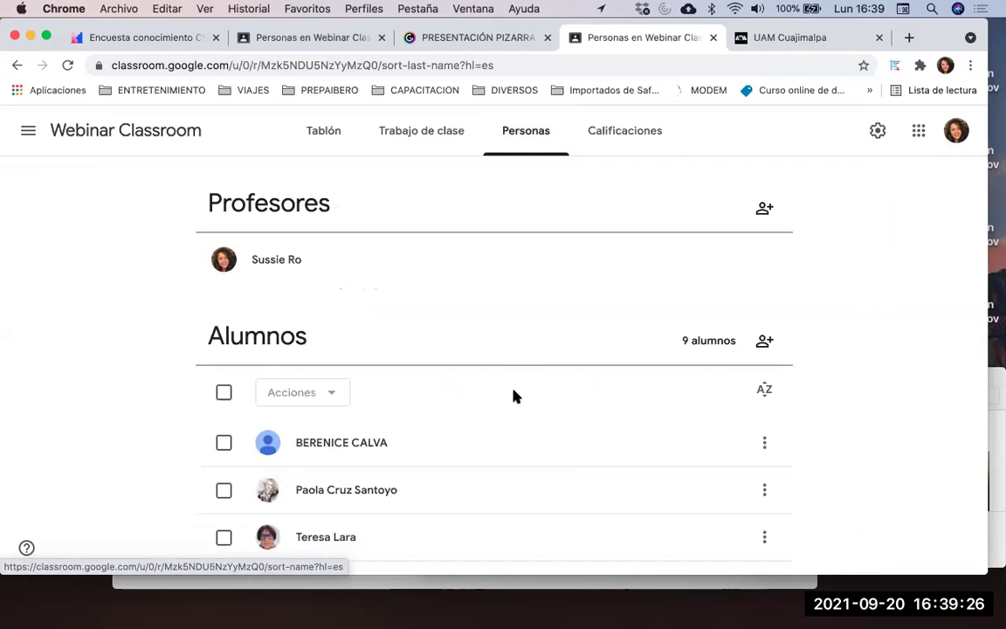
scroll(515, 398, down, 5)
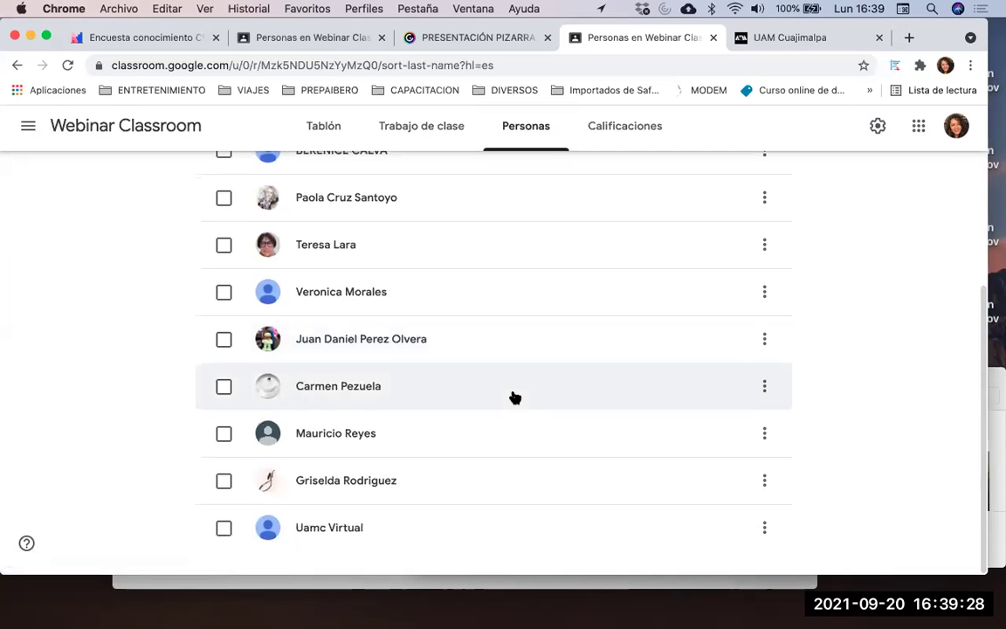
scroll(515, 397, up, 2)
scroll(516, 397, up, 2)
scroll(516, 397, down, 4)
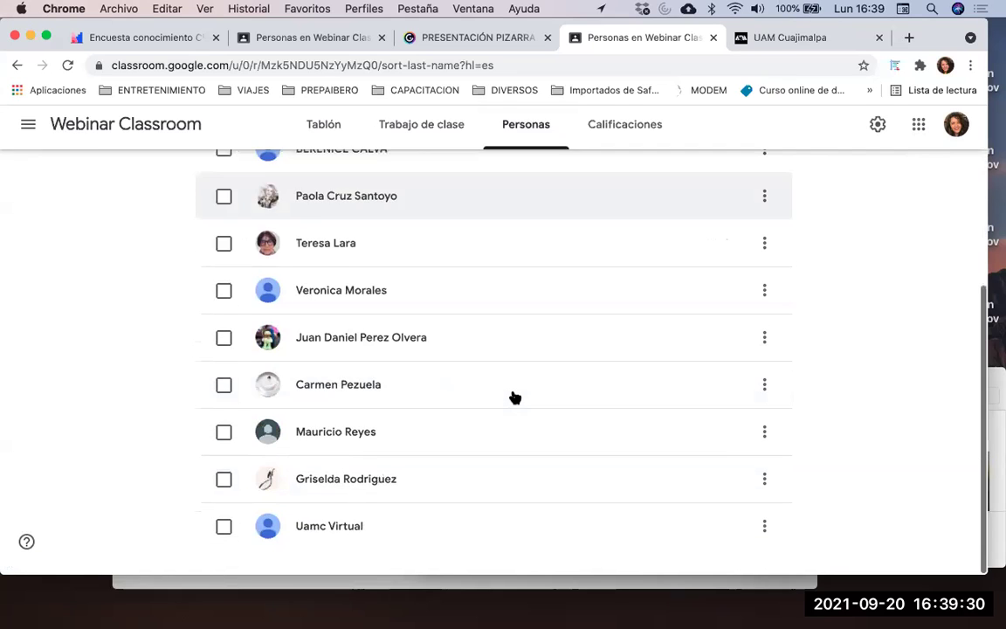
scroll(516, 398, up, 2)
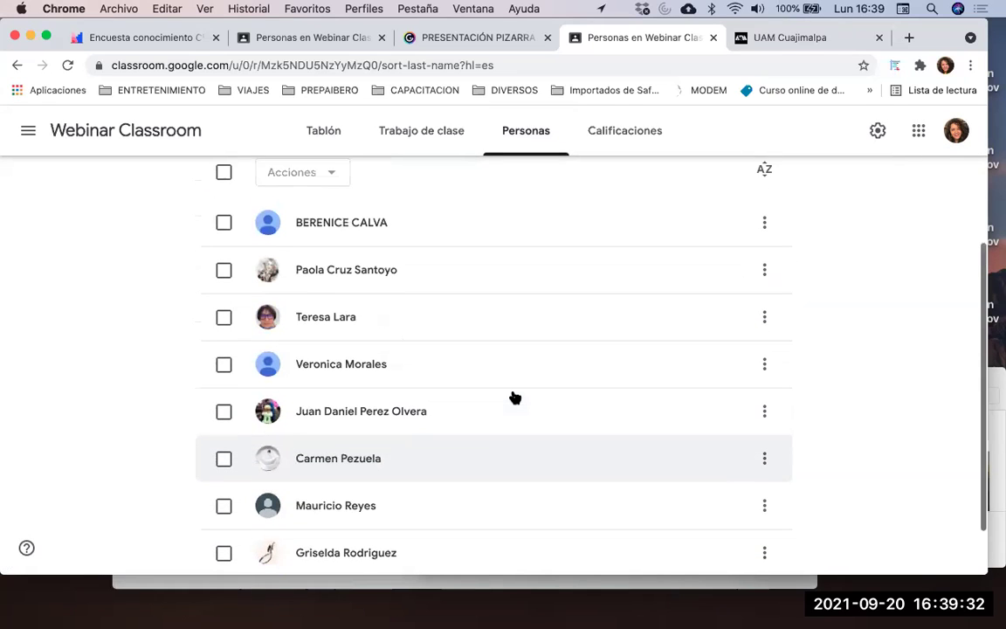
scroll(515, 398, down, 2)
scroll(515, 398, up, 5)
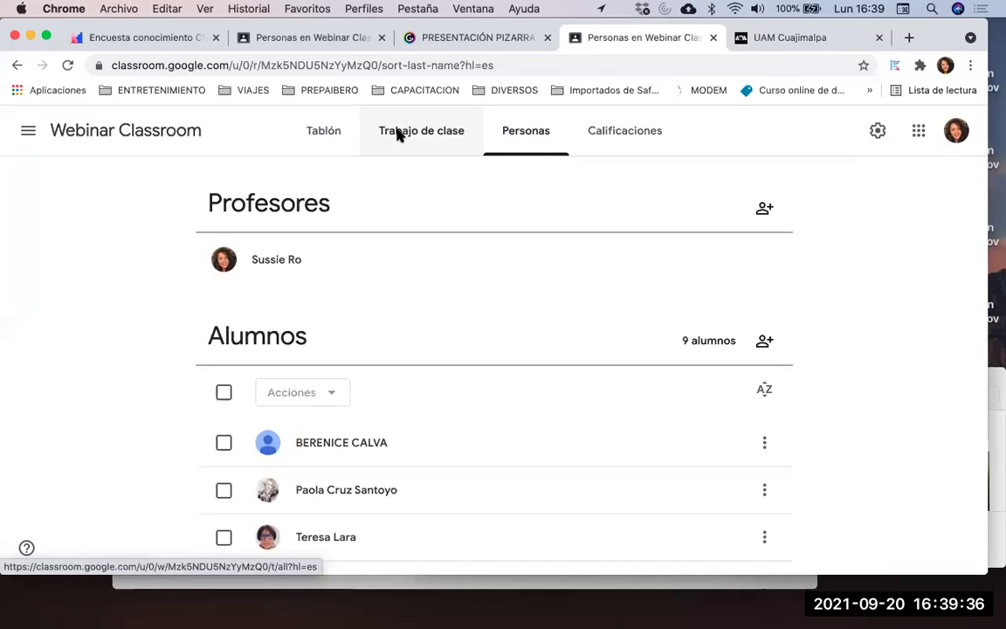
Return to the Clases home page showing the Webinar Classroom and UAMC-Ciclo de Webinars cards
click(28, 134)
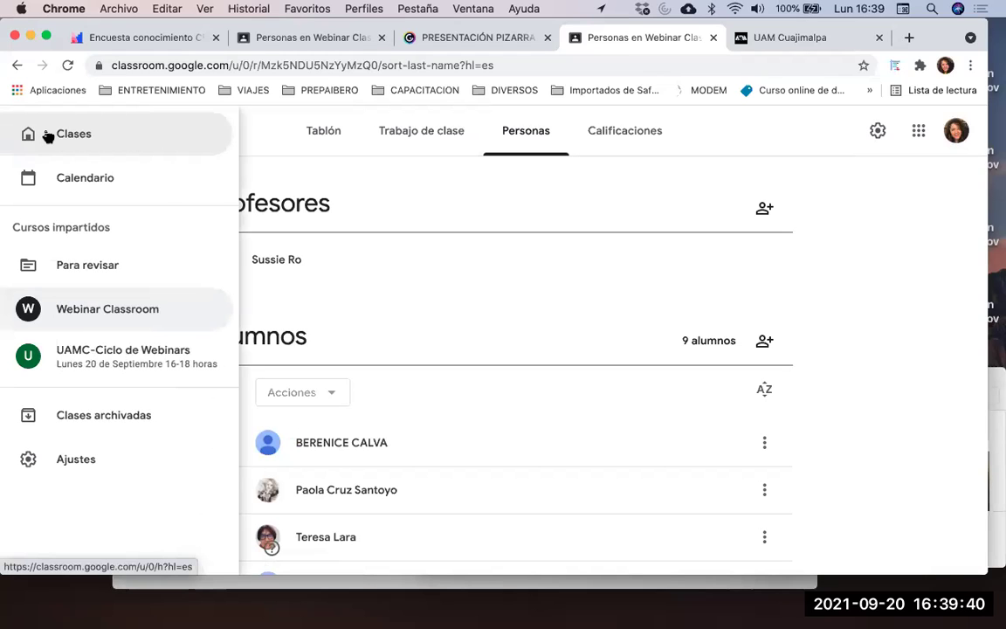
click(47, 135)
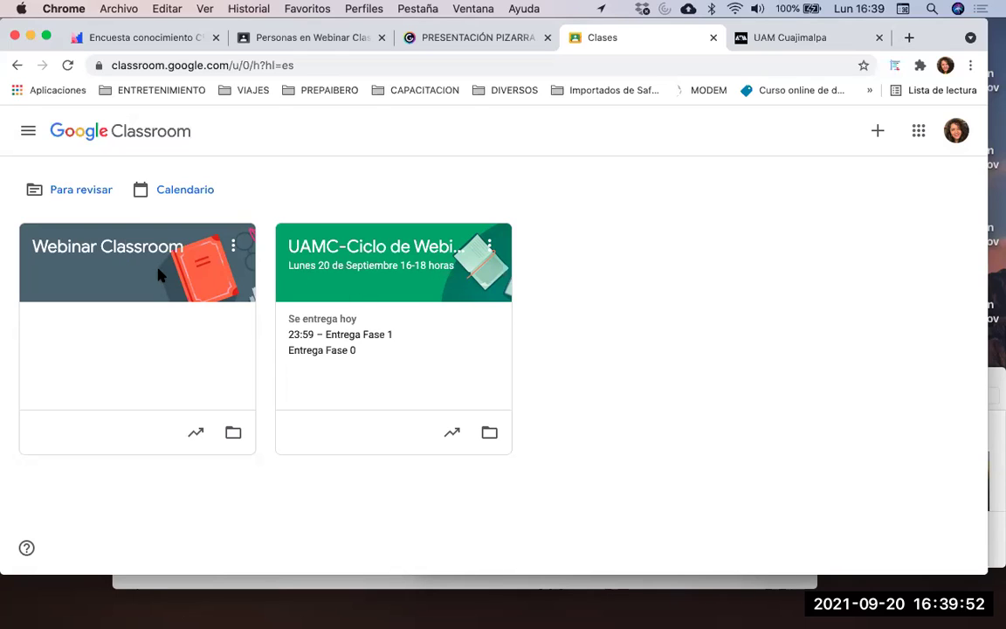
click(27, 132)
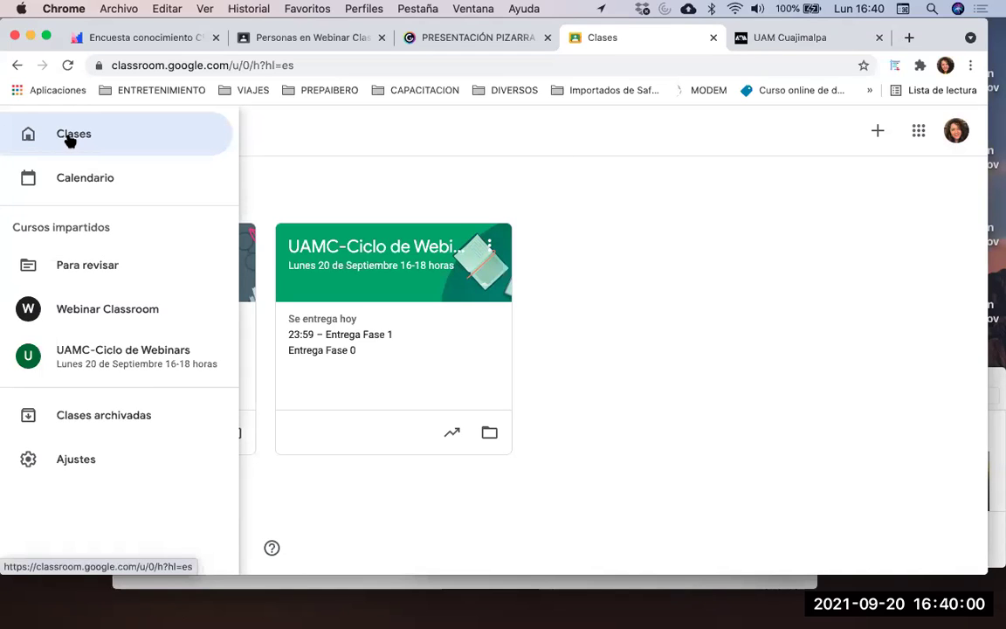
click(73, 138)
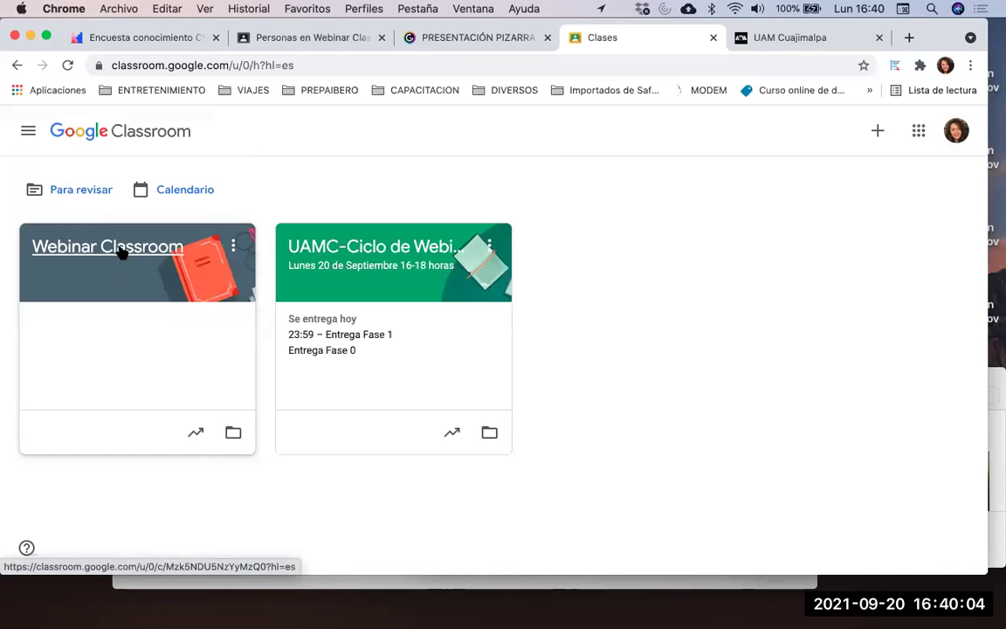
Open the Webinar Classroom stream and scroll to the welcome announcement
click(123, 252)
scroll(422, 362, down, 4)
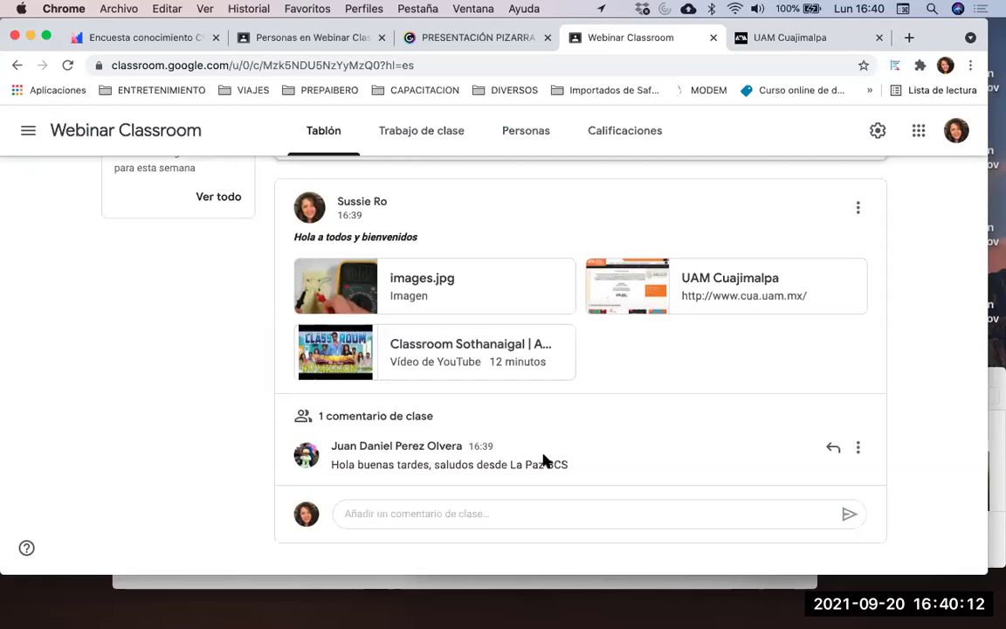
scroll(545, 462, up, 1)
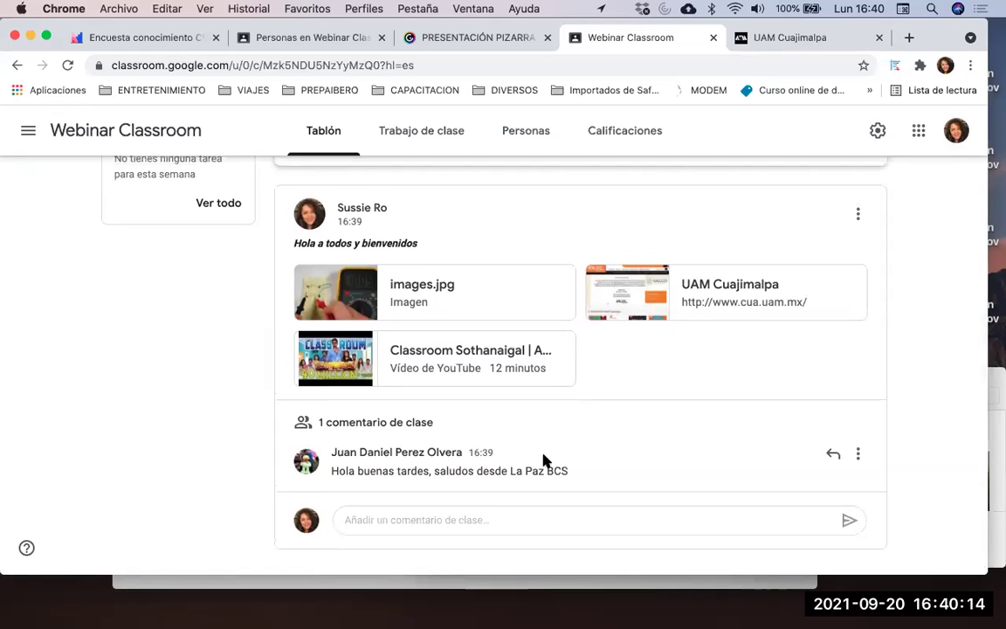
scroll(545, 462, down, 1)
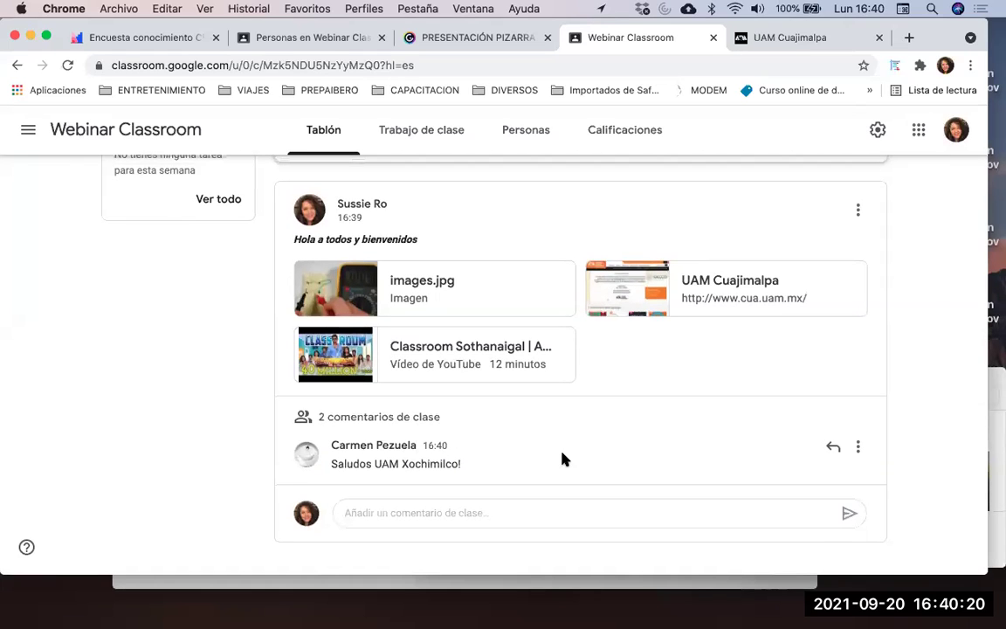
Expand the welcome post's class comments and read the three student greetings
click(384, 420)
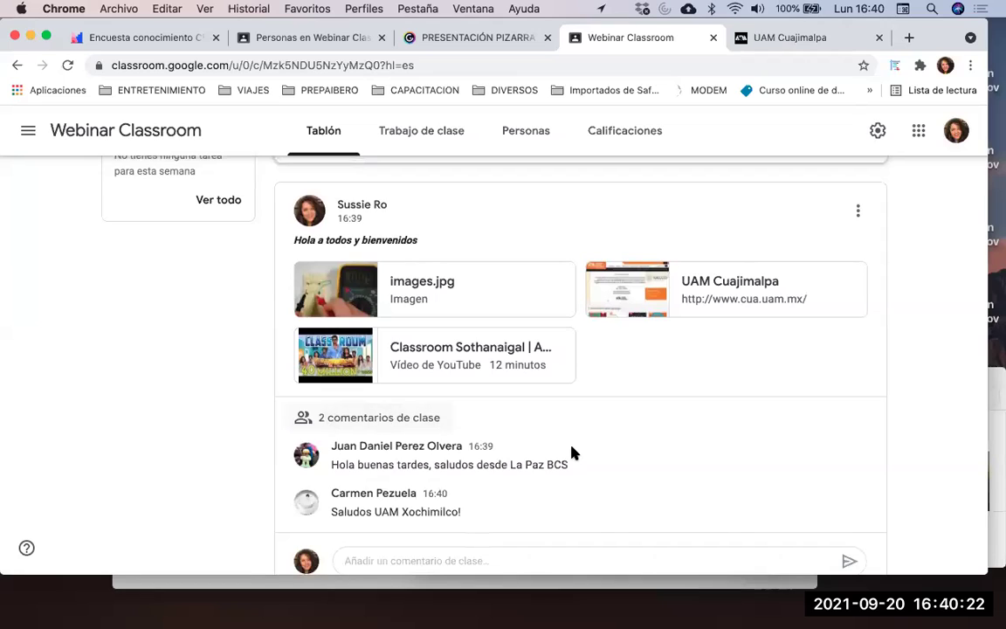
scroll(573, 453, down, 1)
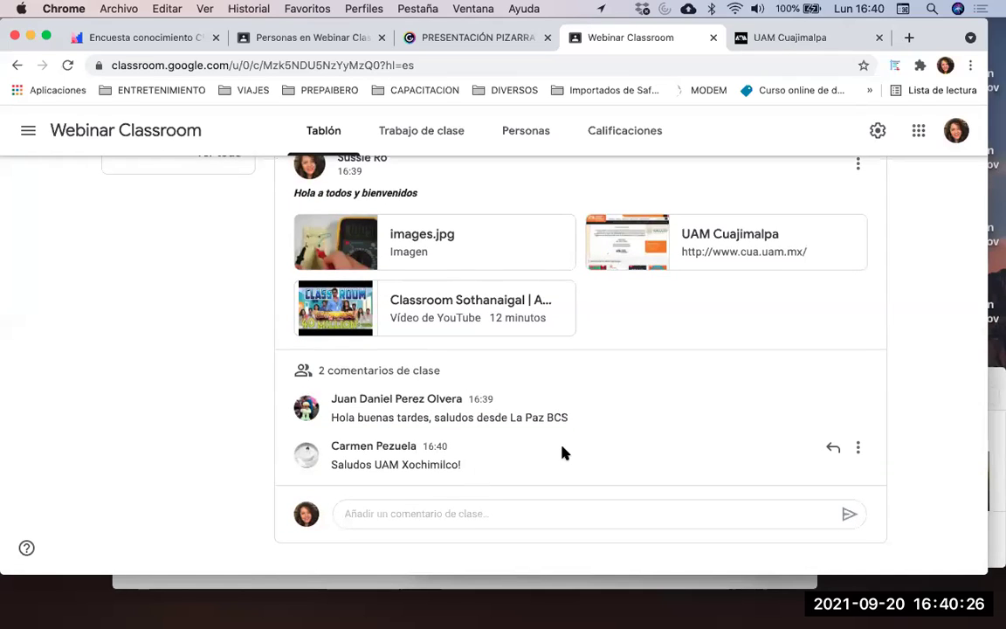
scroll(562, 453, up, 1)
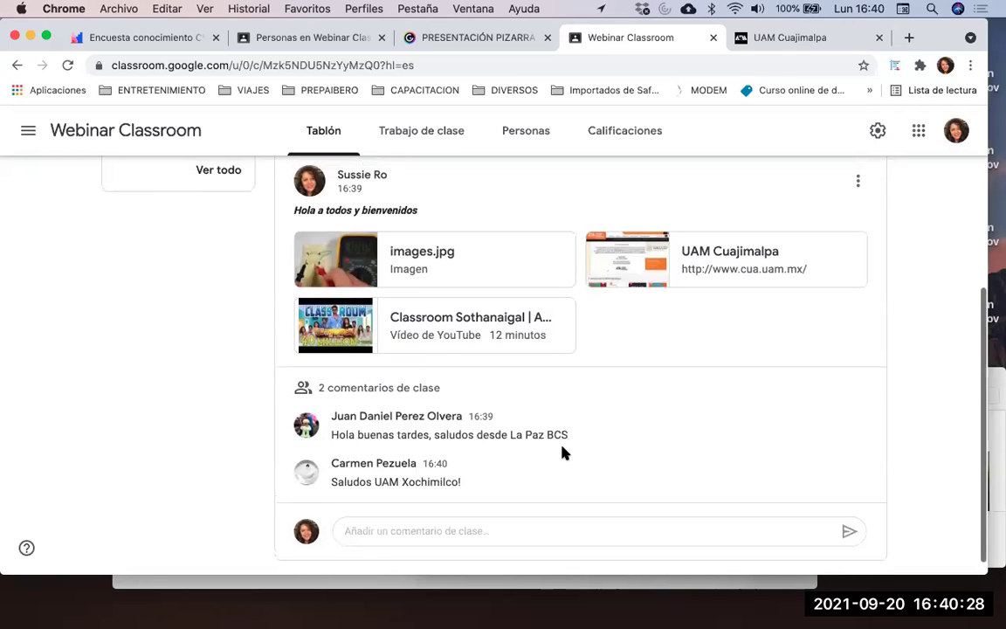
scroll(562, 453, up, 3)
scroll(561, 453, down, 3)
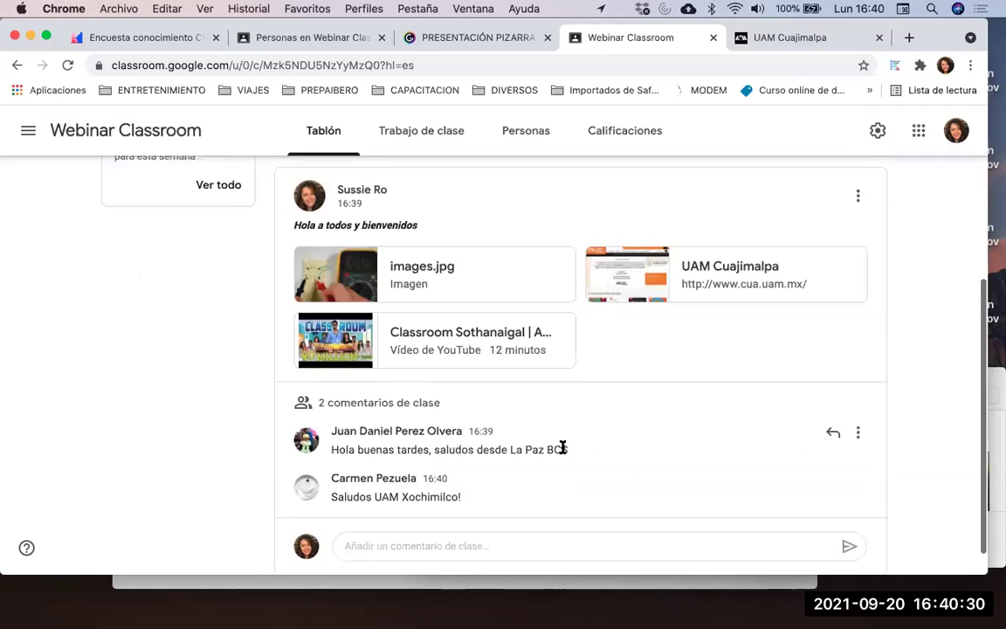
scroll(561, 453, up, 3)
scroll(562, 453, down, 3)
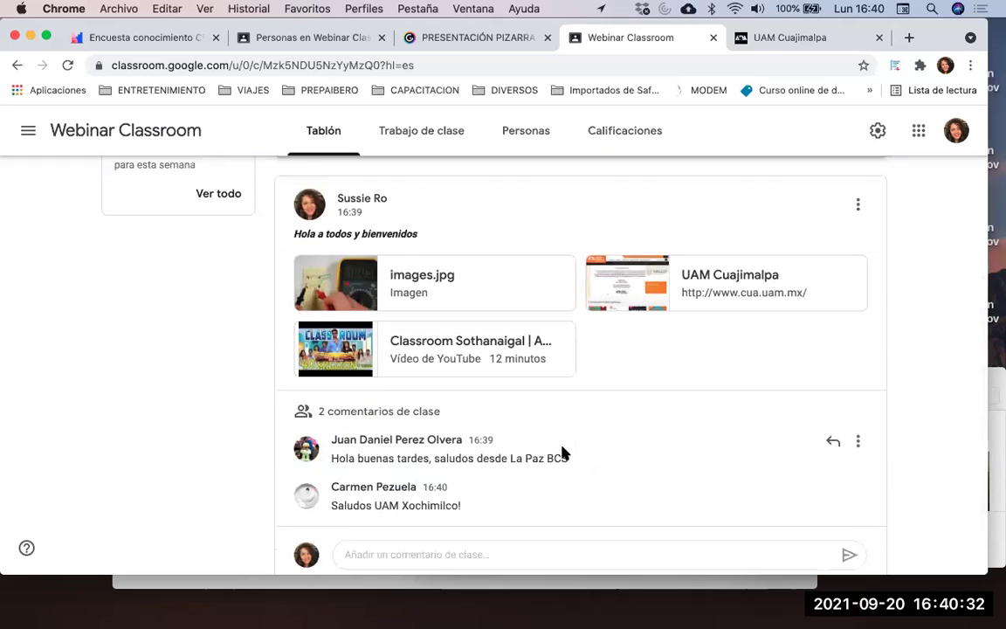
scroll(648, 204, up, 4)
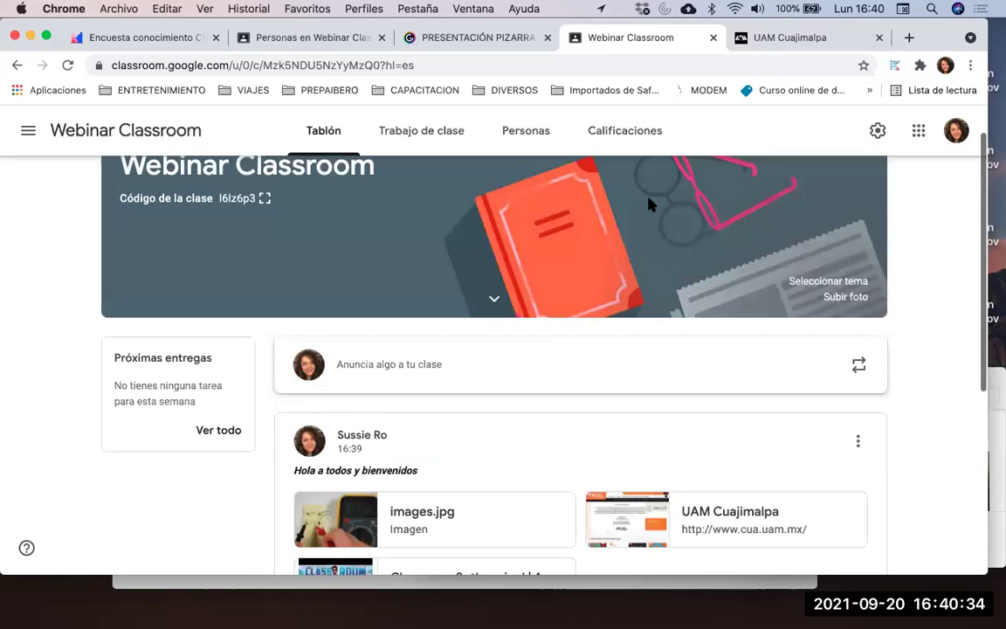
scroll(651, 208, down, 5)
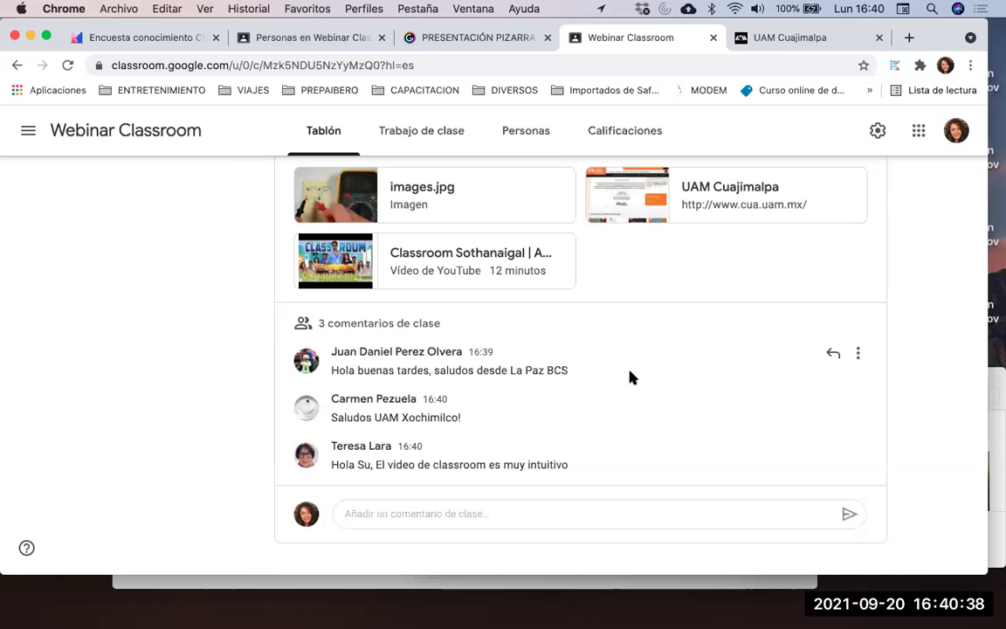
scroll(630, 377, up, 3)
scroll(629, 378, down, 3)
scroll(637, 372, up, 2)
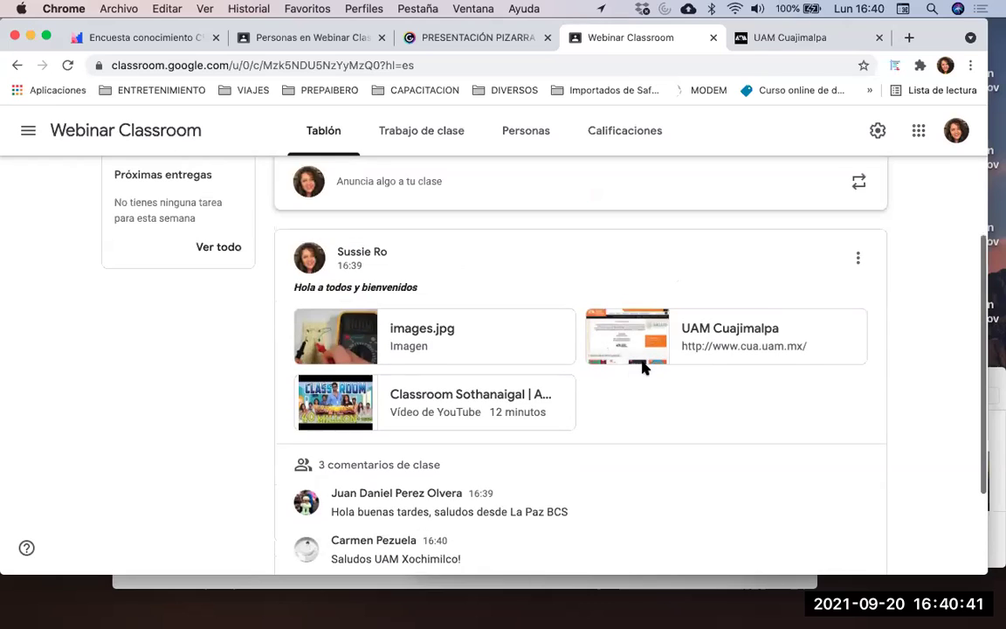
click(859, 259)
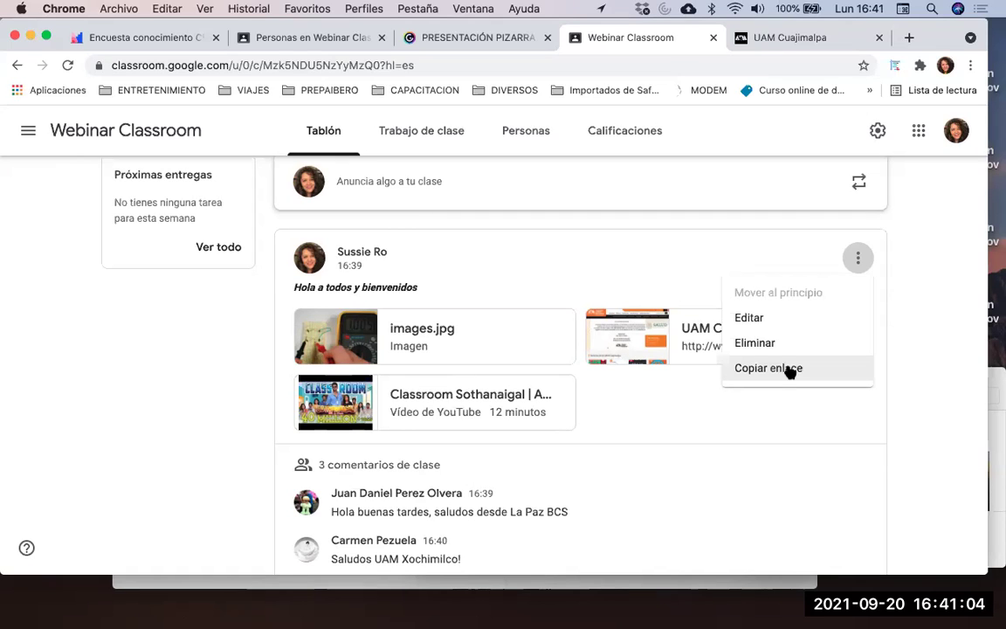
click(943, 332)
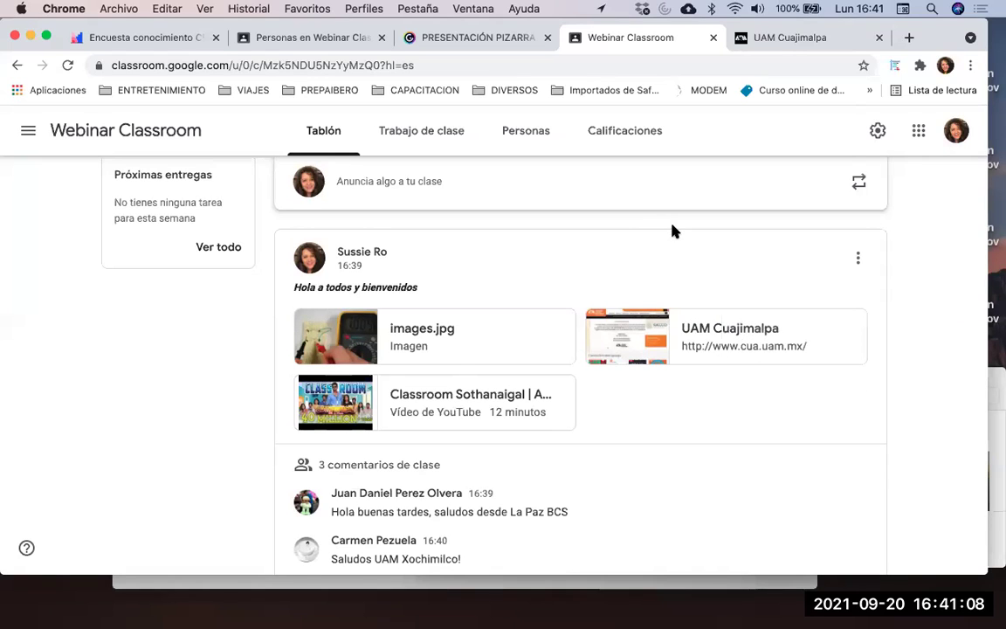
scroll(672, 230, up, 3)
scroll(673, 231, down, 4)
scroll(673, 229, up, 5)
scroll(673, 231, down, 5)
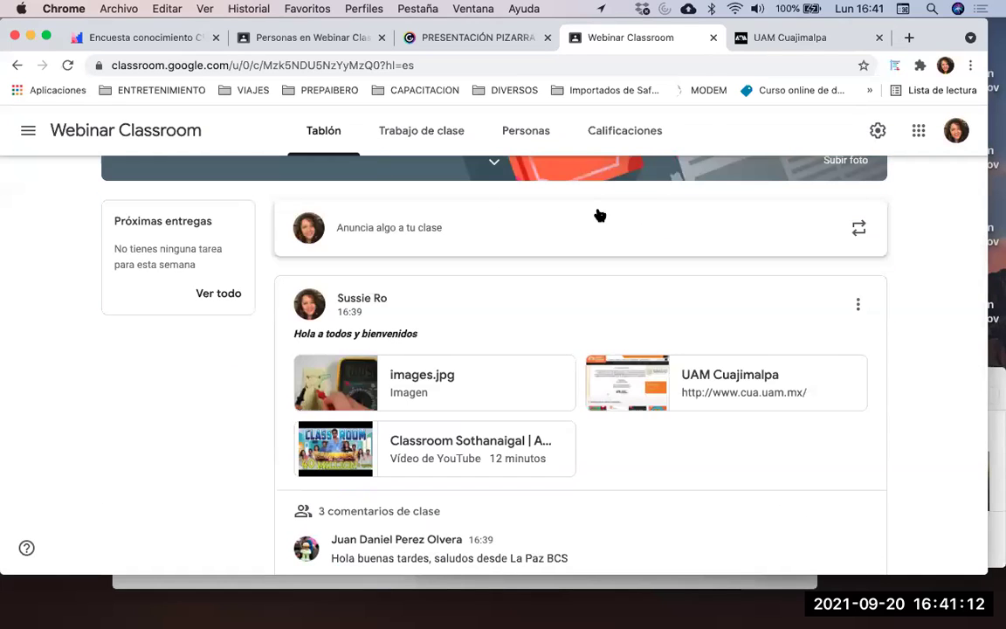
scroll(599, 215, down, 3)
scroll(672, 337, down, 3)
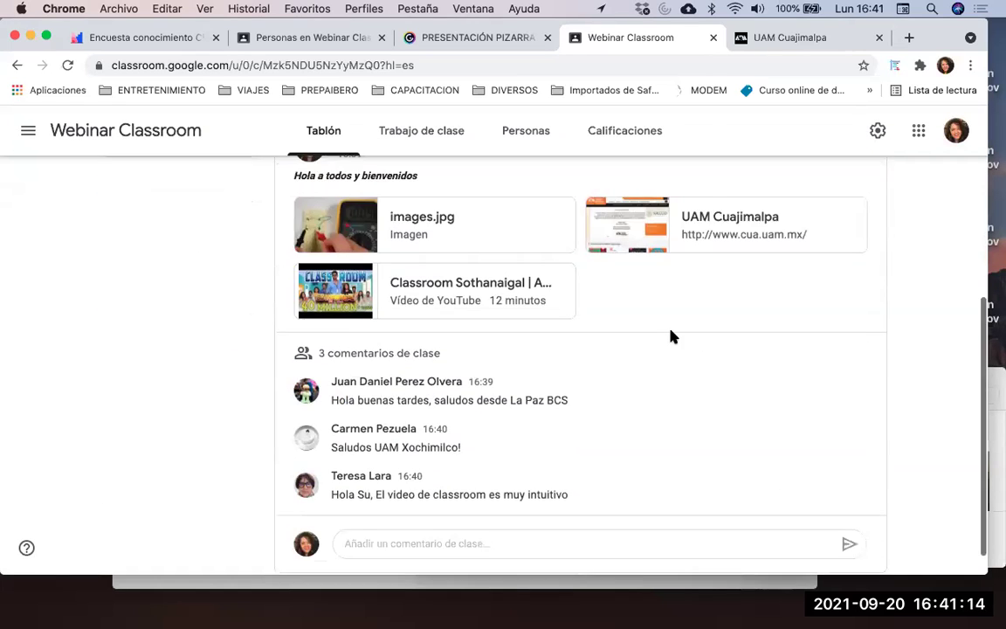
scroll(671, 337, up, 5)
scroll(672, 337, up, 5)
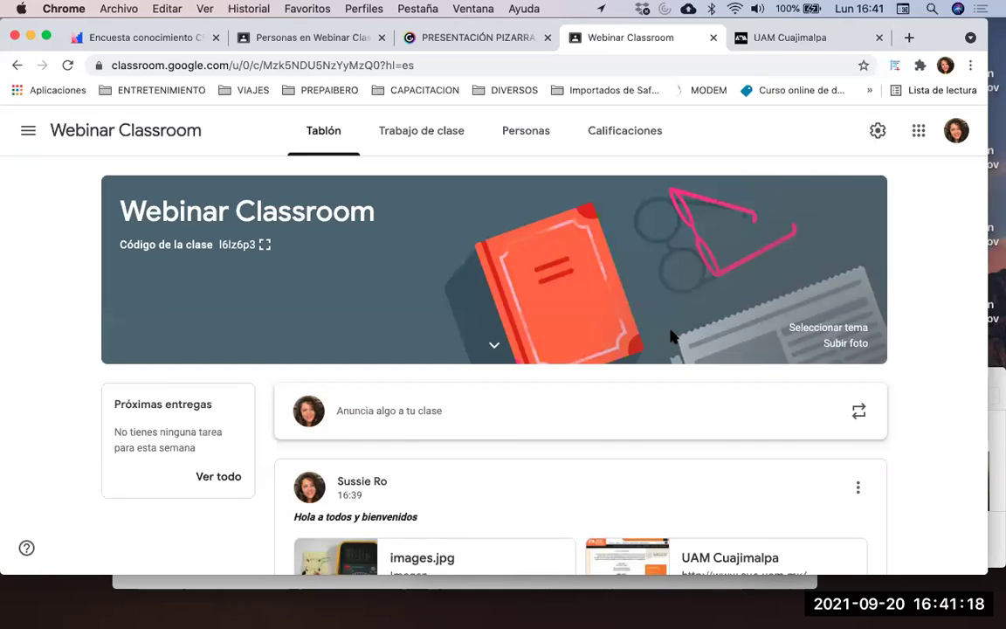
scroll(671, 337, down, 4)
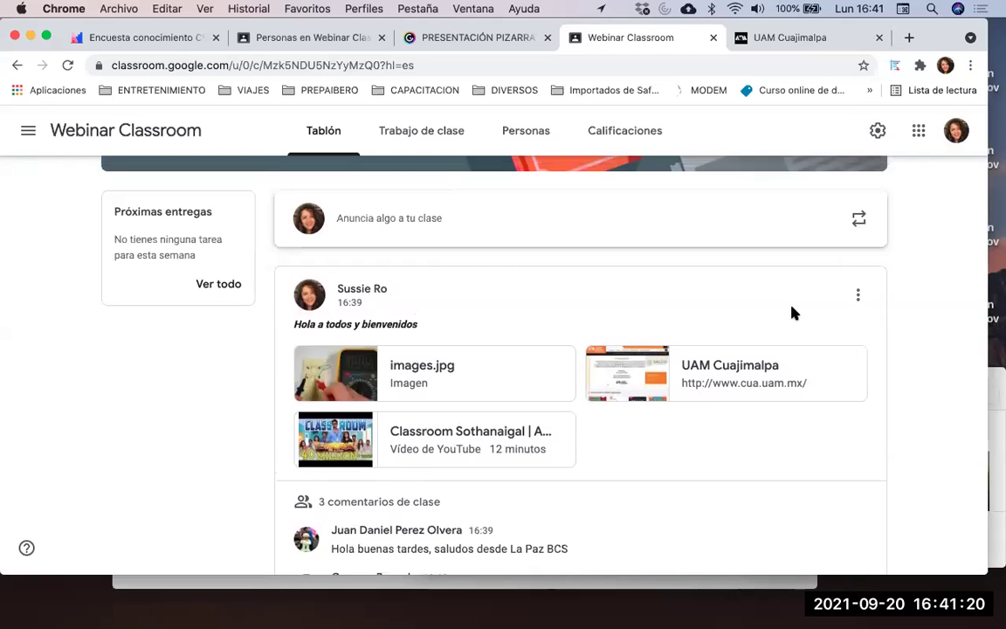
scroll(793, 312, up, 4)
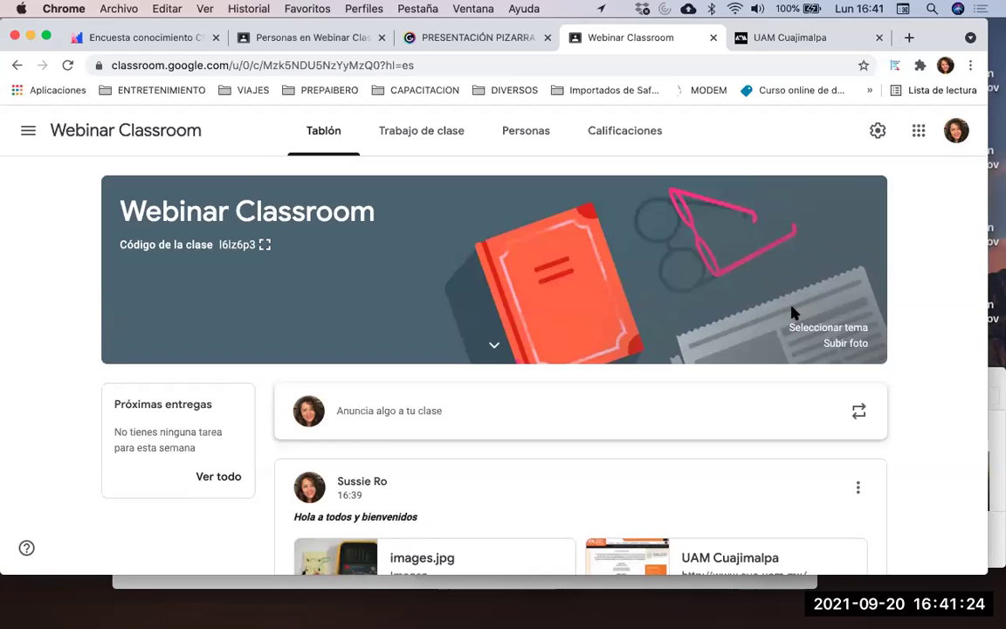
scroll(793, 312, down, 8)
scroll(617, 545, down, 2)
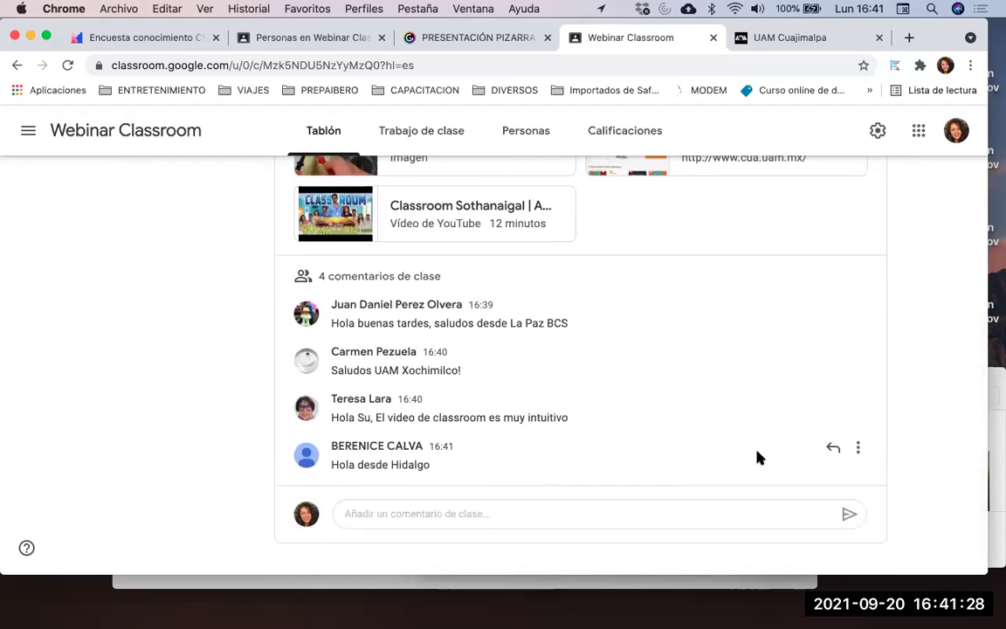
scroll(758, 458, up, 10)
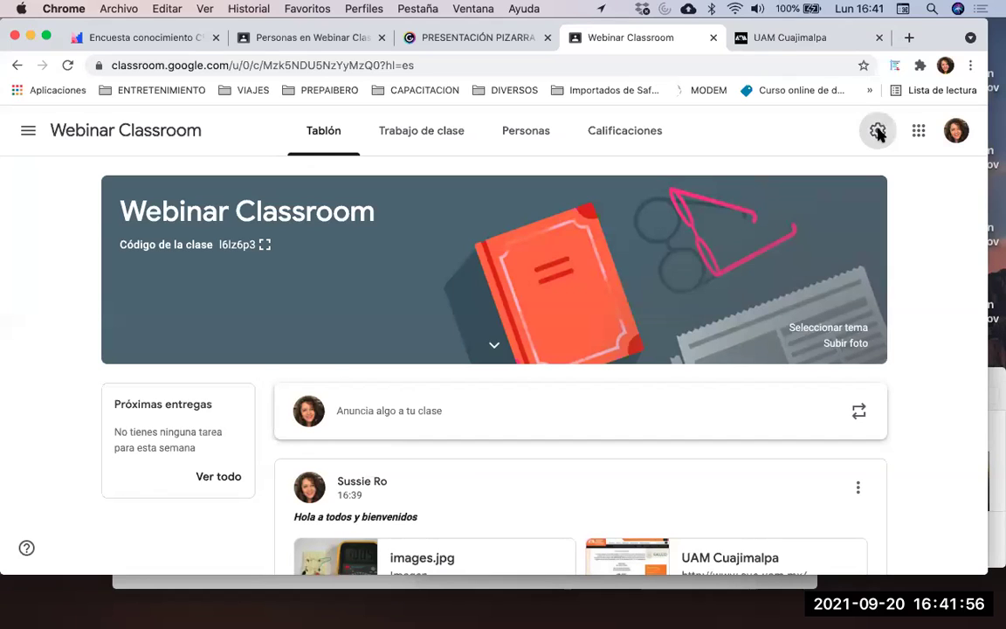
click(878, 131)
scroll(579, 298, down, 3)
scroll(579, 299, down, 5)
scroll(577, 298, up, 2)
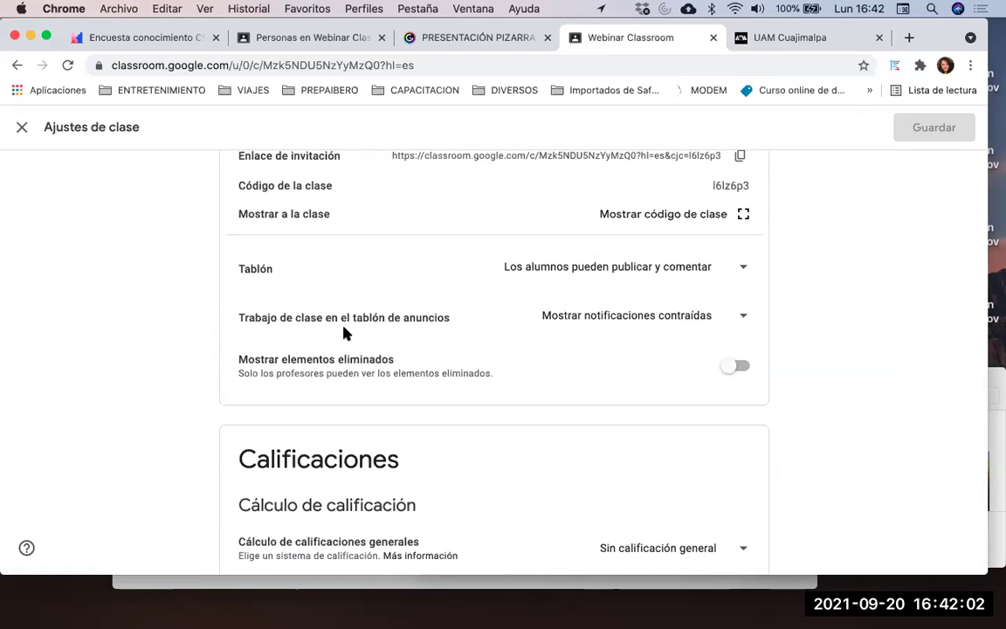
click(603, 327)
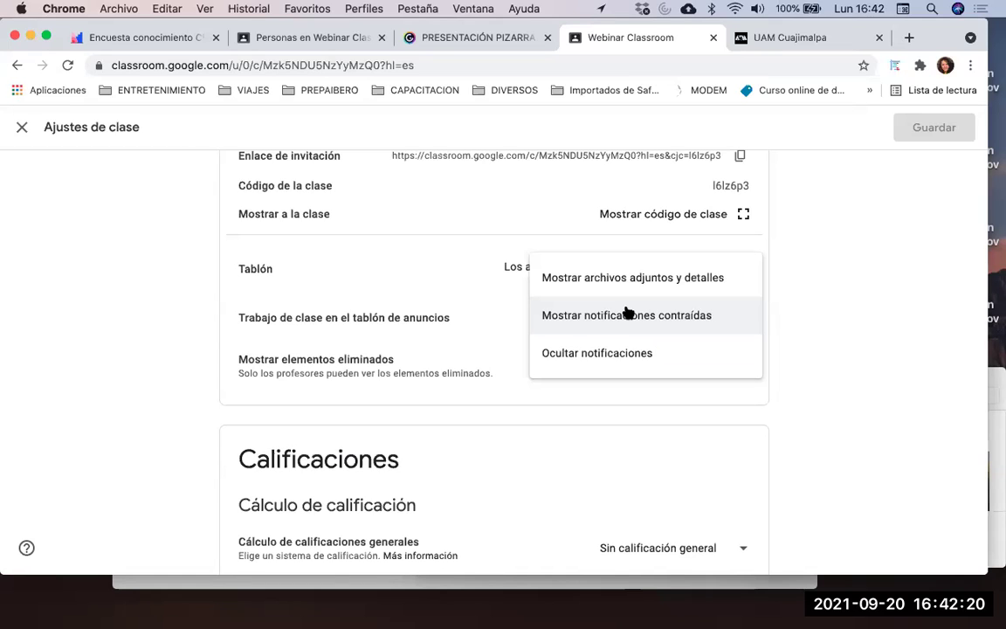
click(738, 319)
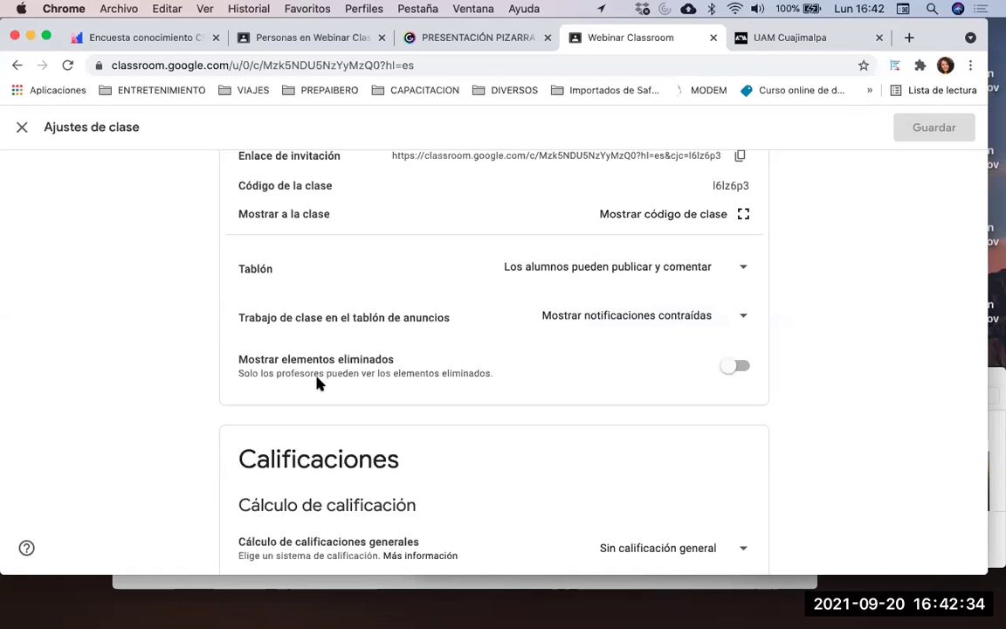
click(727, 374)
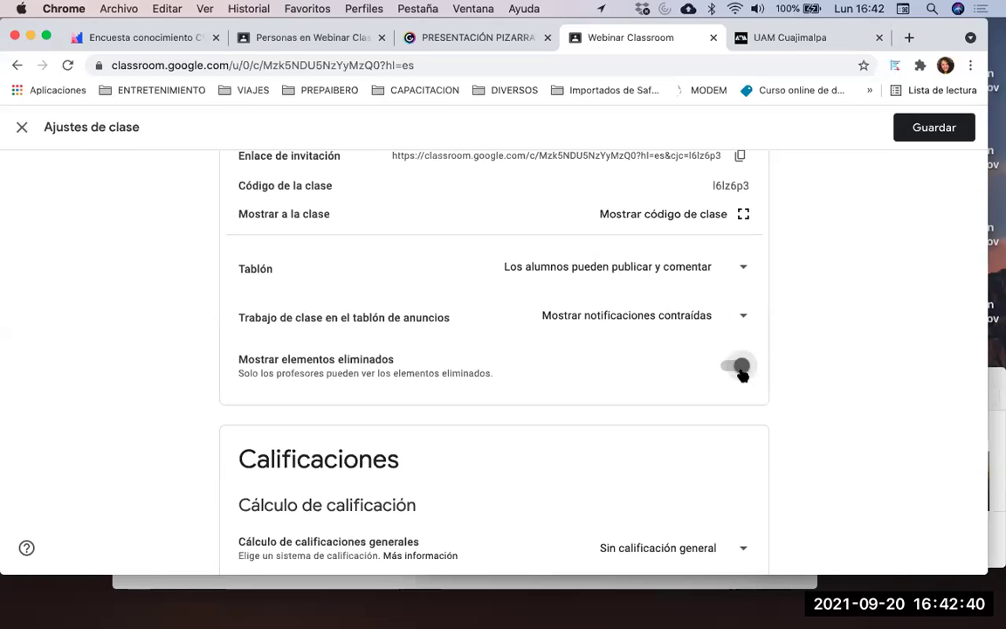
click(741, 375)
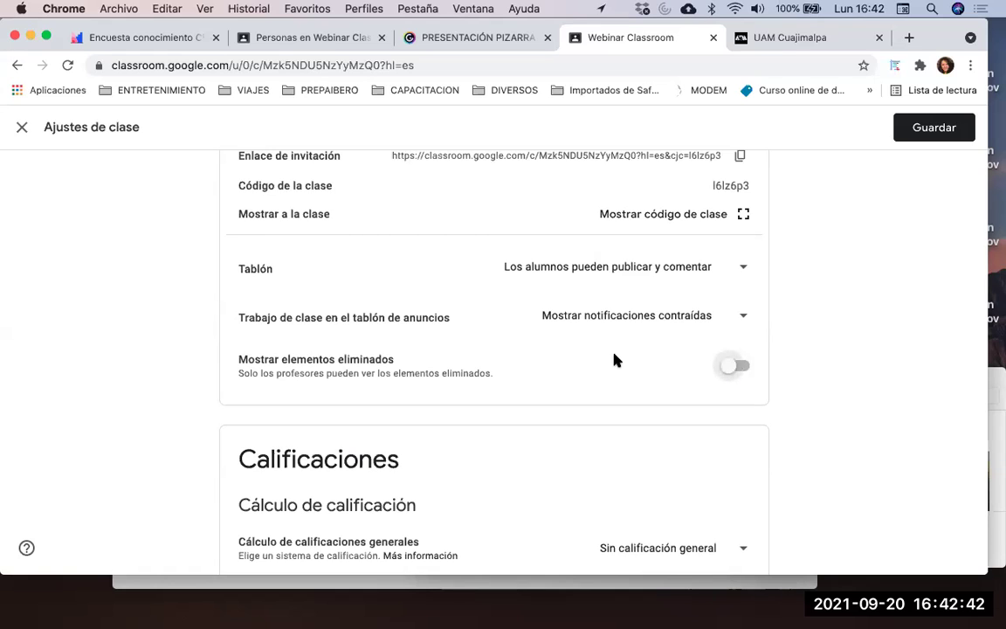
scroll(614, 359, down, 4)
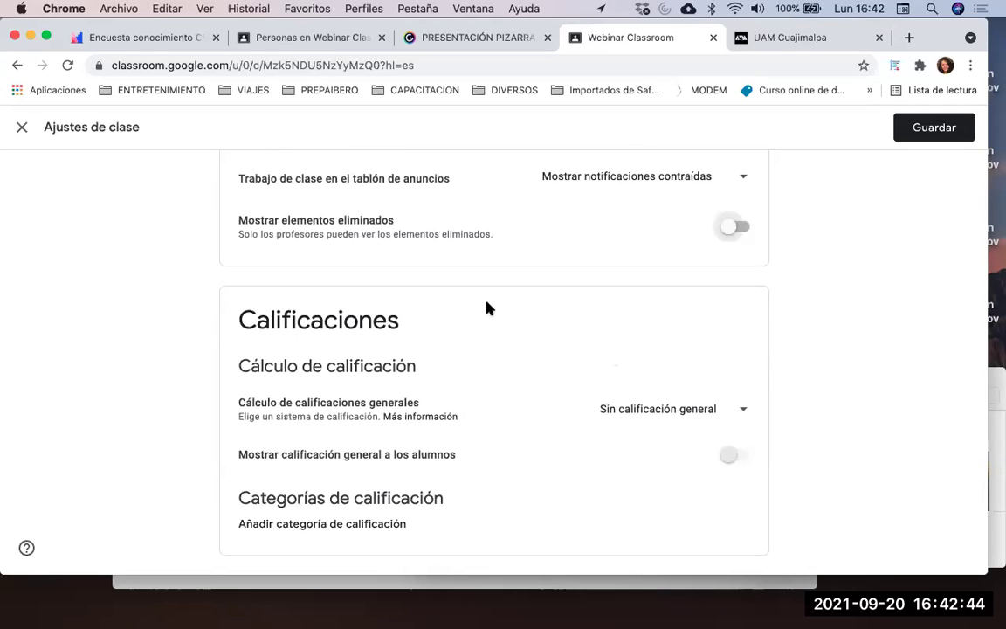
scroll(549, 358, up, 1)
scroll(549, 358, up, 15)
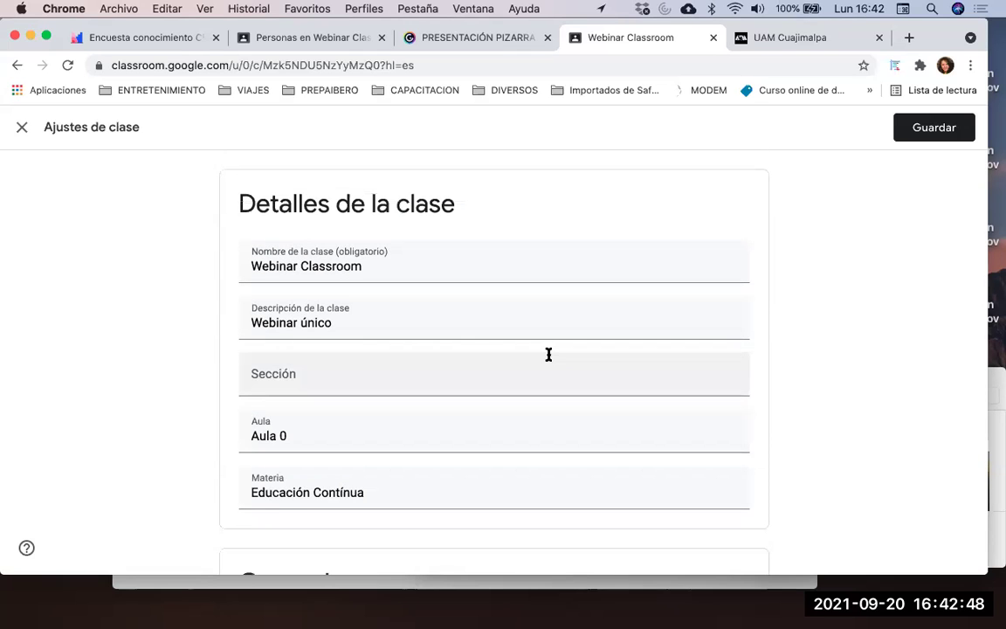
key(Escape)
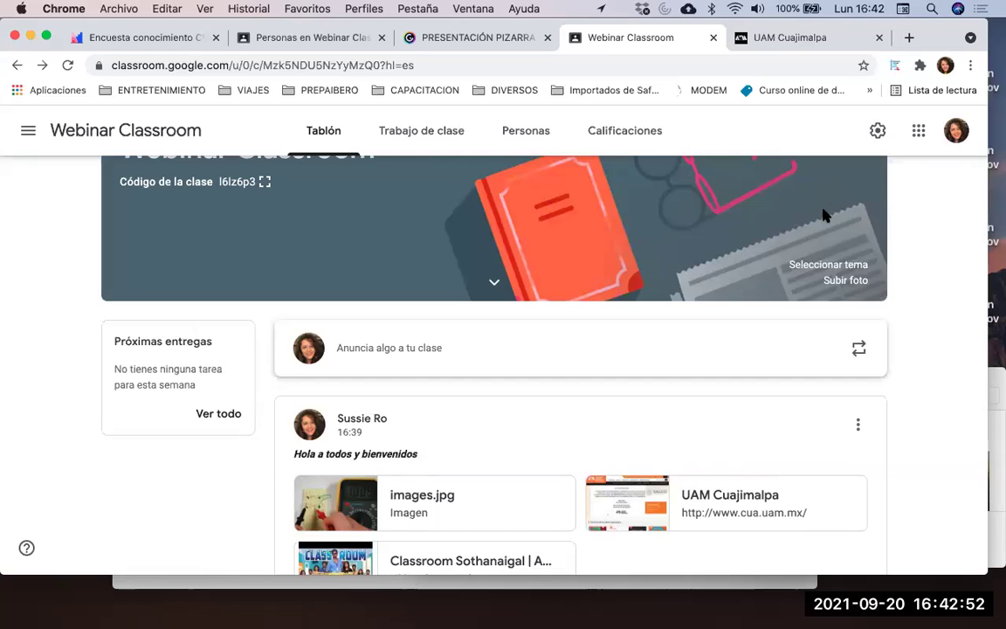
scroll(817, 236, down, 5)
scroll(816, 235, down, 3)
scroll(816, 236, down, 3)
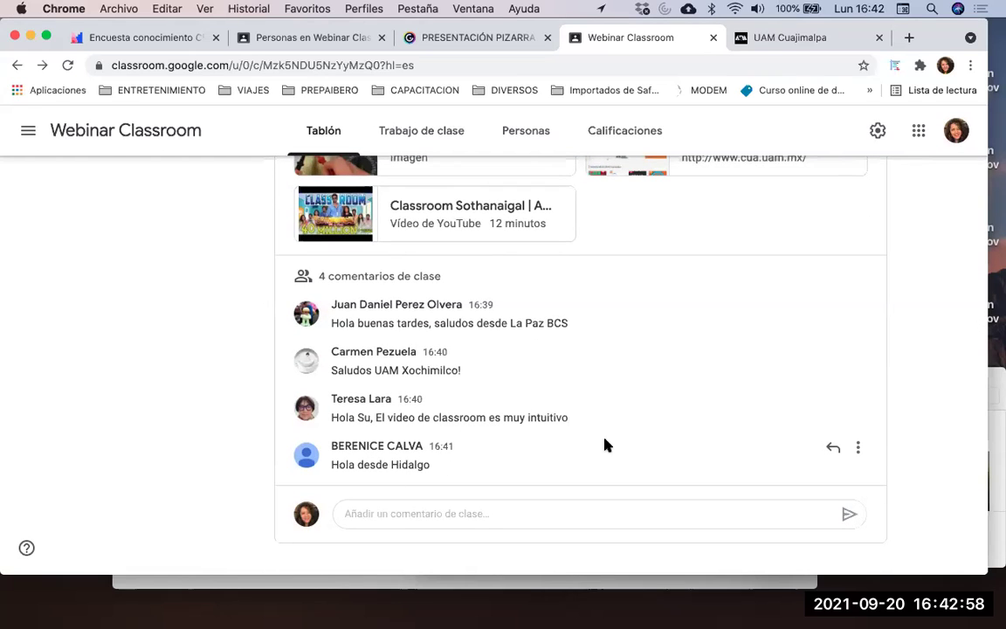
scroll(620, 442, up, 1)
scroll(618, 443, up, 5)
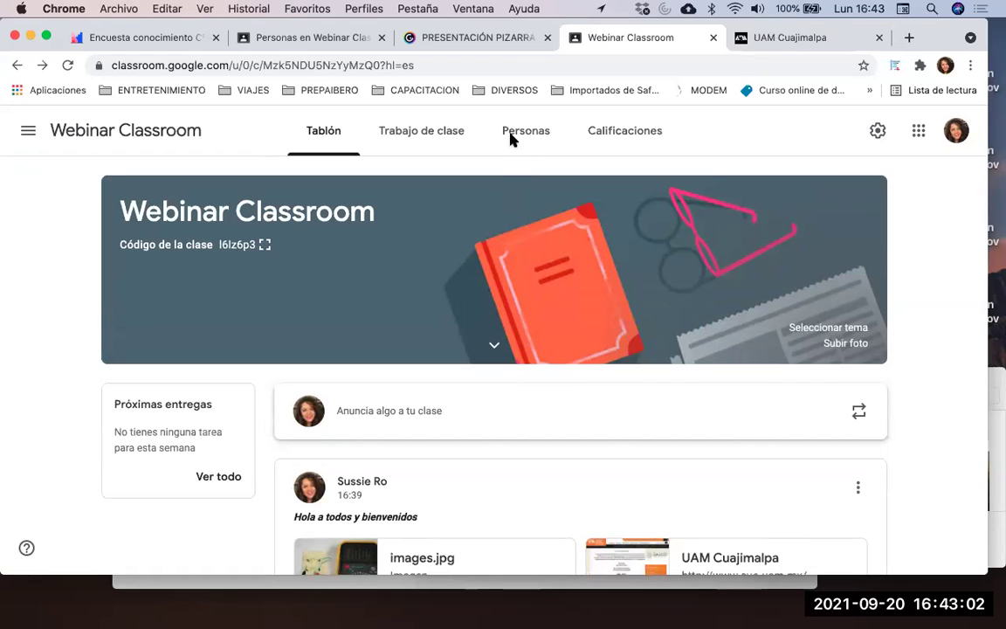
Go to Trabajo de clase and list the Crear options: Tarea, Pregunta, Material, Tema
click(415, 132)
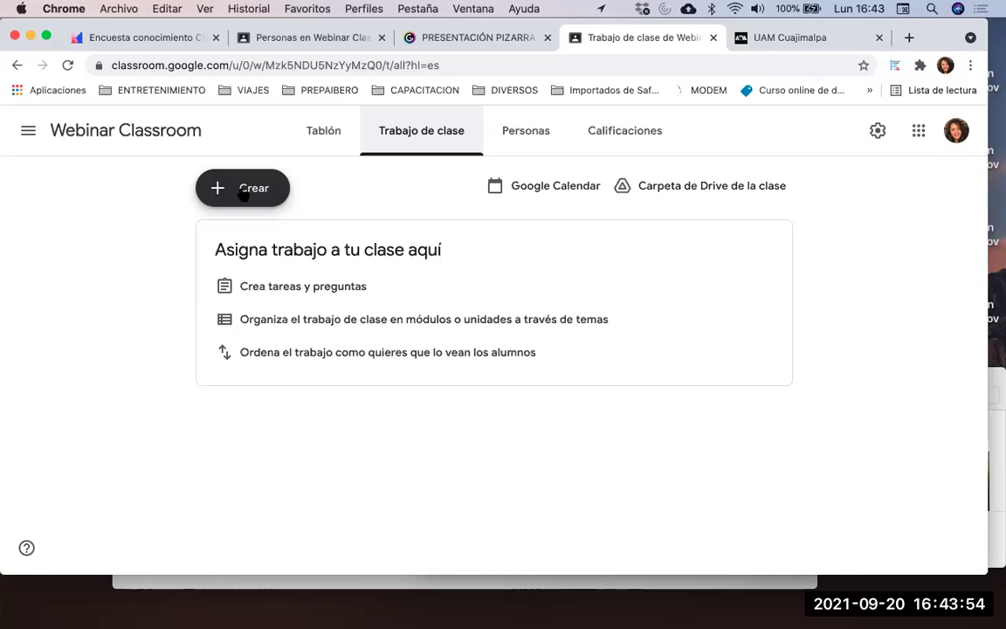
click(244, 192)
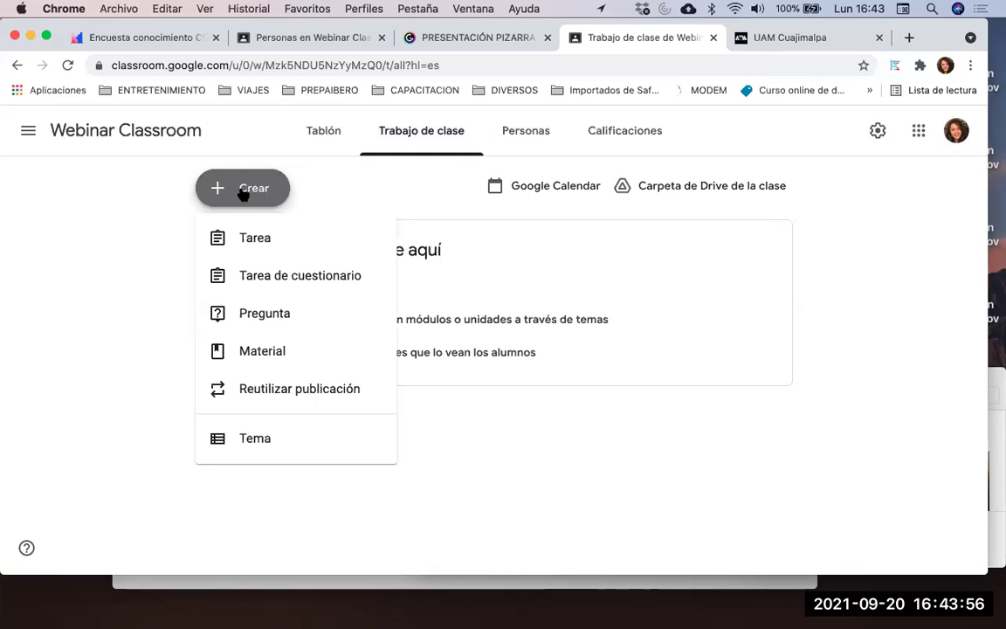
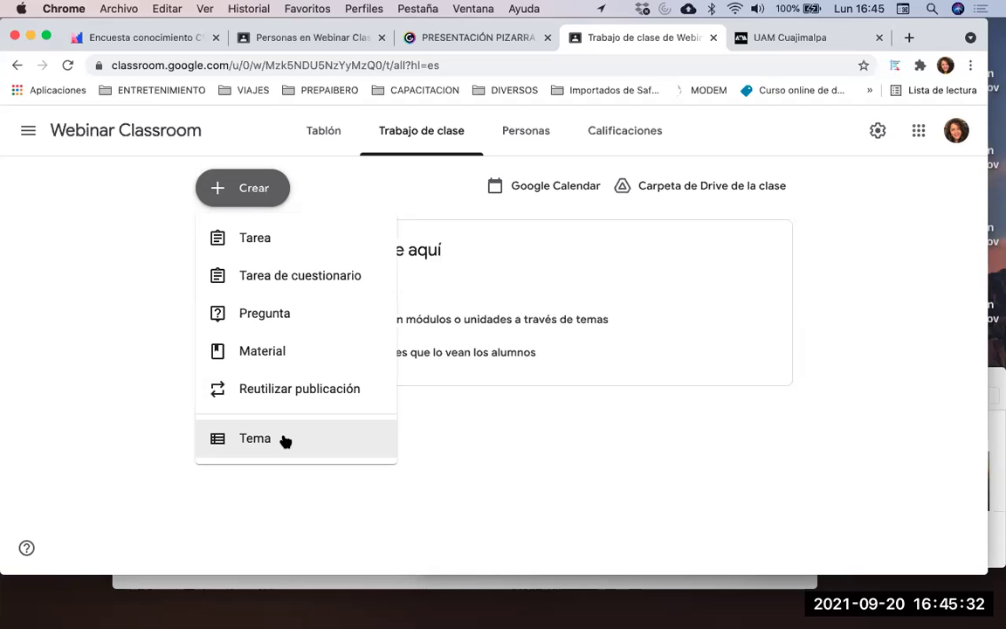
Create three classwork topics named Unidad 1, Unidad 2 and Unidad 3
click(285, 441)
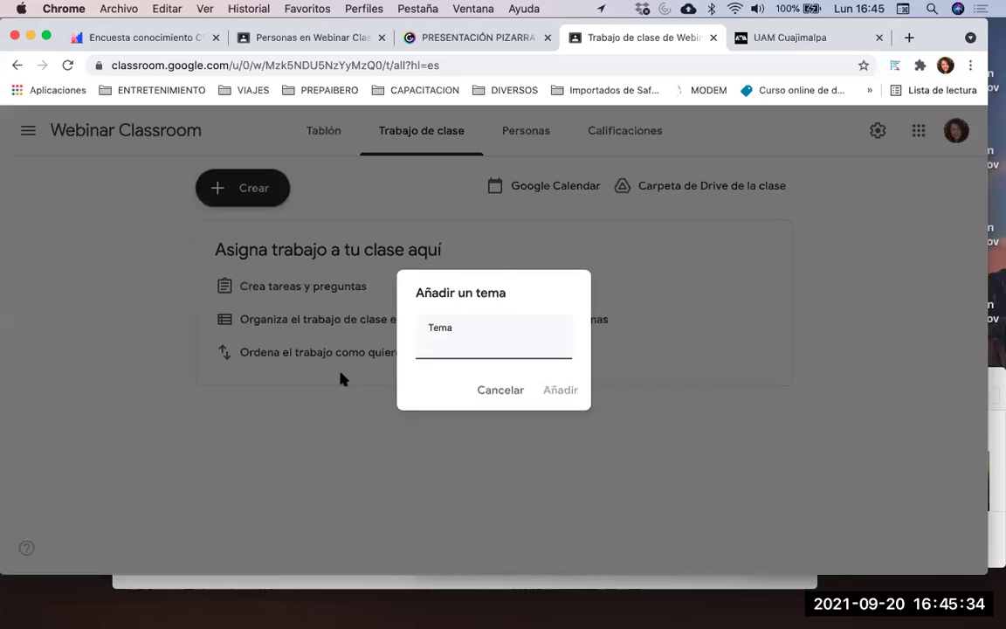
text(Unidad 1)
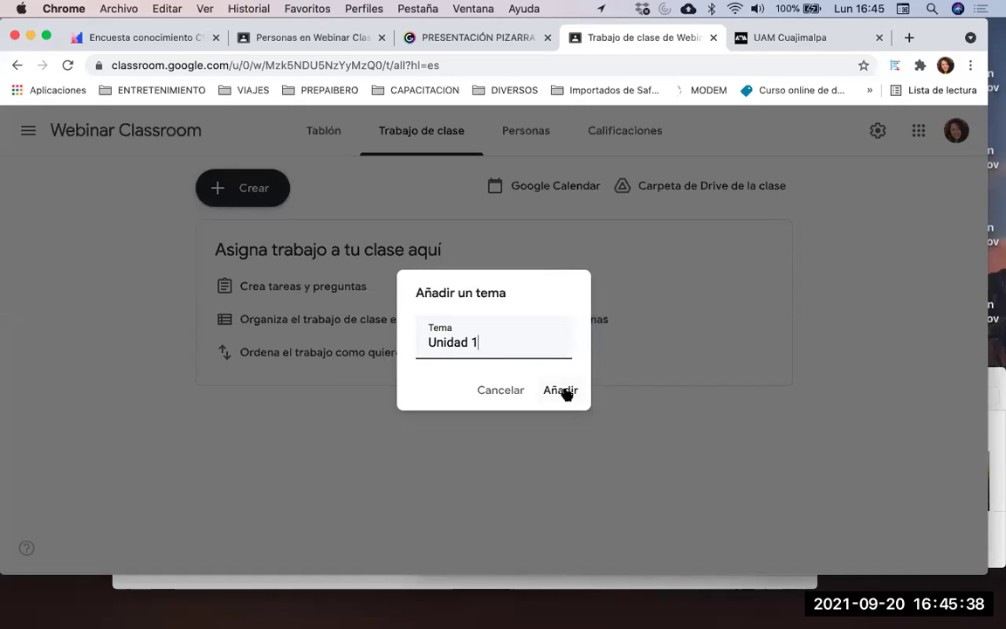
click(563, 391)
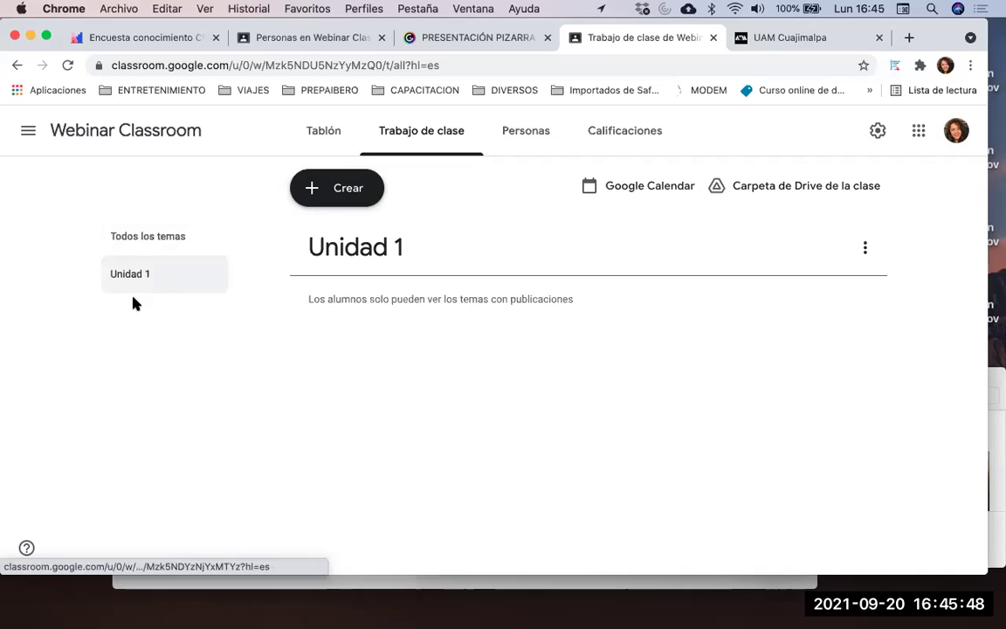
click(338, 191)
click(361, 440)
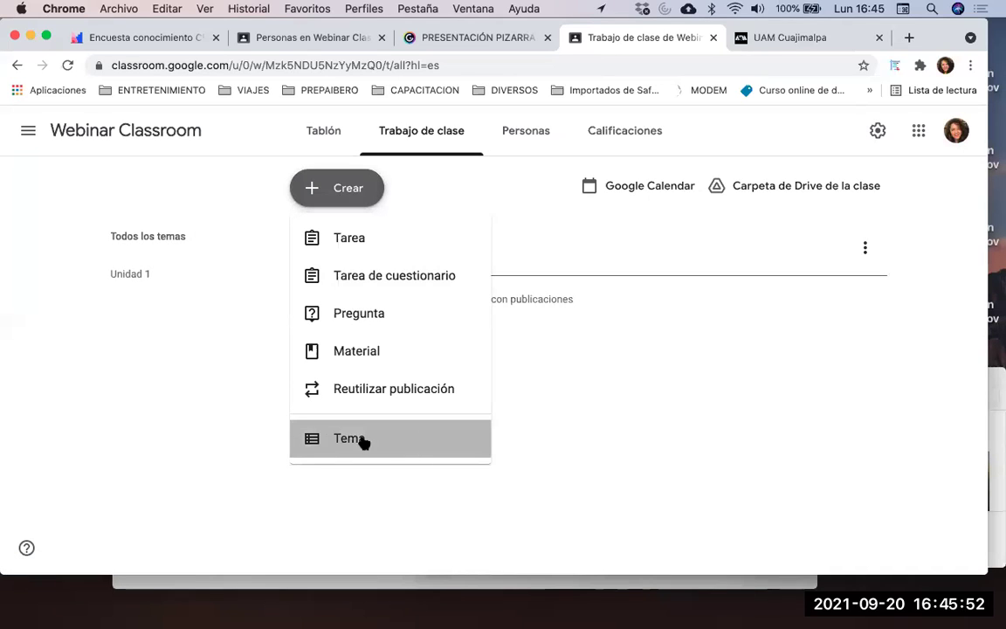
text(Unidad 2)
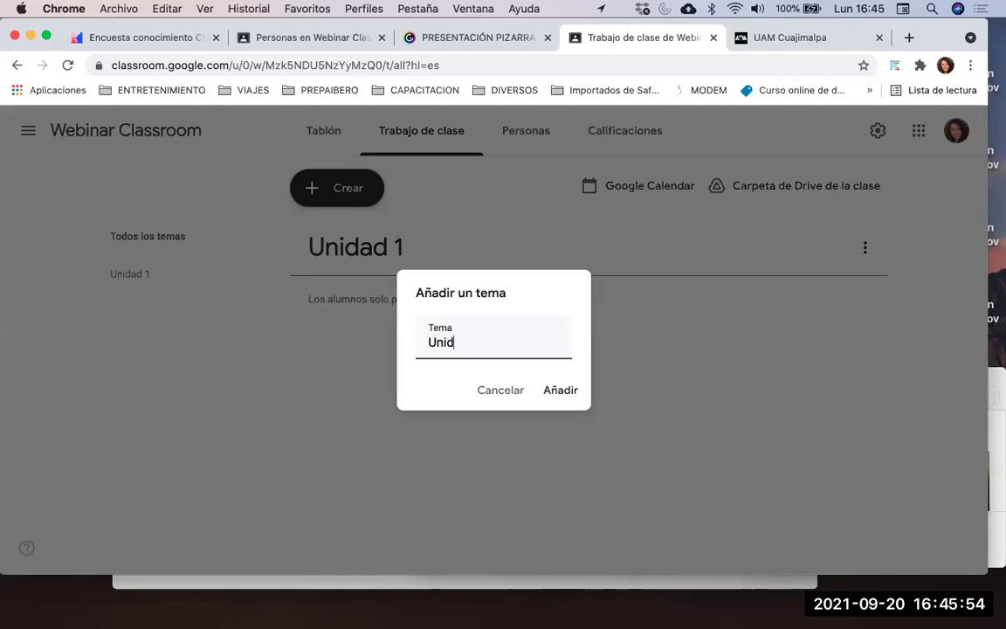
key(Return)
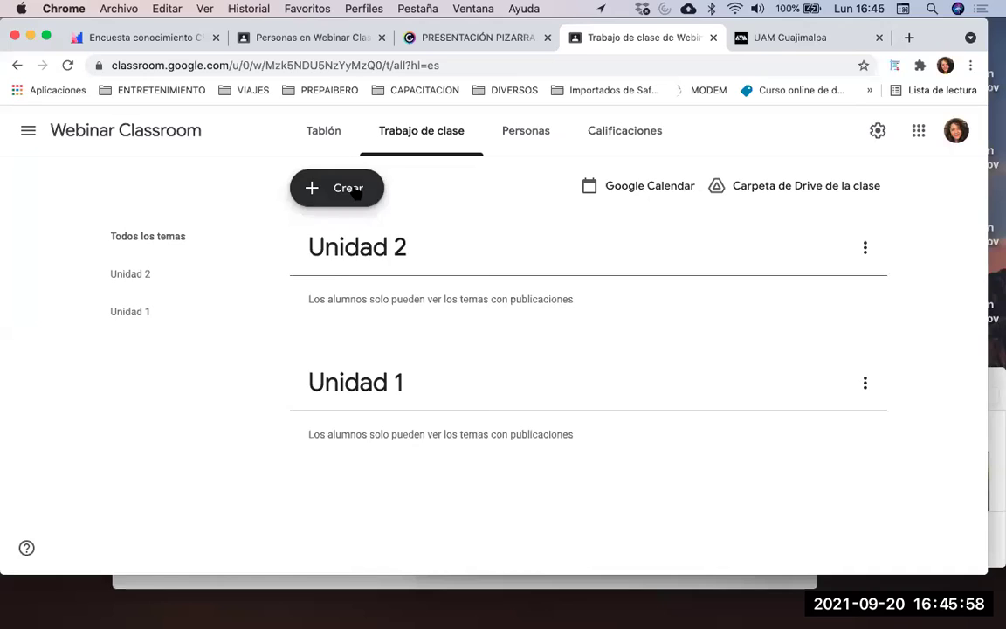
click(357, 194)
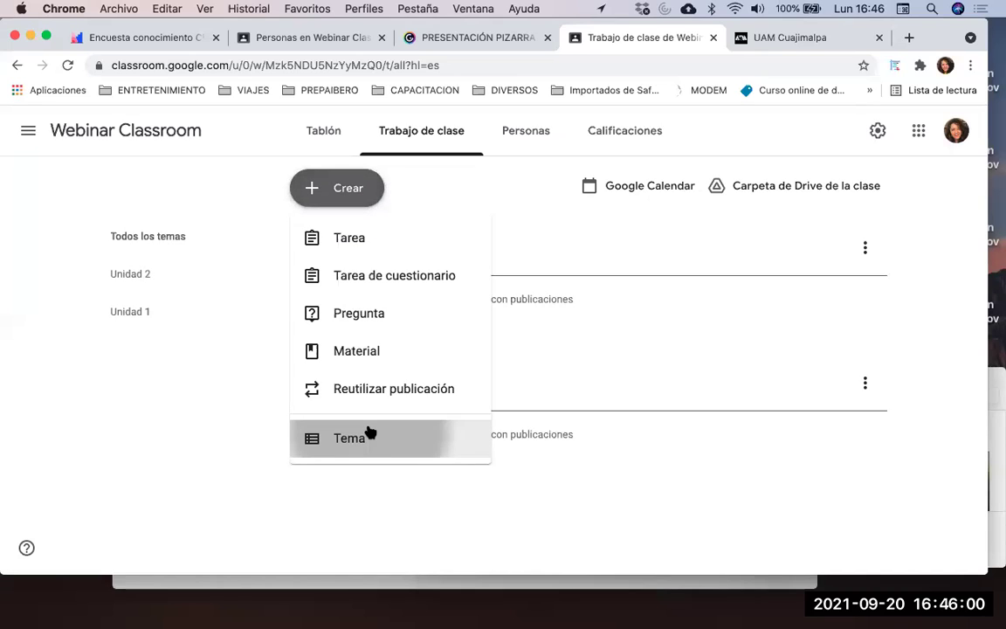
click(370, 434)
text(Unidad 3)
key(Return)
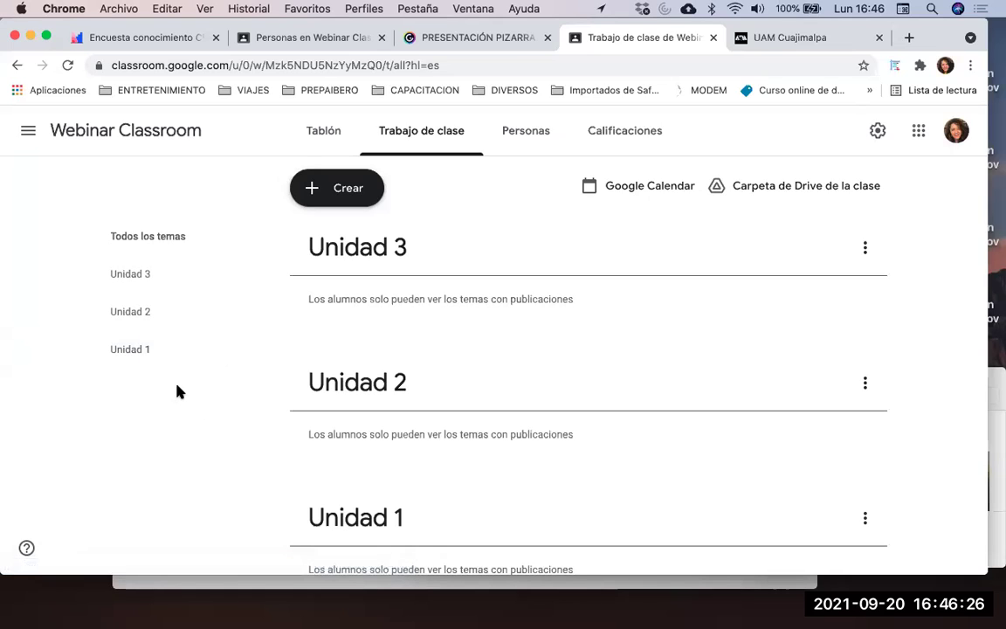
Discard a new assignment form unsaved, then add a topic named Tareas
click(319, 192)
click(341, 237)
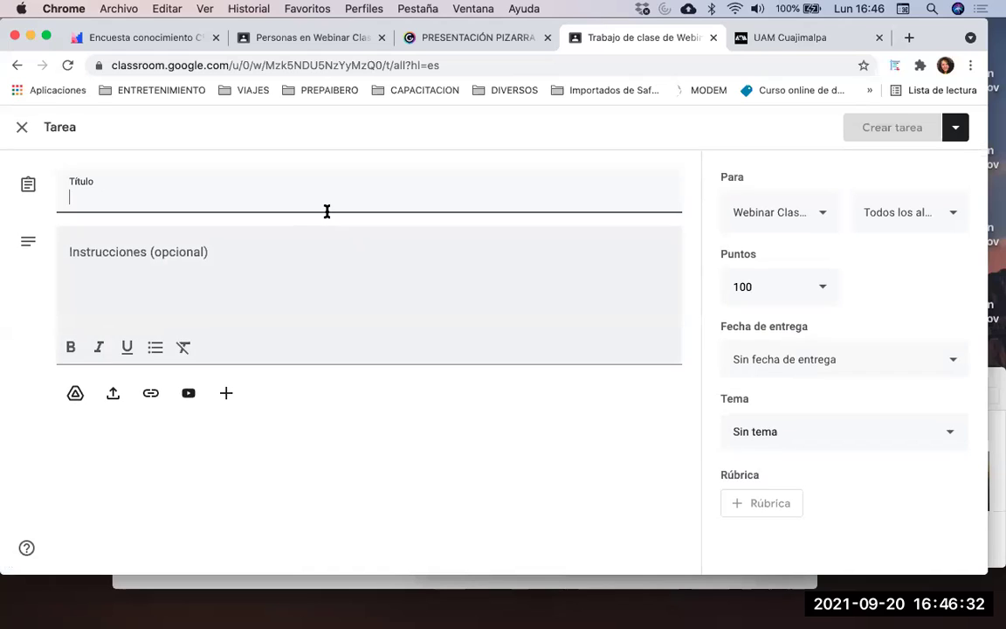
click(23, 129)
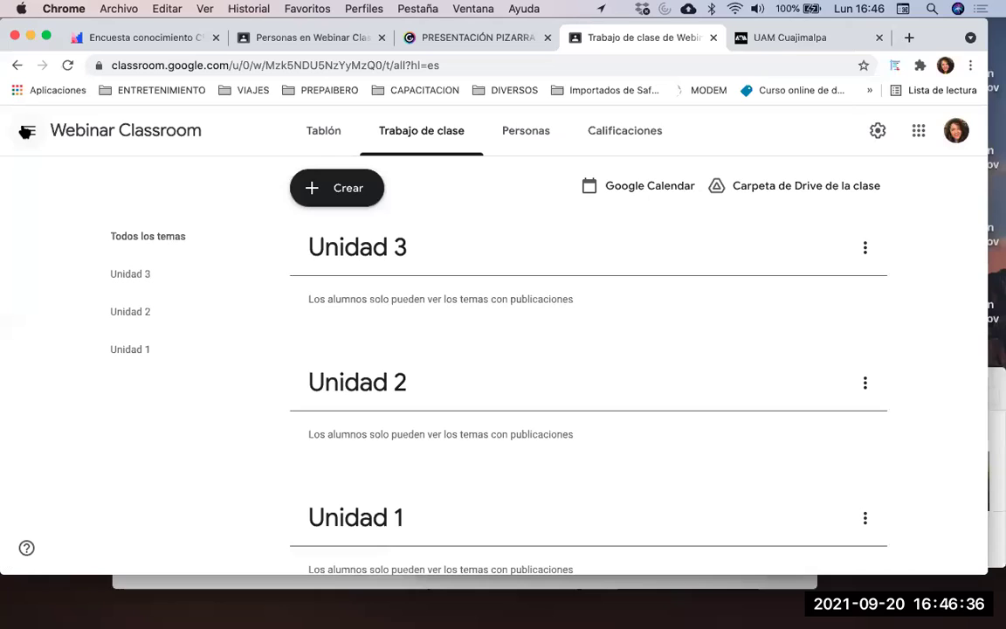
click(343, 189)
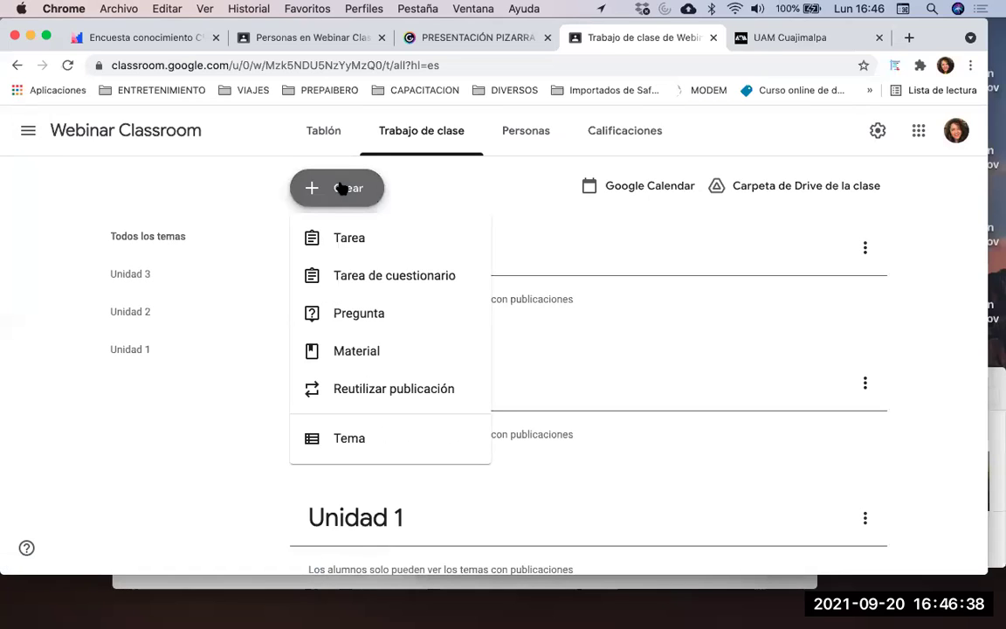
click(326, 442)
text(Tareas)
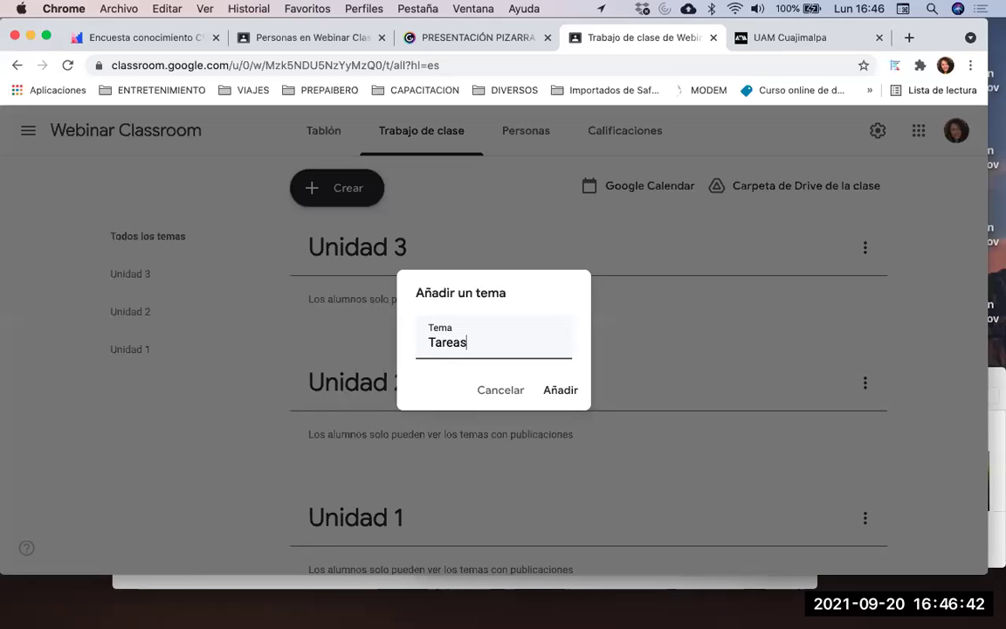
click(557, 390)
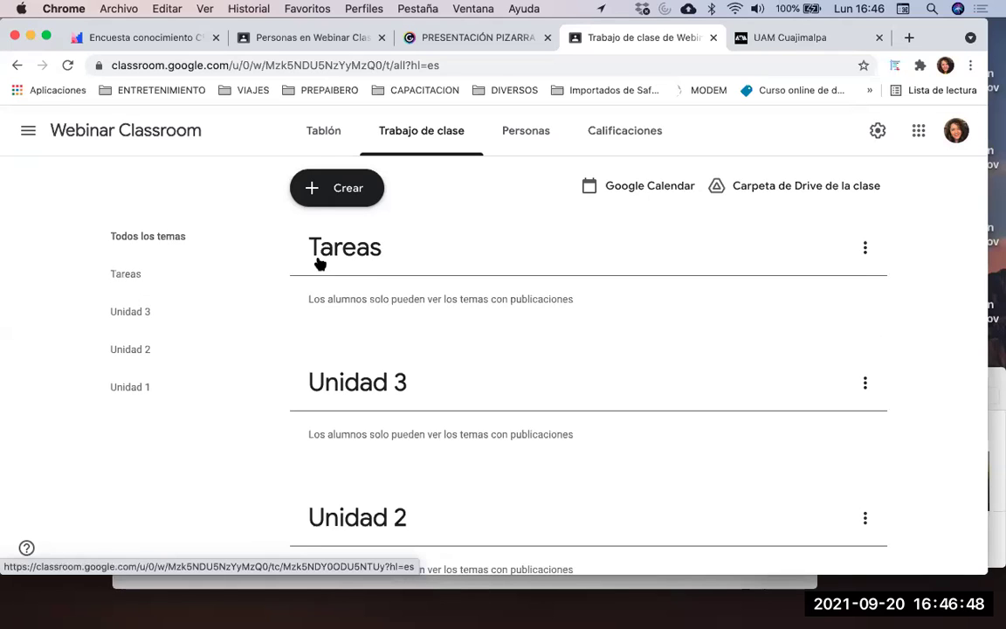
Drag Unidad 1, Unidad 2 and Unidad 3 into order above the Tareas topic
scroll(393, 292, down, 5)
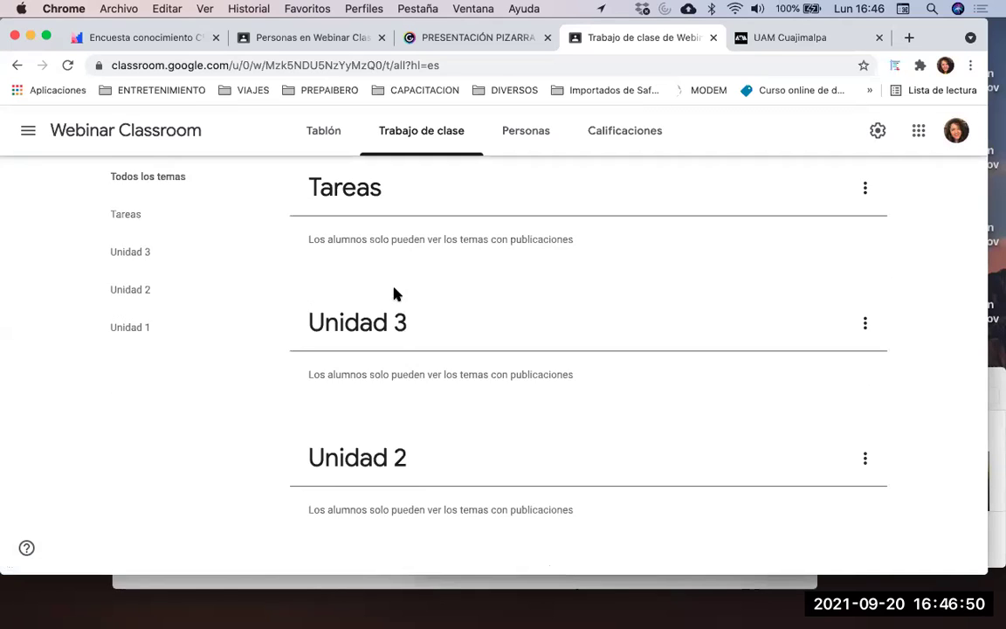
scroll(392, 292, up, 5)
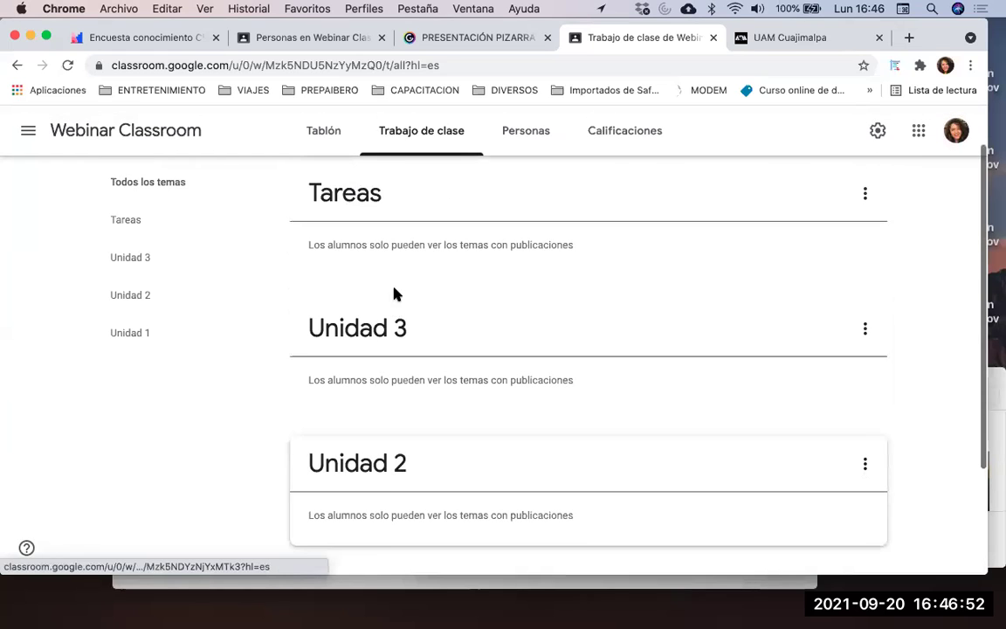
scroll(417, 236, down, 5)
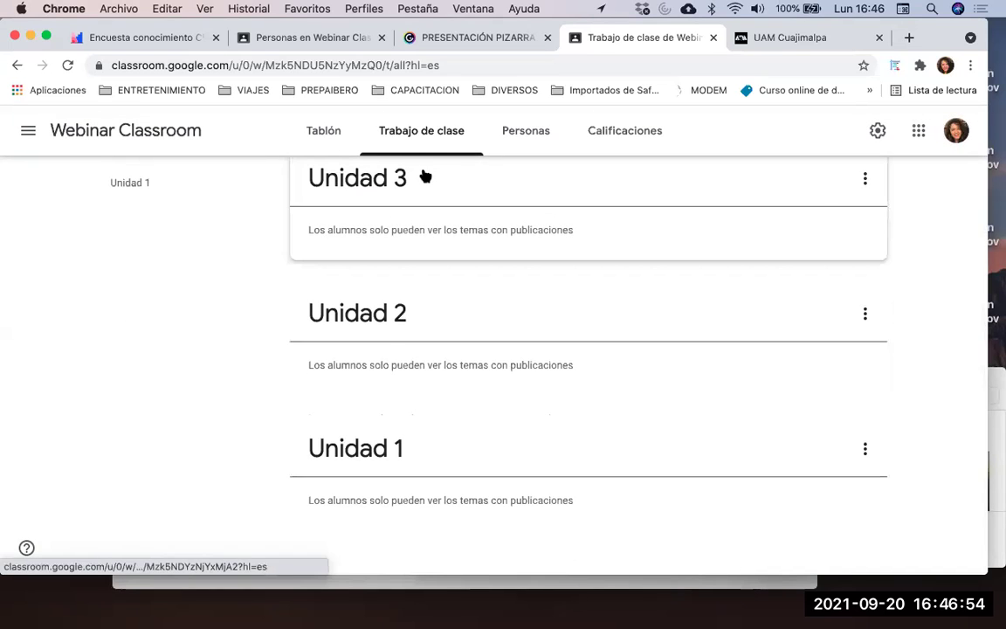
scroll(422, 172, up, 5)
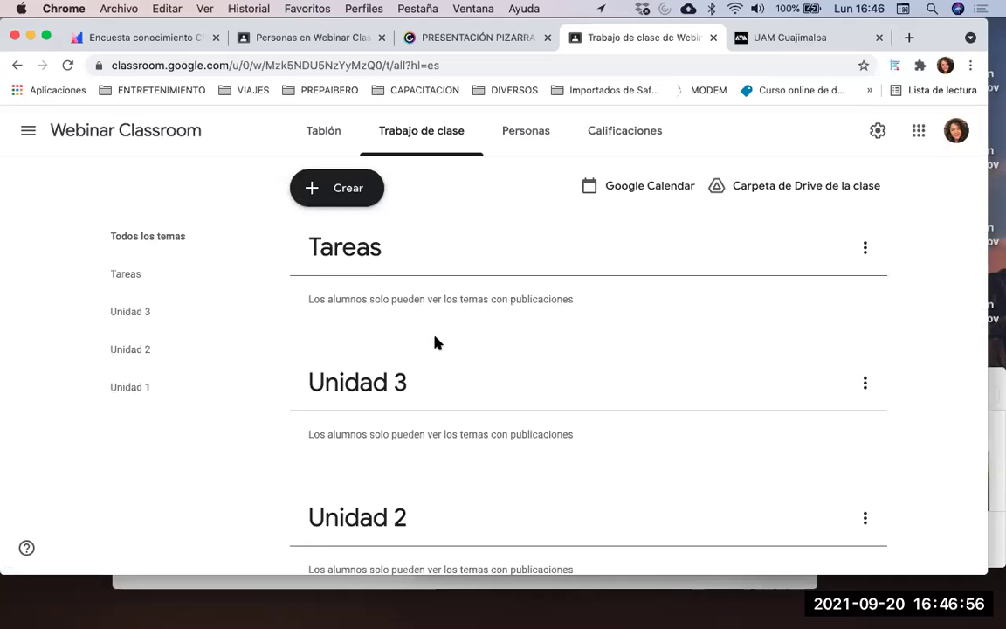
scroll(436, 341, down, 1)
scroll(518, 245, up, 1)
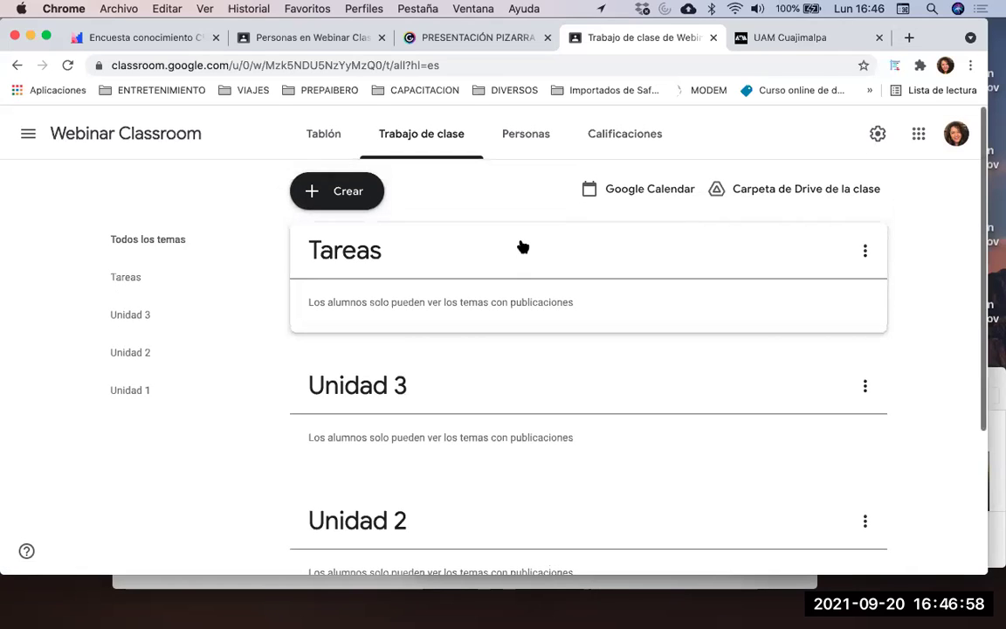
scroll(521, 243, down, 4)
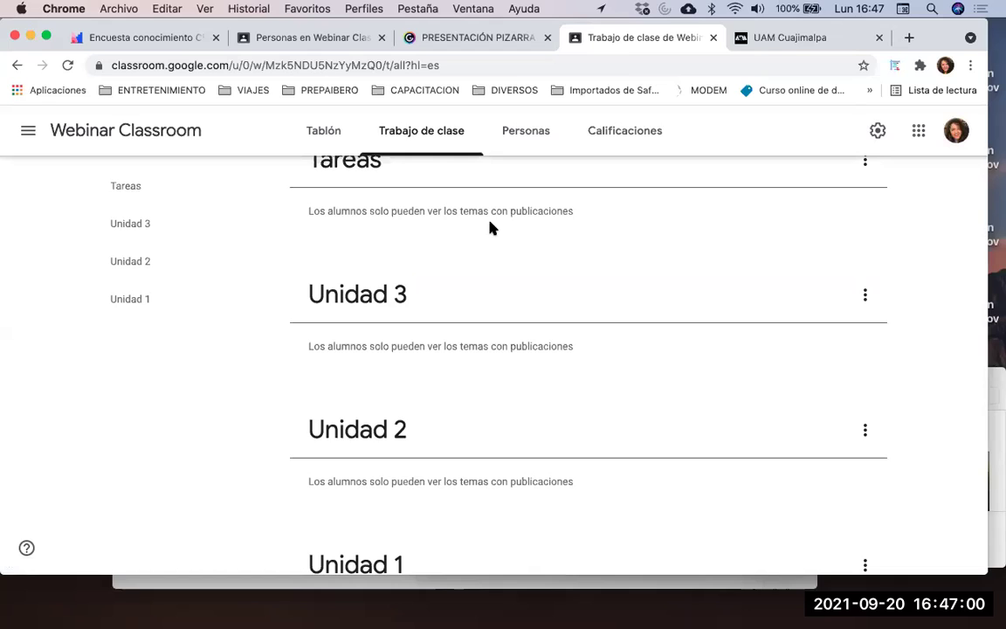
scroll(489, 460, down, 3)
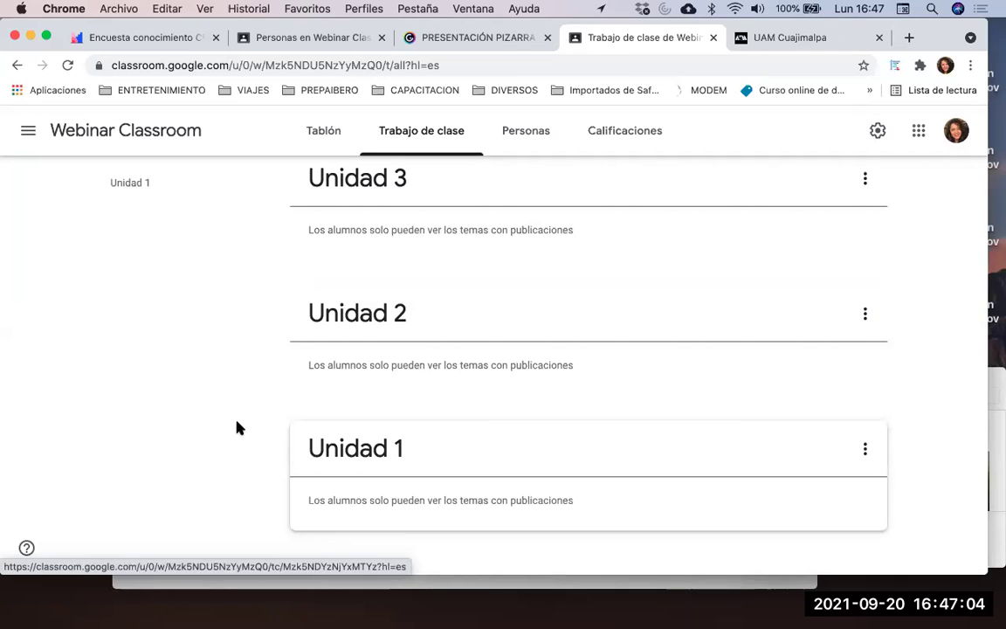
drag(295, 469, 306, 240)
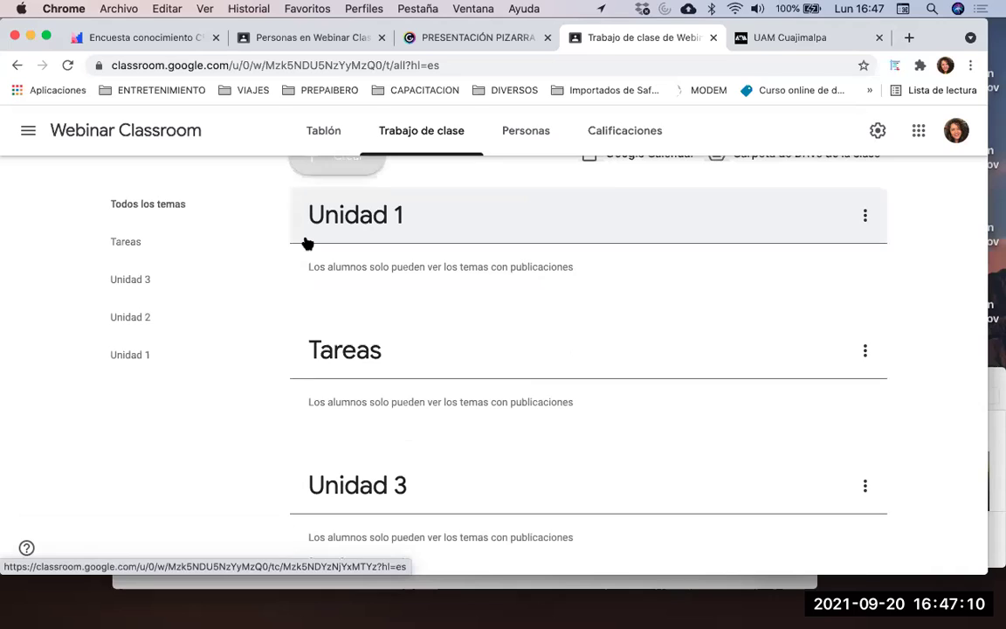
scroll(280, 453, down, 3)
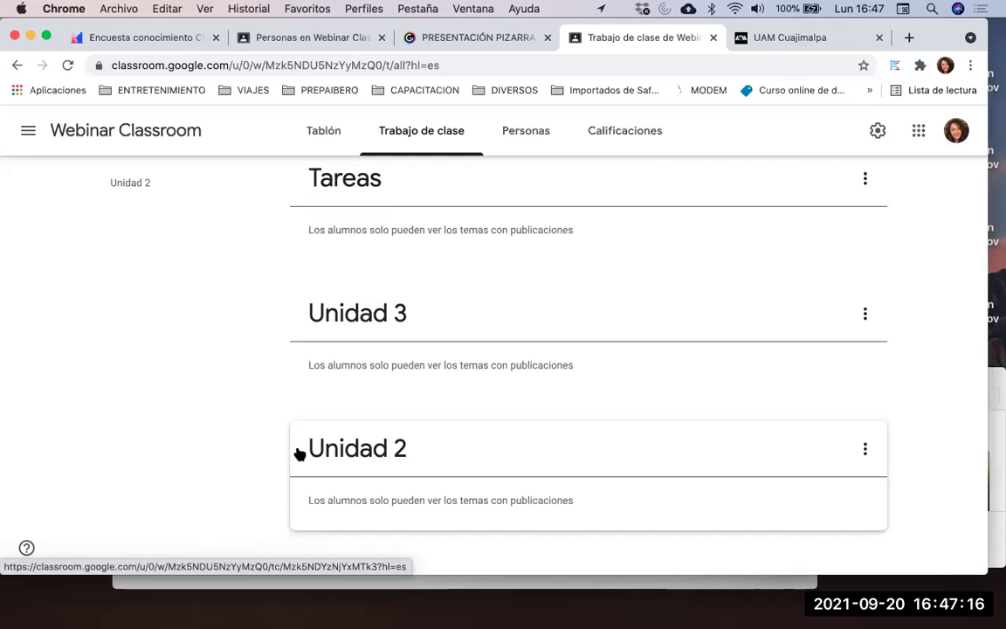
drag(298, 451, 298, 301)
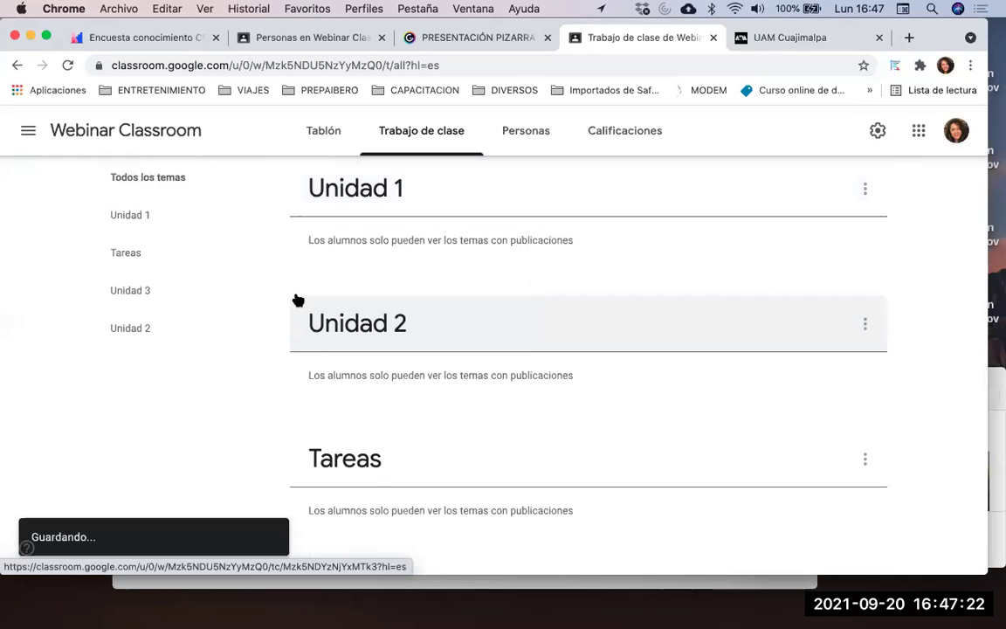
scroll(410, 366, down, 3)
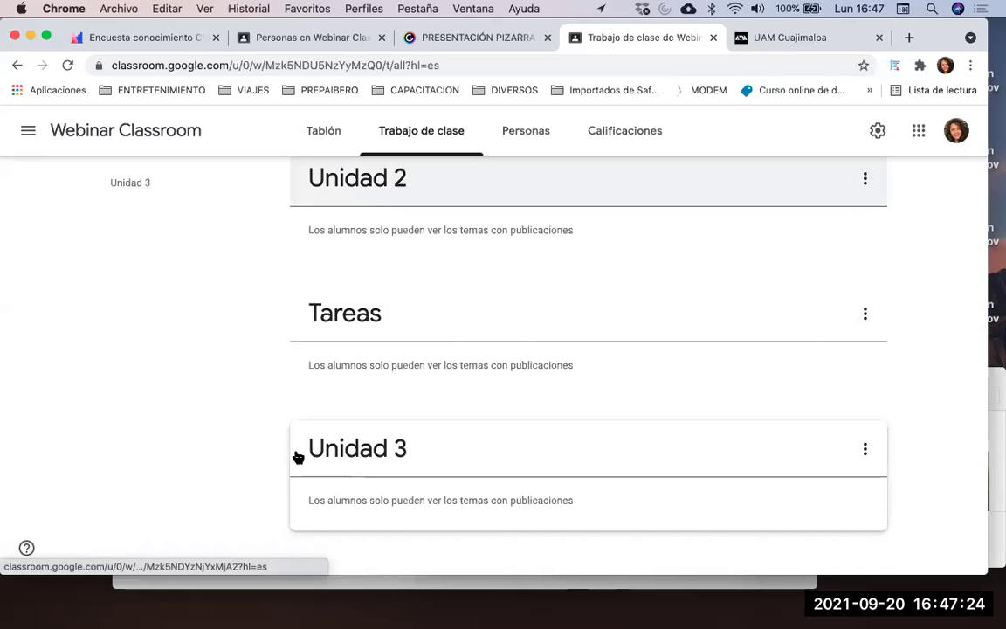
drag(298, 458, 314, 315)
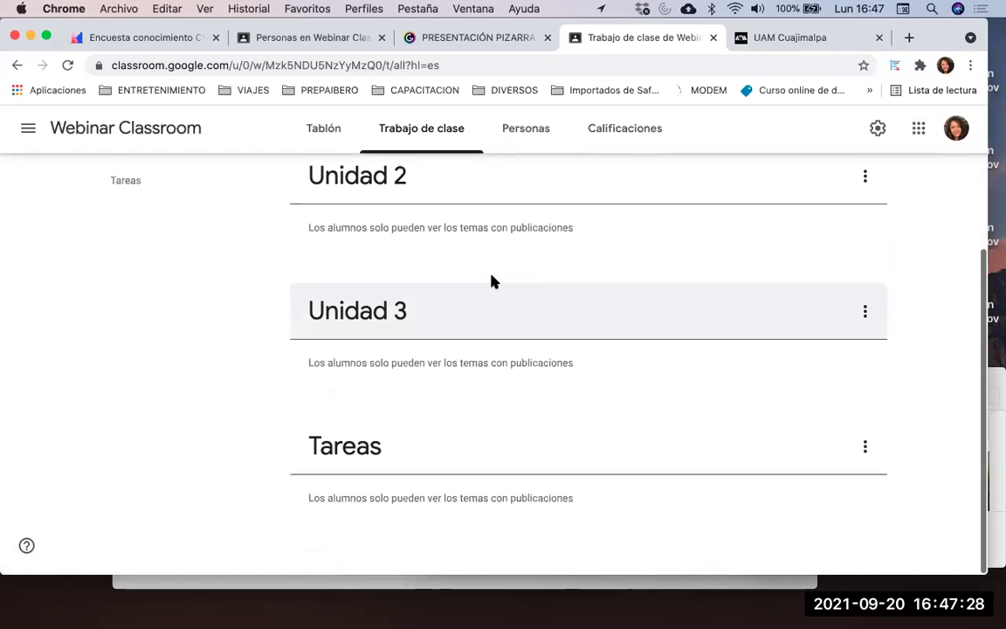
scroll(491, 279, up, 2)
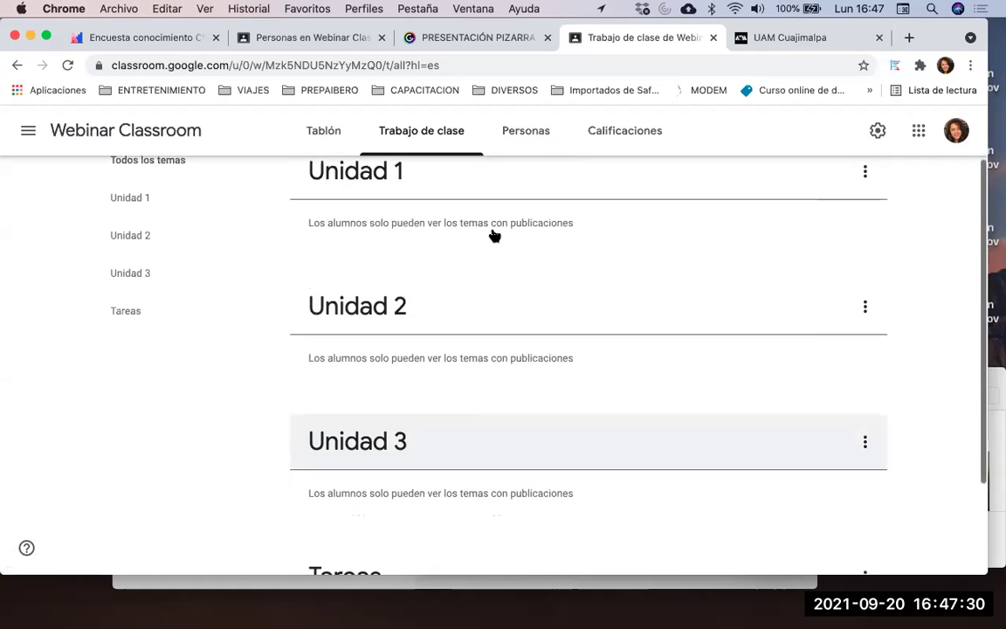
scroll(489, 229, up, 1)
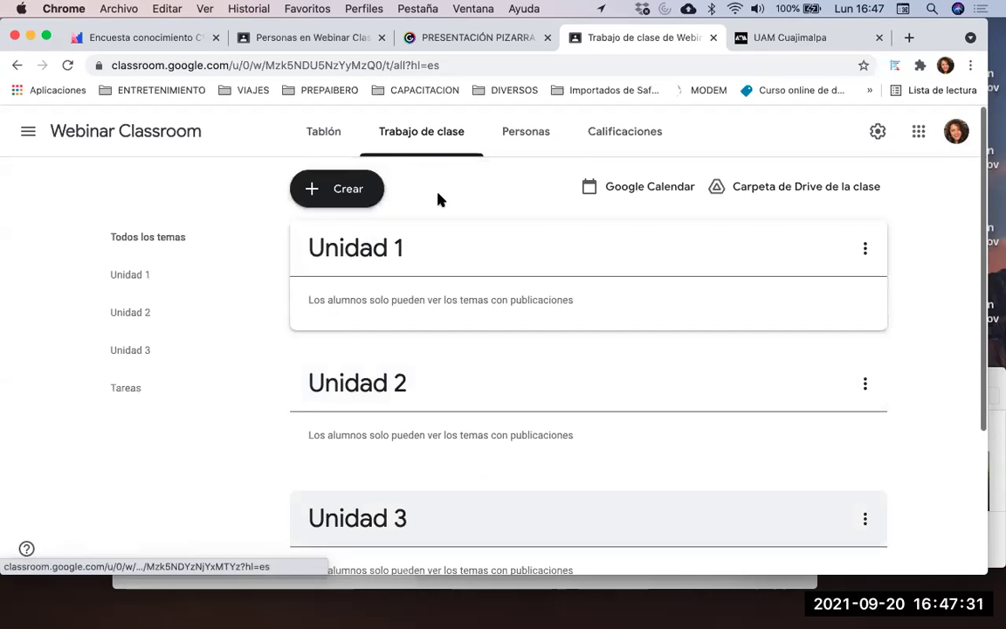
Add a new classwork topic named Exámenes
click(350, 190)
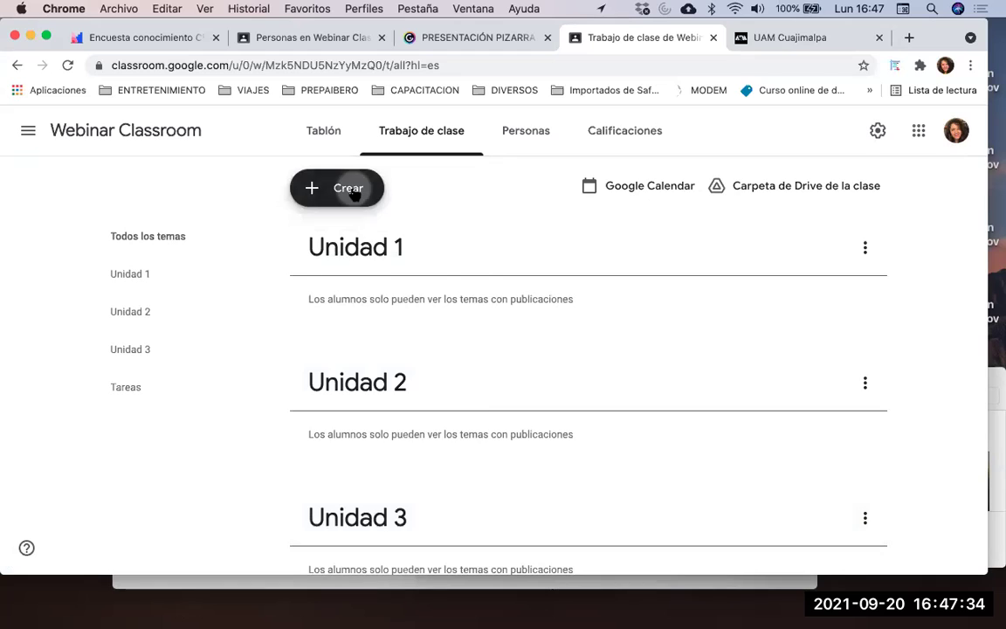
click(404, 452)
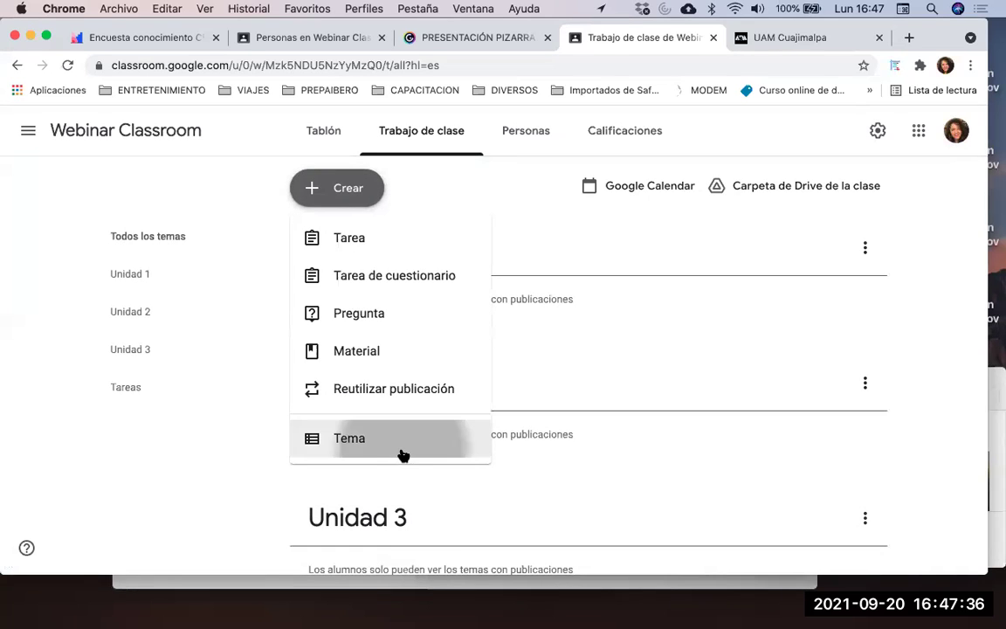
text(Ex)
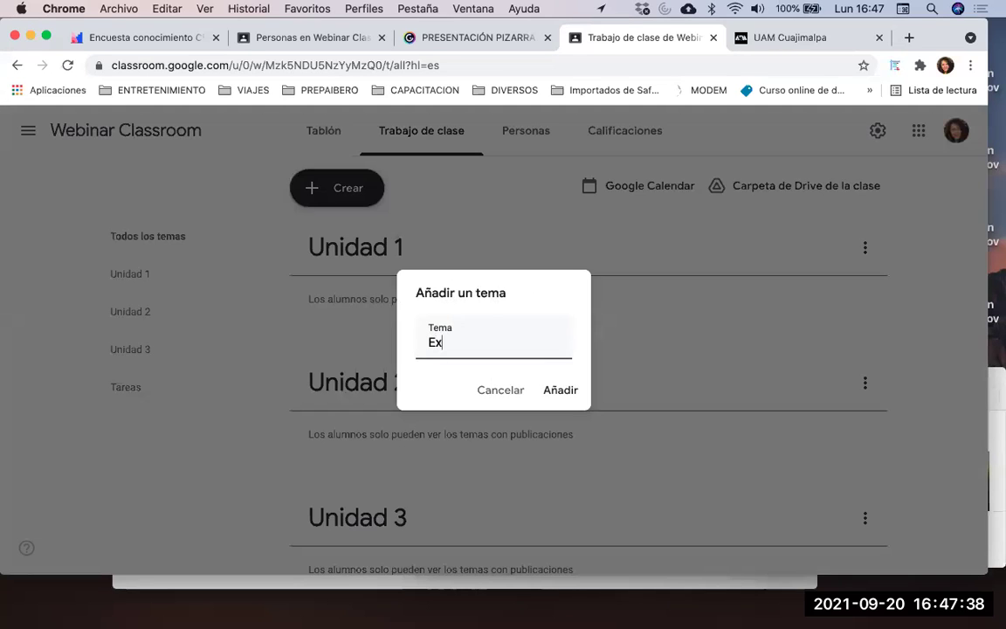
text(ámenes)
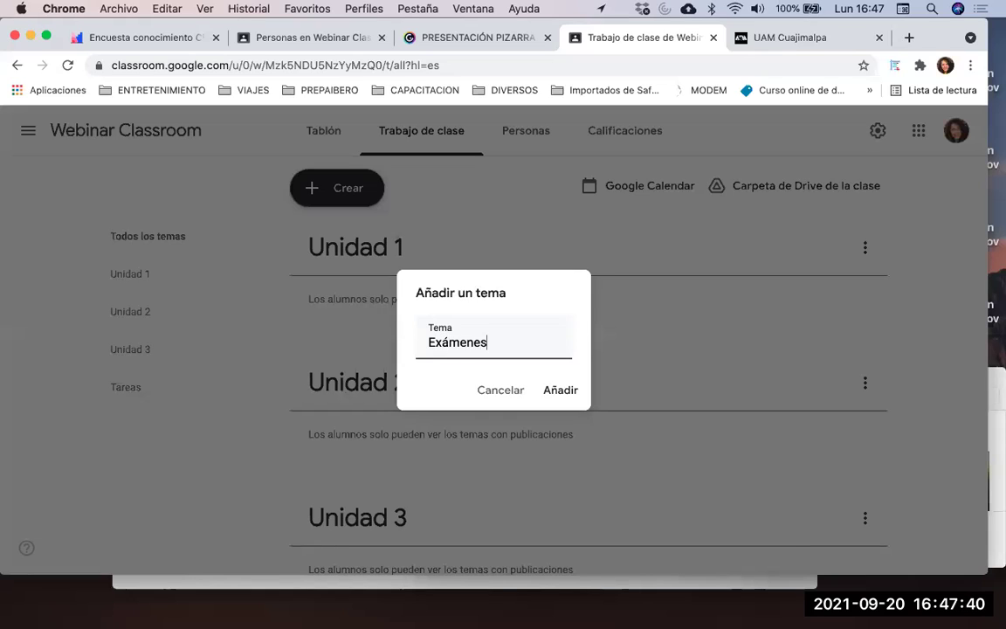
click(559, 390)
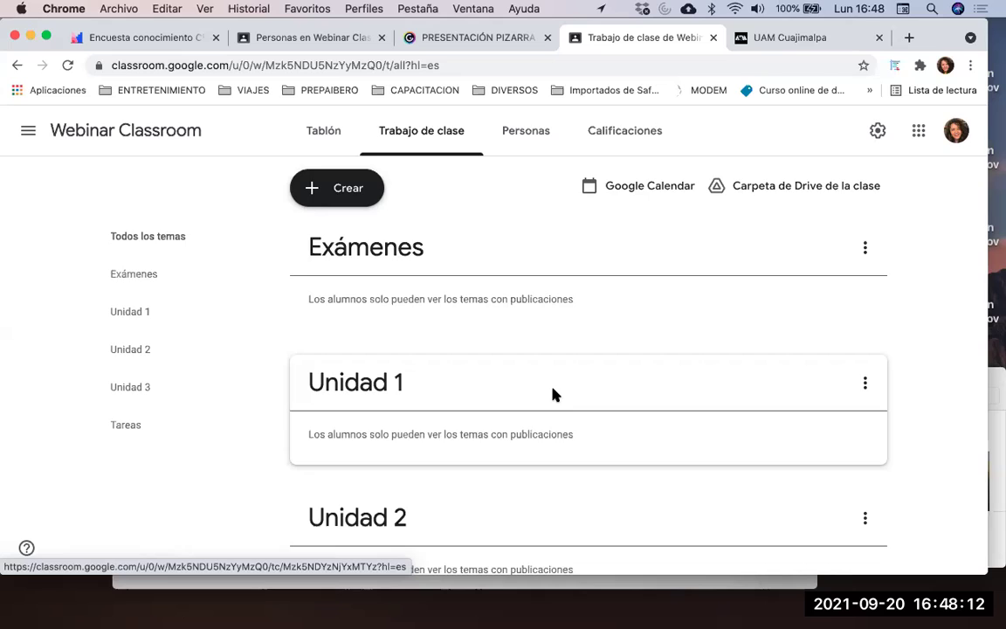
Move the Exámenes topic below Tareas at the end of the list
scroll(552, 395, down, 2)
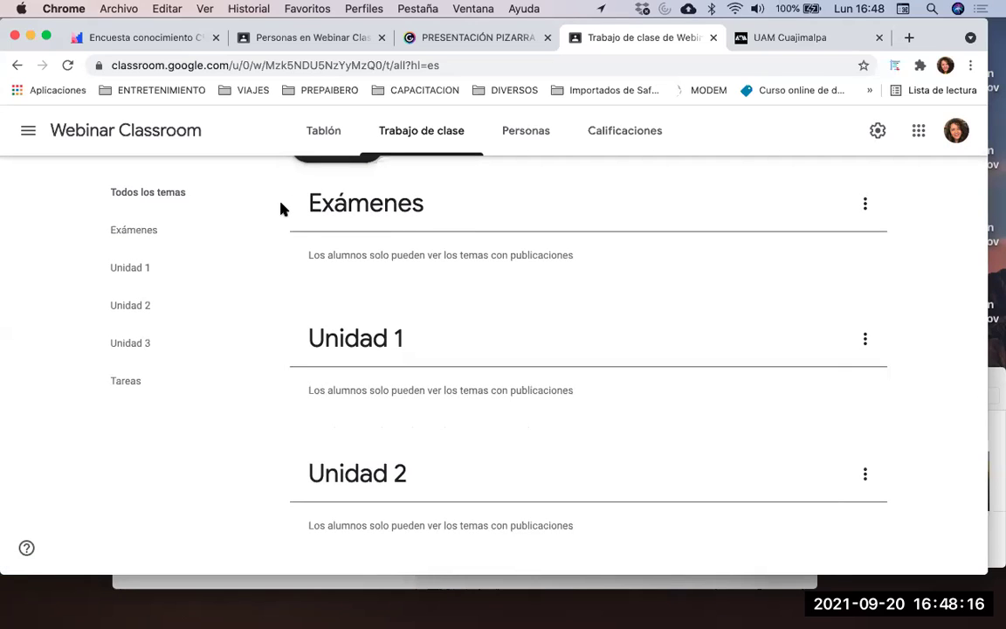
scroll(280, 208, up, 2)
drag(304, 252, 310, 489)
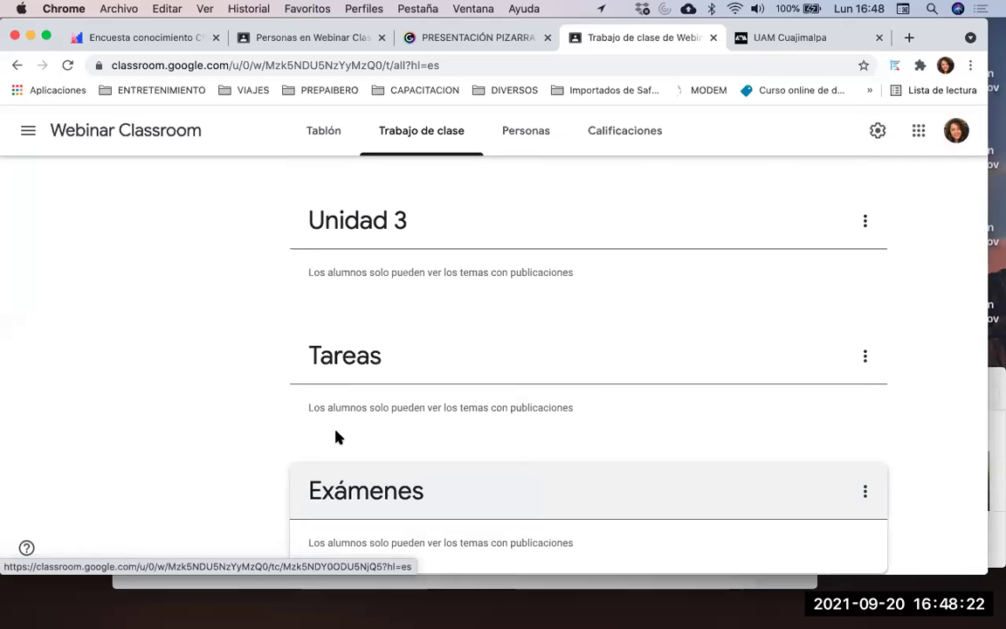
scroll(494, 337, down, 1)
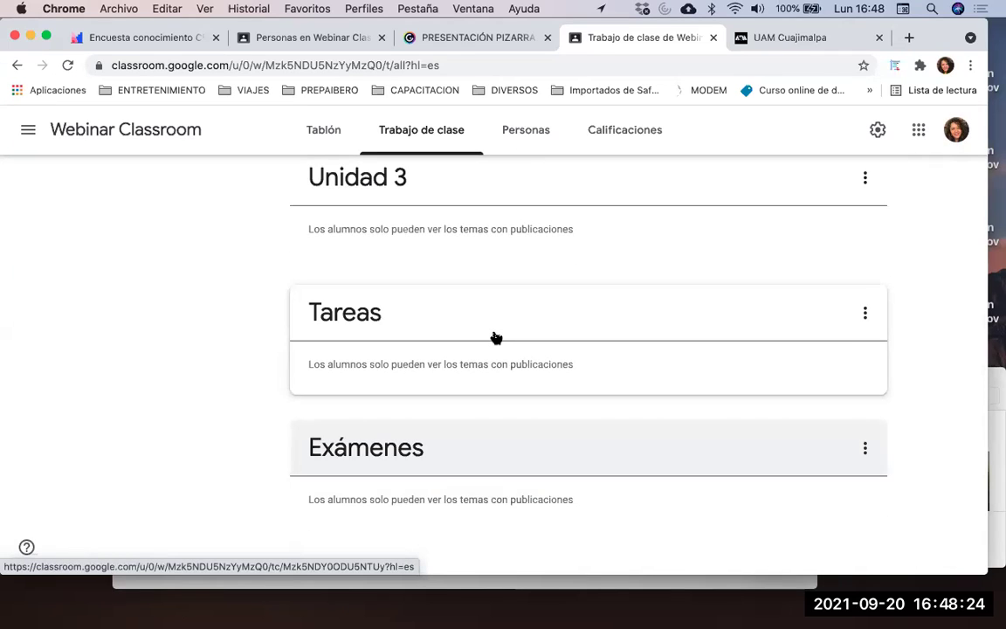
scroll(492, 334, up, 8)
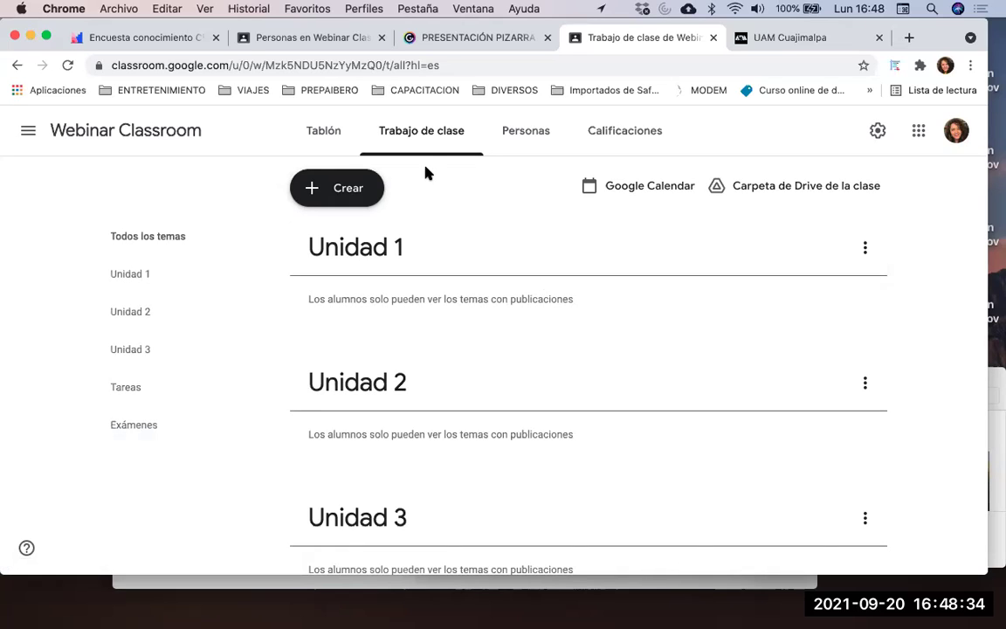
Open the class Google Calendar for 20–26 September 2021, then go back to Trabajo de clase
click(619, 185)
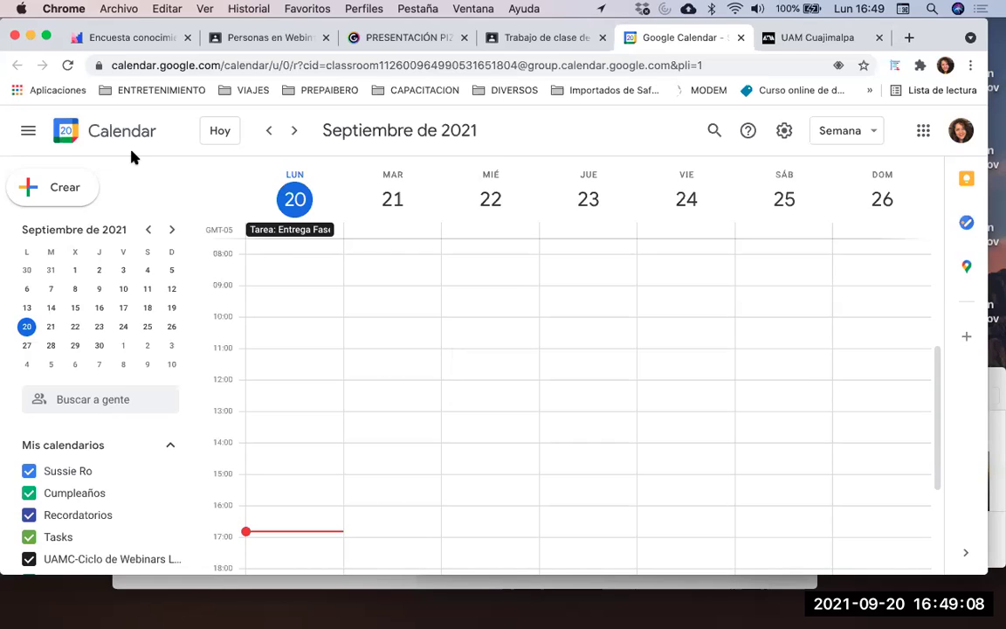
drag(28, 48, 27, 88)
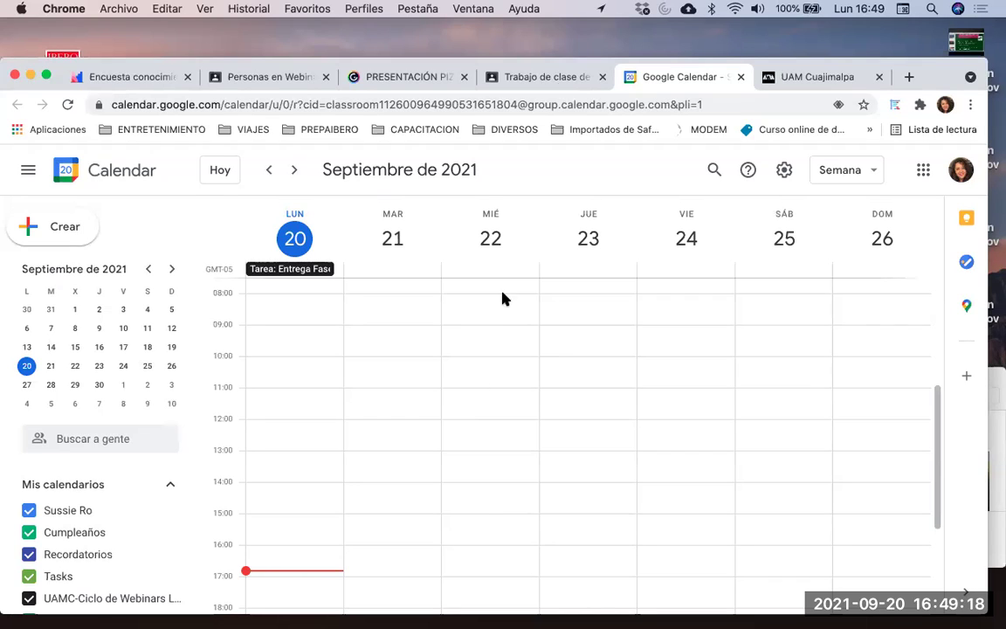
click(552, 81)
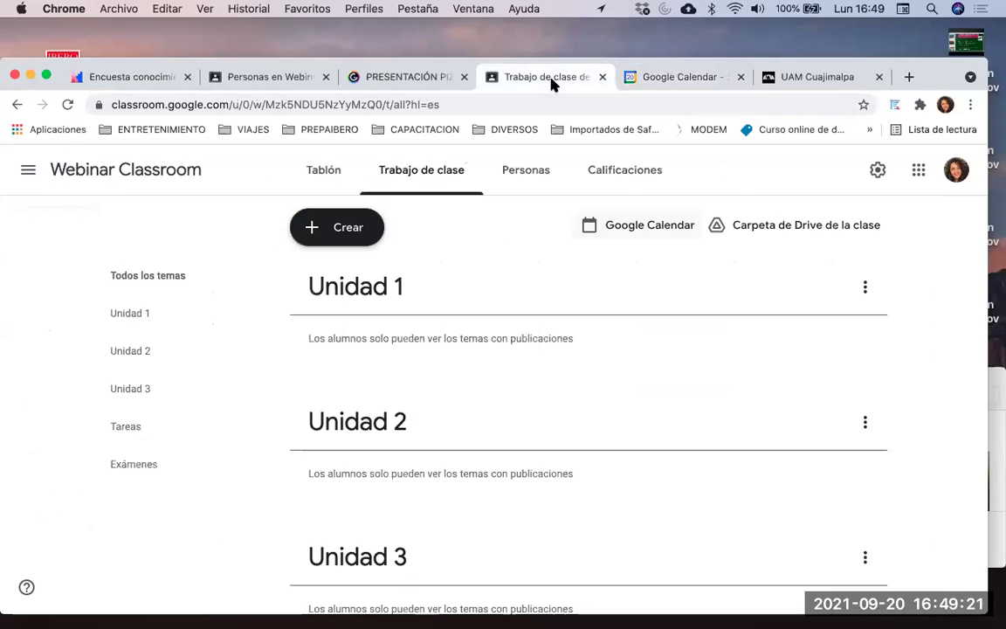
From the class Drive folder, go to My Drive and open the Classroom folder
click(733, 225)
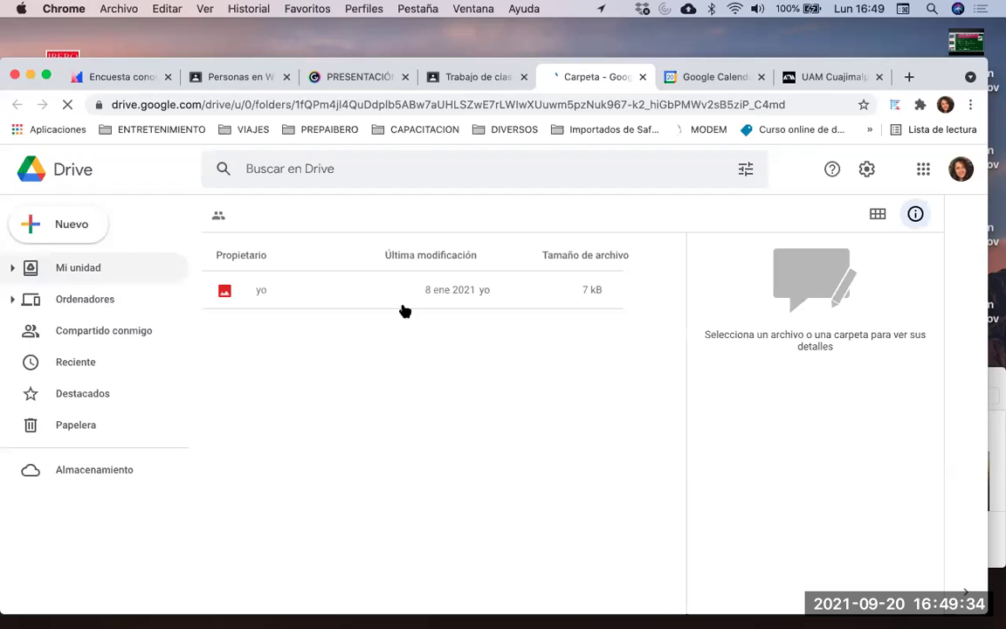
click(87, 268)
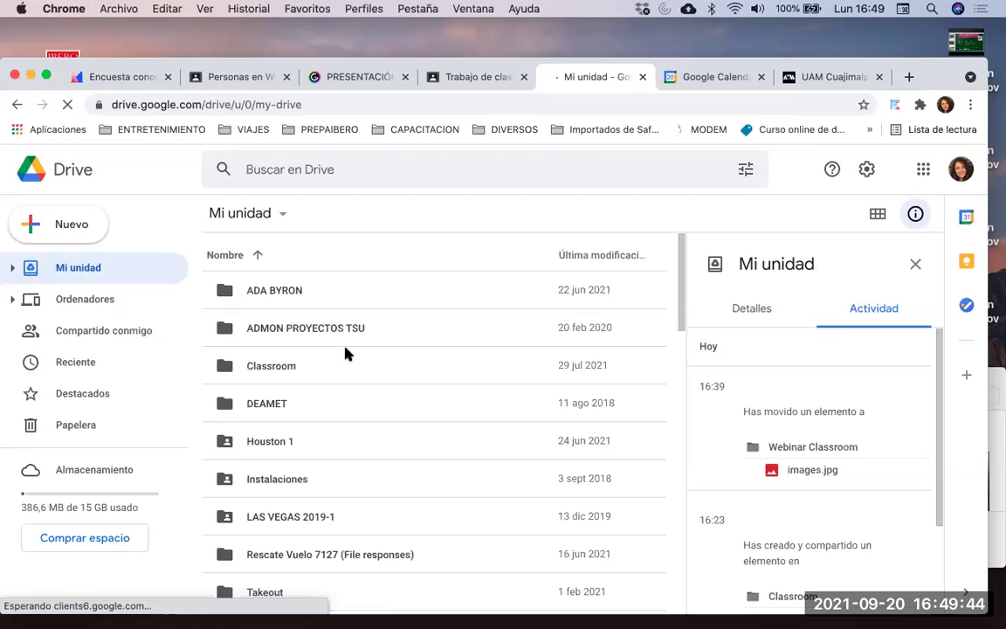
scroll(347, 353, down, 1)
scroll(330, 370, up, 1)
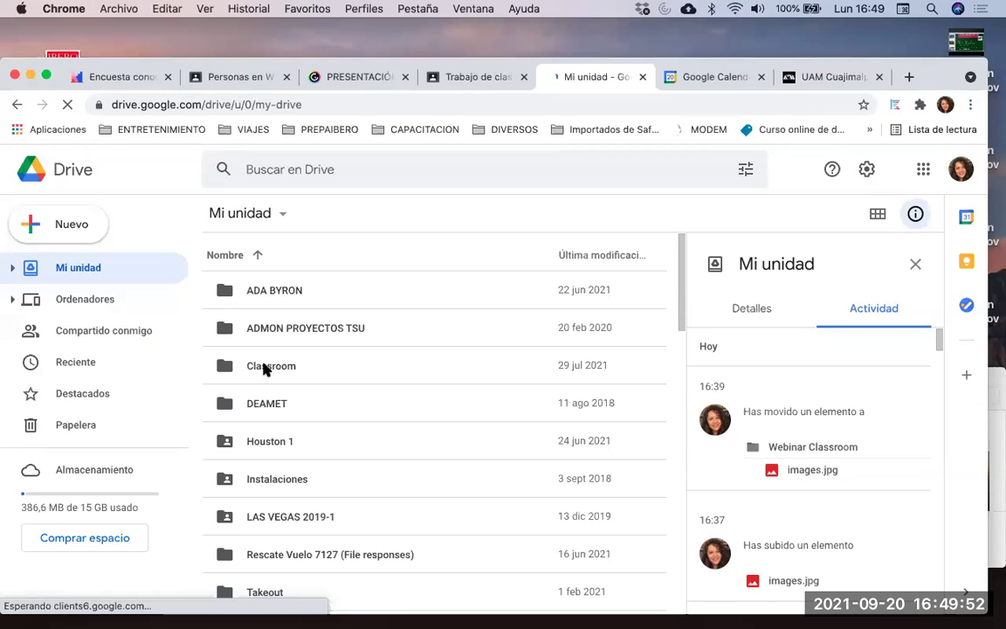
double_click(235, 368)
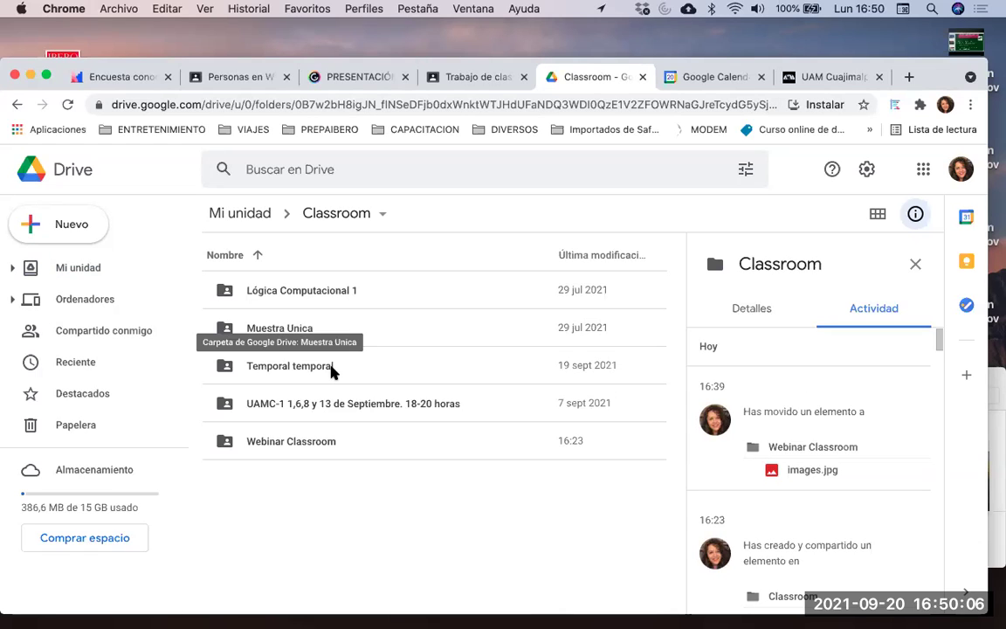
Look inside the Lógica Computacional 1 folder and return to Classroom
click(320, 294)
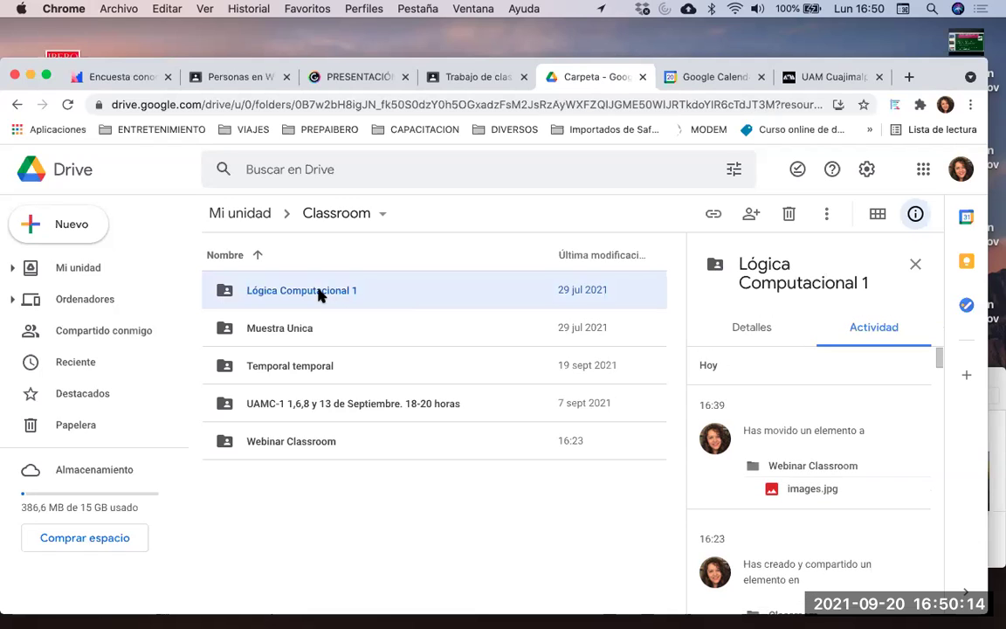
double_click(319, 295)
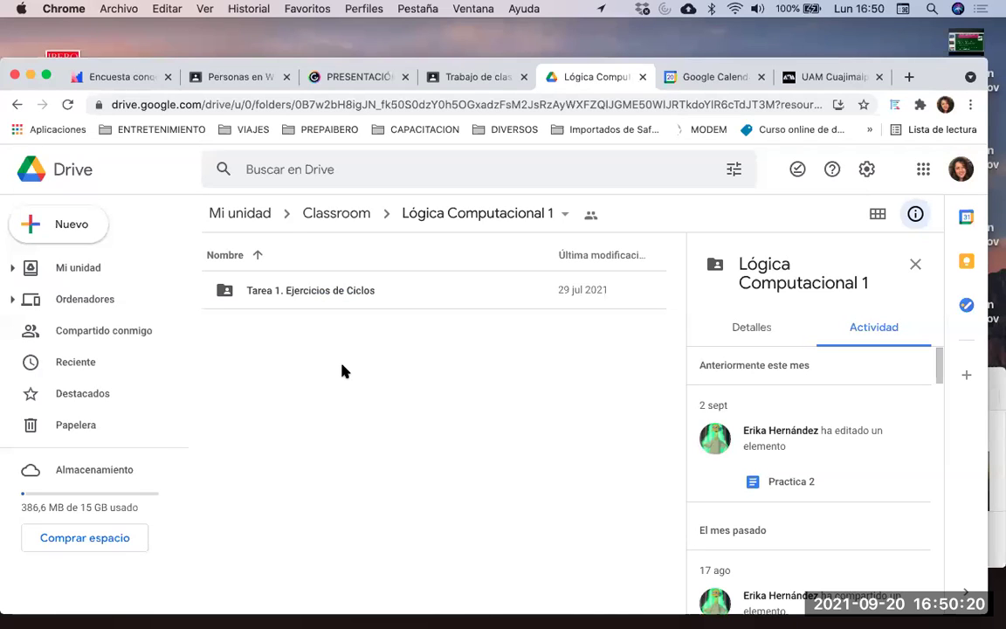
click(19, 105)
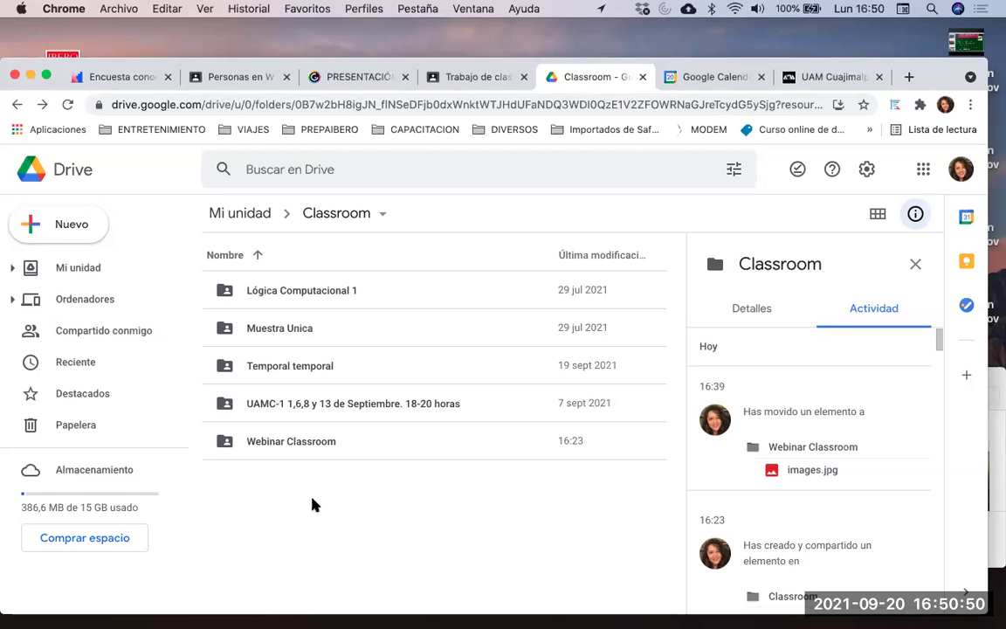
Return to the Webinar Classroom classwork tab and review its five topics
click(450, 82)
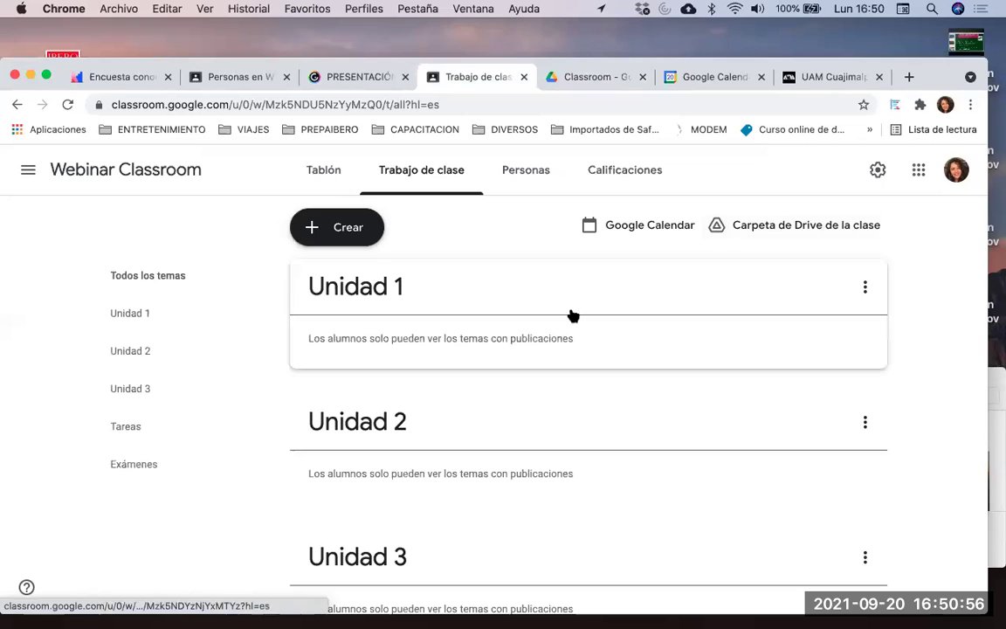
scroll(573, 315, down, 1)
scroll(573, 315, up, 1)
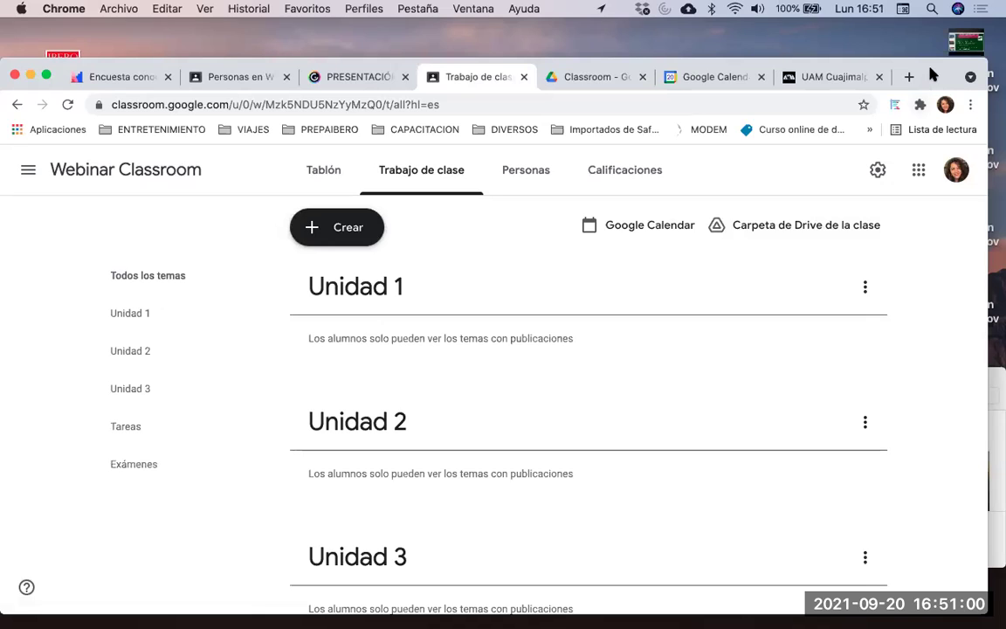
drag(931, 63, 931, 24)
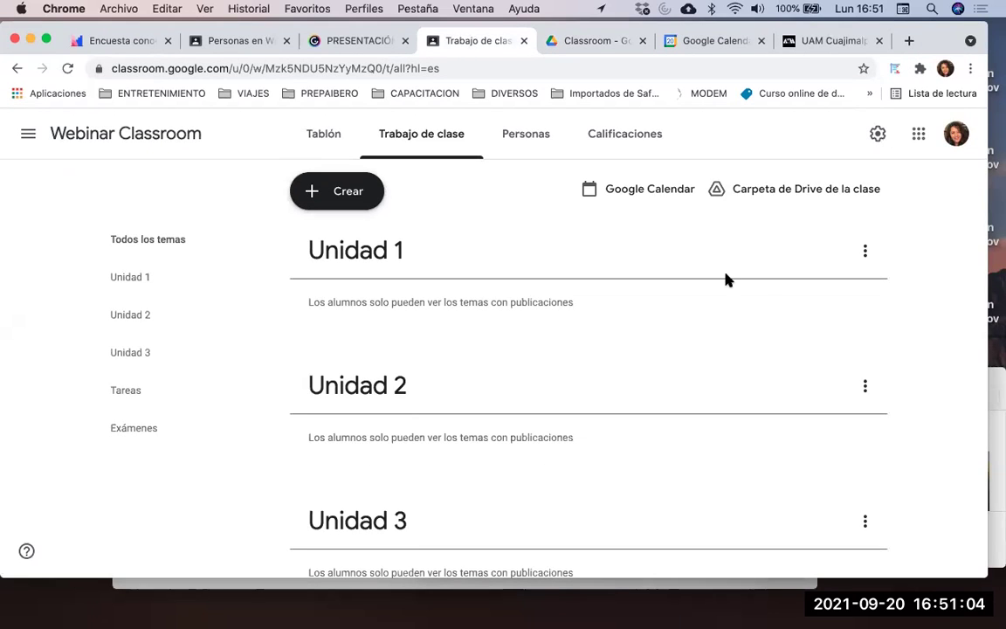
scroll(590, 285, down, 2)
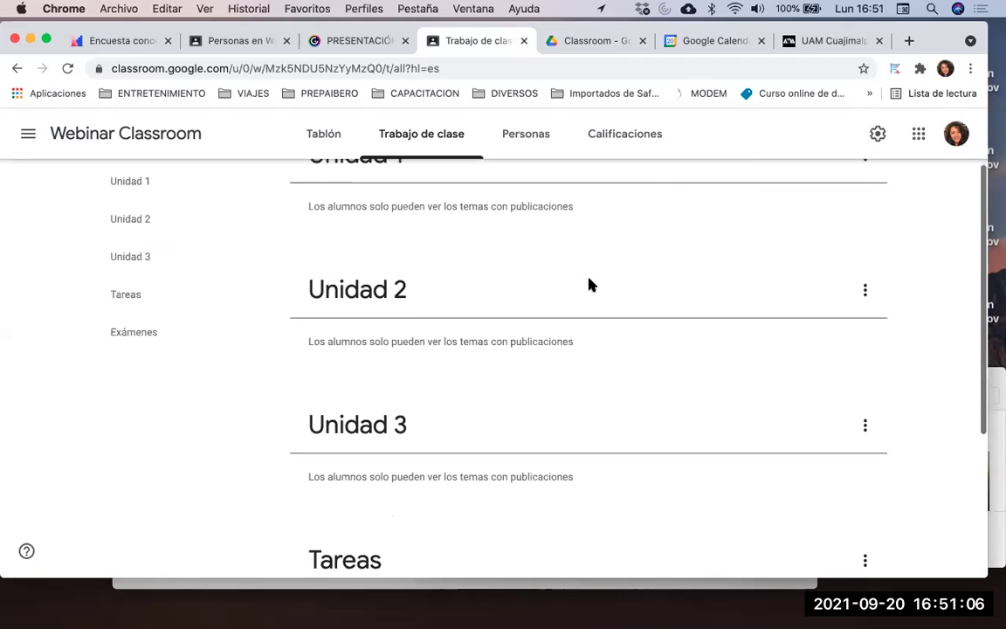
scroll(589, 285, down, 3)
scroll(589, 284, up, 5)
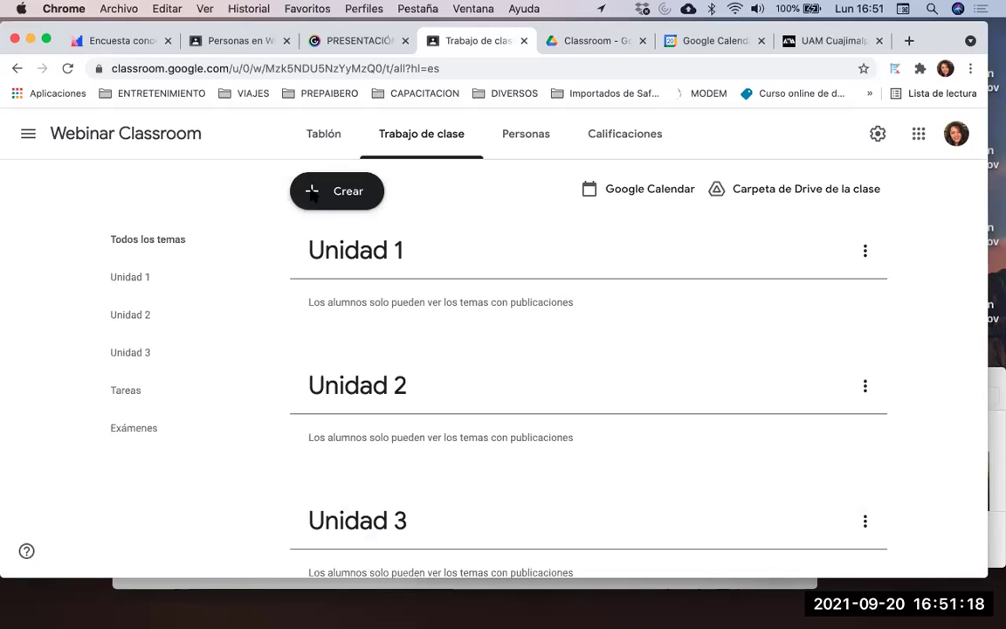
Start a new material titled 'Lectura. Introducción Excel' and check its target class
click(313, 194)
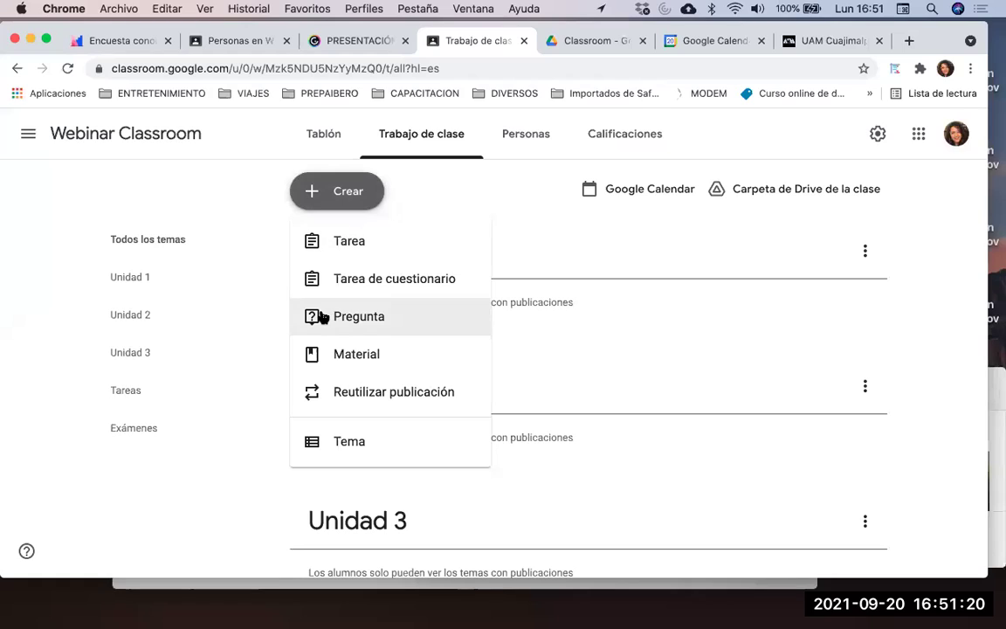
click(325, 356)
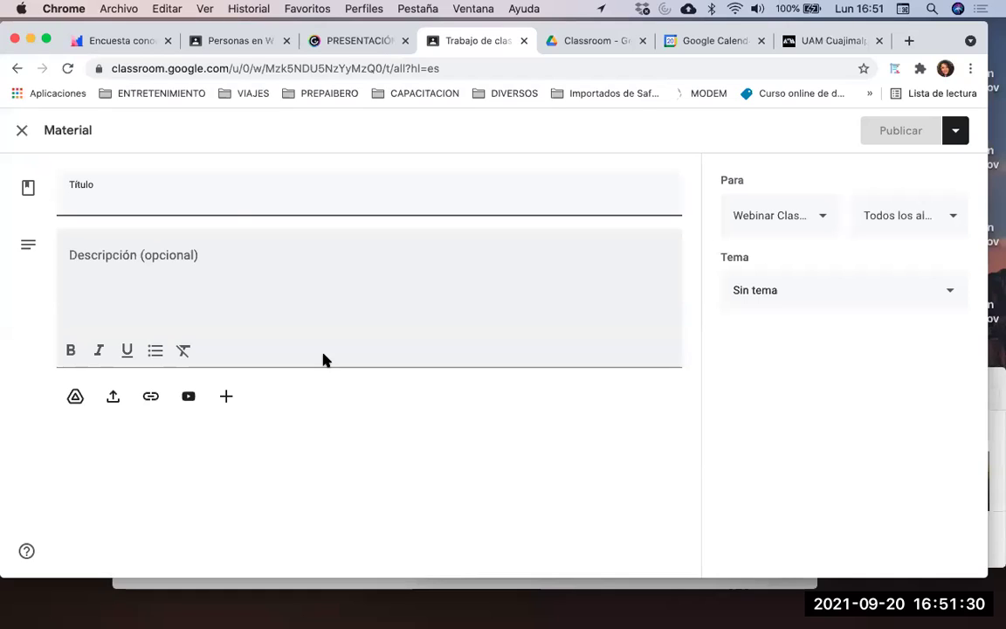
text(Lectura. )
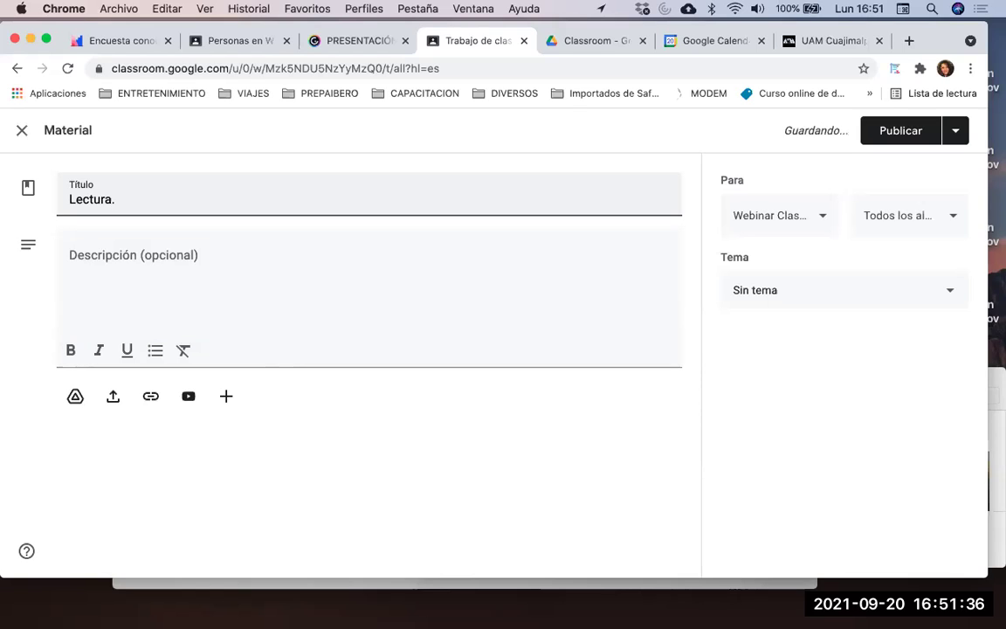
text(TIntrod)
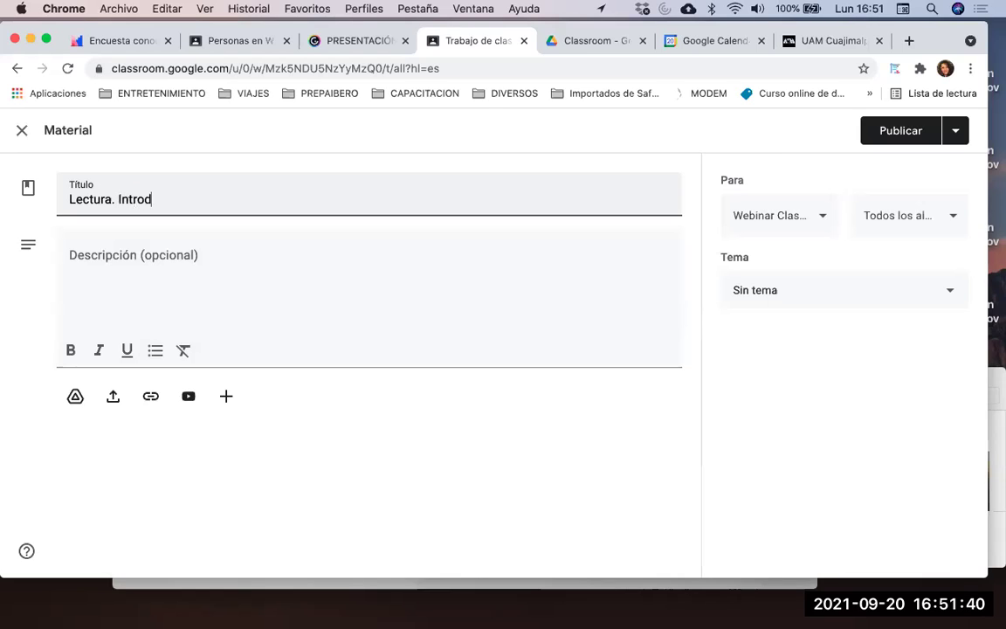
text(ucción Excele)
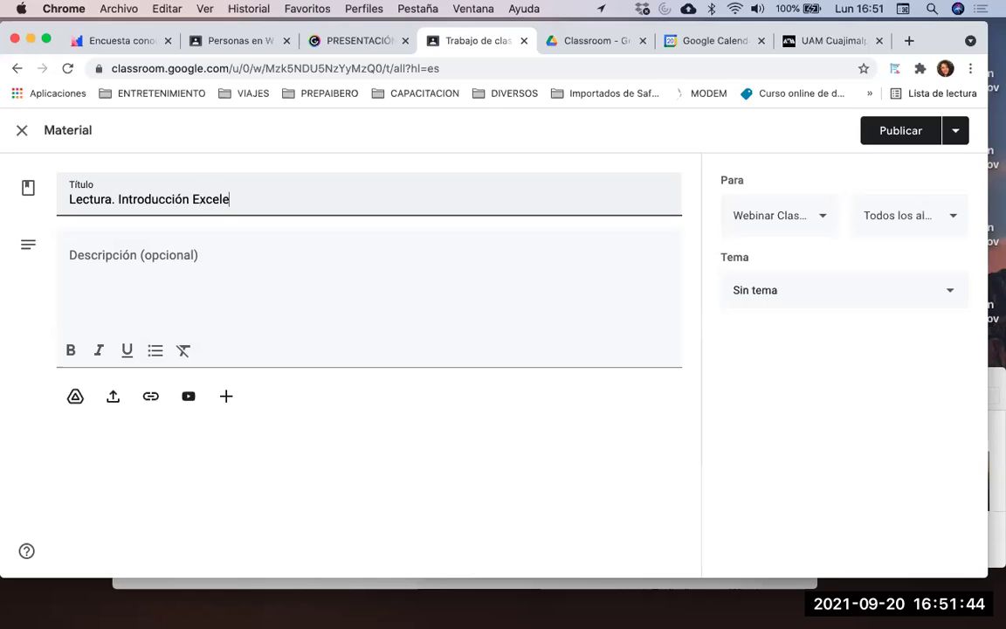
key(BackSpace)
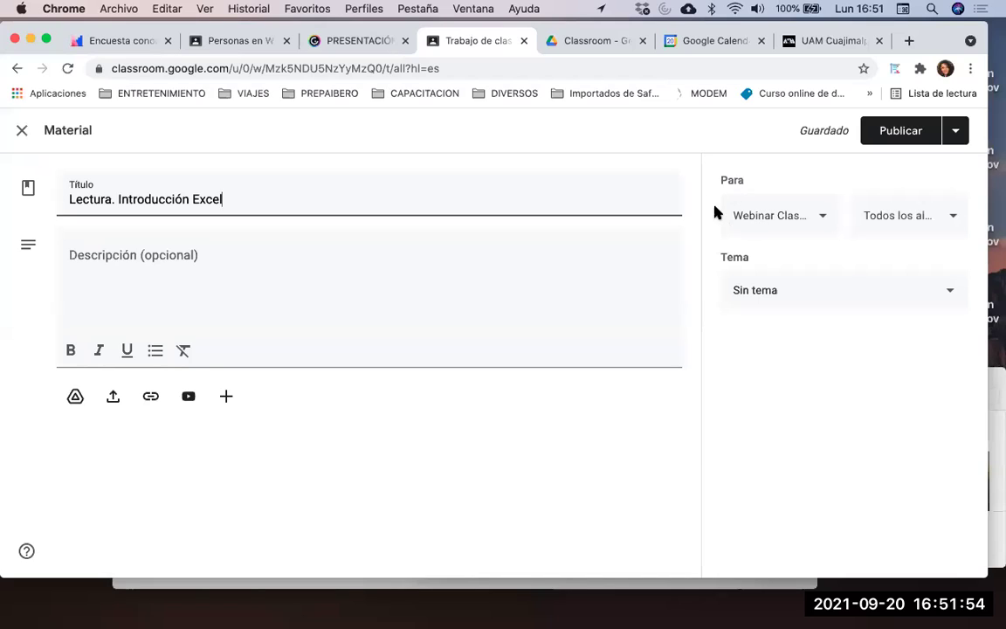
click(762, 218)
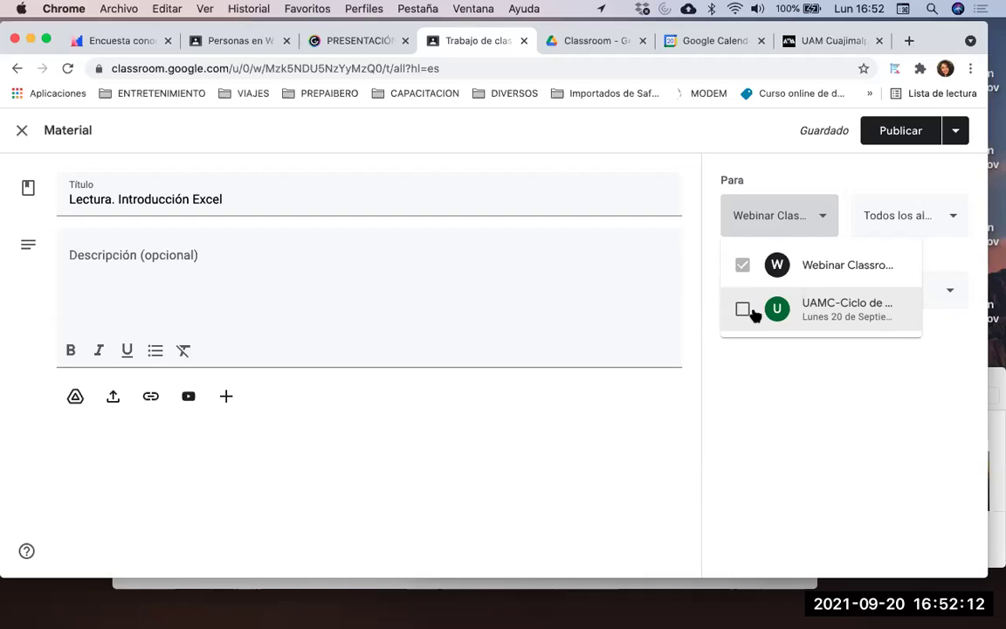
Keep Webinar Classroom and all students as recipients, and assign topic Unidad 1
click(769, 409)
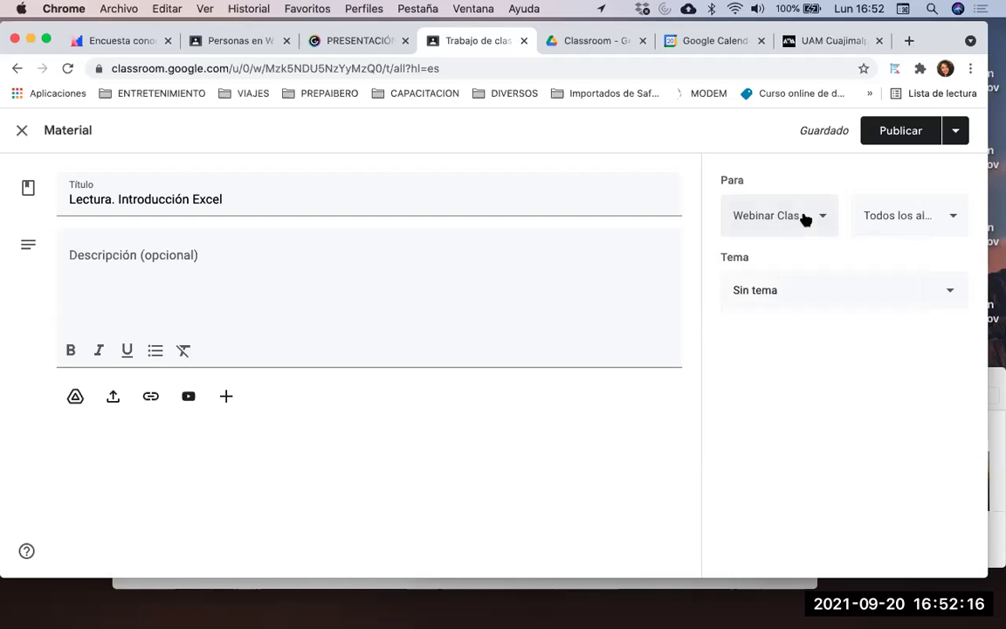
click(921, 224)
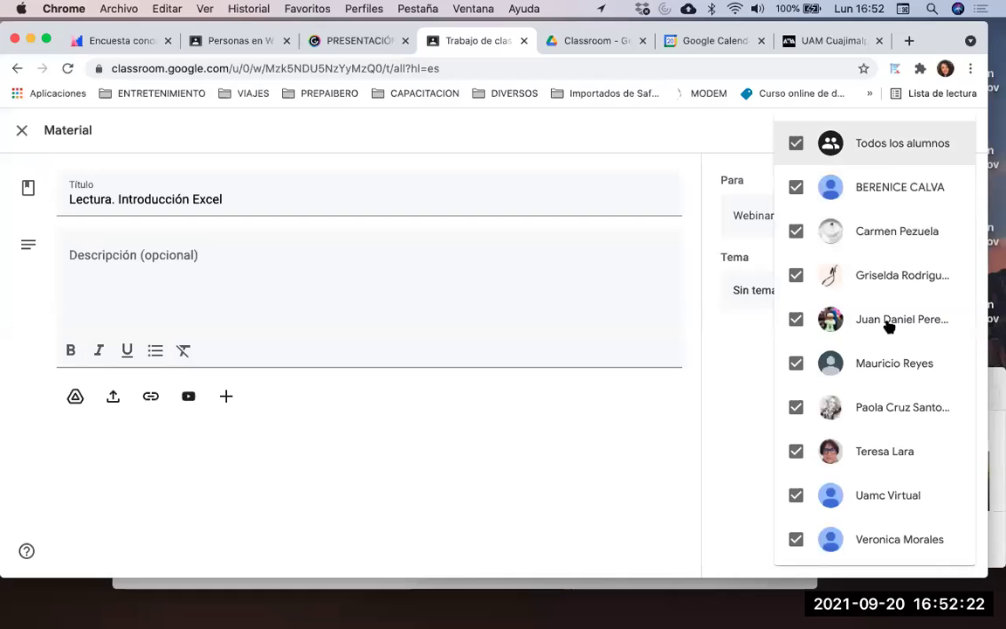
scroll(893, 506, down, 1)
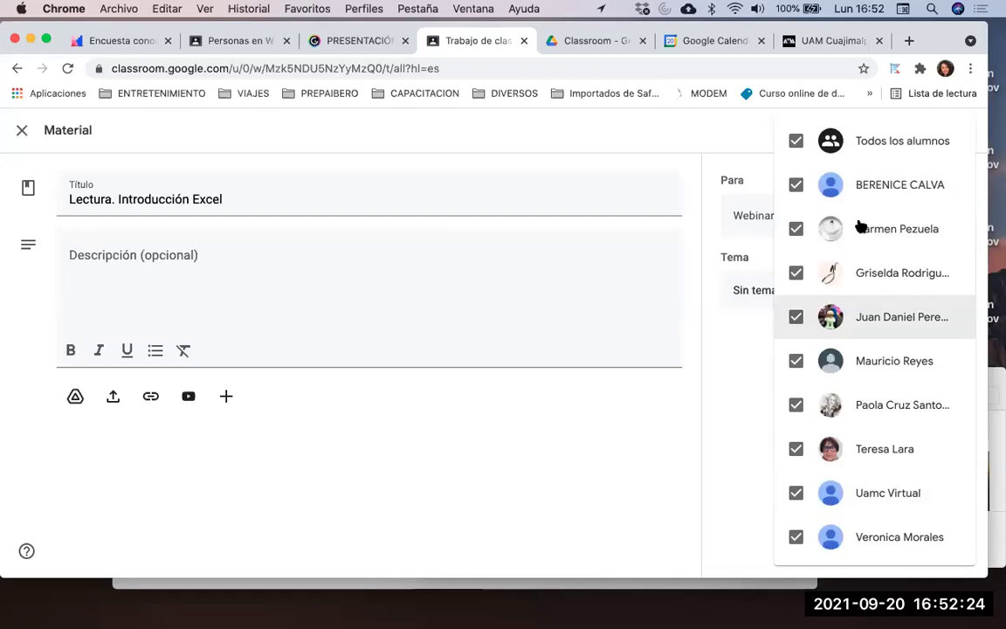
click(736, 399)
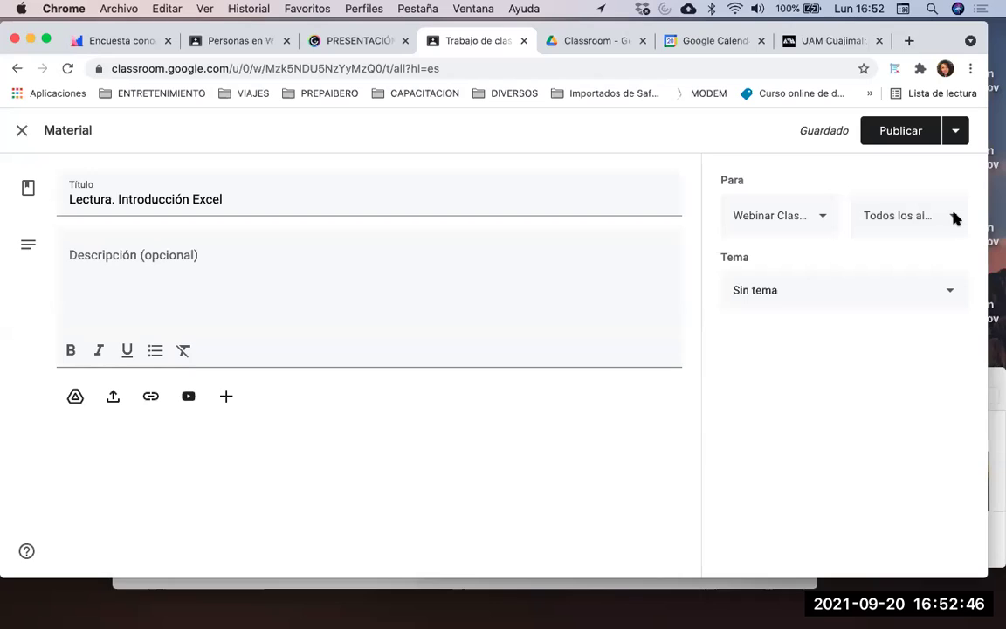
click(787, 297)
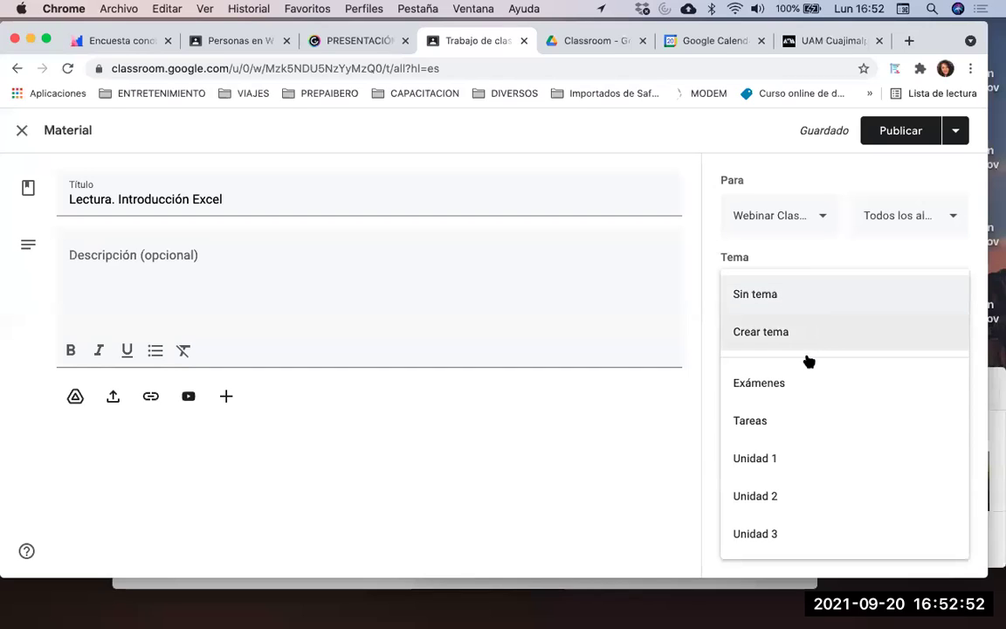
click(790, 463)
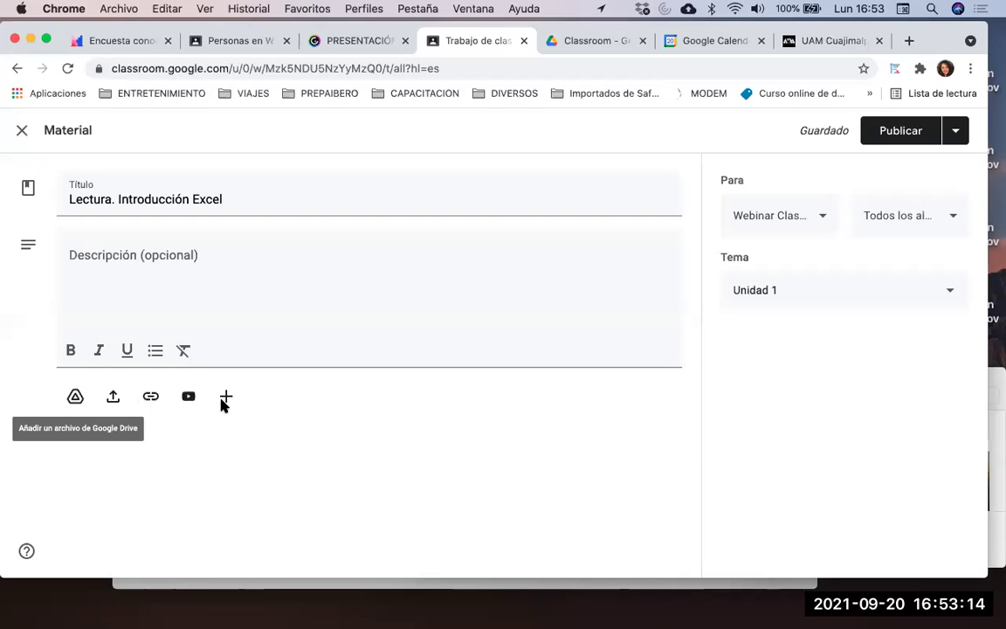
Upload PRÁCTICA 2.pdf from the CURSOS folder as the material's attachment
click(226, 400)
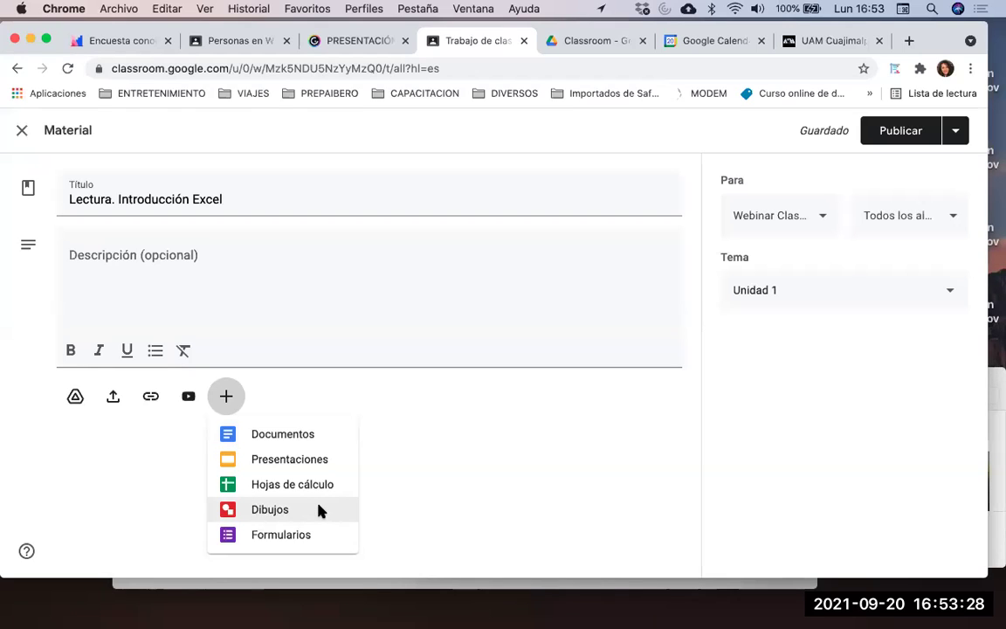
click(460, 520)
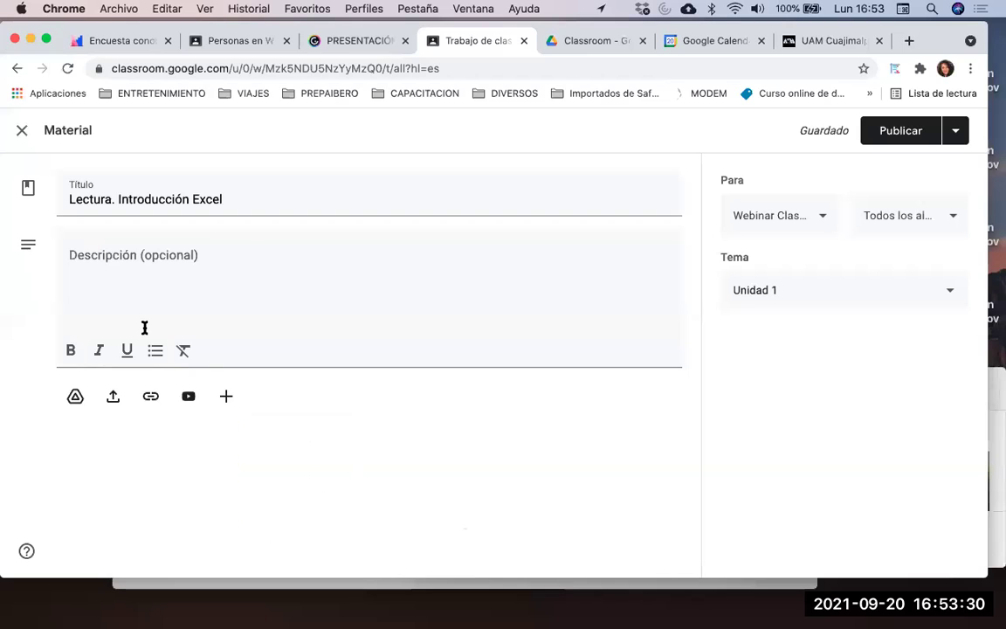
click(114, 398)
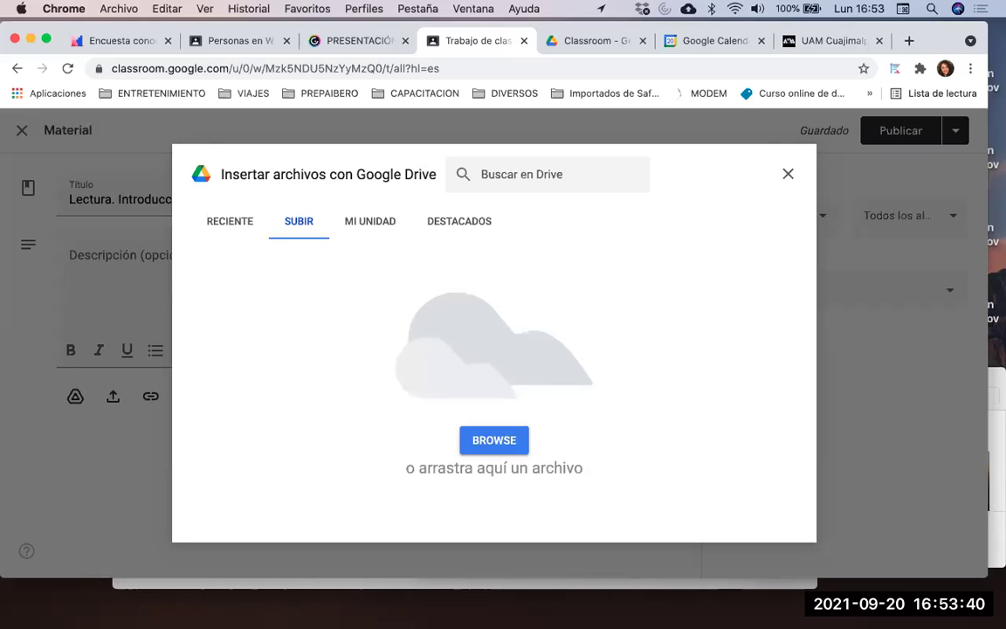
key(super+Tab)
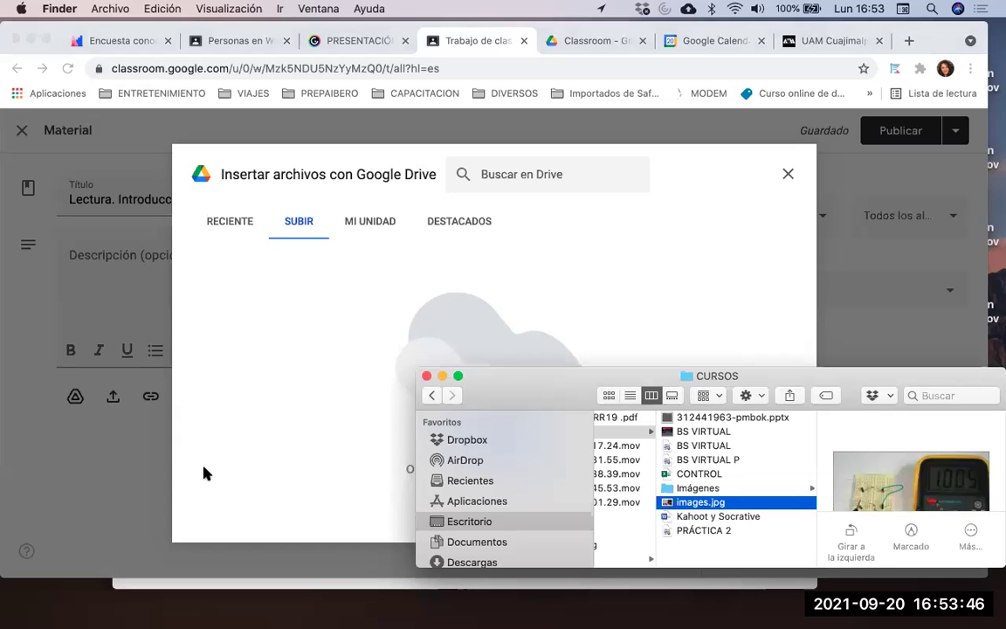
drag(530, 380, 331, 374)
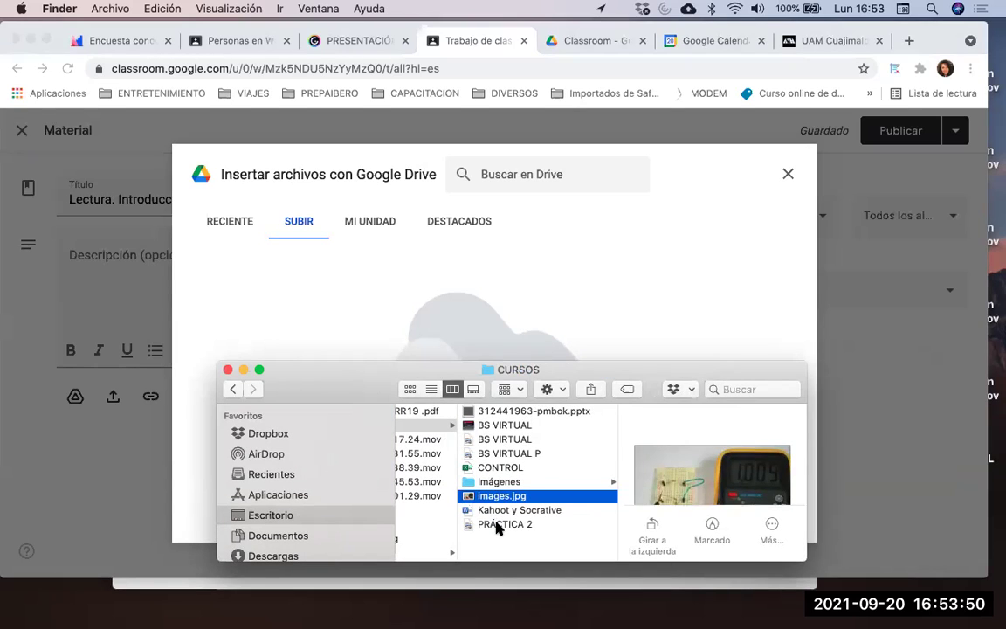
click(498, 524)
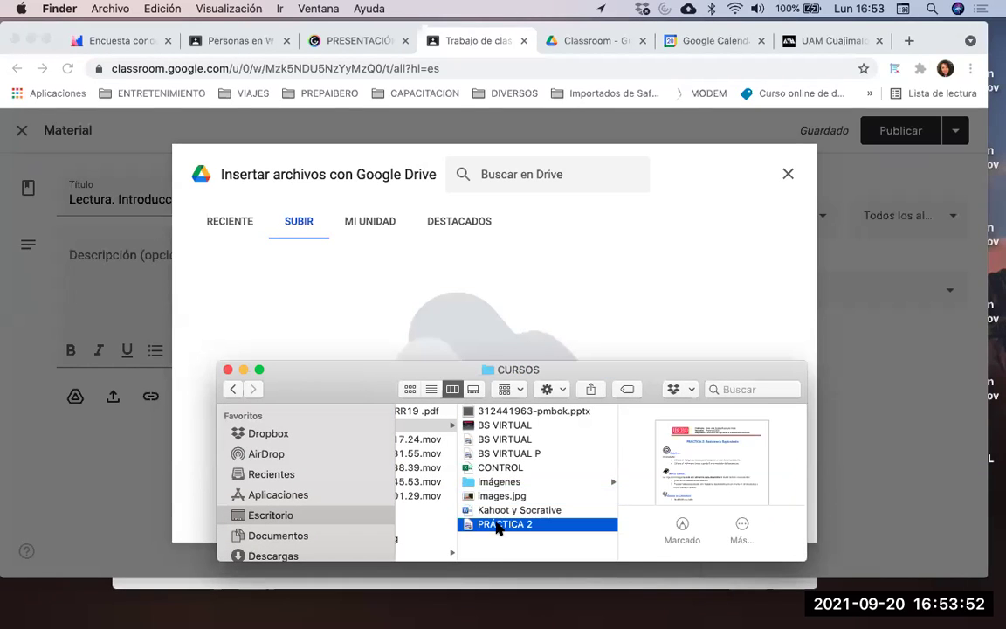
drag(500, 524, 443, 322)
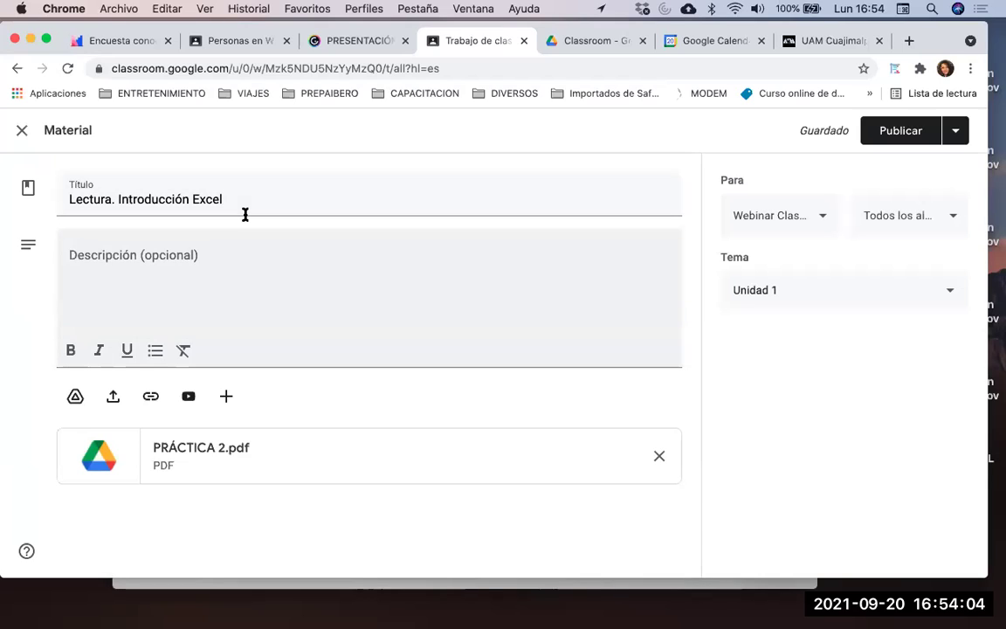
Enter 'Documento práctica 2' as the material's description
click(238, 253)
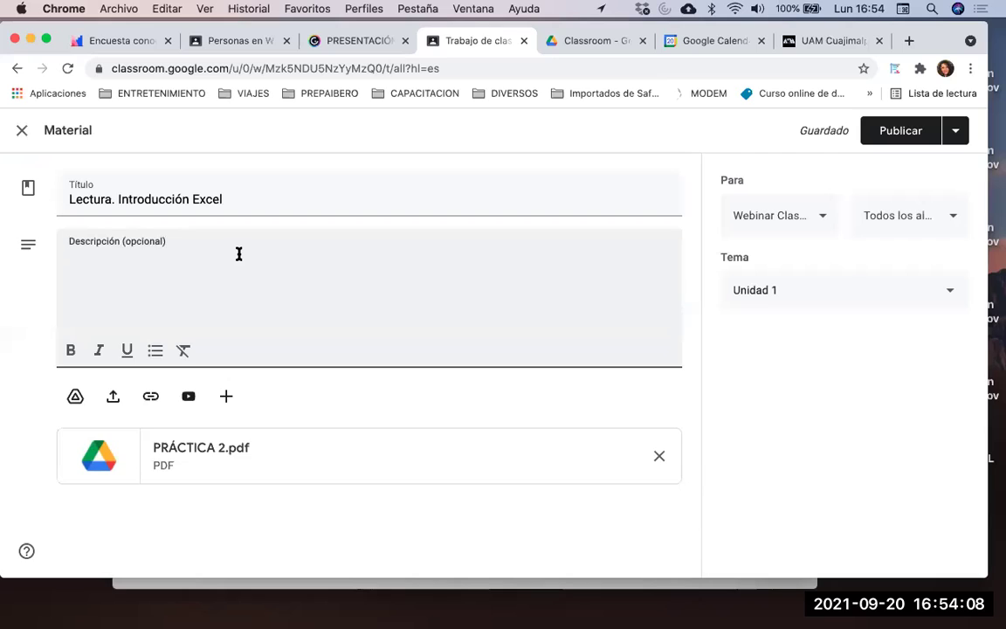
text(Docu)
key(BackSpace)
text(mento)
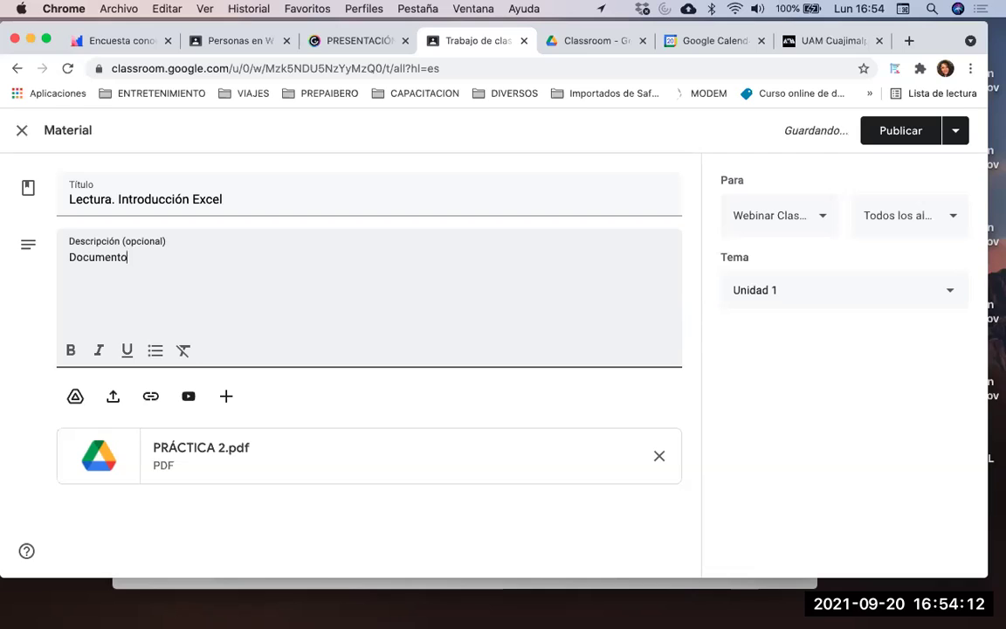
text( práctica 2)
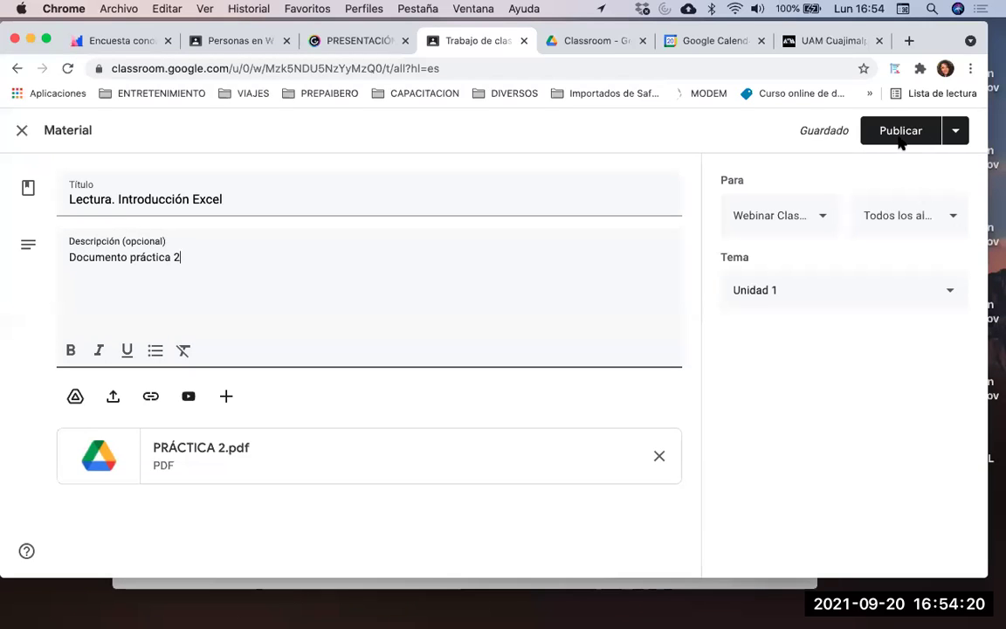
Look at scheduling via the Publicar options, then cancel without scheduling
click(956, 131)
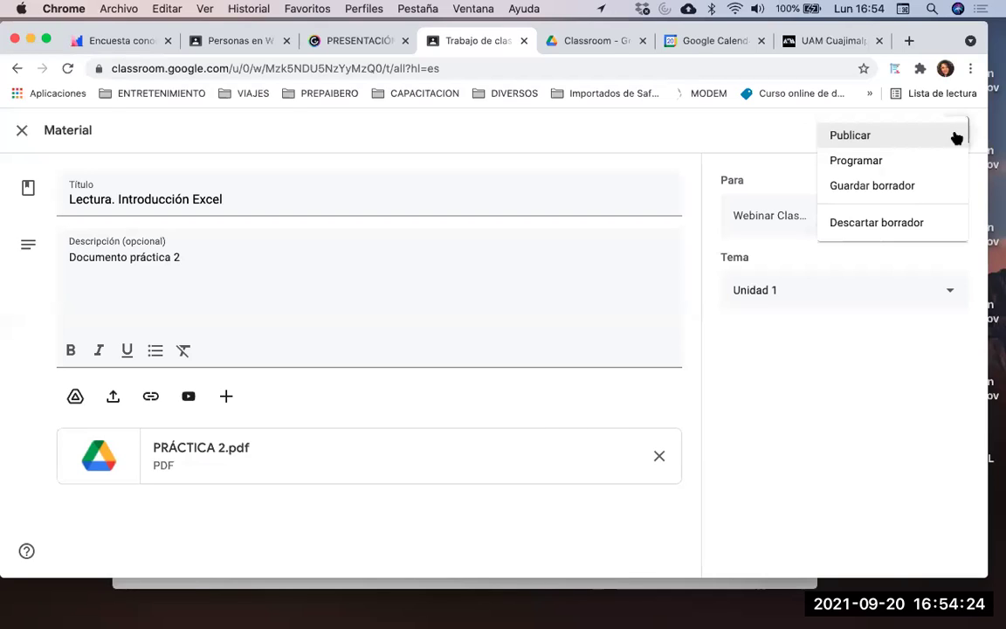
click(907, 166)
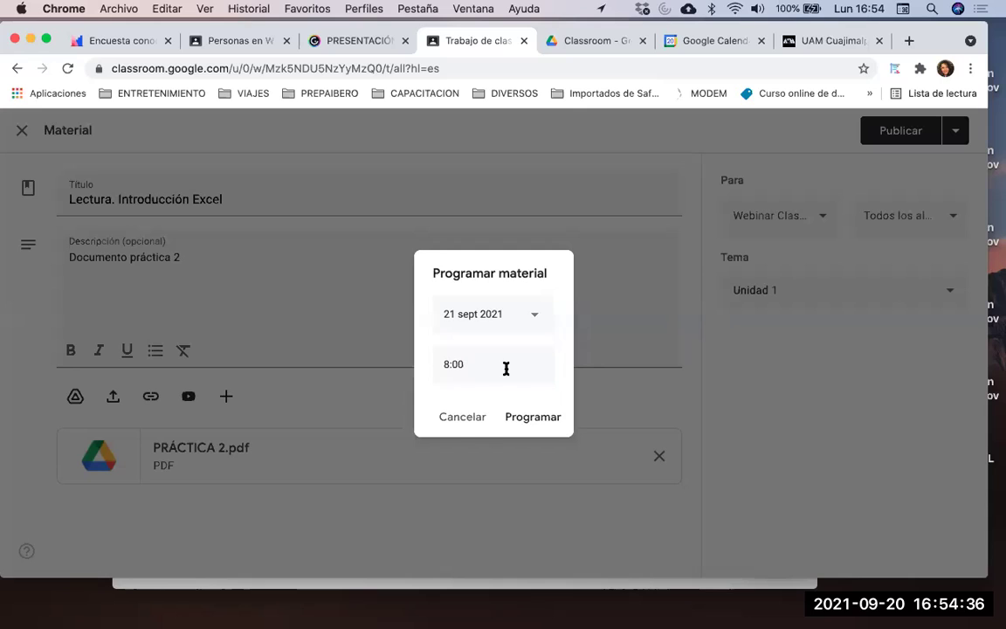
click(460, 419)
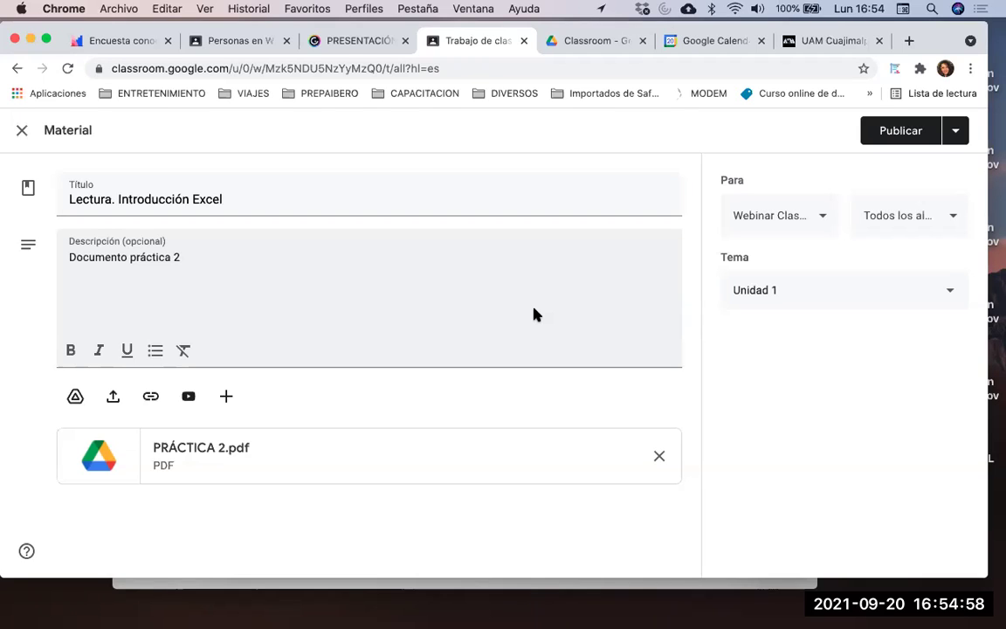
Publish the material now, then show the UAMC-Ciclo de Webinars tab in Firefox
click(953, 131)
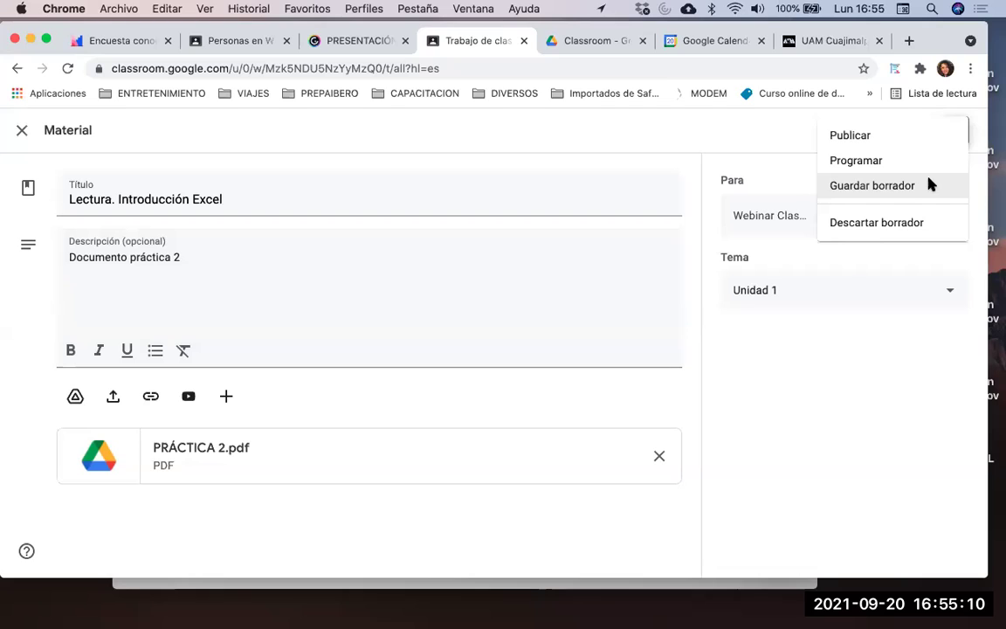
click(857, 137)
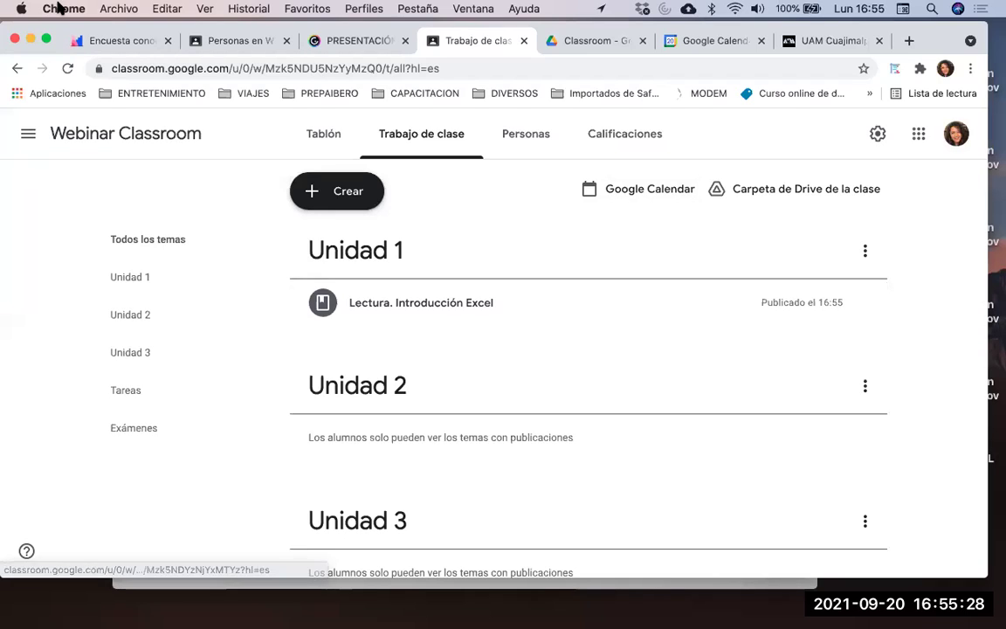
drag(97, 25, 157, 76)
drag(43, 132, 188, 77)
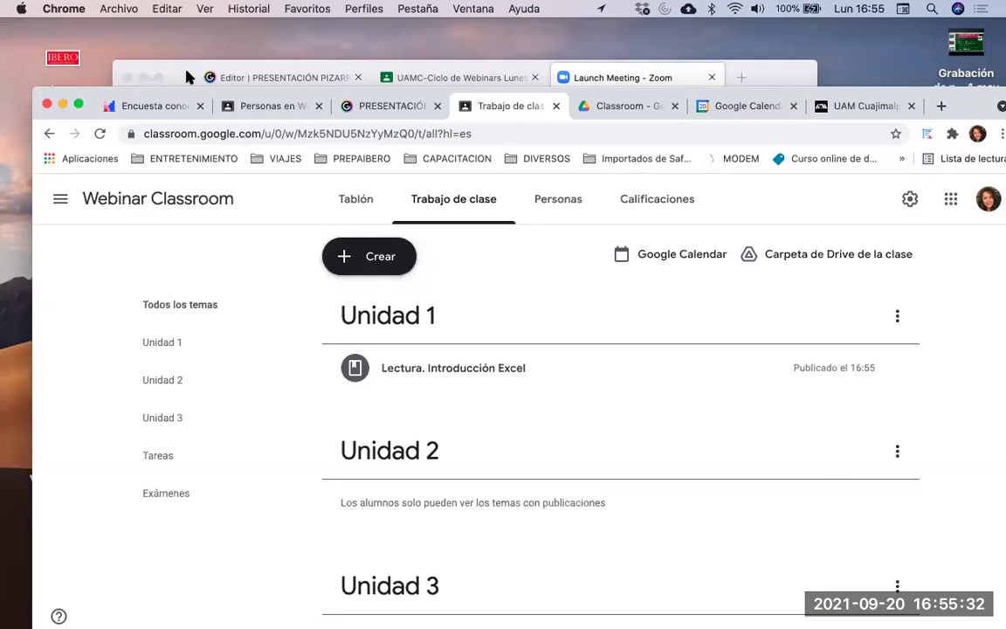
click(188, 77)
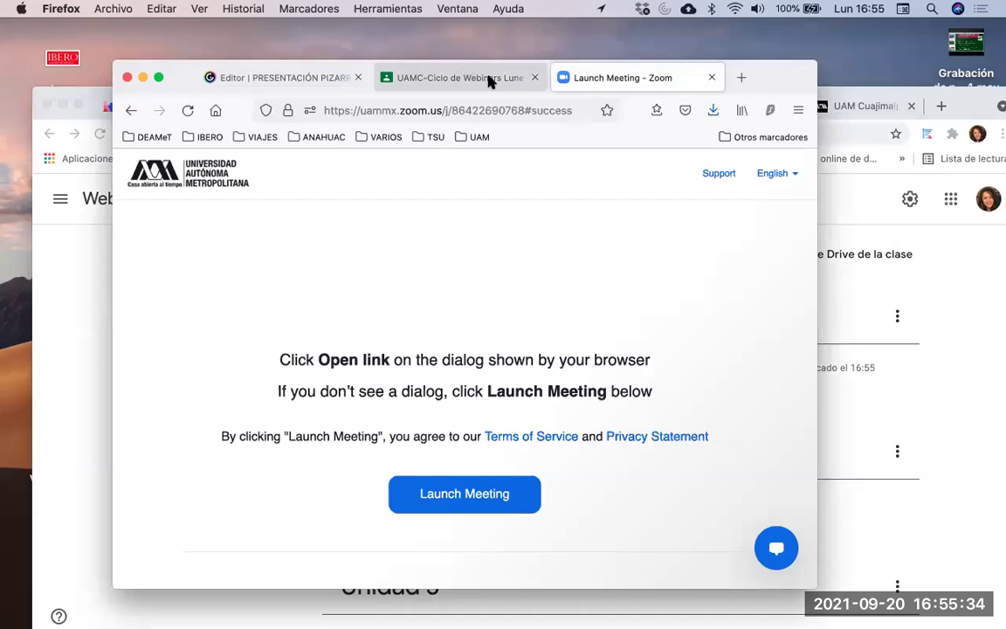
click(415, 84)
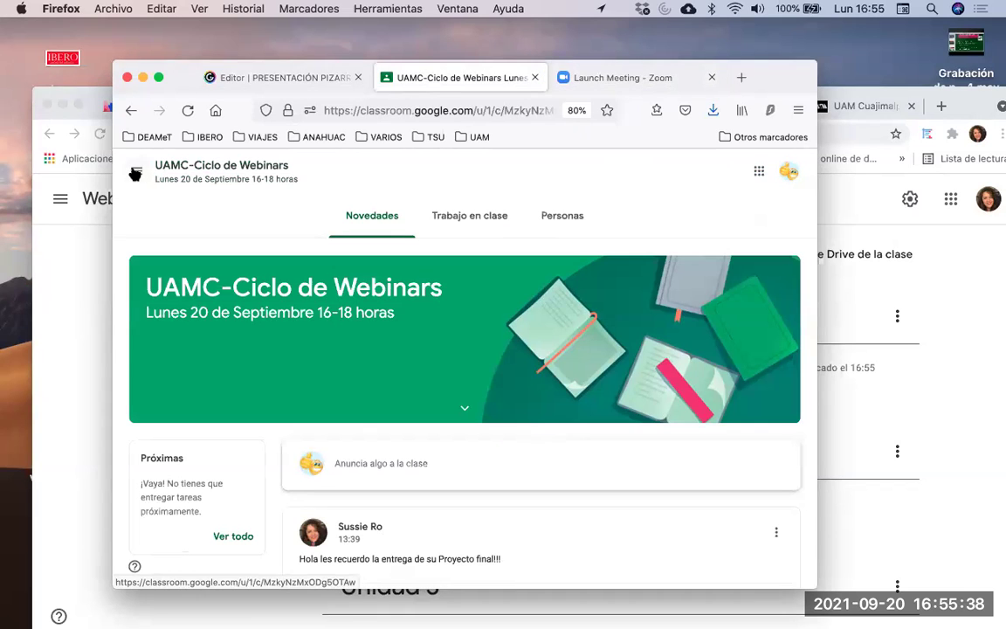
From the Clases overview, choose Unirse a la clase and focus the class code field
click(135, 174)
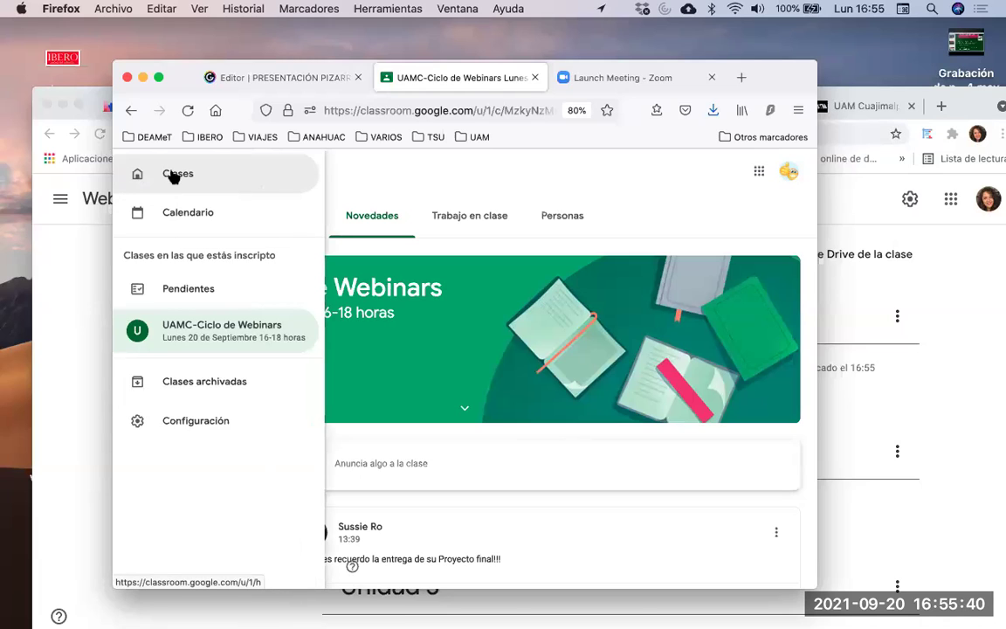
click(173, 175)
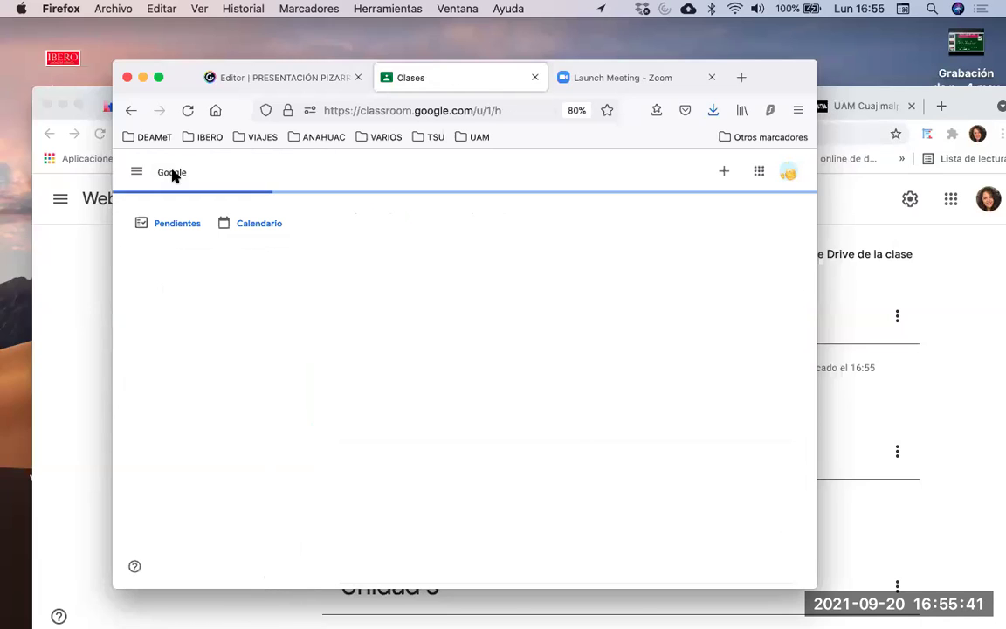
click(723, 171)
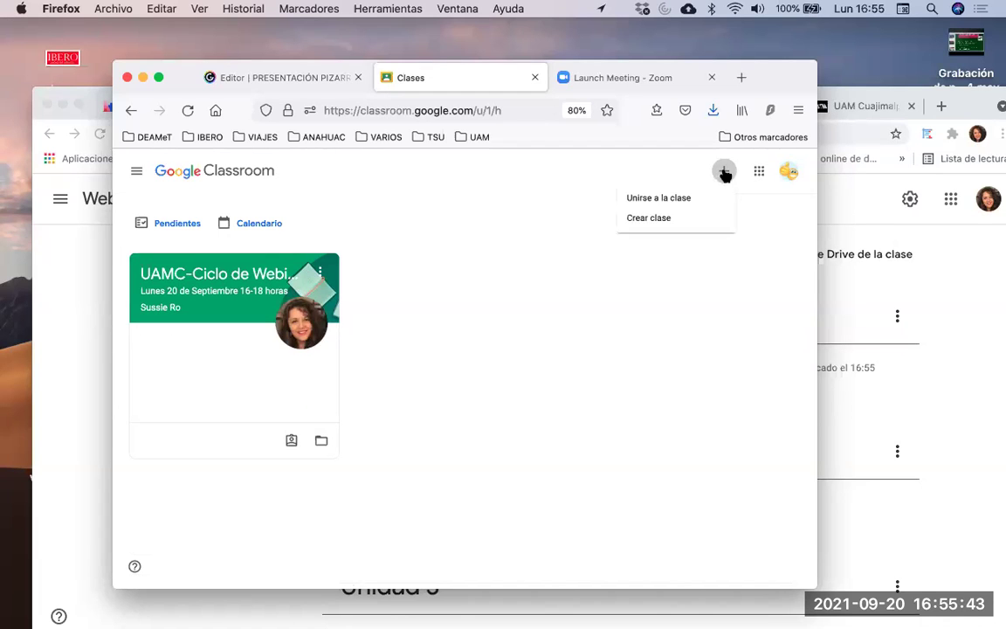
click(677, 199)
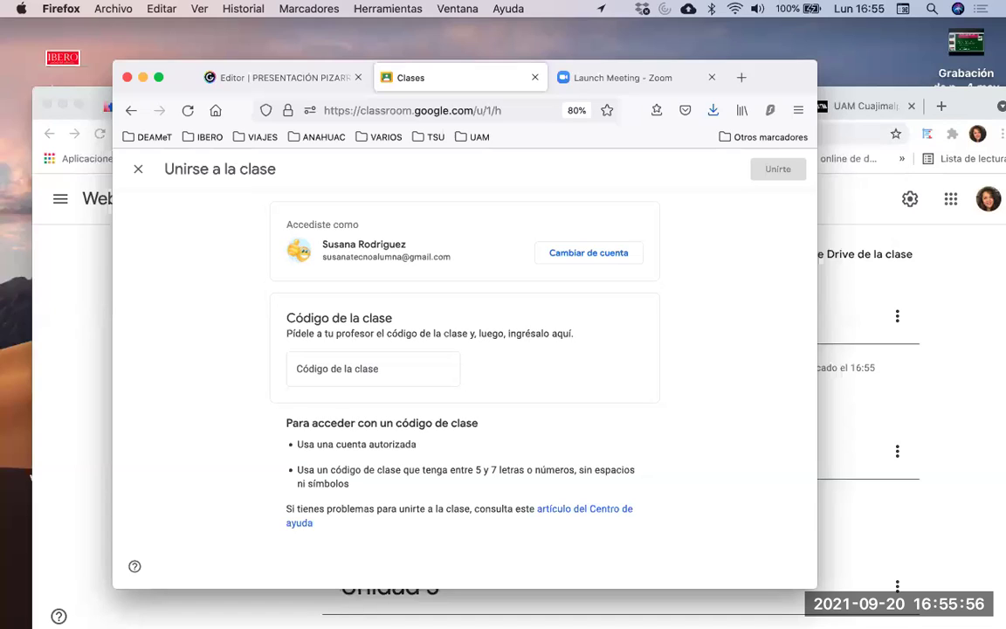
click(338, 370)
Paste the correct class code into the code field and join with Unirte
text(http://)
key(BackSpace)
key(BackSpace)
key(BackSpace)
key(BackSpace)
key(BackSpace)
key(BackSpace)
key(BackSpace)
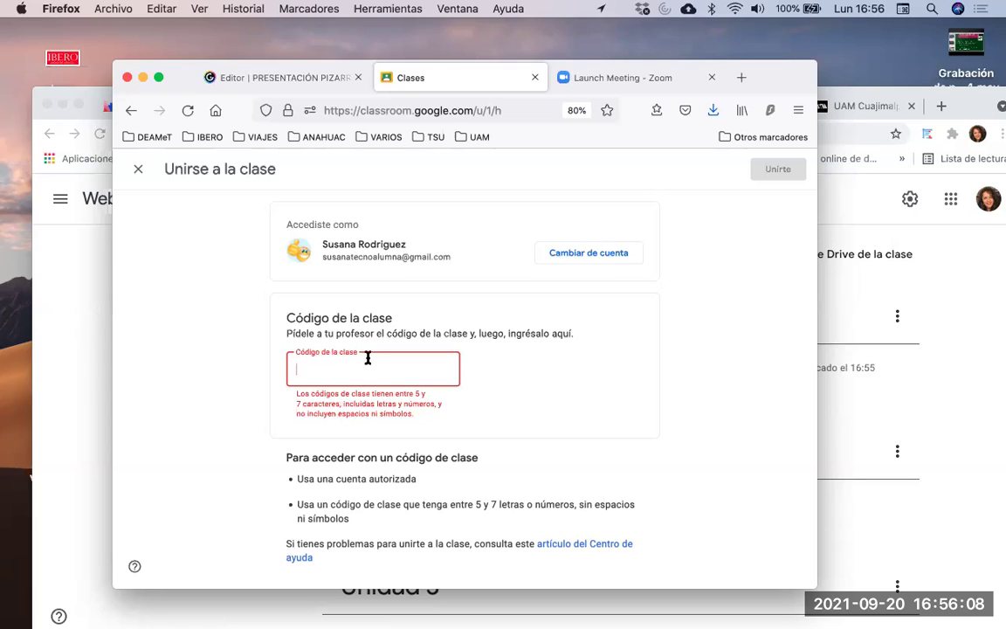
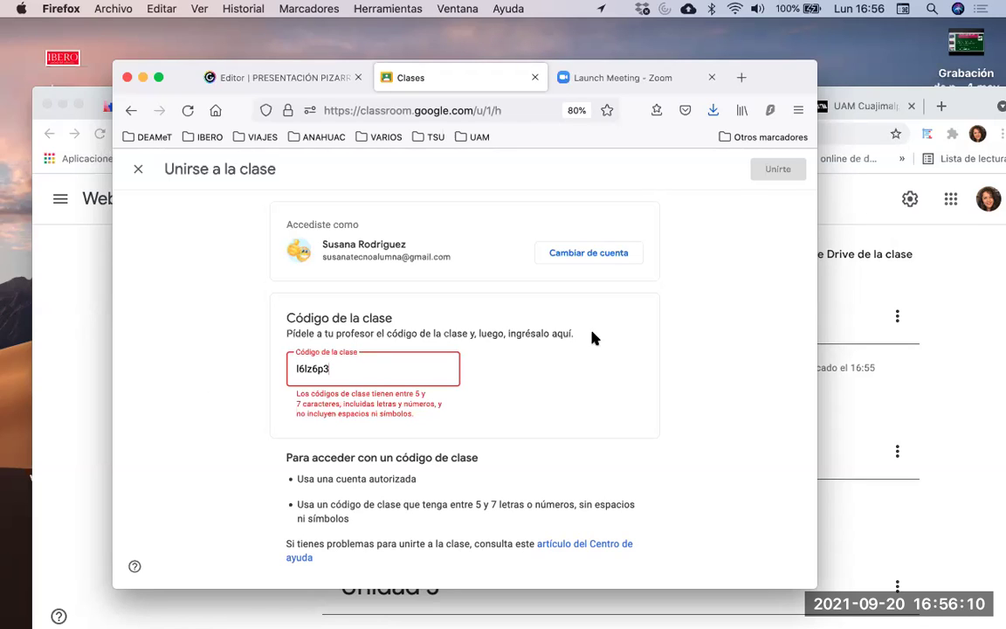
click(777, 169)
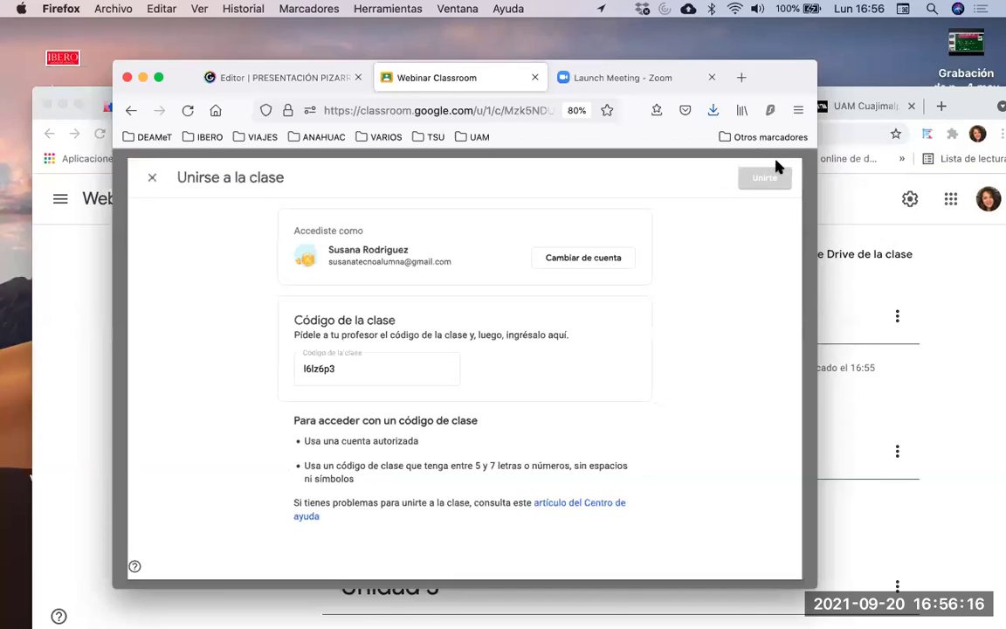
Widen the Firefox window on both sides while scrolling the Webinar Classroom stream
scroll(476, 220, down, 2)
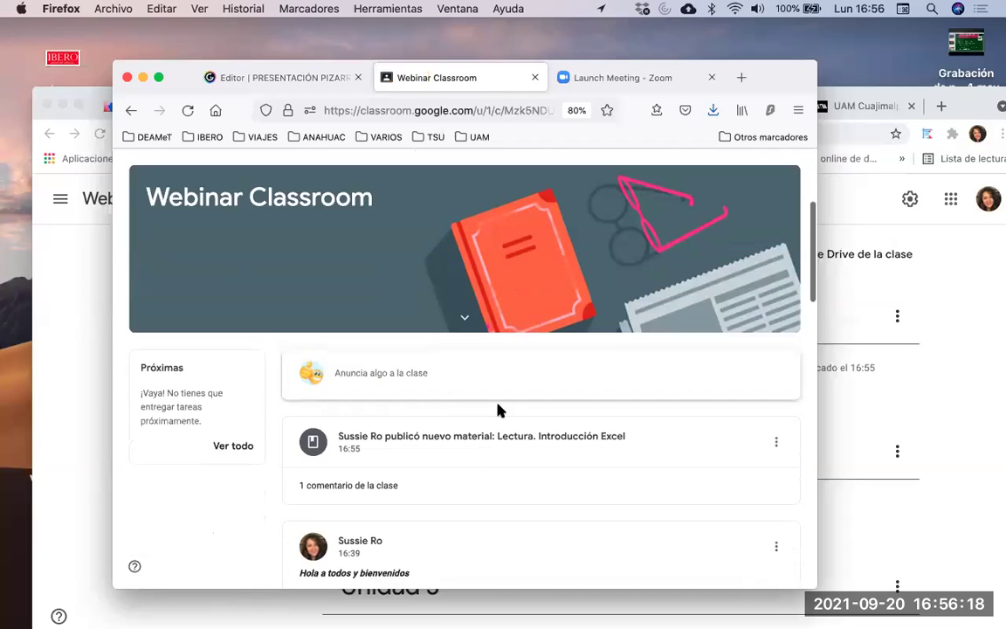
scroll(498, 410, down, 2)
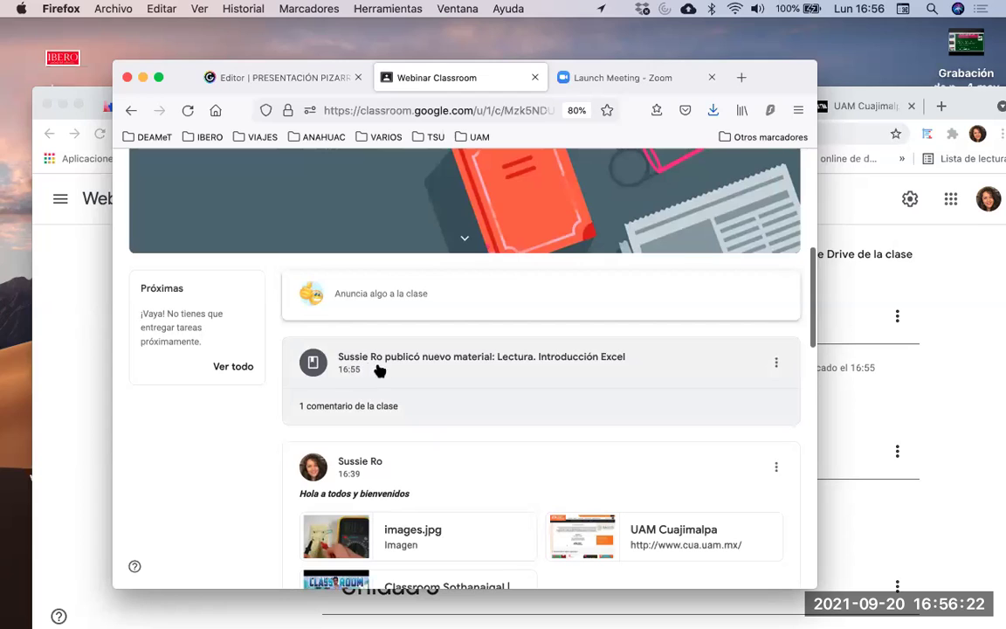
scroll(445, 389, down, 1)
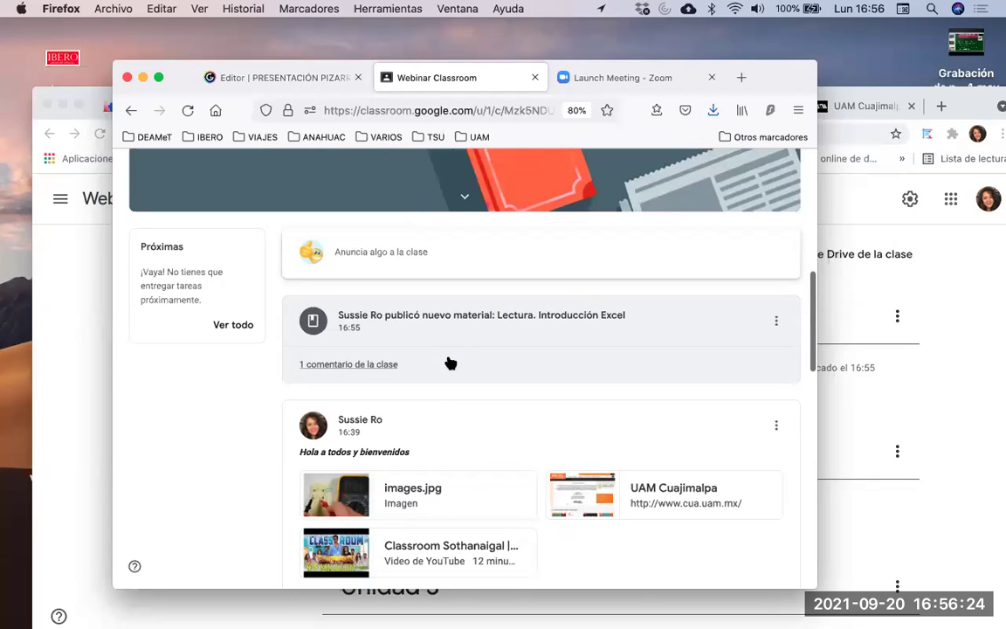
scroll(450, 364, down, 4)
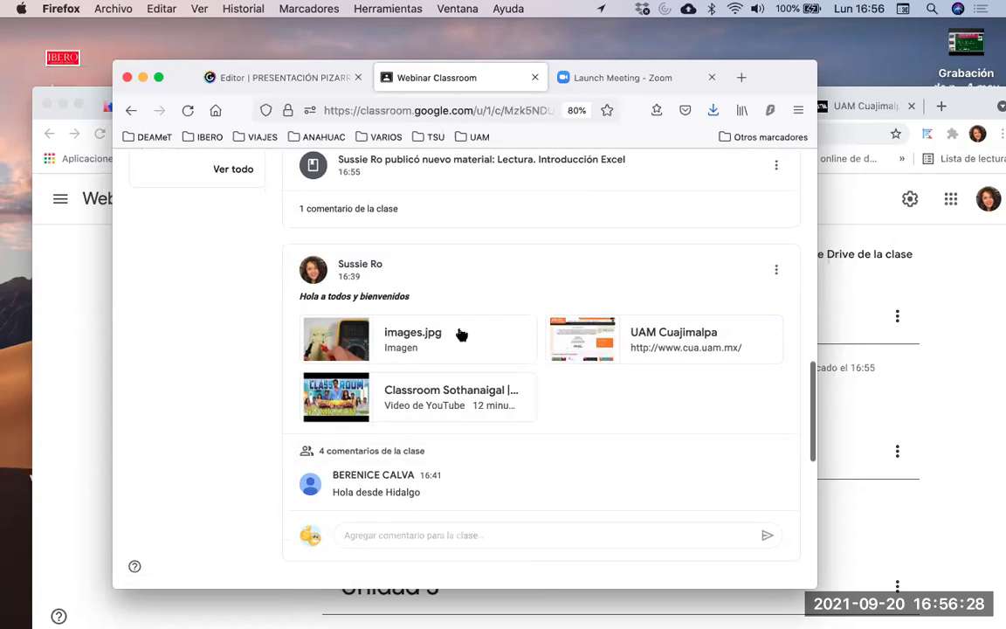
scroll(461, 333, up, 1)
scroll(461, 333, up, 6)
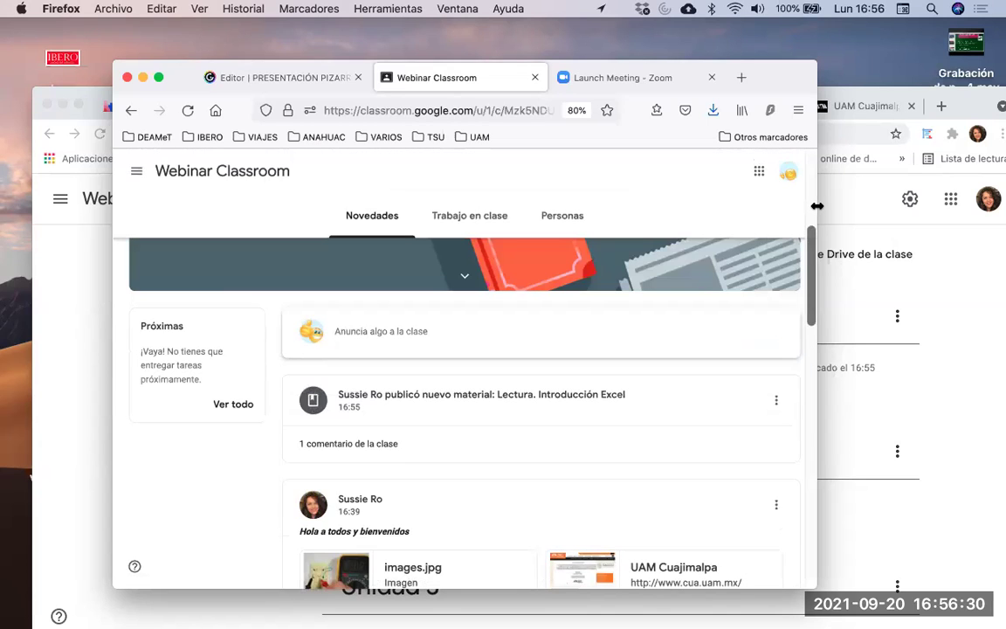
drag(816, 206, 1002, 206)
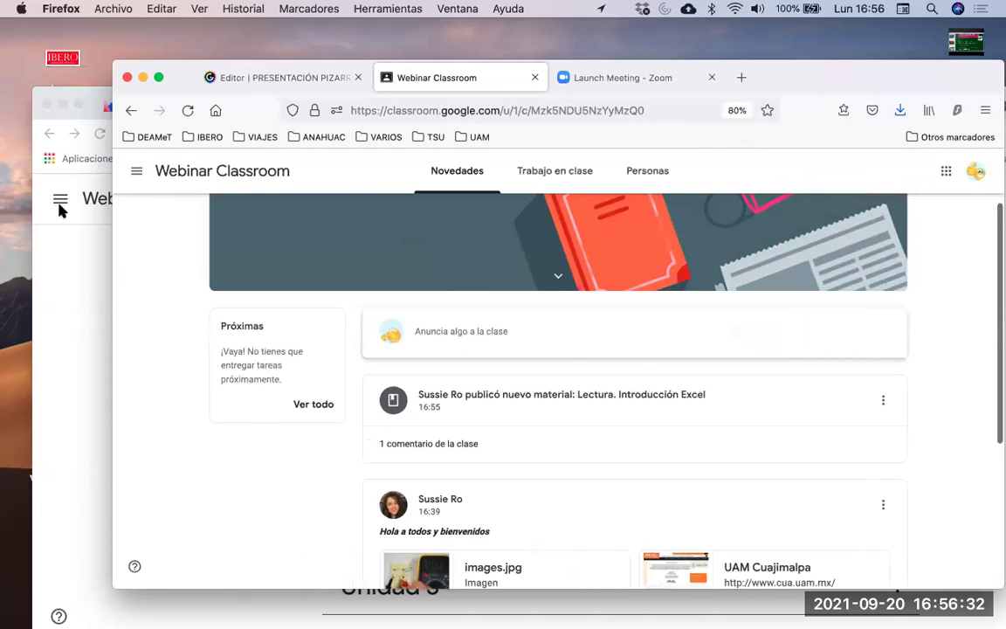
drag(109, 238, 38, 238)
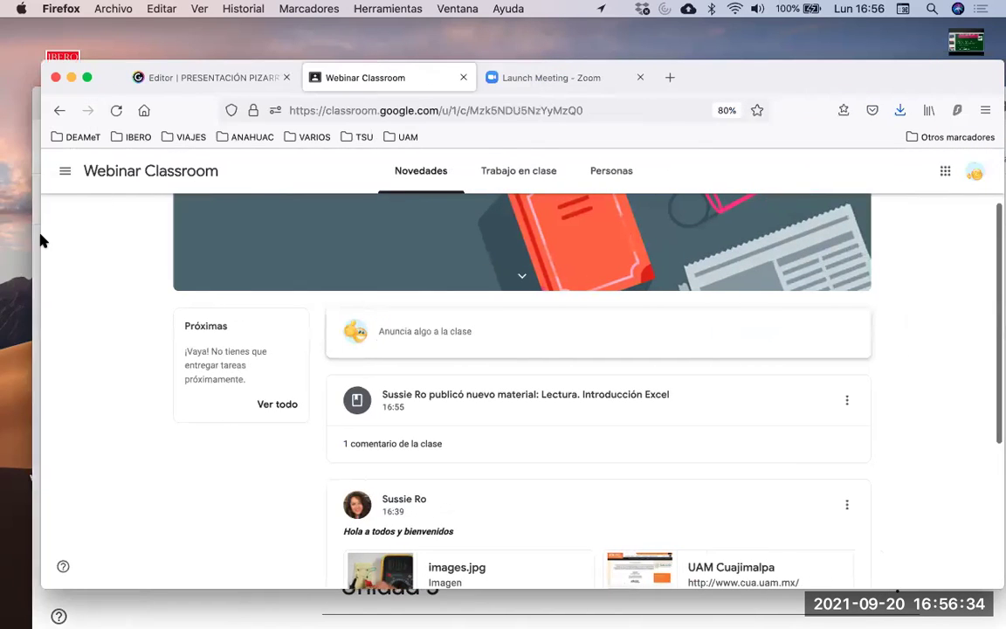
scroll(559, 306, up, 2)
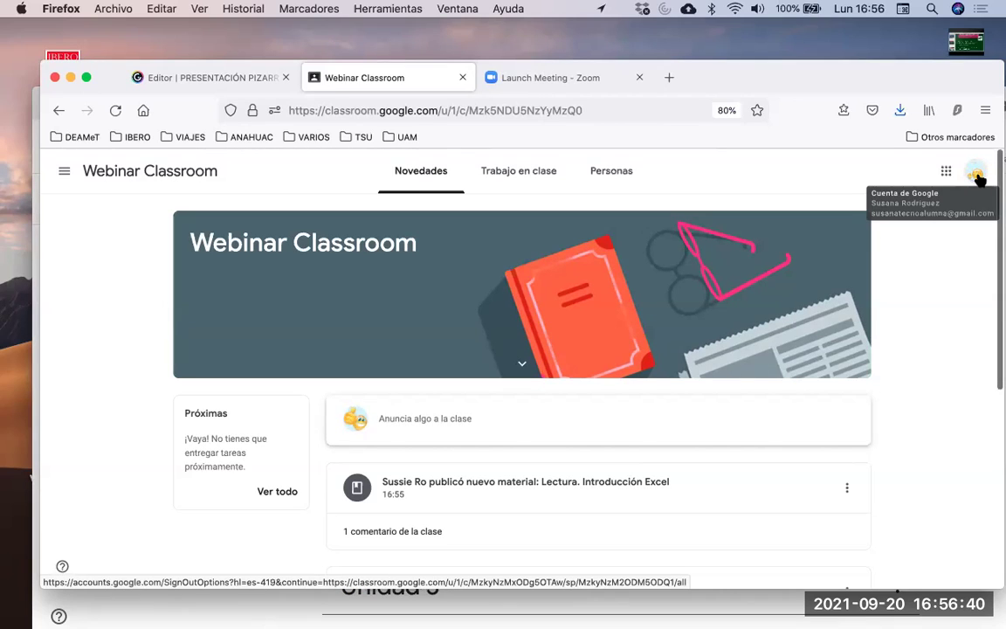
scroll(528, 467, down, 5)
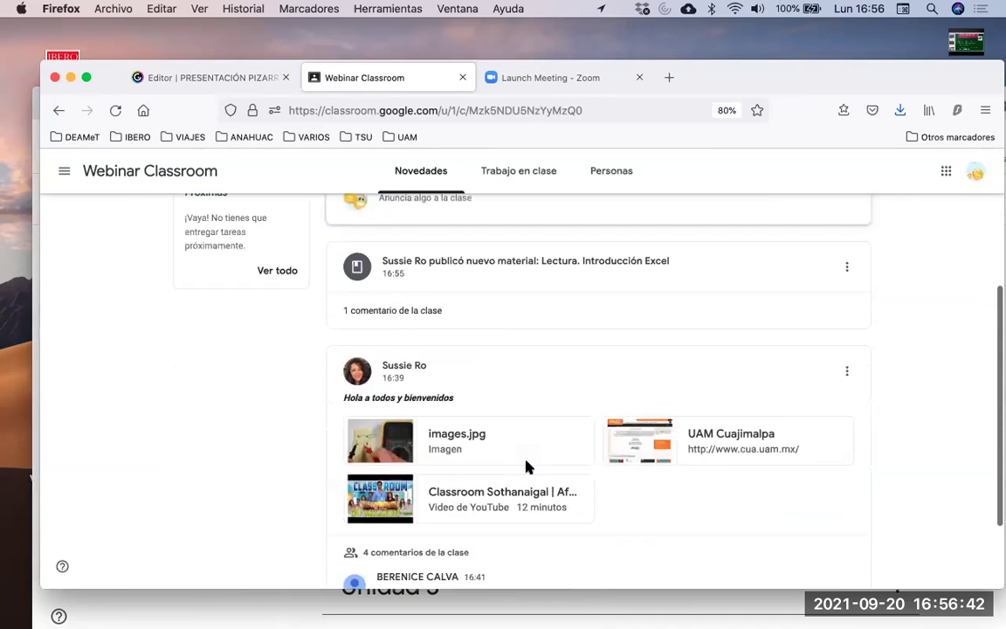
scroll(527, 467, down, 2)
scroll(527, 467, up, 10)
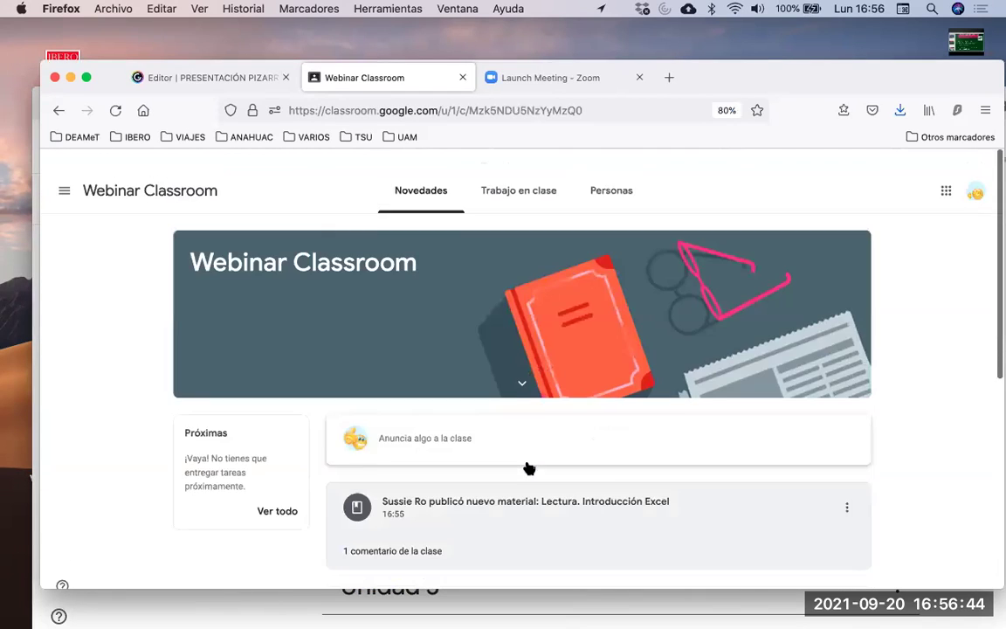
Visit the student's Trabajo en clase, Novedades and Personas pages, ending on Trabajo en clase
click(517, 176)
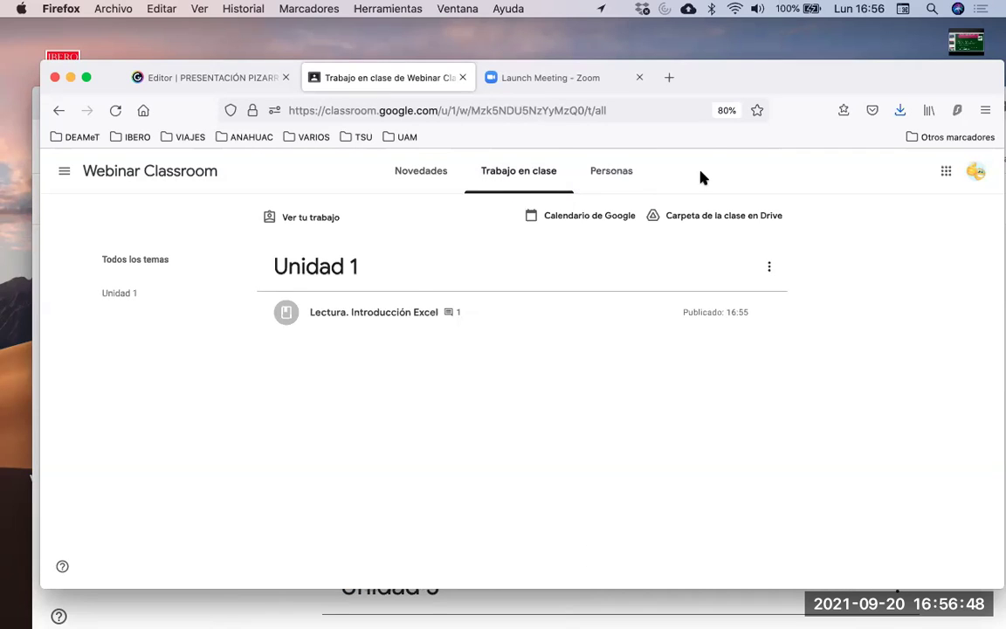
click(423, 182)
click(524, 183)
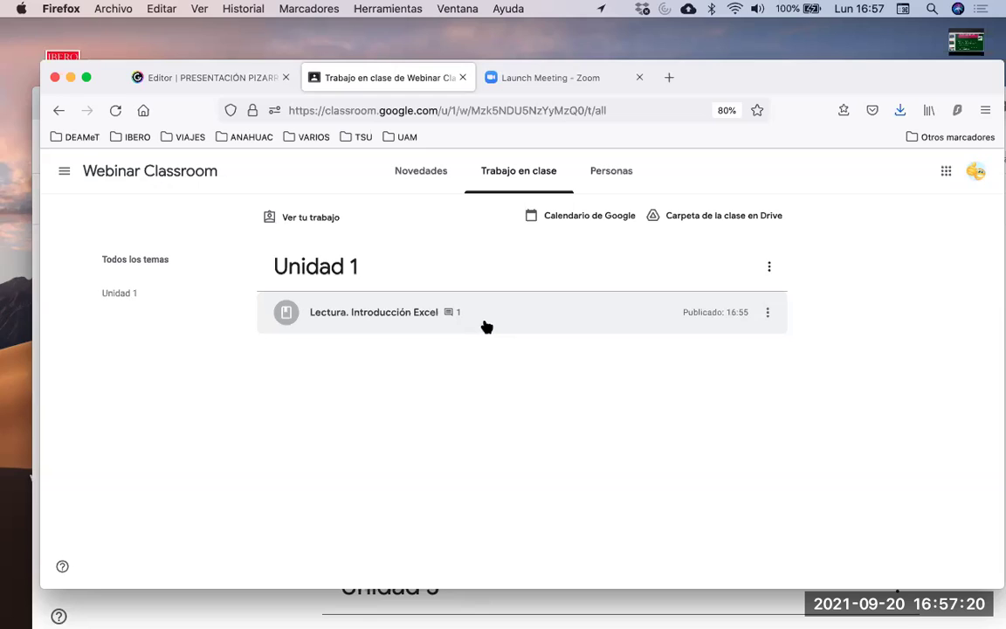
click(615, 170)
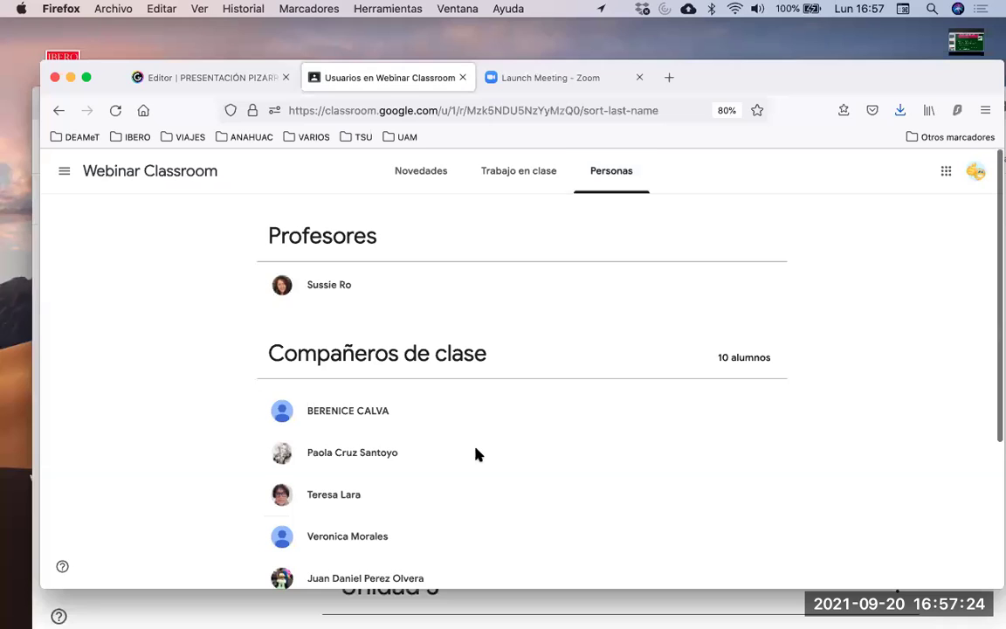
scroll(476, 453, down, 2)
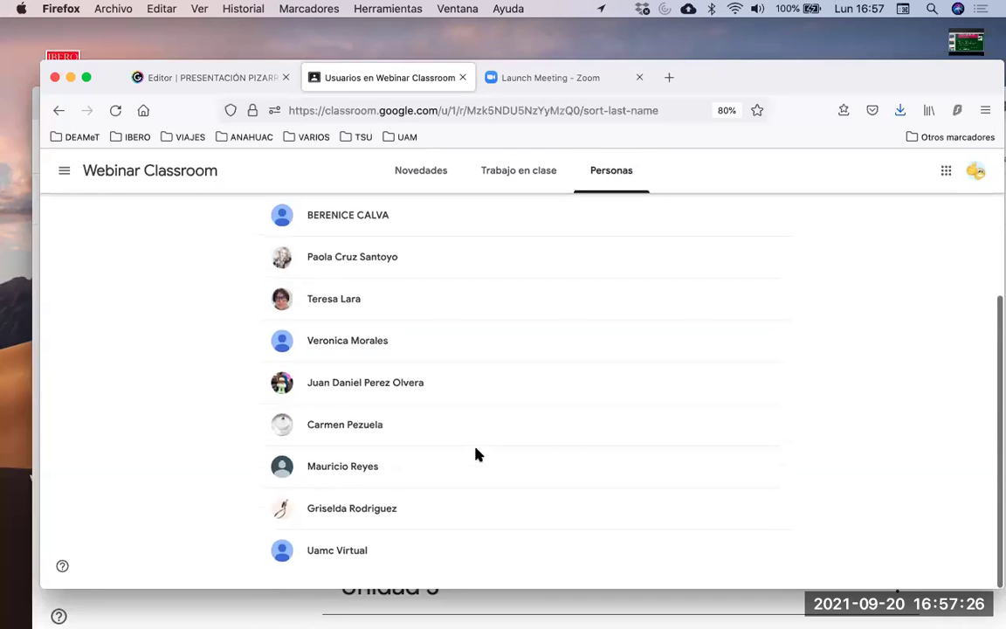
scroll(476, 453, up, 2)
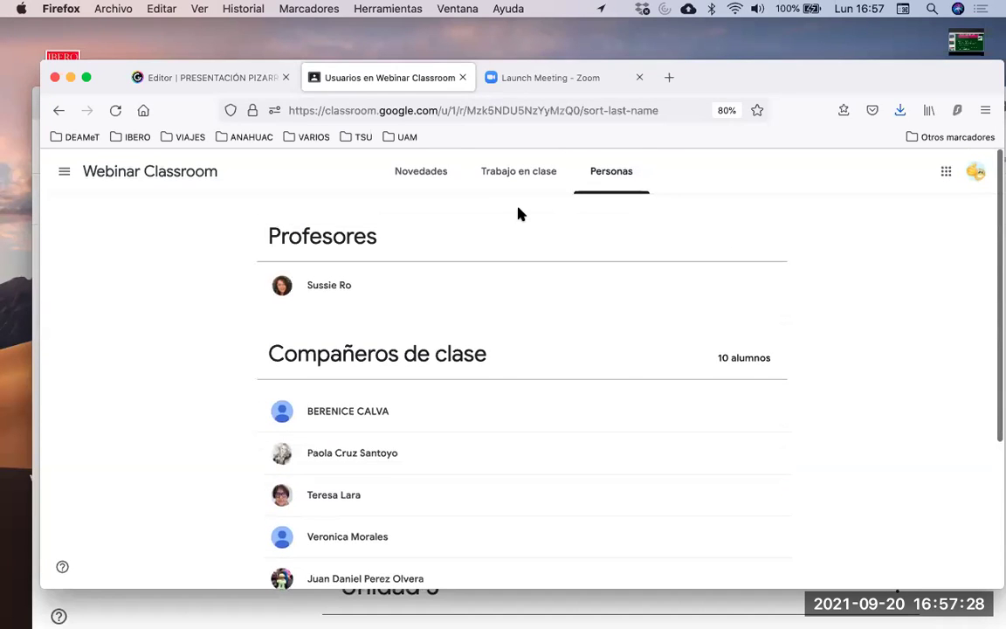
click(519, 172)
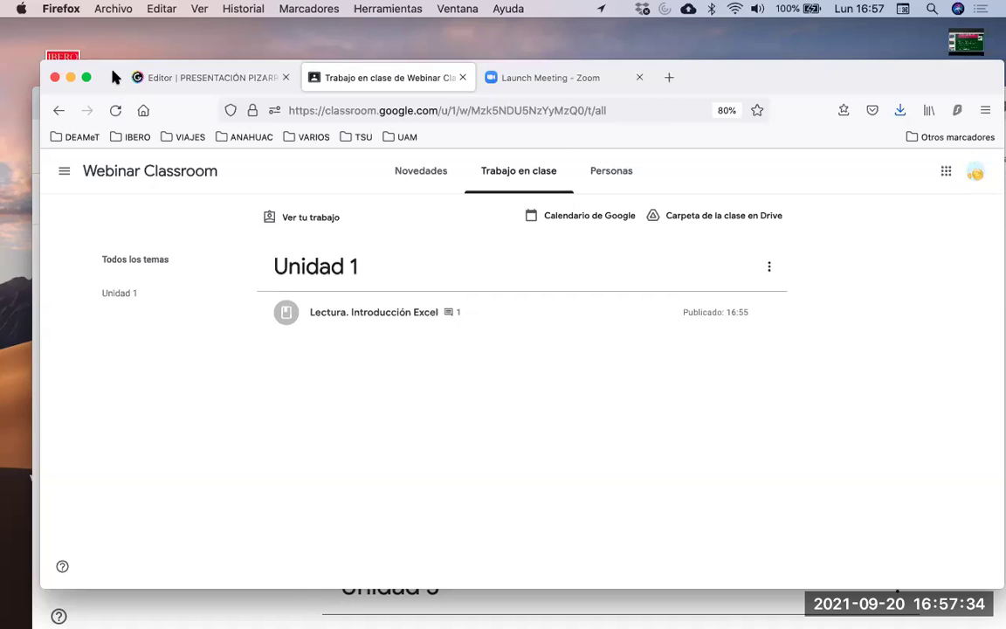
drag(115, 77, 200, 102)
Bring the teacher's Chrome window forward, close the Encuesta tab and open Crear
click(61, 316)
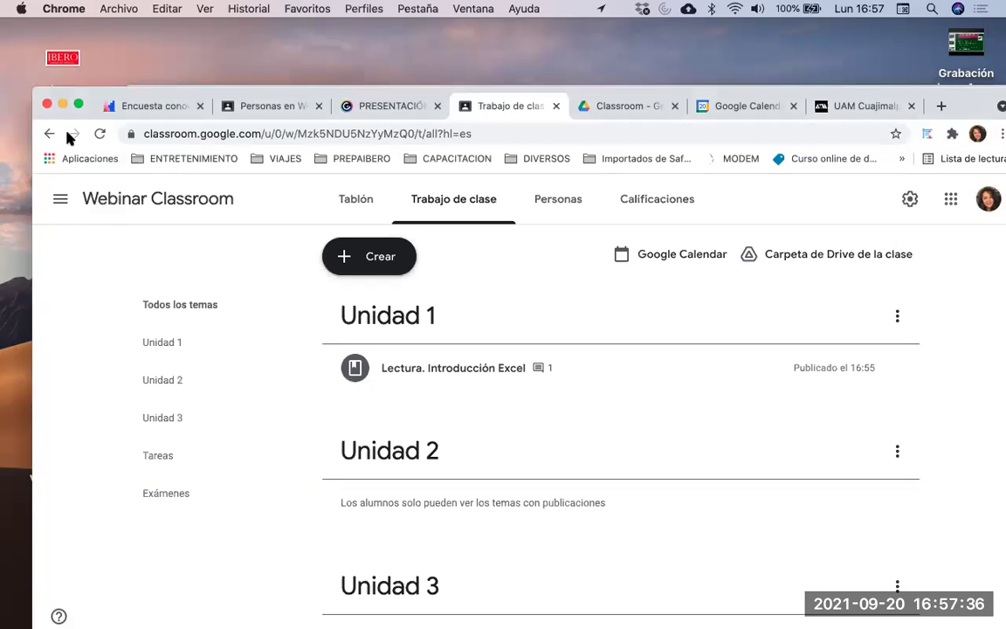
drag(82, 96, 50, 83)
click(167, 92)
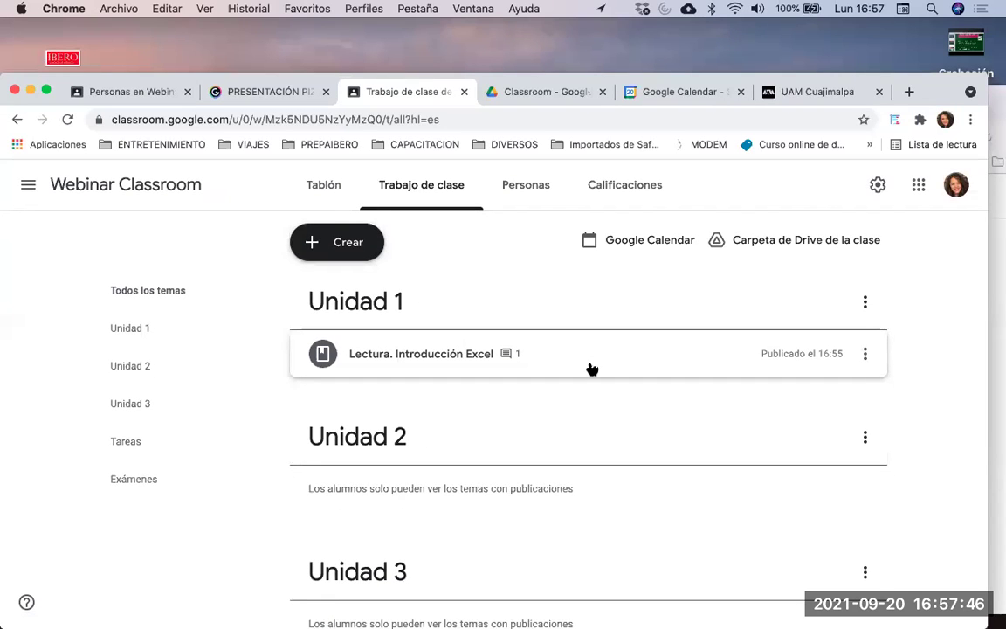
click(348, 244)
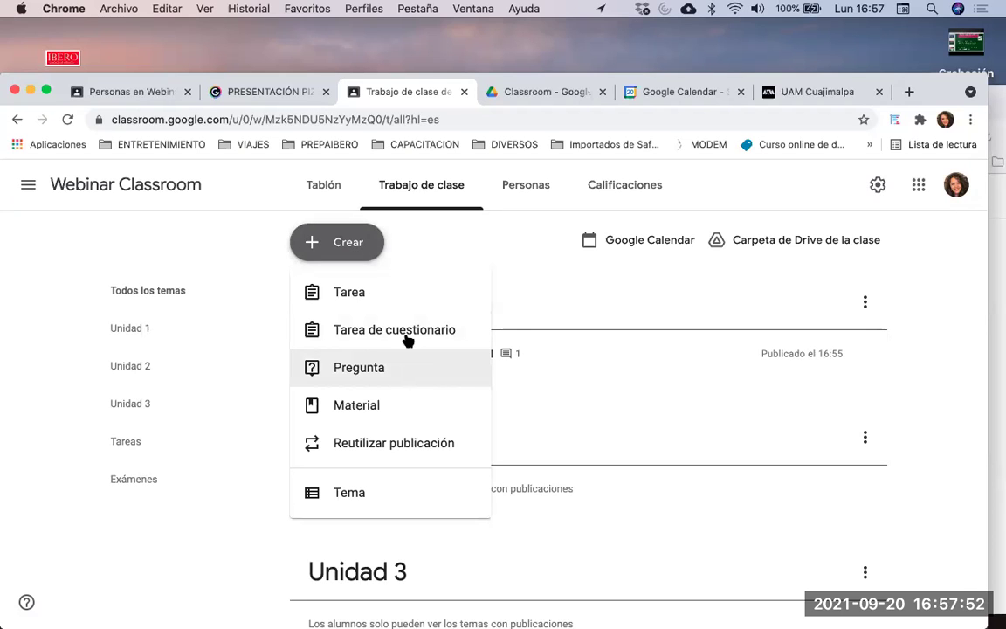
Start a new material titled 'Video de classroom' and open the YouTube video search
click(402, 414)
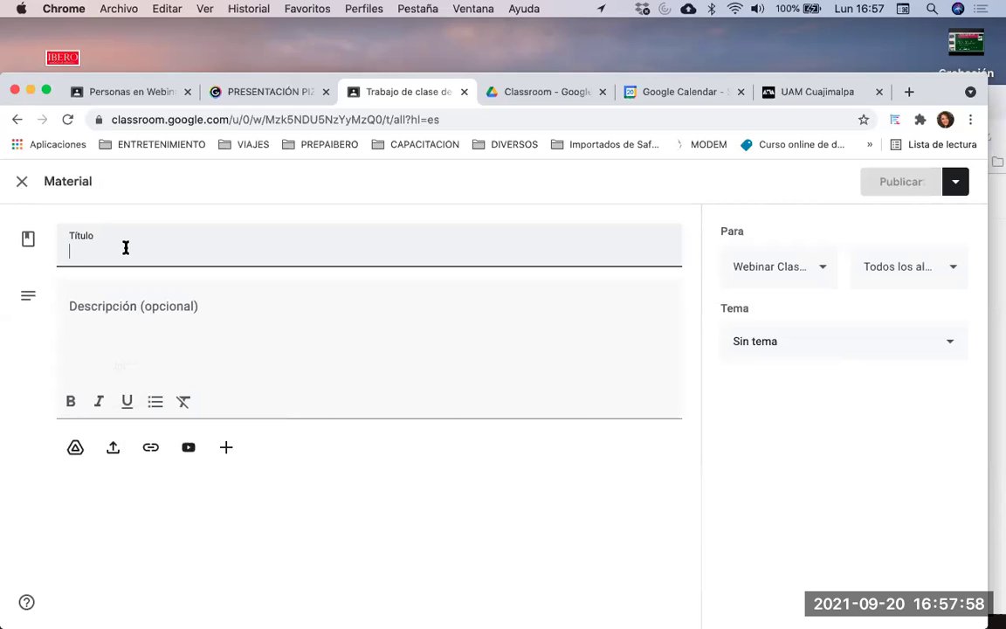
text(Video de classroom)
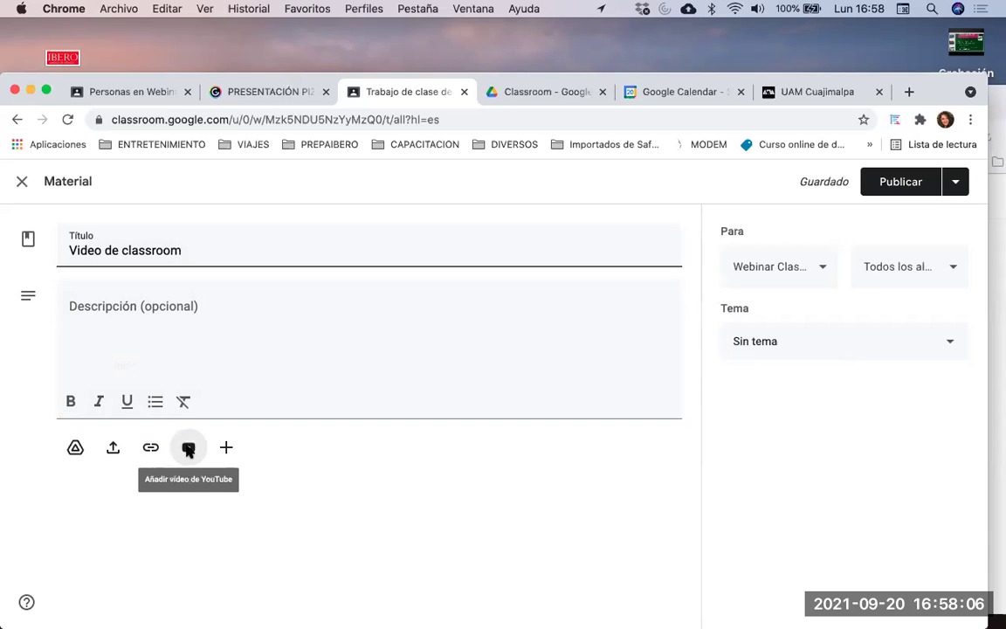
click(188, 448)
click(310, 304)
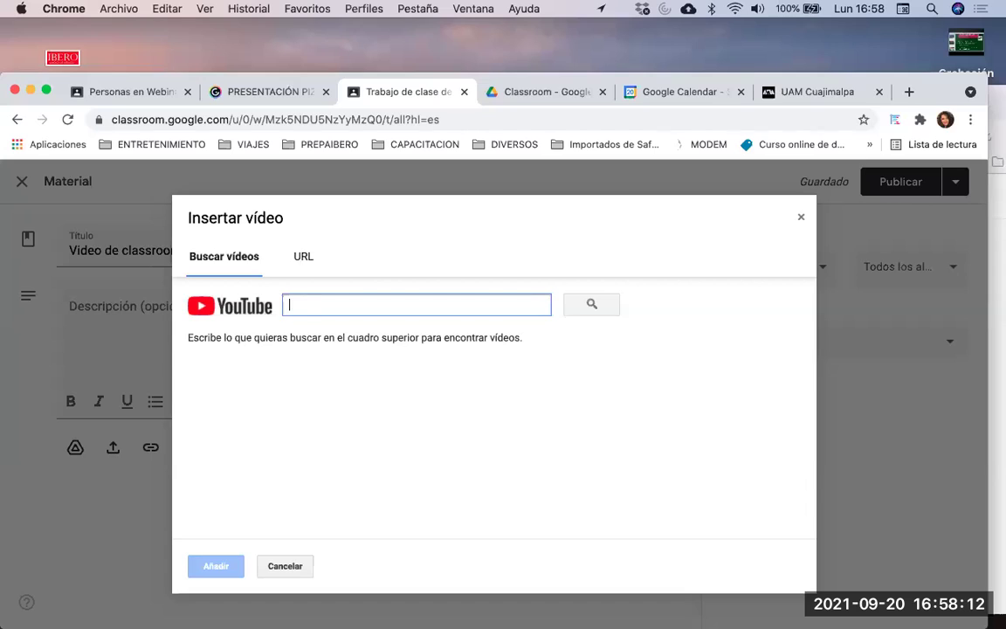
Search YouTube for 'chrome' and pick How to Install Google Chrome on Windows 10
text(chrome)
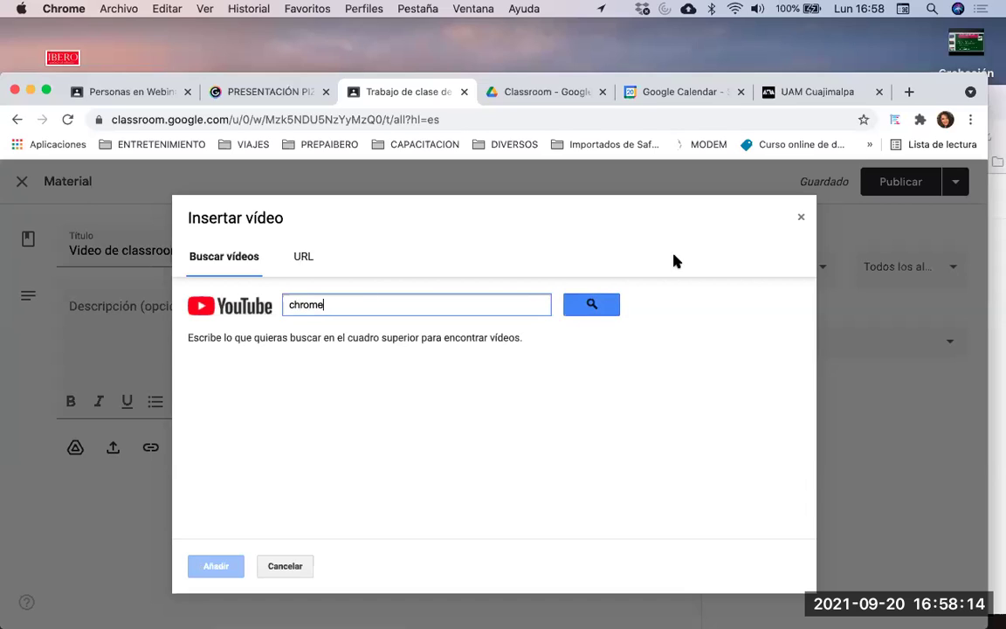
click(593, 305)
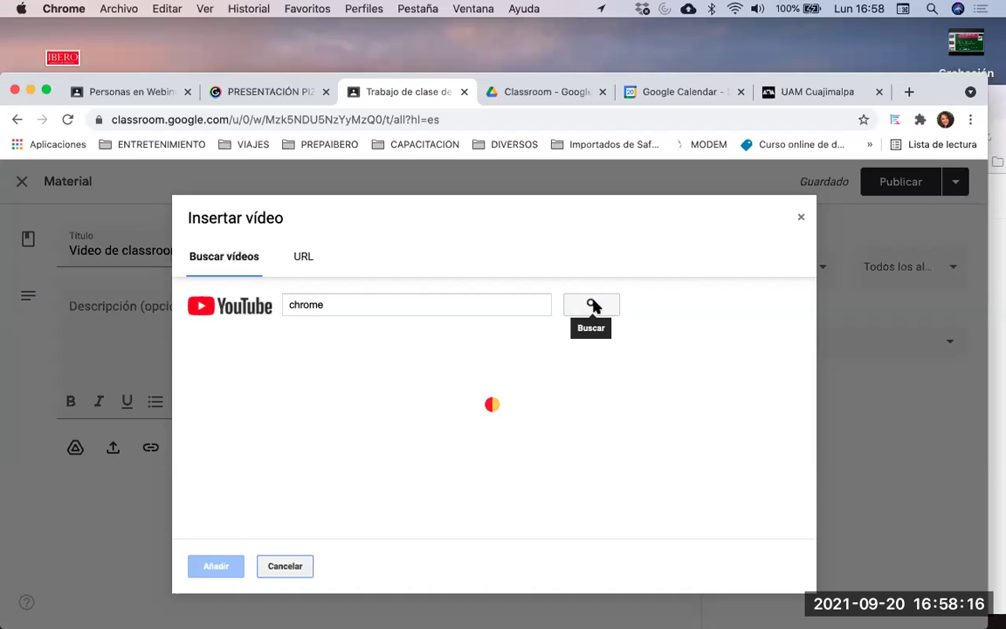
scroll(487, 399, down, 1)
scroll(488, 399, down, 3)
scroll(512, 350, up, 2)
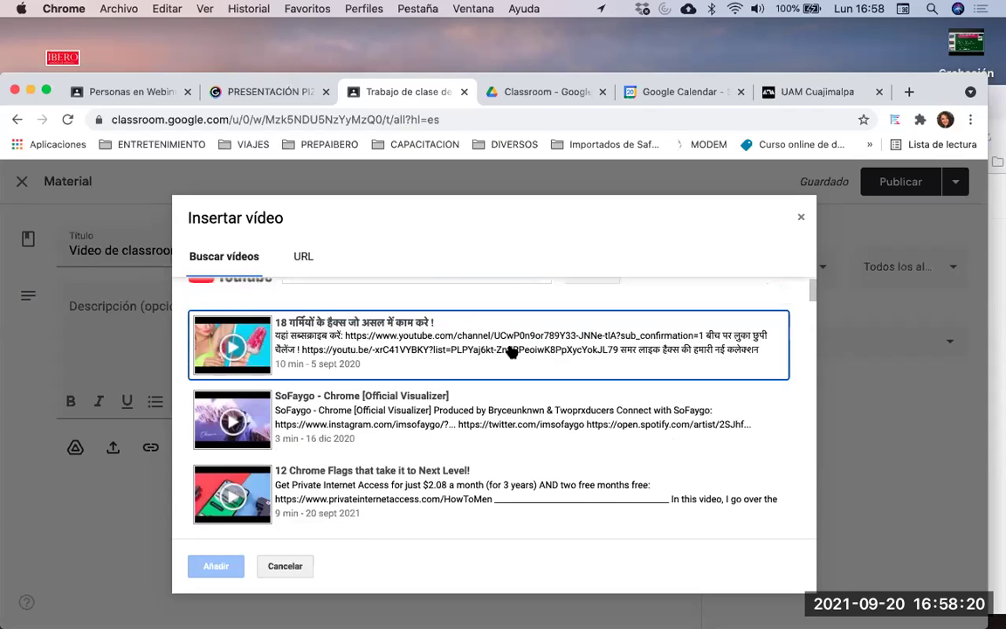
scroll(512, 350, down, 4)
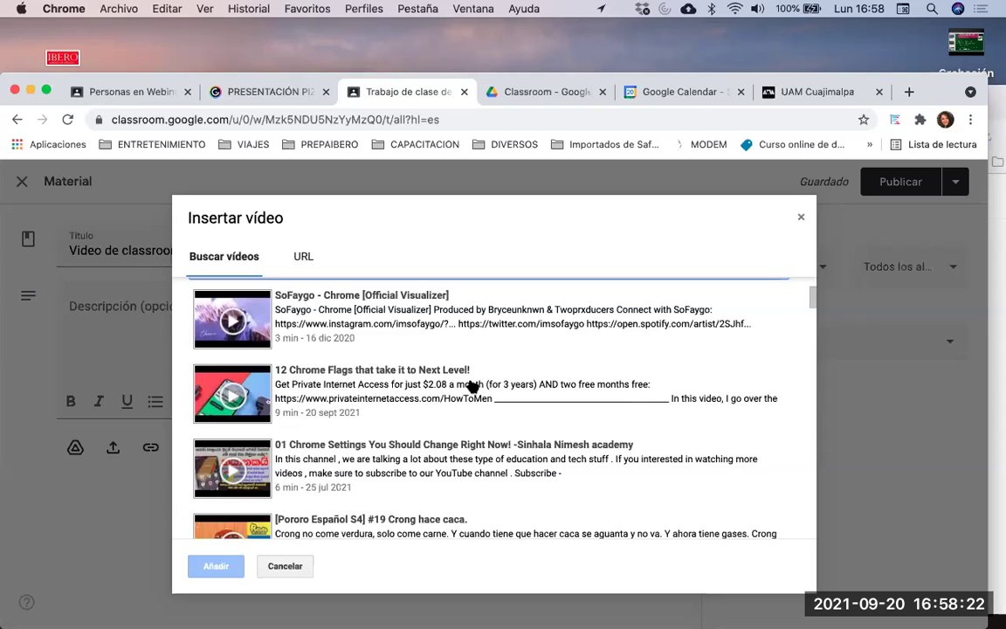
scroll(471, 385, down, 3)
scroll(510, 396, down, 2)
scroll(510, 396, down, 6)
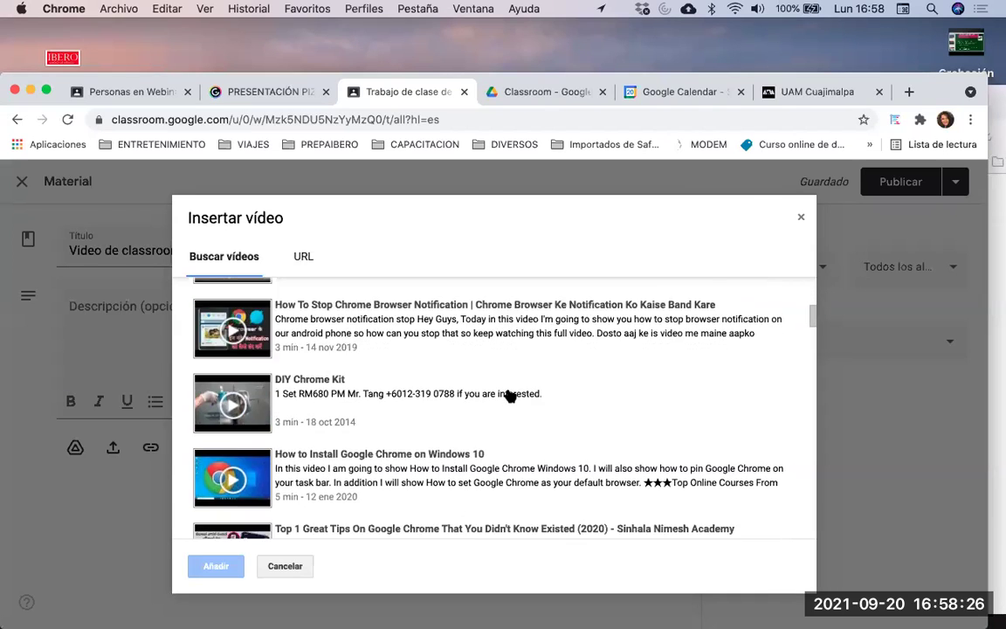
scroll(510, 396, down, 2)
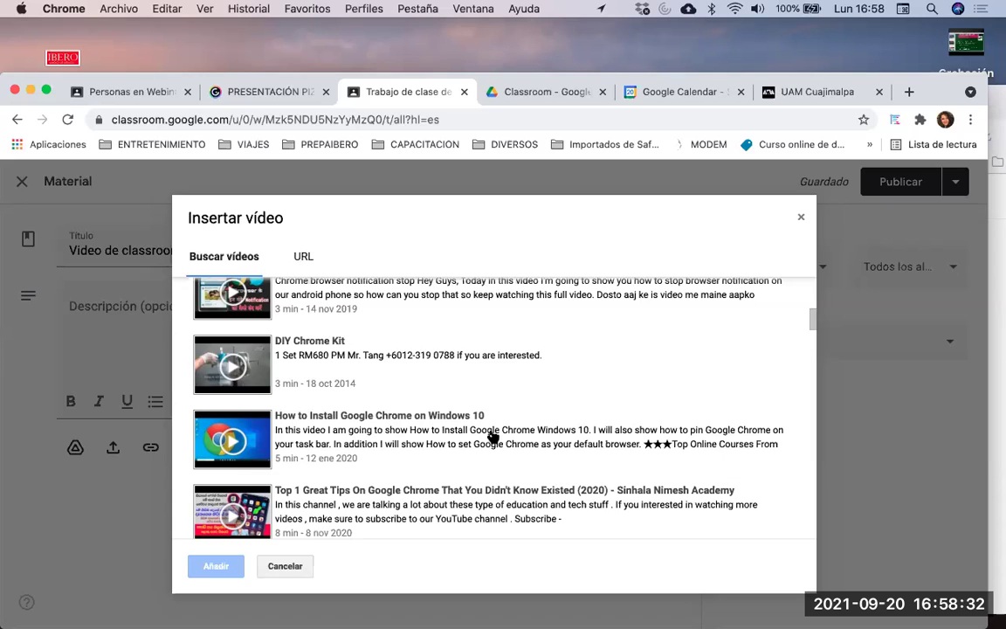
click(493, 437)
Attach the video, give it the description 'Instalación de windows 10', and publish the material
click(218, 569)
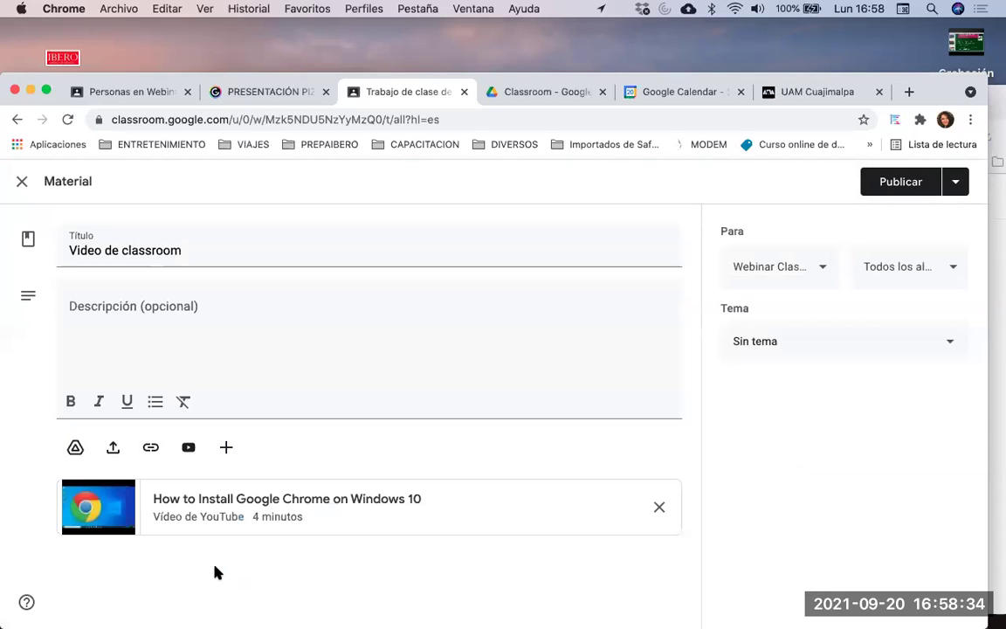
click(182, 311)
text(Instalación de)
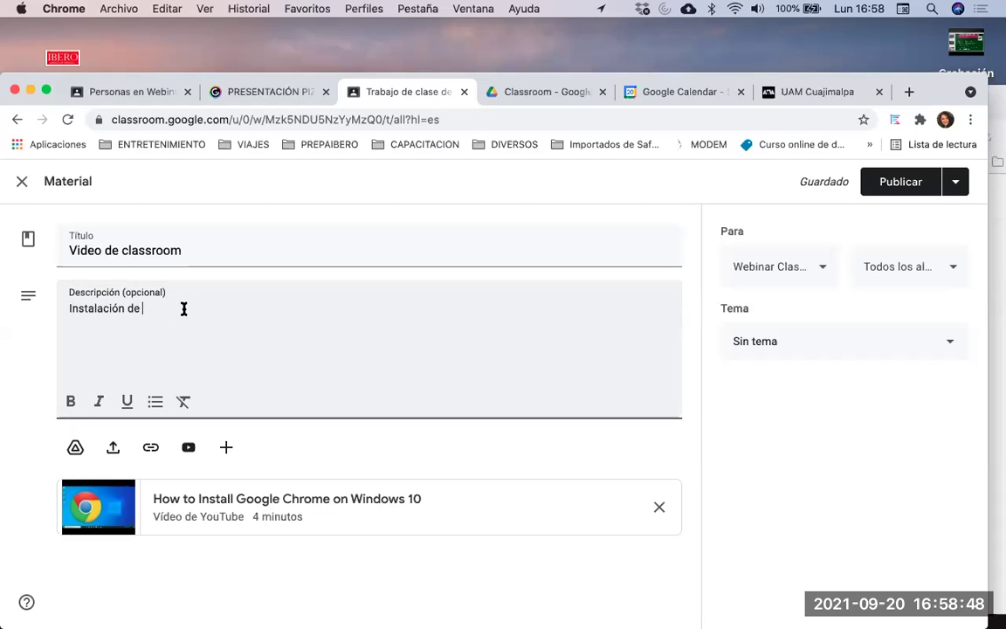
text(windows 10)
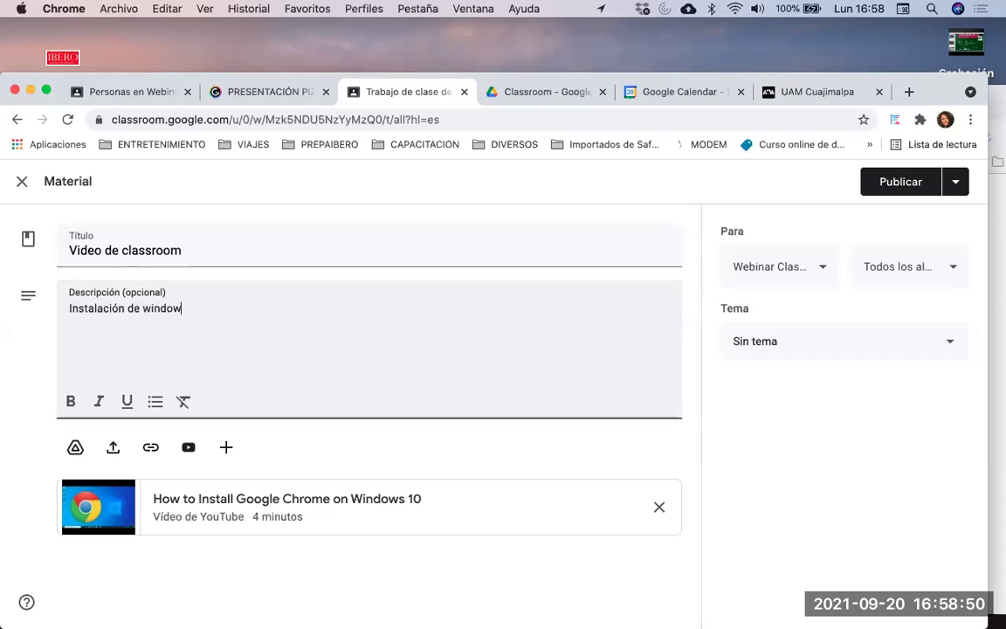
click(899, 184)
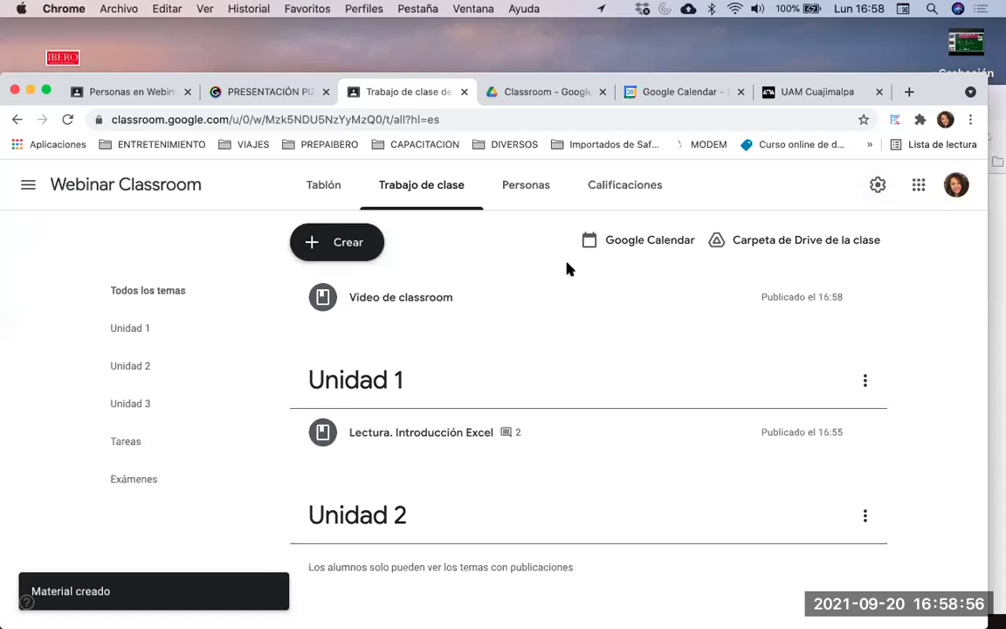
scroll(568, 269, down, 5)
scroll(568, 269, up, 5)
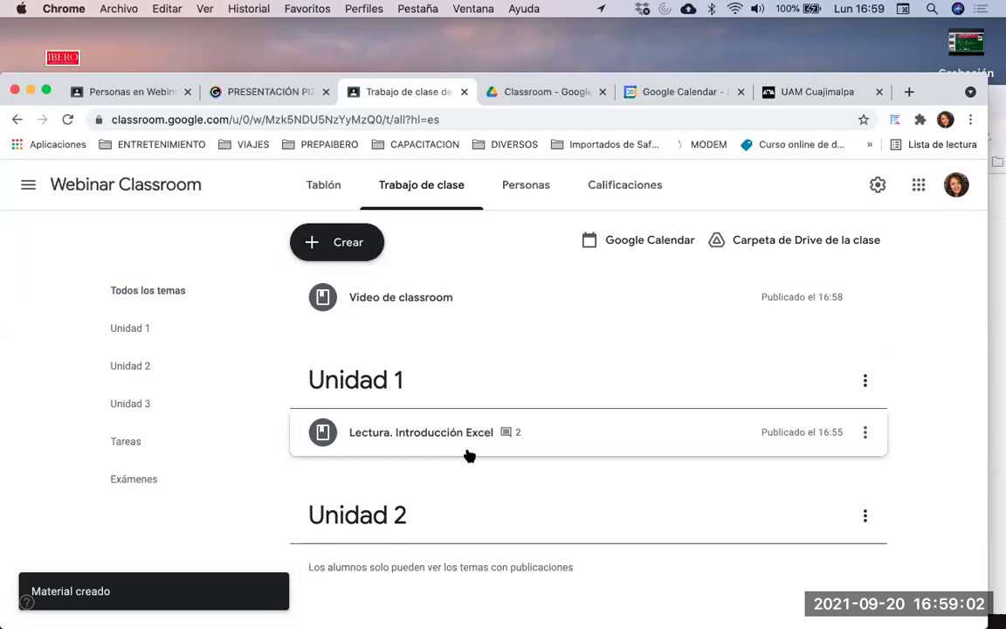
scroll(469, 455, down, 1)
scroll(469, 455, up, 1)
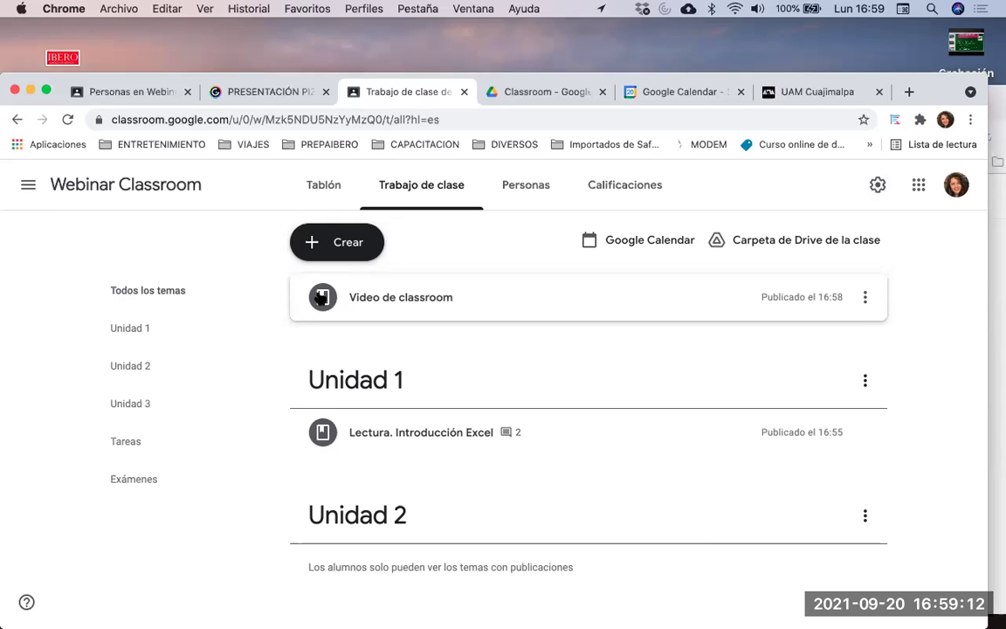
Move 'Video de classroom' into Unidad 1, below 'Lectura. Introducción Excel'
click(320, 299)
drag(327, 348, 356, 441)
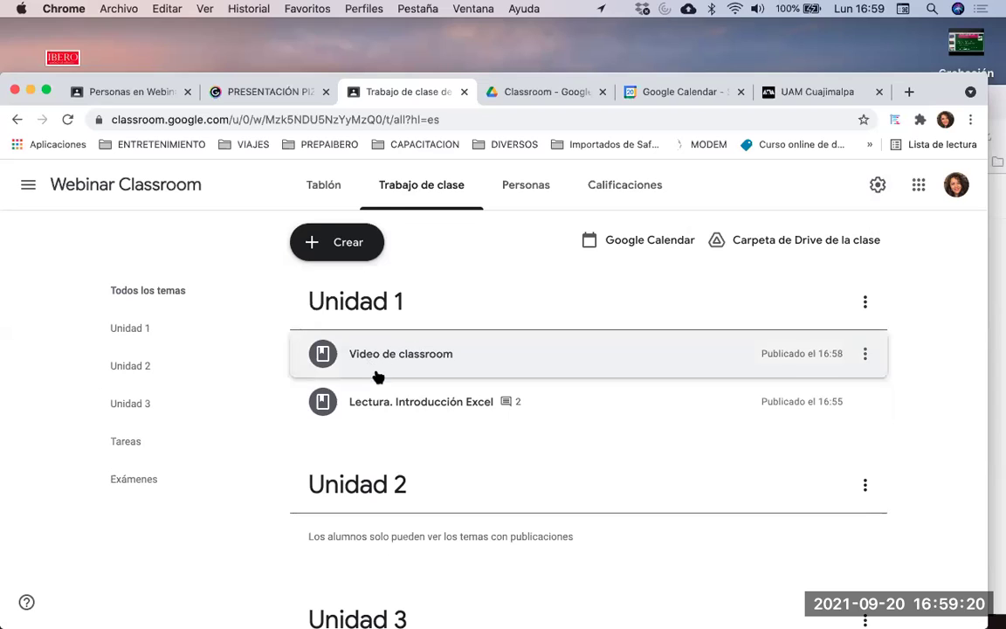
scroll(420, 406, down, 1)
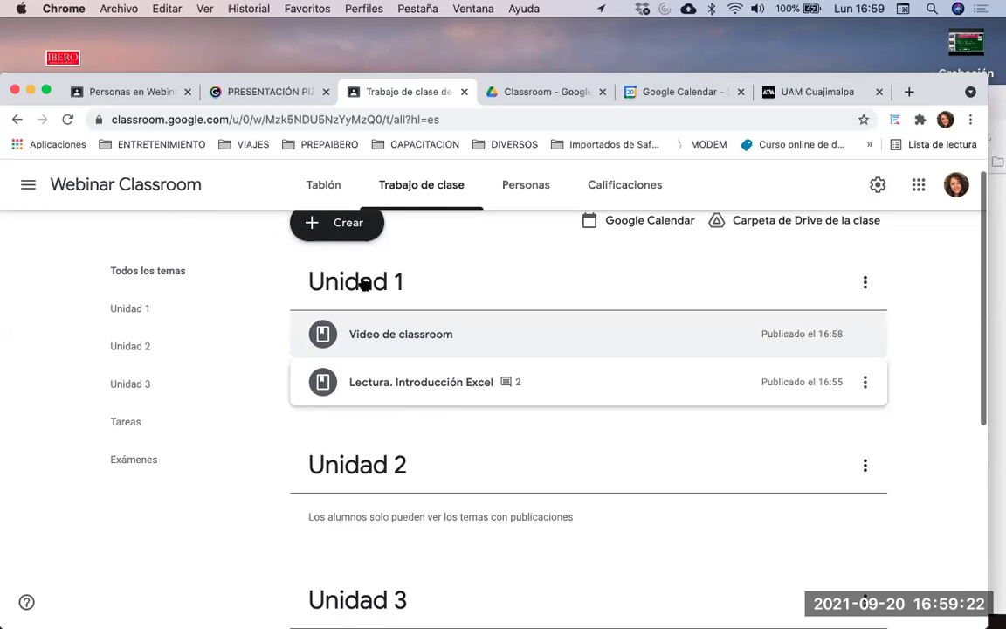
drag(305, 330, 307, 373)
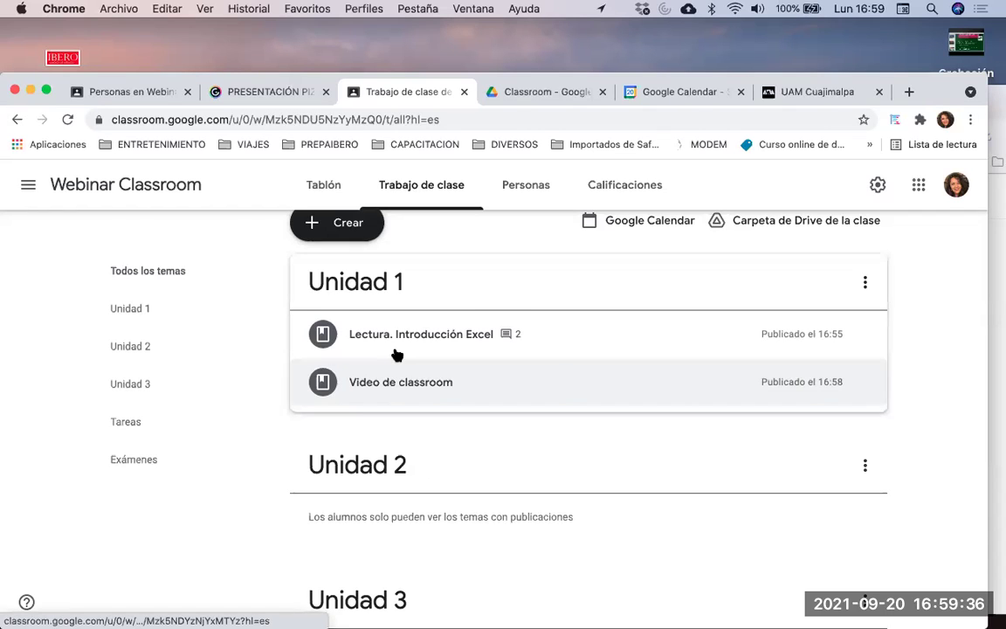
scroll(367, 297, up, 2)
Start a quiz assignment titled 'Examen Parcial 1' with instructions 'Ingresa al examen anexo'
click(340, 243)
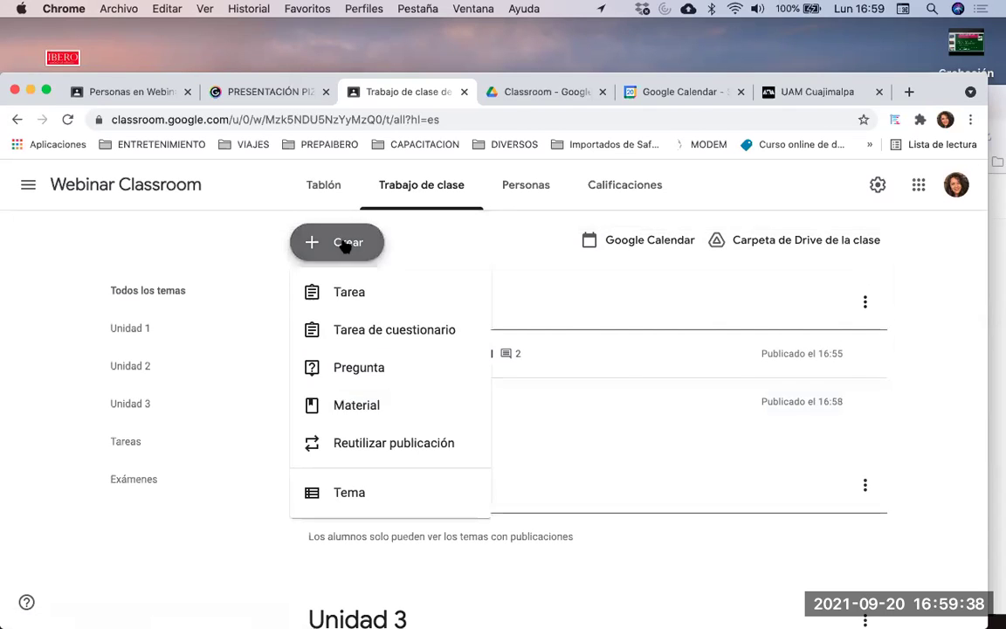
click(374, 332)
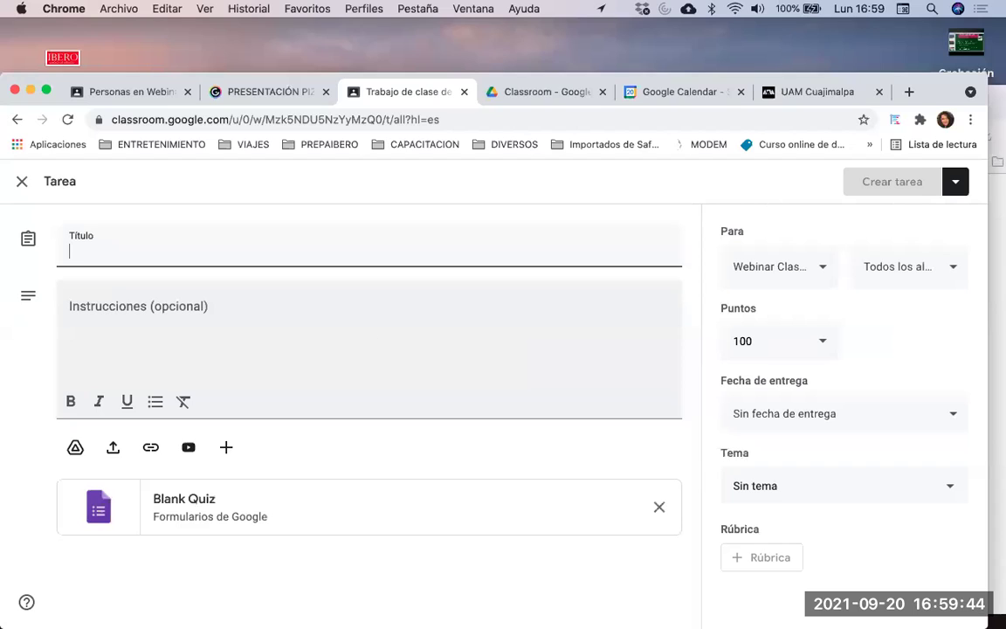
text(Exame)
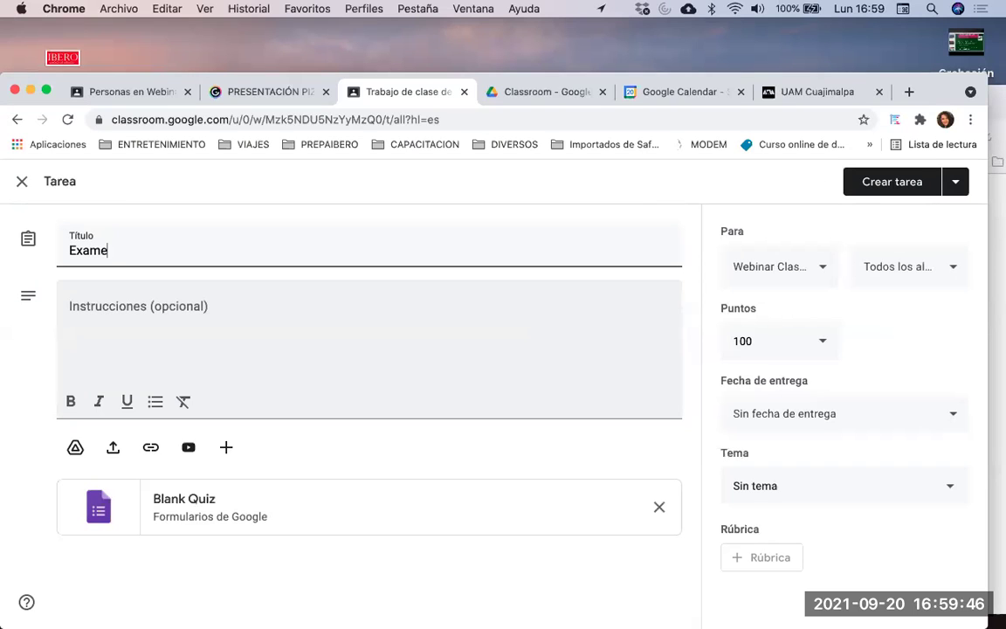
text(n Parcial 1)
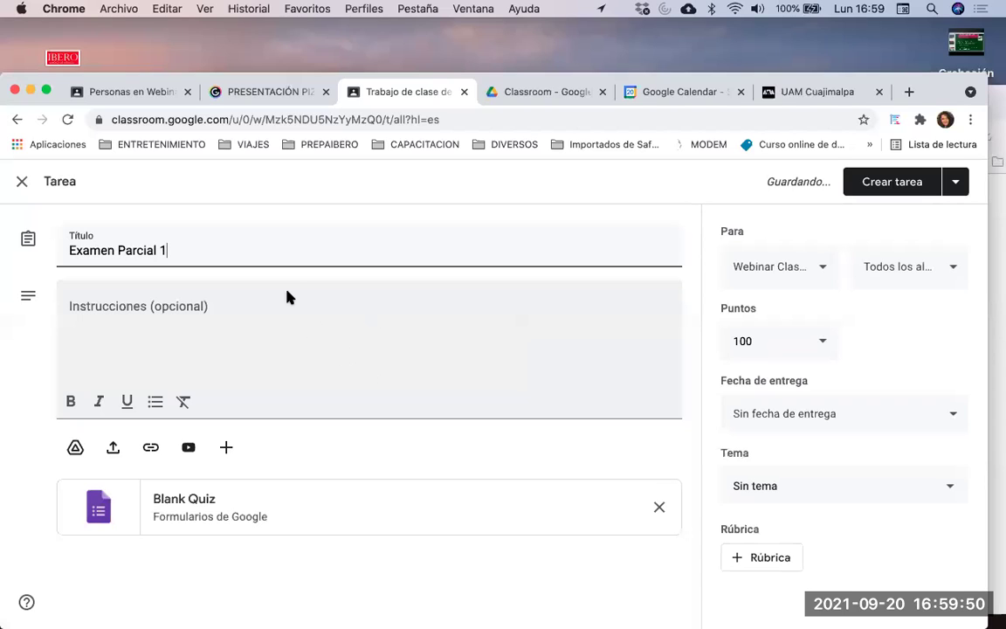
click(232, 309)
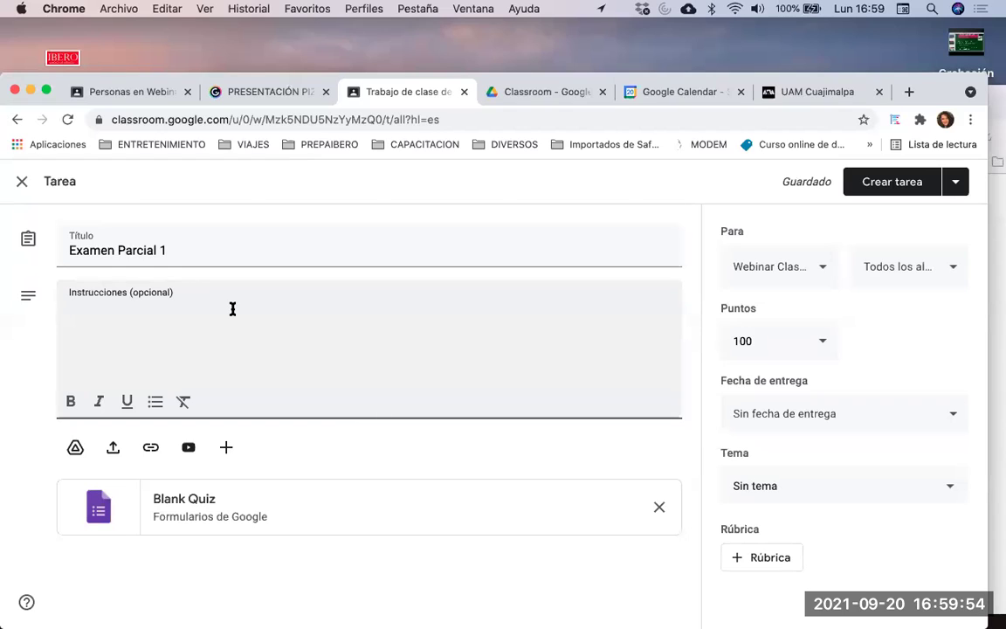
text(Ingresa a)
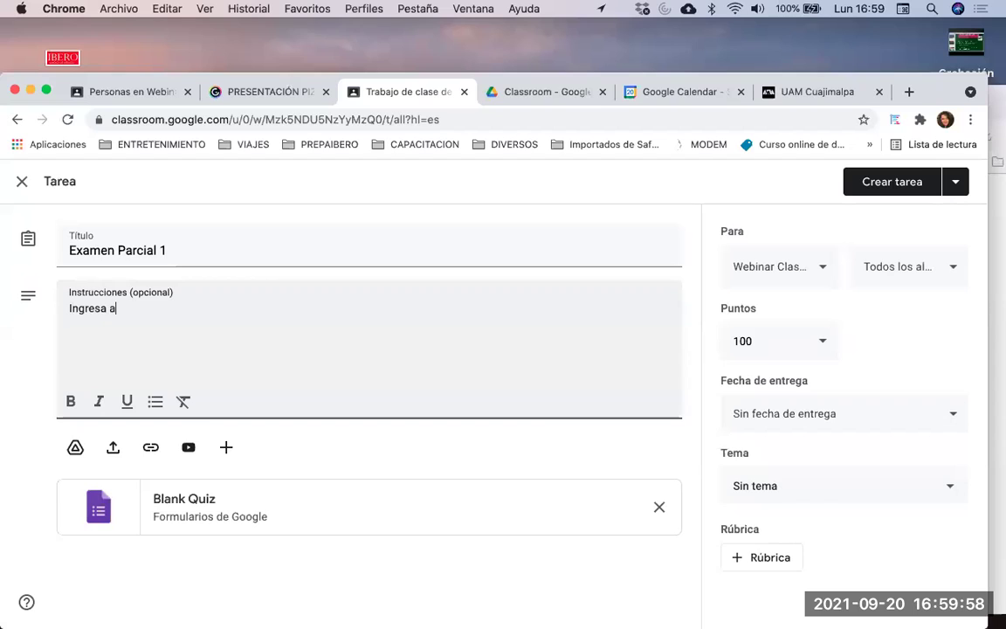
text(l exa)
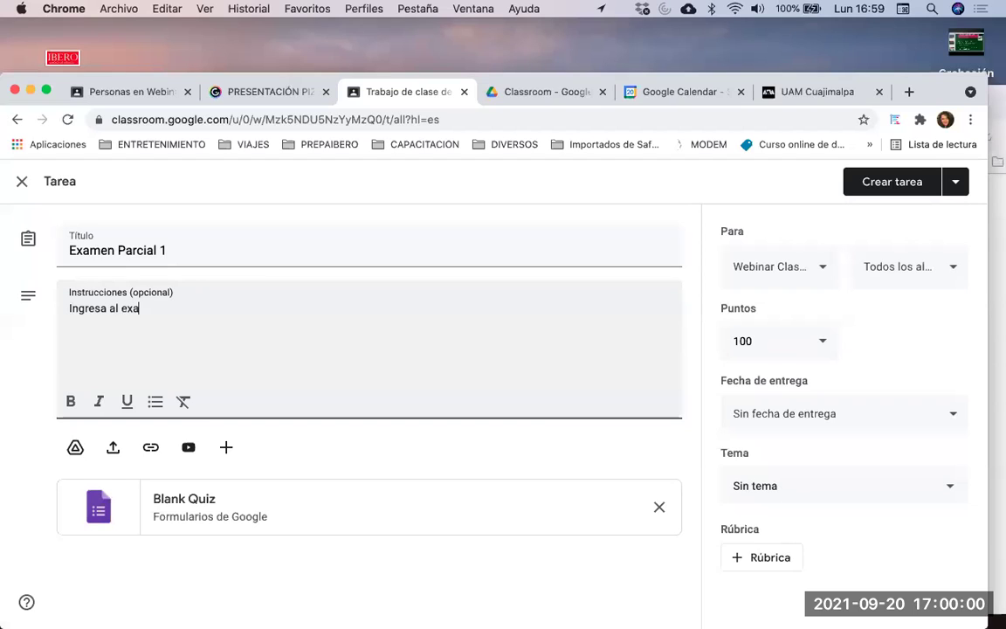
text(men anexo)
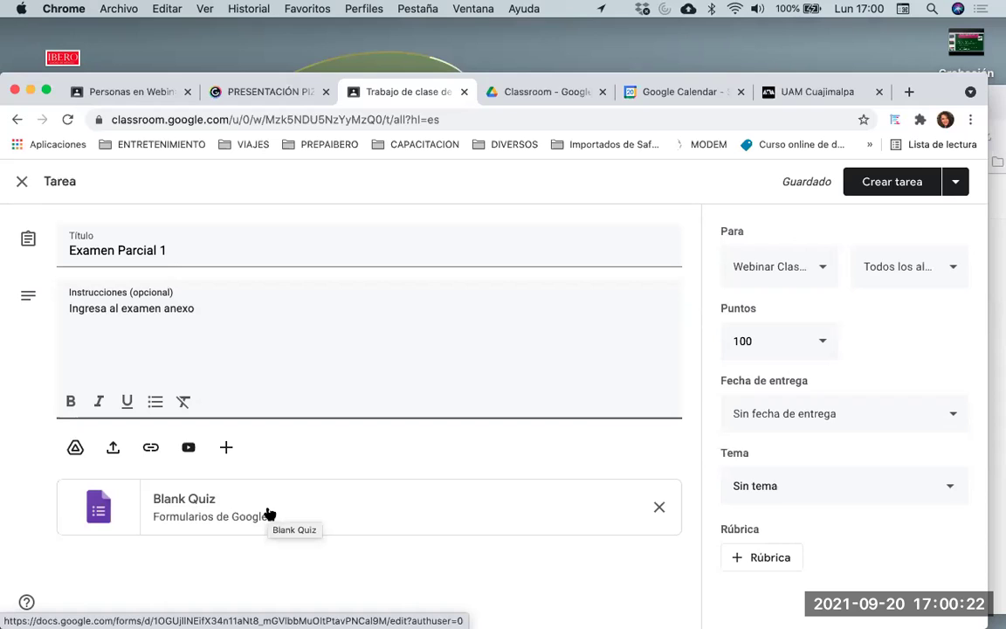
Open the attached Blank Quiz form and retitle it 'Examen Parcial 1'
click(267, 514)
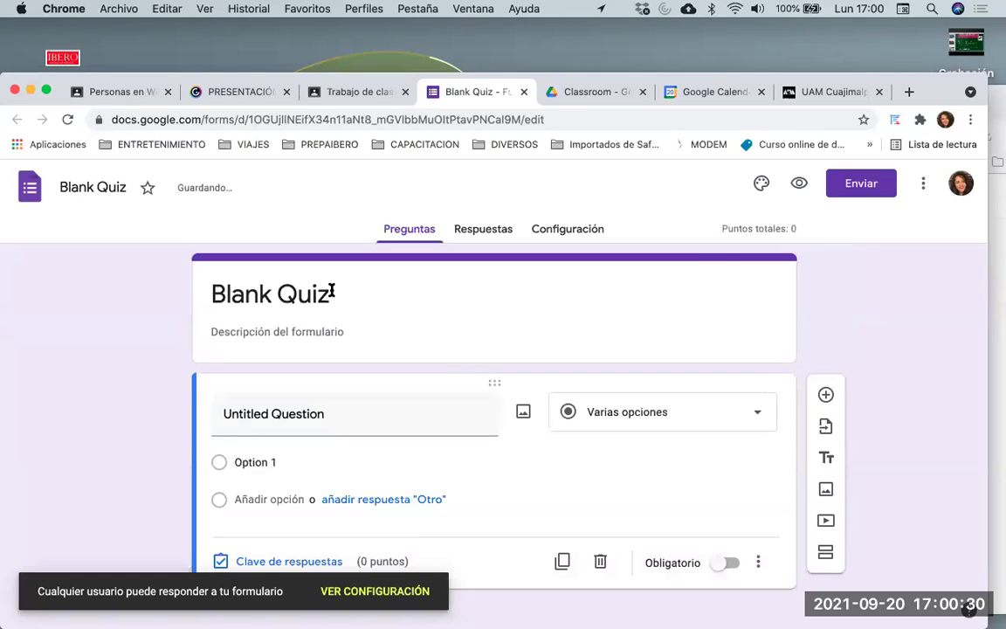
click(331, 292)
key(super+a)
text(Examen PArcial 1)
click(340, 292)
key(BackSpace)
text(a)
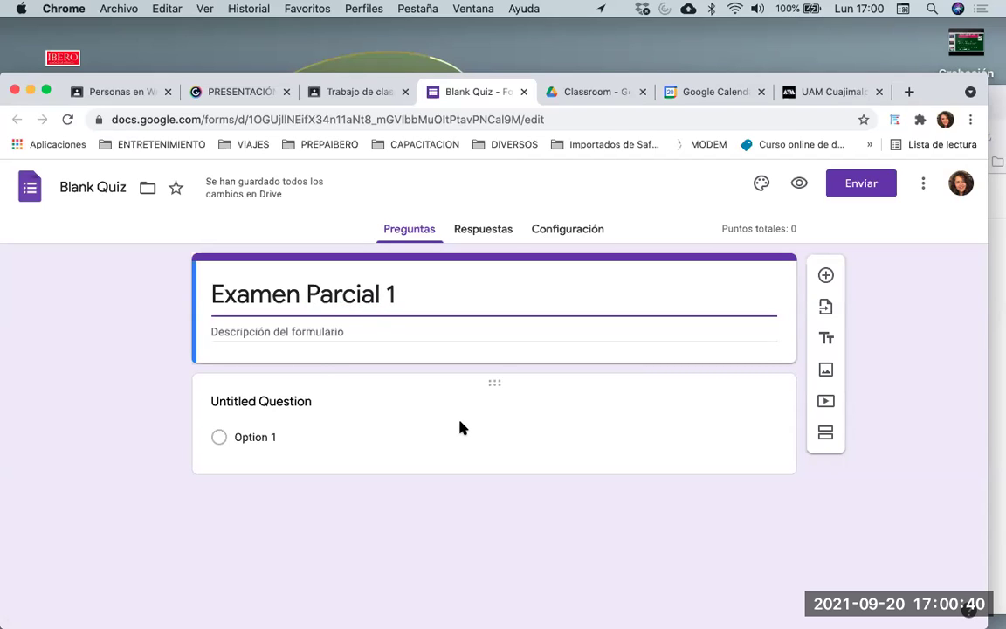
Name the first question 'Pregunta 1' with answer 'Resp 1' plus an Other choice
click(704, 413)
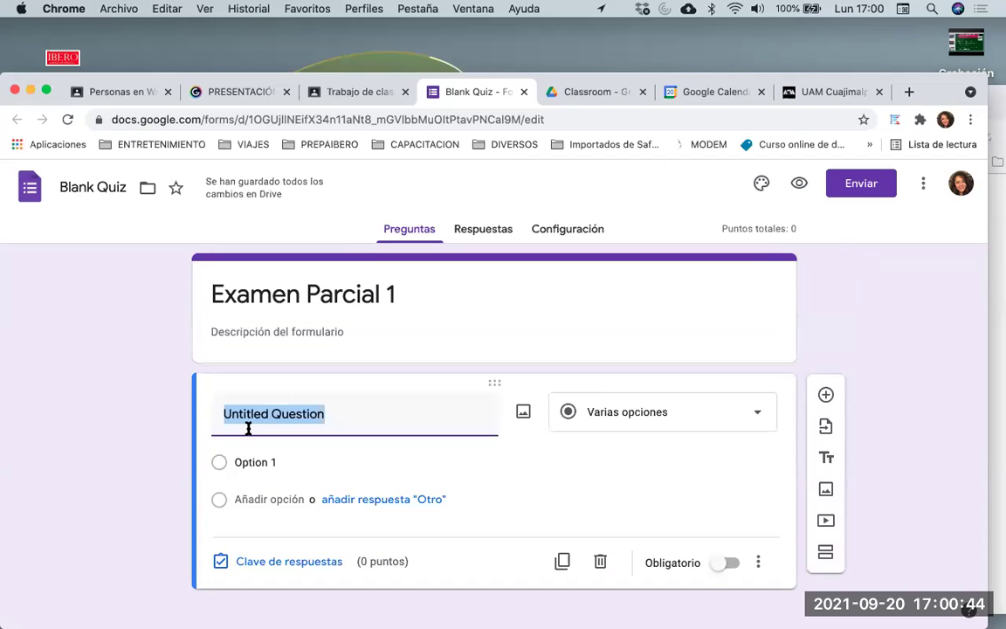
text(Pregunta 1)
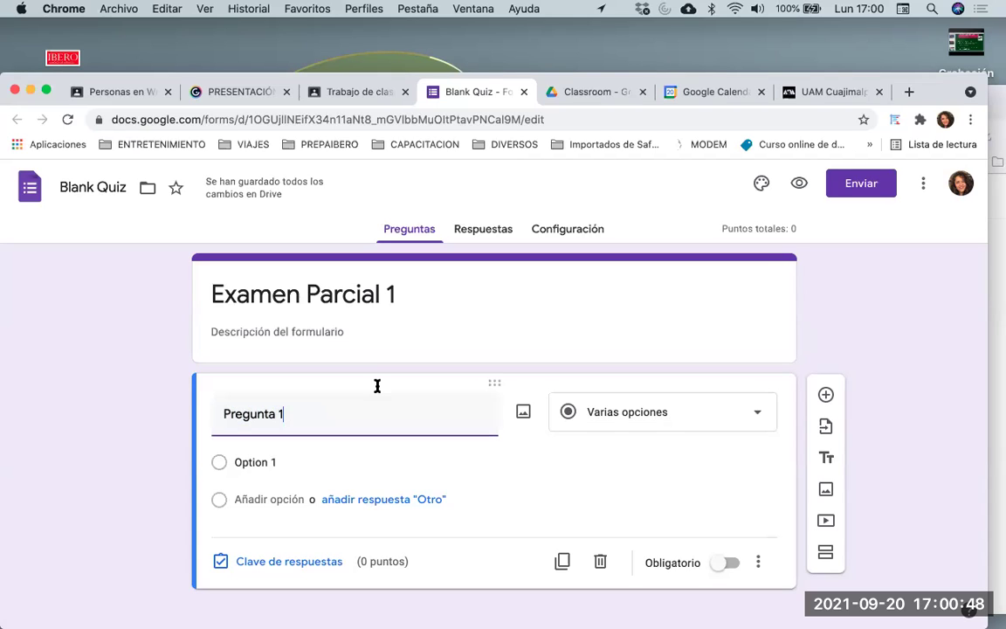
click(390, 501)
click(260, 461)
text(Resp 1)
click(279, 498)
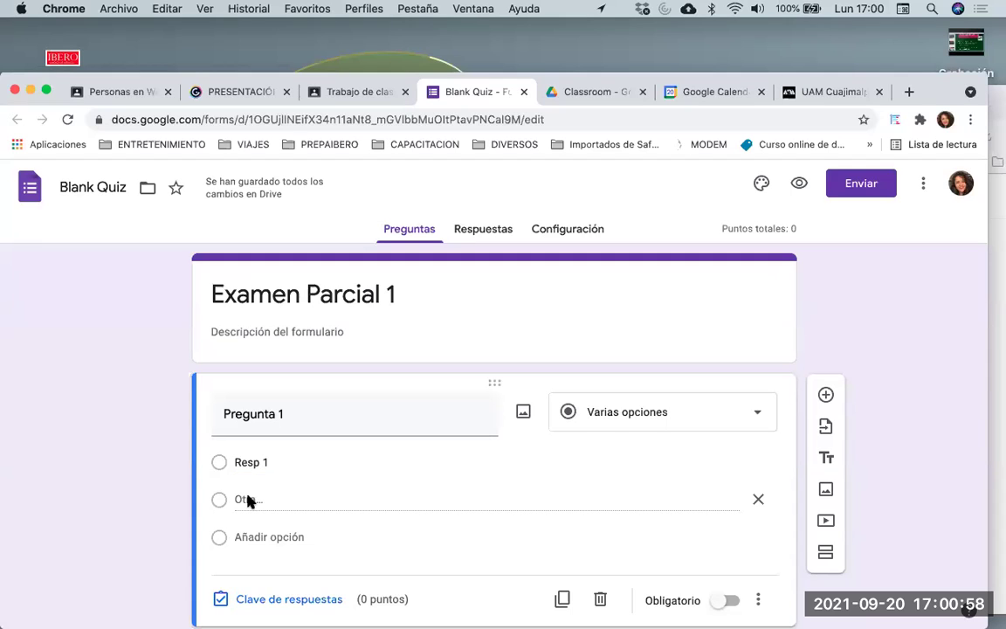
Insert a second answer choice 'Respuesta 2' above the Other option
scroll(247, 499, down, 1)
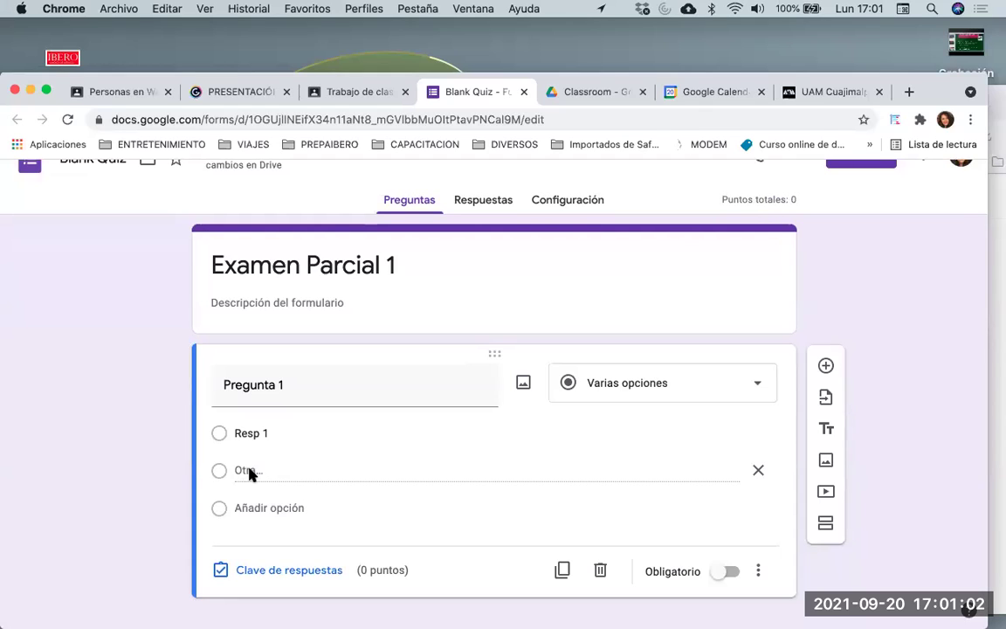
click(244, 472)
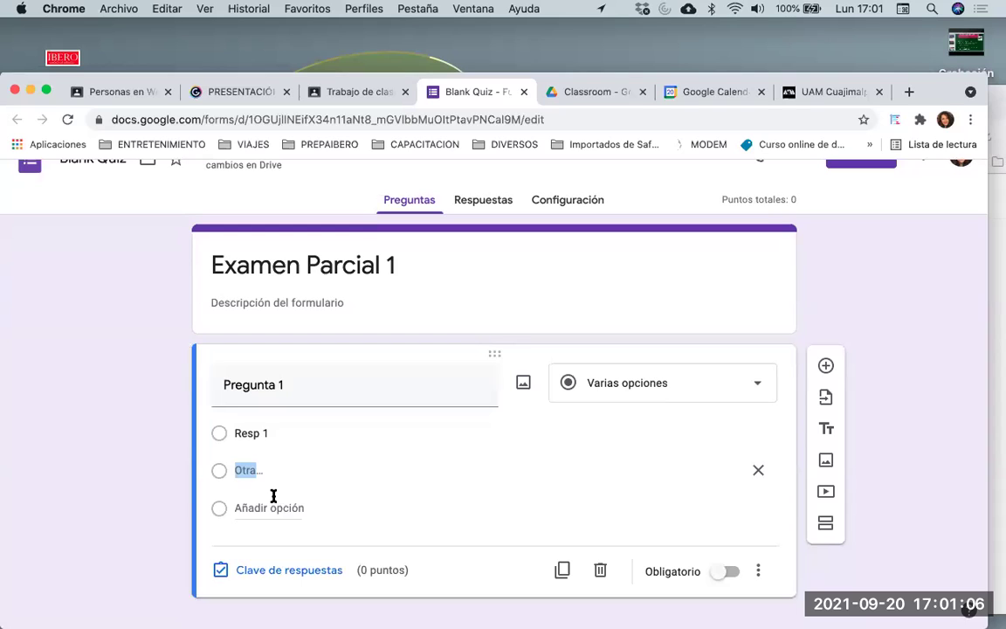
key(Return)
text(Respuesta 2)
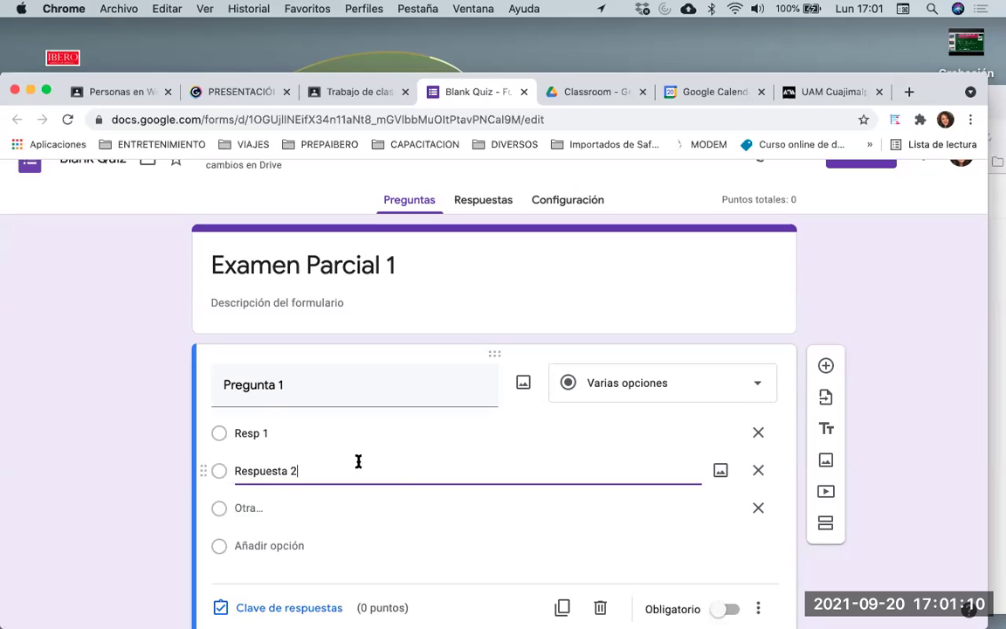
click(291, 508)
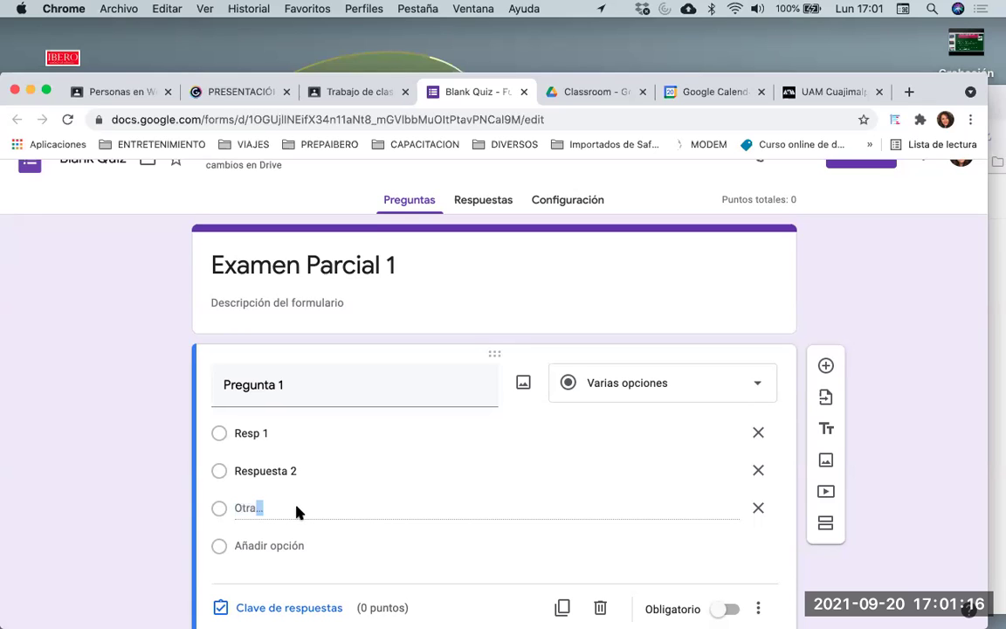
Review the 'Otra' choice and the answer list of Pregunta 1
scroll(271, 489, down, 1)
click(271, 487)
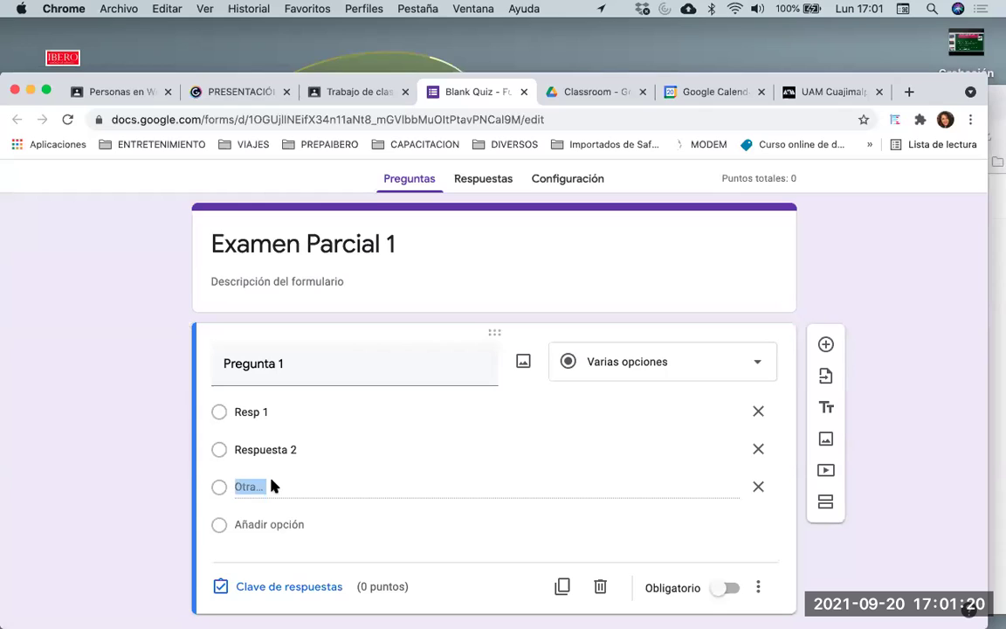
click(271, 487)
click(271, 486)
click(275, 487)
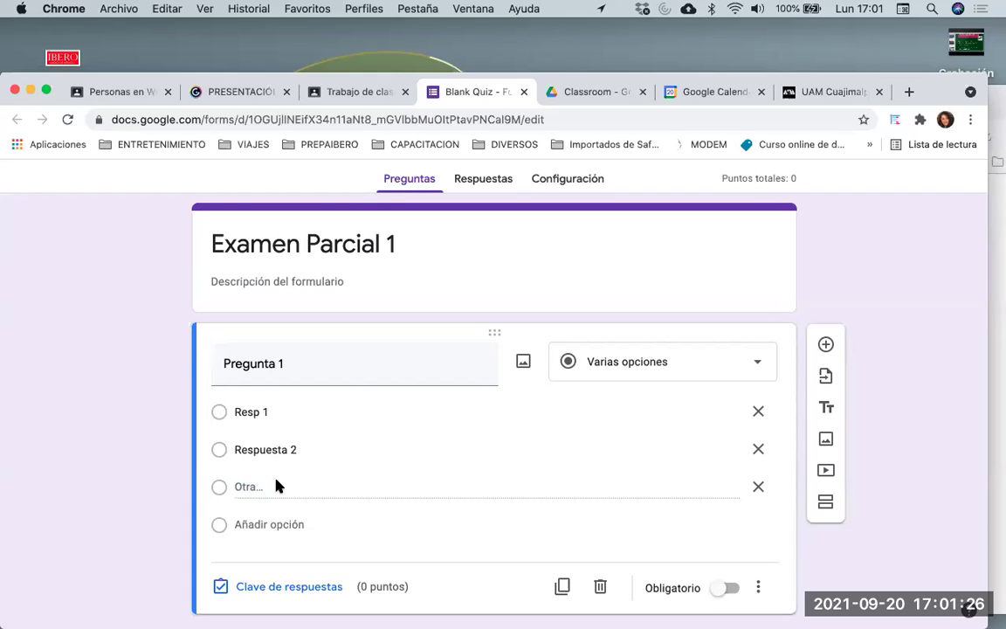
click(246, 485)
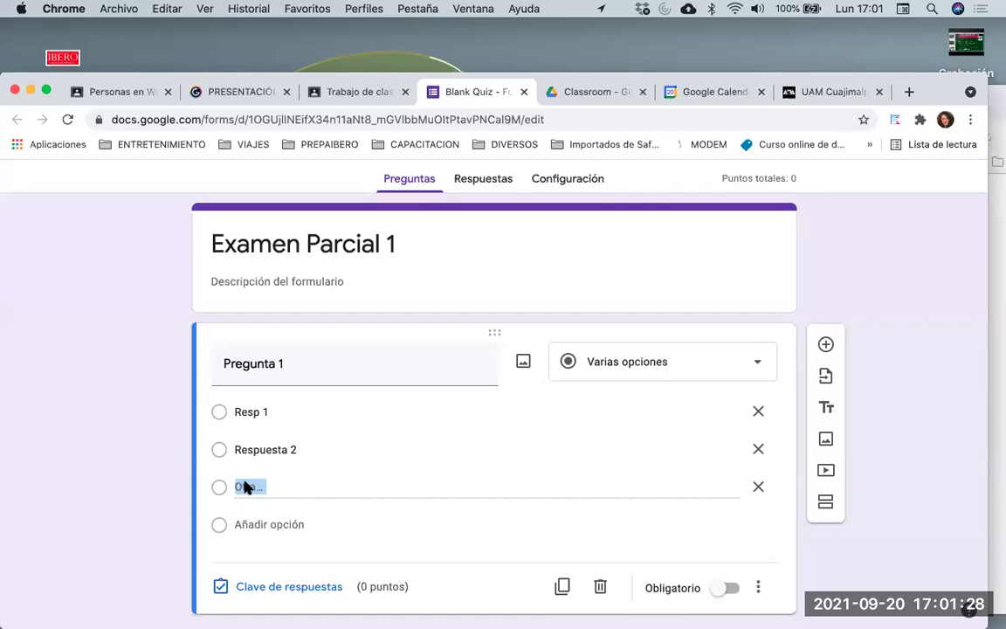
scroll(304, 490, down, 1)
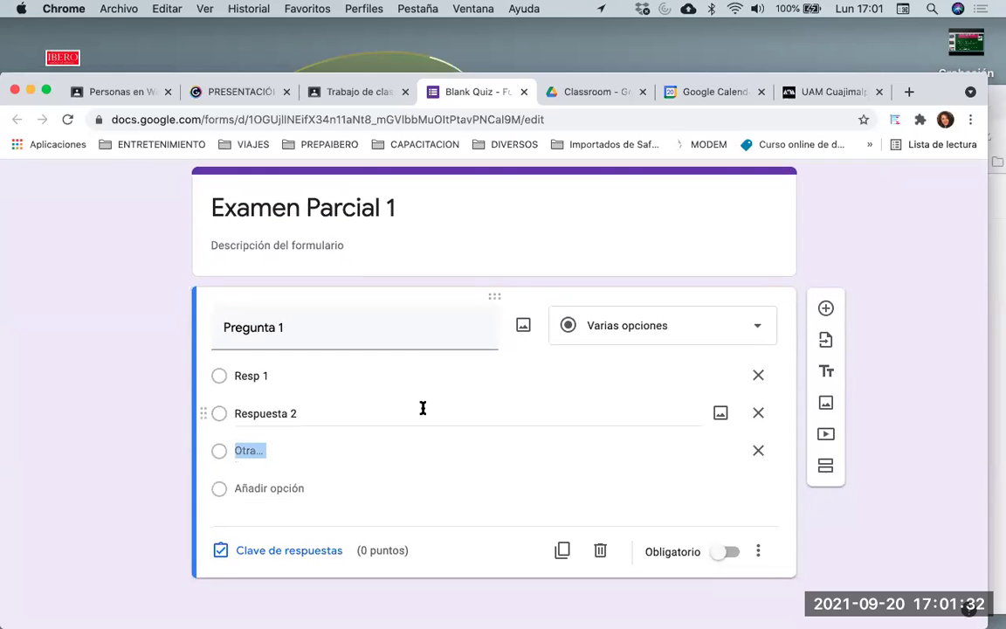
click(271, 451)
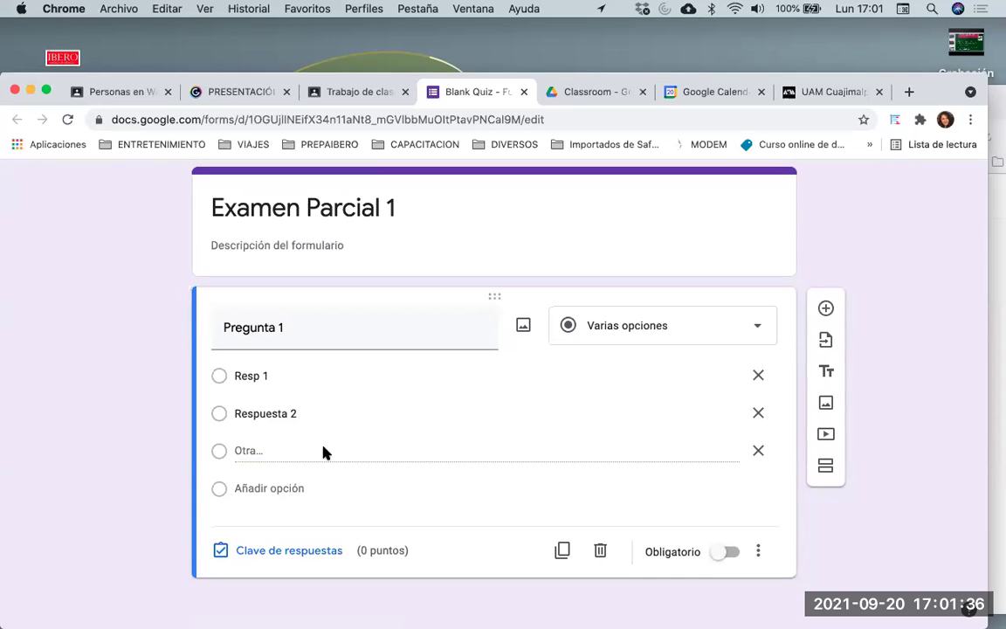
scroll(514, 409, up, 2)
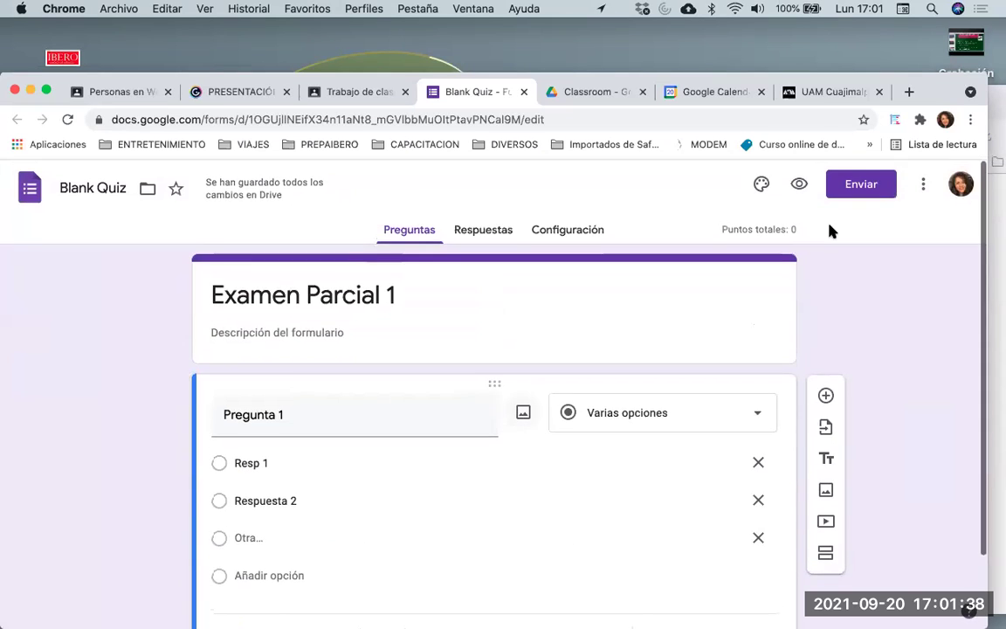
scroll(562, 515, down, 1)
scroll(561, 515, up, 1)
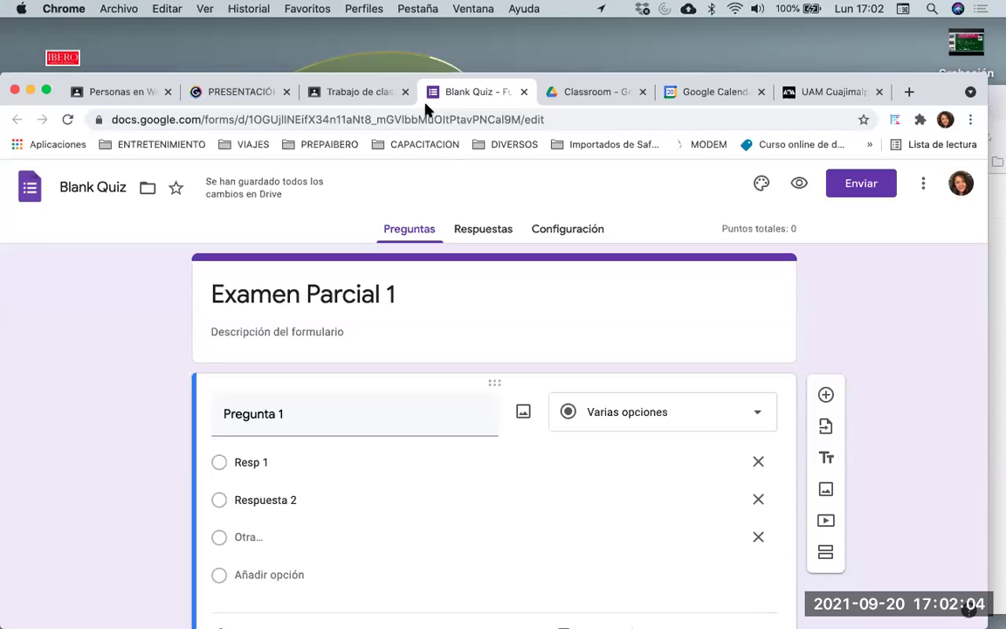
Return to Classroom, close the draft, and reopen Examen Parcial 1 for editing
click(366, 94)
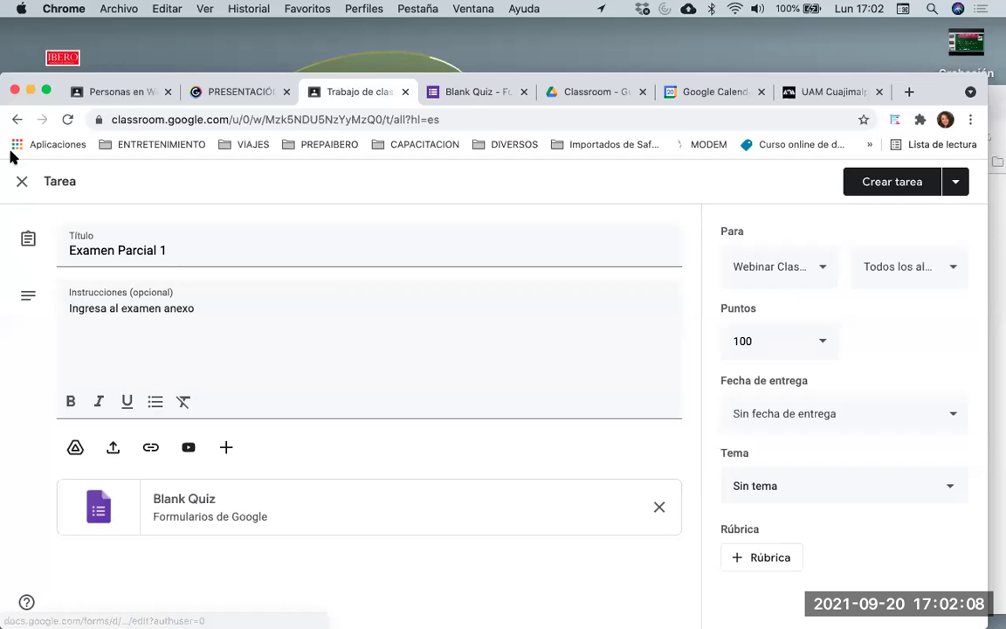
click(67, 120)
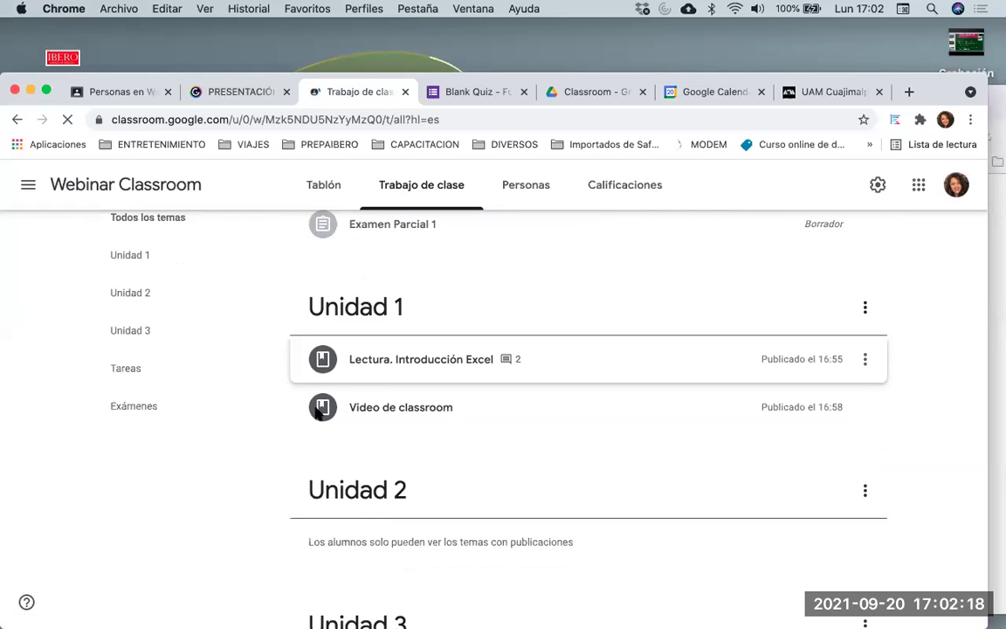
scroll(319, 415, up, 2)
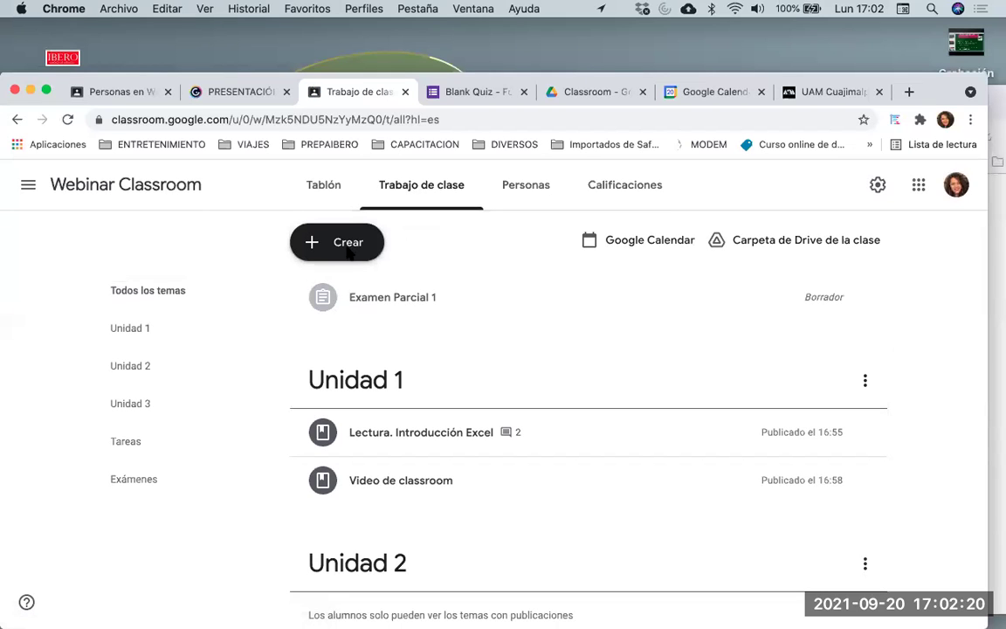
click(403, 306)
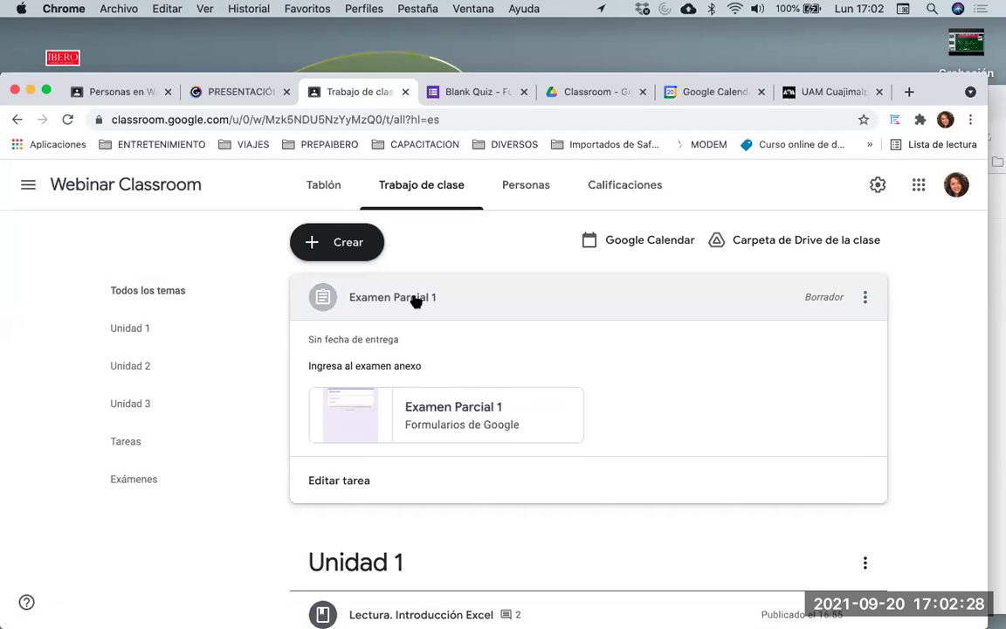
click(865, 298)
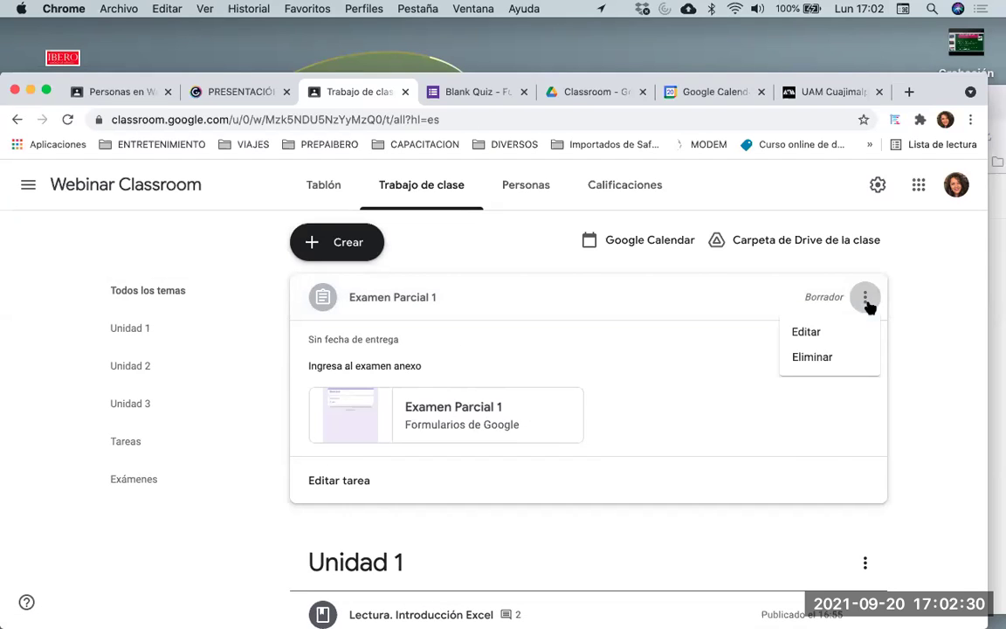
click(807, 332)
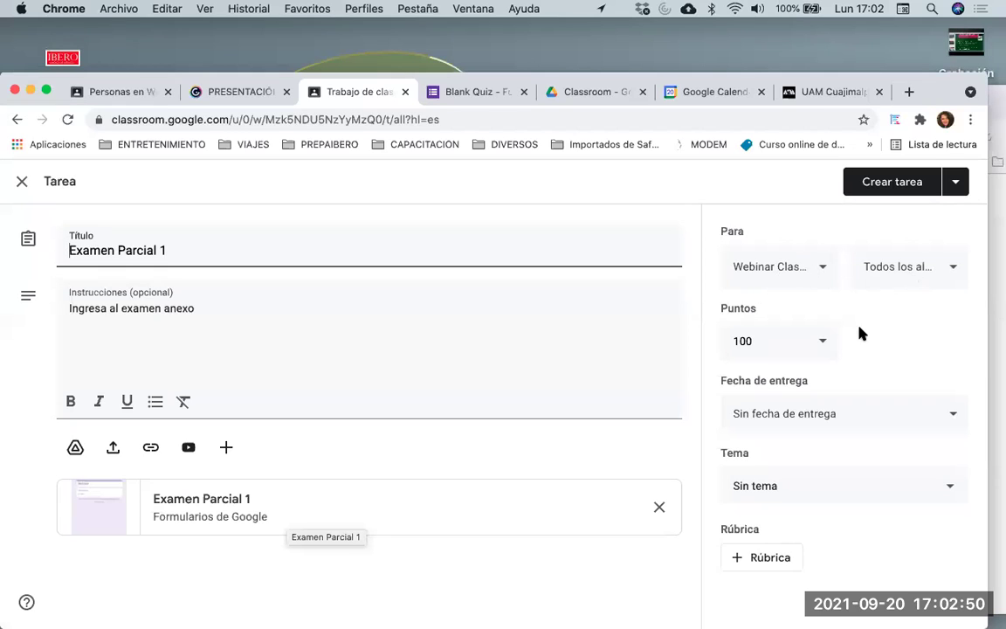
Change Examen Parcial 1's points value from 100 to 10
click(817, 340)
drag(733, 339, 764, 340)
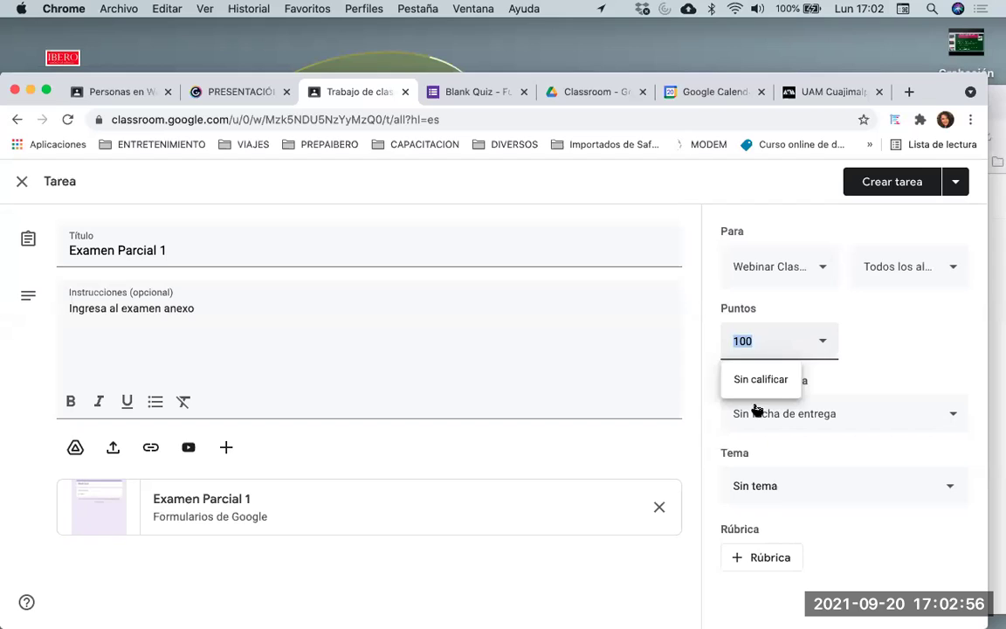
click(751, 381)
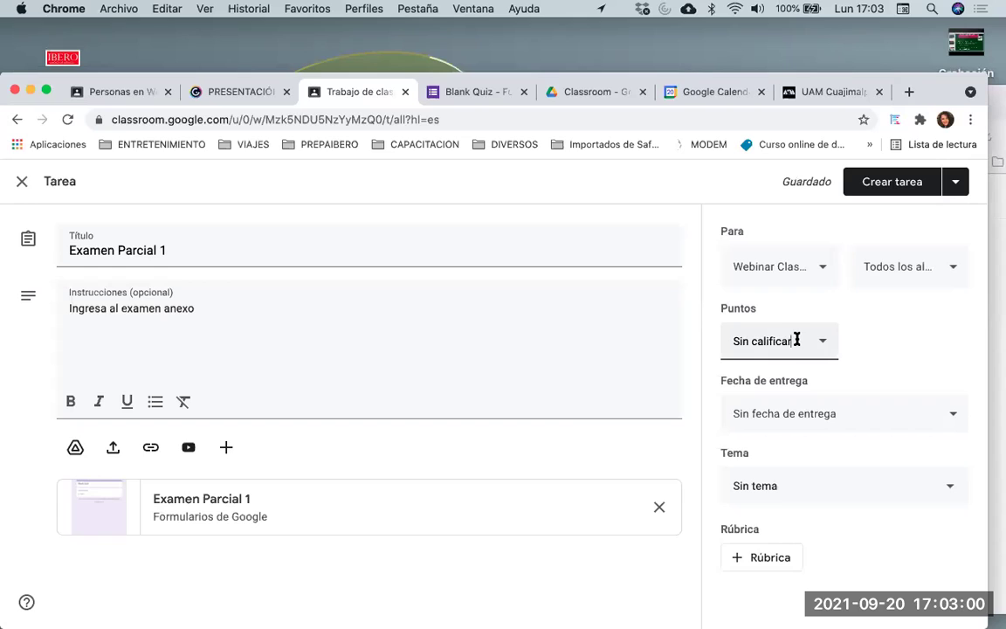
triple_click(723, 338)
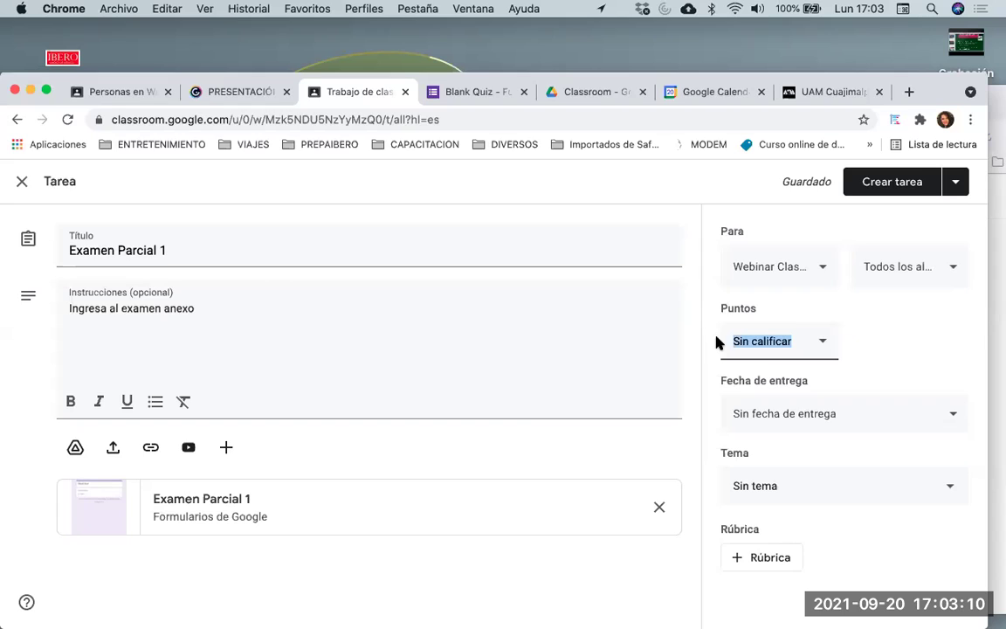
text(10)
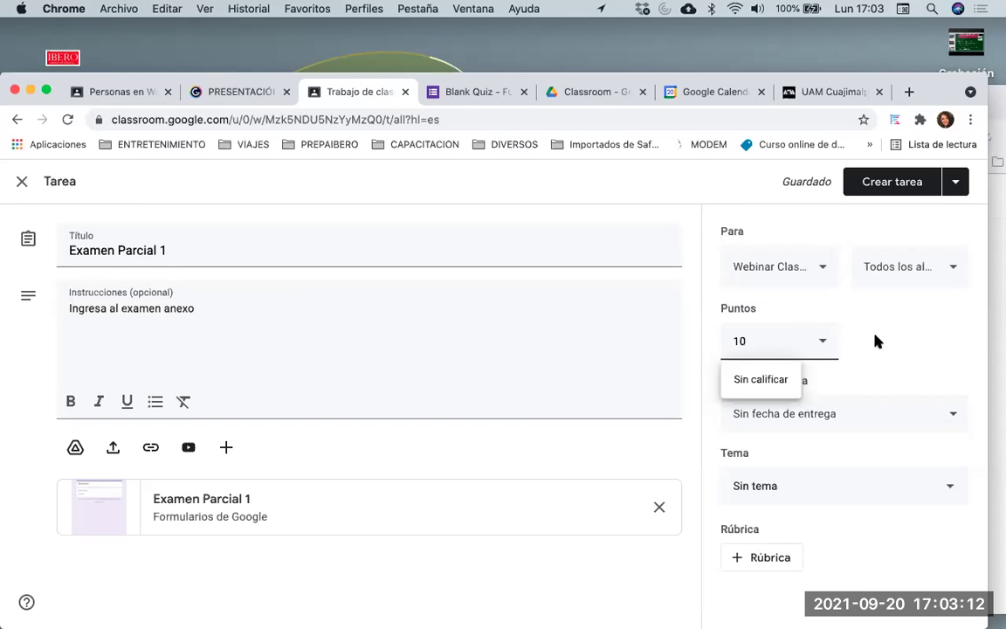
click(878, 341)
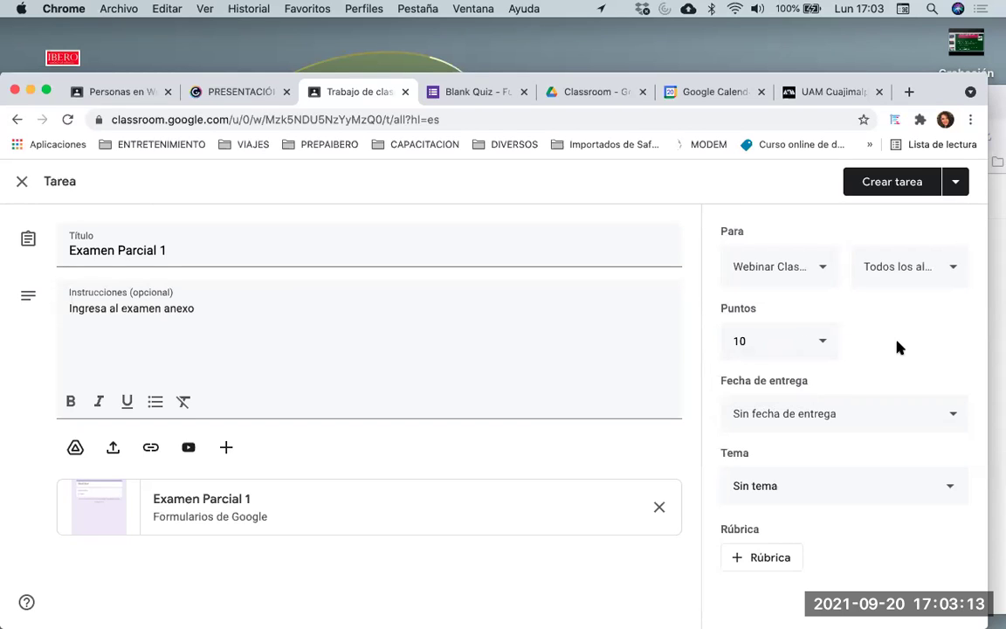
click(846, 418)
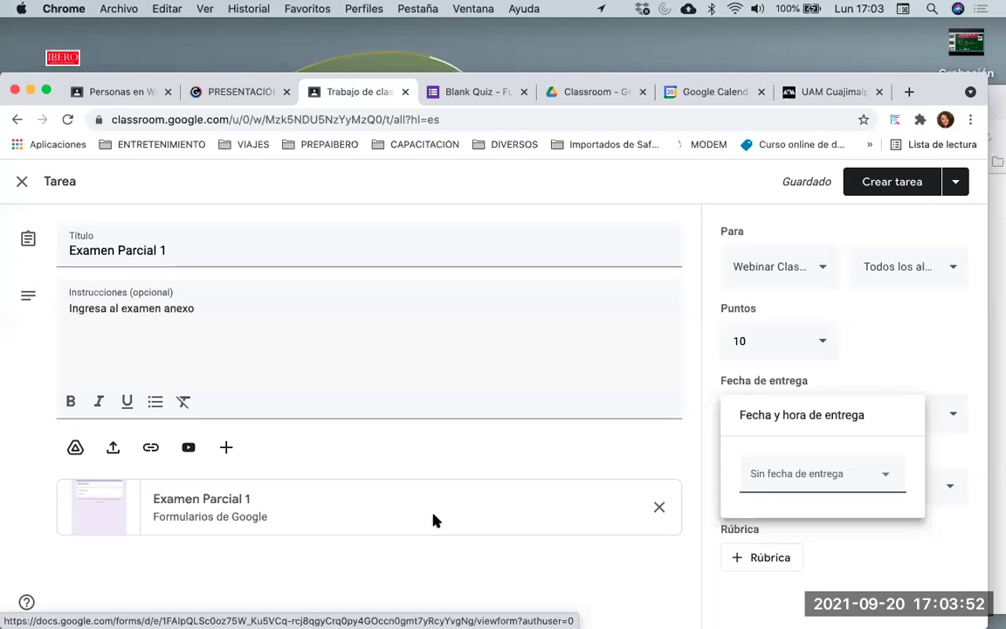
Set the due date to Wednesday 22 September at 12:00
click(826, 476)
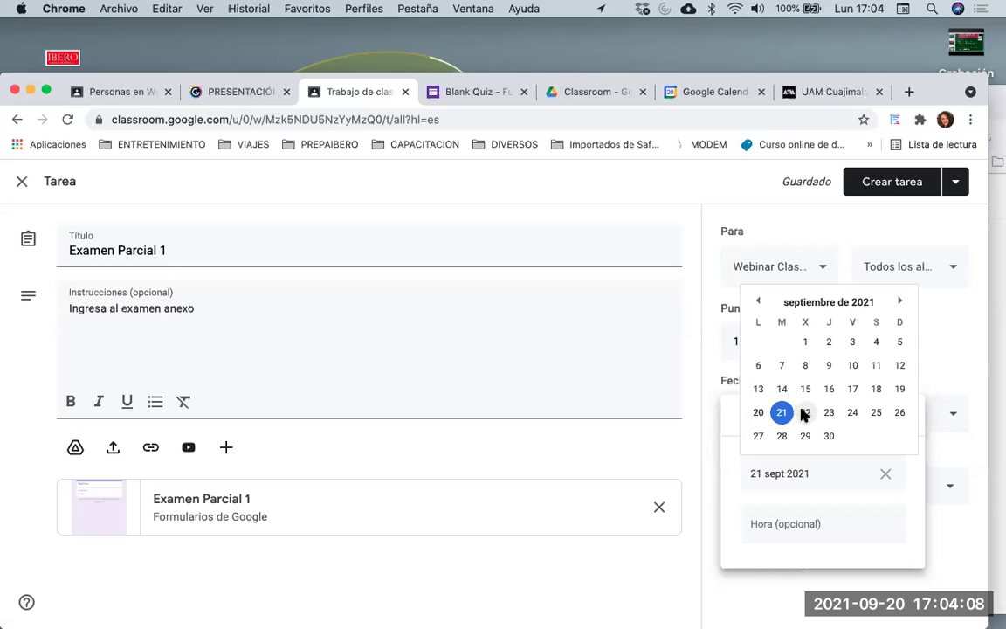
click(805, 413)
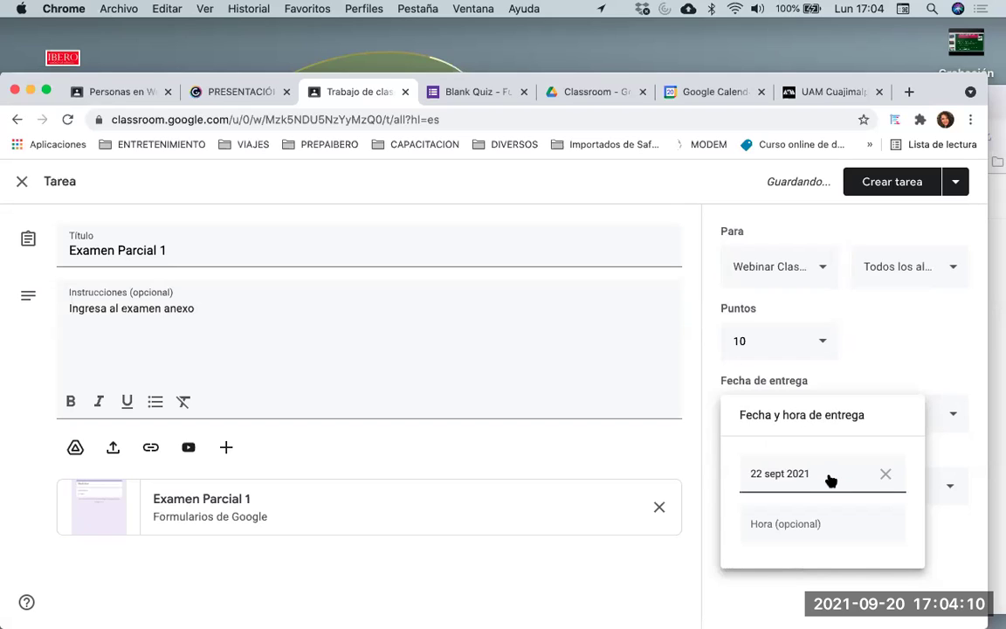
click(800, 523)
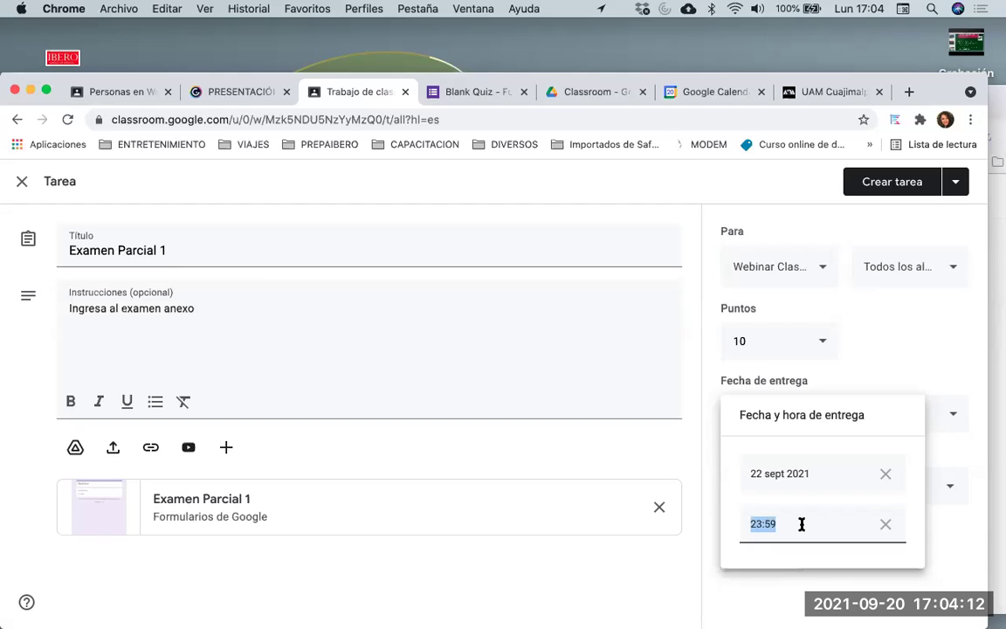
text(12:00)
click(939, 542)
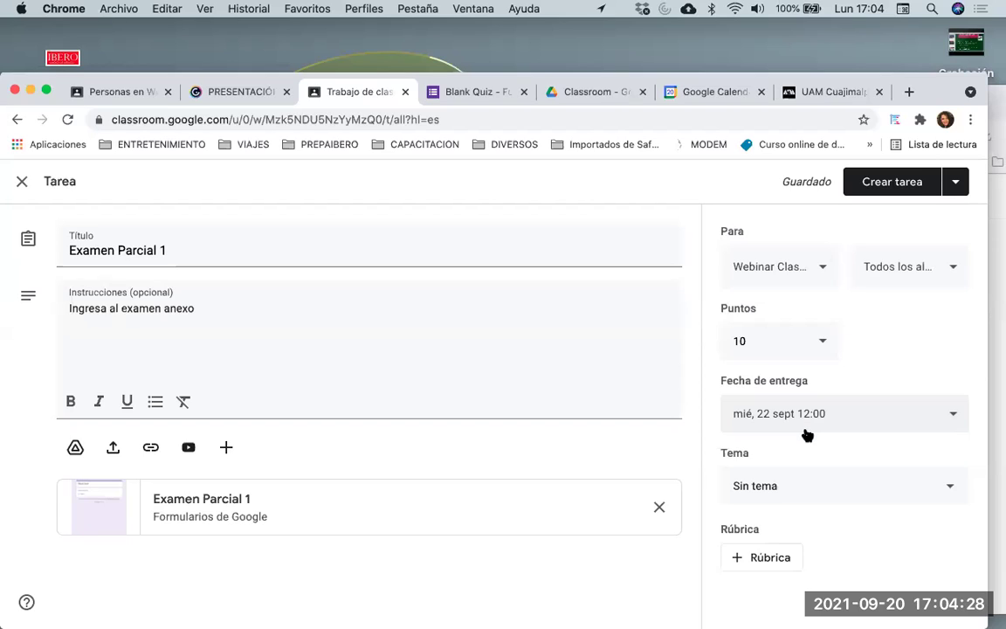
File the assignment under the Exámenes topic and bring up the rubric options
click(771, 487)
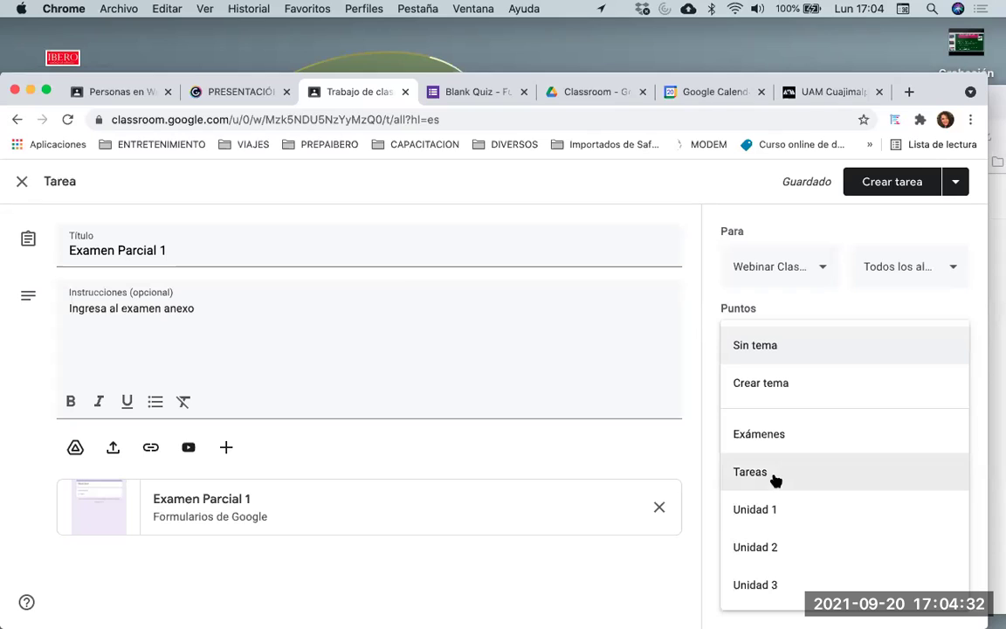
click(769, 445)
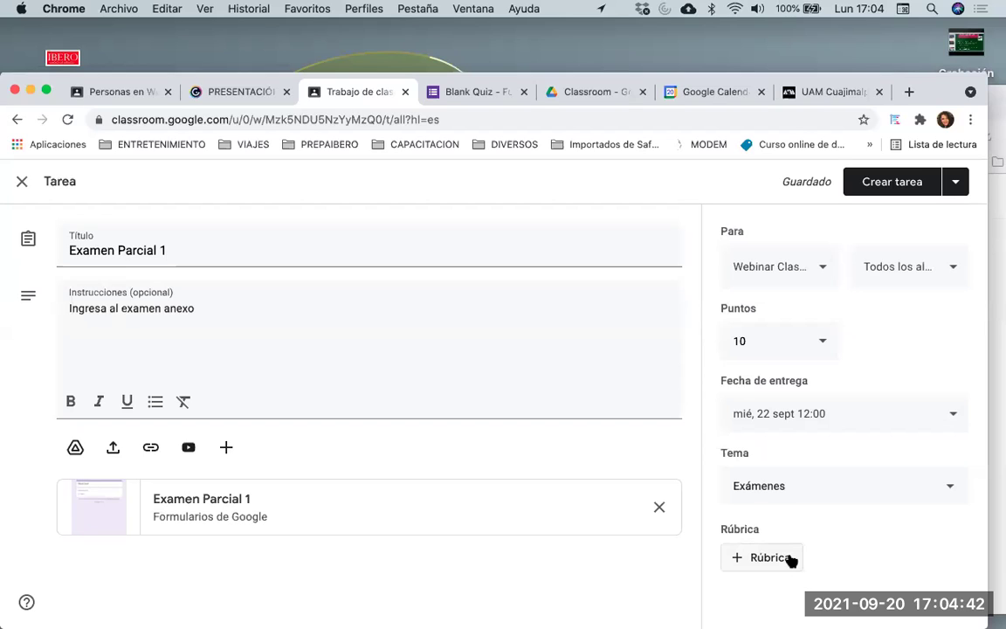
click(772, 559)
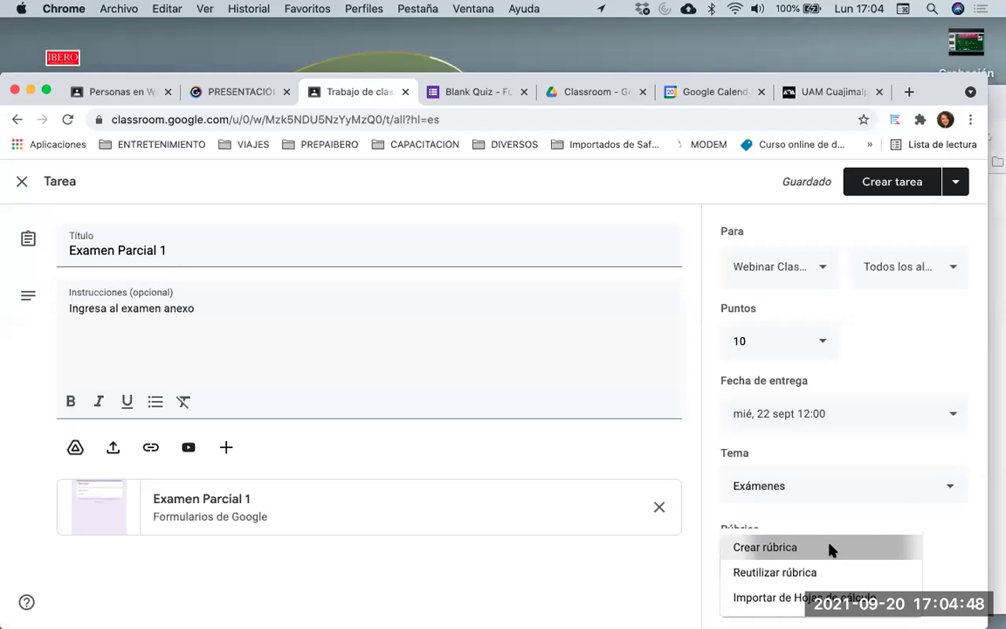
click(830, 544)
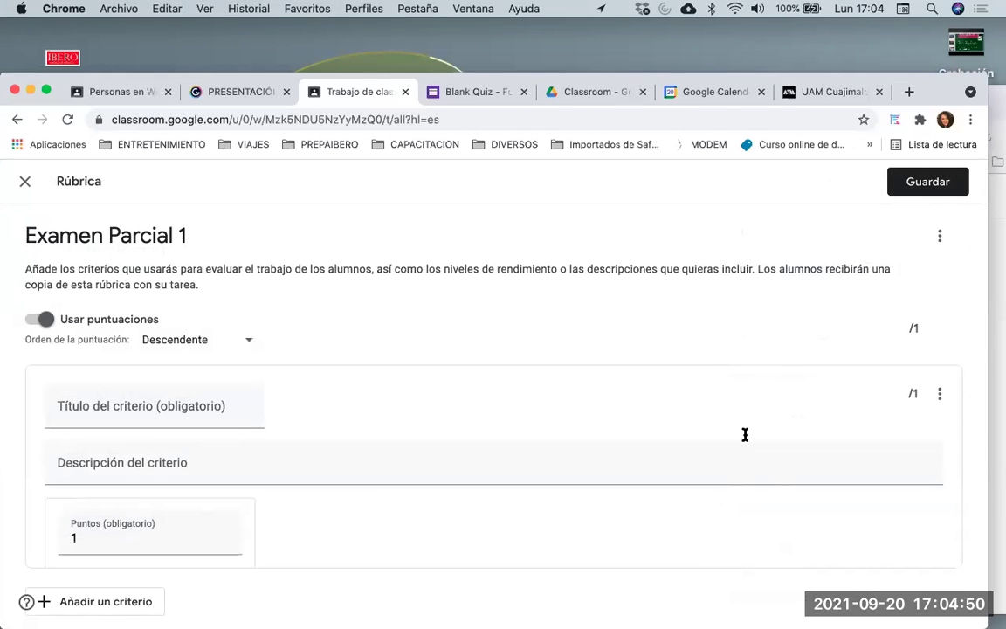
click(25, 183)
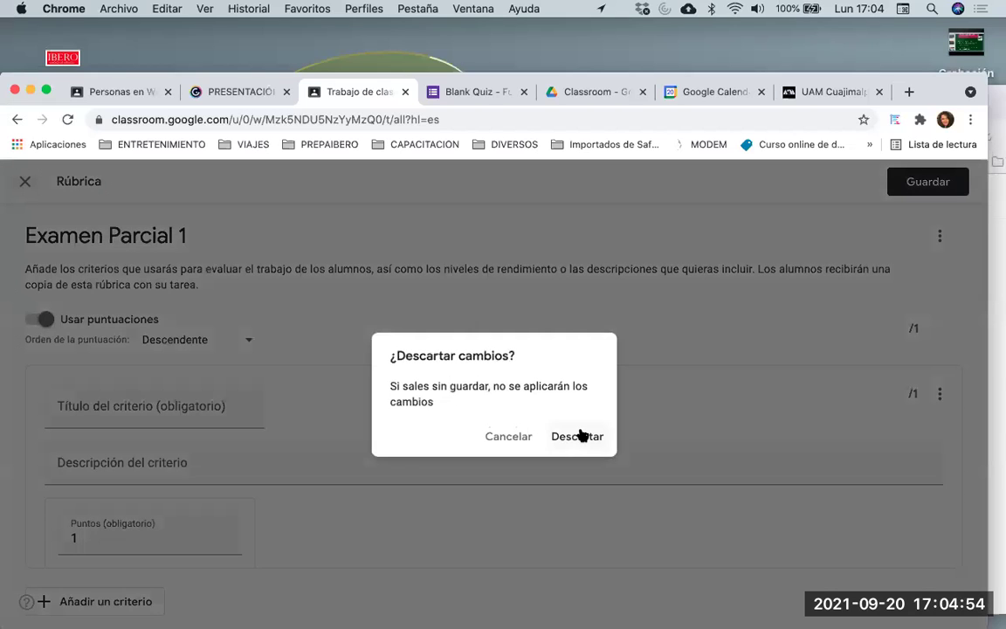
click(581, 436)
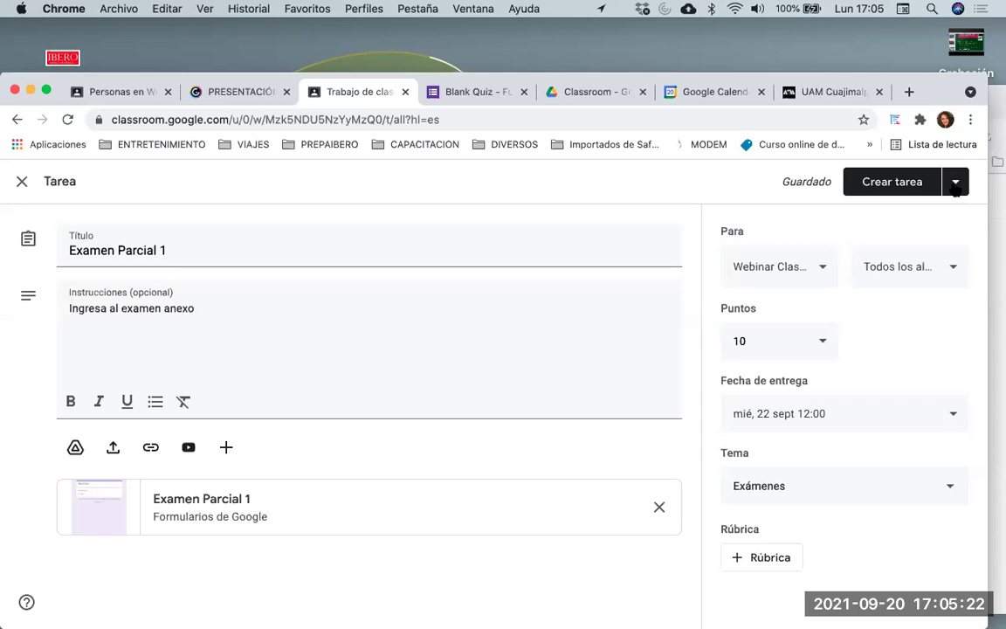
Publish Examen Parcial 1 and confirm assigning it to the students
click(954, 185)
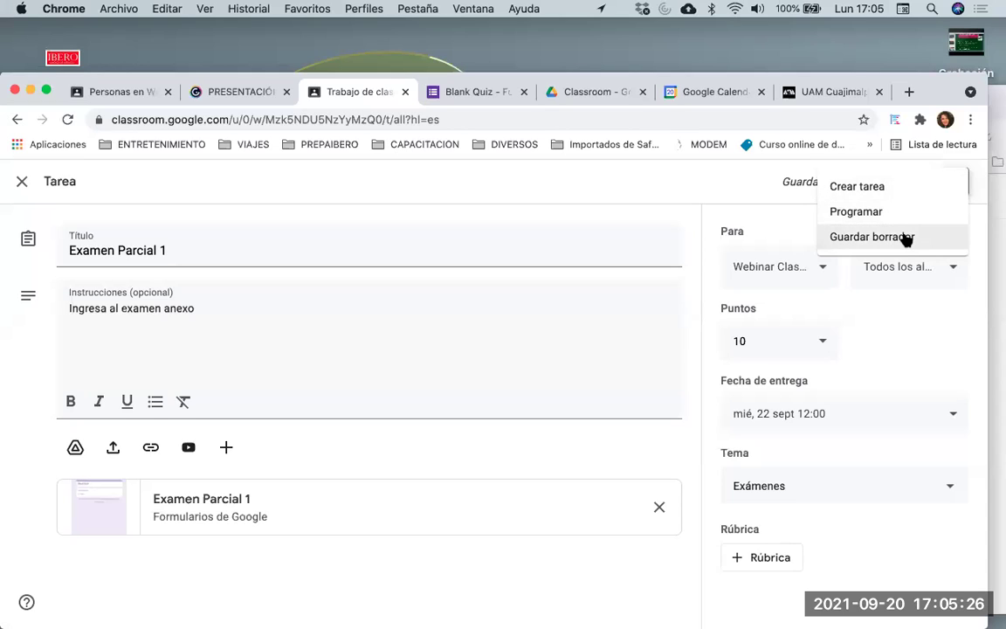
click(845, 191)
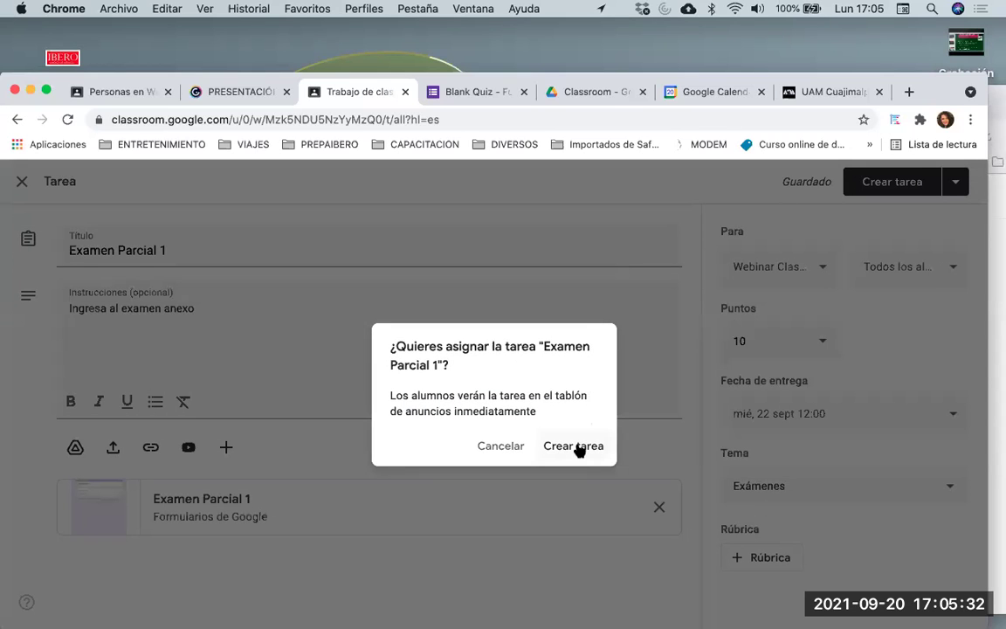
click(576, 448)
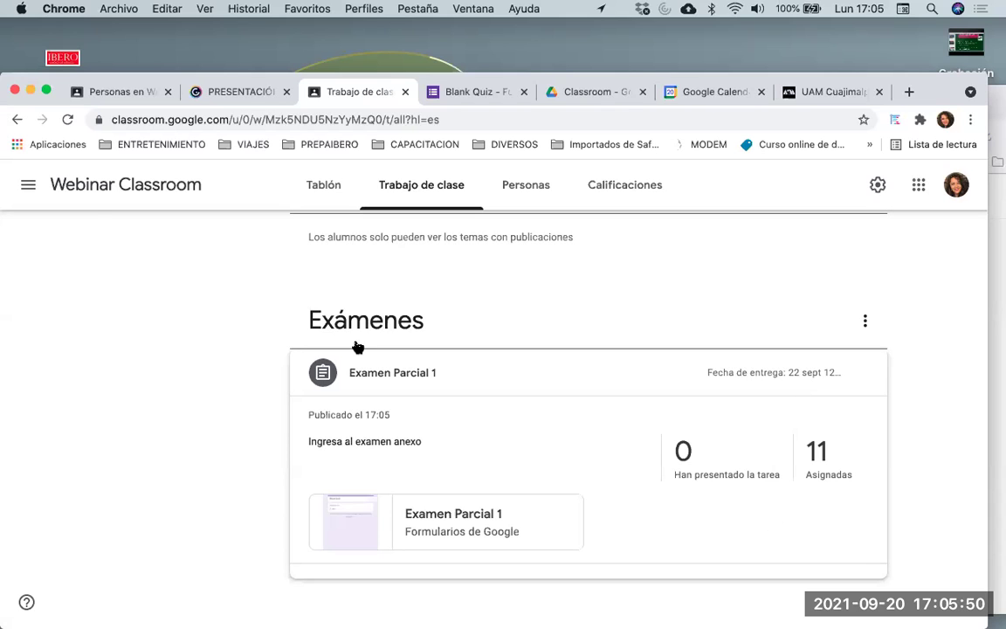
In the student's Firefox window, reload Classwork and expand Examen Parcial 1 under Exámenes
drag(58, 73, 112, 150)
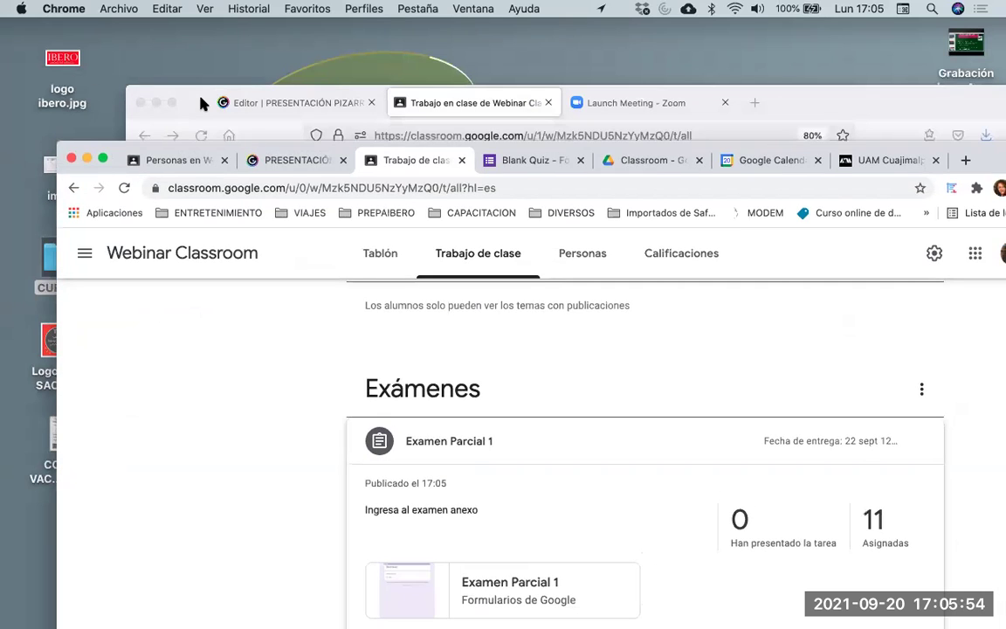
click(200, 101)
drag(829, 103, 825, 91)
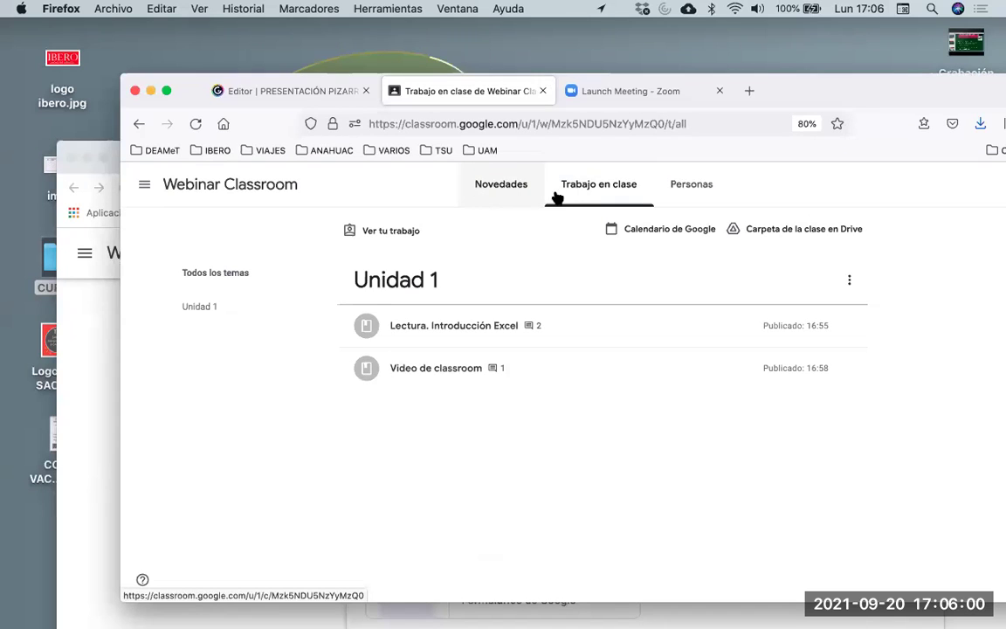
click(196, 124)
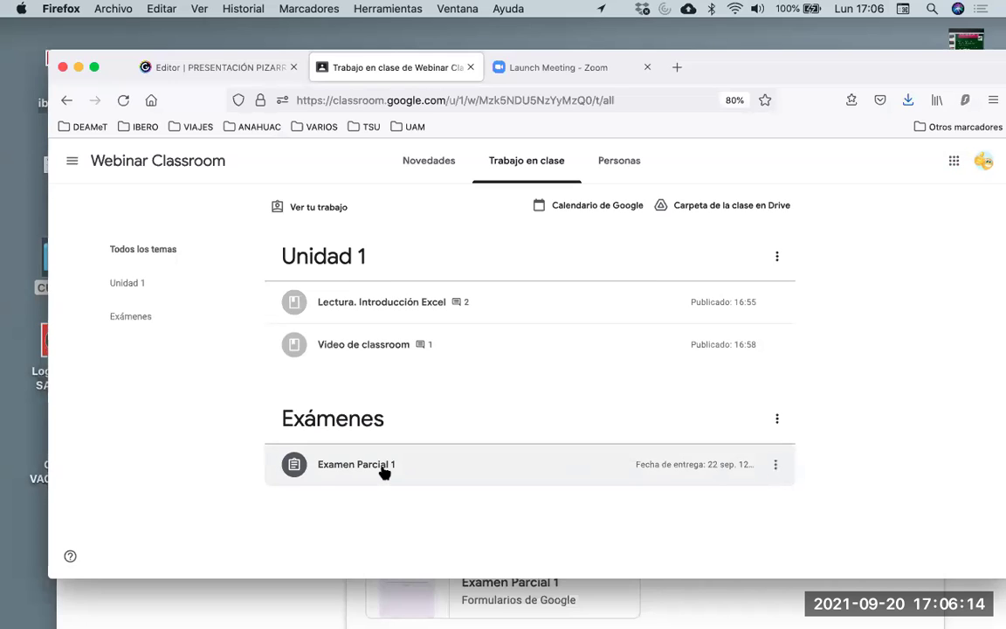
click(384, 472)
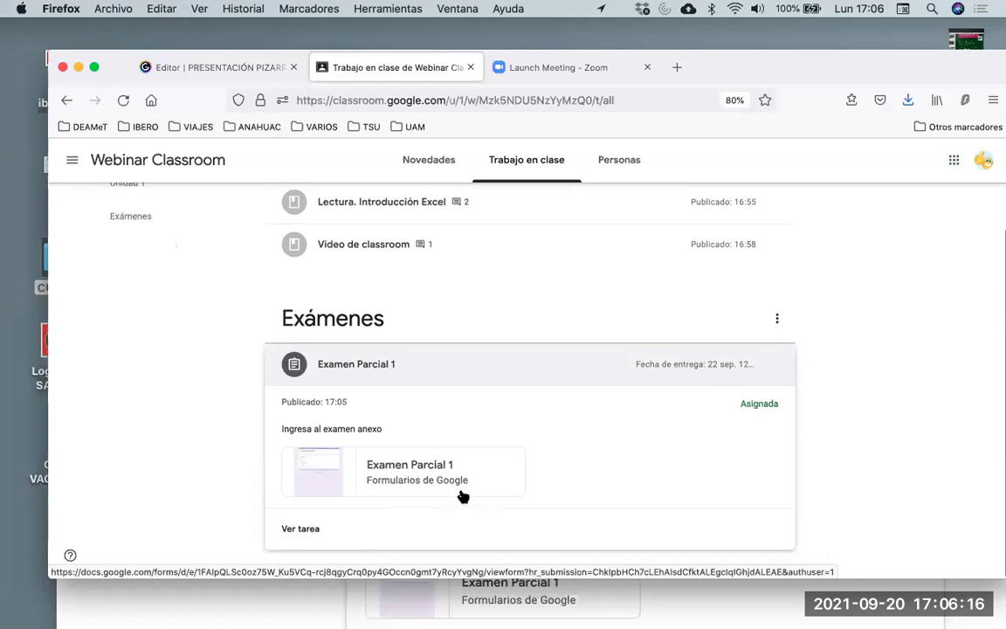
click(395, 479)
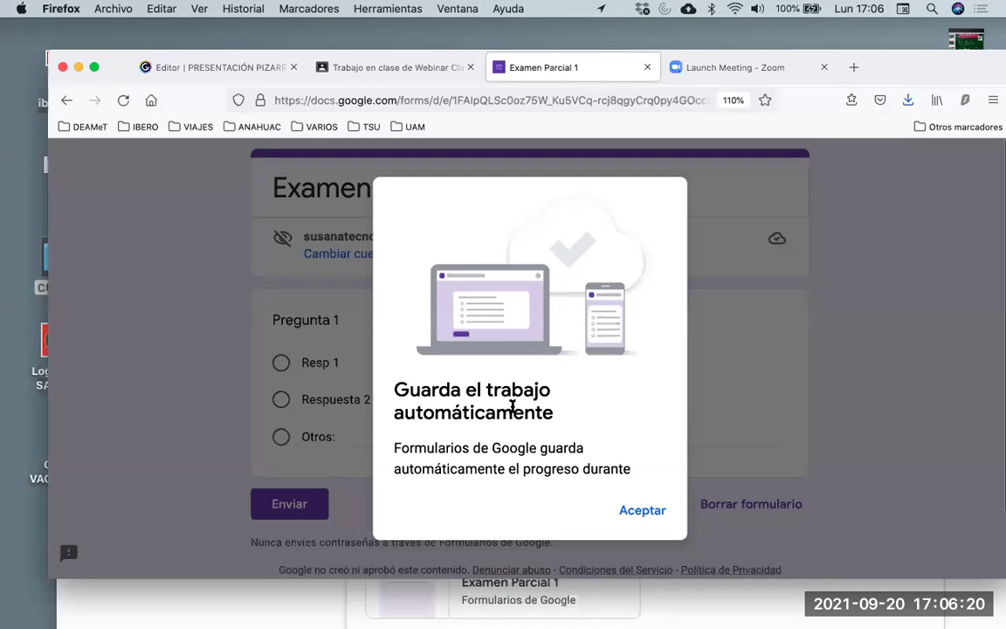
click(630, 511)
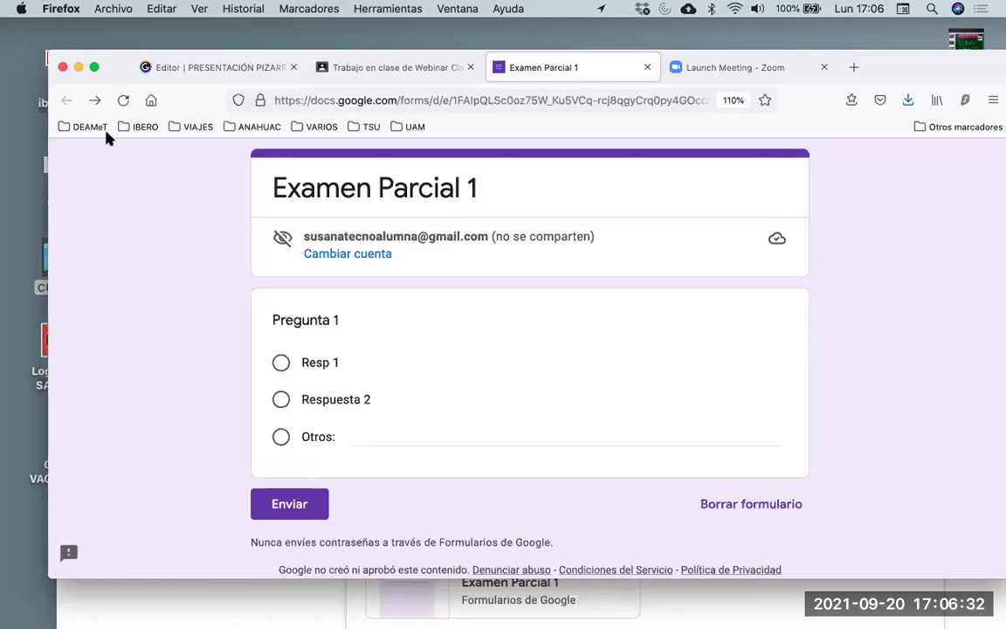
drag(114, 67, 108, 135)
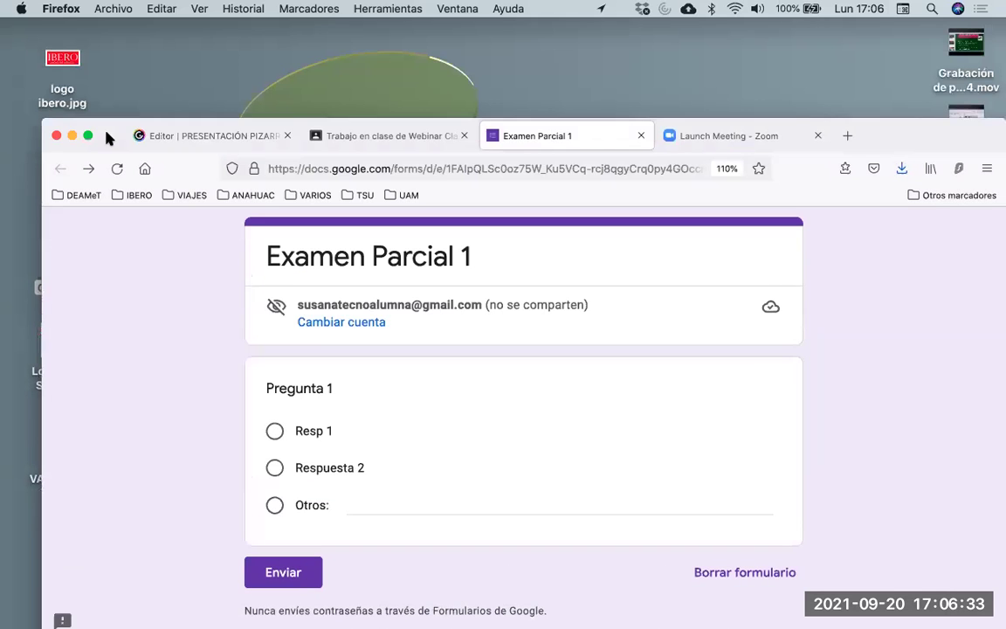
click(371, 138)
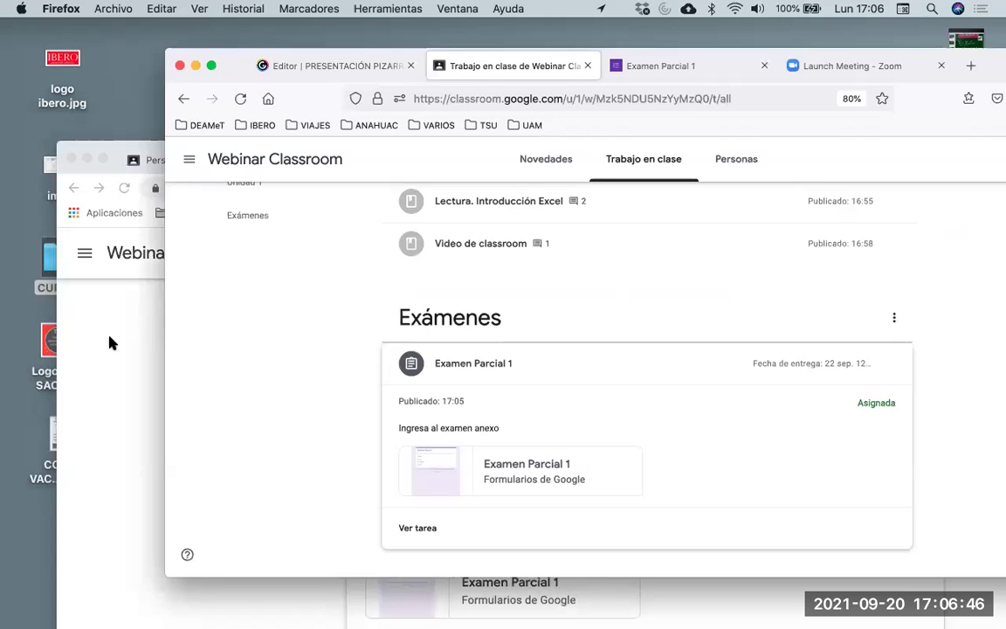
Bring the teacher's Google Classroom window back to the front and reposition it
click(109, 342)
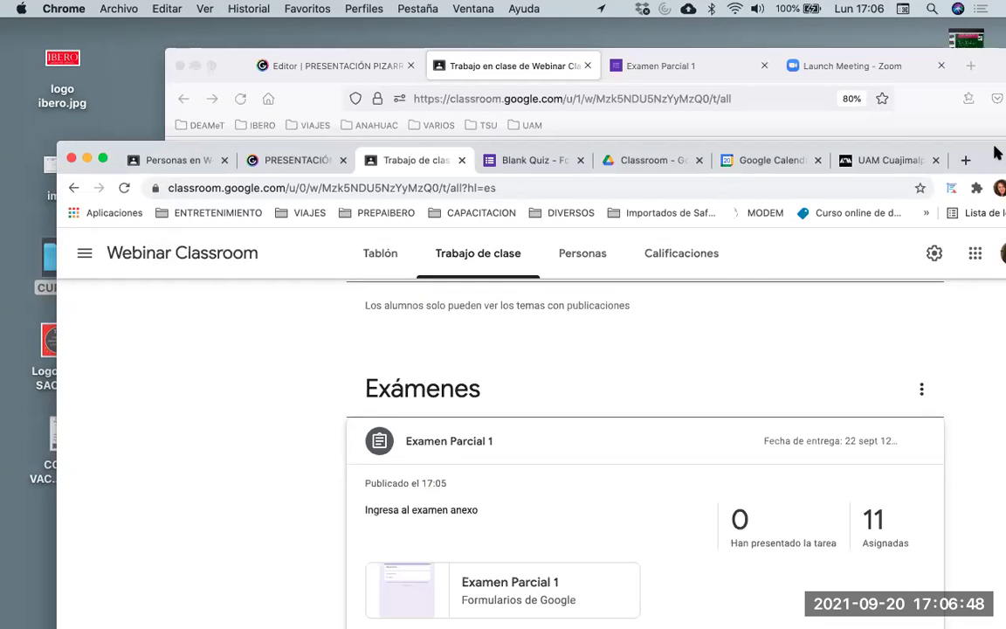
drag(994, 156, 967, 121)
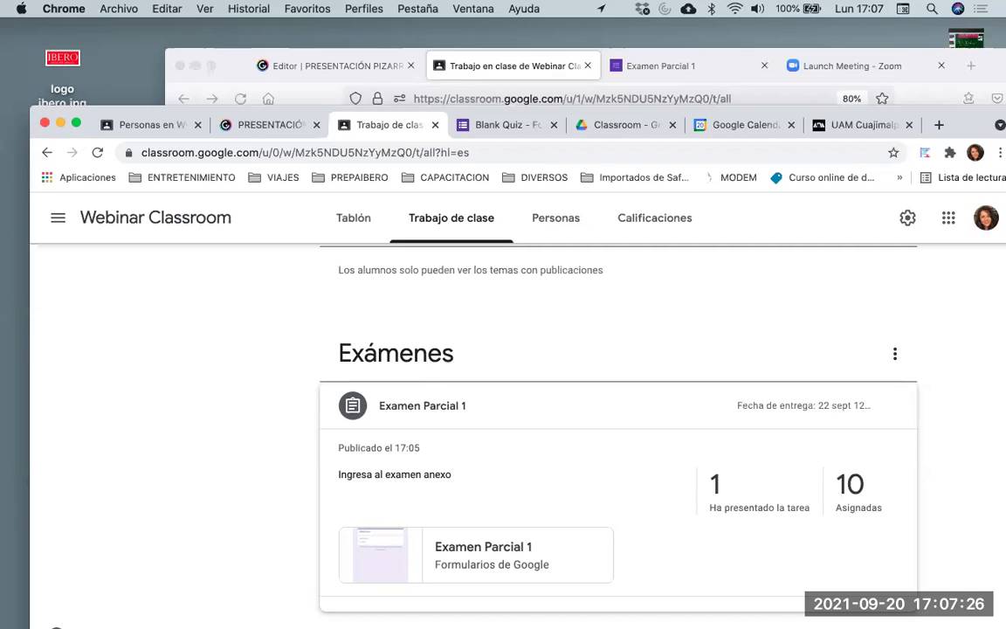
Maximize the teacher window and browse the Unidad 2 and Unidad 1 topic pages
click(68, 129)
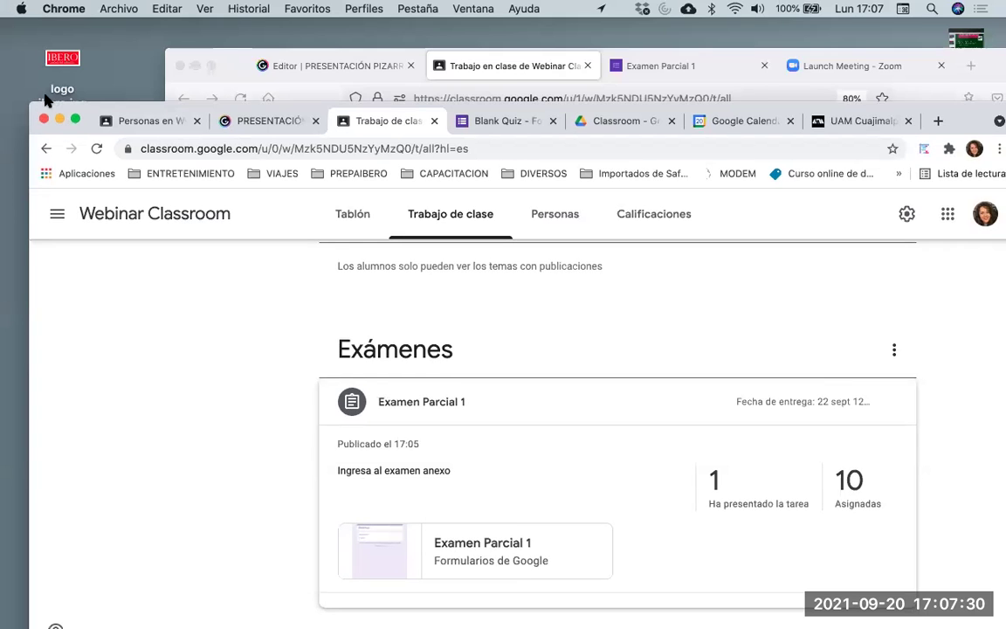
scroll(611, 353, up, 10)
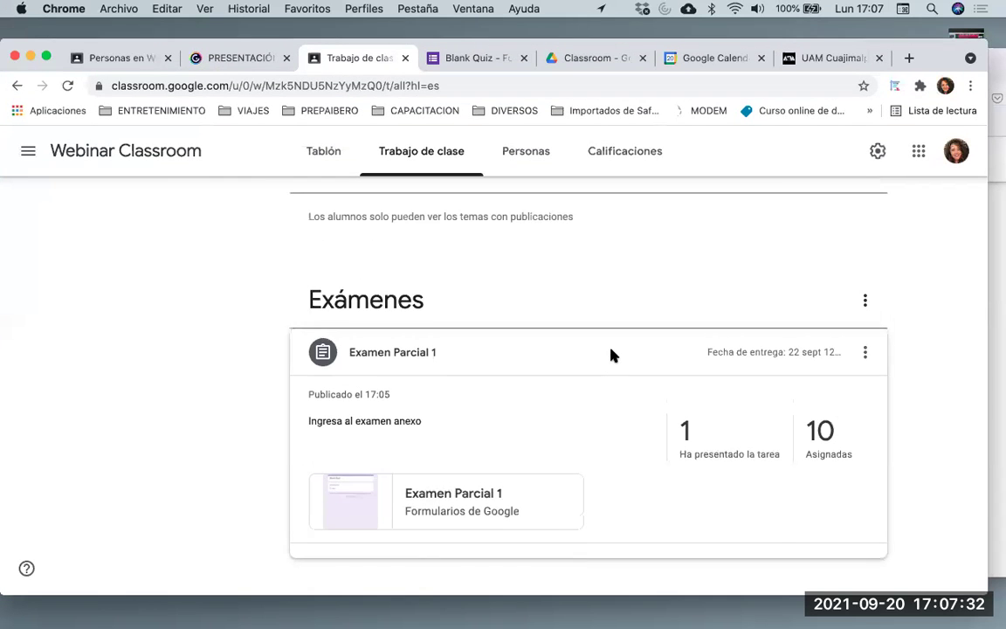
scroll(614, 356, down, 5)
scroll(614, 356, up, 5)
scroll(614, 356, down, 3)
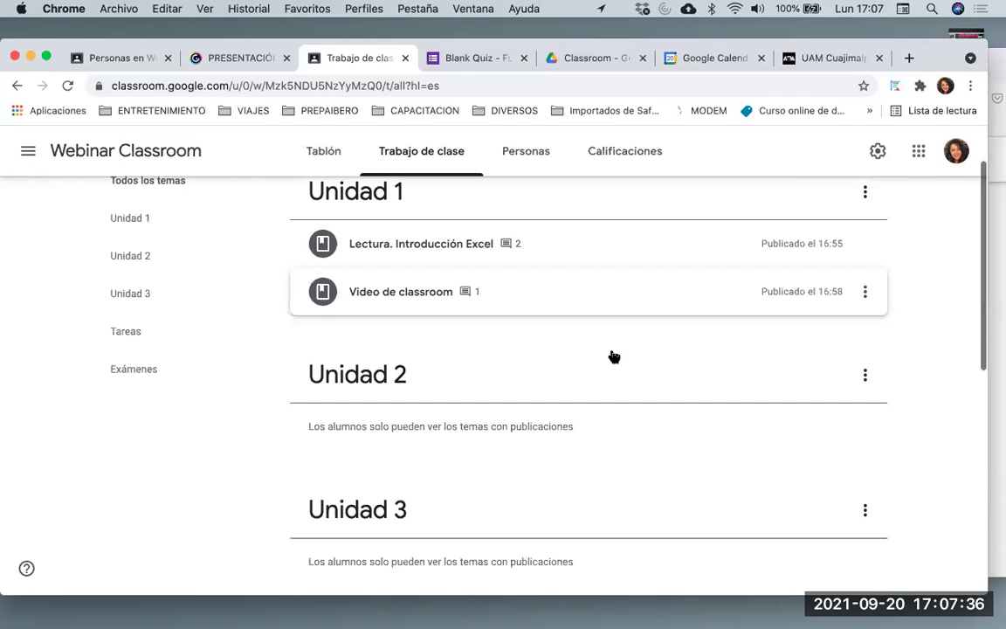
click(612, 355)
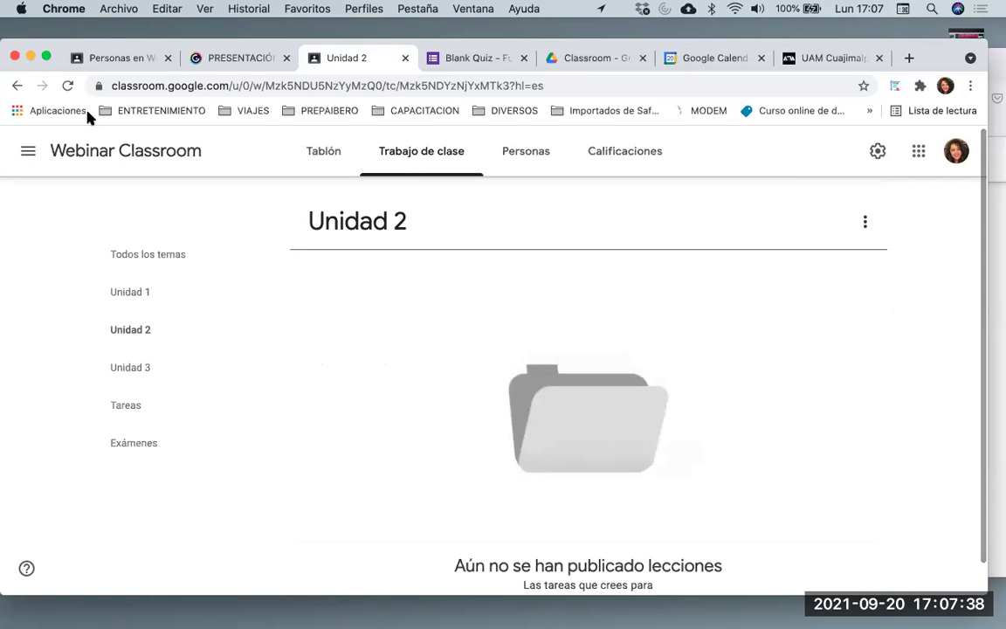
click(131, 292)
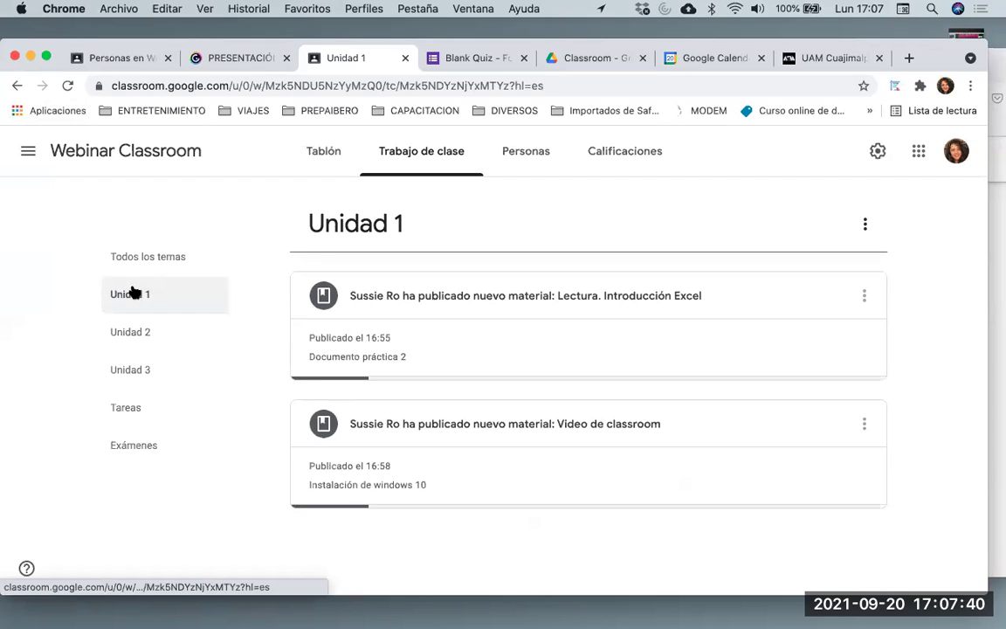
click(185, 254)
Visit the Tablón stream, return to Trabajo de clase, and show the Crear choices
click(334, 166)
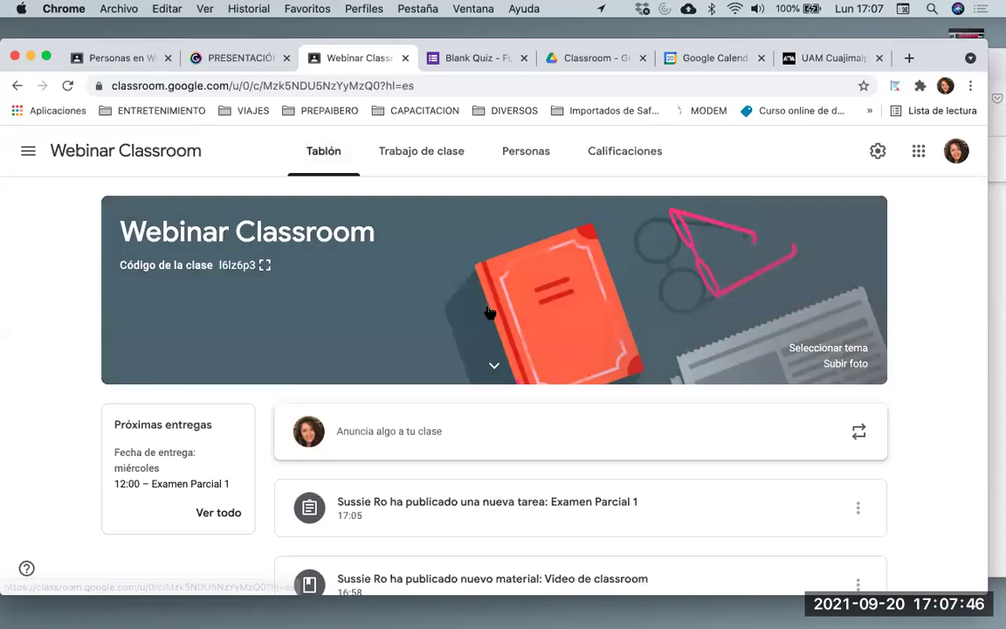
click(442, 155)
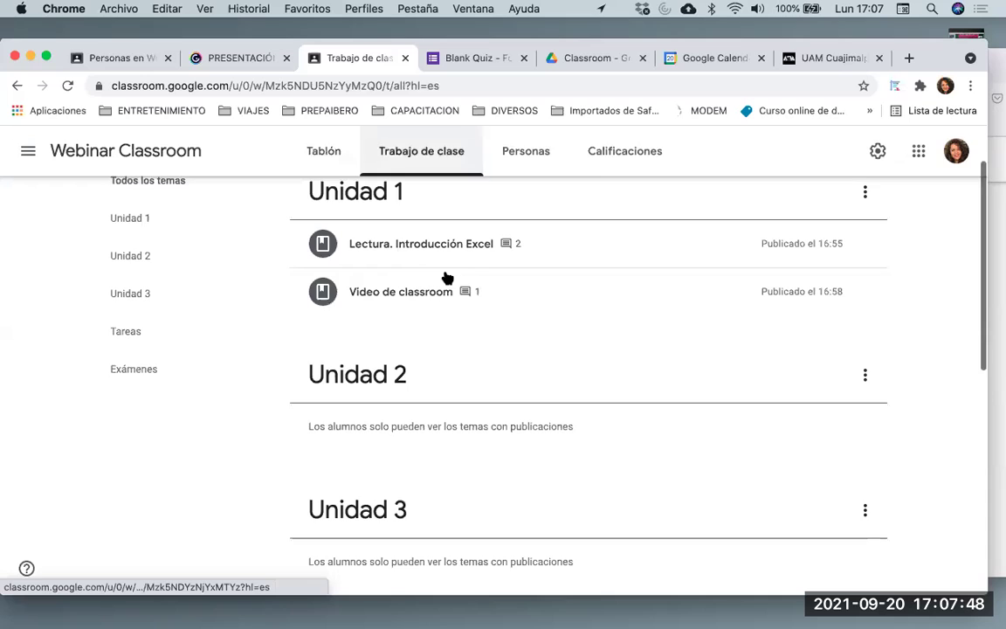
scroll(447, 278, up, 2)
click(344, 210)
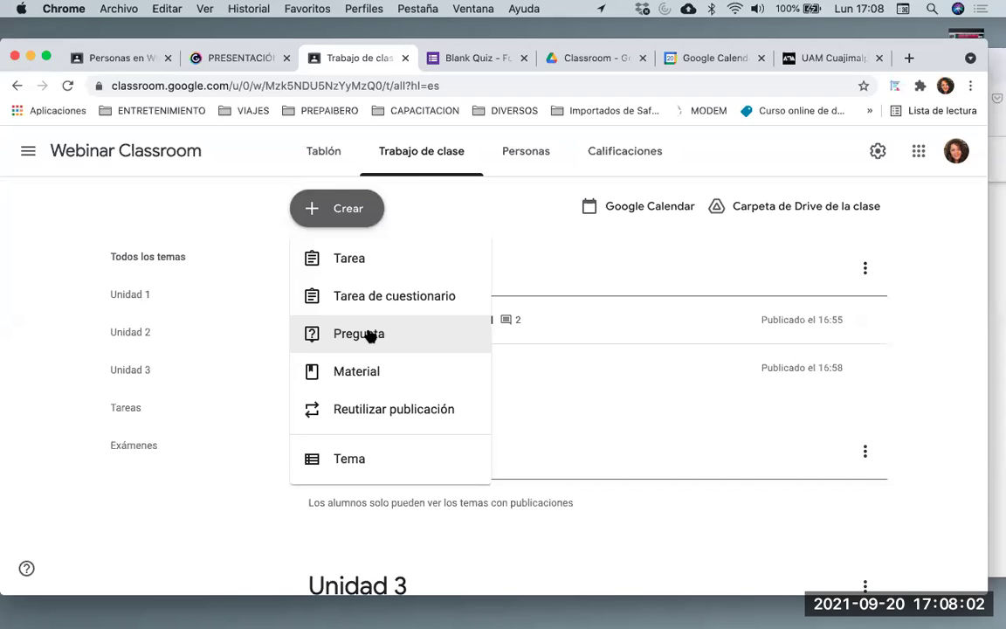
Start a new Tarea titled 'Tarea 1.1. Mapa mental de manejo excel'
click(363, 267)
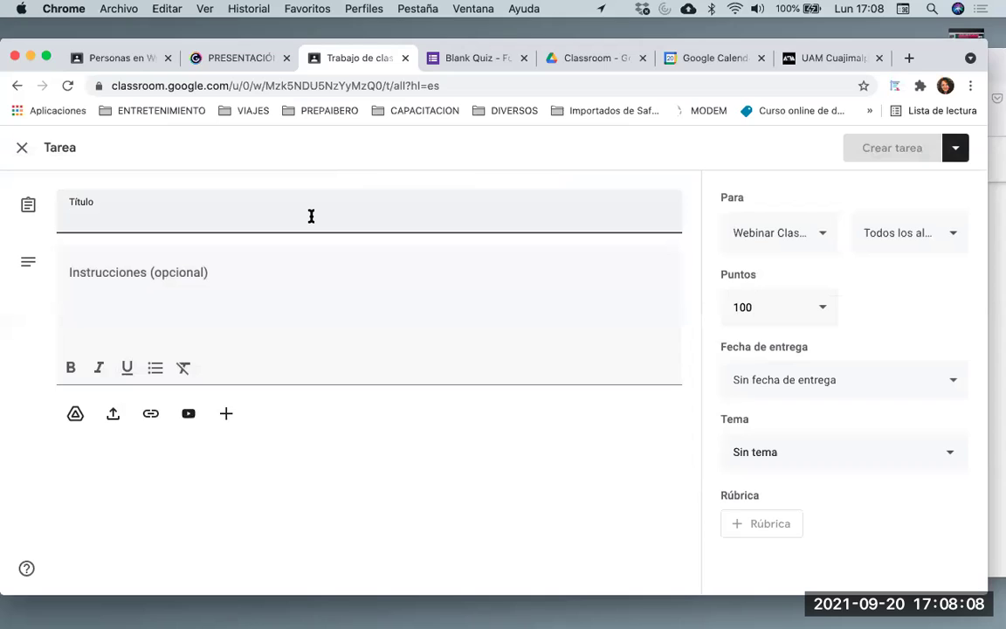
text(Tarea)
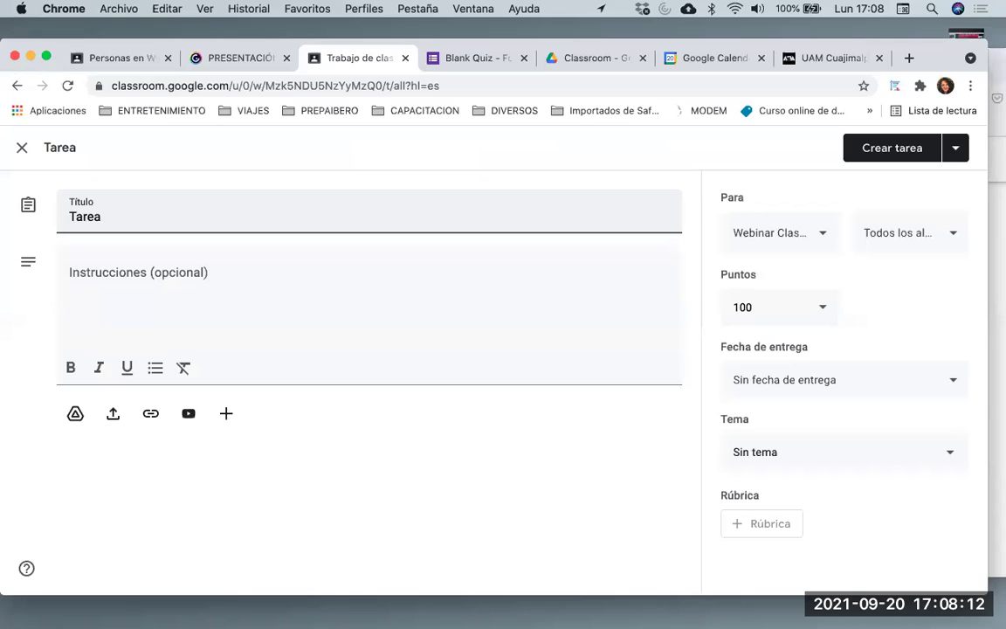
text( 1.1. Mapa me)
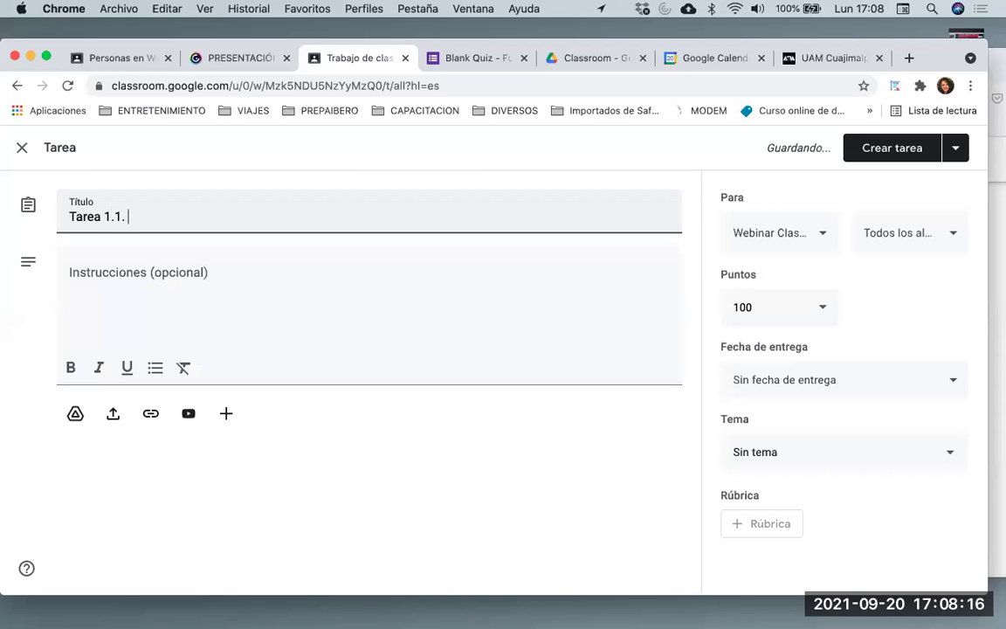
text(nta)
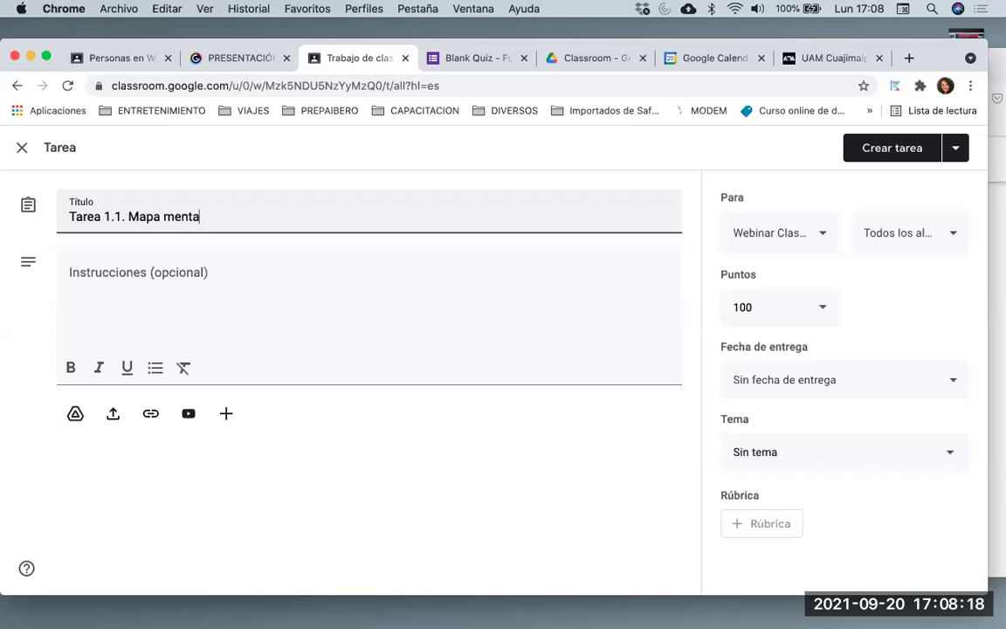
text(l de ma)
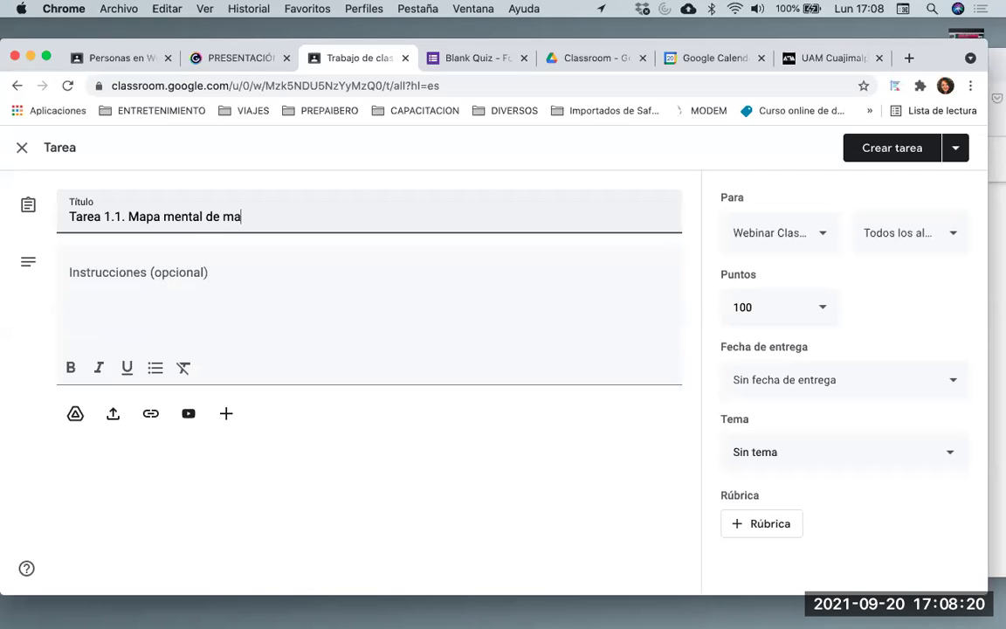
text(nejo excel)
Enter the instructions 'Realiza lo que se te solicita en archivo anexo'
click(145, 307)
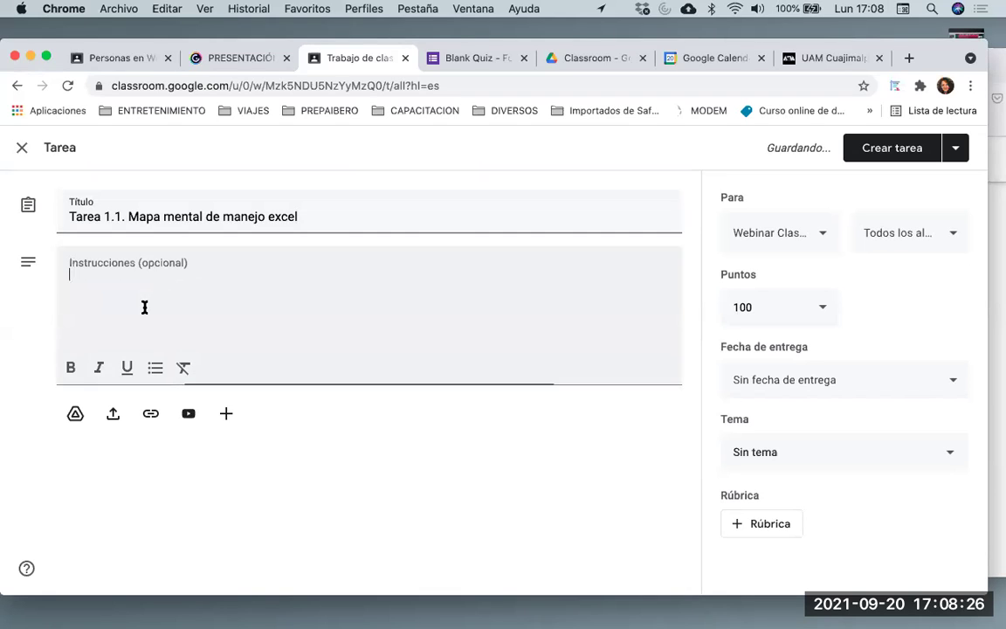
text(Realzia)
key(BackSpace)
key(BackSpace)
key(BackSpace)
text(iza )
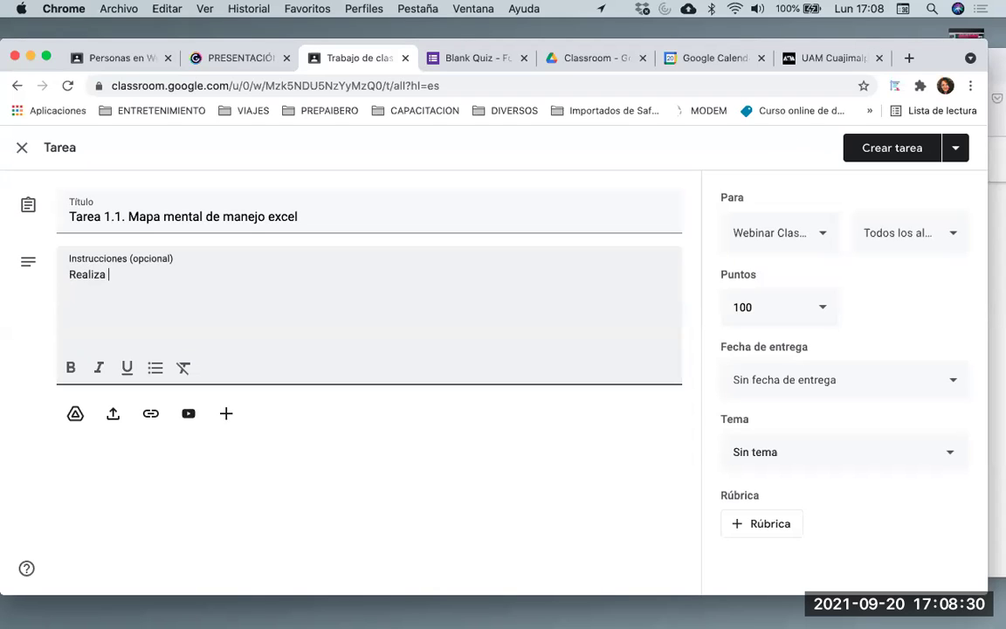
text(lo que se )
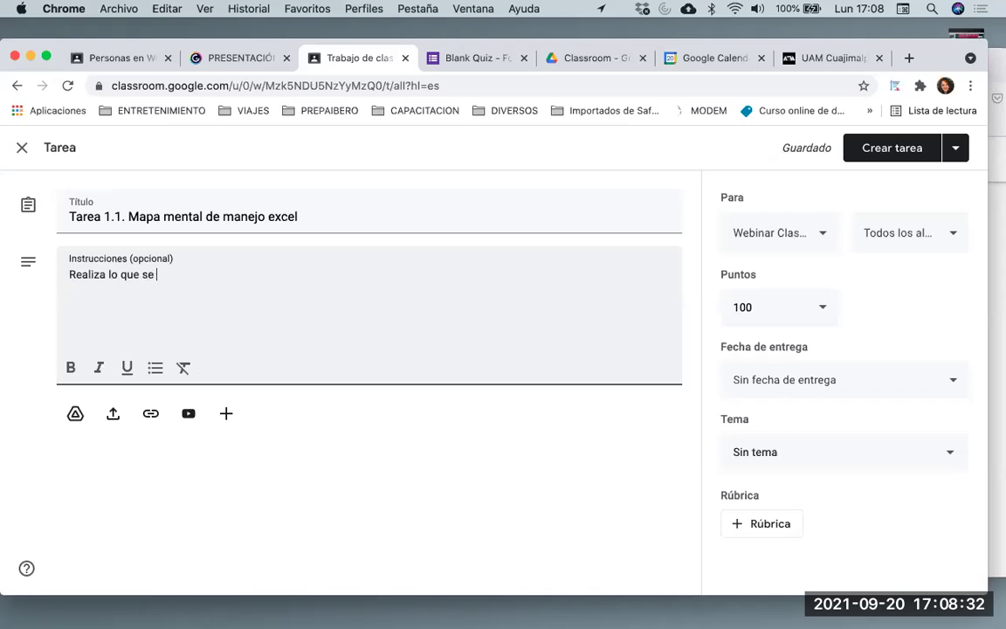
text(te solicita en archivo anexo)
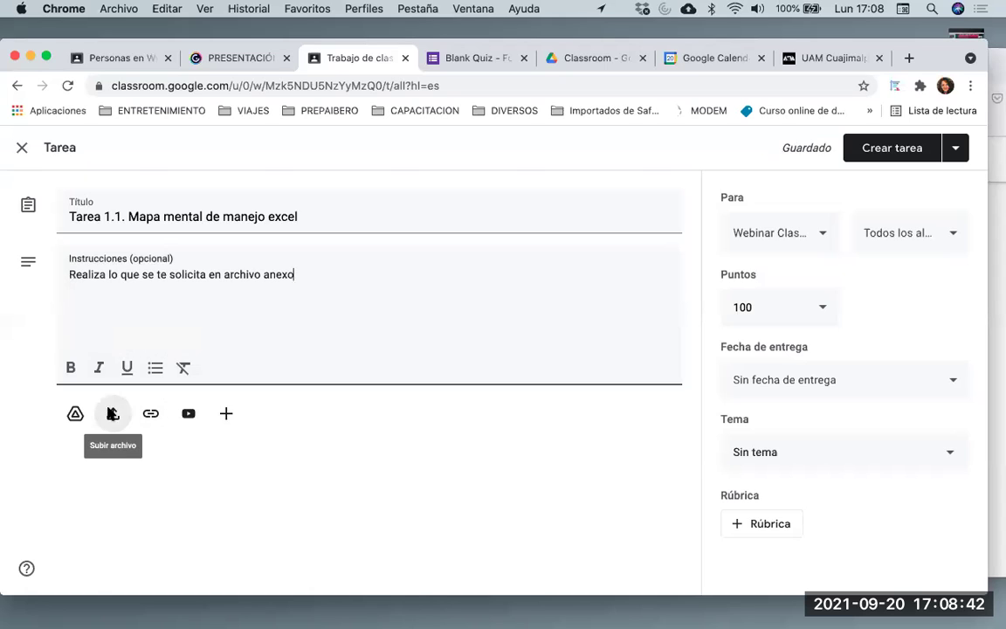
Attach CONTROL.xlsx by dragging it from Finder into the upload window
click(112, 413)
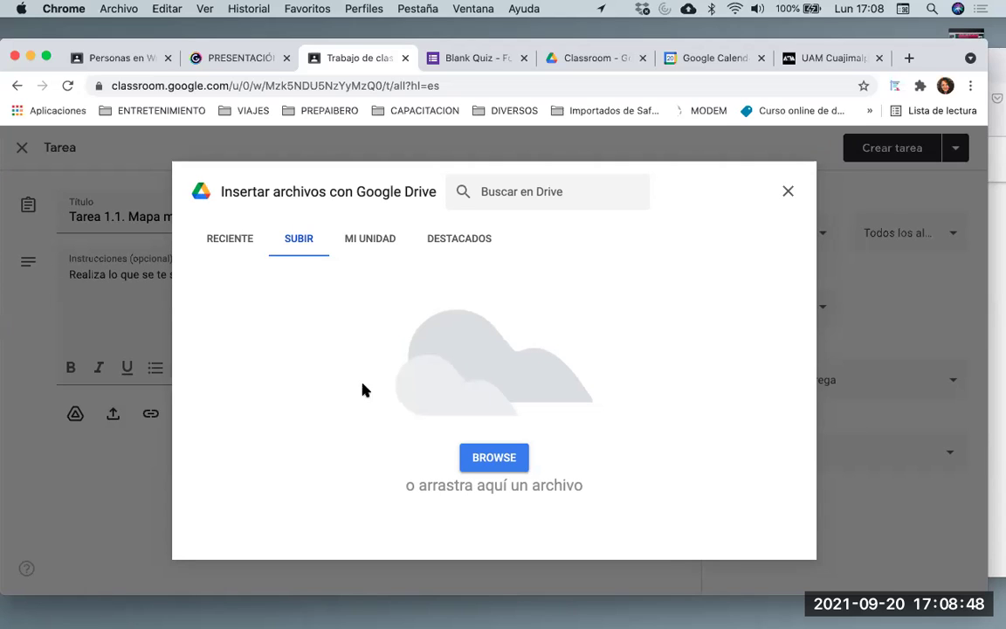
mouse_move(214, 627)
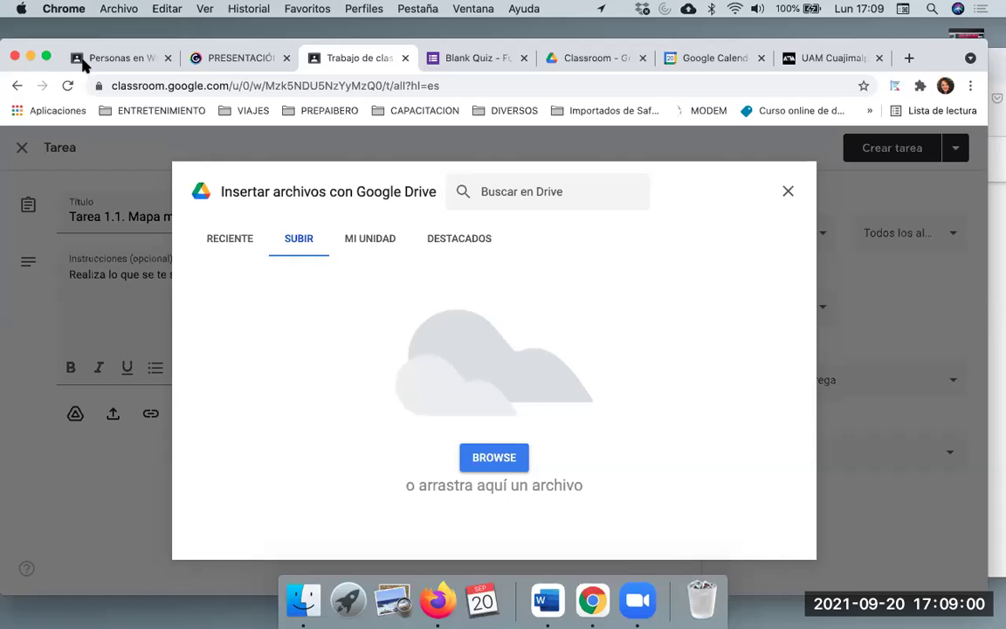
click(302, 603)
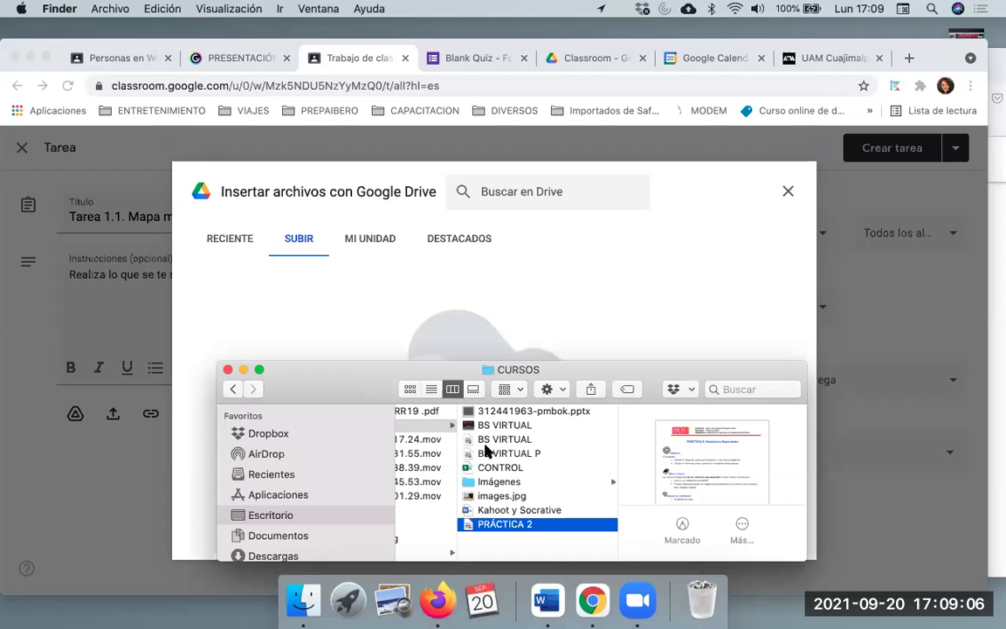
scroll(490, 476, left, 1)
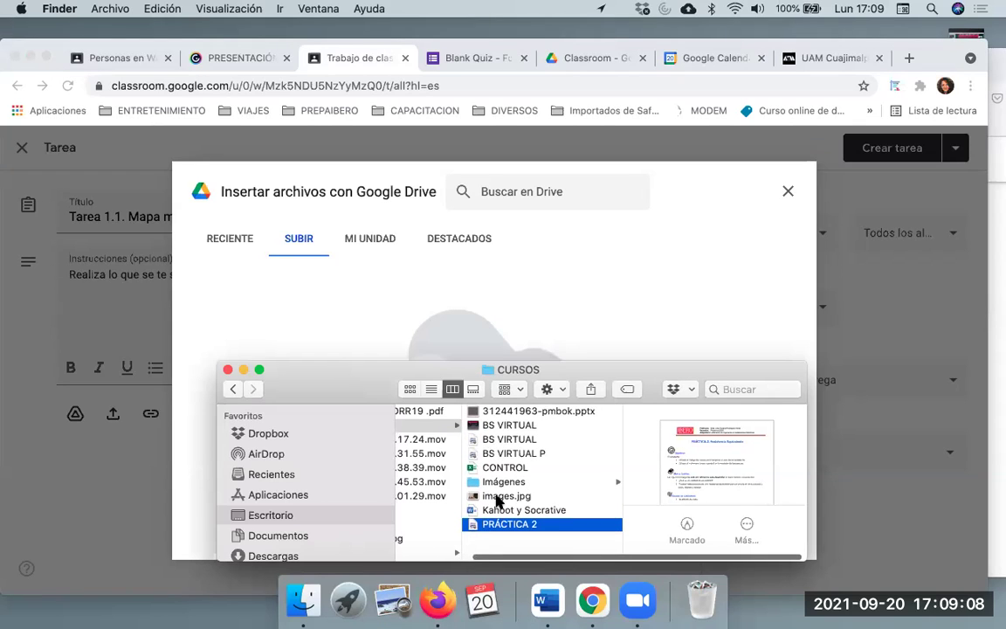
click(501, 472)
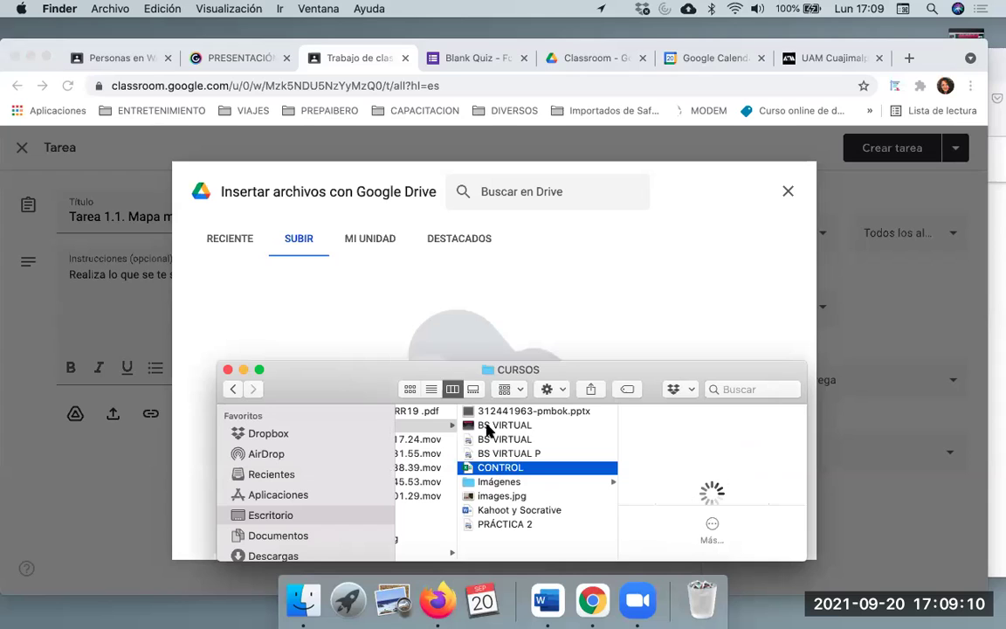
drag(501, 473, 466, 343)
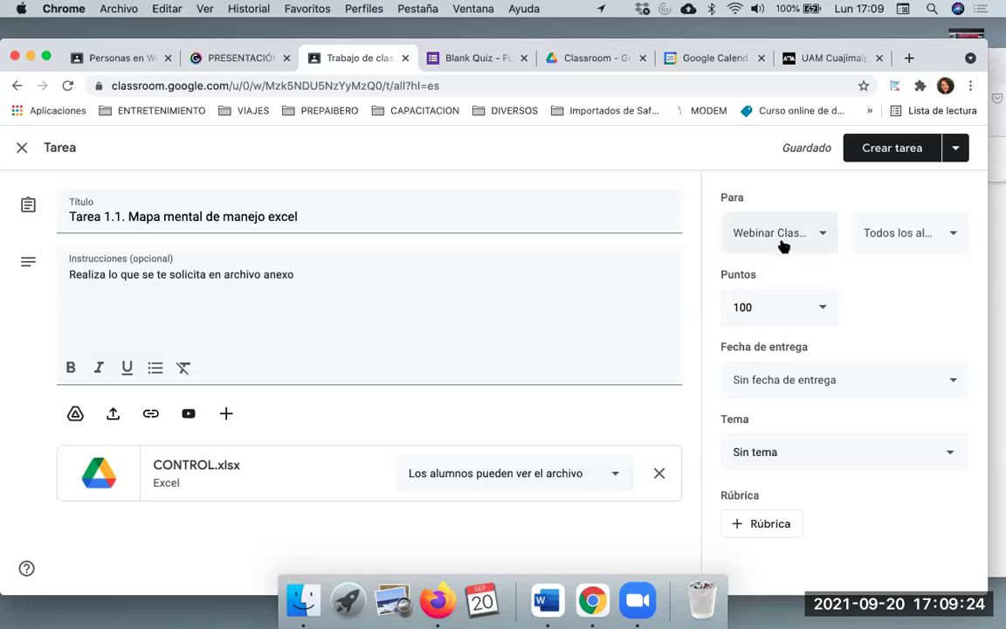
Keep all students assigned and change the points from 100 to 10
click(897, 246)
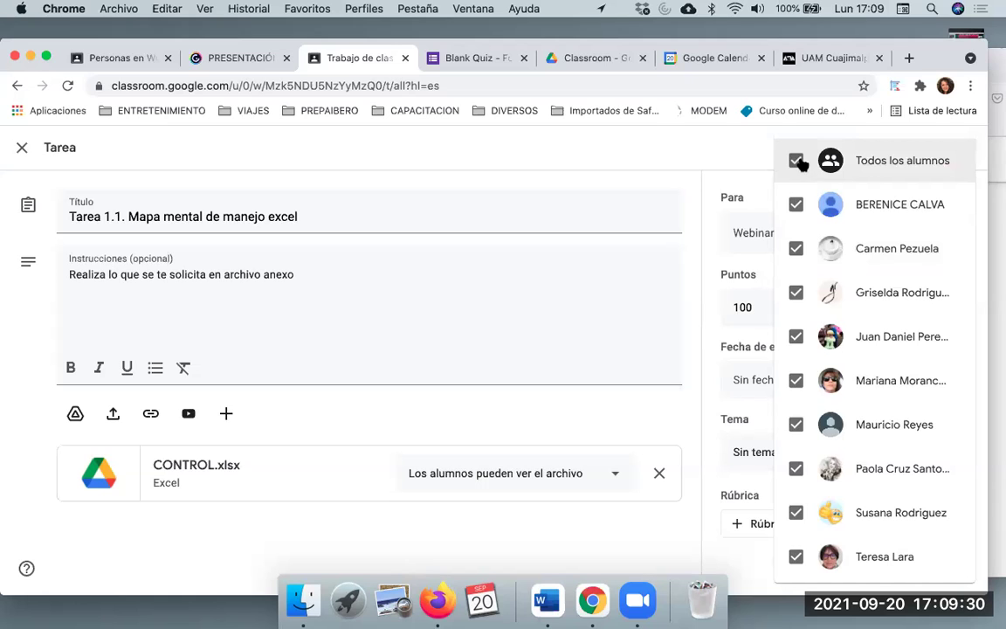
scroll(847, 375, down, 3)
scroll(846, 376, up, 3)
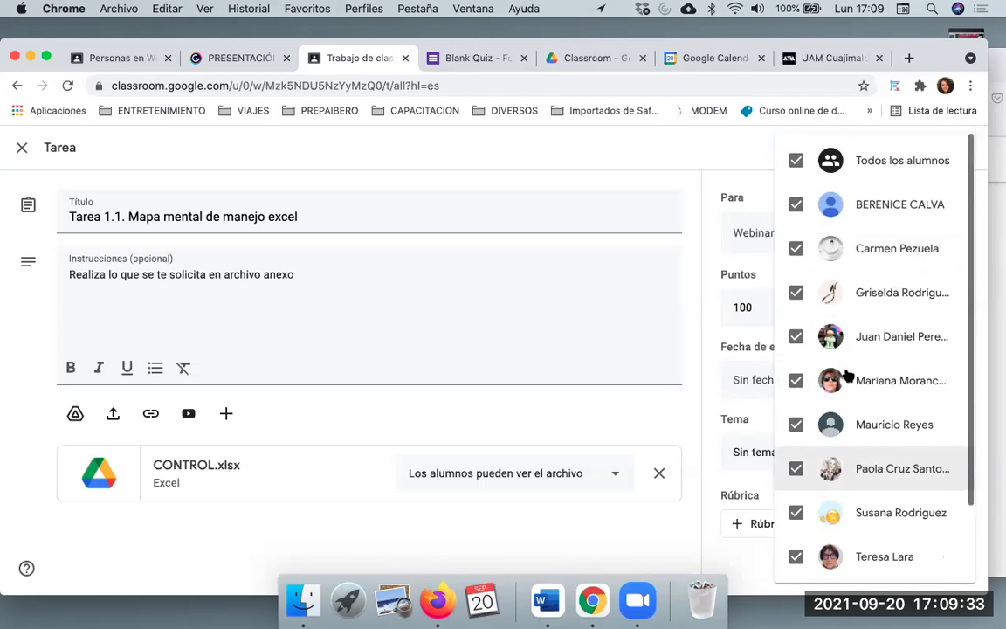
click(616, 198)
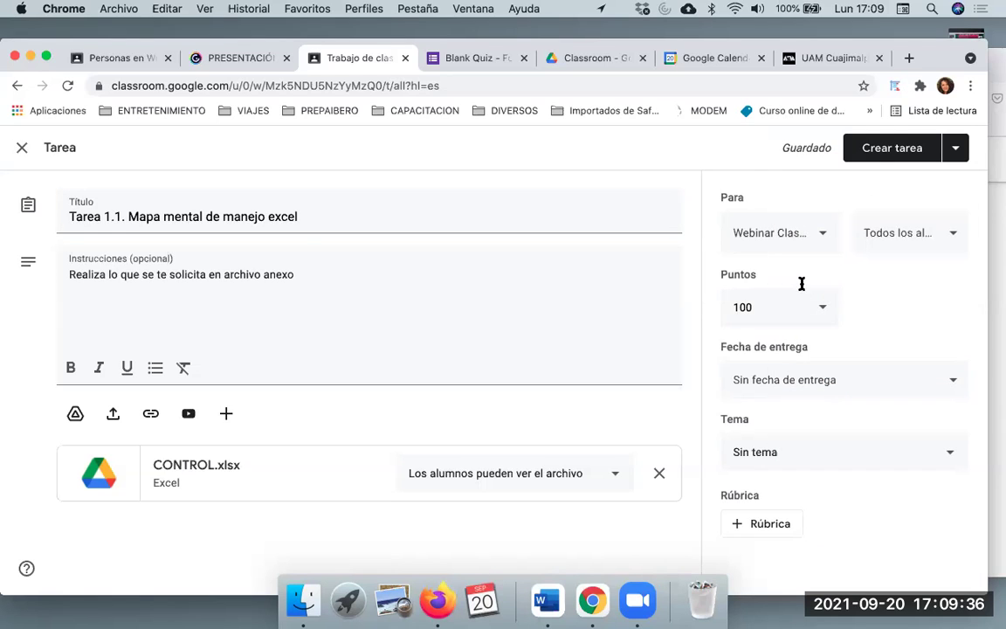
click(786, 306)
key(BackSpace)
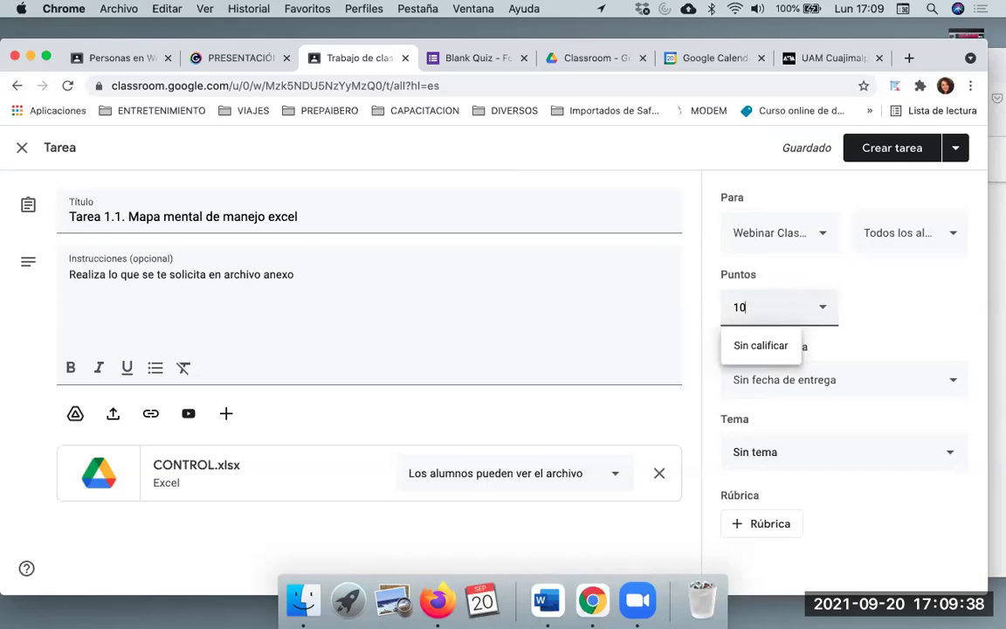
click(887, 316)
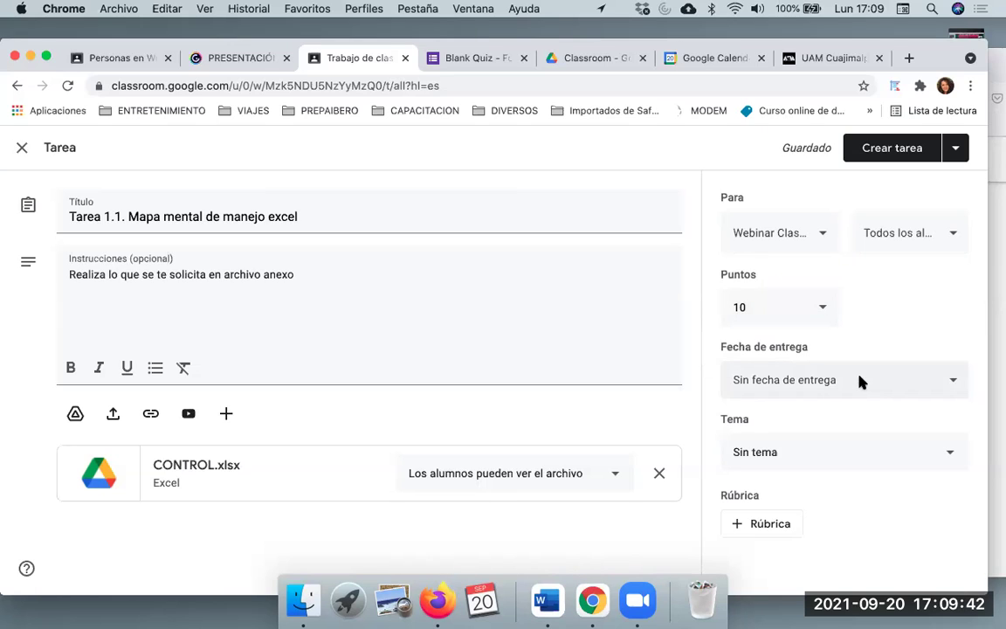
Leave no due date, file the assignment under Tareas, and open the rubric options
click(860, 381)
click(867, 316)
click(831, 459)
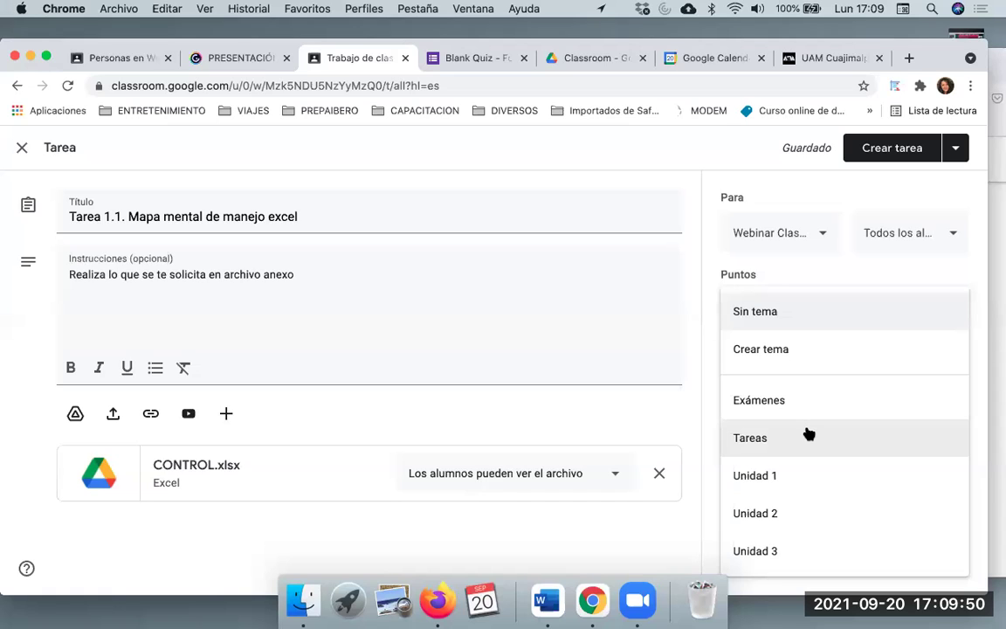
click(808, 434)
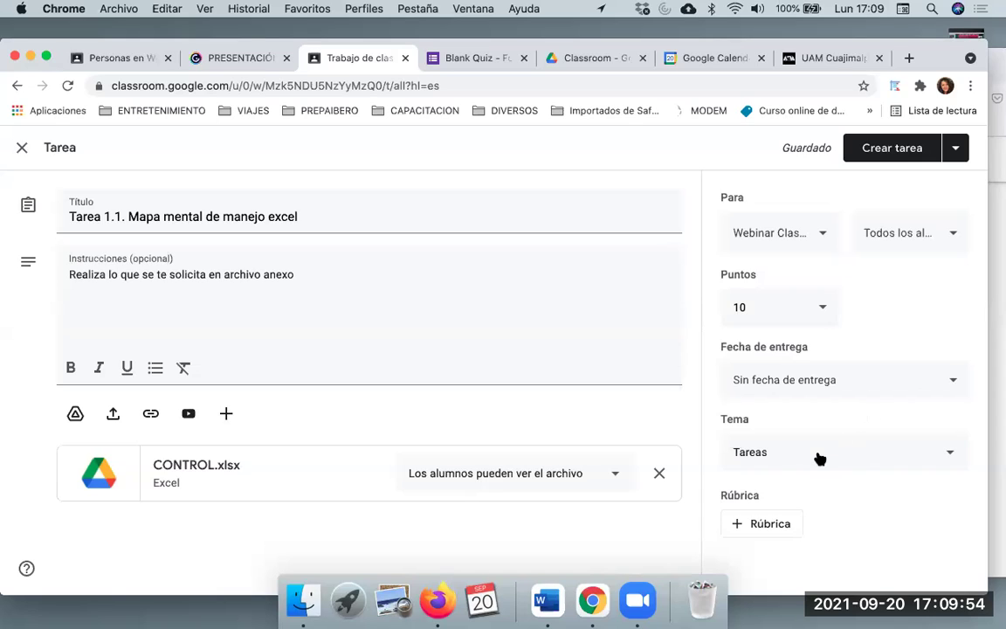
click(779, 528)
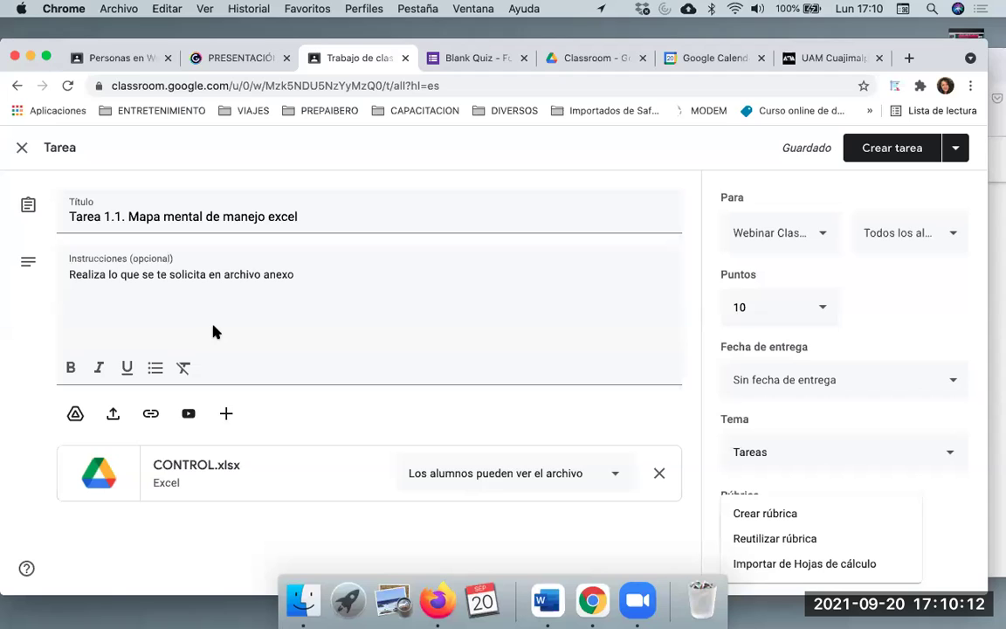
Create a new rubric with 'Establece relaciones adecuadas' as the first criterion title
click(765, 514)
scroll(494, 338, down, 2)
scroll(494, 338, up, 2)
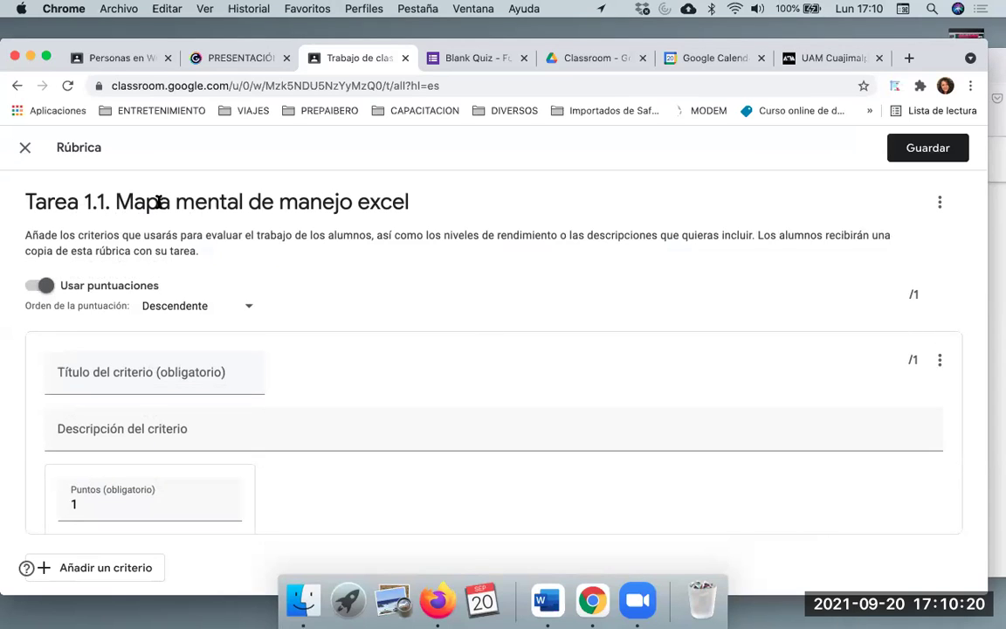
scroll(292, 338, down, 3)
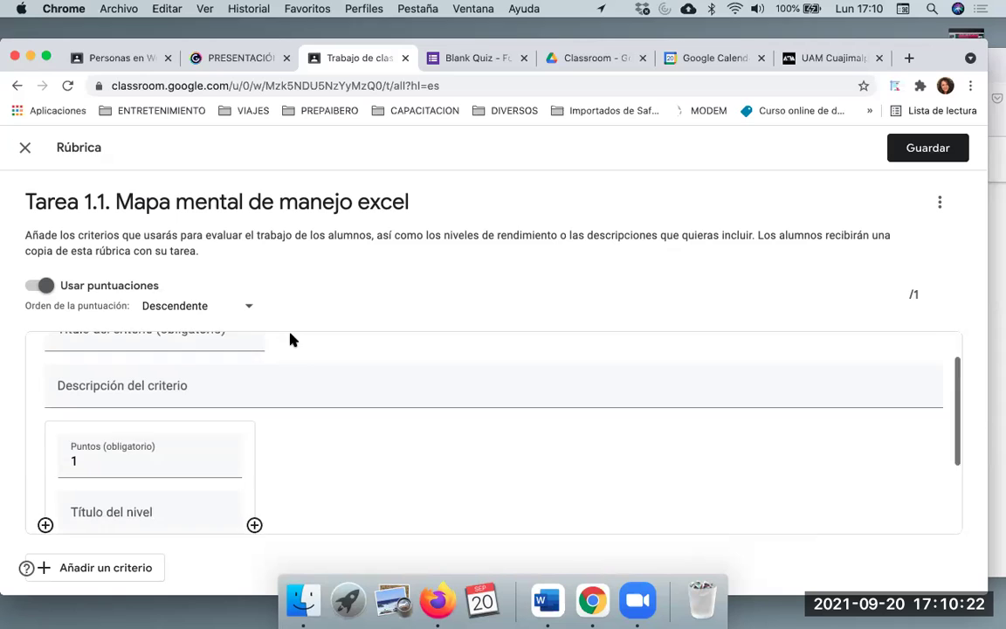
scroll(292, 340, up, 3)
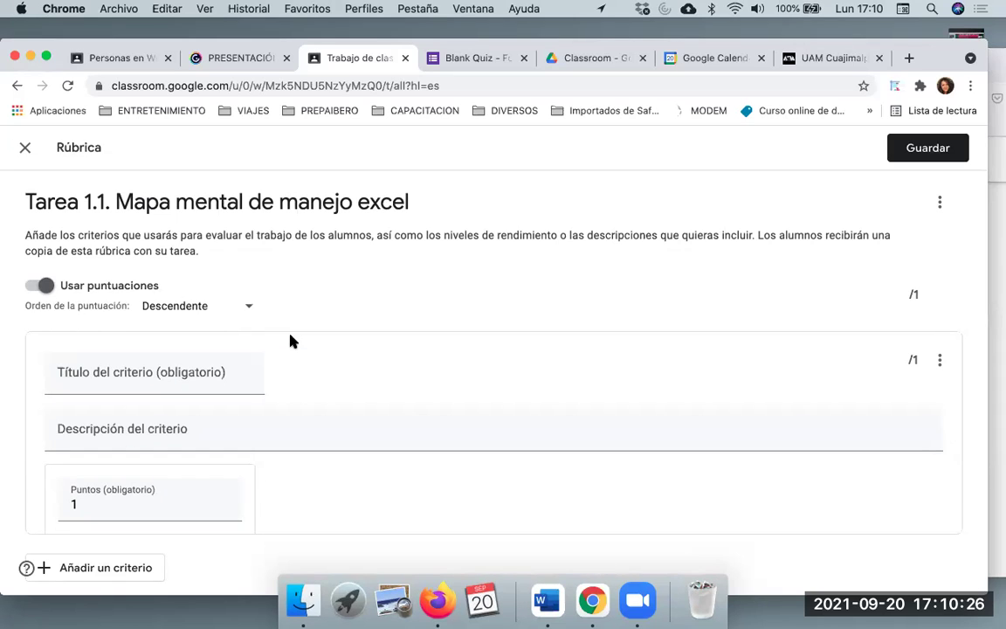
click(172, 378)
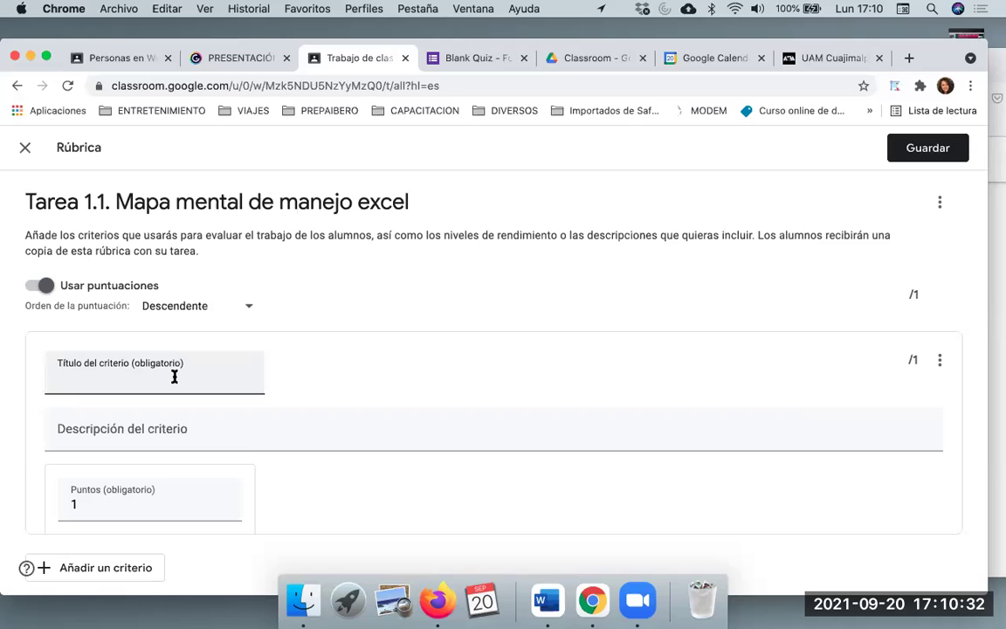
text(Establece )
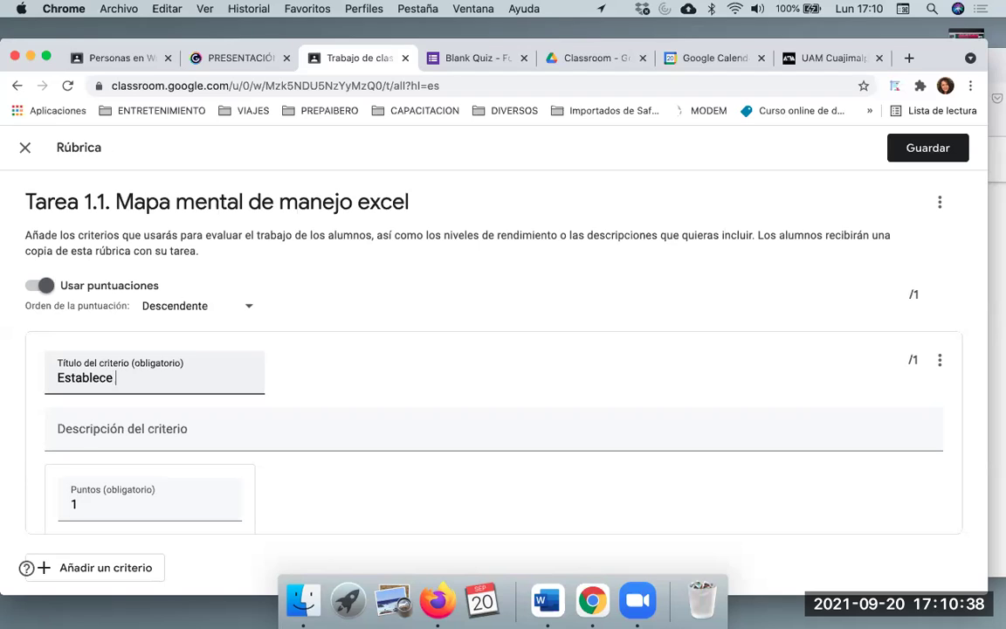
text(relaciones adecuadas)
Copy that title text into the criterion description field
click(165, 431)
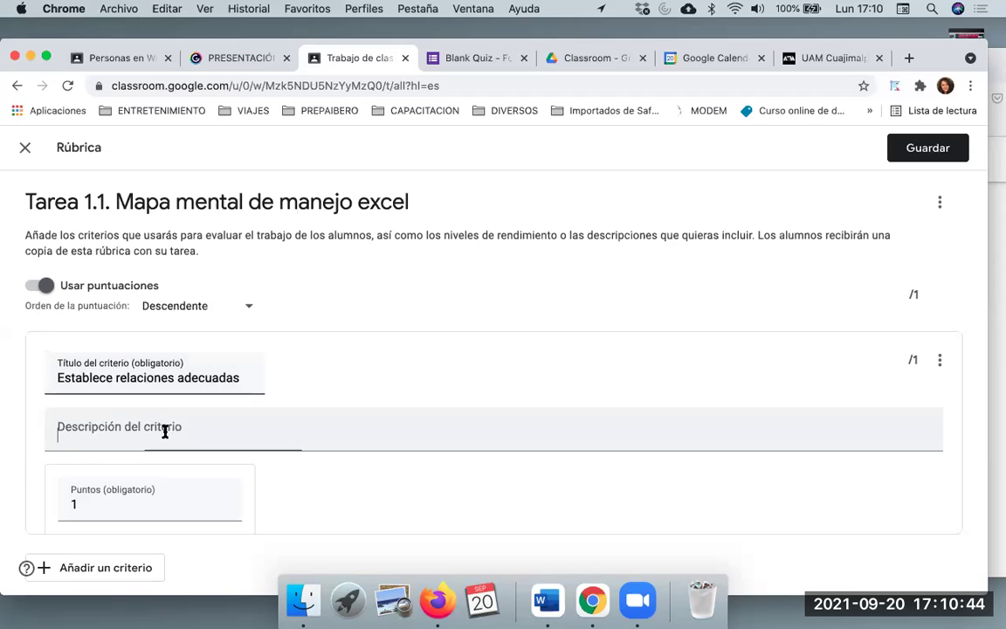
scroll(165, 430, down, 2)
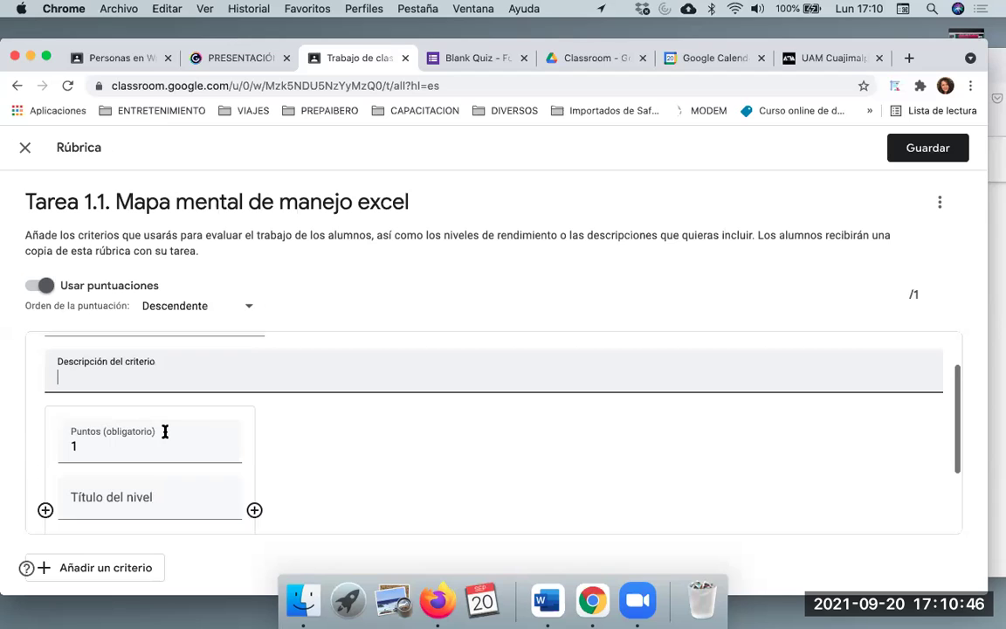
scroll(207, 406, up, 1)
scroll(207, 406, down, 3)
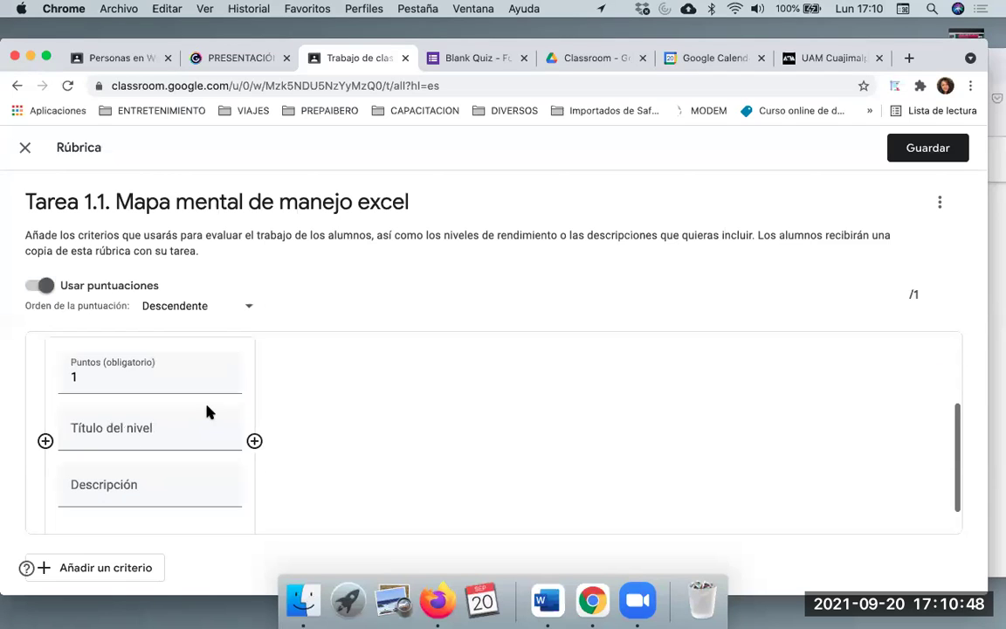
scroll(207, 410, up, 3)
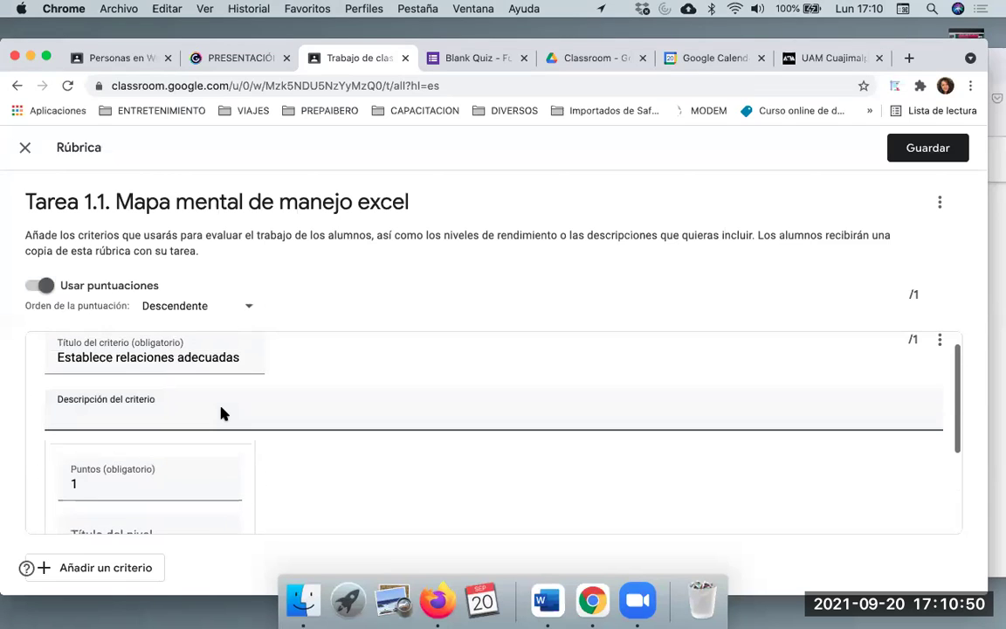
click(241, 358)
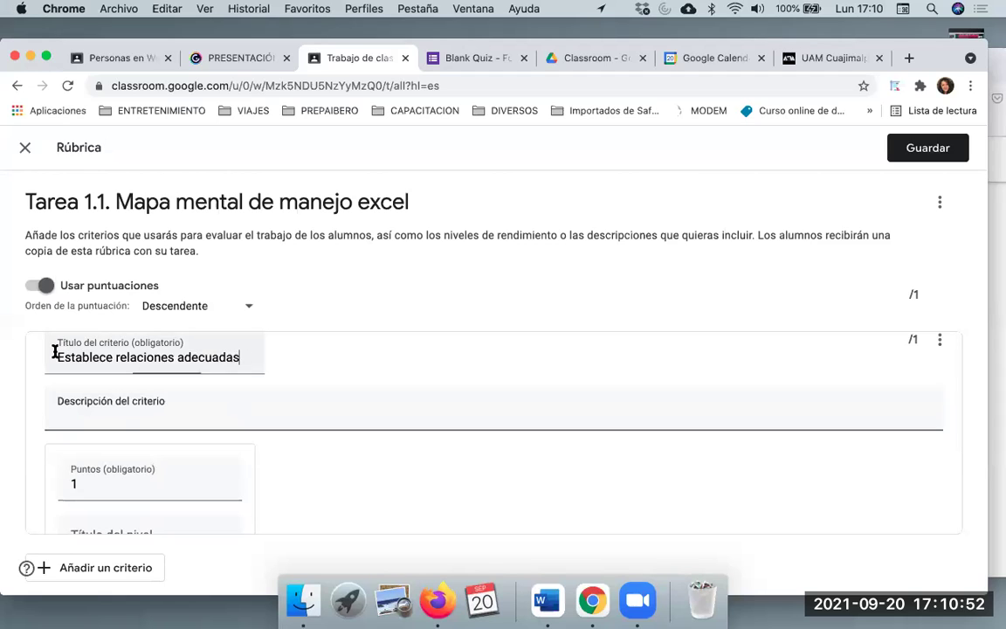
shift+click(54, 352)
key(super+c)
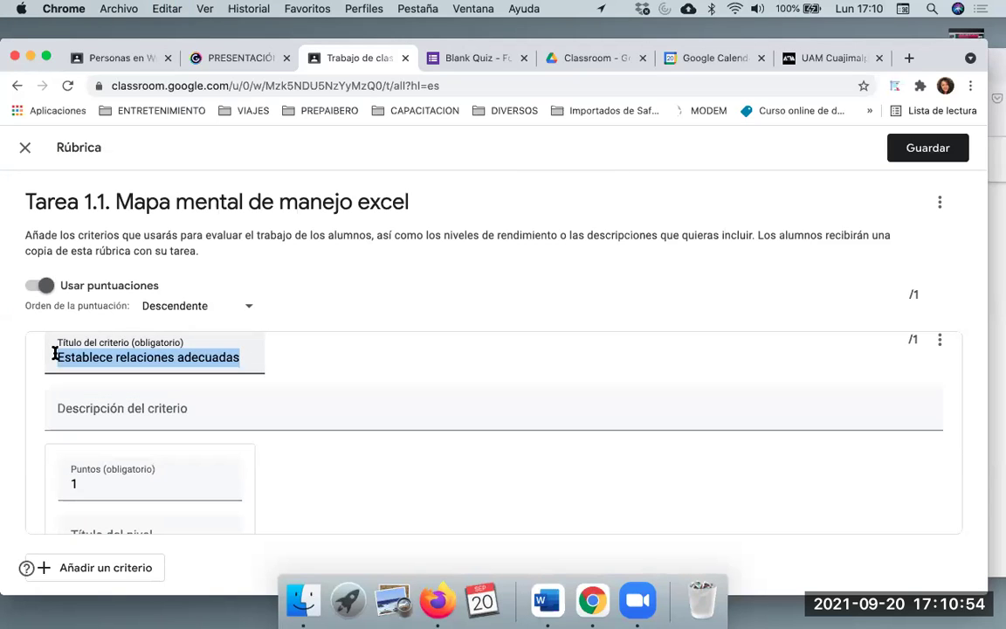
click(120, 408)
key(super+v)
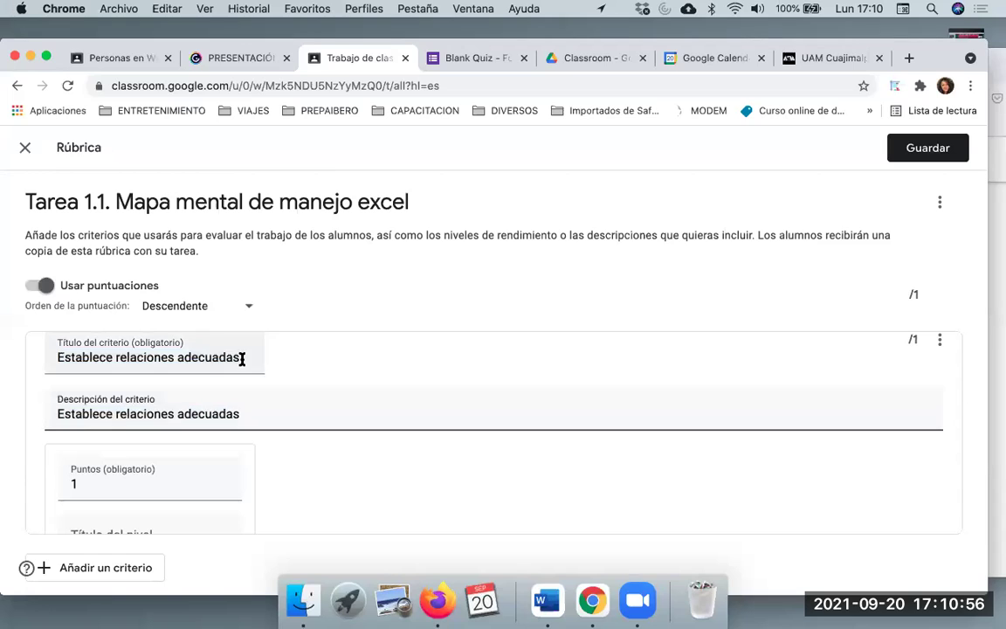
Rename the criterion title to 'Relaciones'
shift+click(45, 352)
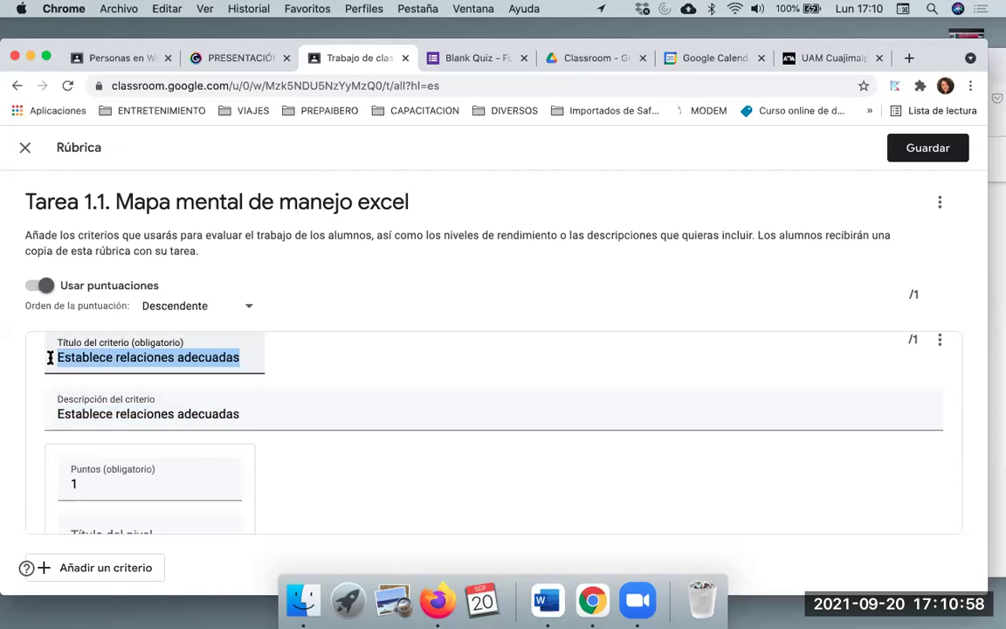
text(Relaciones)
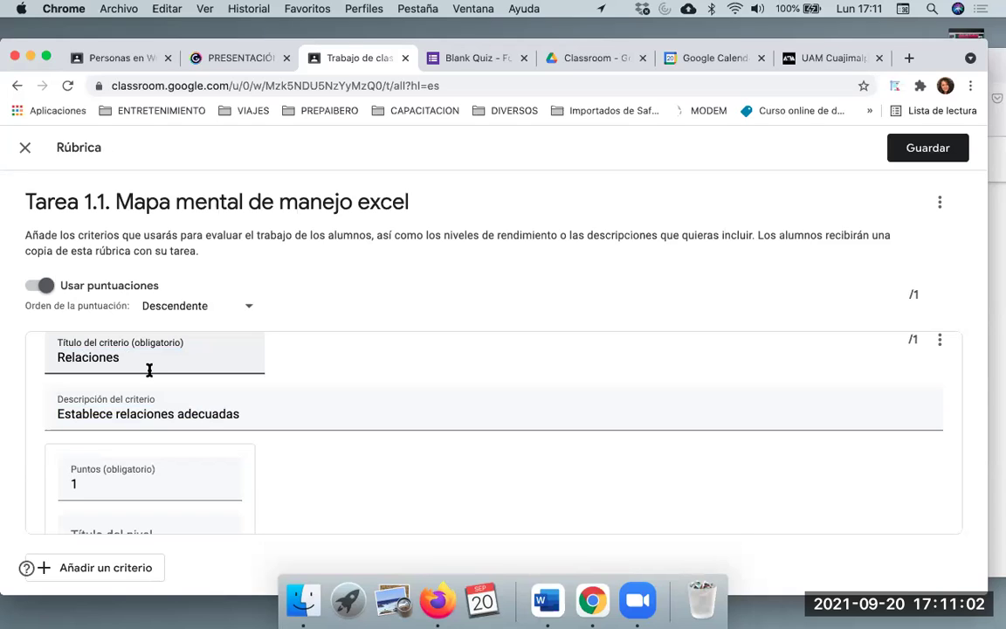
scroll(149, 370, down, 2)
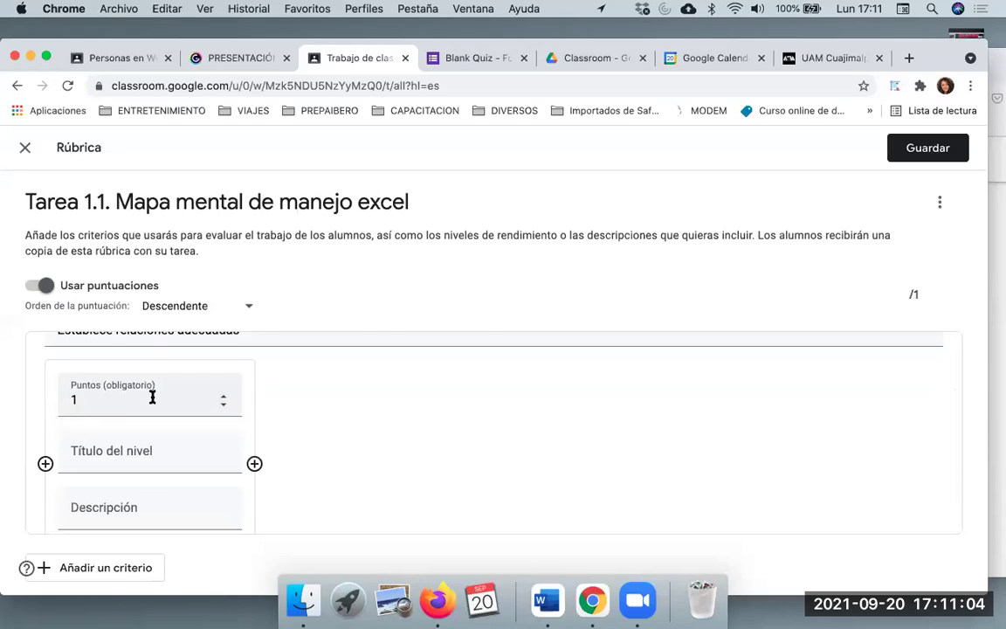
scroll(154, 397, up, 3)
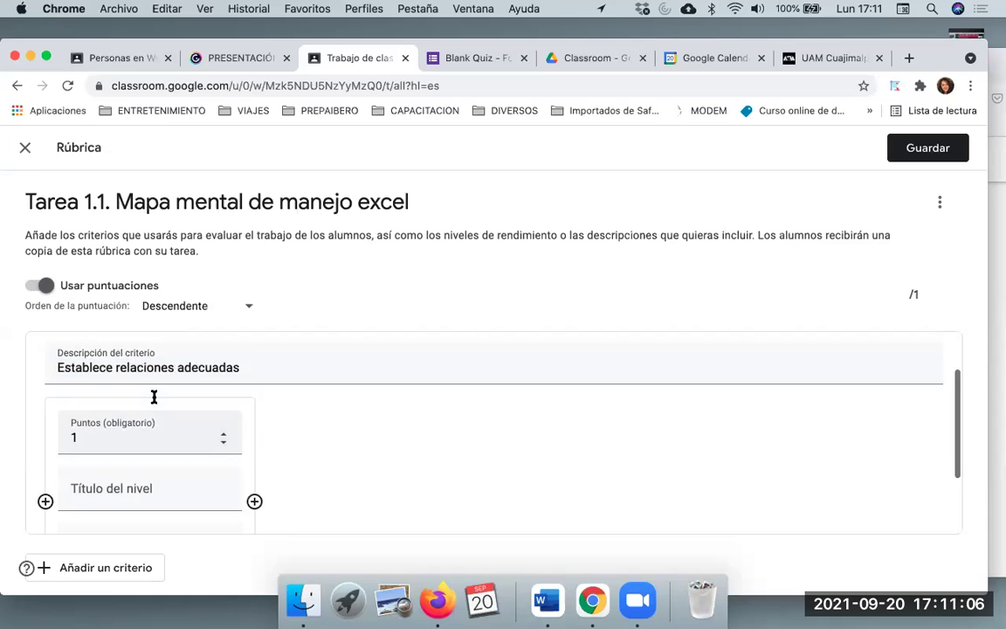
scroll(154, 403, down, 3)
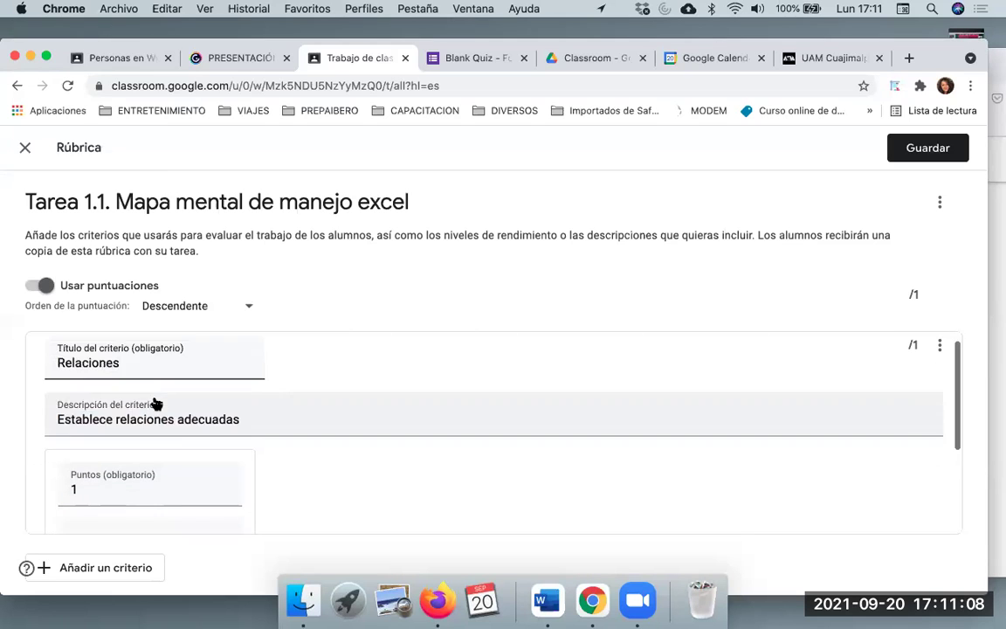
scroll(253, 440, down, 1)
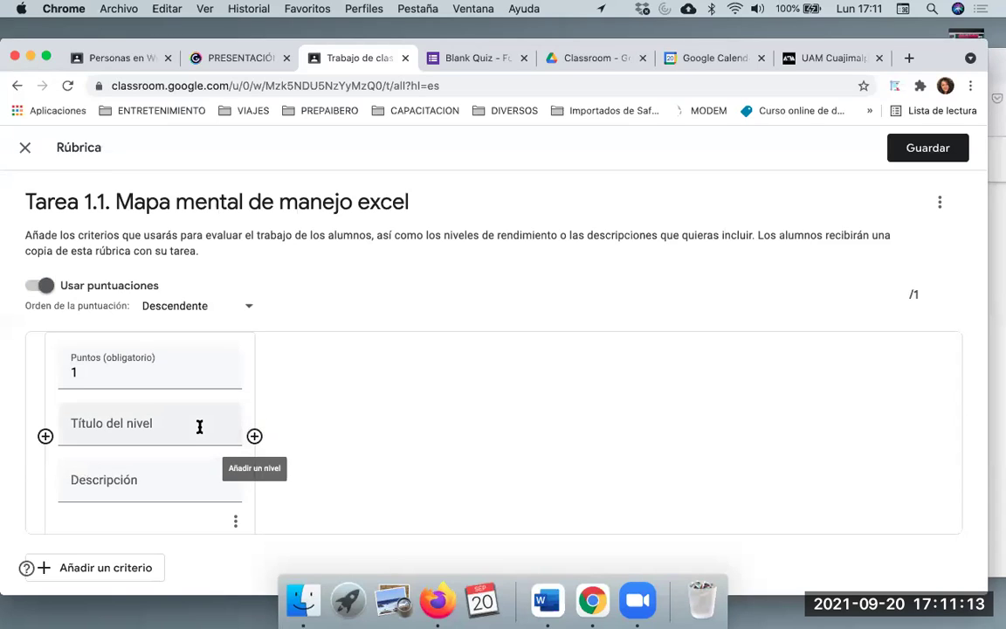
Name the first level Excelente and give it 5 points
click(199, 426)
text(E)
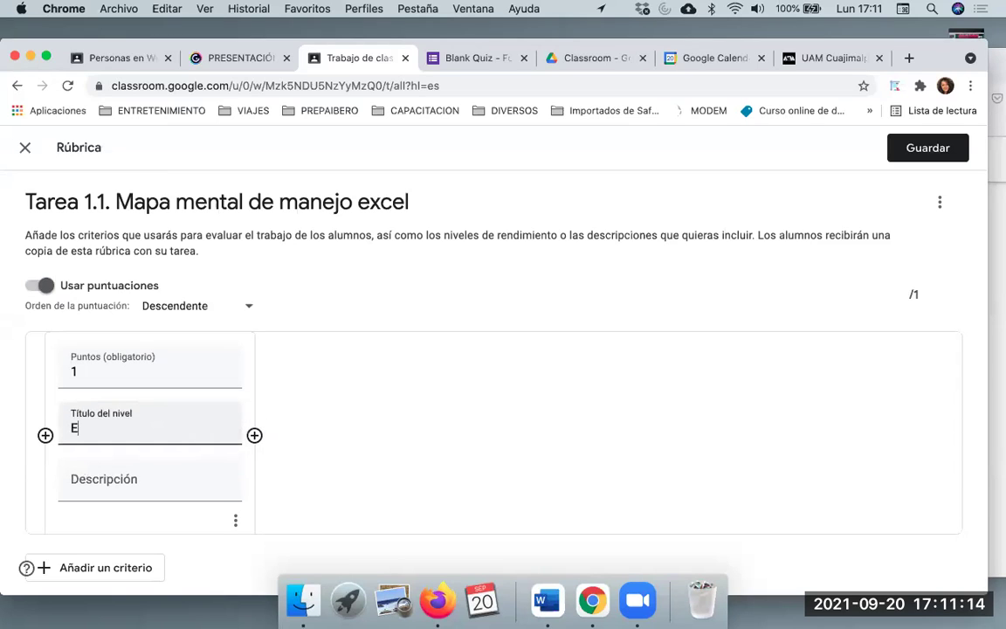
text(xcelente)
click(254, 435)
scroll(400, 410, up, 2)
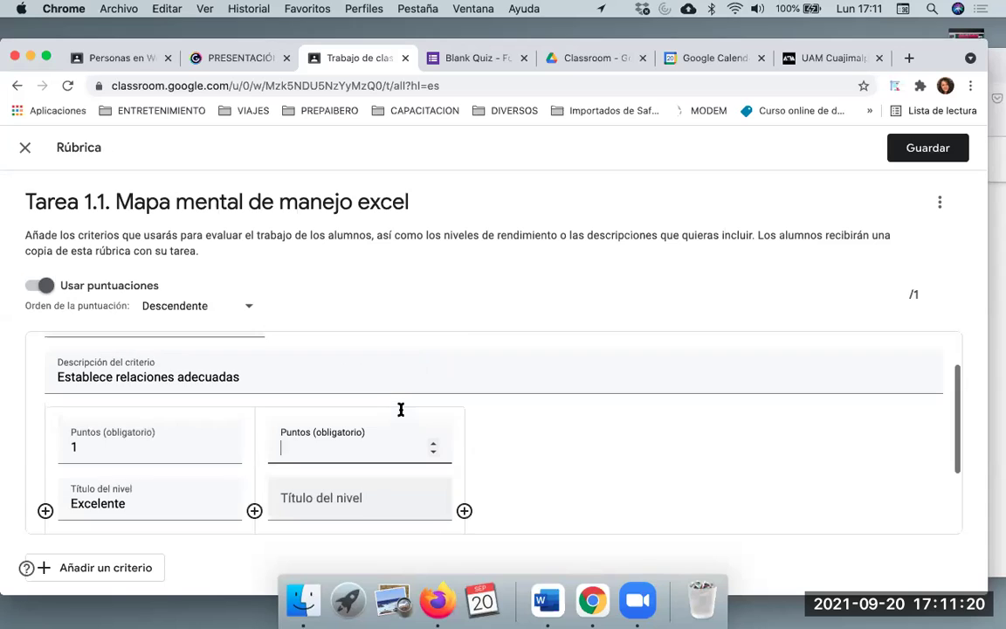
click(157, 448)
key(BackSpace)
text(5)
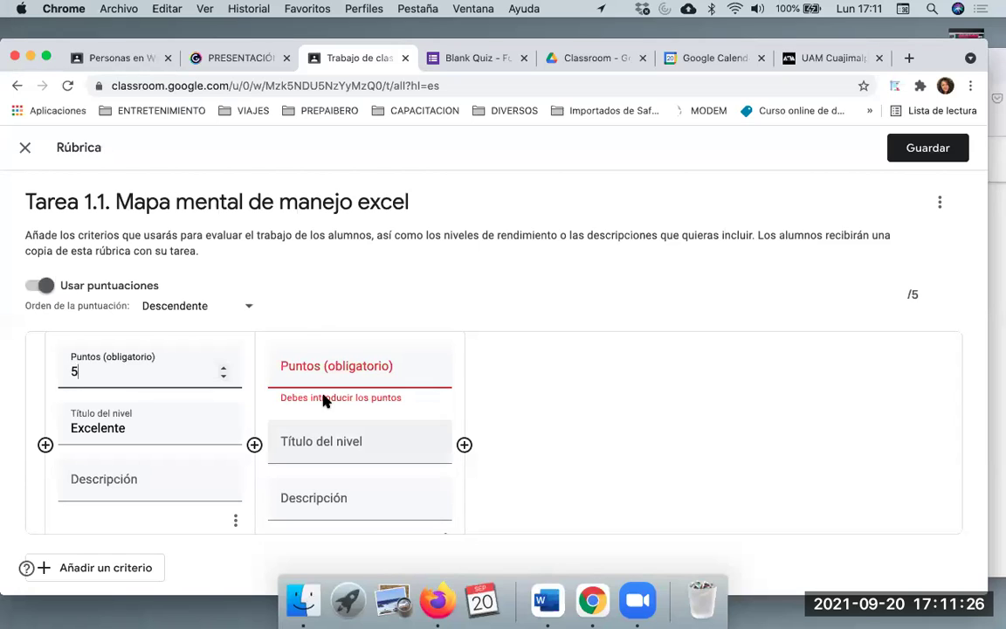
Add levels Bueno (3 points) and Deficiente (1 point), then begin Excelente's description
click(344, 440)
text(Bueno)
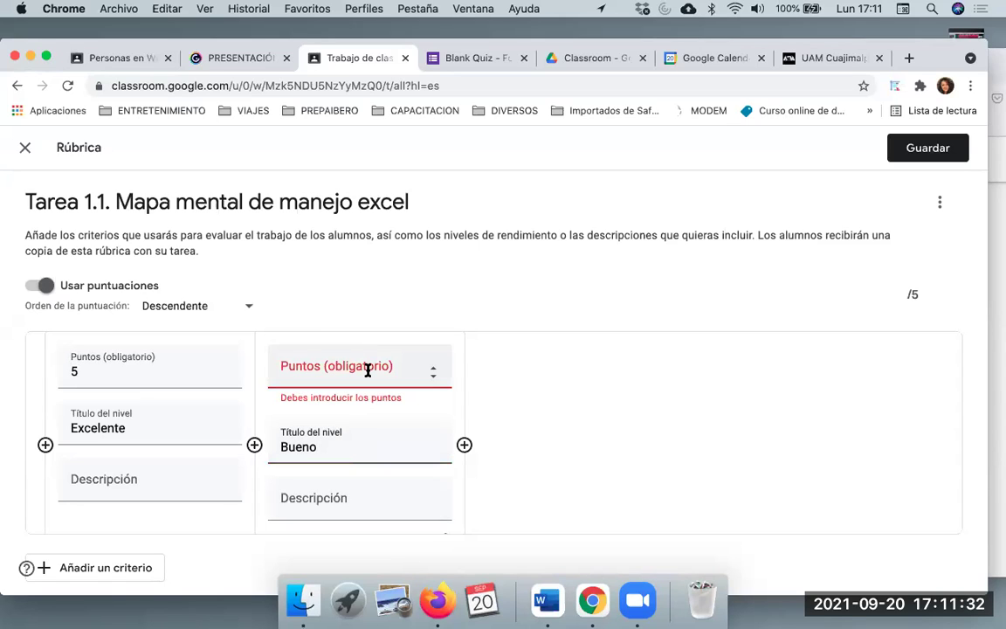
click(367, 371)
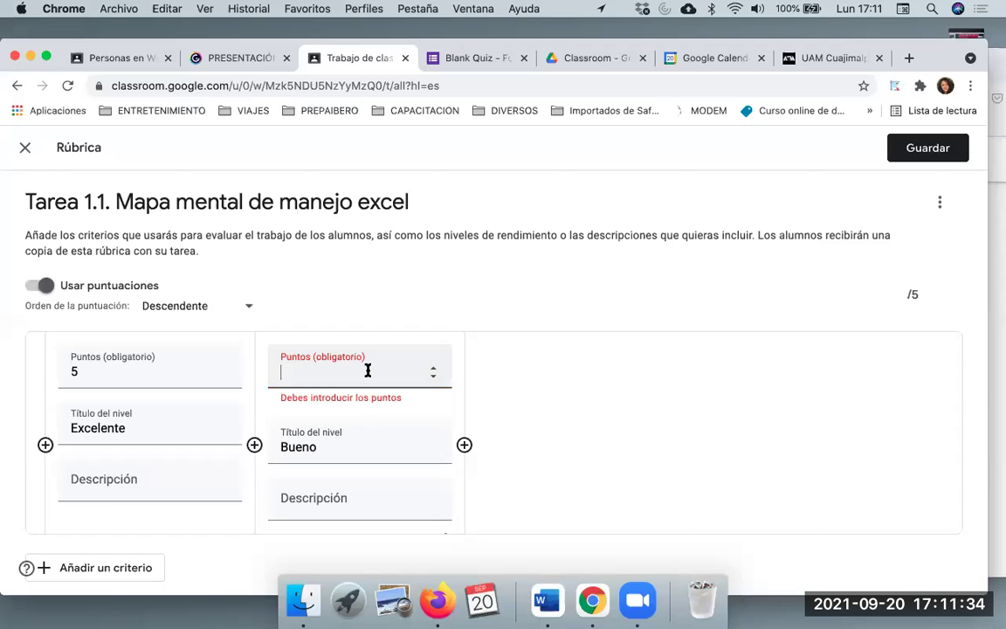
text(3)
click(465, 444)
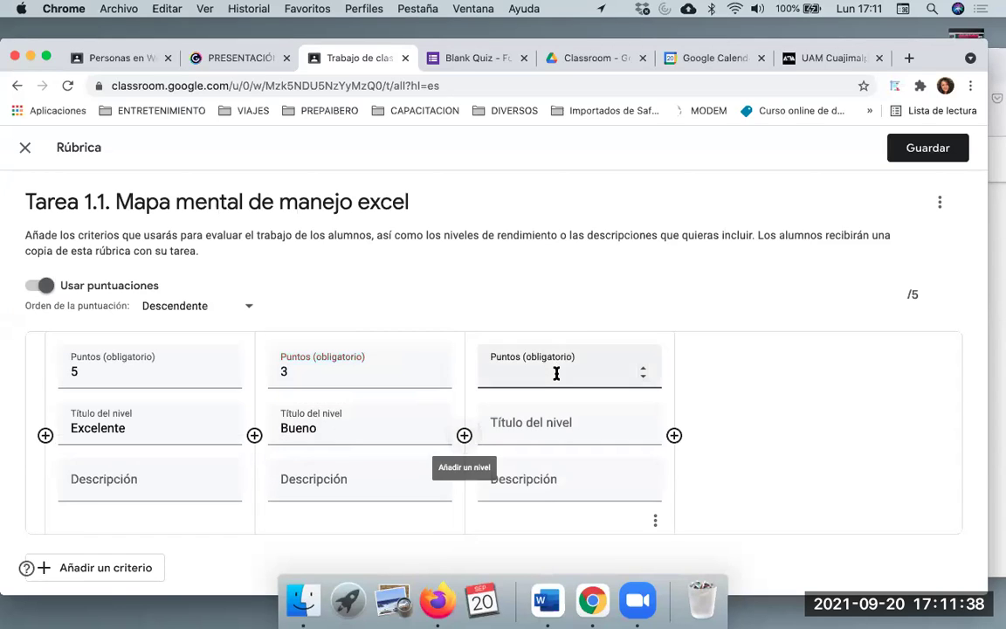
text(1)
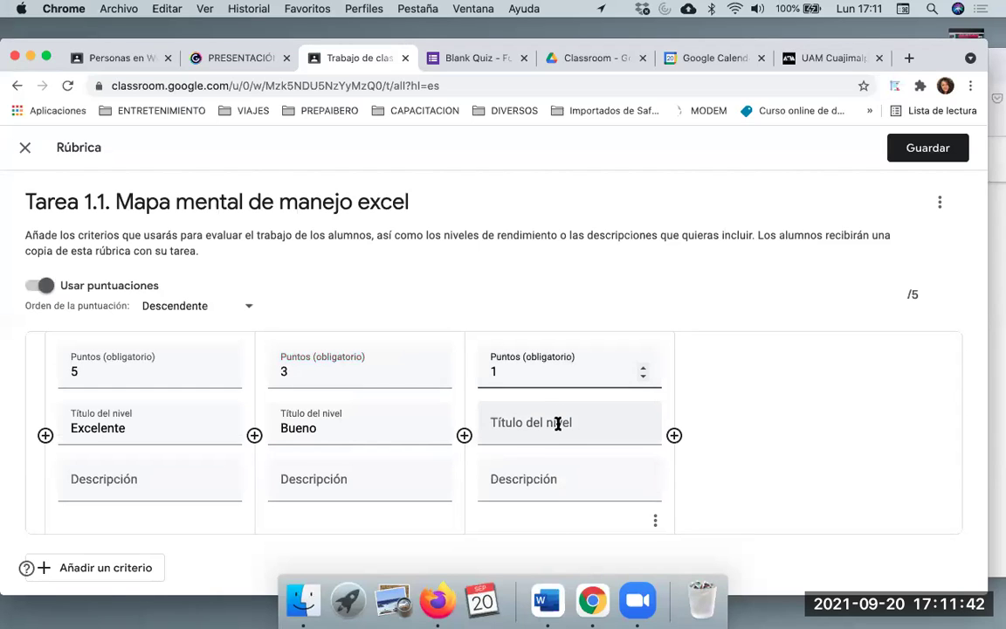
click(557, 424)
text(Deficiente)
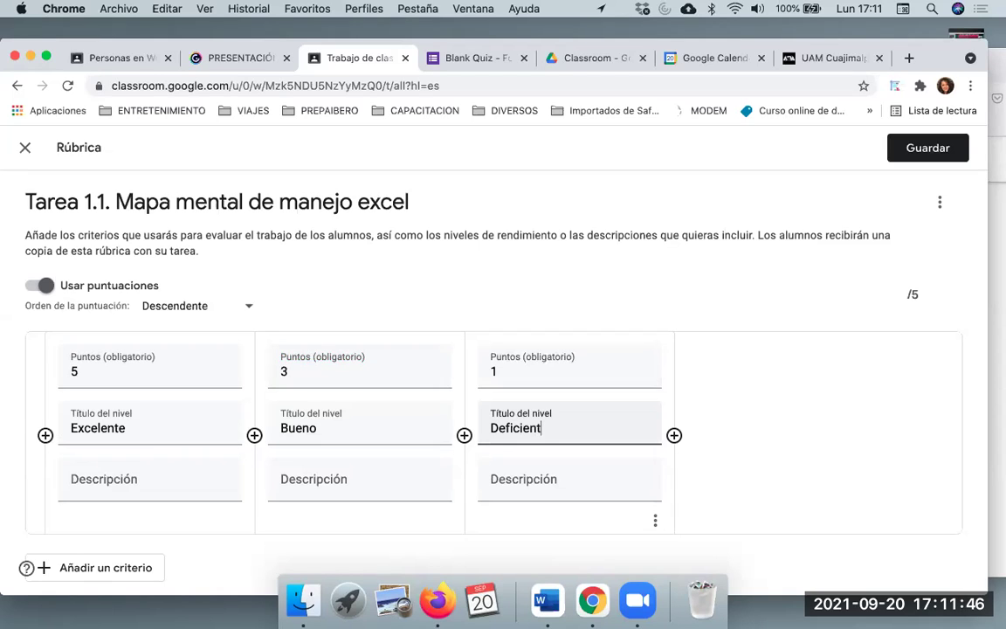
click(189, 476)
text(Manej)
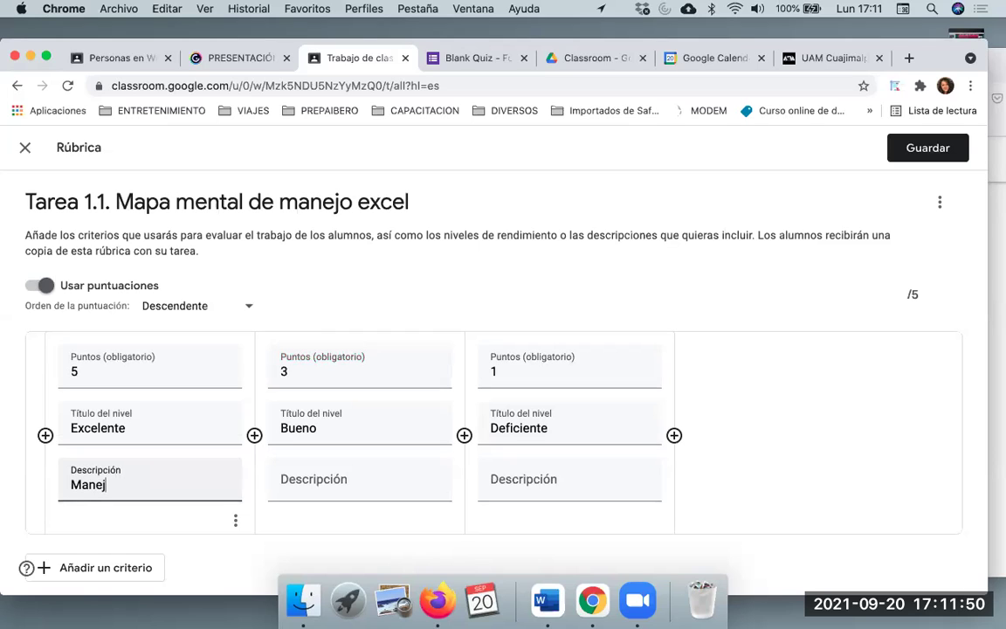
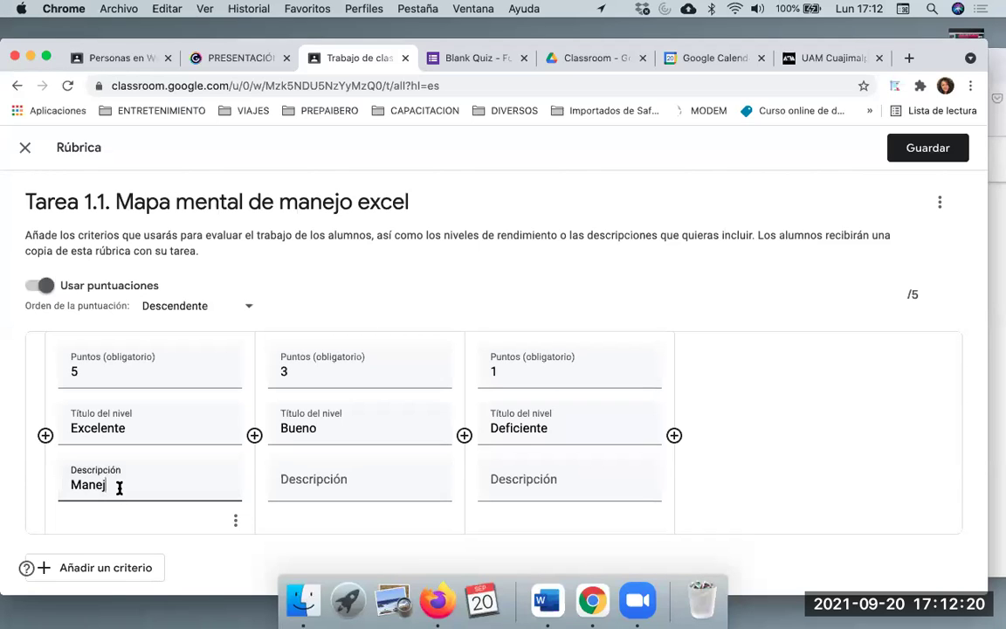
Complete the Excelente description through 'ideas del mapa', then insert 'claro y' after 'Manejo'
text(o adecuado de )
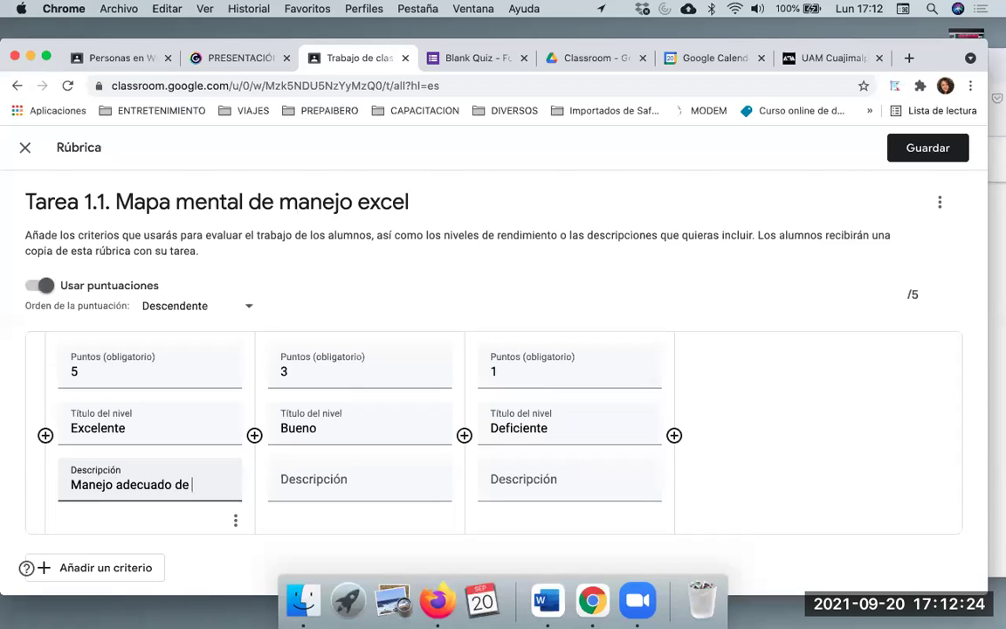
text(relaciones entre las ideas de)
key(BackSpace)
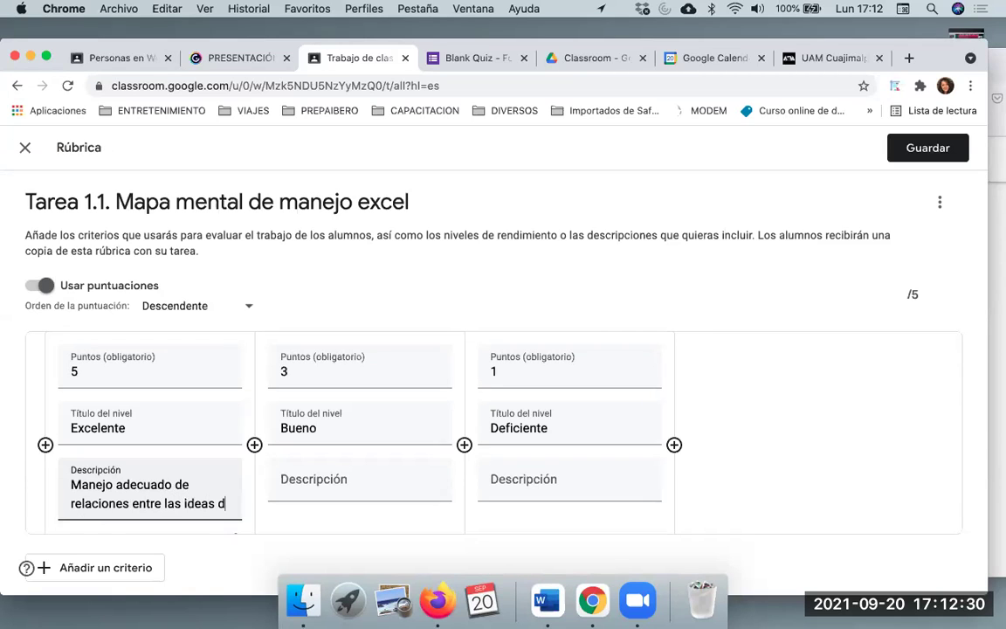
text(el mapa)
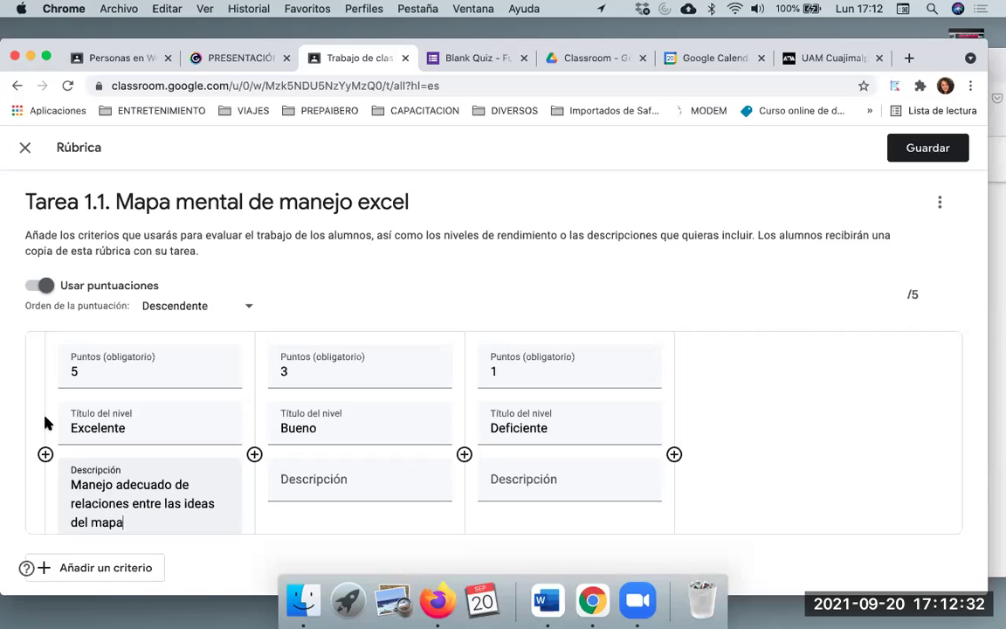
click(113, 484)
text(cla)
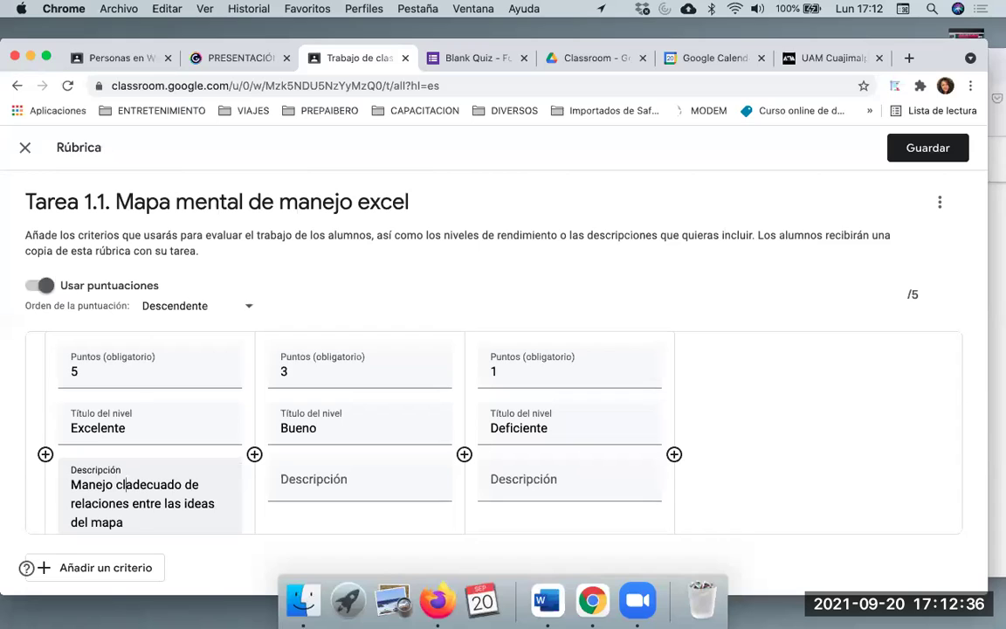
click(133, 484)
text(ro y a)
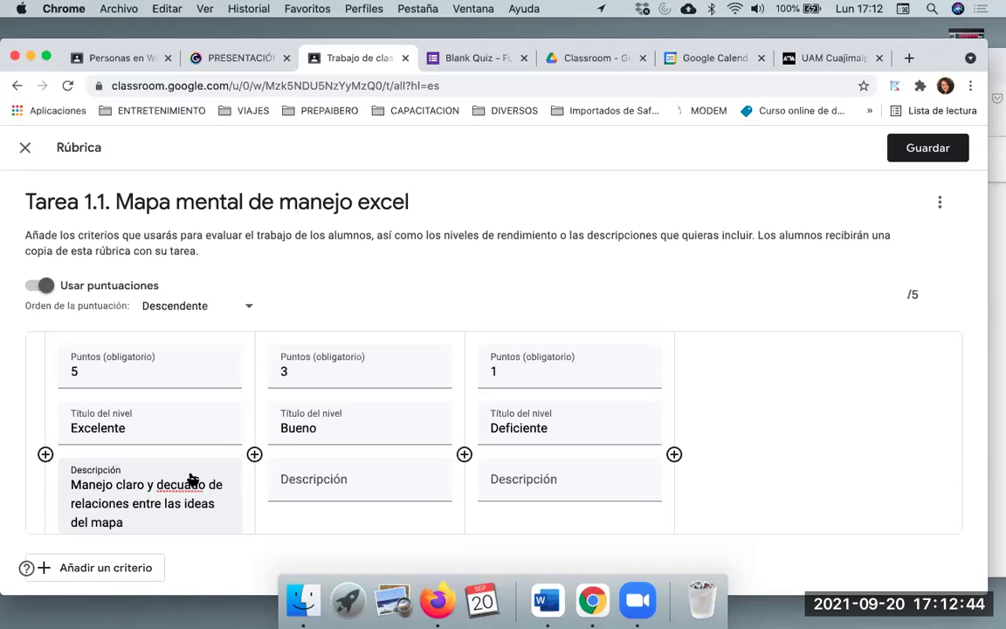
scroll(326, 476, down, 4)
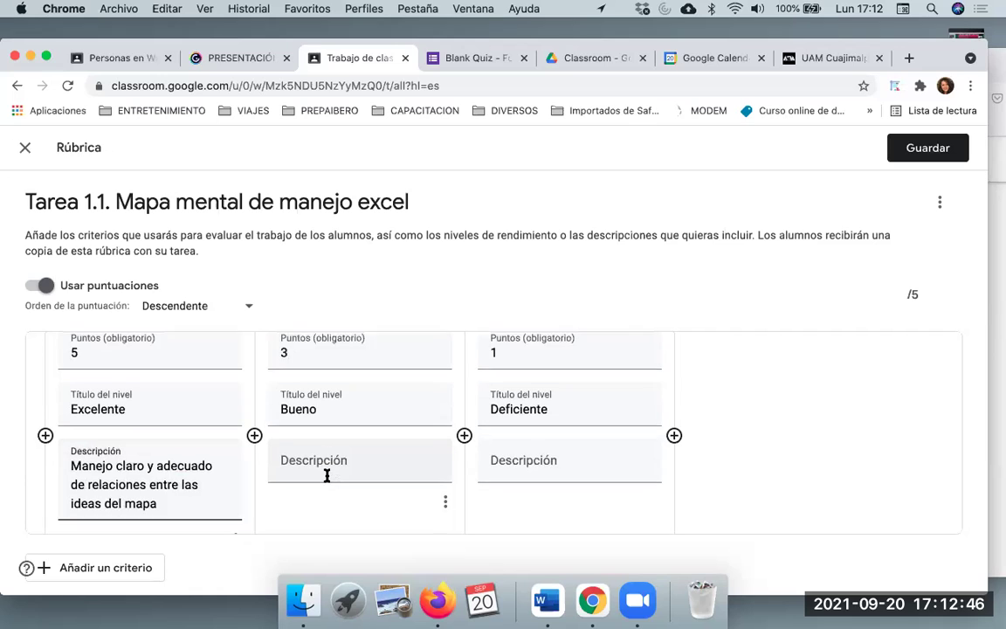
Describe the Bueno level as 'Faltaron relaciones entre elementos'
click(321, 410)
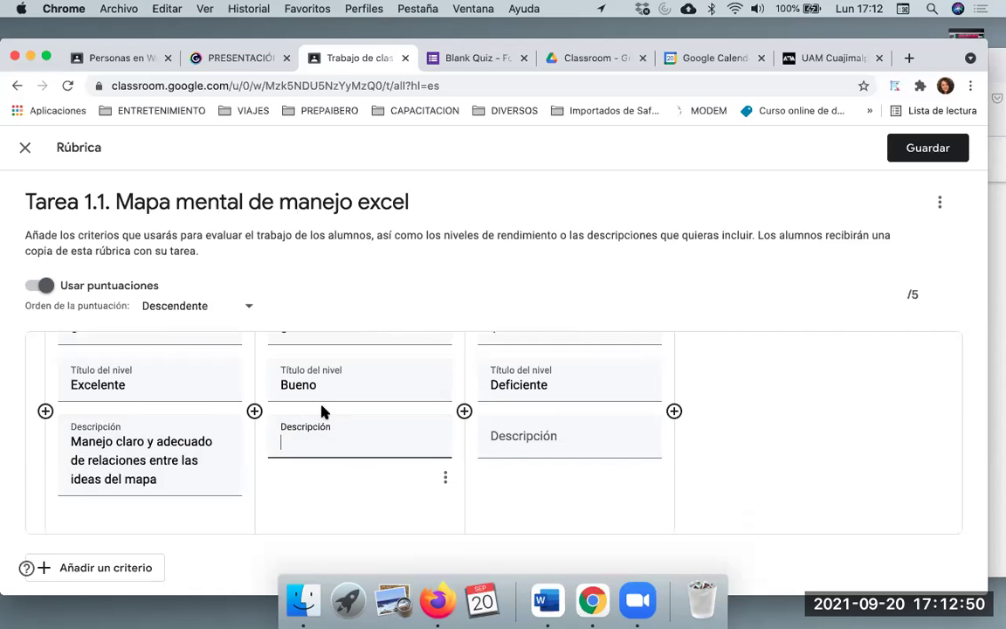
text(MA)
key(BackSpace)
key(BackSpace)
text(aneja)
key(BackSpace)
key(BackSpace)
key(BackSpace)
key(BackSpace)
key(BackSpace)
key(BackSpace)
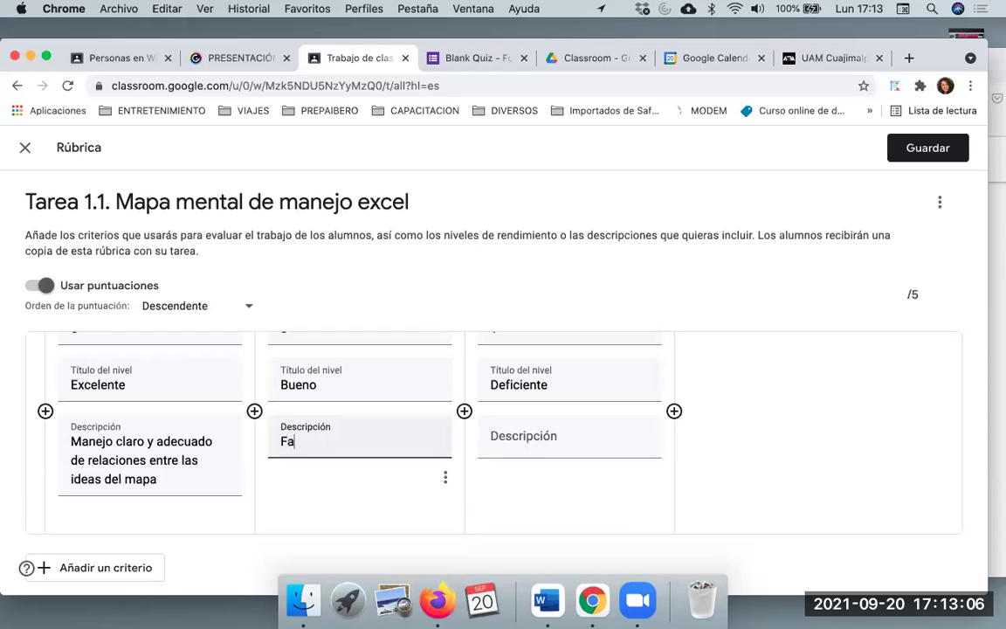
text(taron relaciones entre elementos)
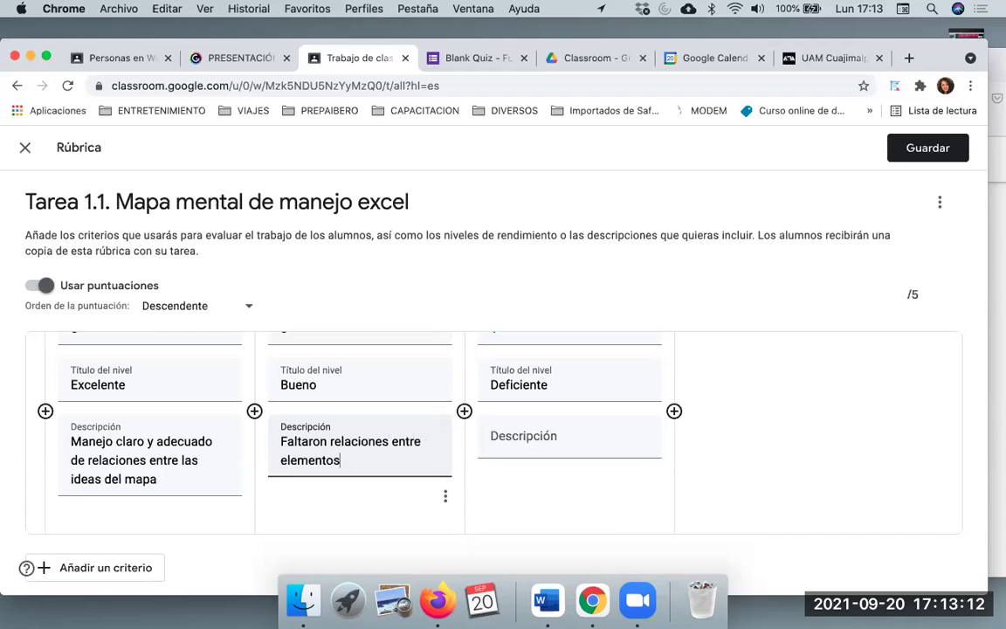
Describe the Deficiente level as 'No hay claridad en las relaciones' and review the criterion
click(536, 434)
text(No )
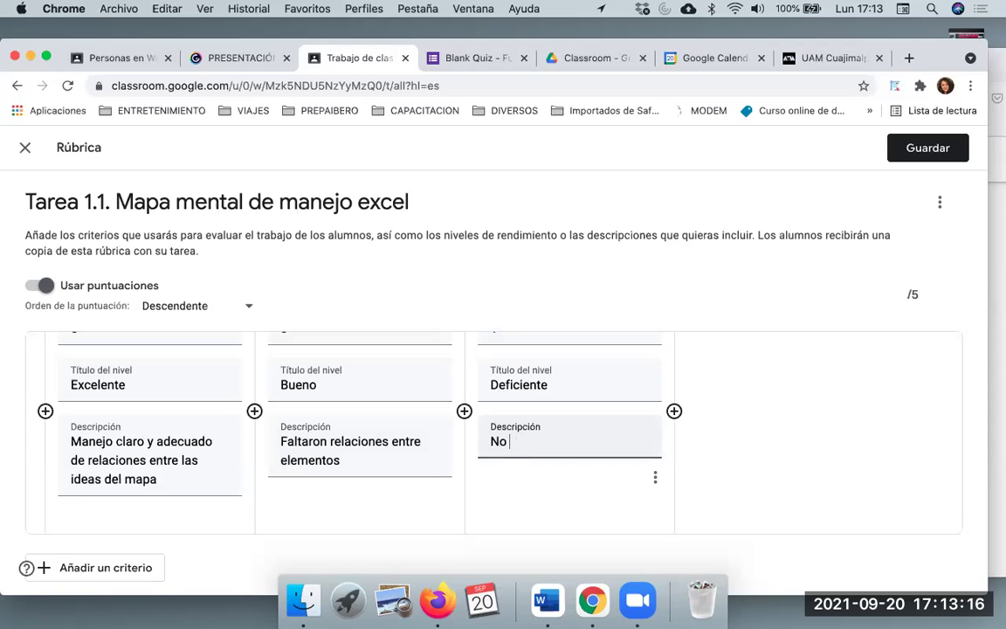
text(chay claridad en las rela)
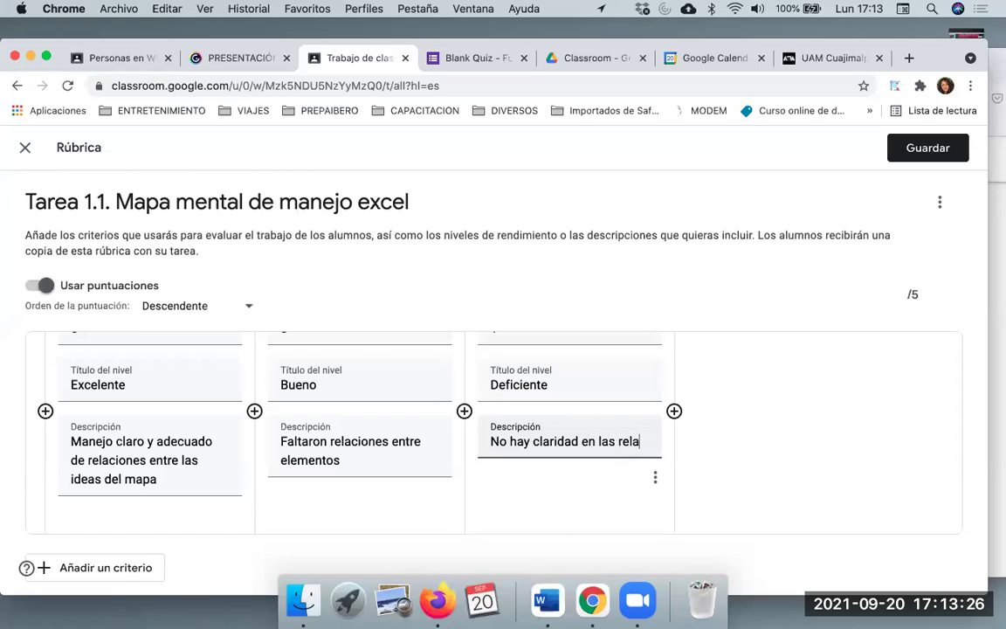
text(ciones)
scroll(572, 411, down, 1)
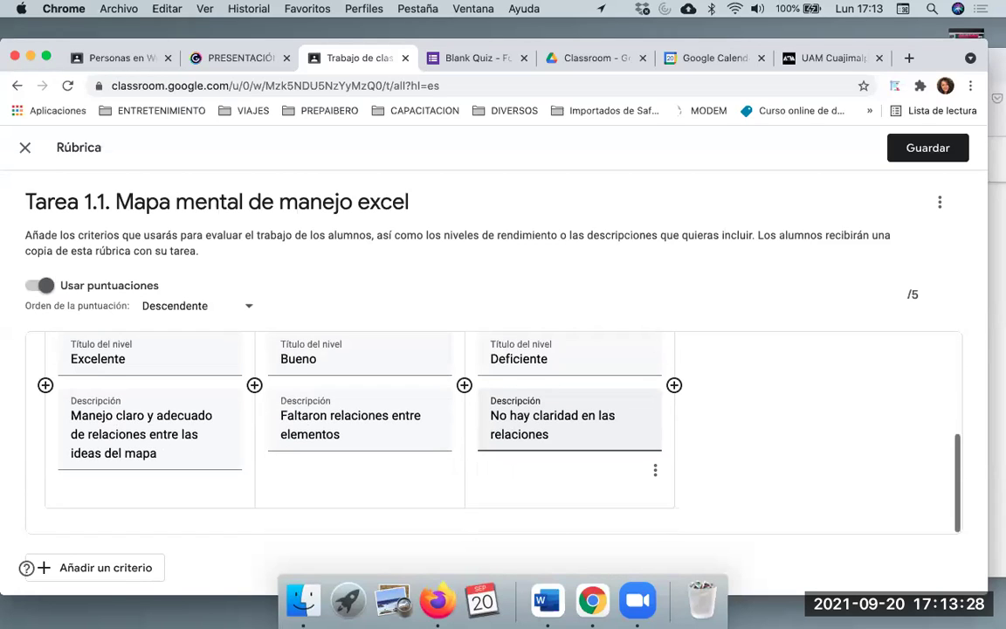
scroll(572, 410, up, 5)
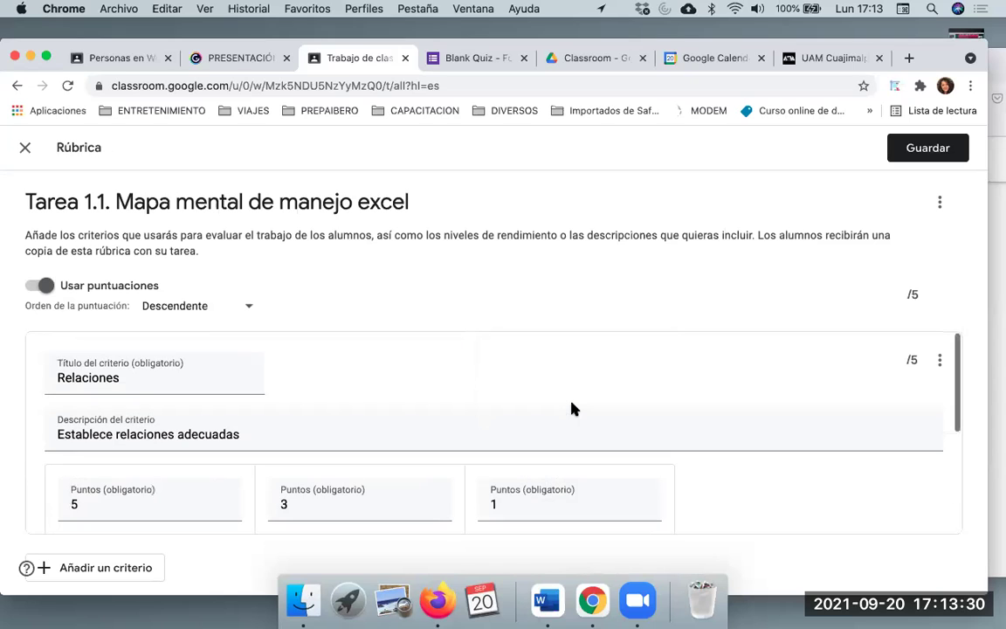
scroll(572, 409, down, 5)
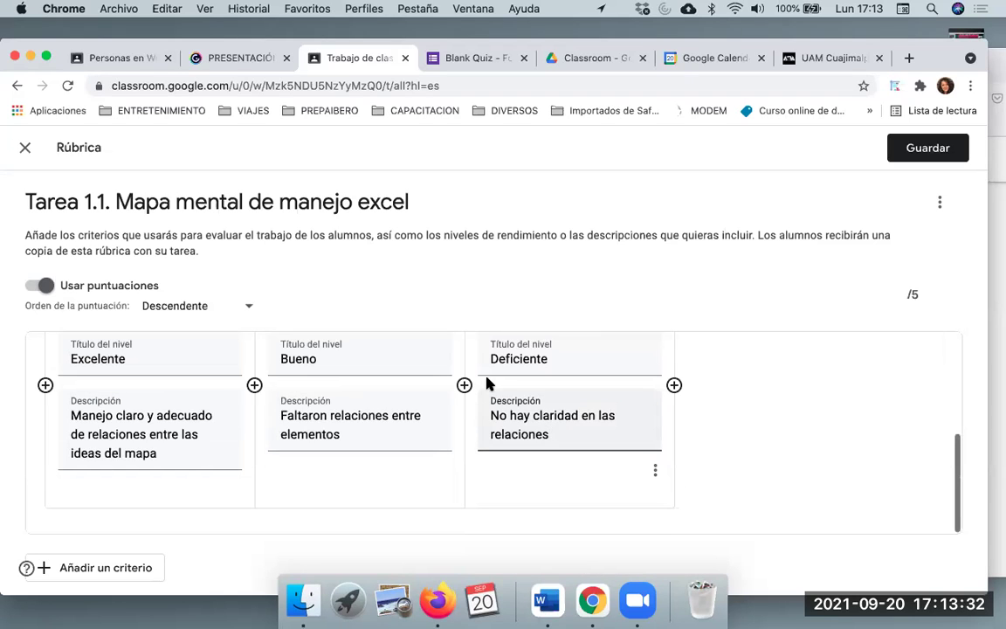
scroll(491, 388, up, 4)
scroll(492, 389, down, 4)
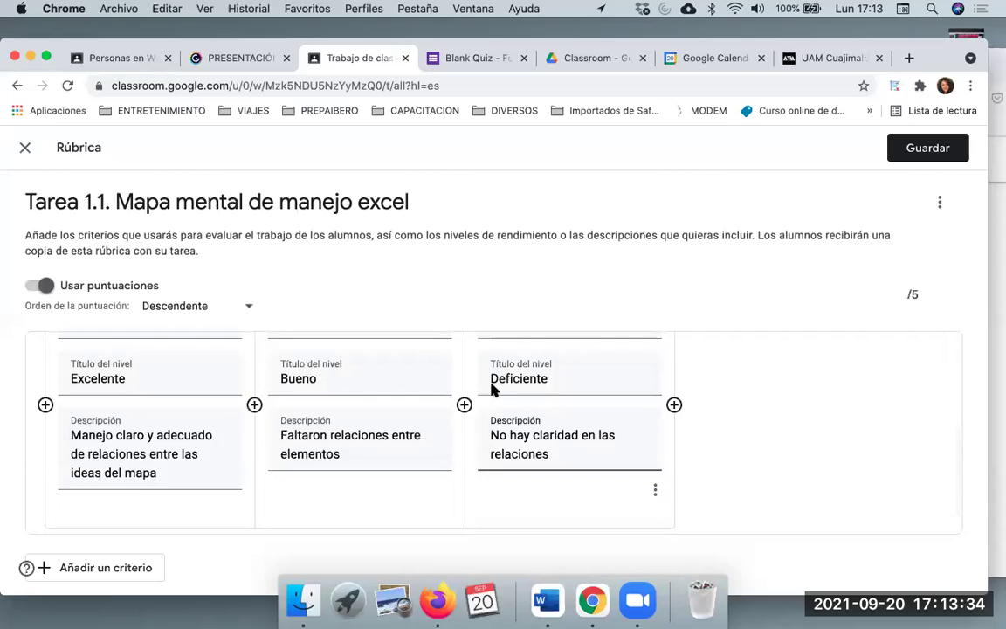
scroll(493, 435, up, 5)
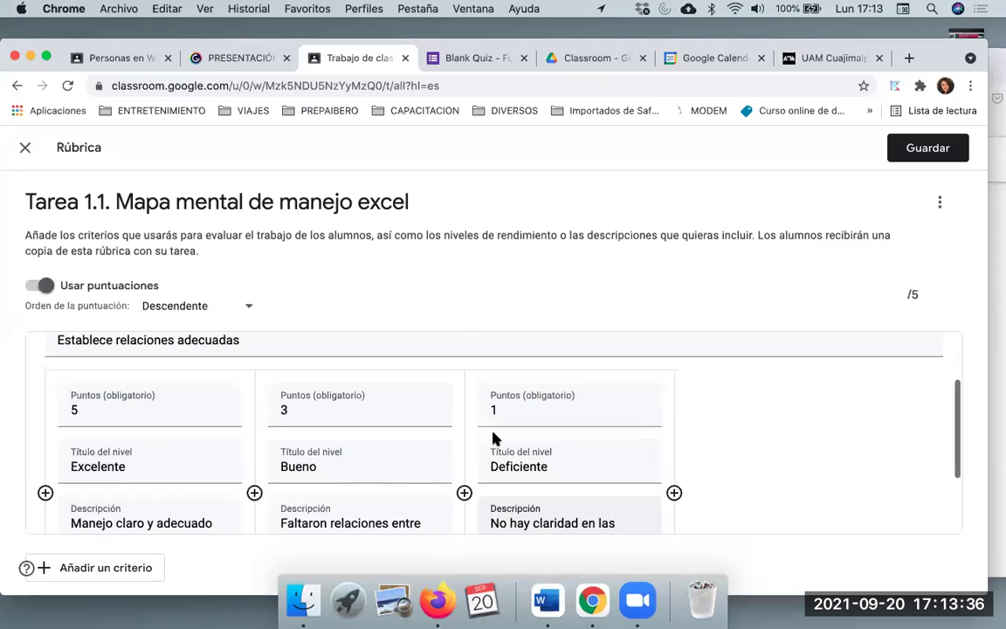
scroll(493, 433, down, 2)
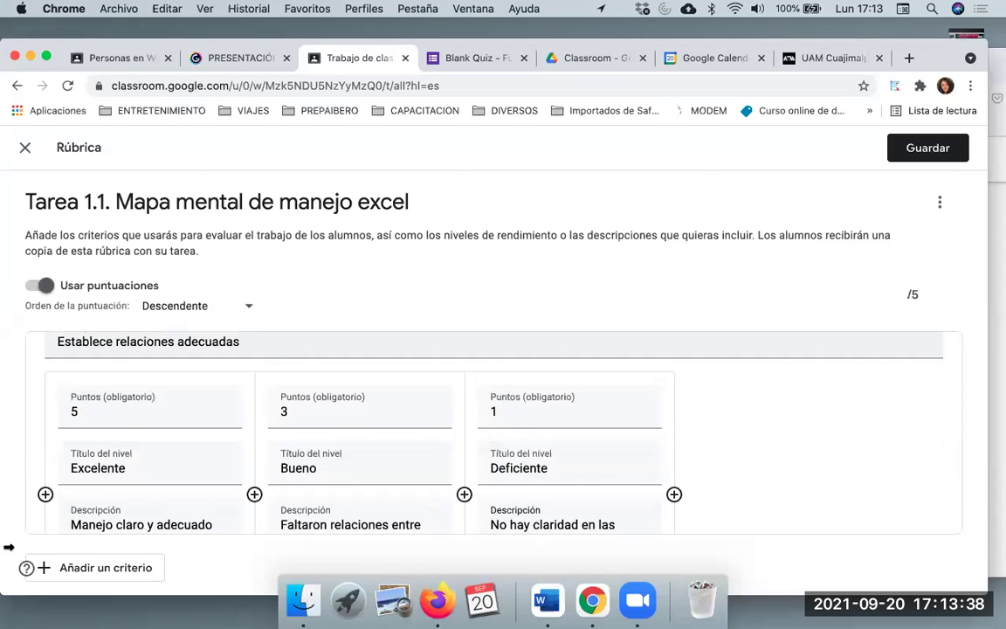
scroll(262, 489, down, 3)
Add a new rubric criterion titled 'Herramienta de TI Utilizada'
click(84, 569)
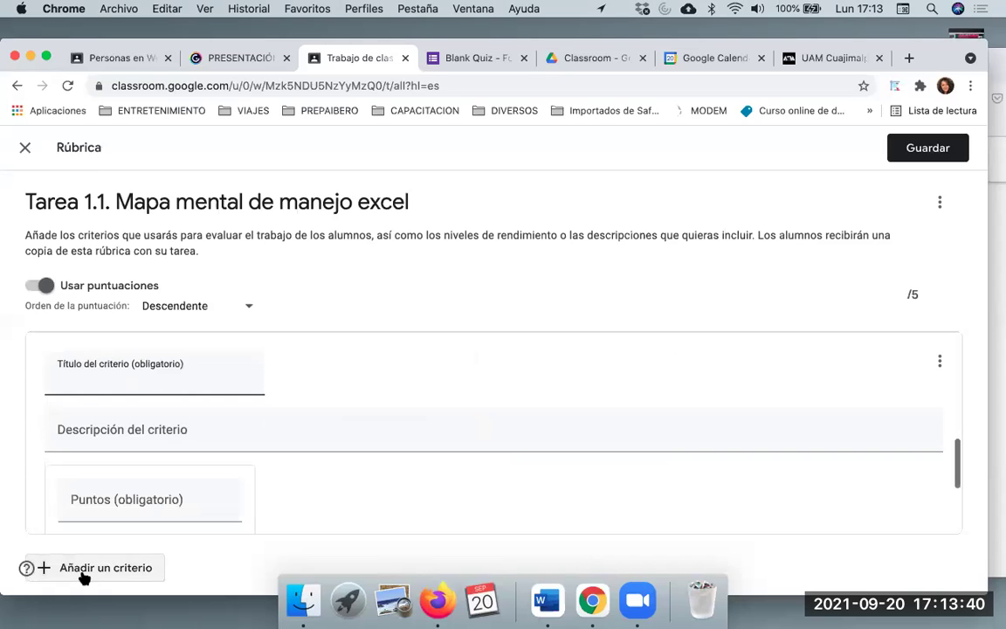
scroll(225, 384, up, 5)
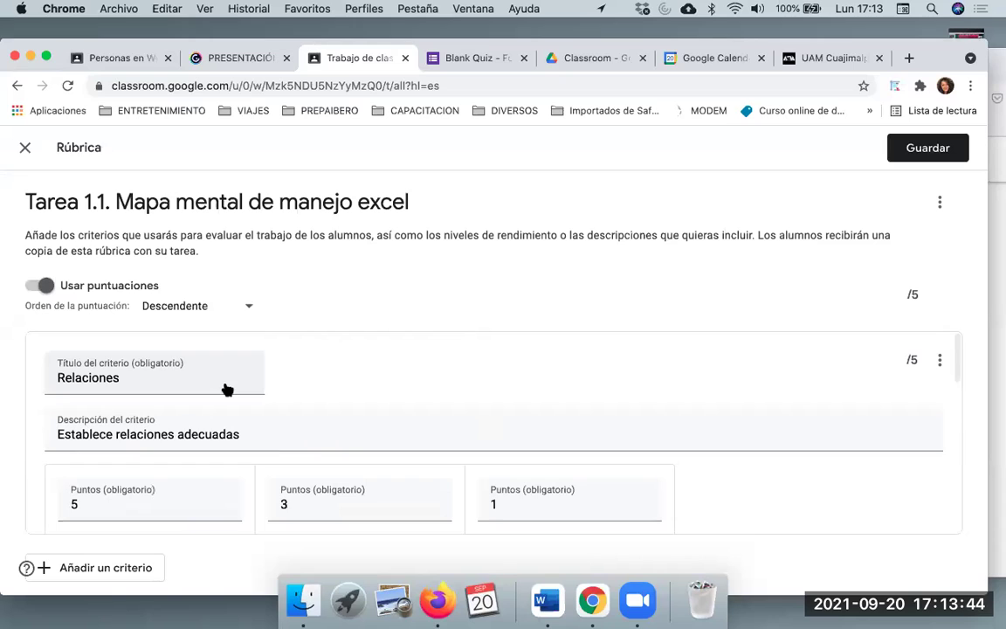
scroll(225, 384, down, 5)
scroll(224, 375, up, 1)
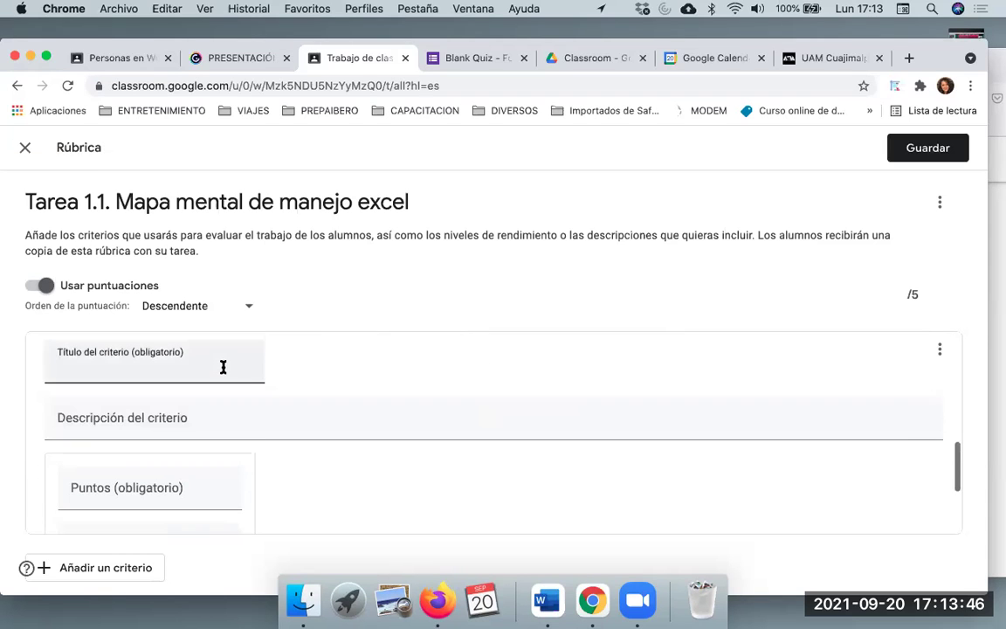
text(H)
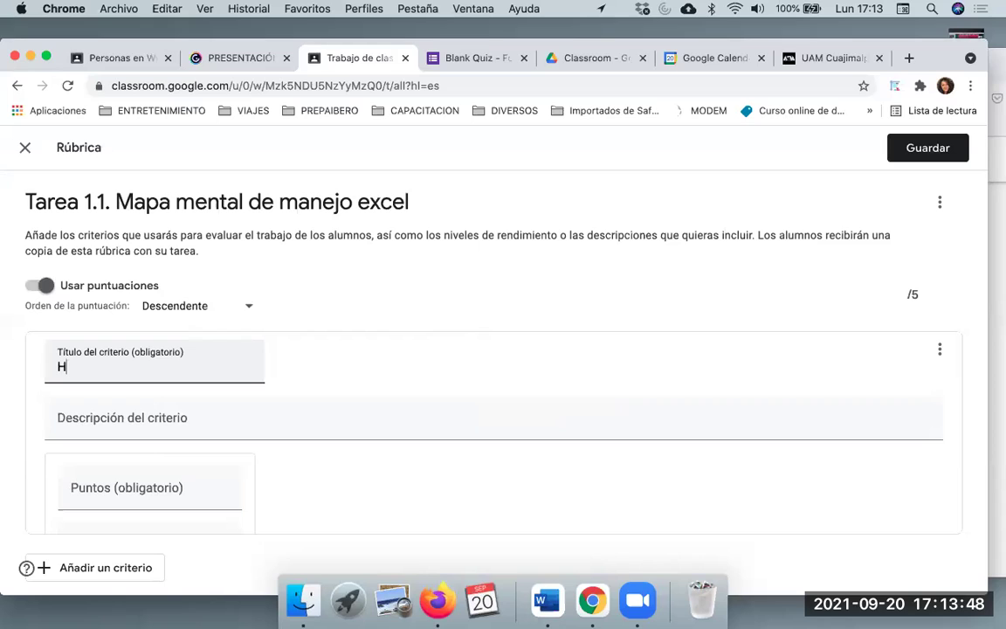
text(erramienta de TI)
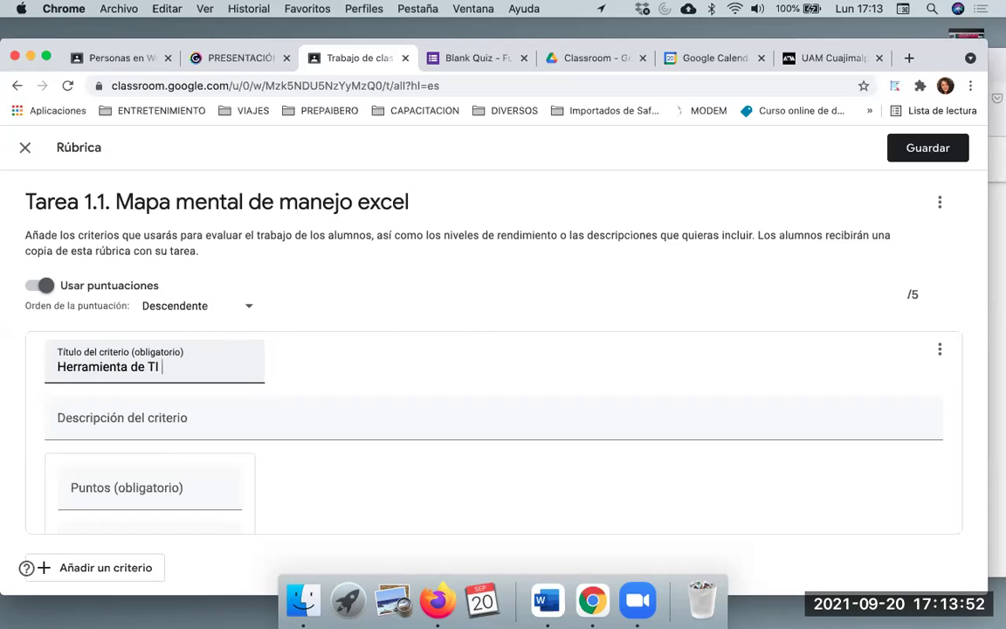
text( Utilizada)
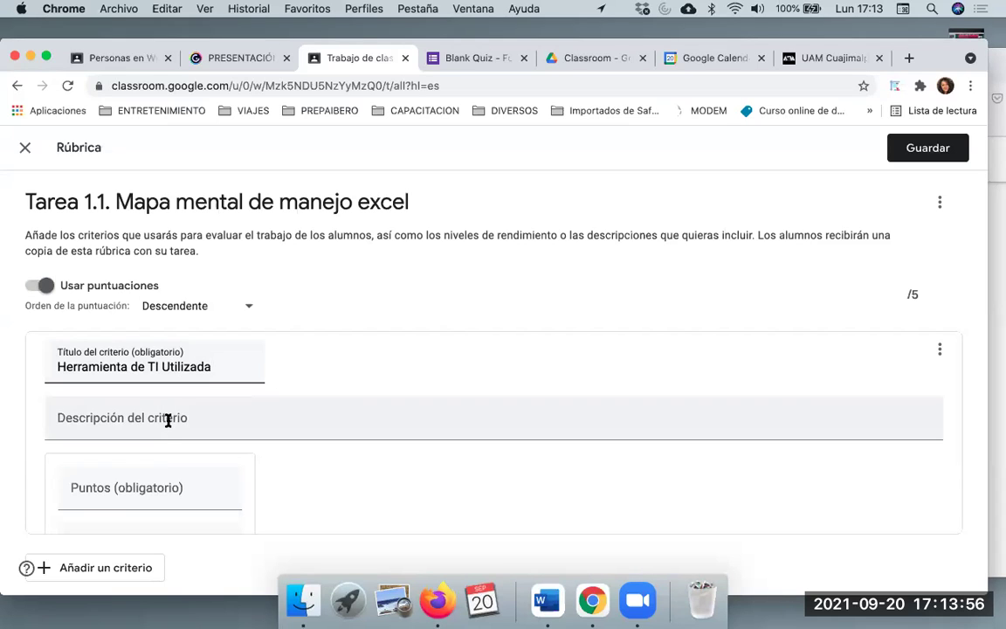
scroll(168, 420, down, 3)
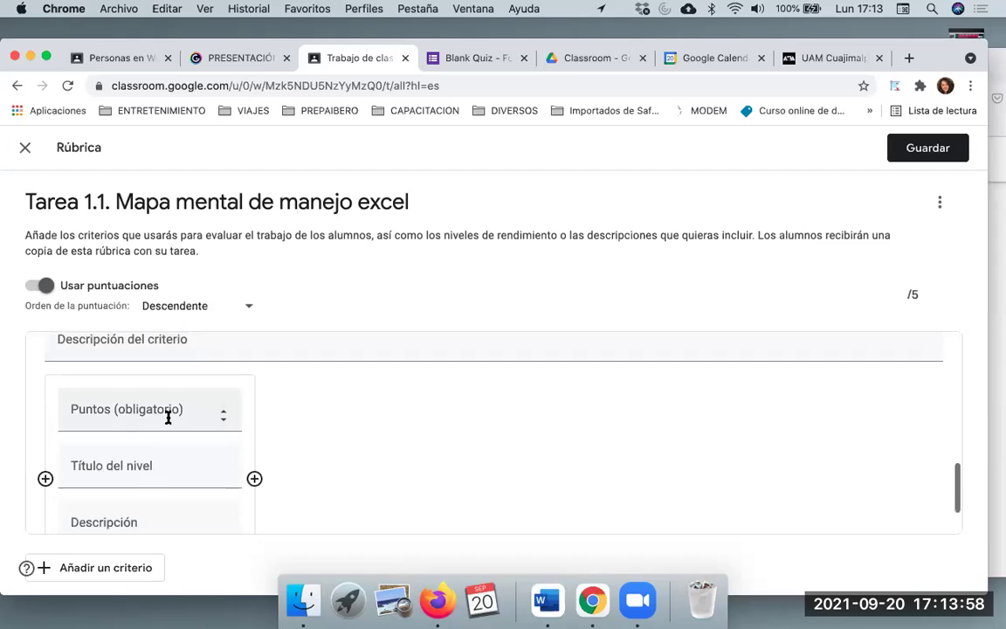
scroll(155, 411, down, 2)
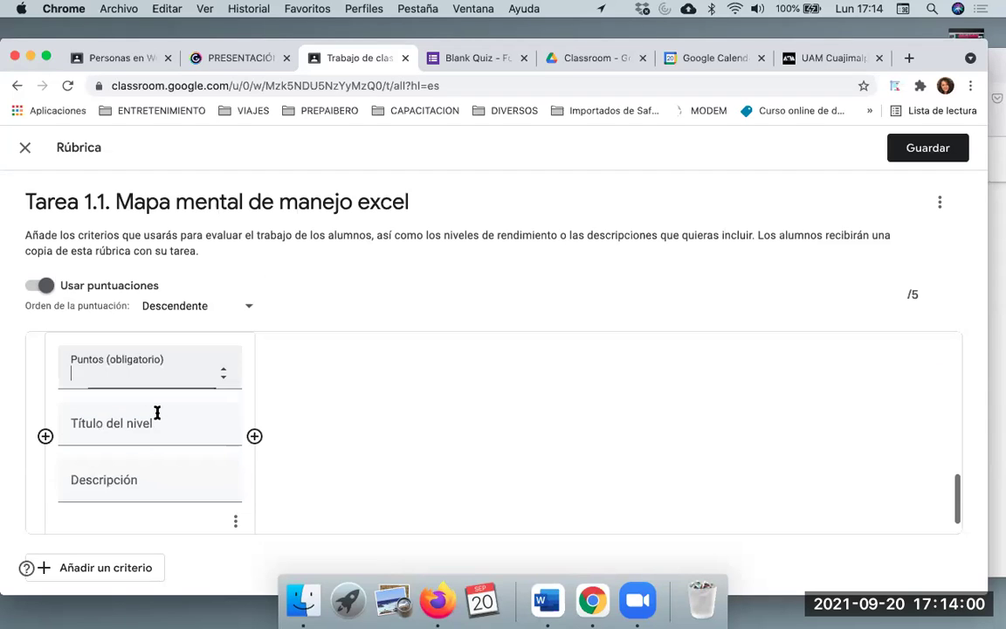
Give the first level 5 points and enter 'Maneja herramienta especifica para diseño de mapas menatles'
text(5)
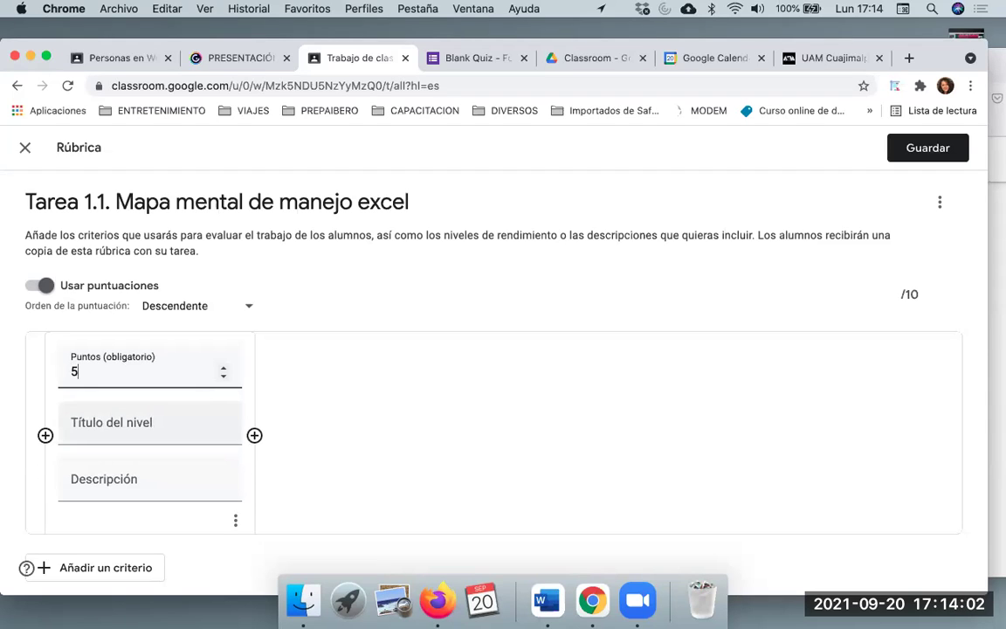
click(187, 426)
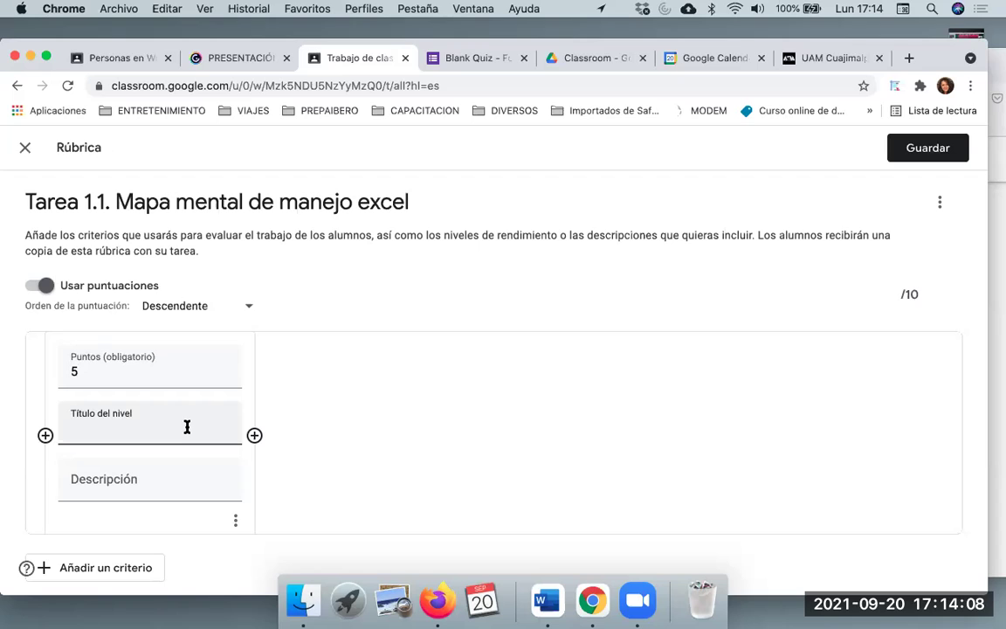
text(MAneja herramien)
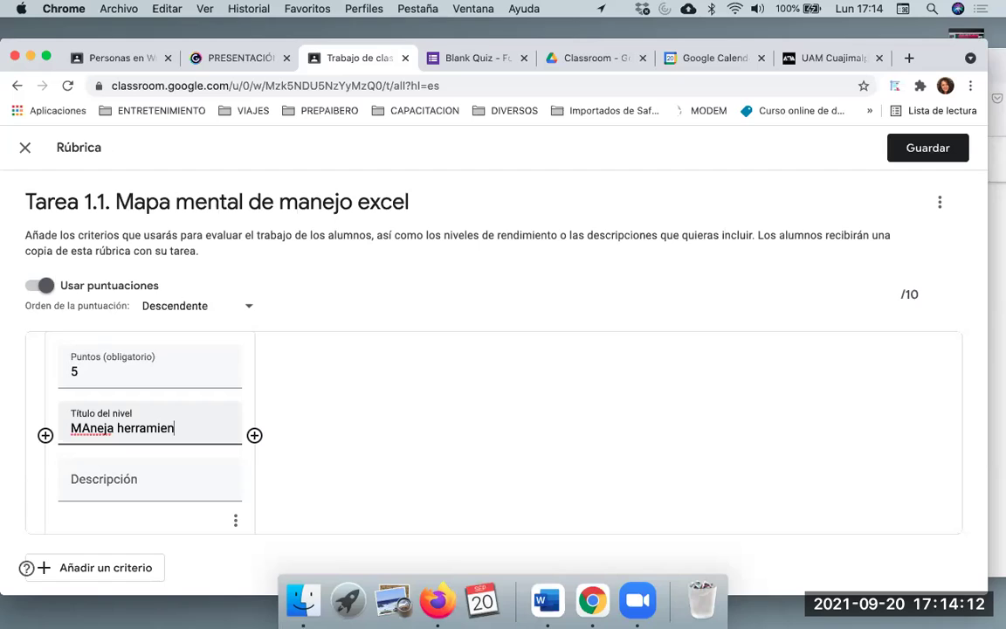
text(ta especific)
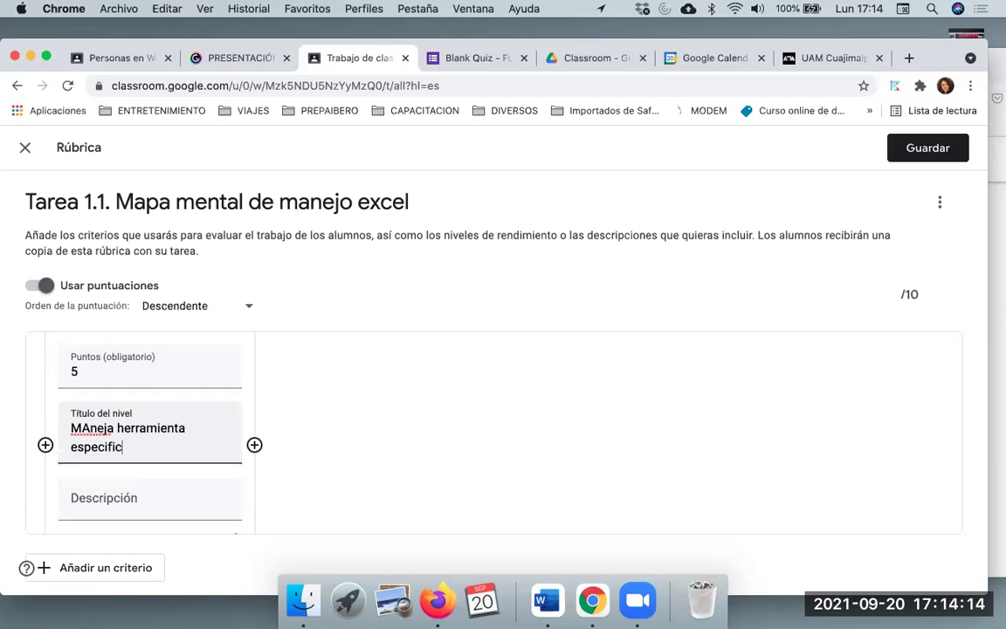
text(a para con)
key(BackSpace)
key(BackSpace)
key(BackSpace)
key(BackSpace)
text(diseño de)
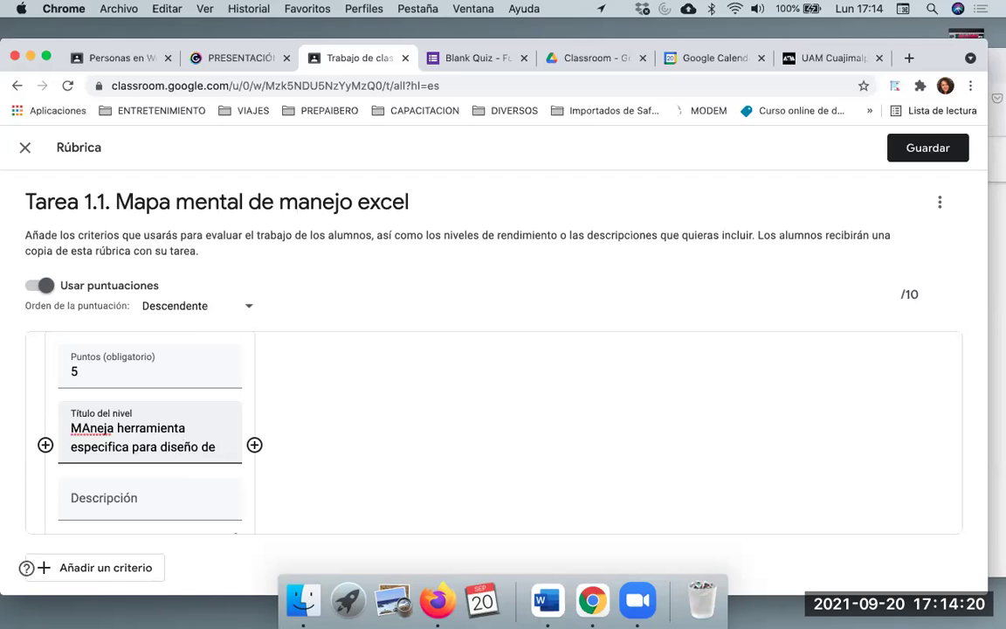
text( mapas me)
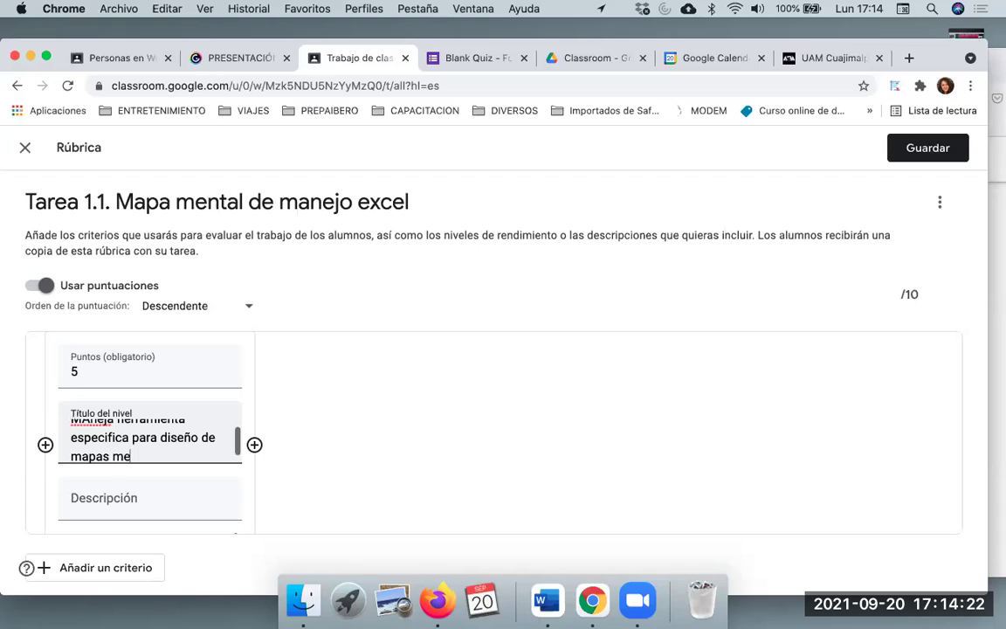
text(natles)
Add a second performance level worth 3 points
click(254, 444)
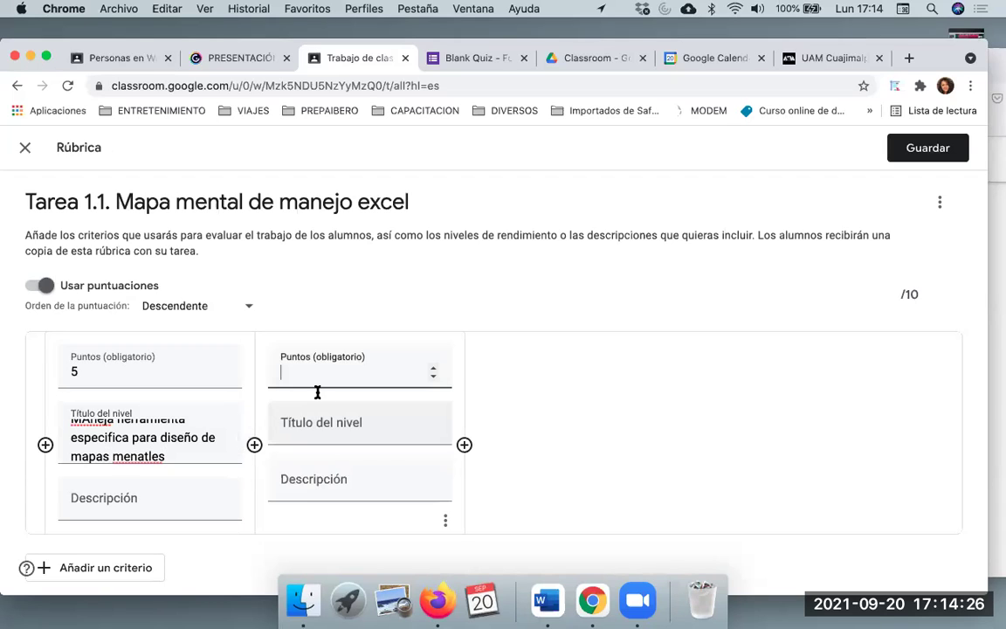
text(3)
key(Tab)
scroll(175, 441, up, 1)
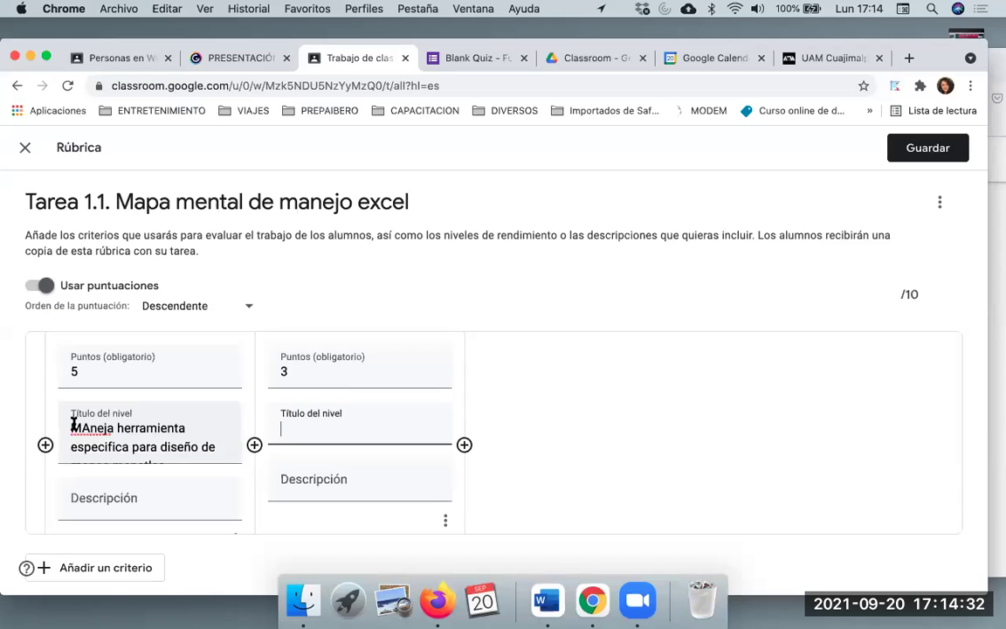
Move the first level's text into its description and retitle the level 'Excelente'
triple_click(208, 449)
key(super+c)
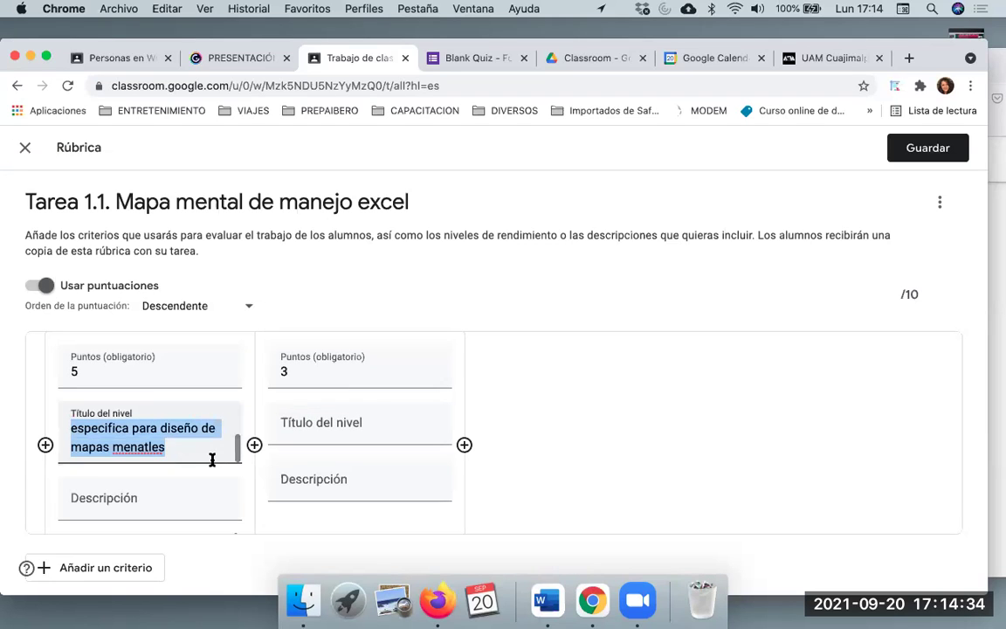
click(175, 501)
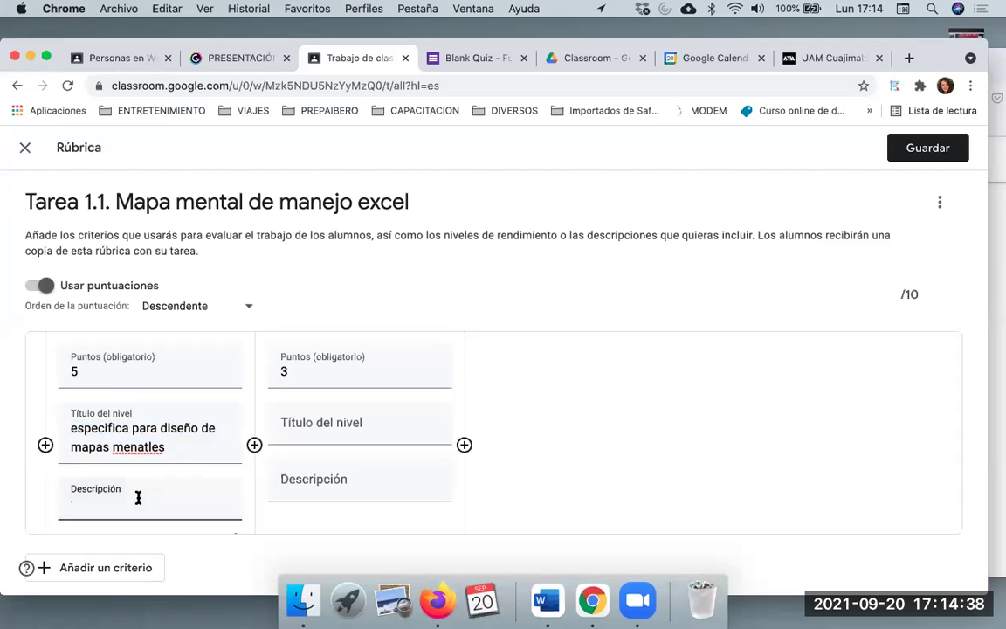
key(super+v)
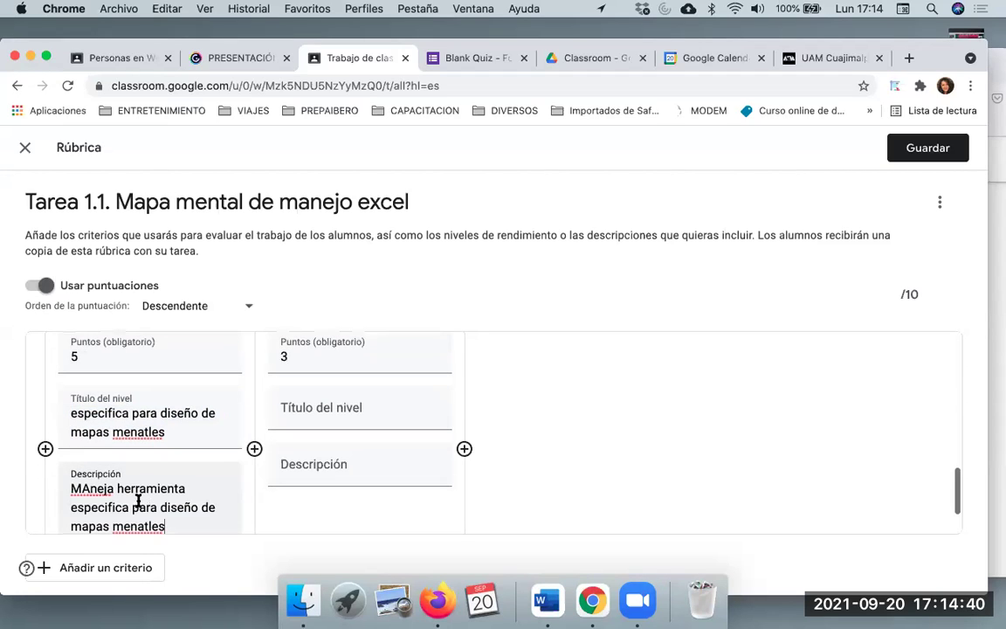
click(55, 411)
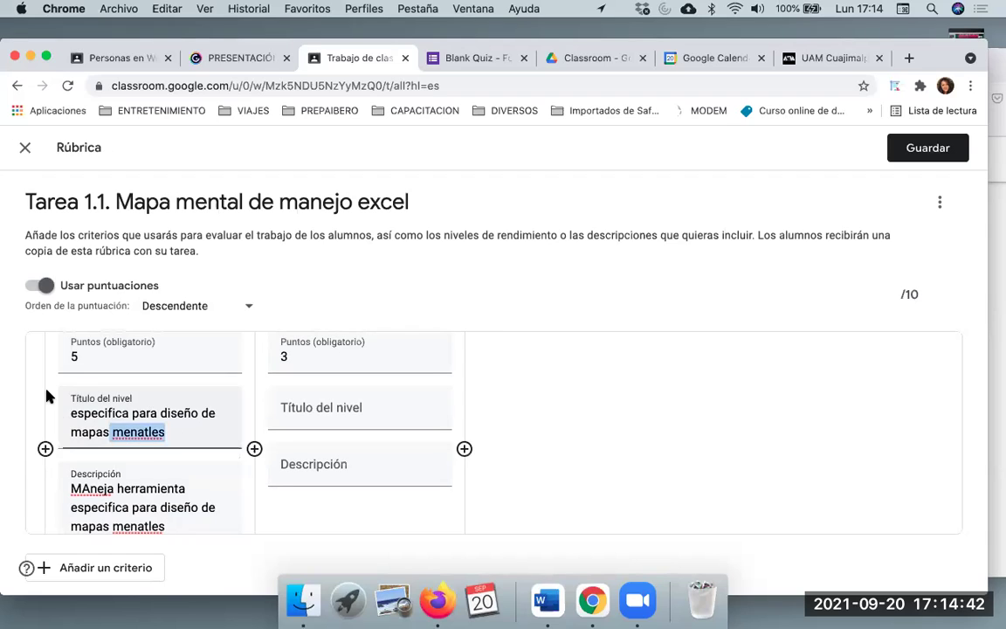
key(super+a)
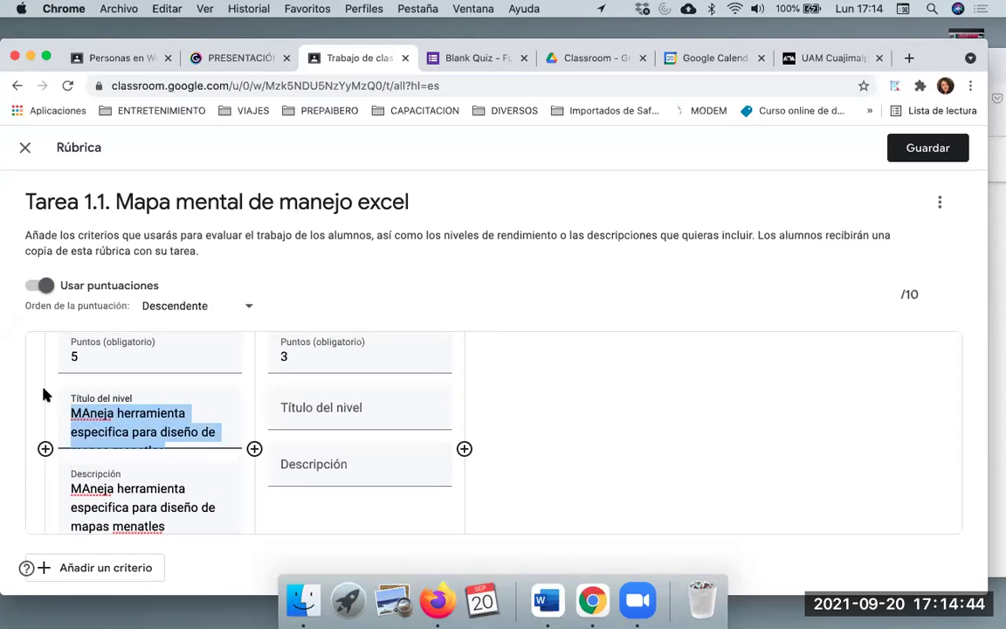
click(184, 432)
scroll(186, 432, down, 1)
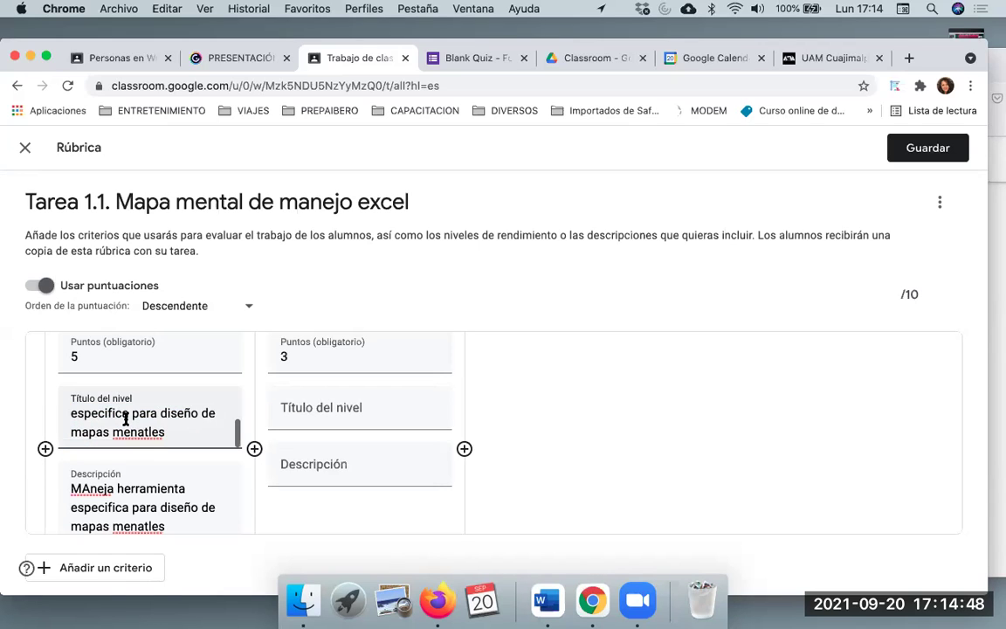
drag(119, 418, 168, 433)
key(BackSpace)
key(BackSpace)
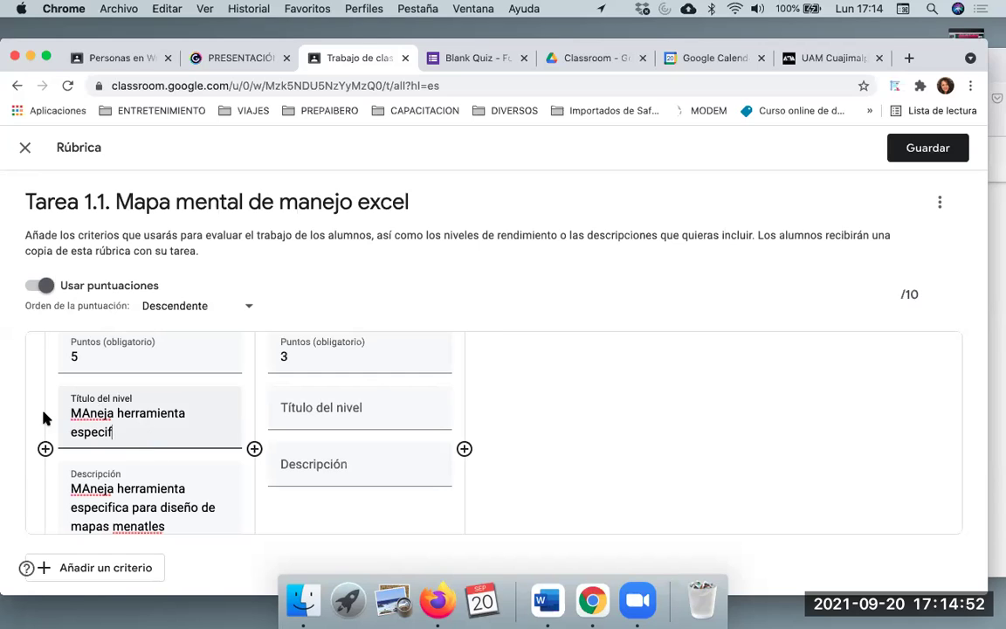
key(super+a)
key(BackSpace)
text(Excelente)
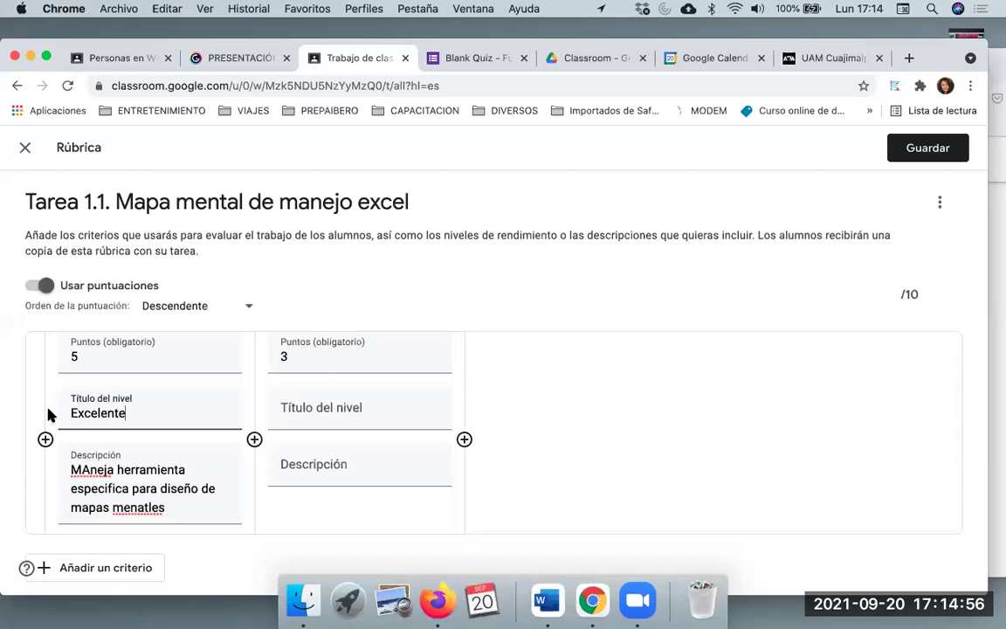
Title the second level 'Bueno', fix the 'menatles' typo, and give Bueno description 'descrip..'
click(323, 408)
text(Bueno)
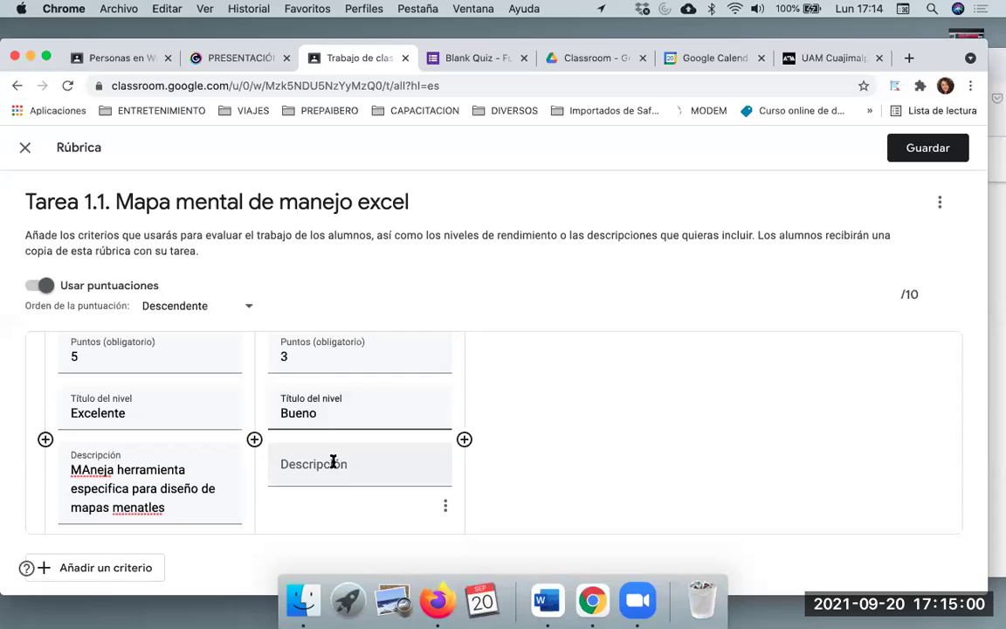
click(87, 469)
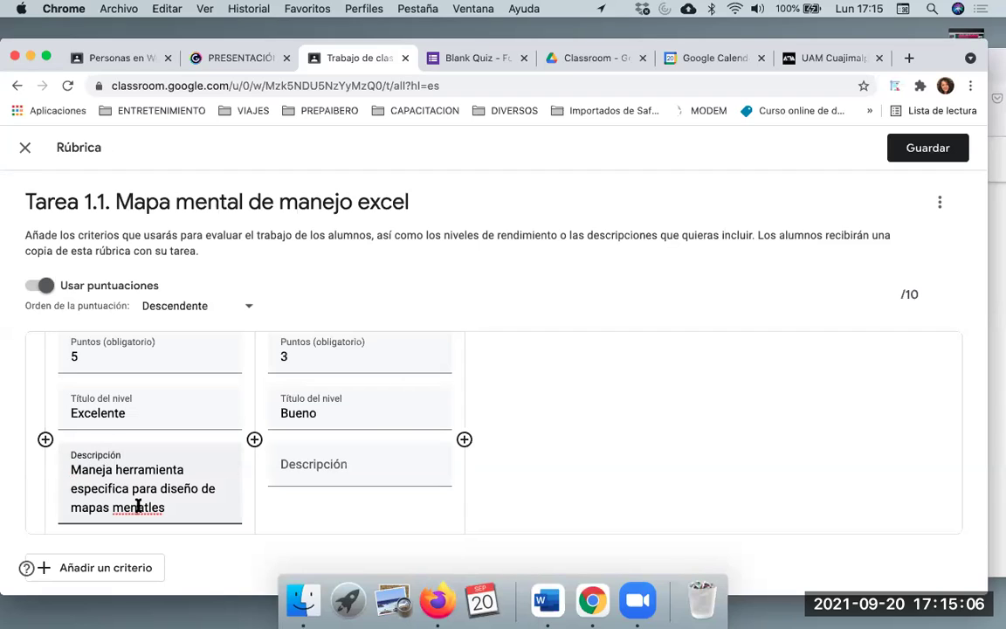
click(136, 506)
key(BackSpace)
key(BackSpace)
text(ta)
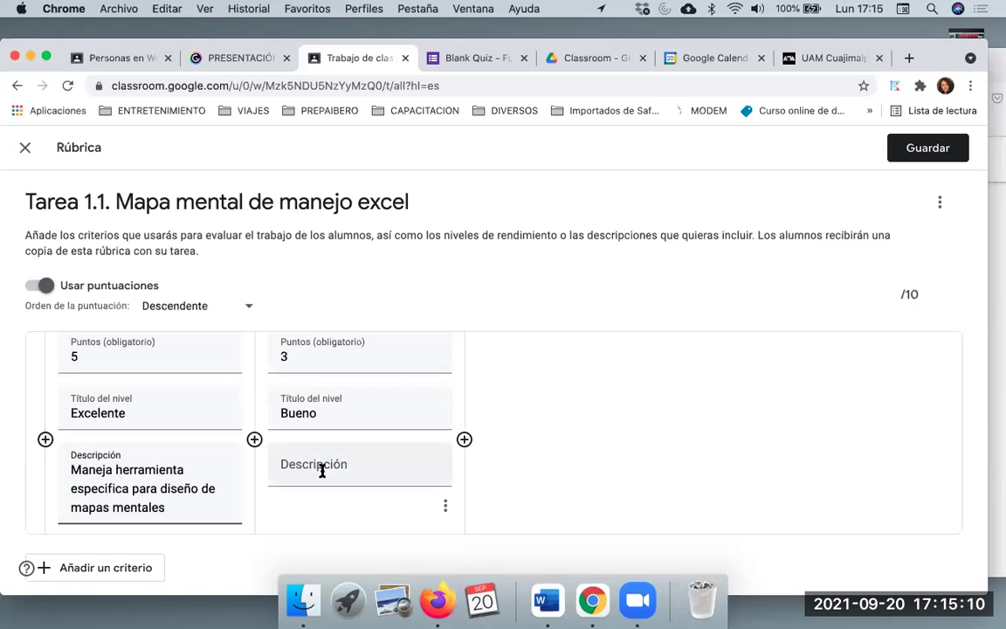
click(322, 471)
text(desc)
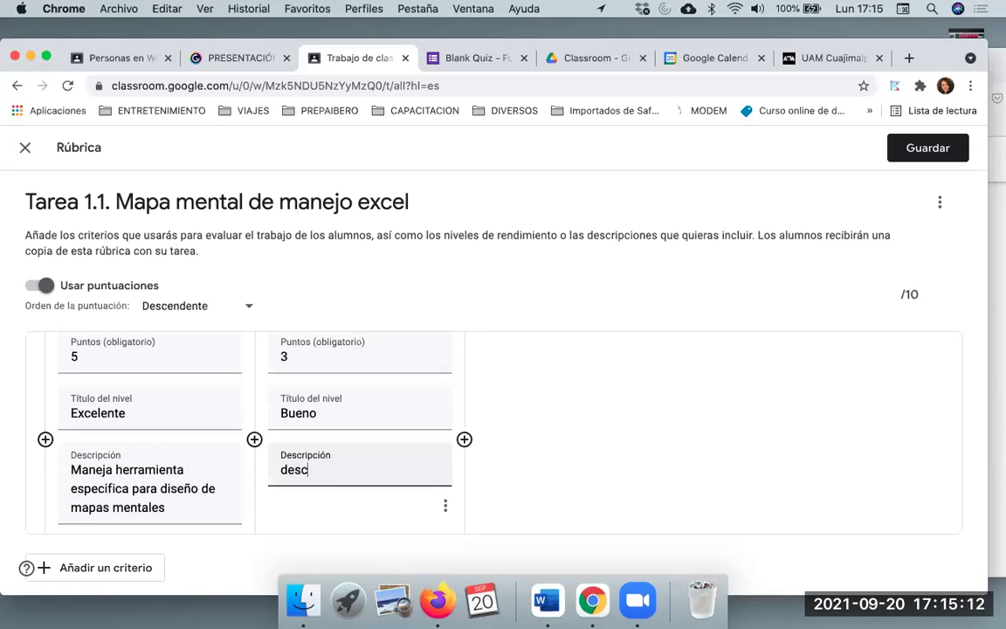
text(rip..)
Add a third level 'Deficiente' worth 1 point with description 'descrip..'
click(464, 439)
click(534, 355)
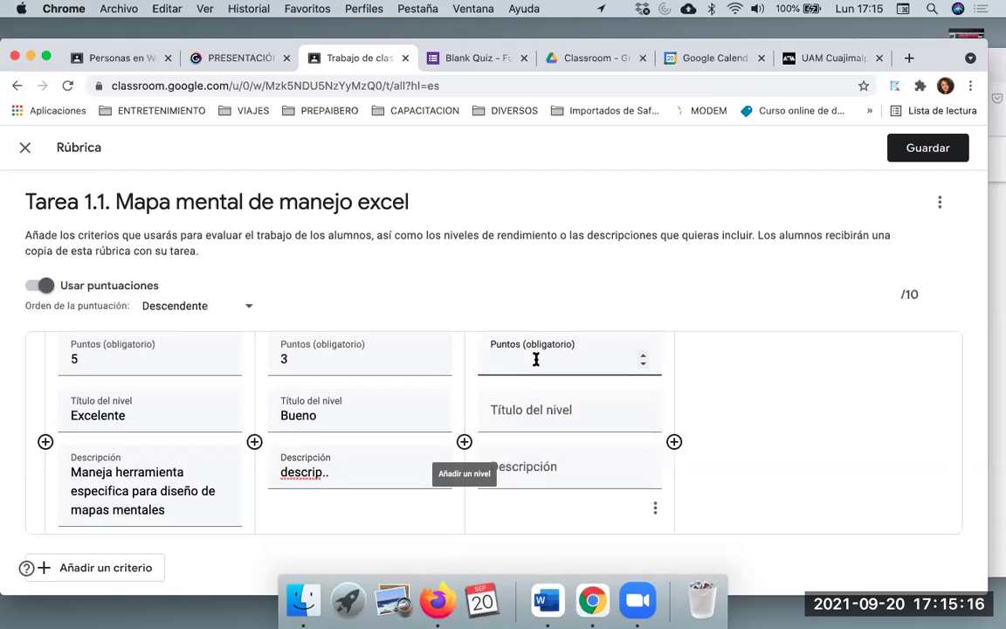
text(1)
click(533, 419)
text(Deficiente)
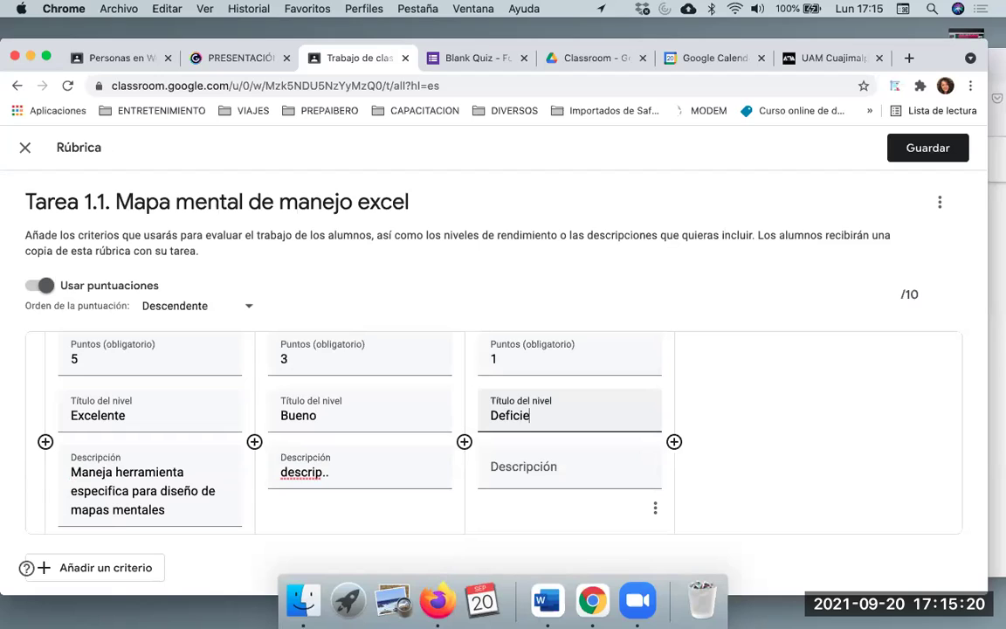
click(556, 472)
text(descrip)
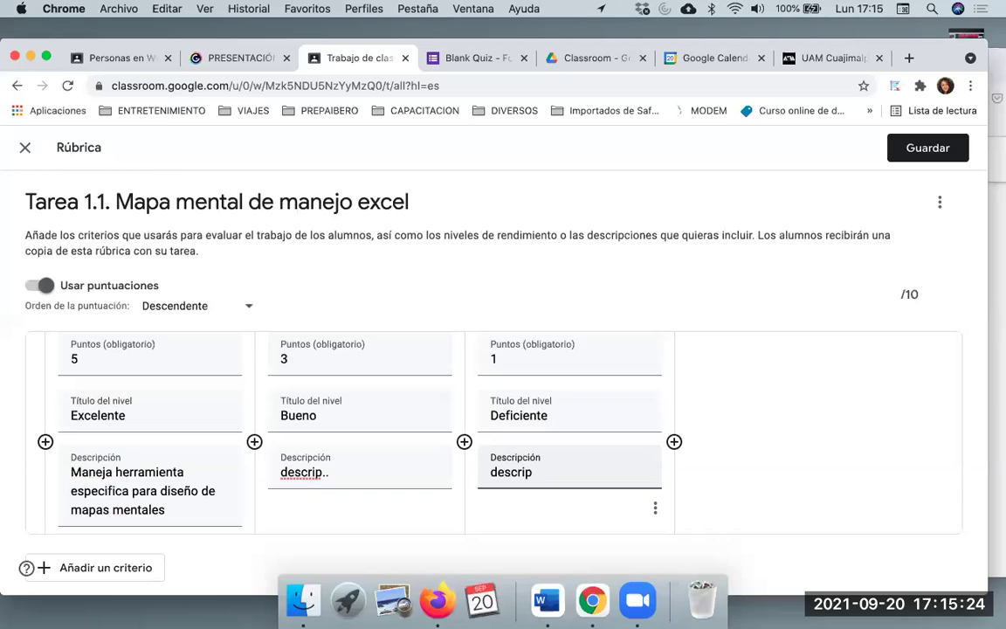
scroll(449, 402, down, 2)
text(..)
scroll(449, 402, down, 1)
scroll(707, 241, up, 5)
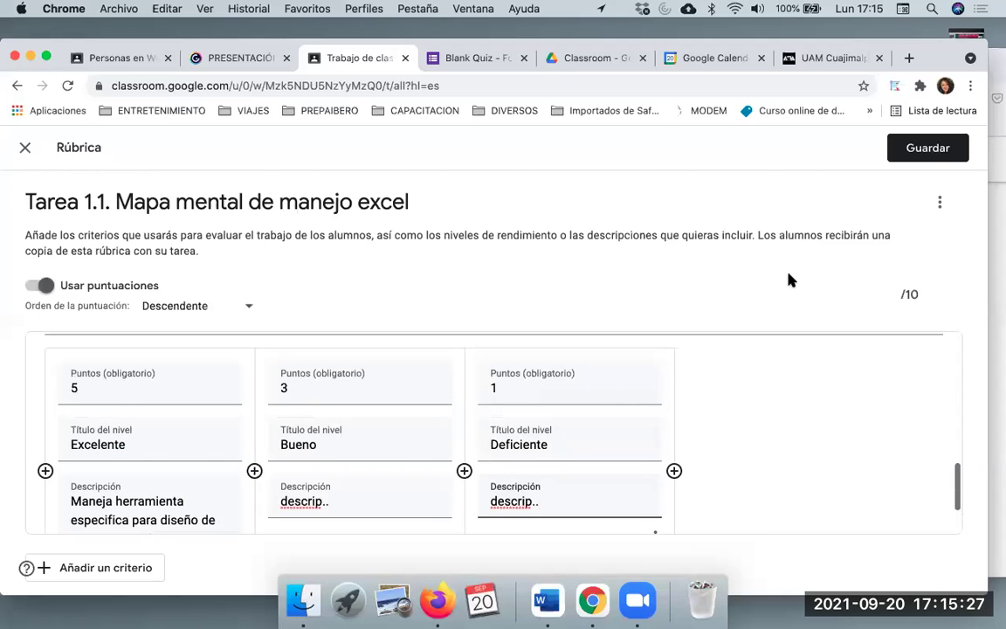
Save the rubric, cancel the Programar option, and save Tarea 1.1 as a draft
click(926, 150)
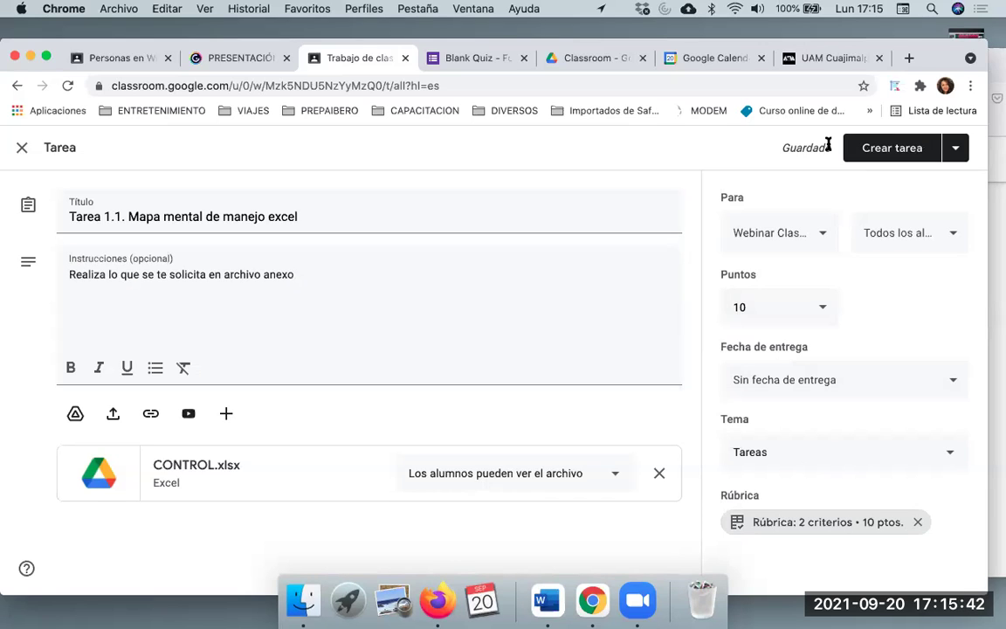
click(953, 152)
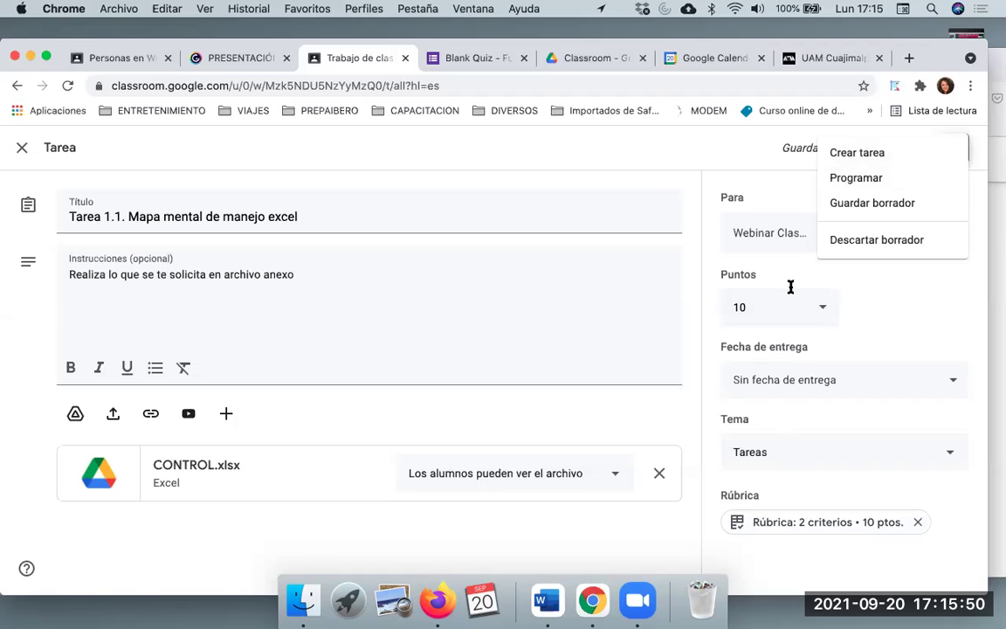
click(896, 181)
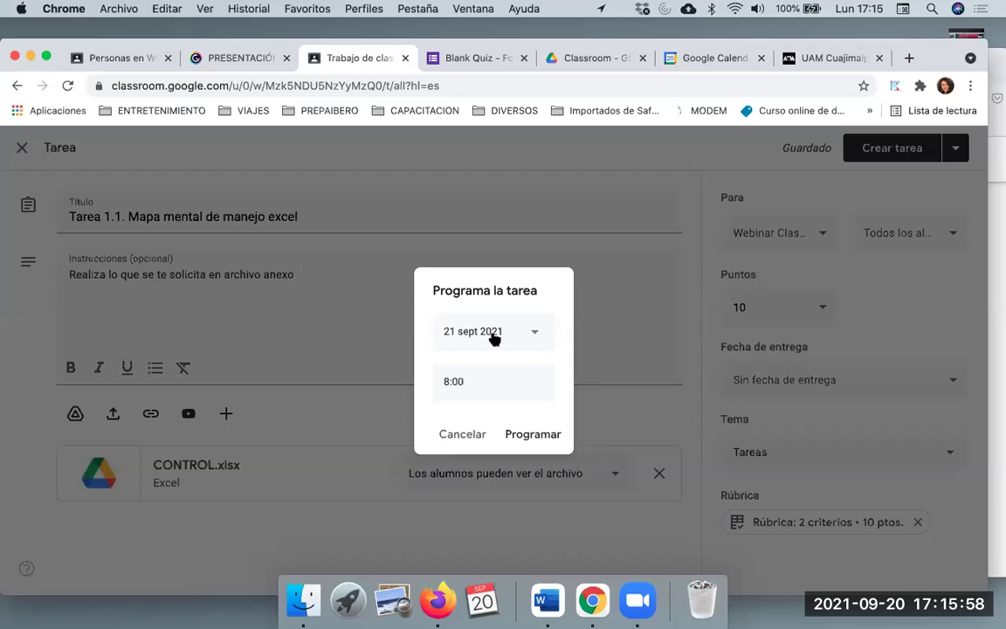
click(462, 434)
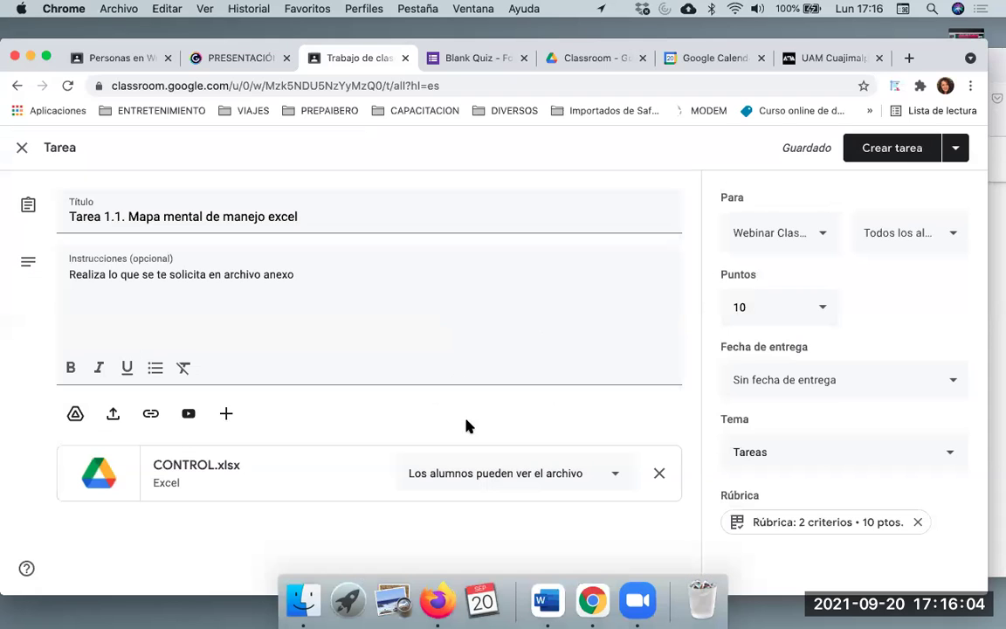
click(961, 150)
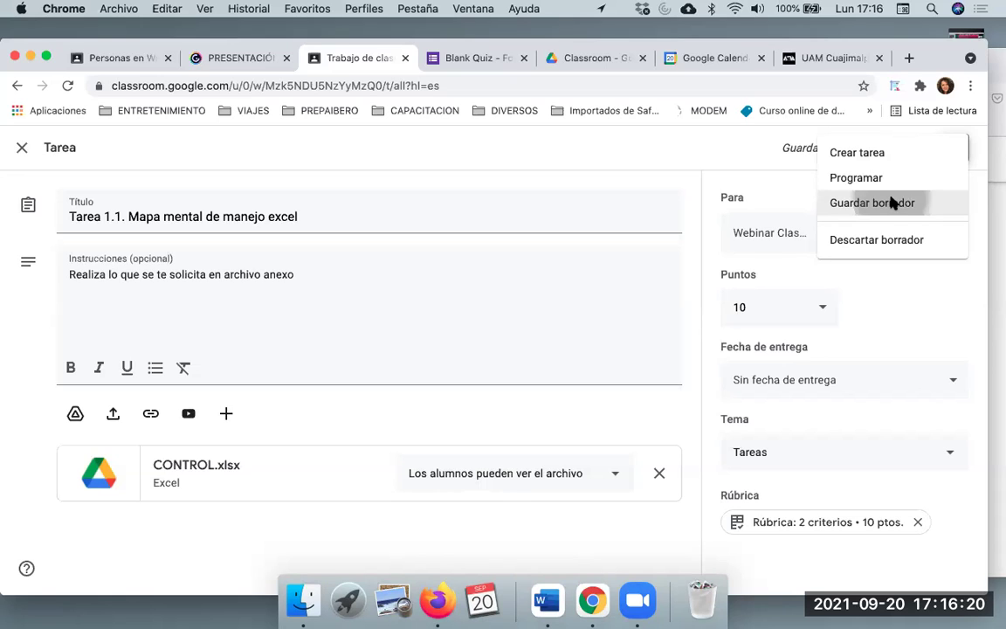
click(890, 202)
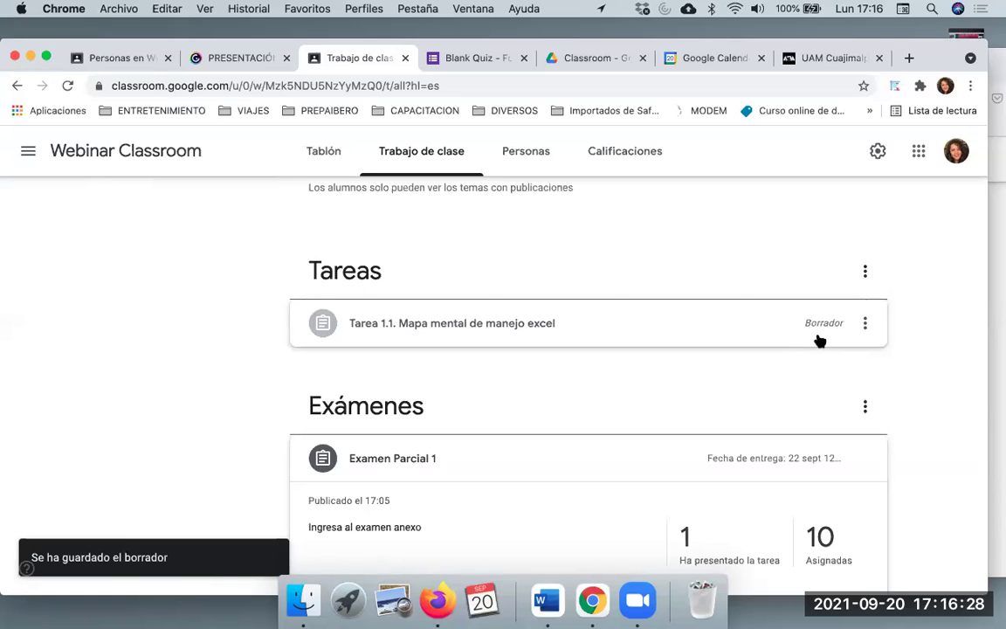
click(998, 73)
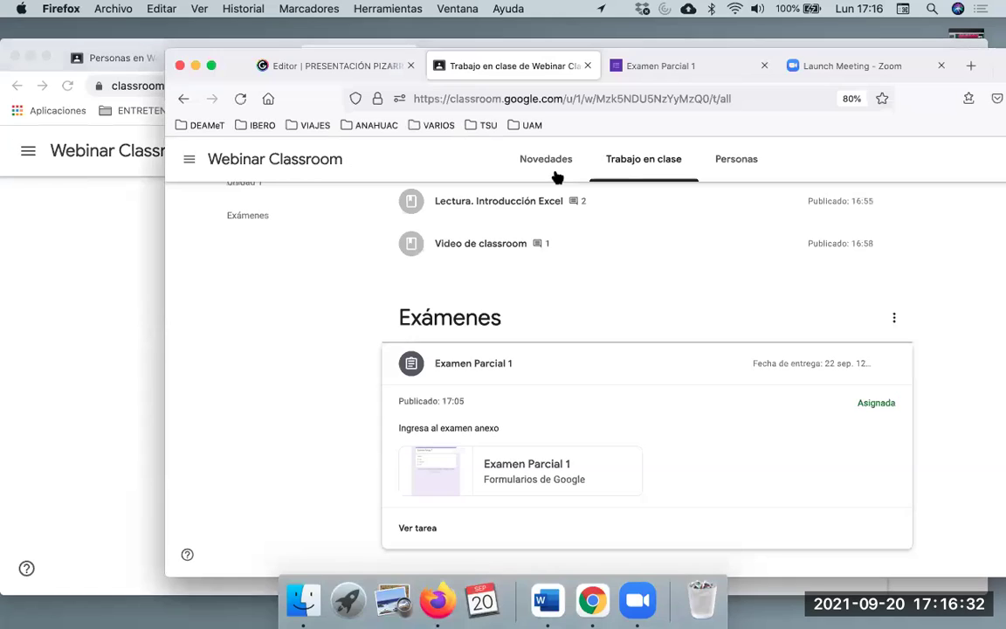
click(238, 98)
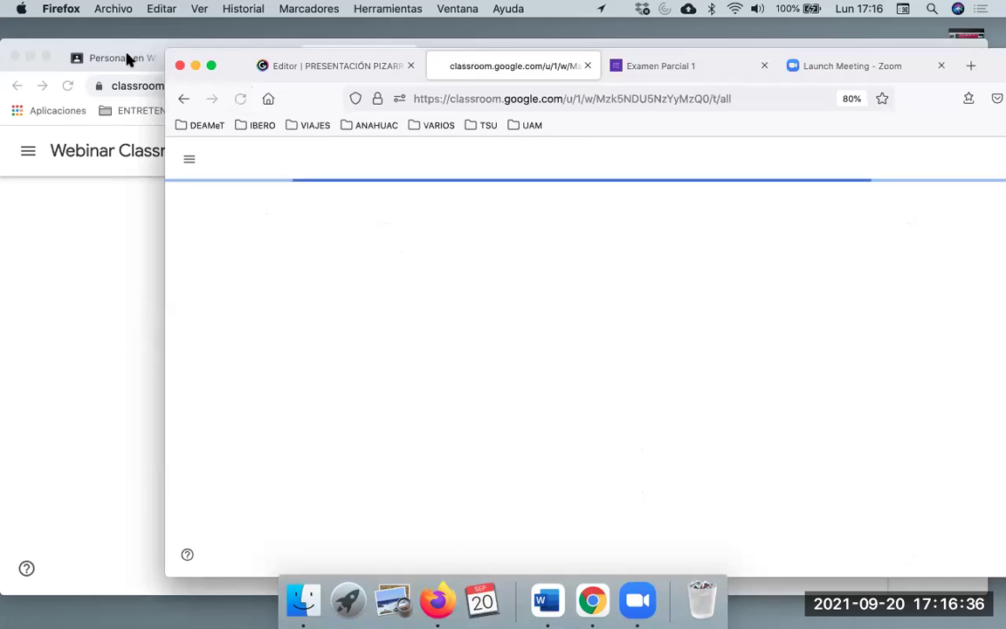
drag(235, 66, 128, 60)
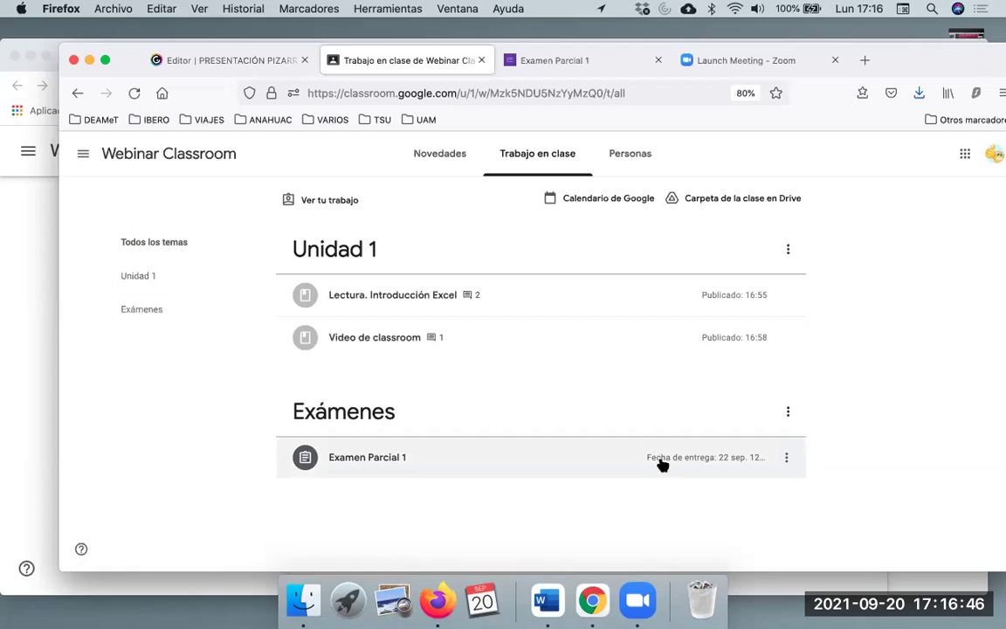
click(22, 311)
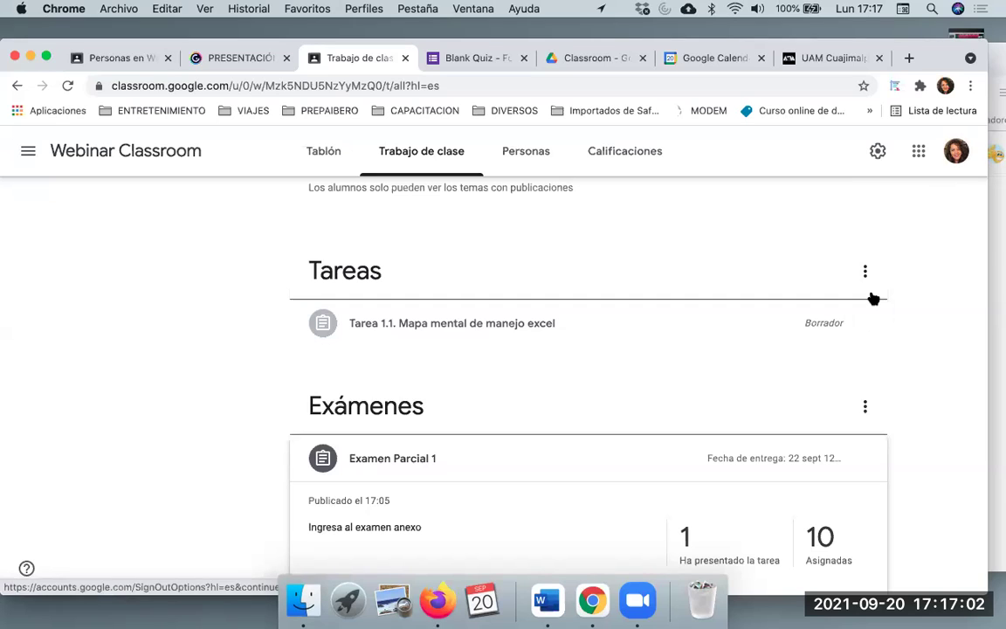
Reopen the Tarea 1.1 draft and publish it with Crear tarea, confirming the assignment
click(864, 323)
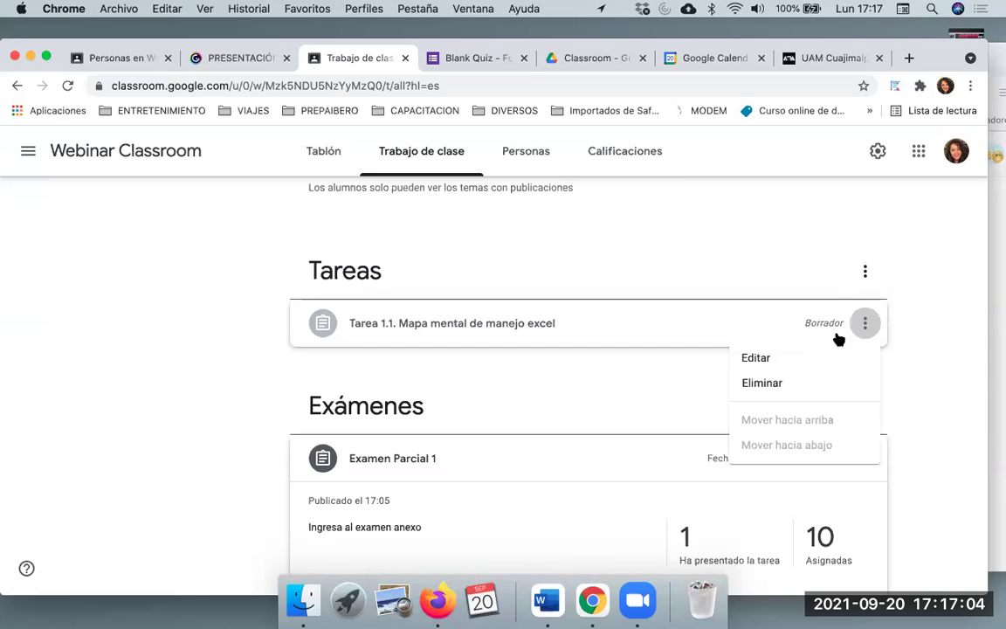
click(807, 358)
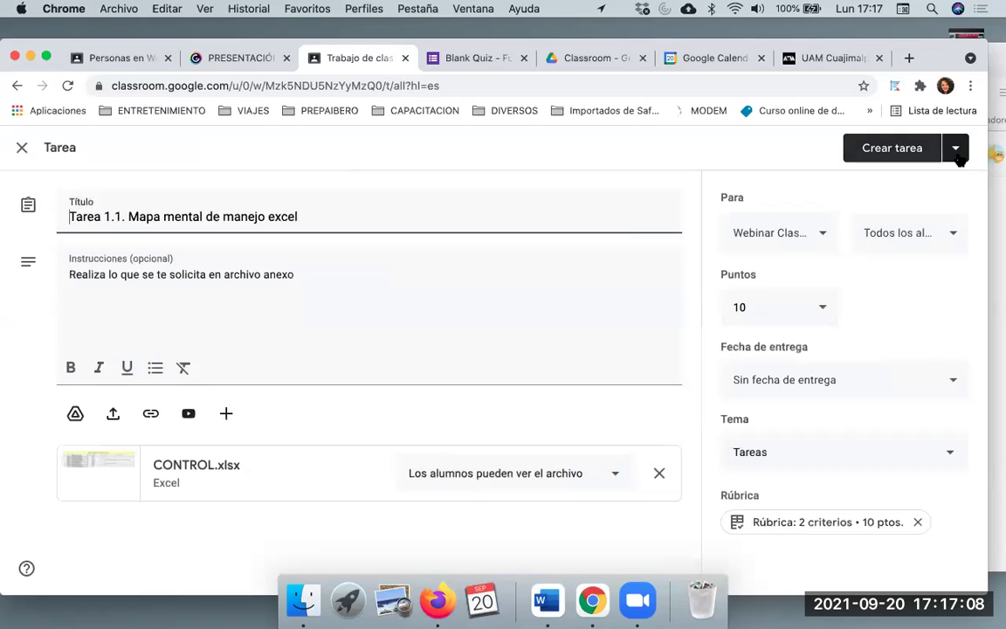
click(958, 152)
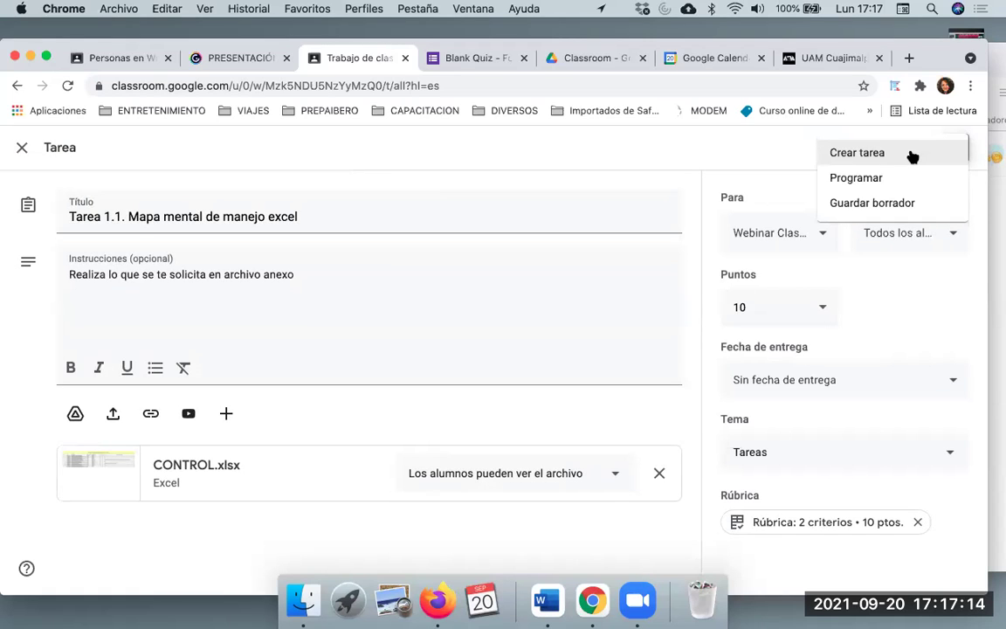
click(912, 155)
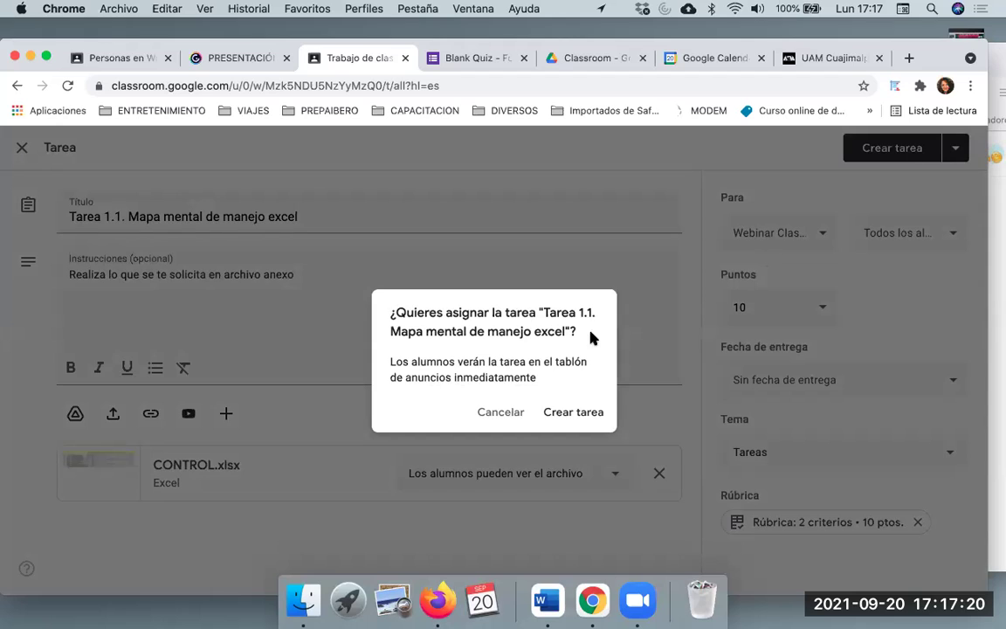
click(564, 412)
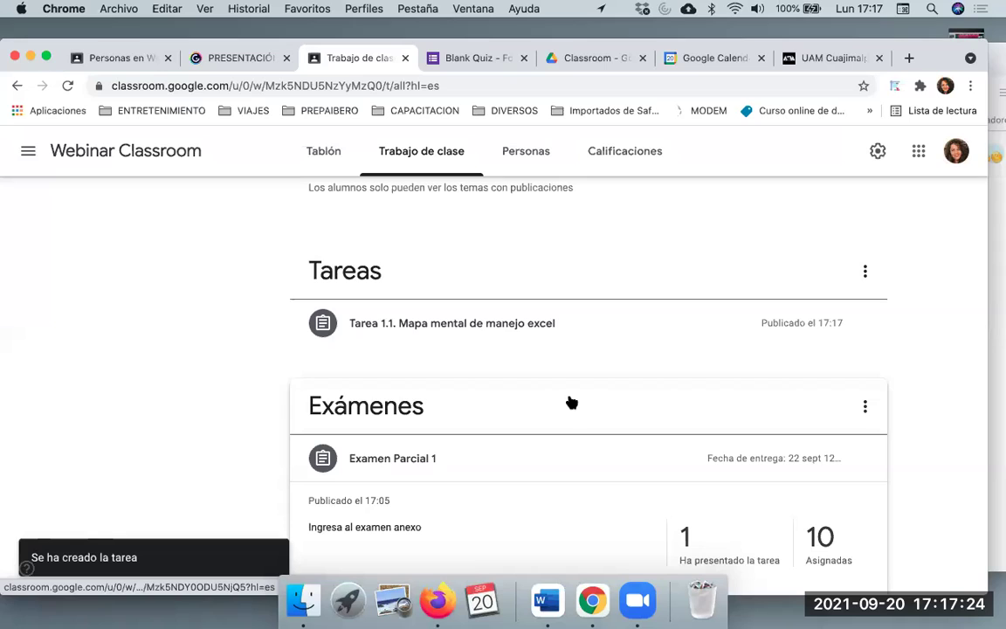
scroll(675, 343, down, 1)
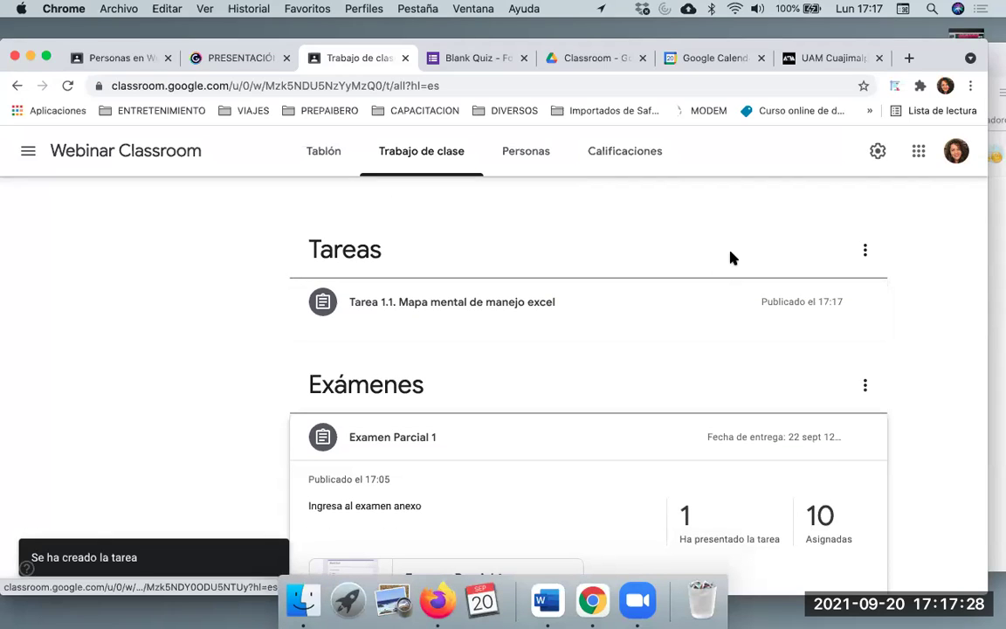
Reload the student's Firefox view to see Tarea 1.1, then return to the teacher's Chrome window
click(995, 64)
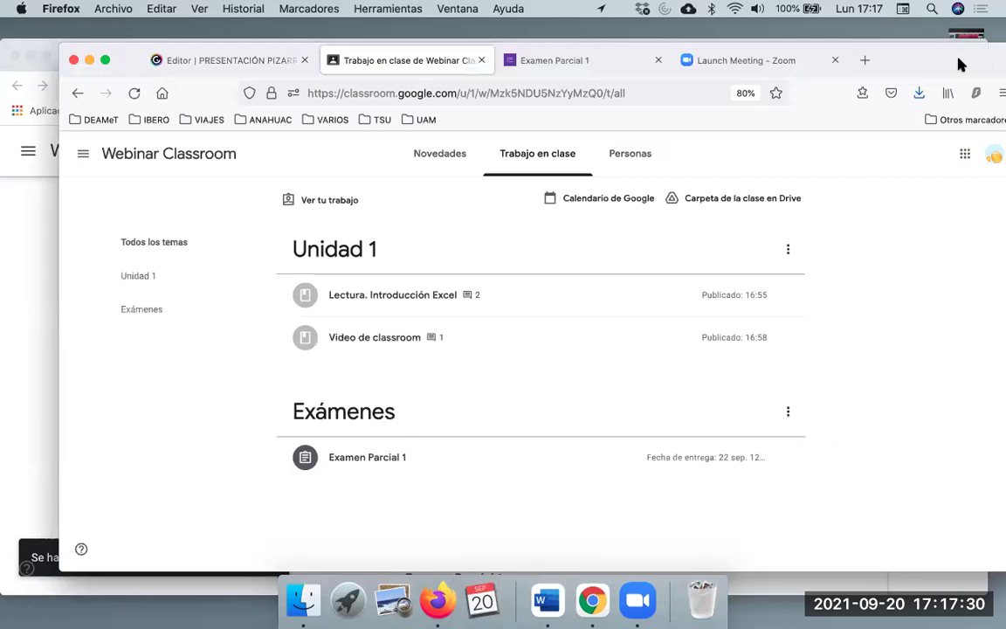
drag(933, 56, 931, 54)
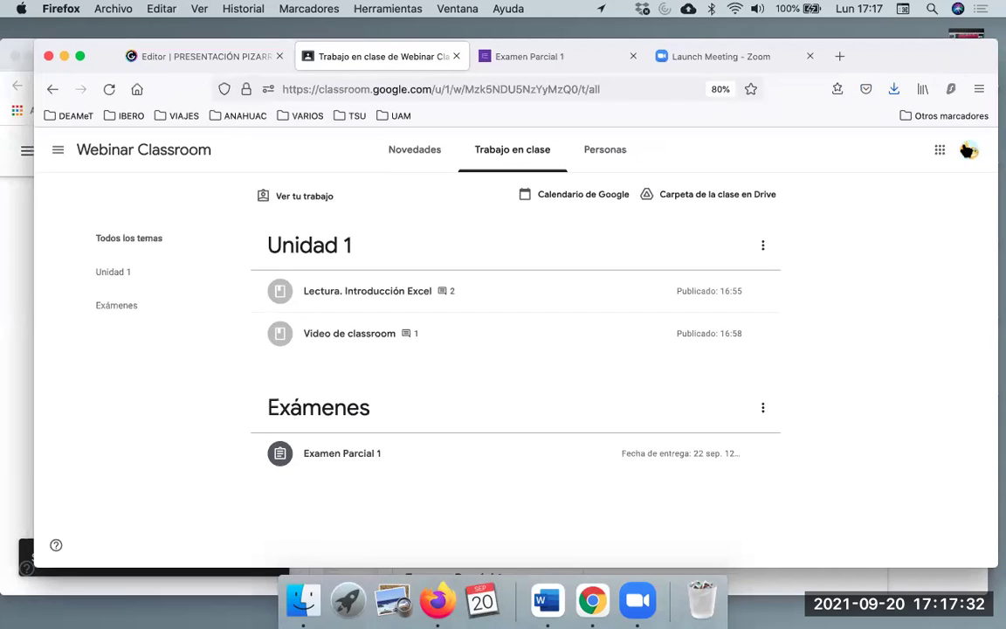
click(109, 89)
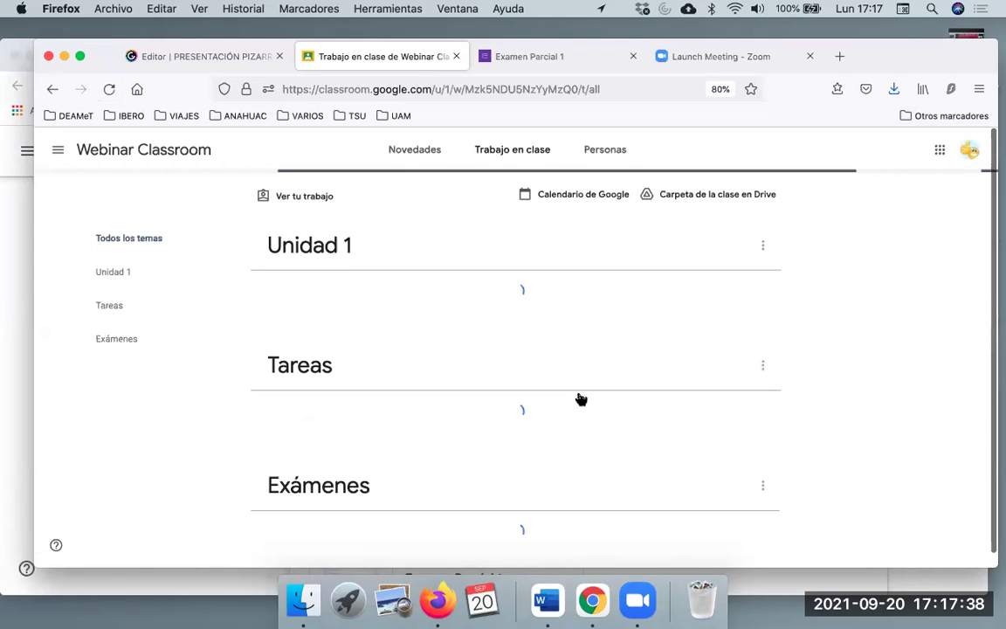
scroll(581, 410, down, 1)
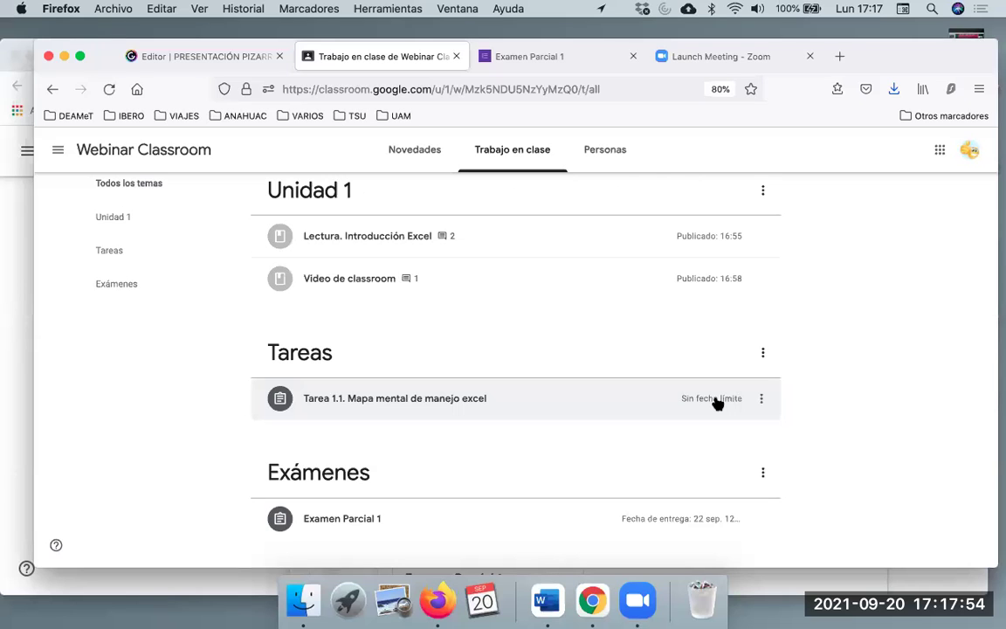
click(13, 303)
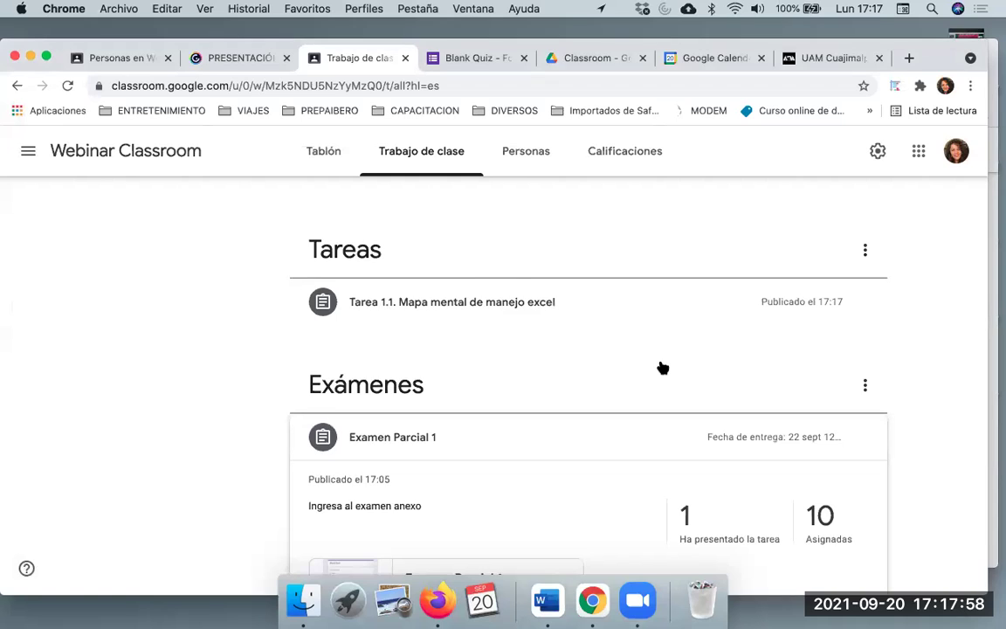
Browse the Trabajo de clase list and open the Unidad 1 topic page
scroll(661, 366, down, 3)
scroll(661, 365, up, 10)
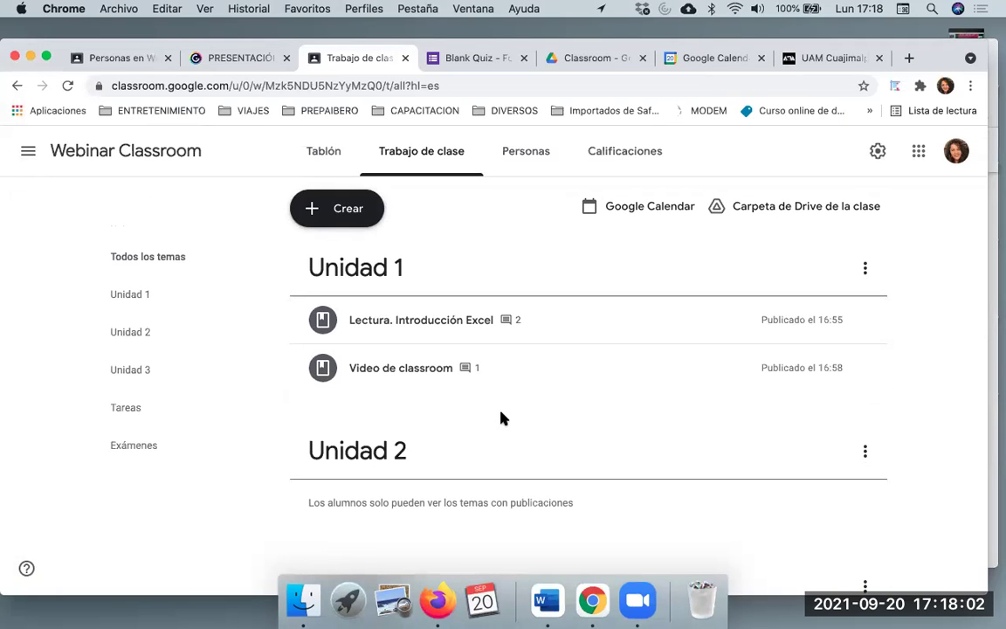
scroll(502, 415, down, 5)
scroll(513, 411, down, 4)
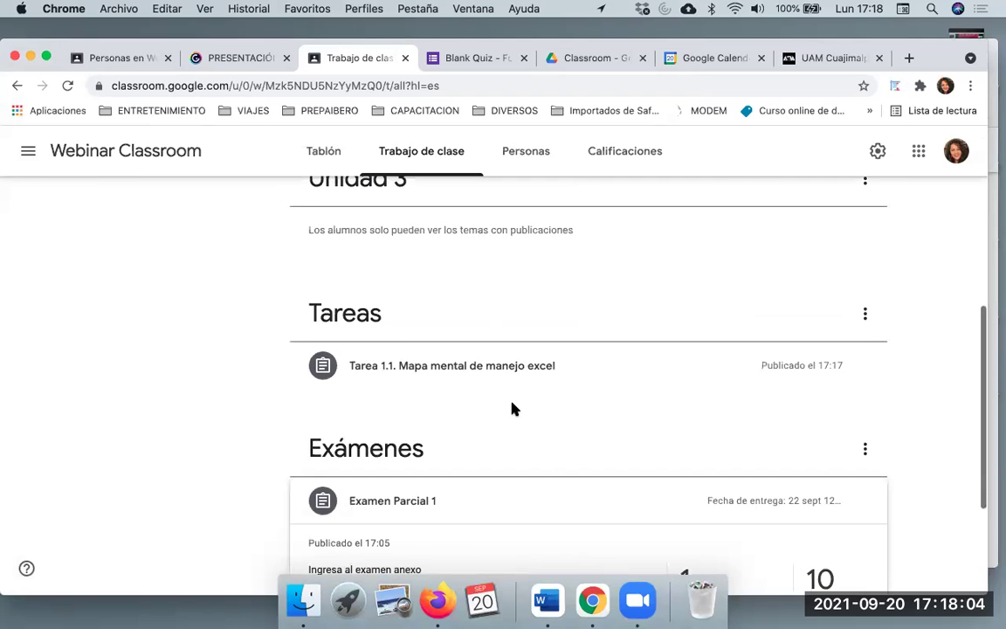
scroll(568, 384, down, 3)
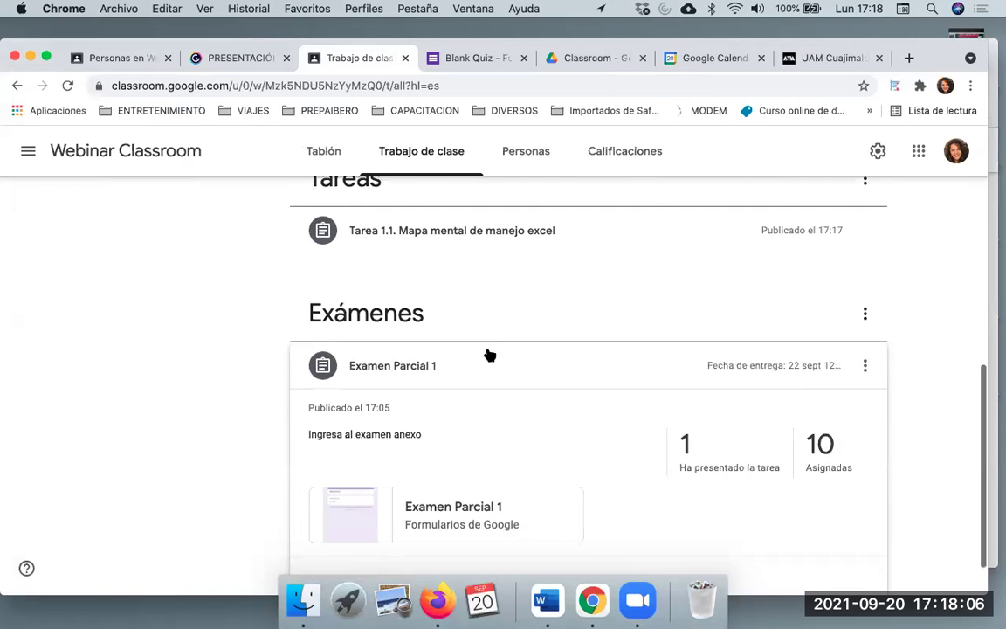
scroll(508, 440, up, 7)
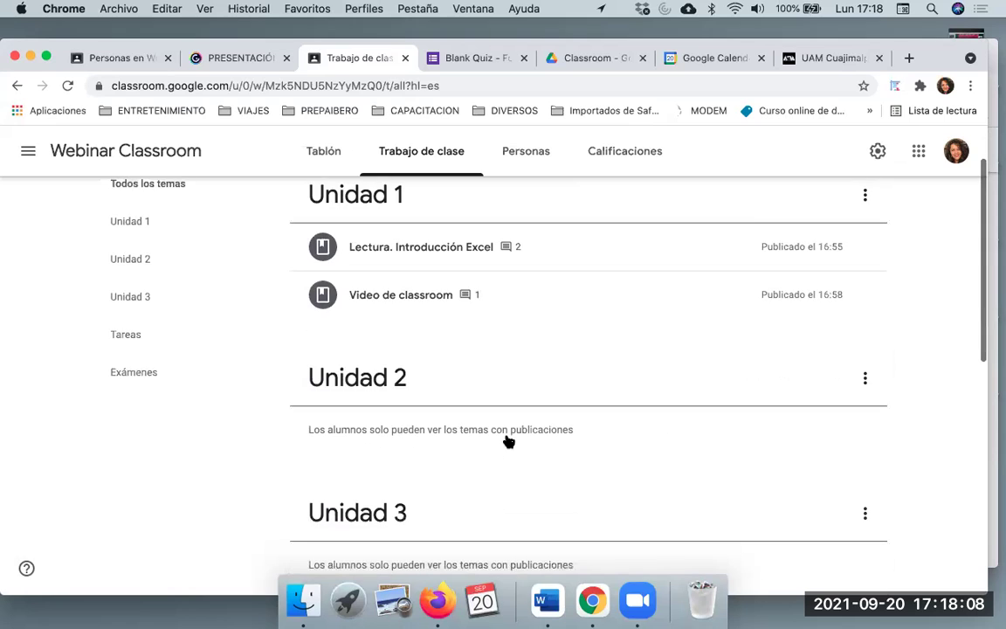
scroll(505, 437, up, 3)
click(356, 215)
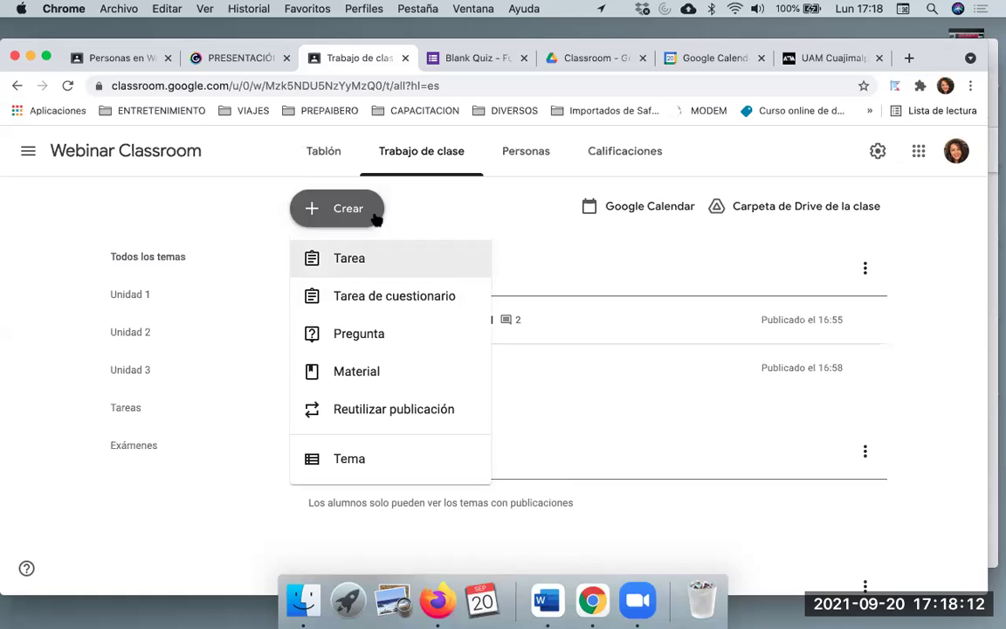
click(604, 252)
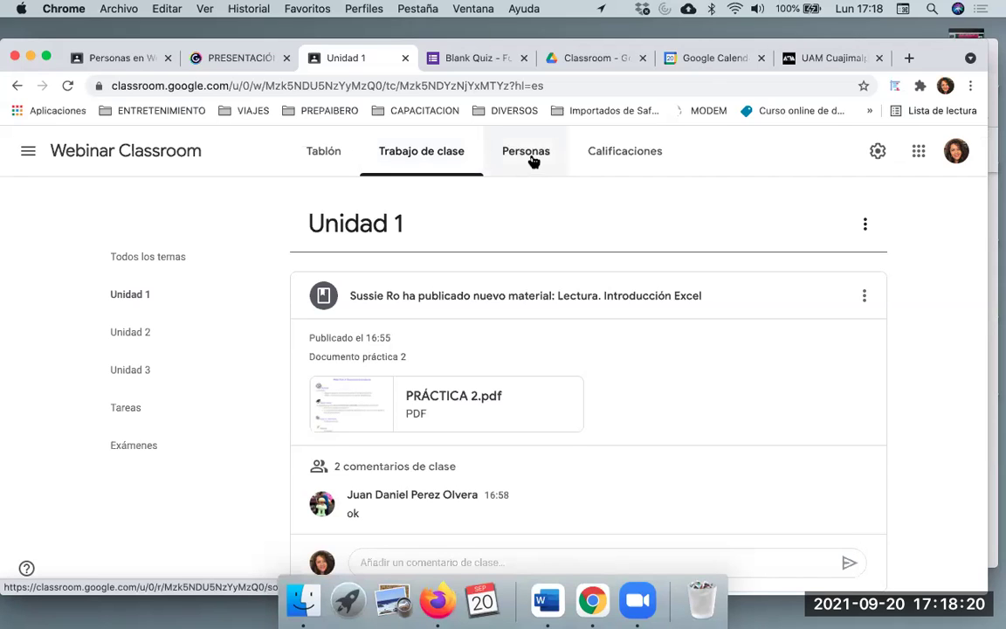
Open the Calificaciones gradebook full-screen and review students' Tarea 1.1 and Examen Parcial 1 grades
click(614, 163)
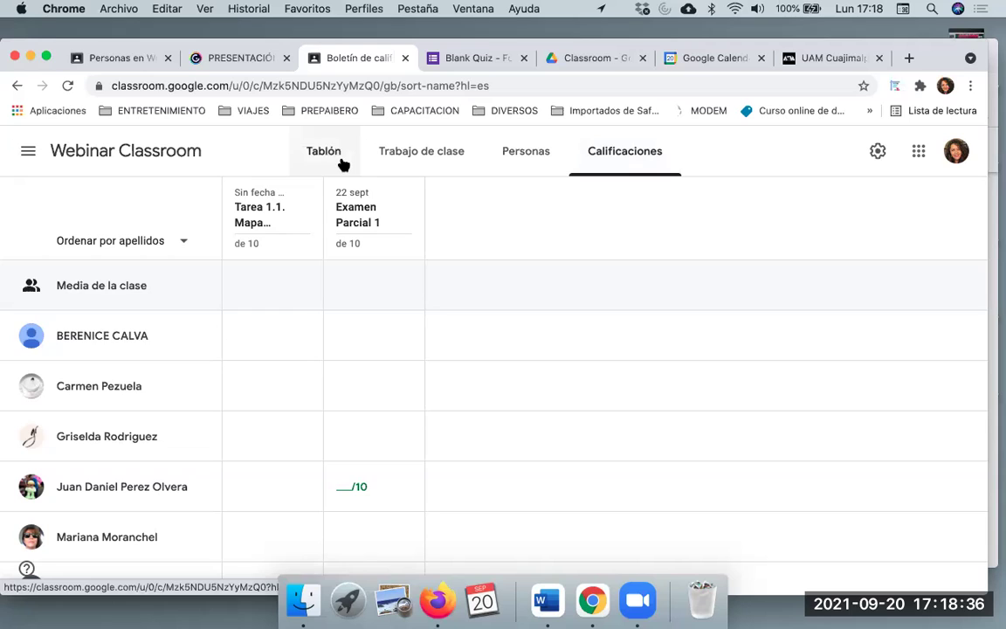
click(47, 55)
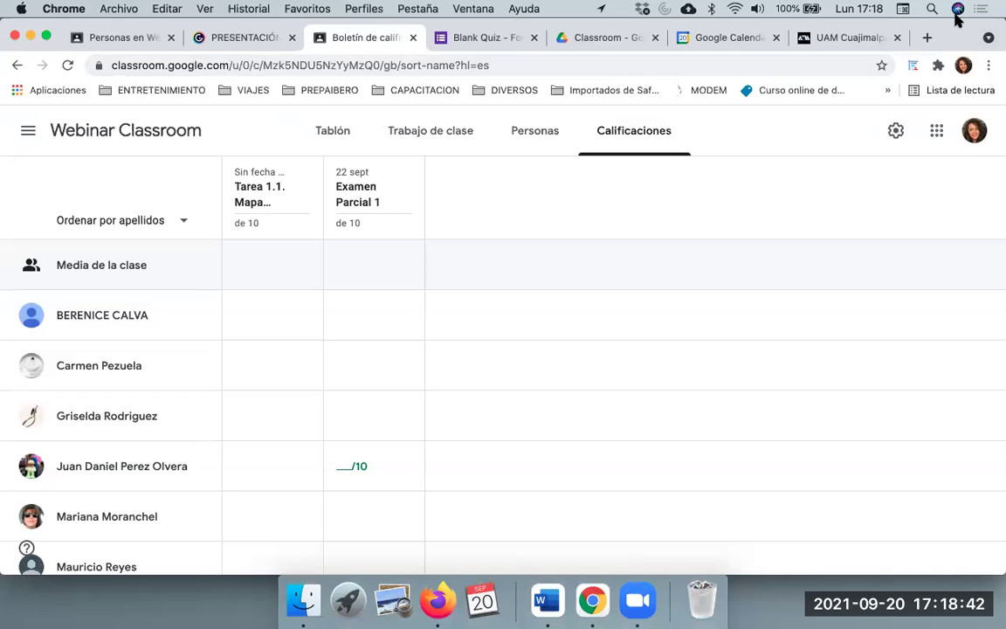
mouse_move(960, 32)
mouse_down()
mouse_move(962, 61)
mouse_move(964, 45)
mouse_up()
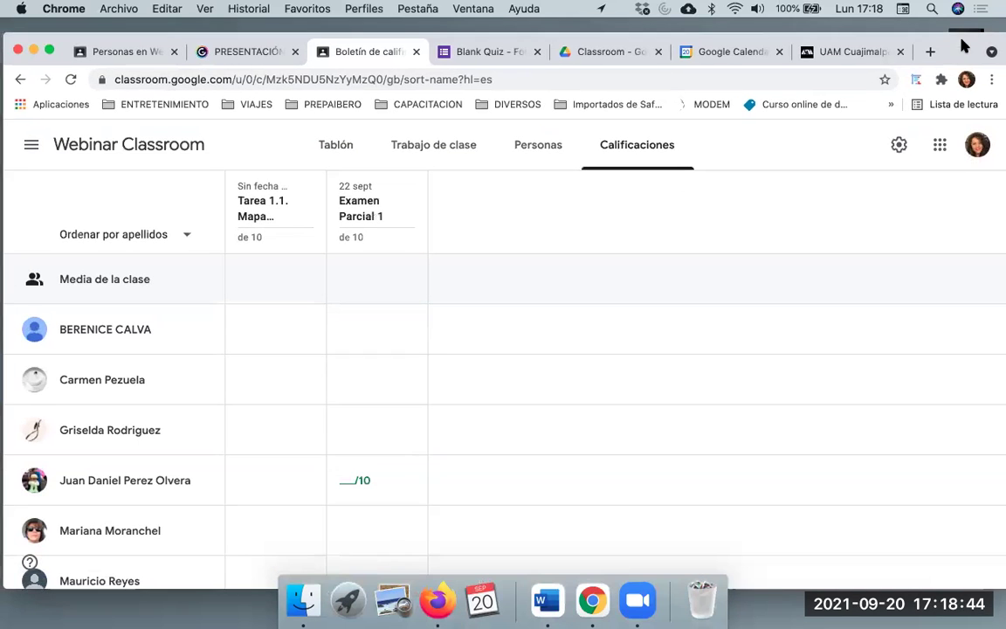
scroll(268, 298, down, 1)
scroll(253, 297, up, 1)
scroll(143, 371, down, 4)
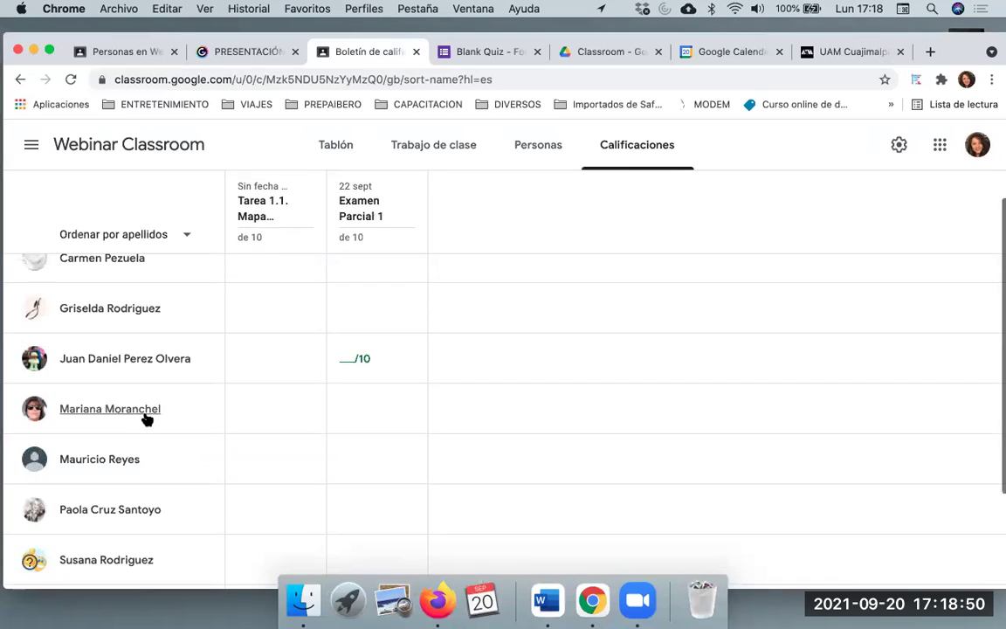
scroll(146, 420, down, 4)
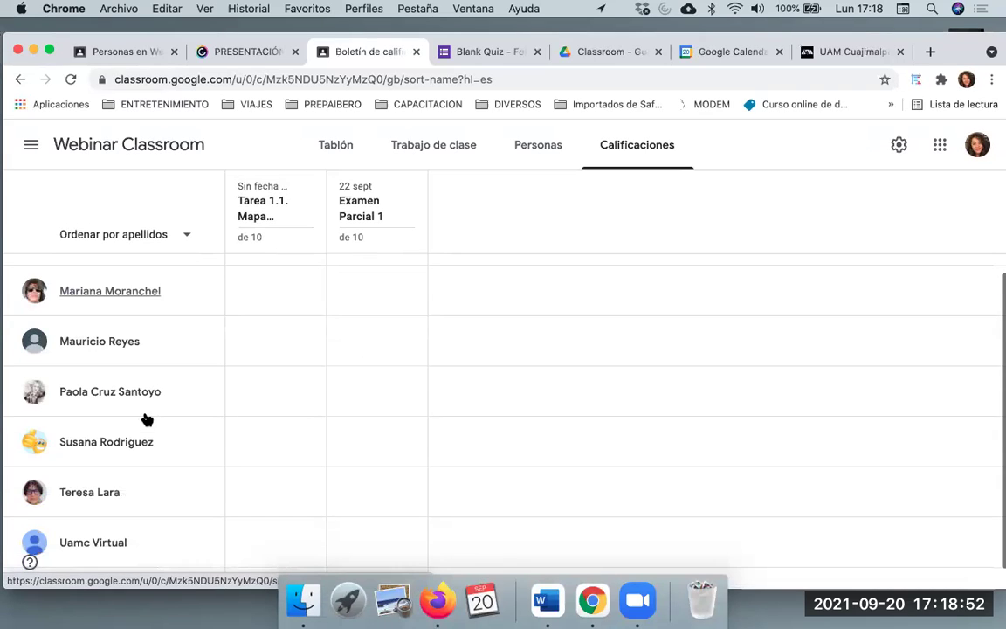
scroll(147, 420, up, 5)
scroll(157, 376, up, 2)
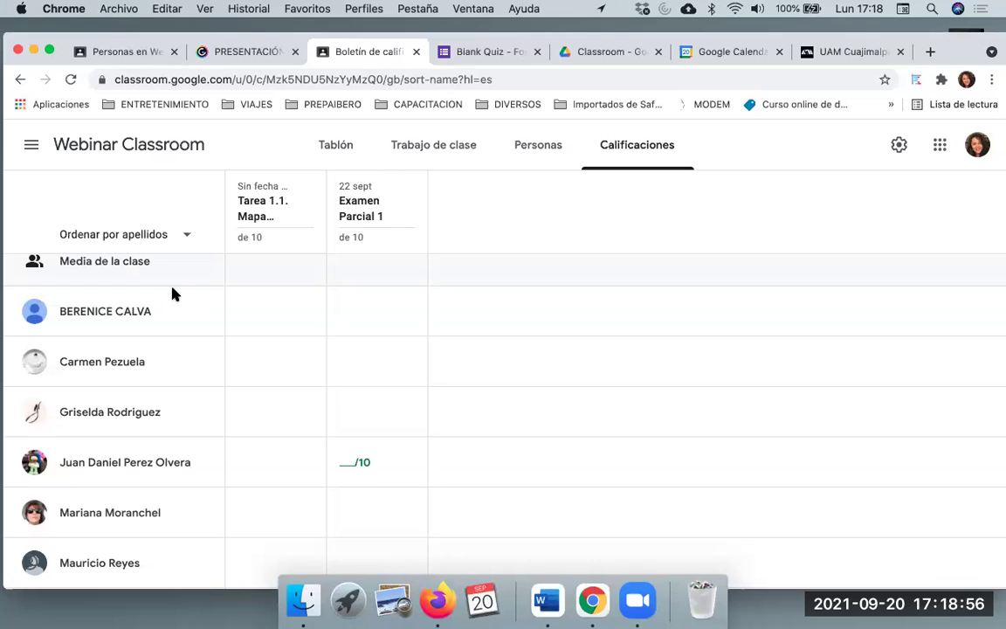
scroll(173, 295, up, 1)
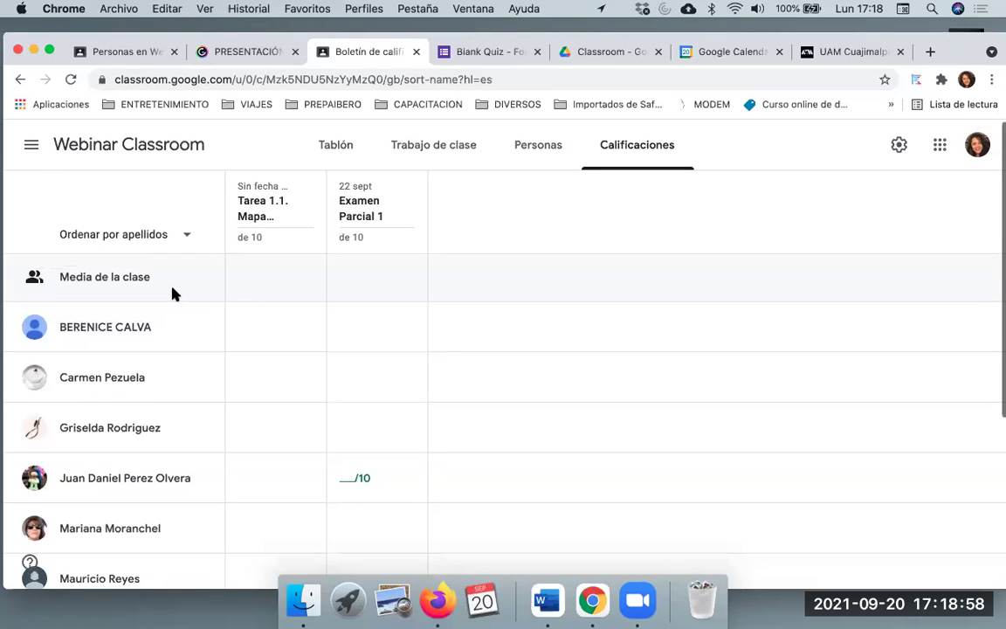
scroll(173, 294, down, 1)
scroll(173, 294, down, 3)
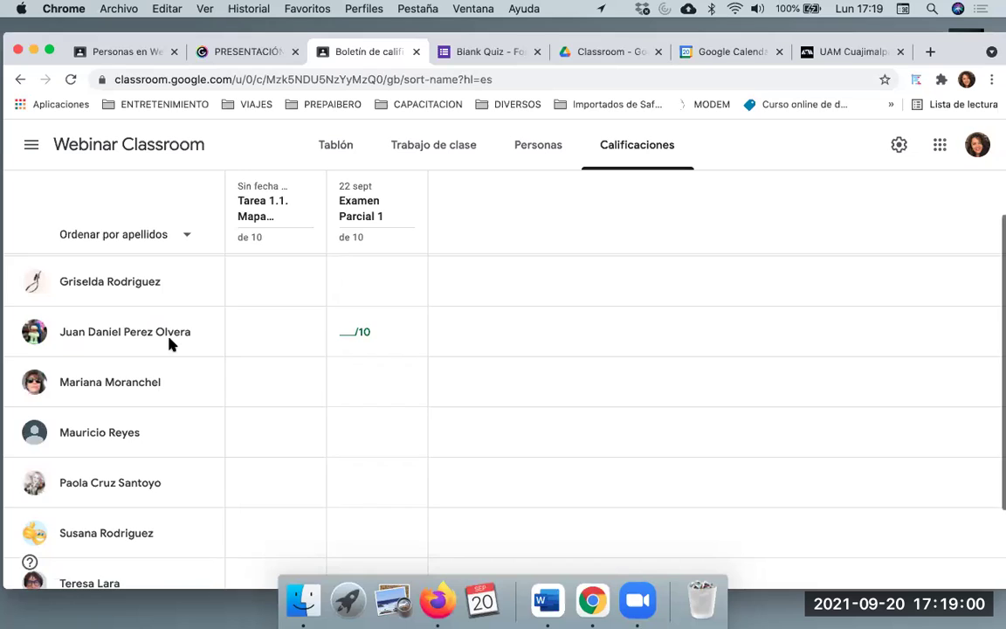
scroll(170, 343, down, 2)
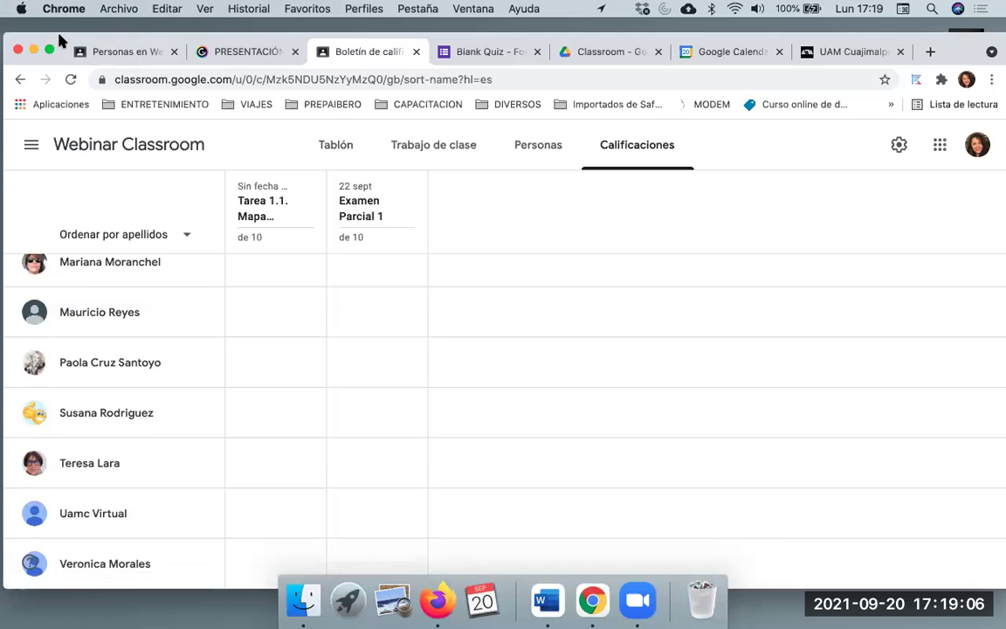
drag(60, 38, 54, 79)
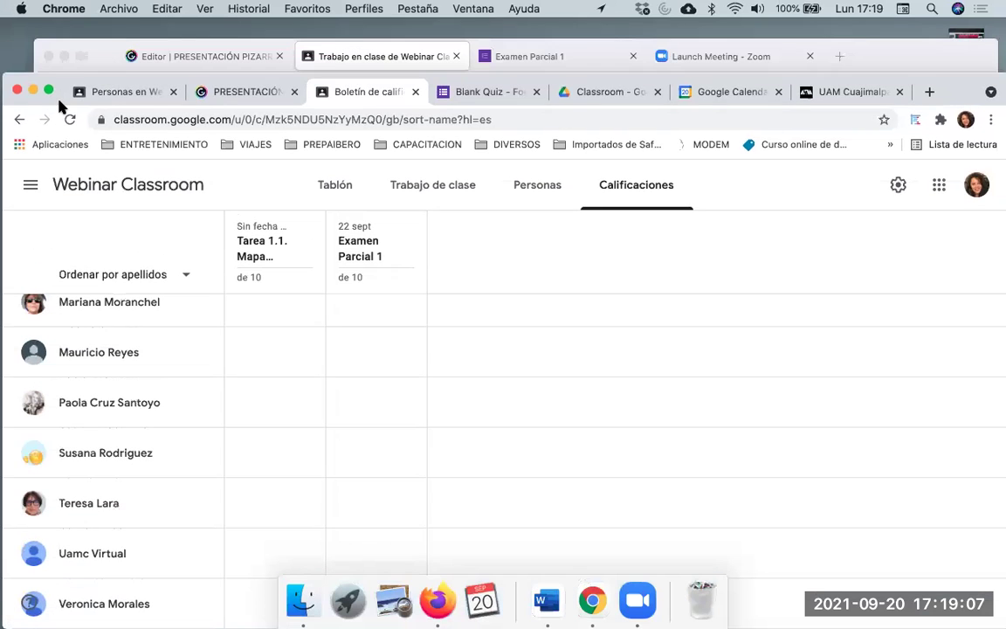
In the student's Firefox view, expand Tarea 1.1 and preview its 2-criteria, 10-point rubric
click(878, 50)
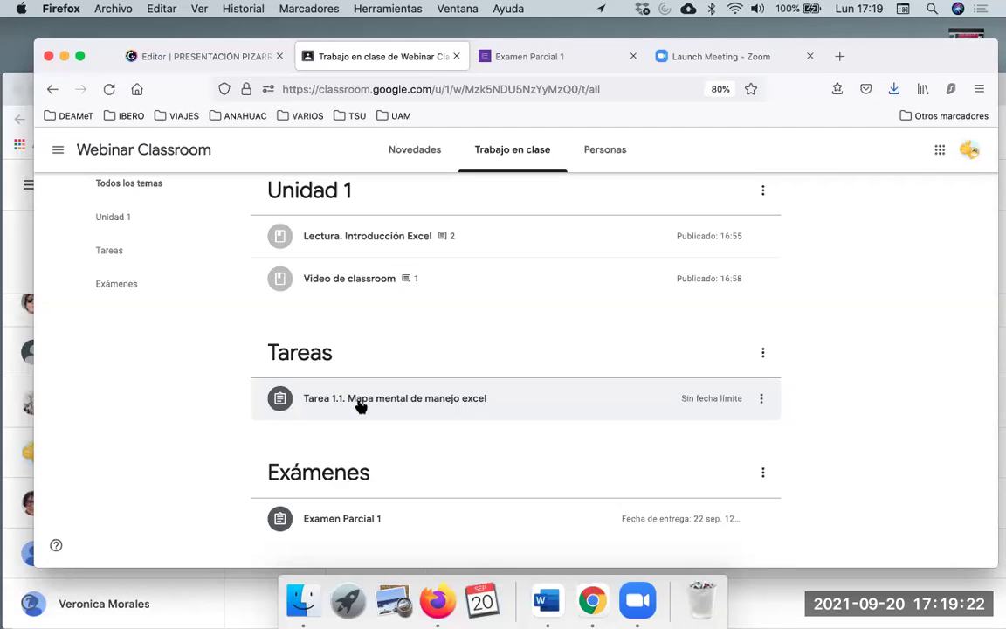
click(360, 403)
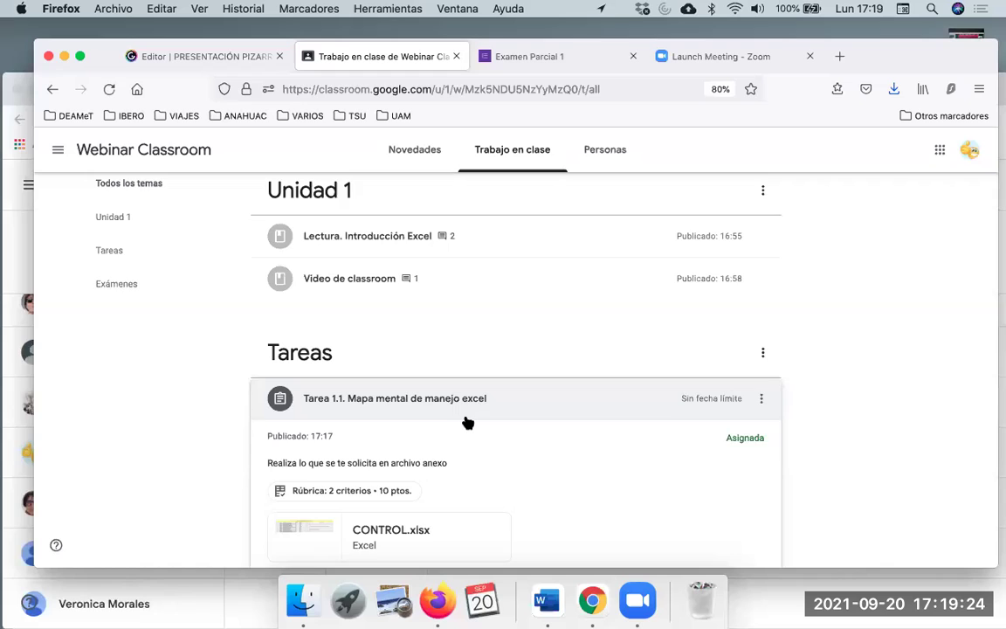
scroll(467, 422, down, 3)
scroll(749, 294, down, 1)
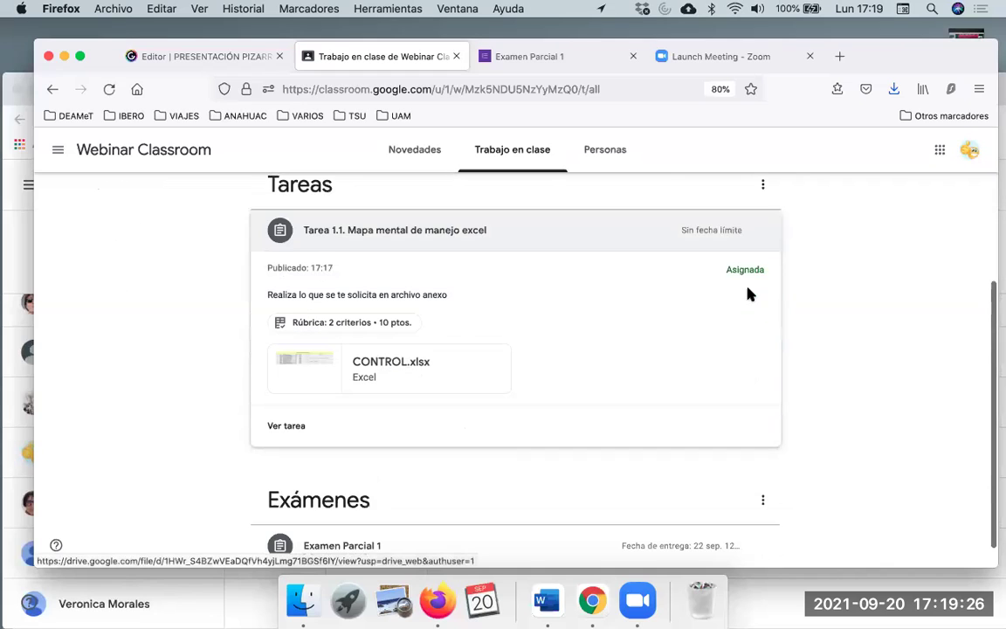
click(392, 323)
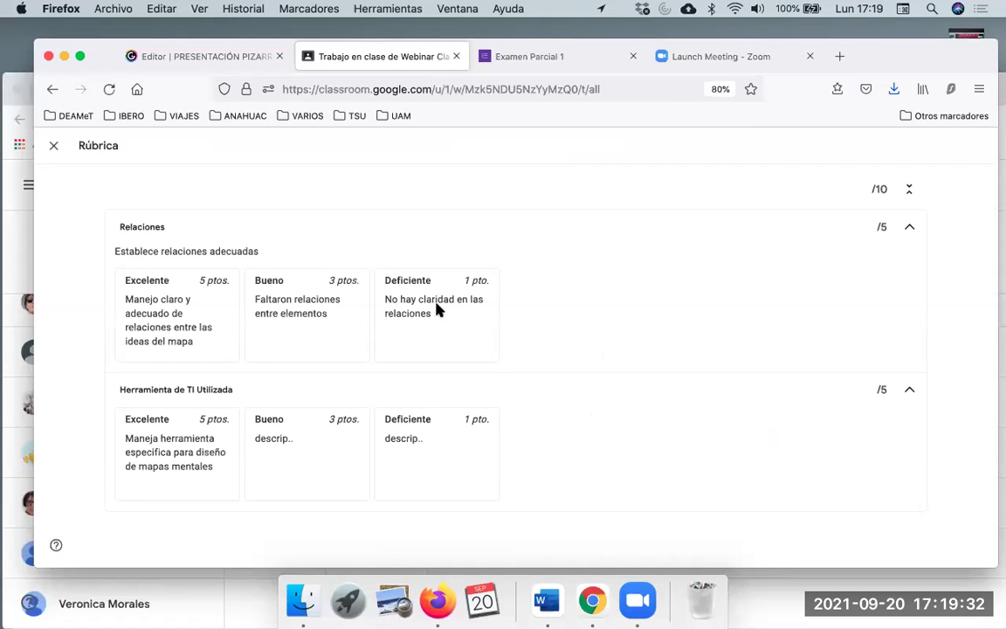
click(54, 148)
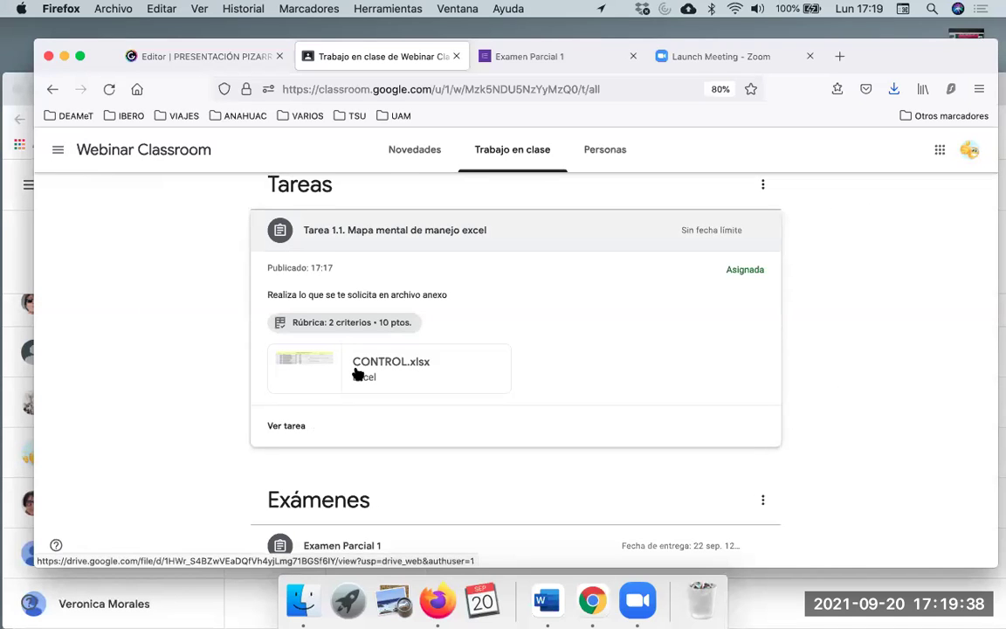
Post the private comment 'Maestra la tarea está muy complicada' on Tarea 1.1 and dismiss the tip
click(291, 425)
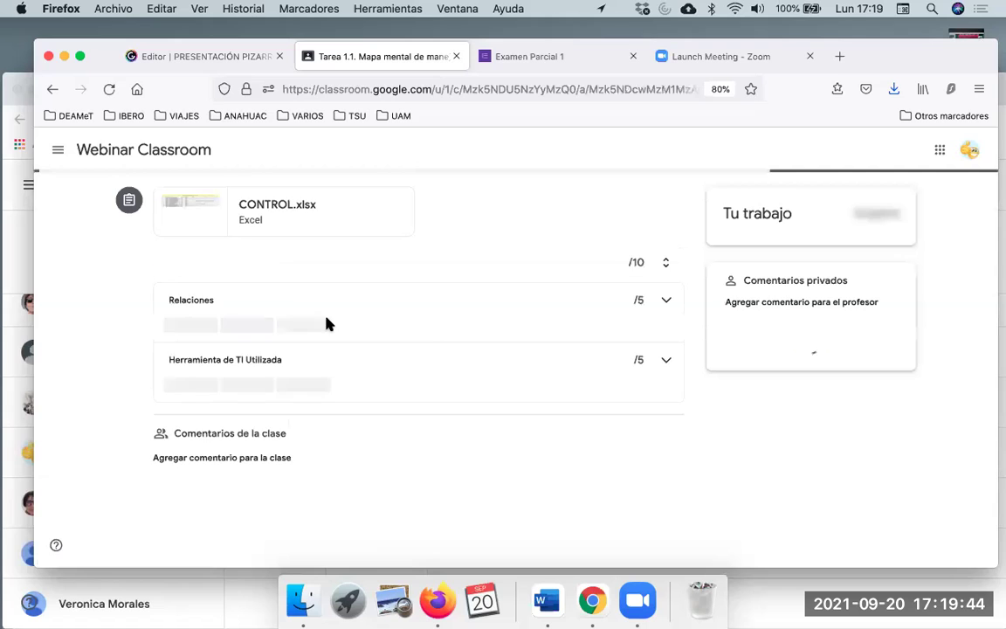
scroll(427, 330, down, 1)
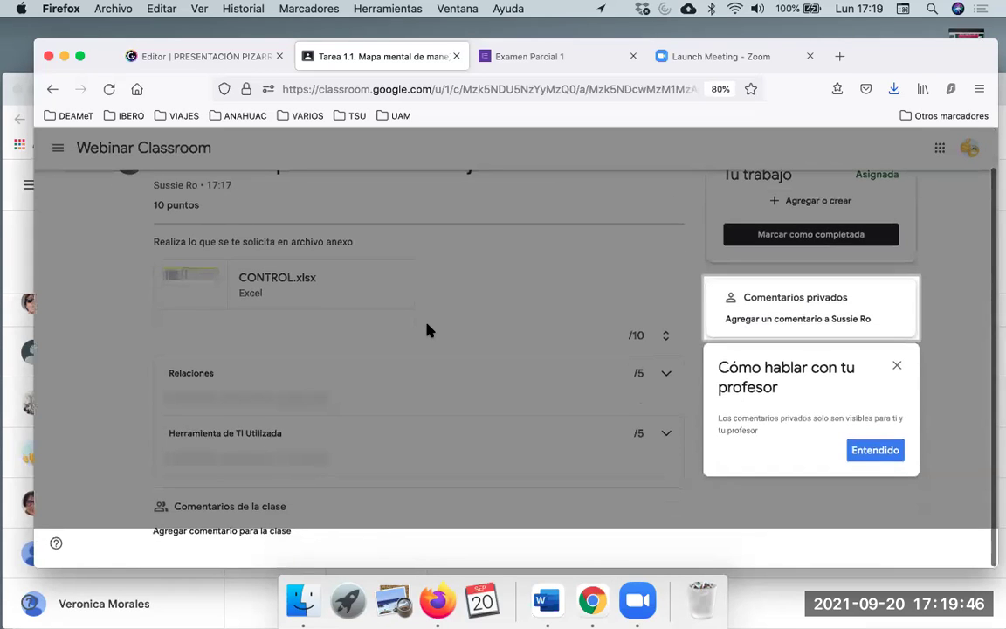
click(779, 322)
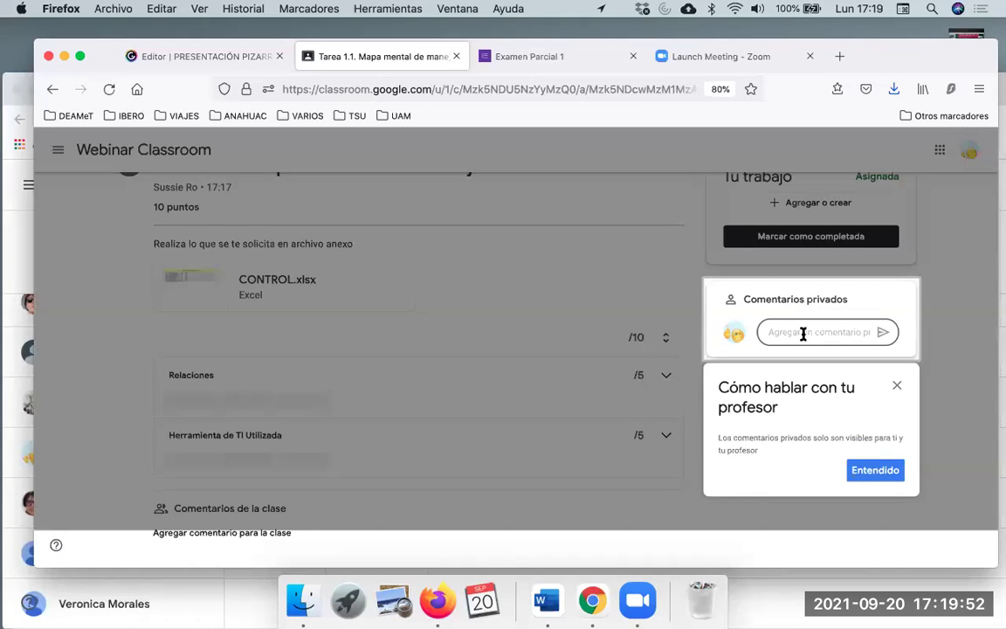
text(Maestr)
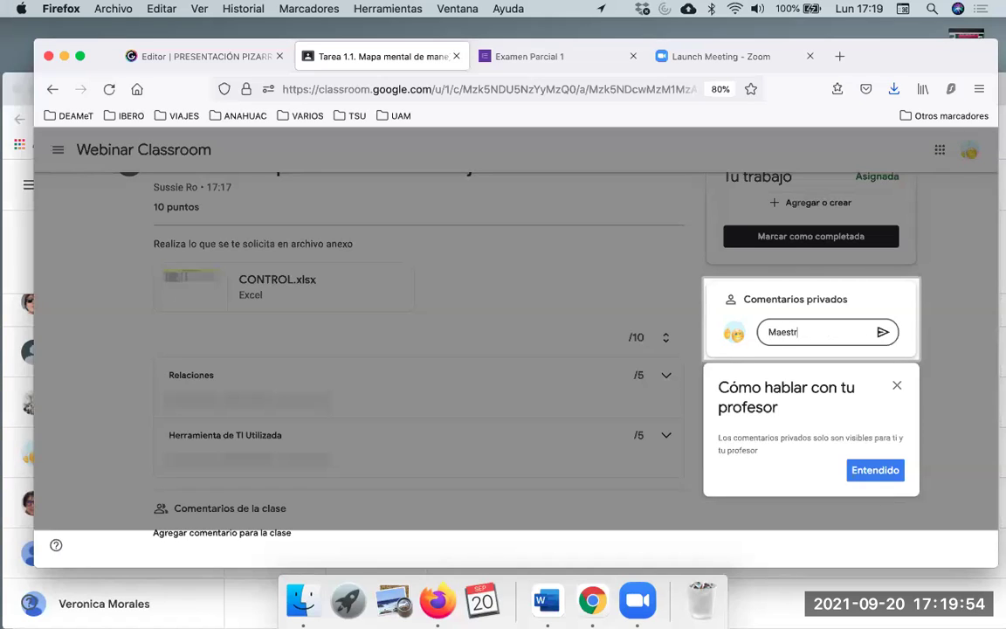
text(a la tarea )
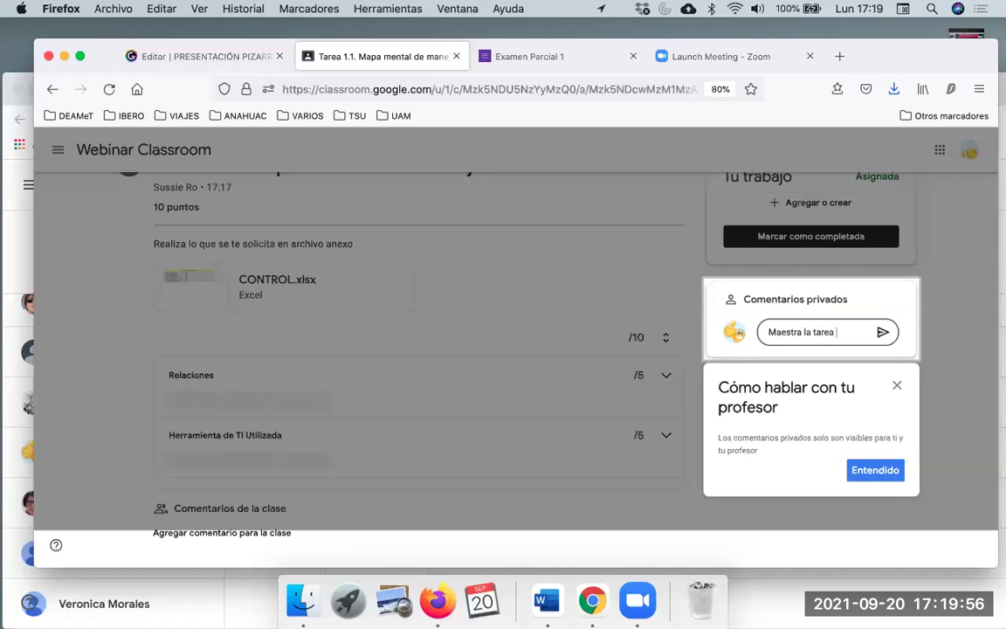
text(está muy c)
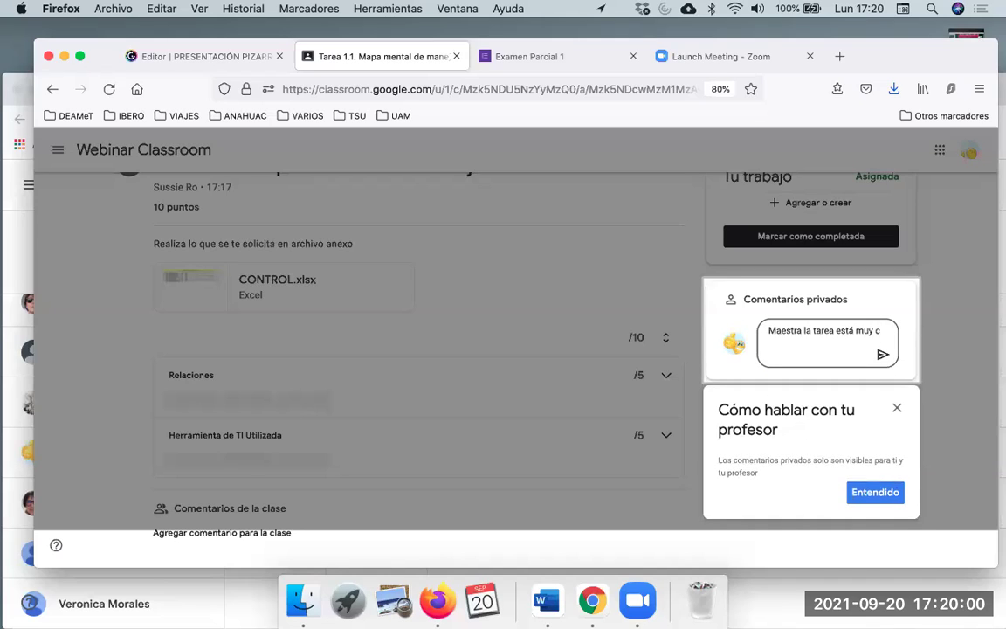
text(omplicada)
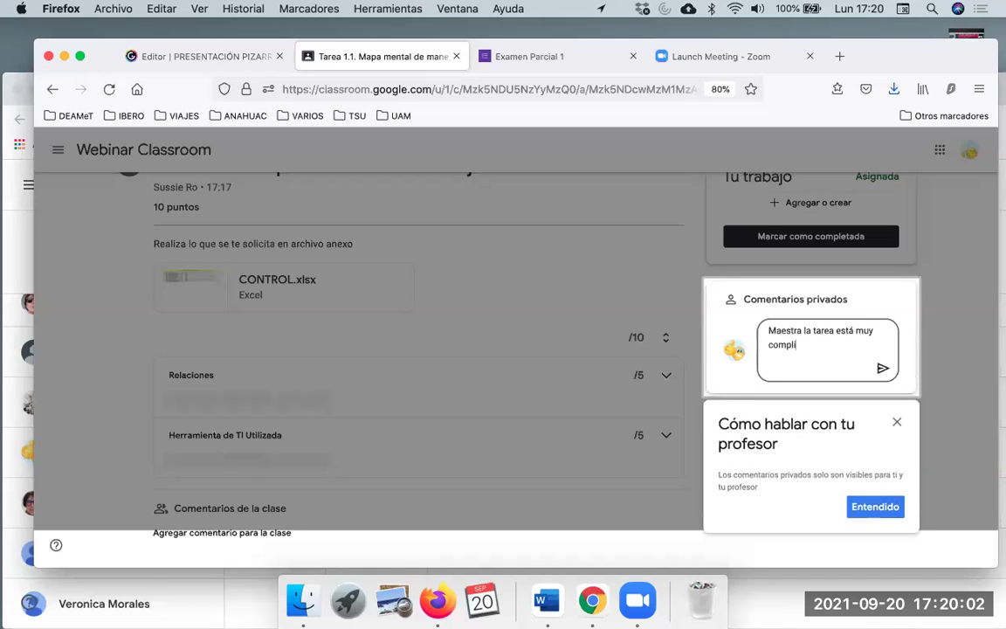
click(881, 369)
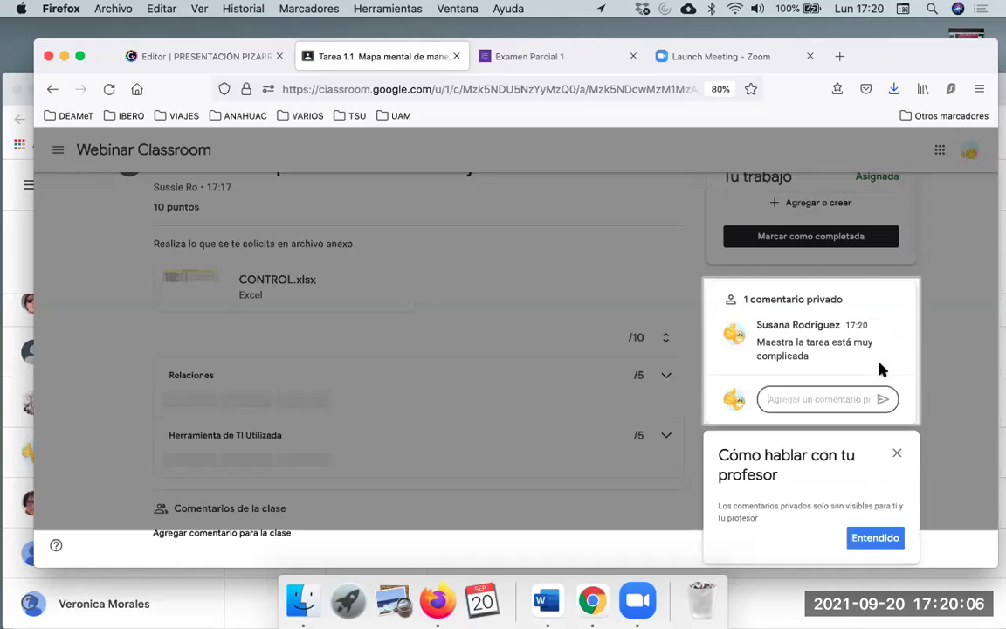
click(876, 536)
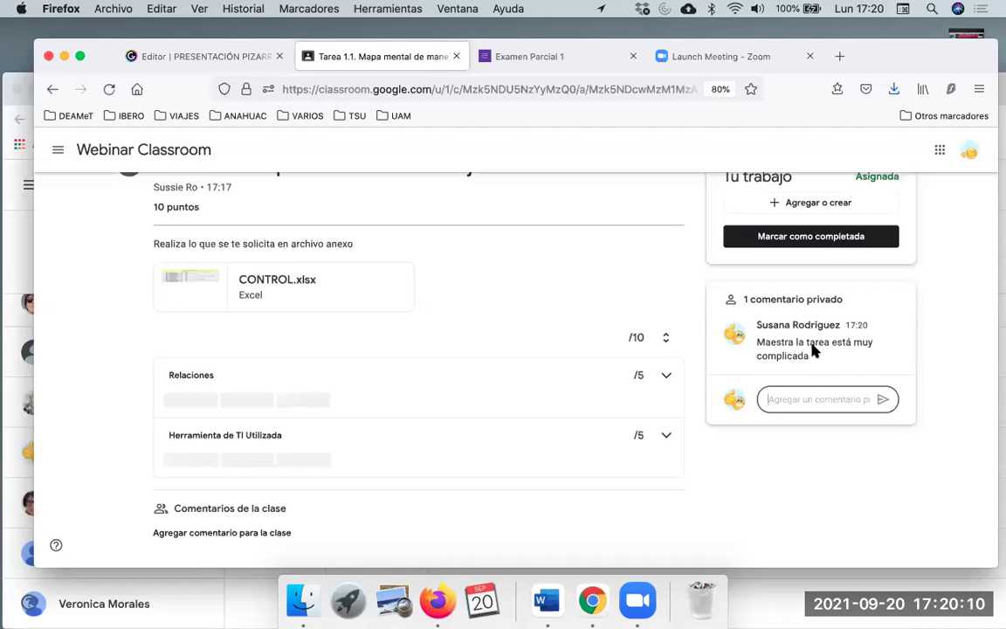
scroll(801, 321, up, 1)
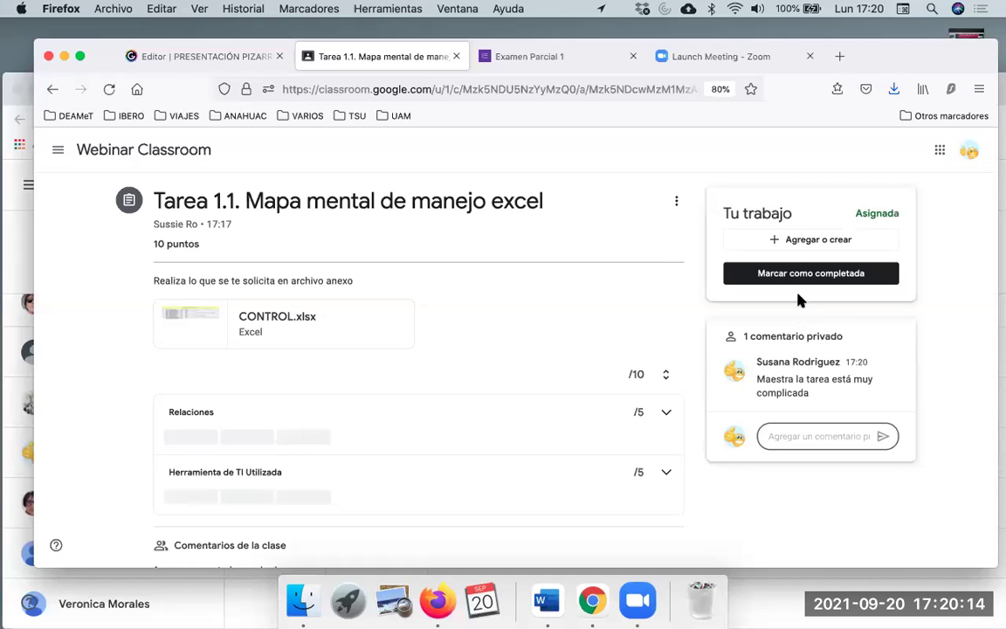
Choose Archivo from the Agregar o crear menu to upload a file to Tarea 1.1
click(788, 243)
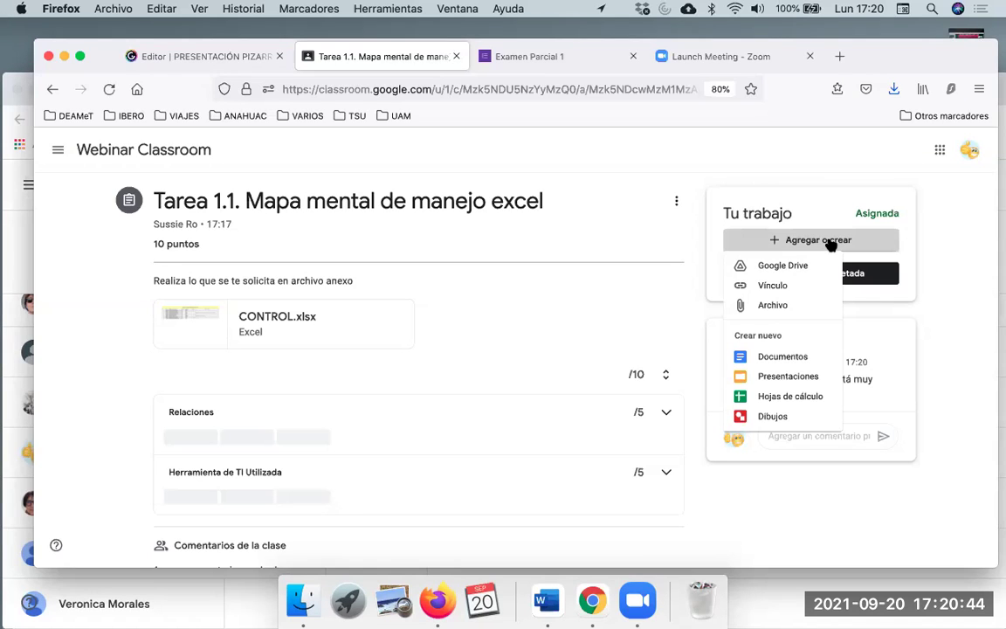
click(773, 304)
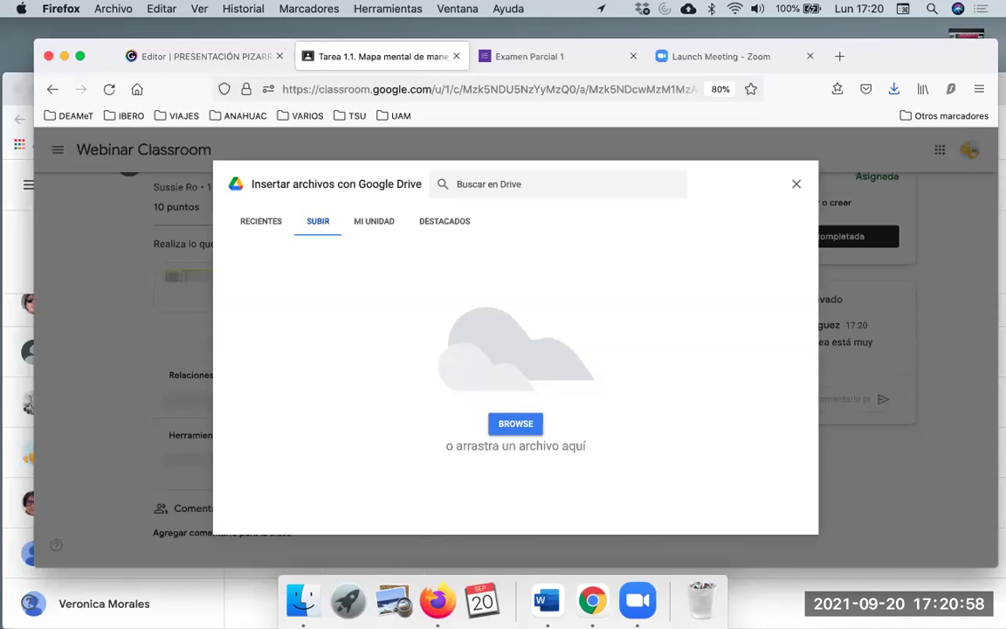
In a new Finder window, browse to CURSOS and select the Kahoot y Socrative document
click(300, 600)
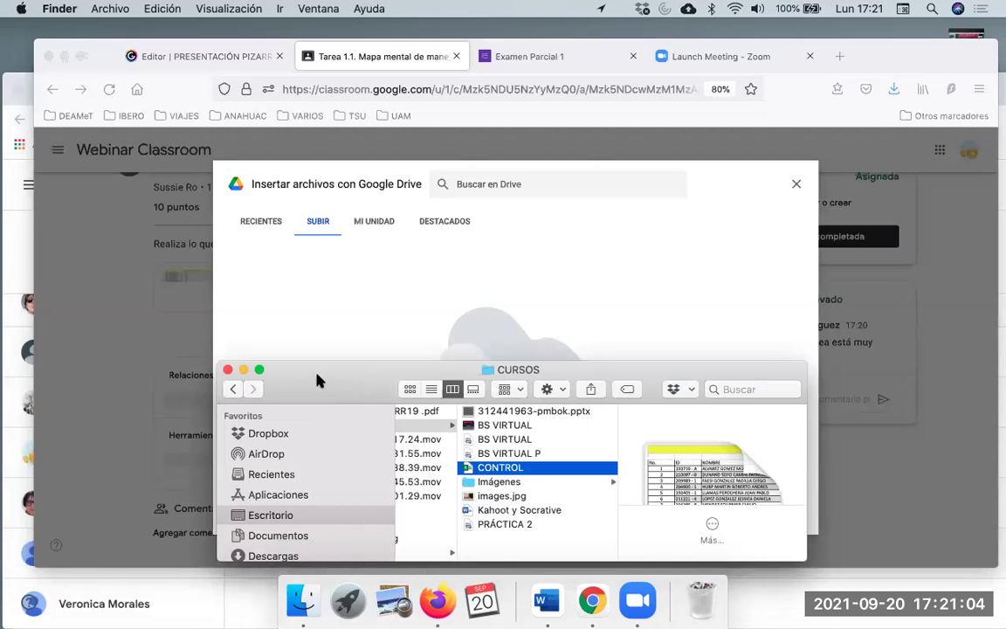
key(super+w)
key(super+n)
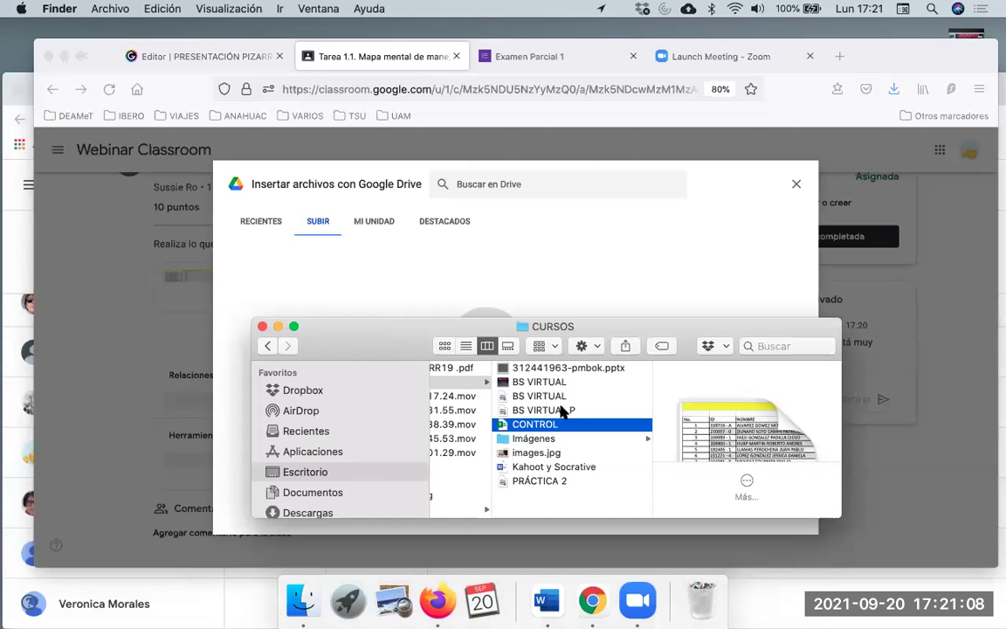
scroll(564, 410, left, 2)
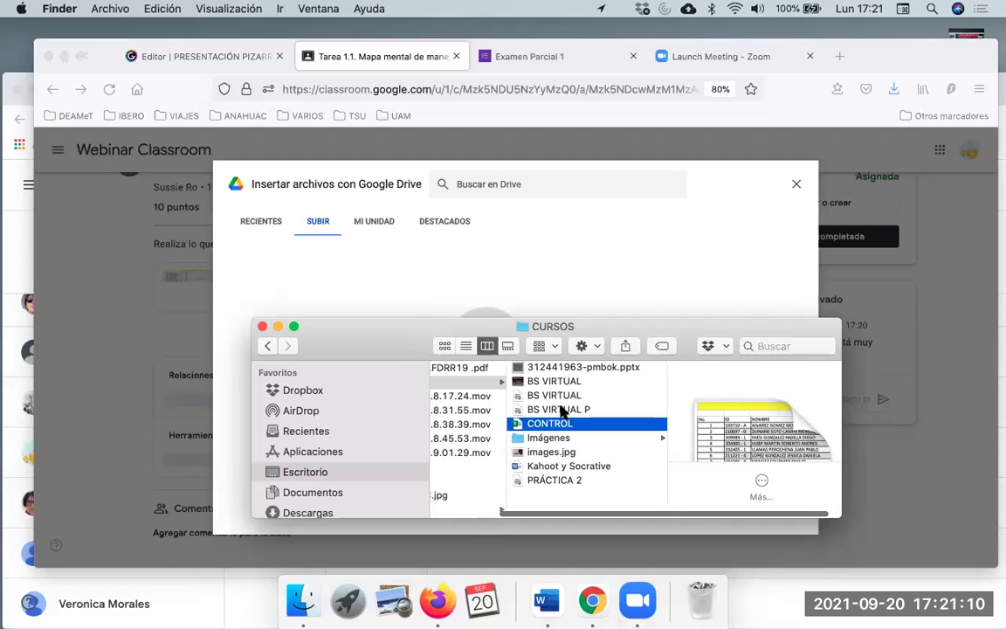
scroll(563, 412, left, 3)
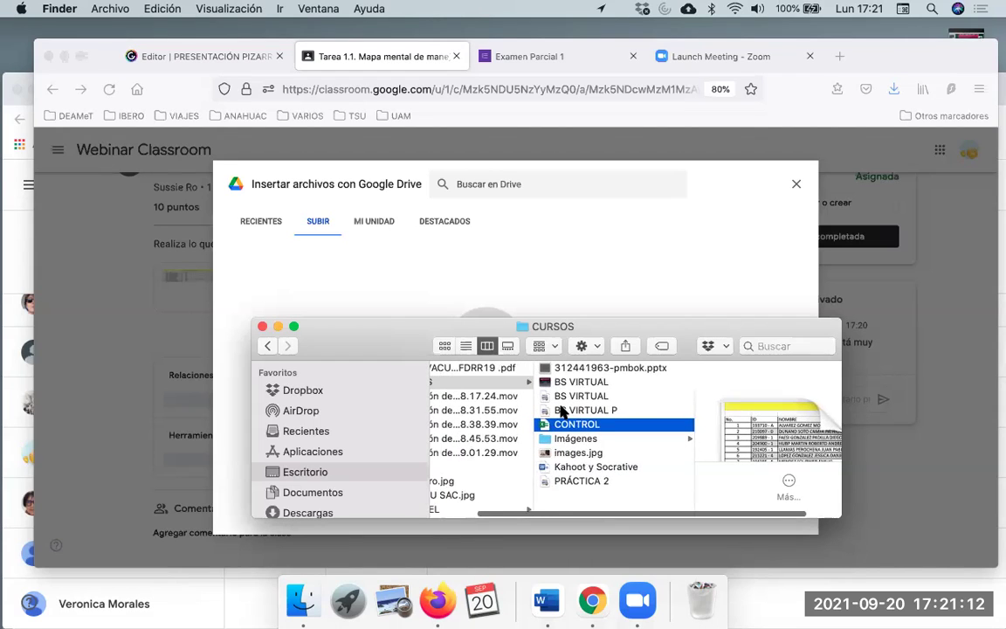
scroll(563, 412, left, 3)
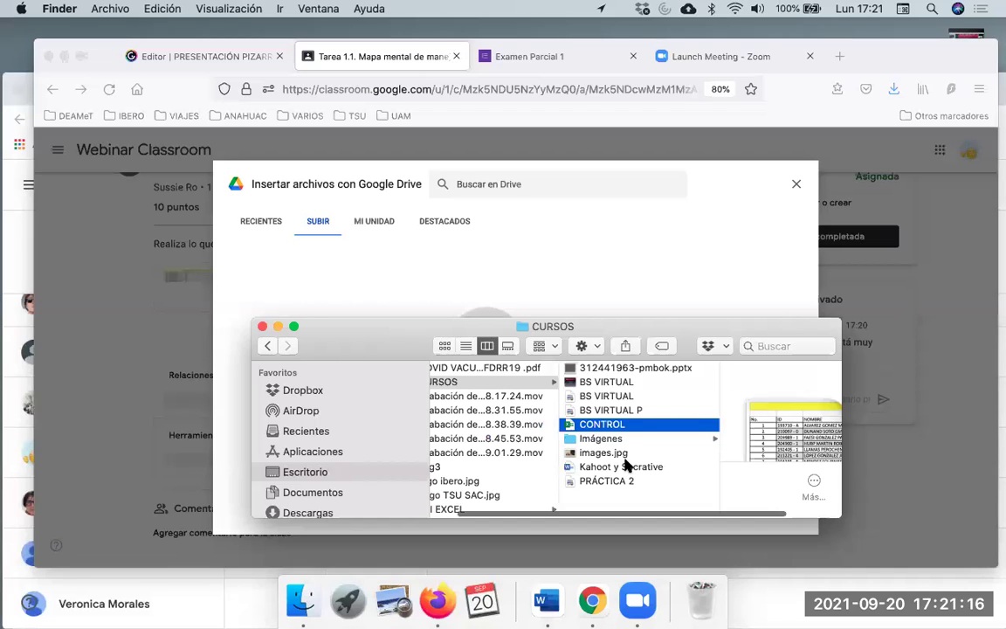
scroll(625, 469, left, 1)
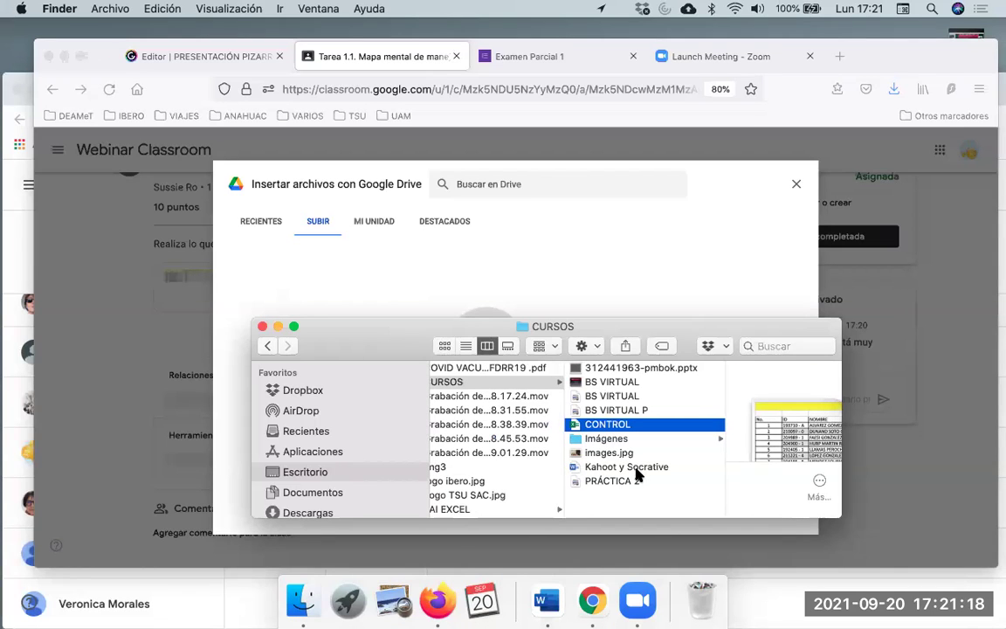
click(635, 469)
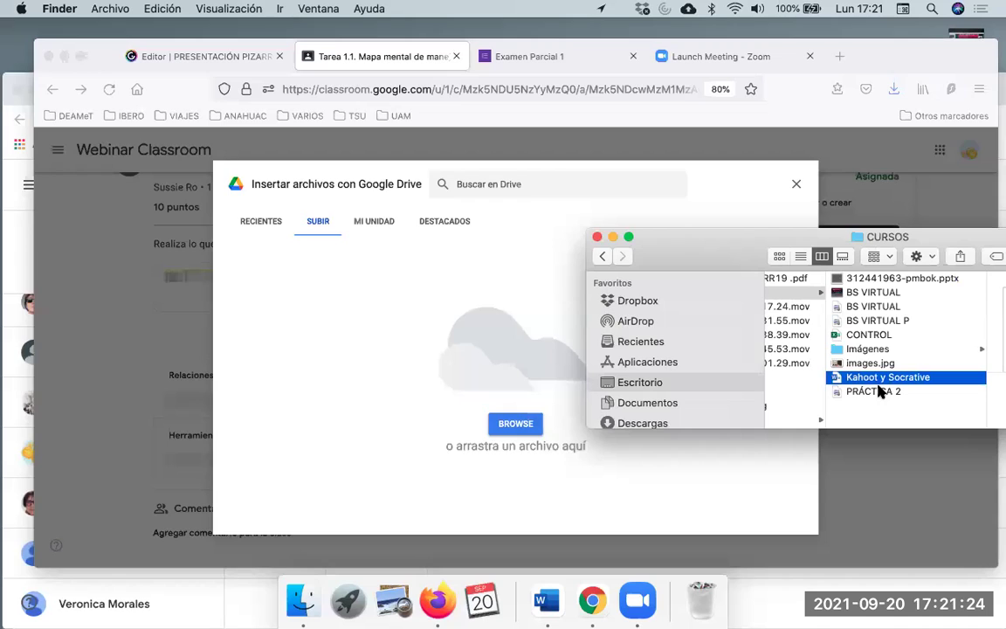
Attach Kahoot y Socrative.docx to Tarea 1.1 by dropping it into the Drive upload window
drag(849, 380, 463, 327)
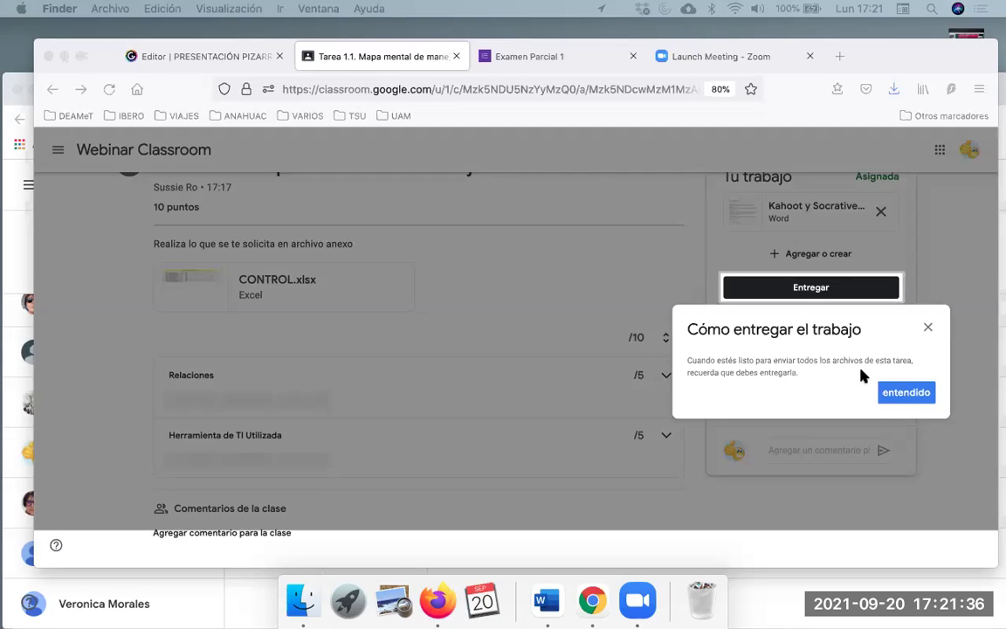
click(895, 400)
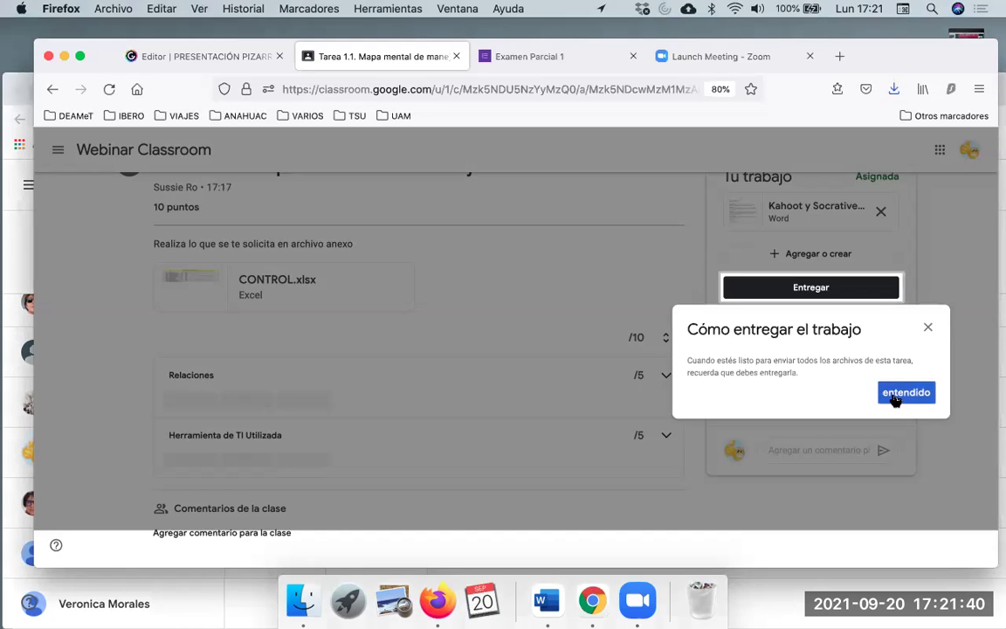
click(895, 398)
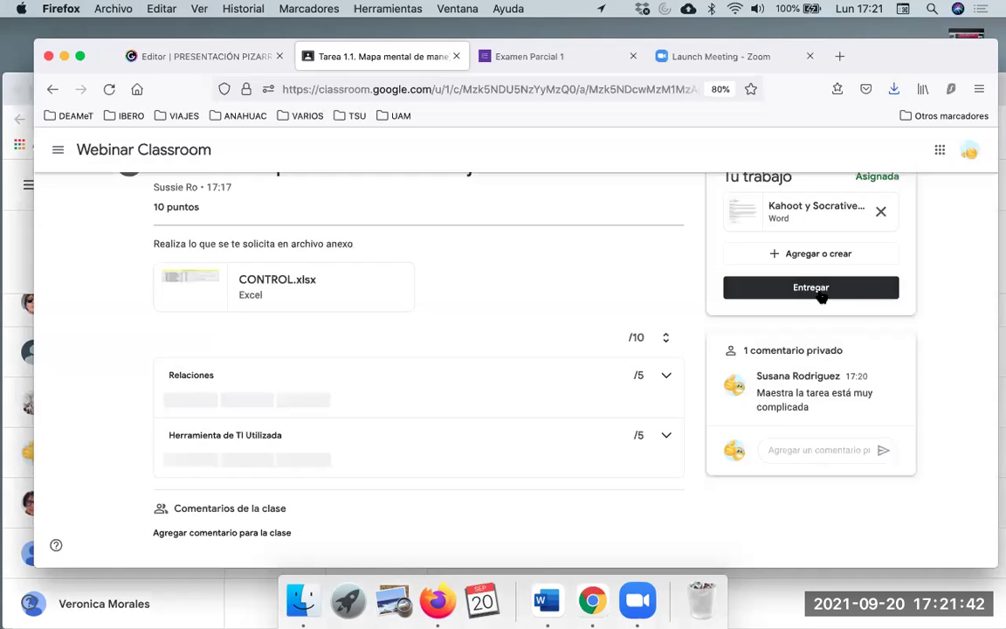
Turn in Tarea 1.1 with Kahoot y Socrative.docx, confirming the Entregar dialog
scroll(834, 290, up, 1)
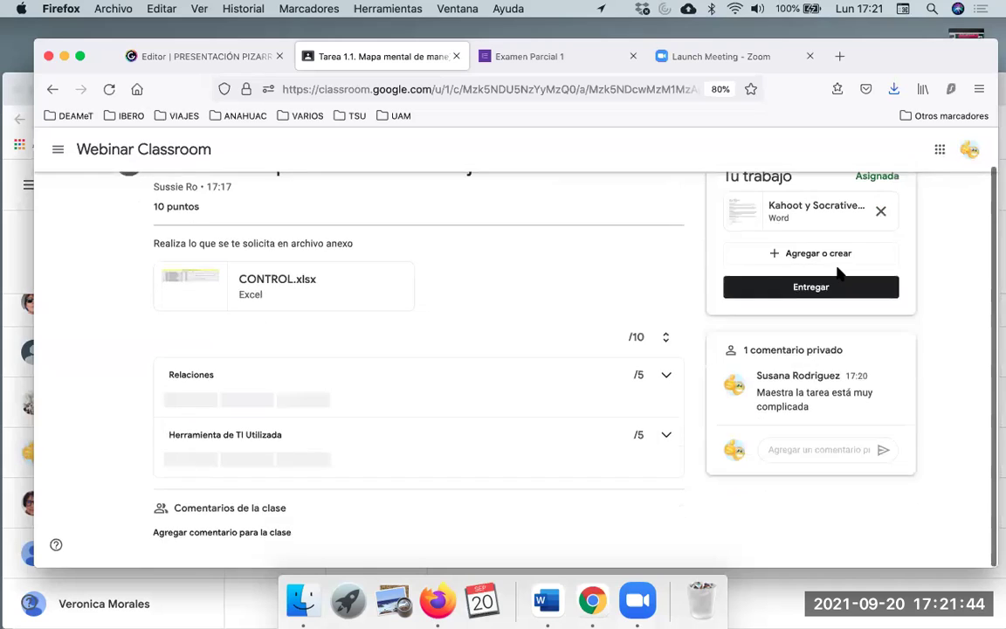
click(824, 322)
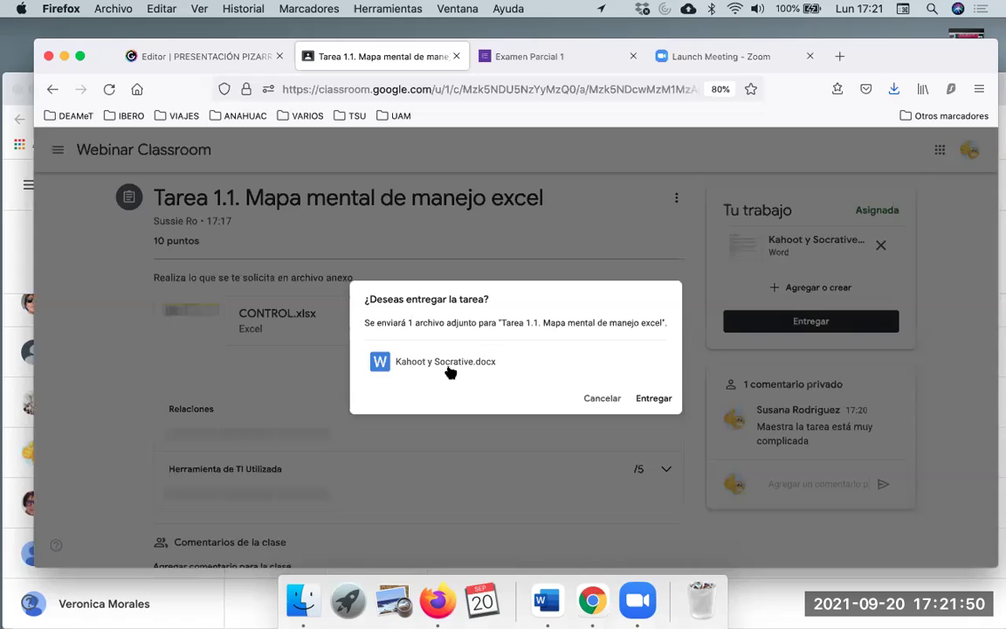
click(650, 400)
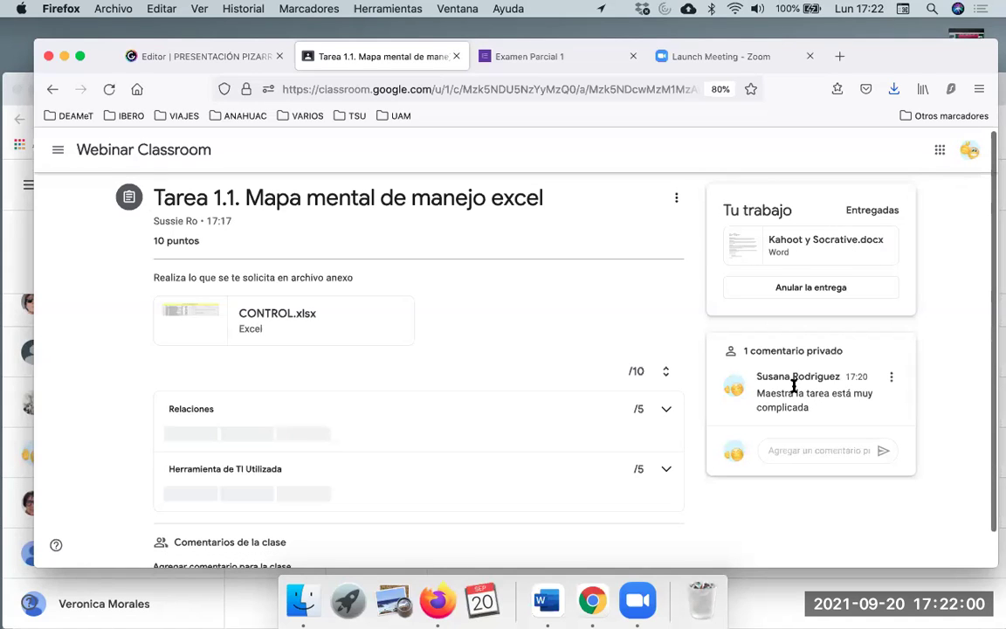
scroll(428, 366, down, 2)
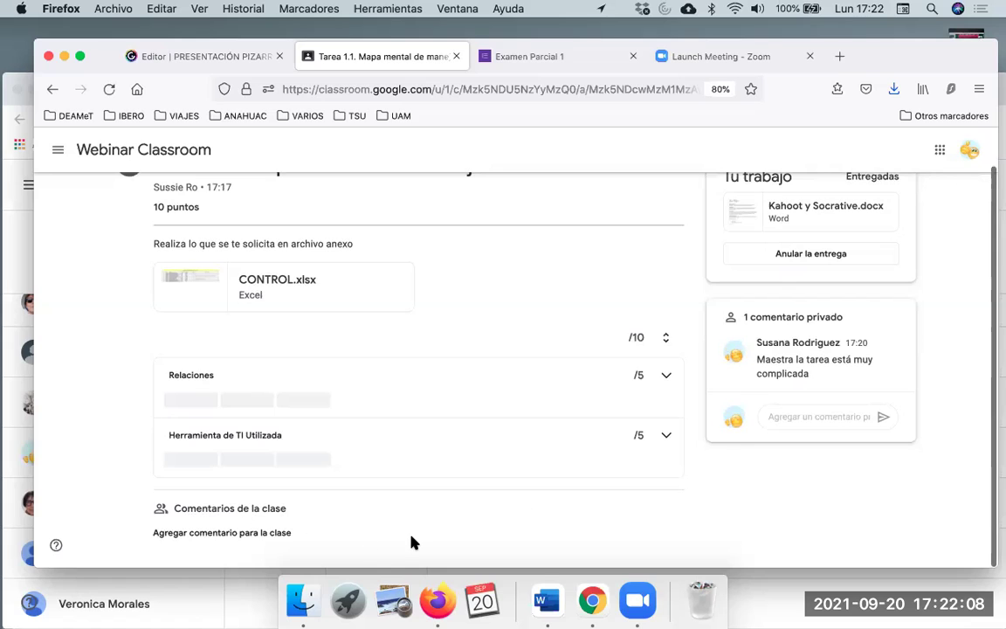
scroll(411, 539, up, 2)
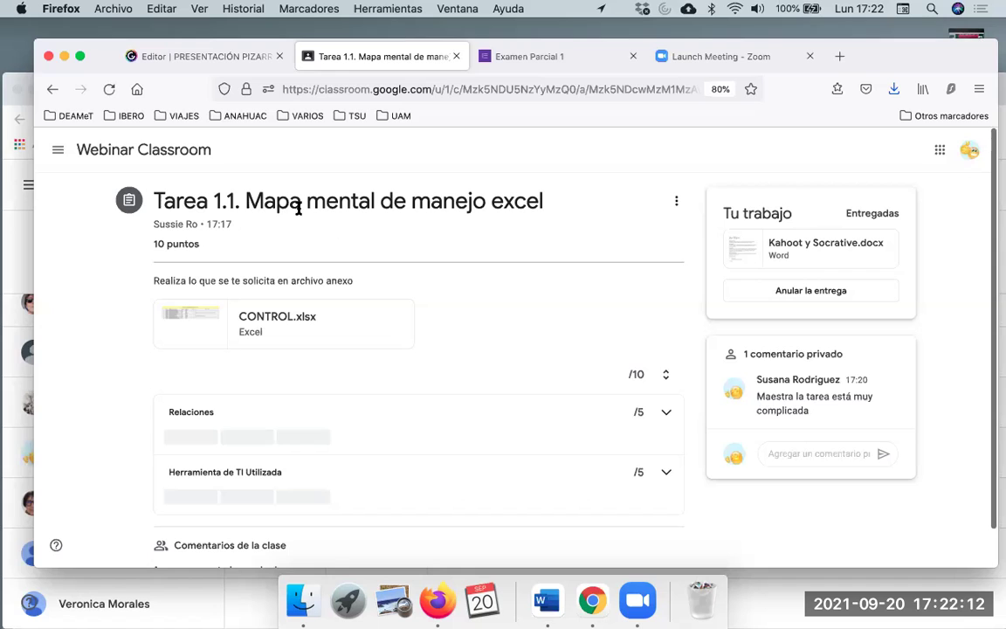
Reload the teacher's Calificaciones page in Chrome, then go to the class Tablón
click(9, 254)
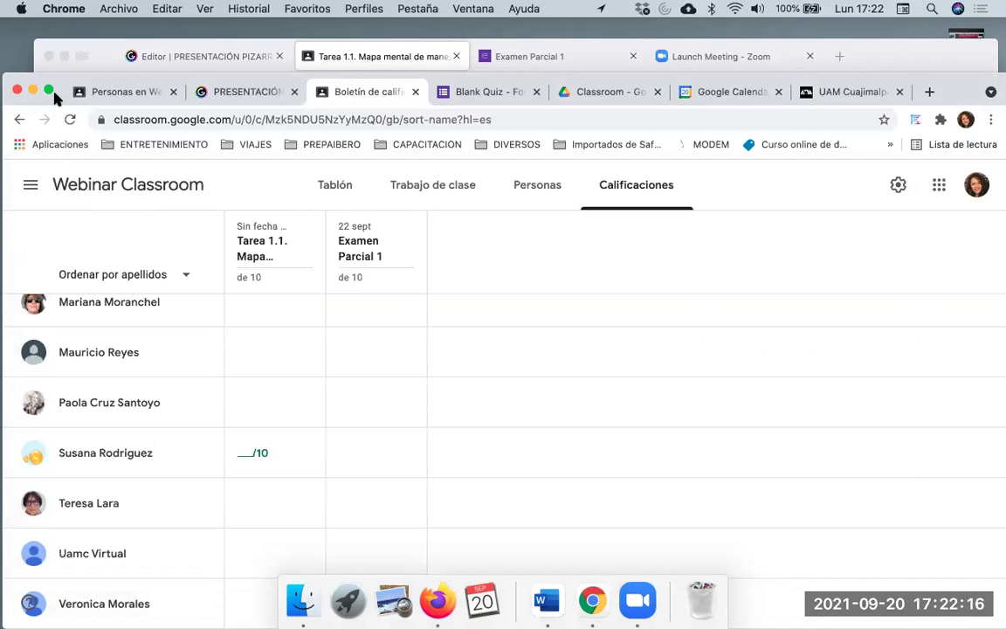
drag(54, 93, 58, 58)
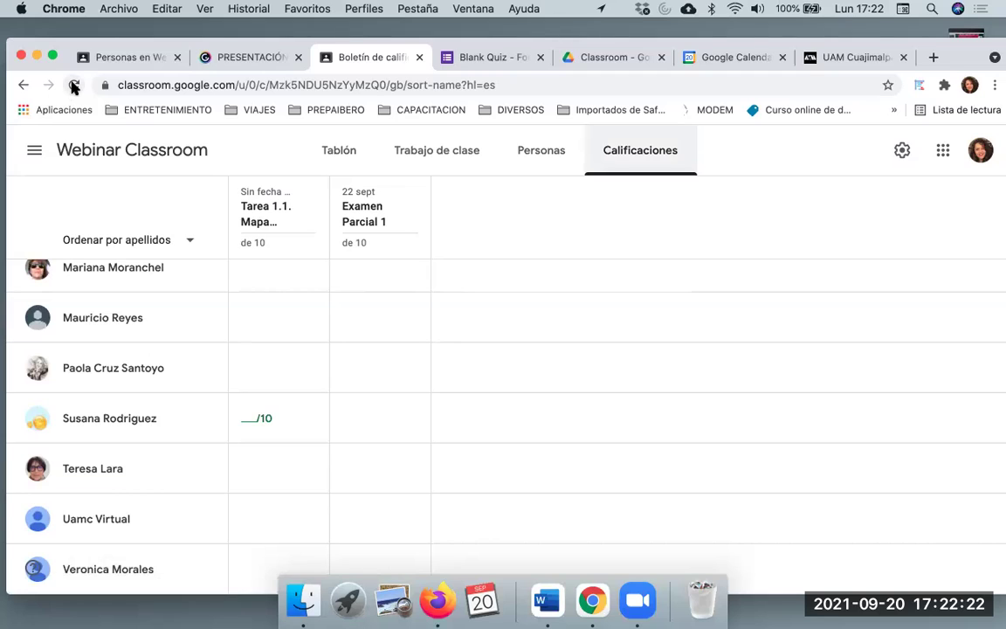
click(74, 84)
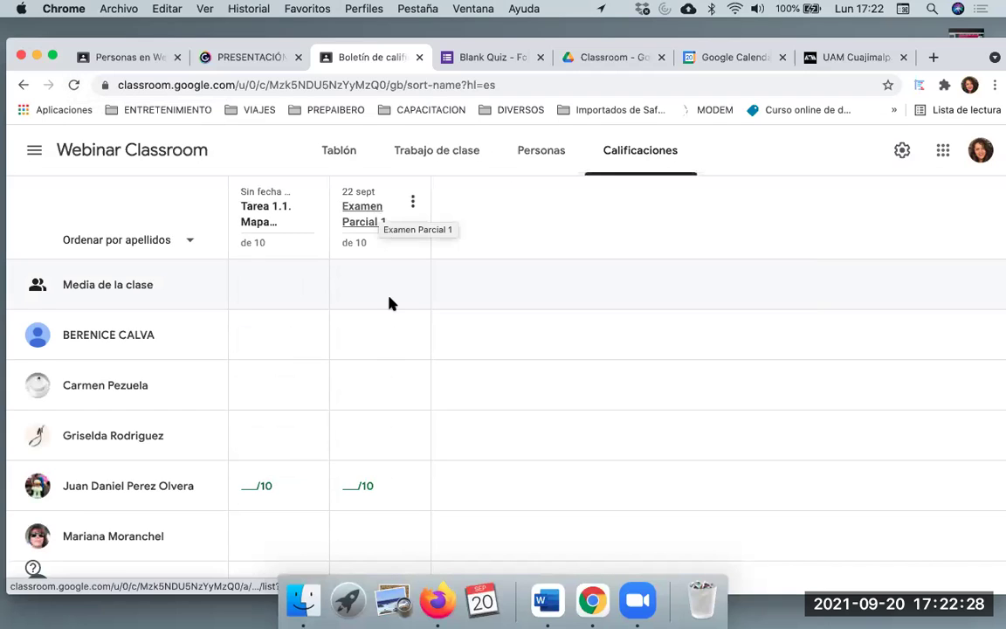
scroll(389, 313, down, 5)
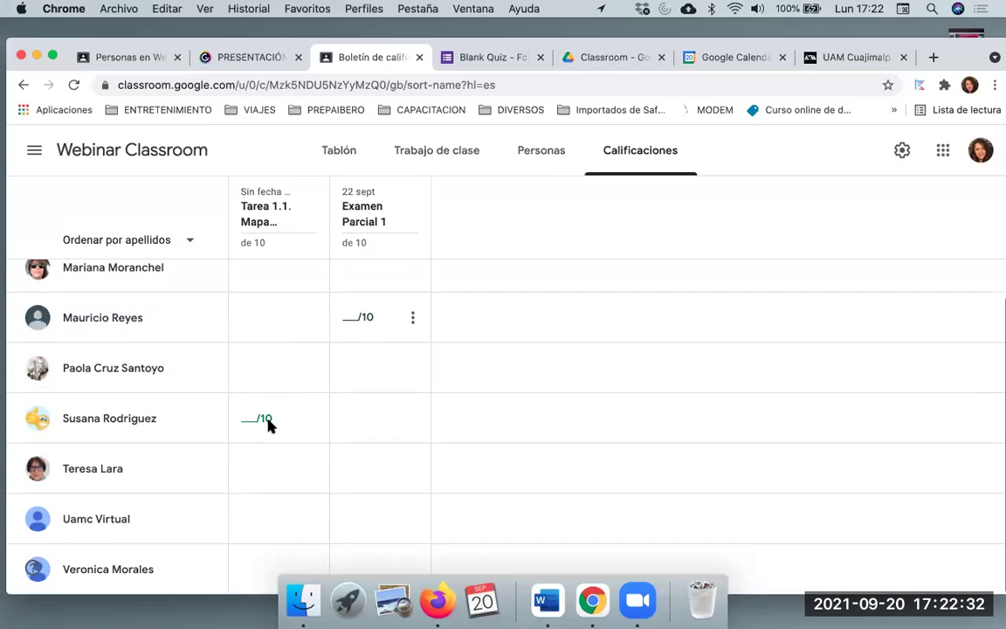
scroll(309, 387, up, 5)
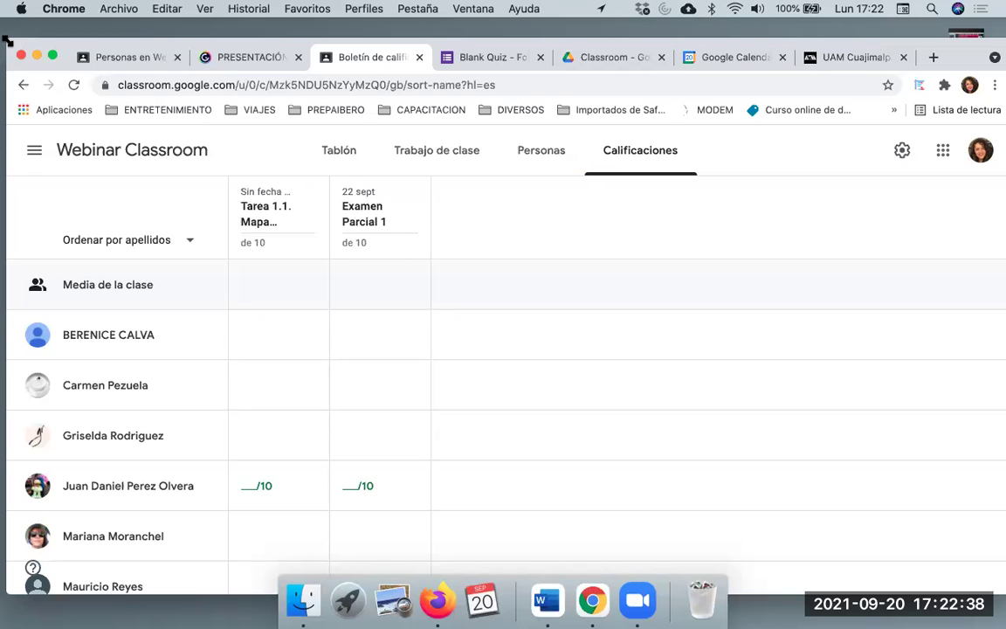
drag(7, 41, 33, 48)
click(340, 139)
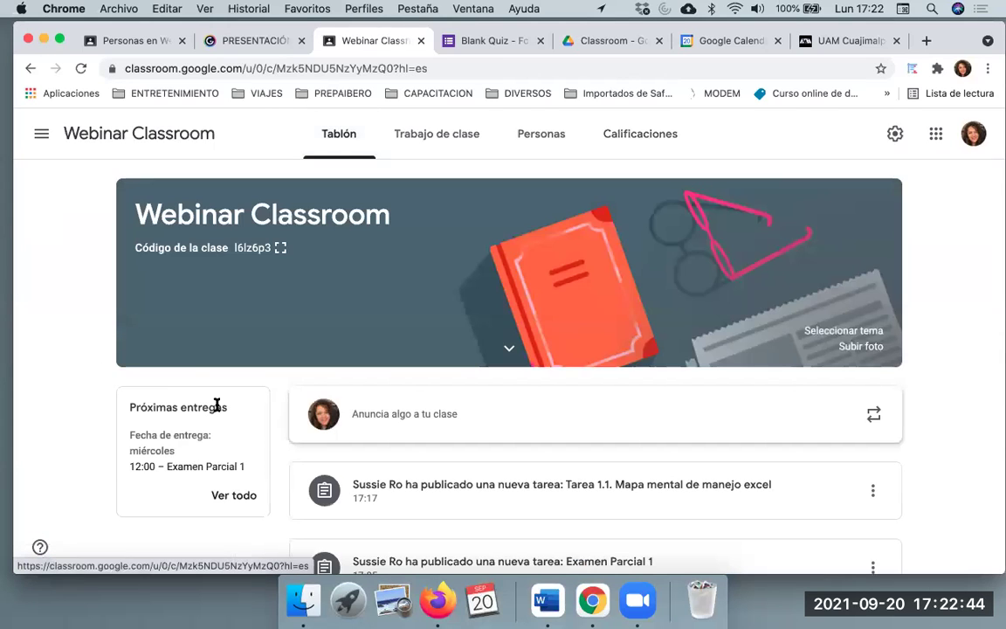
Open the Para revisar list from Próximas entregas and view Examen Parcial 1's submissions
scroll(197, 467, down, 3)
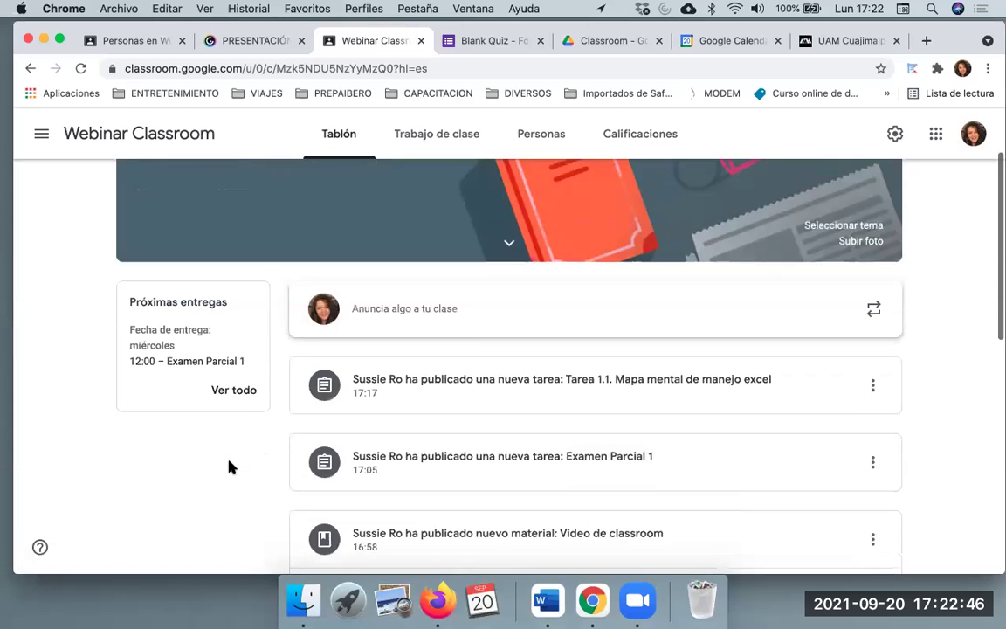
scroll(229, 467, down, 1)
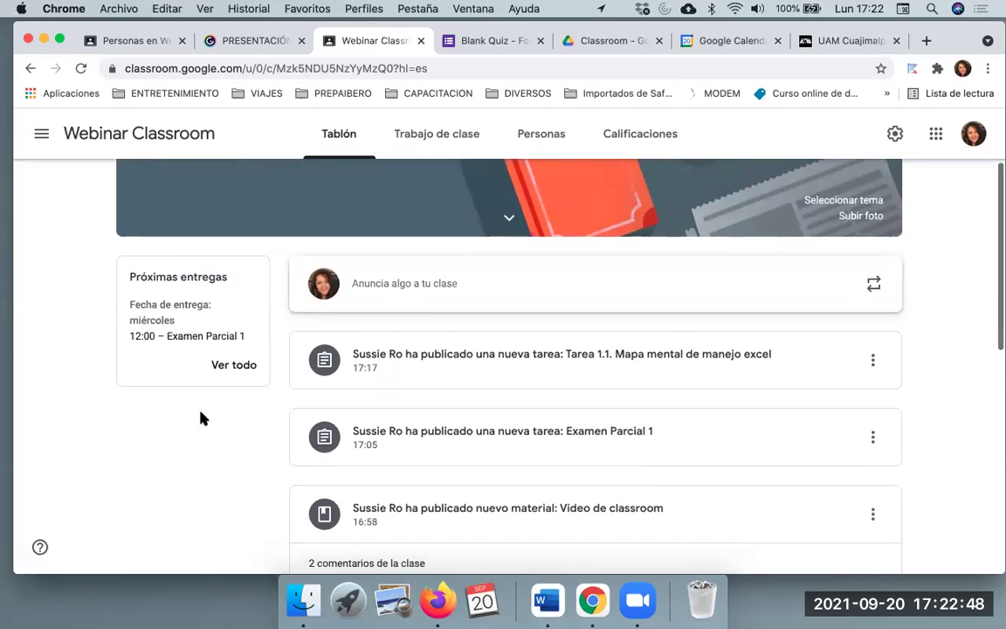
scroll(202, 418, down, 2)
scroll(201, 412, up, 5)
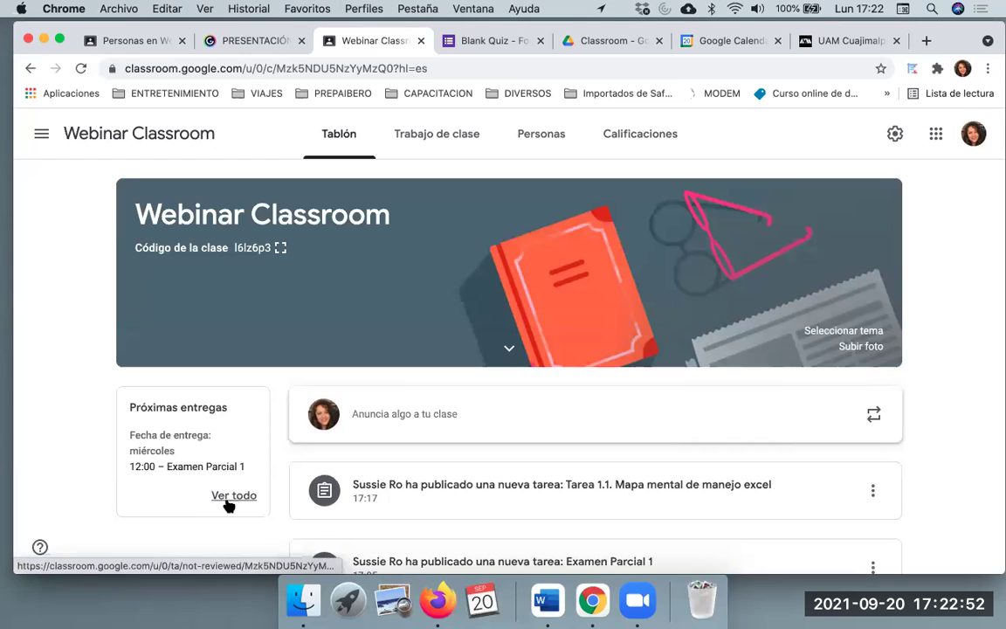
click(231, 497)
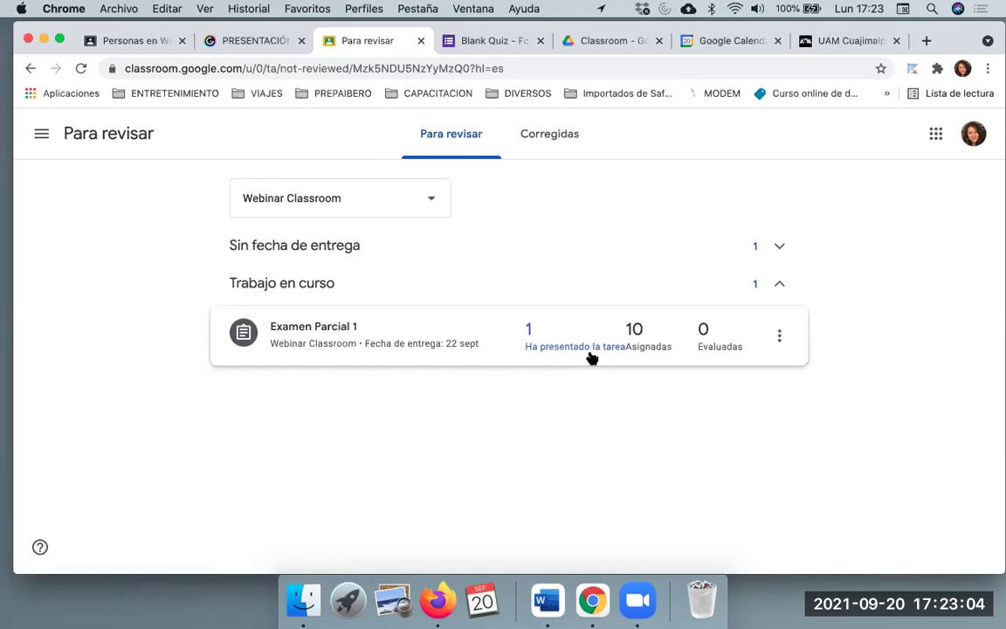
click(529, 332)
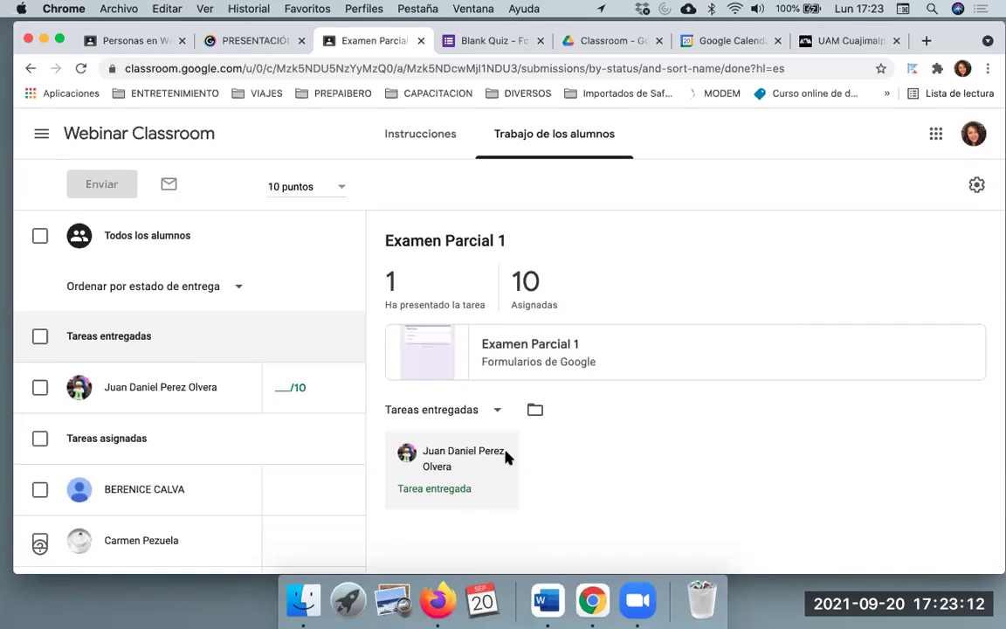
Check the Corregidas tab, then return to the ungraded Para revisar list
click(30, 68)
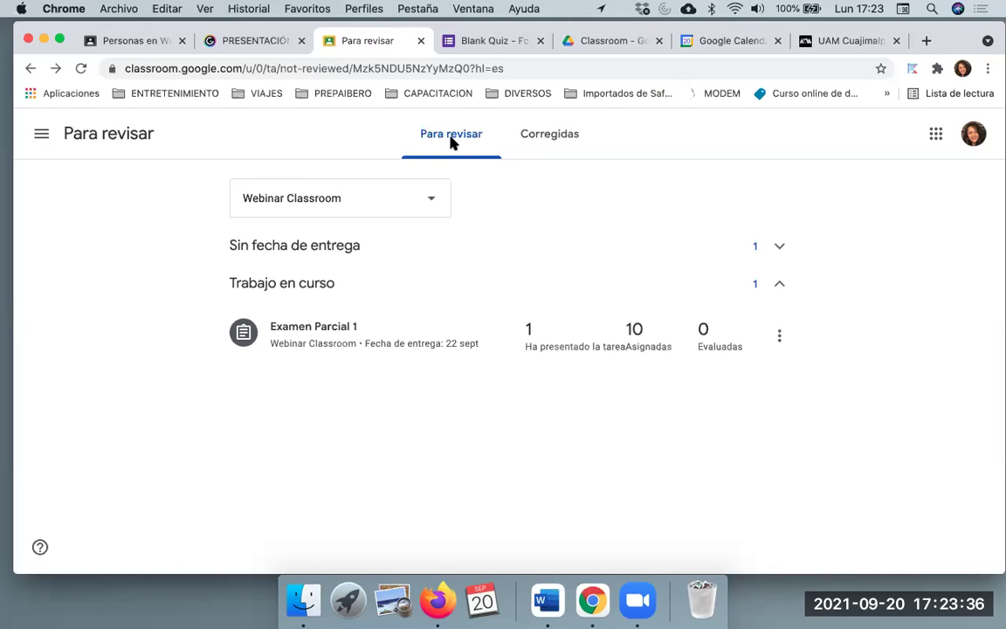
click(560, 138)
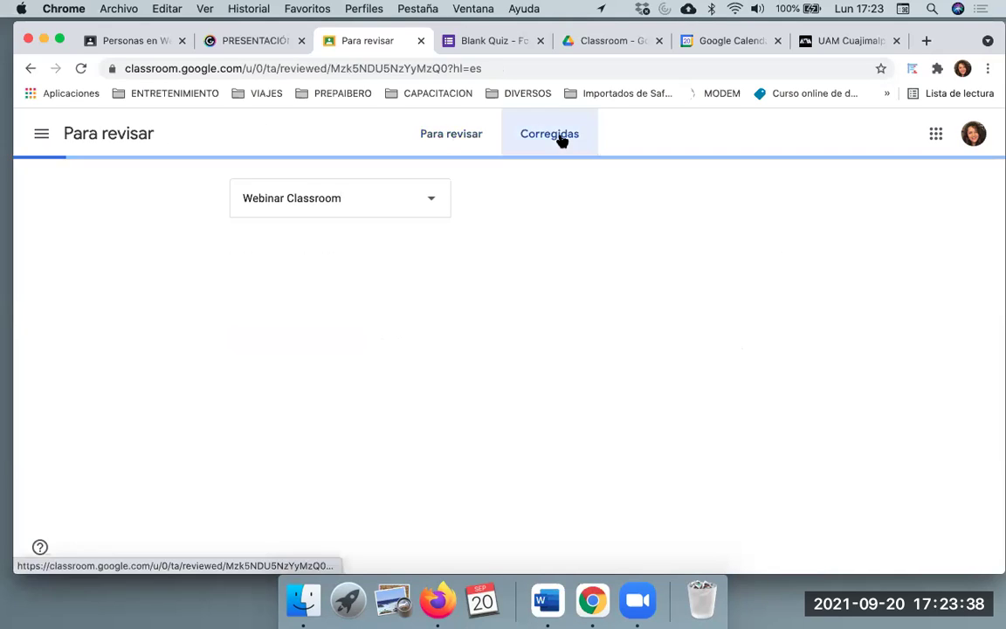
click(454, 134)
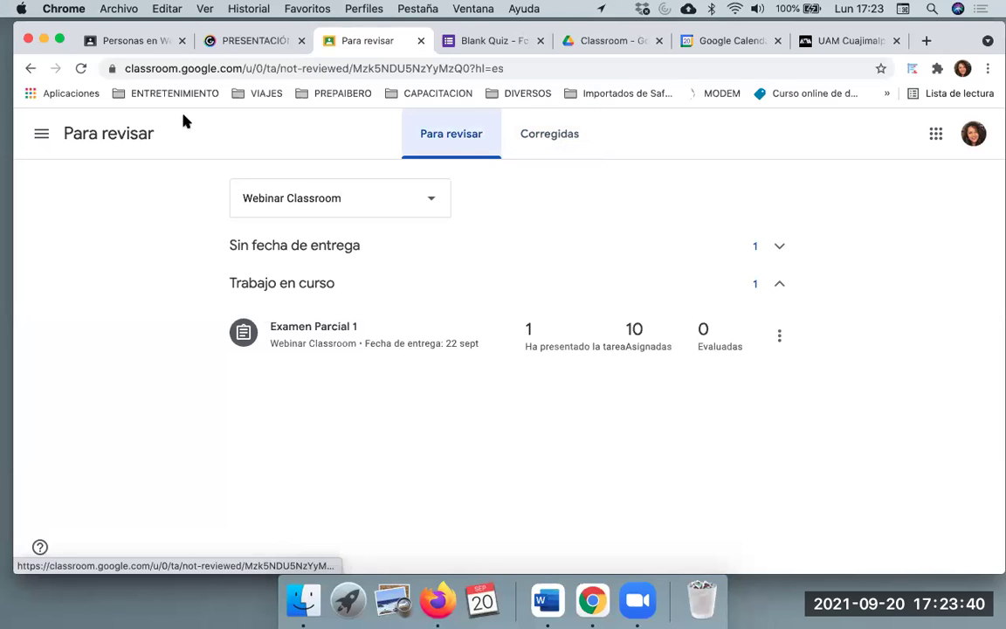
click(43, 136)
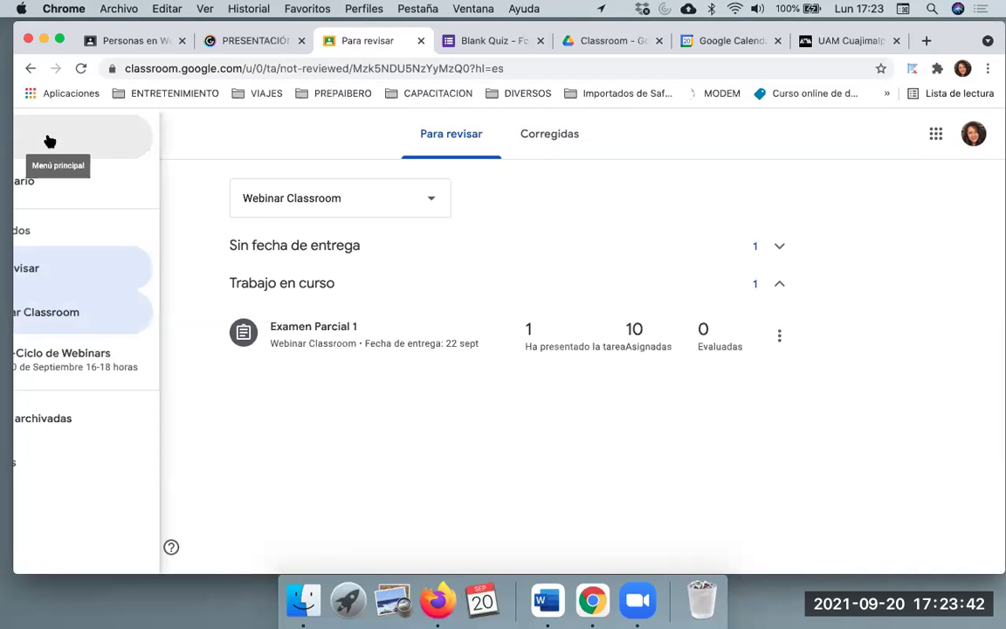
Open Webinar Classroom, look over its Personas list, and open the Calificaciones gradebook
click(134, 316)
scroll(512, 386, down, 5)
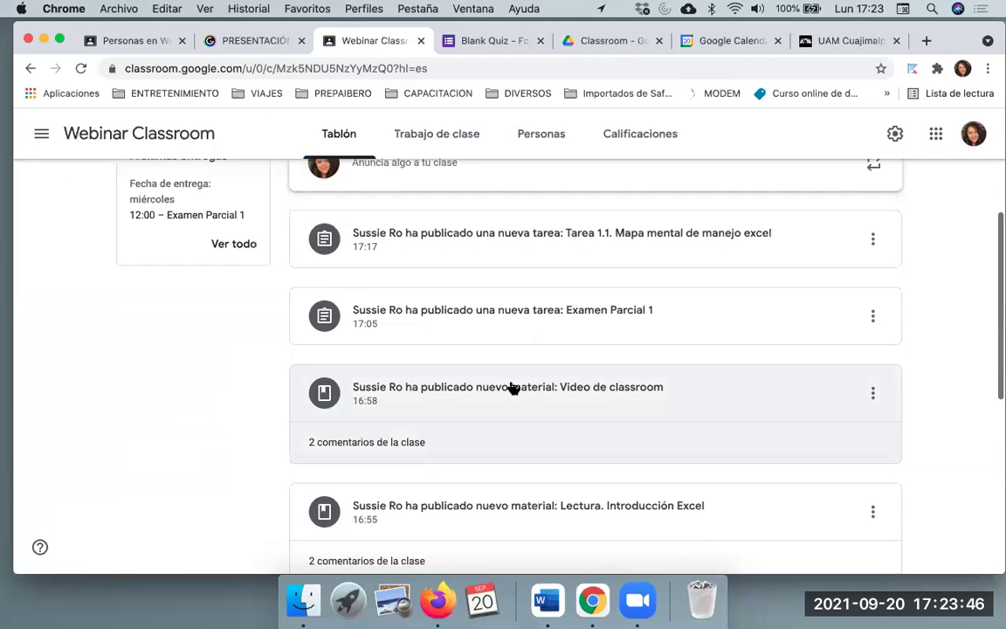
scroll(514, 388, down, 4)
scroll(514, 387, down, 1)
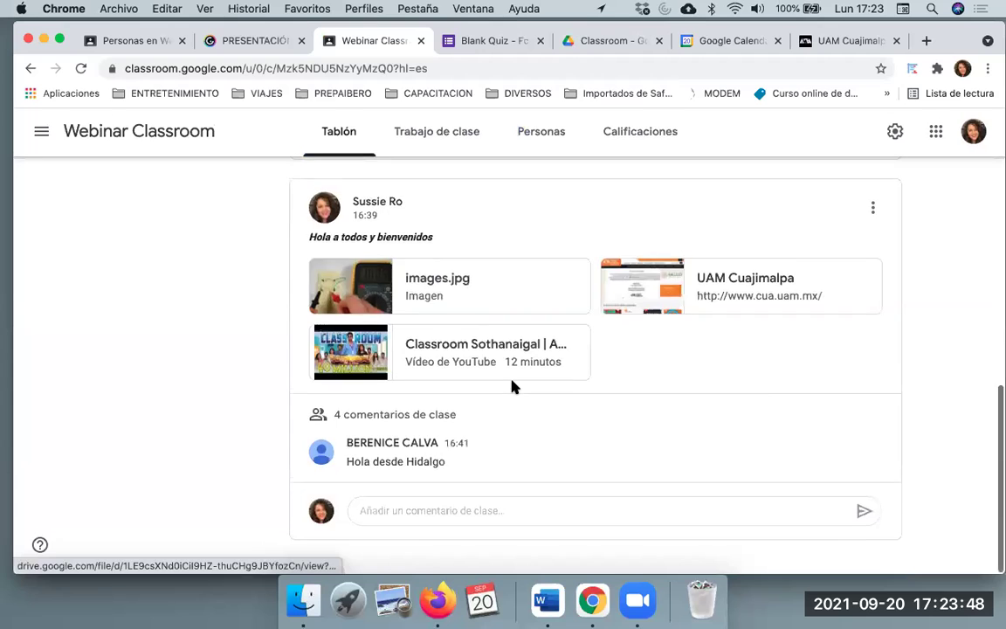
scroll(514, 388, up, 8)
scroll(513, 387, up, 4)
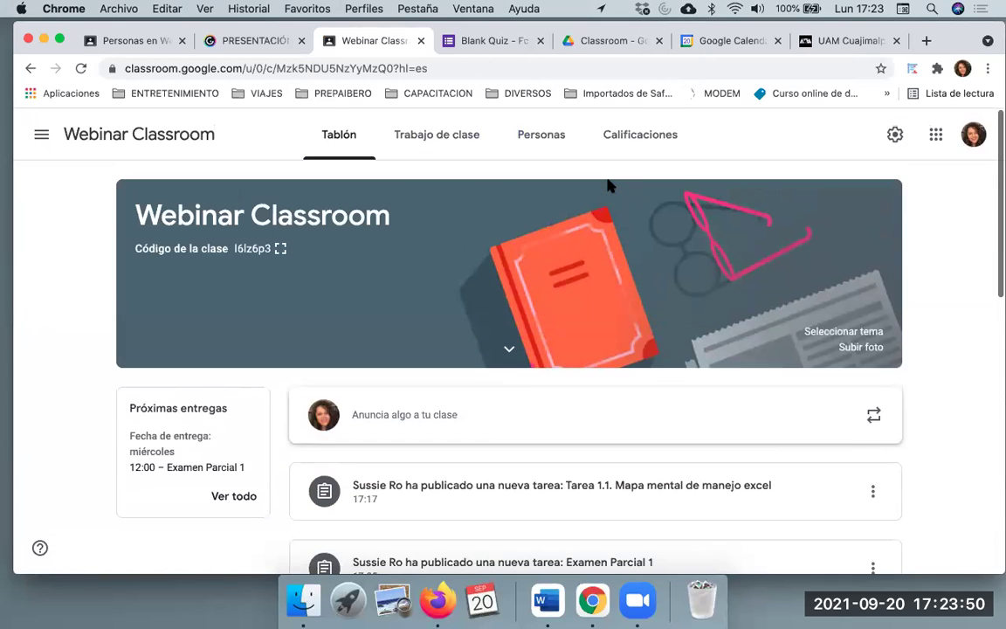
click(521, 144)
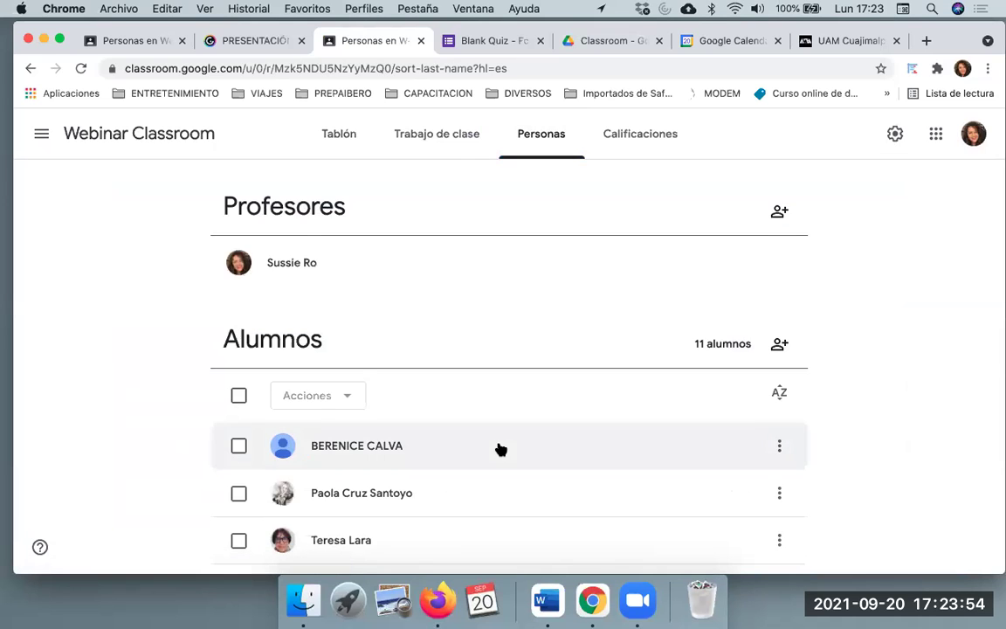
scroll(500, 450, down, 1)
scroll(500, 450, down, 5)
scroll(499, 448, up, 5)
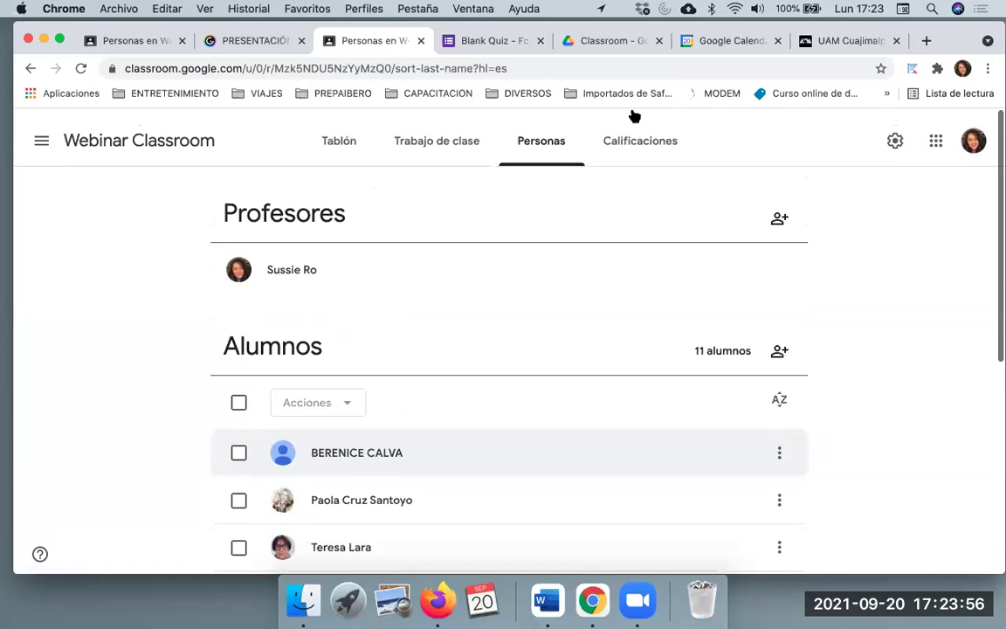
click(651, 127)
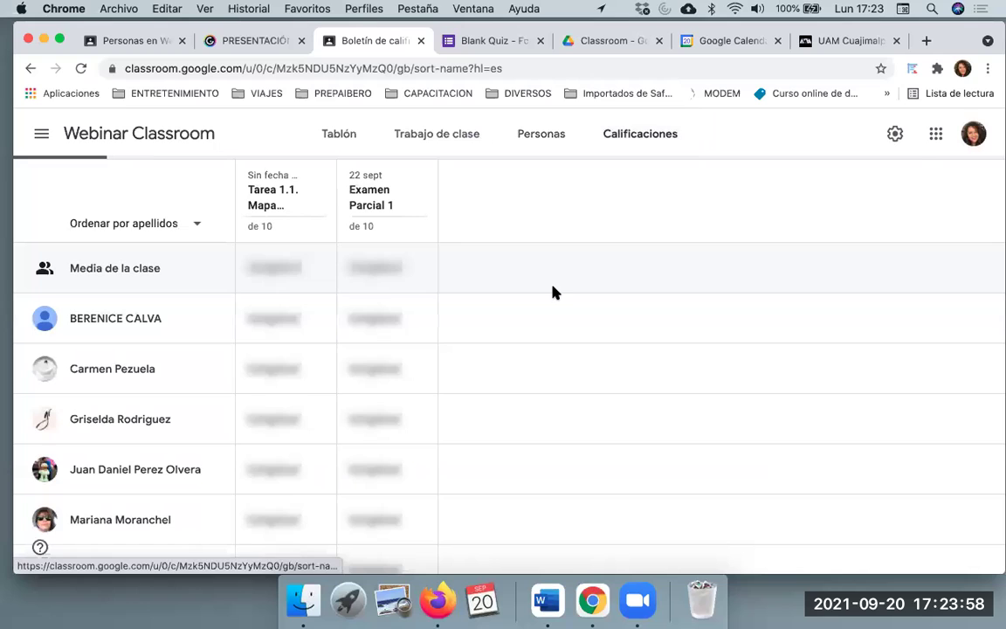
Review the gradebook's empty __/10 slots and open options for the first student's Tarea 1.1 cell
scroll(553, 292, down, 2)
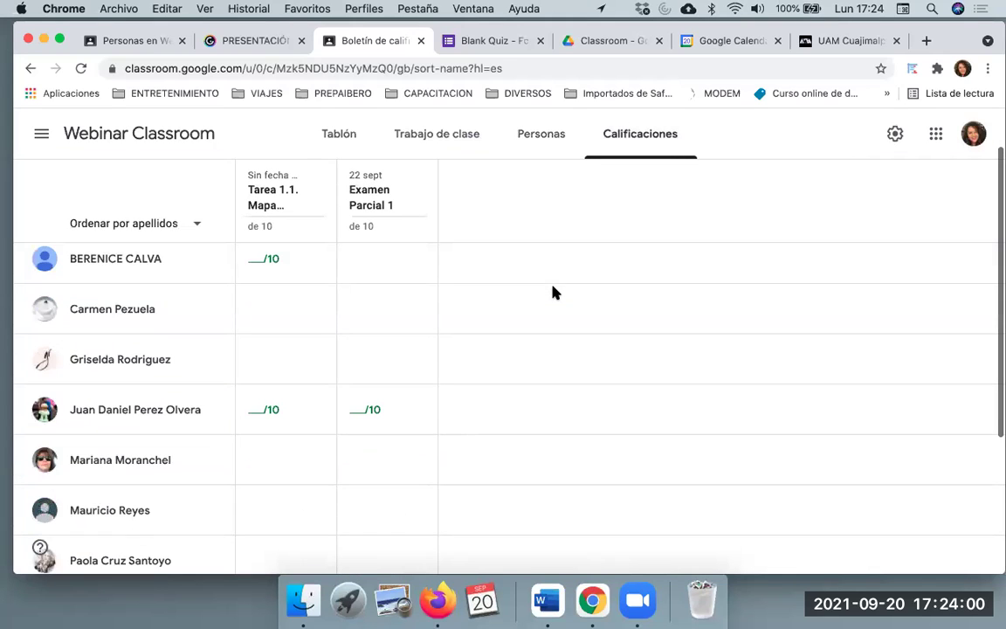
scroll(347, 341, down, 4)
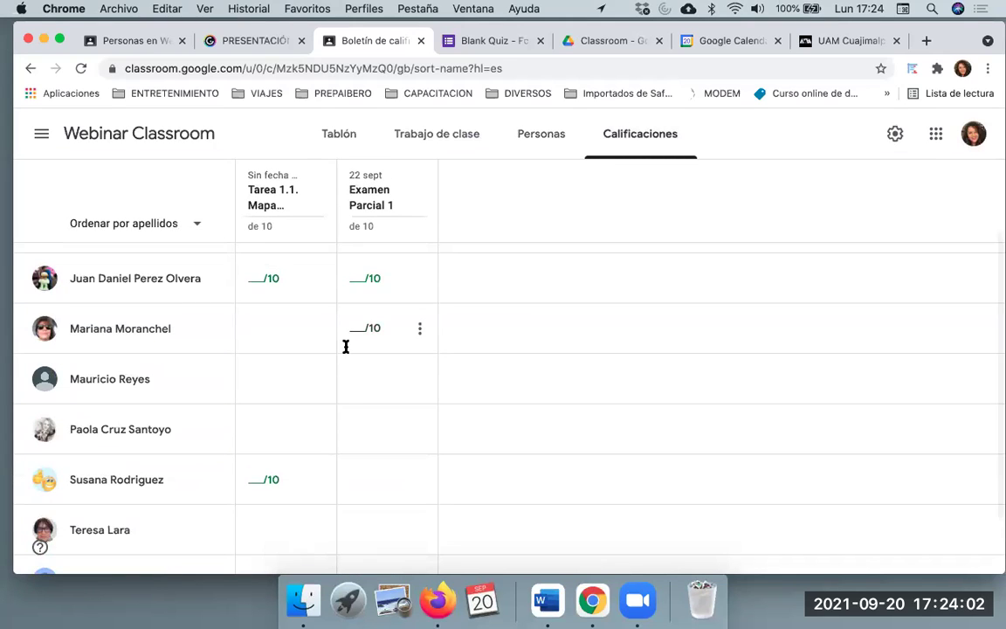
scroll(370, 375, down, 1)
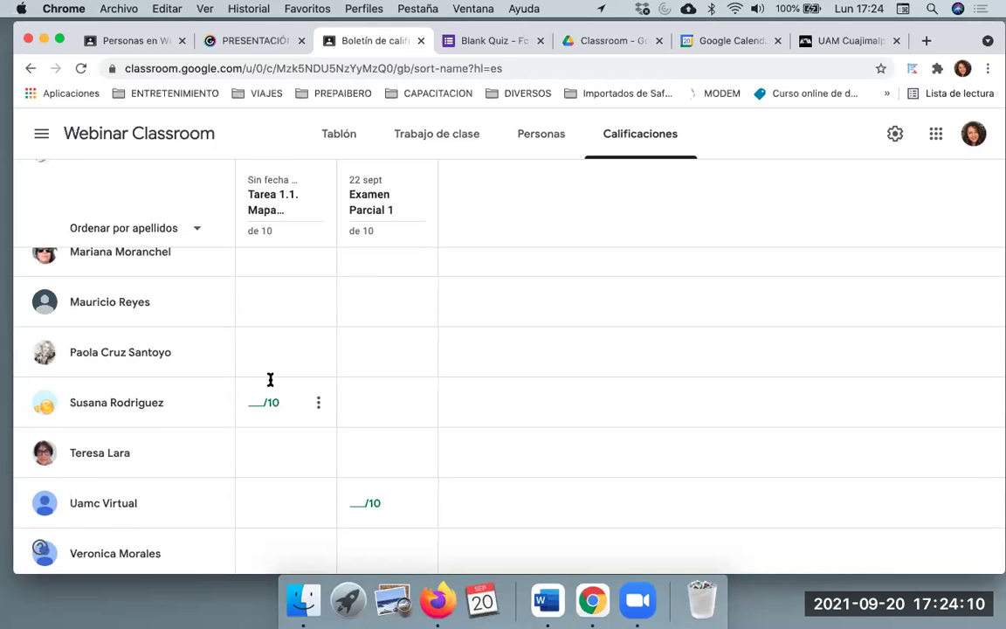
scroll(270, 382, up, 5)
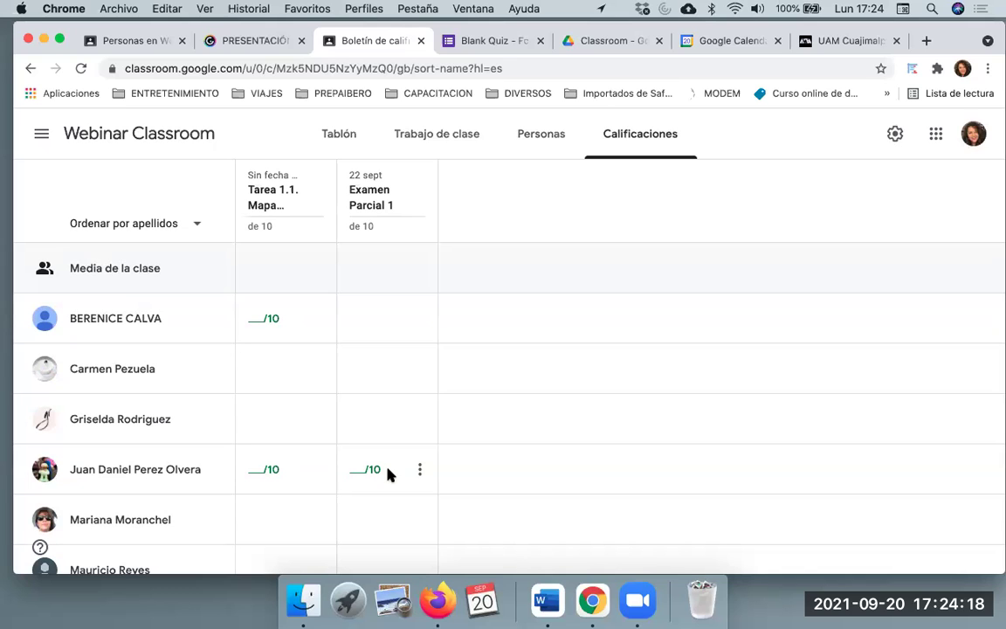
scroll(274, 469, down, 3)
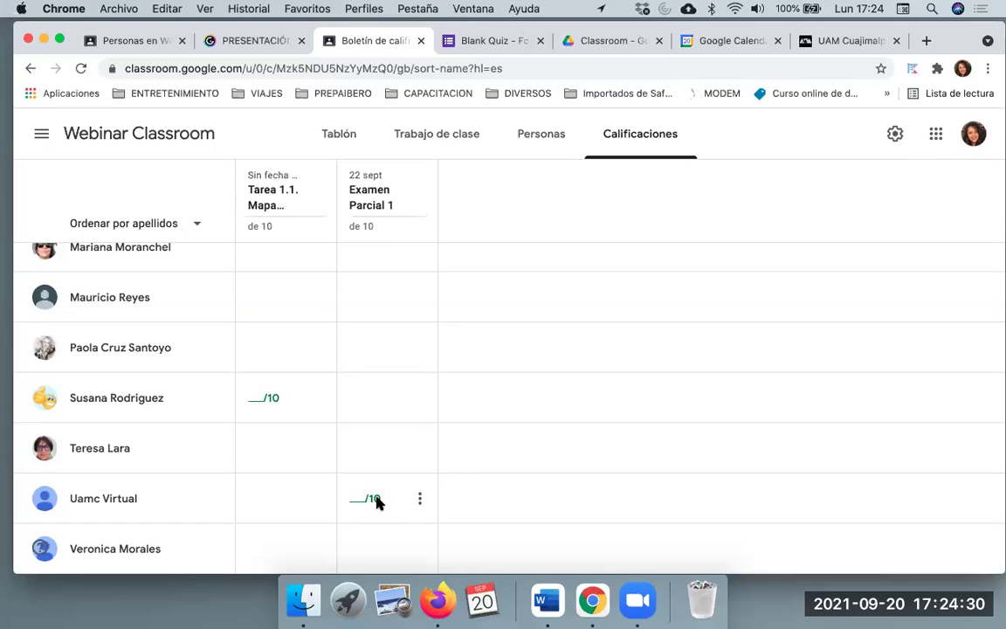
scroll(386, 502, up, 1)
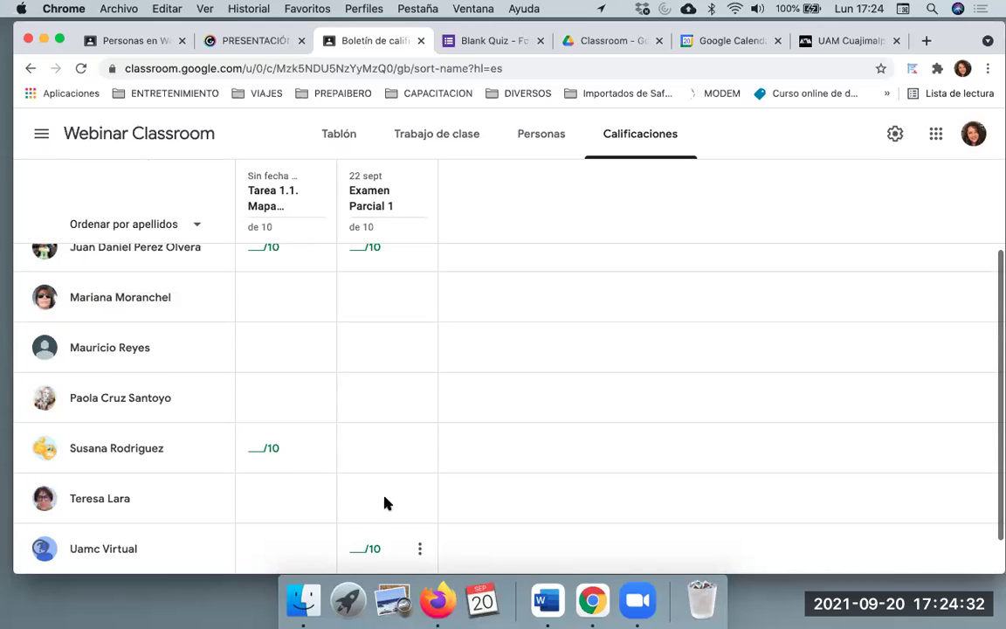
scroll(385, 500, up, 3)
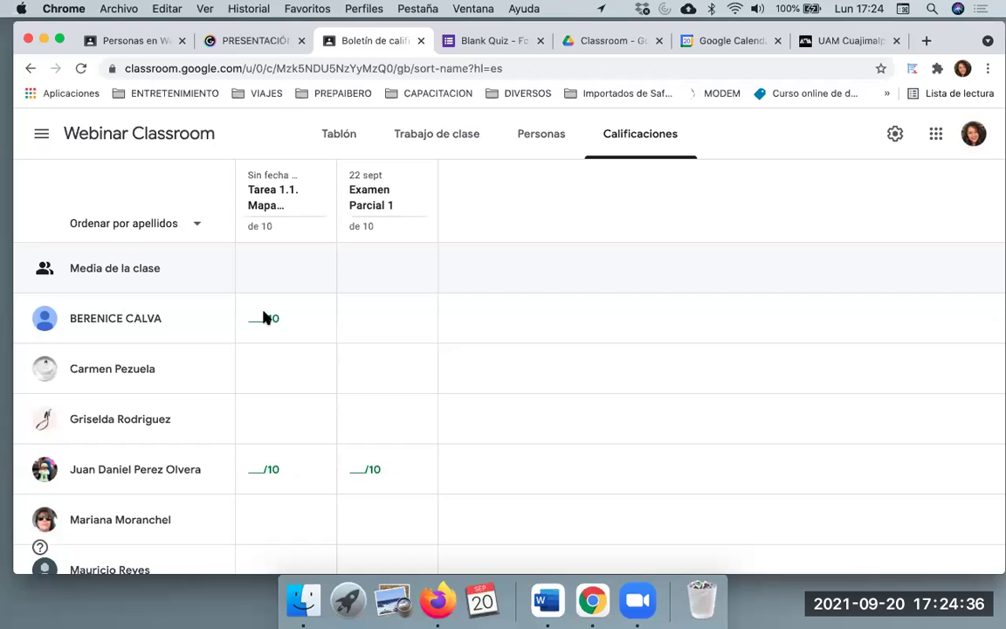
click(319, 321)
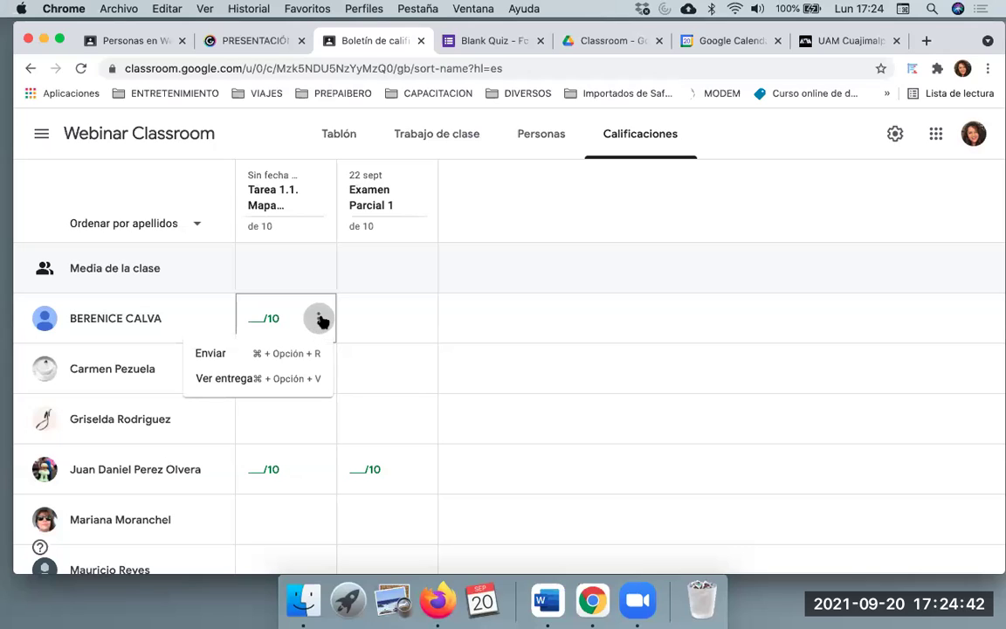
Open the student's mind map and rate both rubric criteria Excelente (5/5) for a 10/10 grade
click(259, 381)
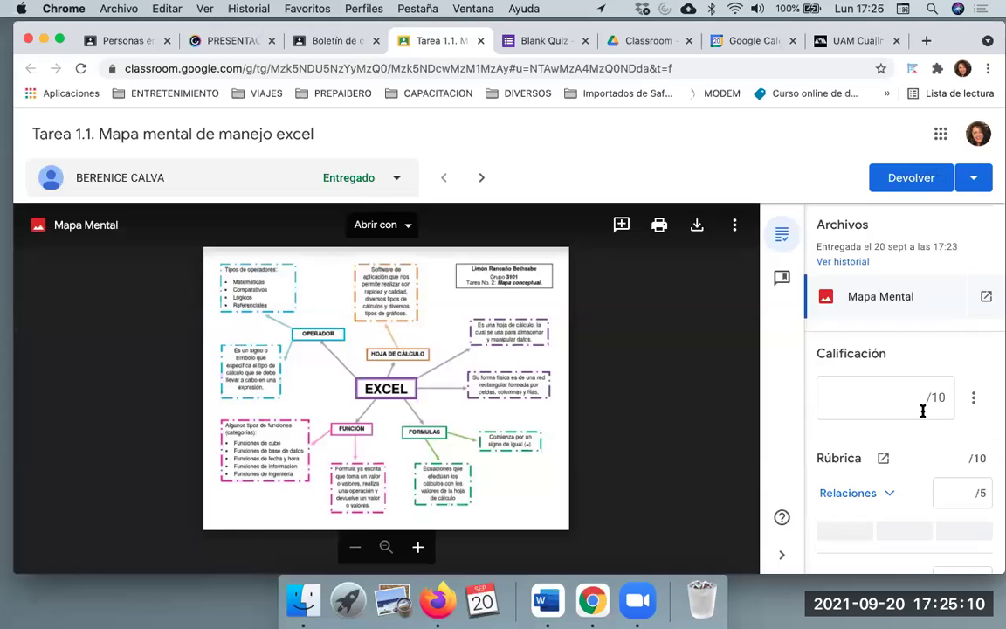
scroll(921, 413, down, 3)
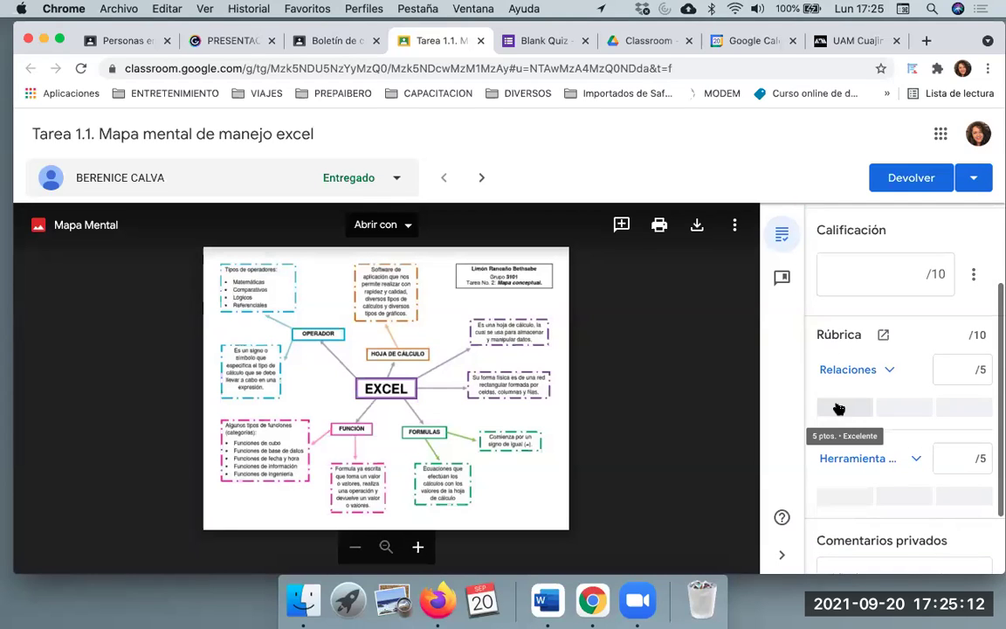
click(849, 409)
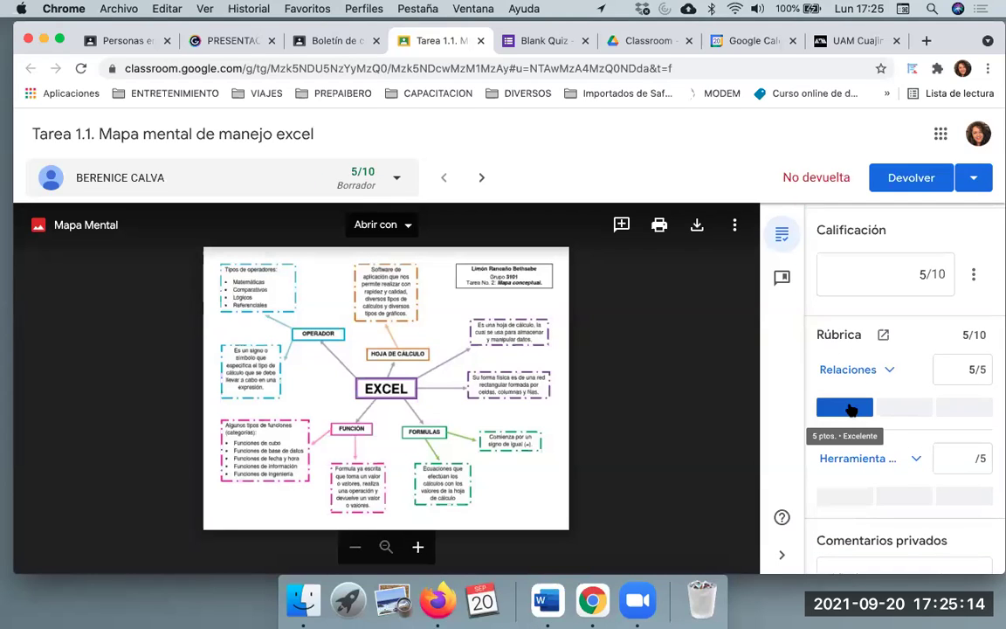
click(847, 496)
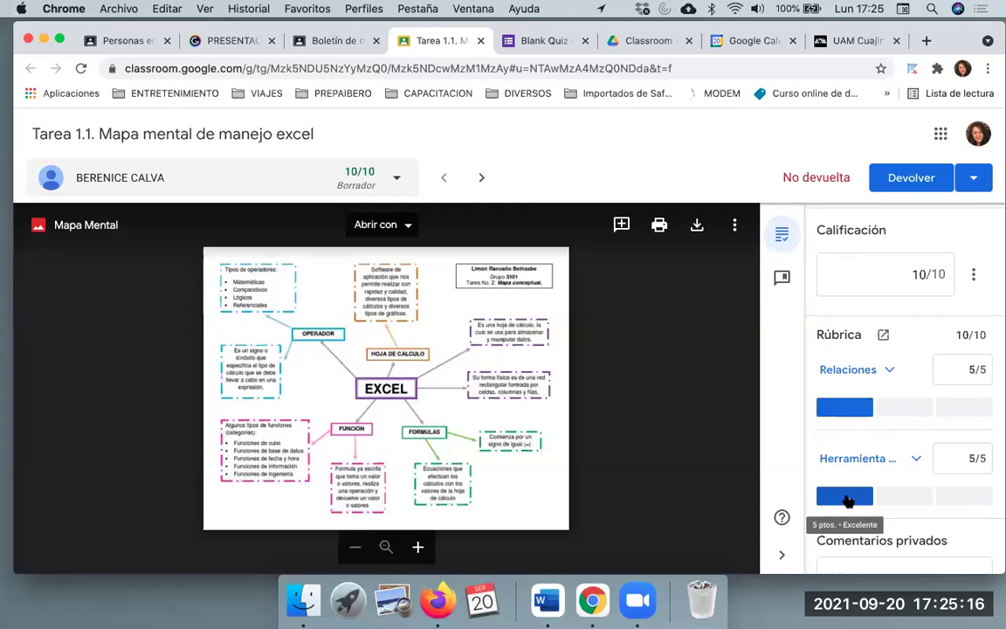
scroll(923, 411, down, 2)
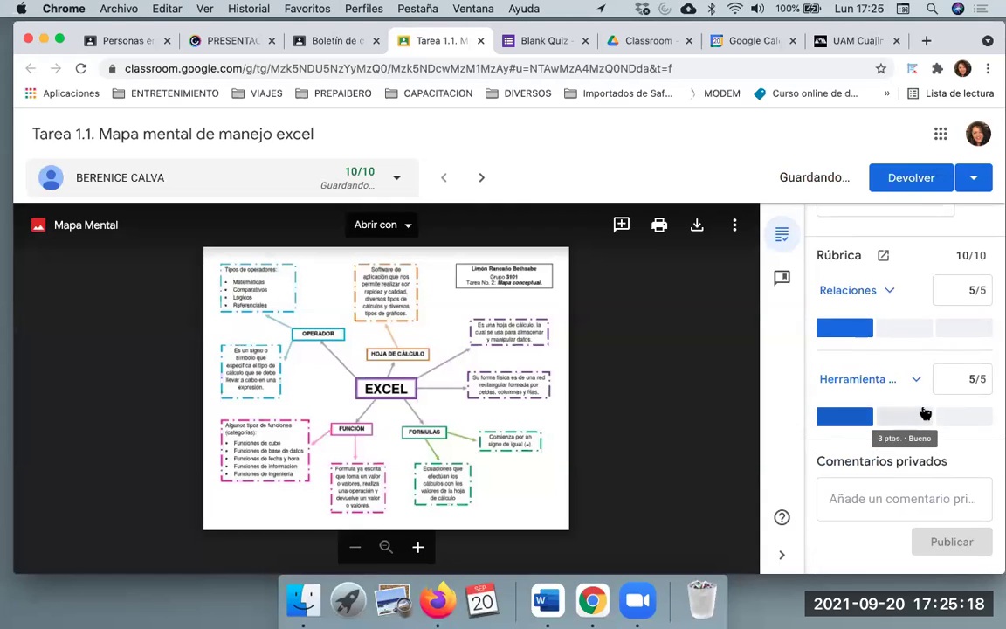
click(888, 491)
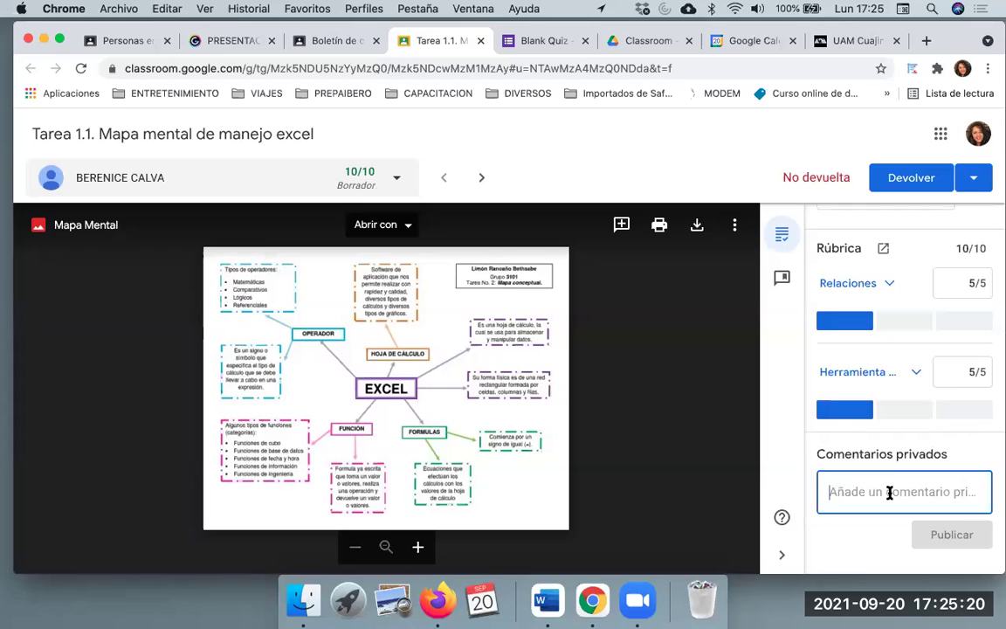